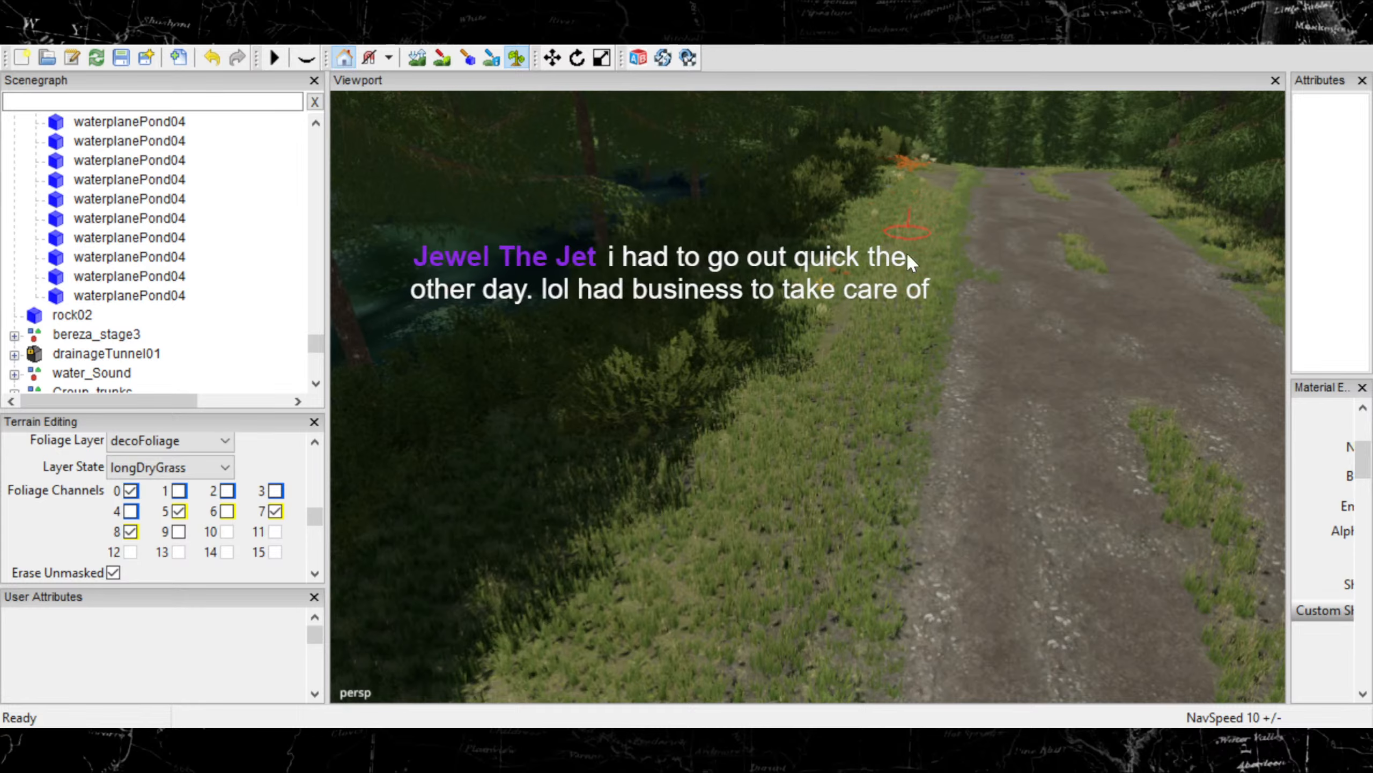
Examine the grass verge and bushes along the dirt road beside the stream, up close and from above
alt+middle_drag(861, 366, 850, 188)
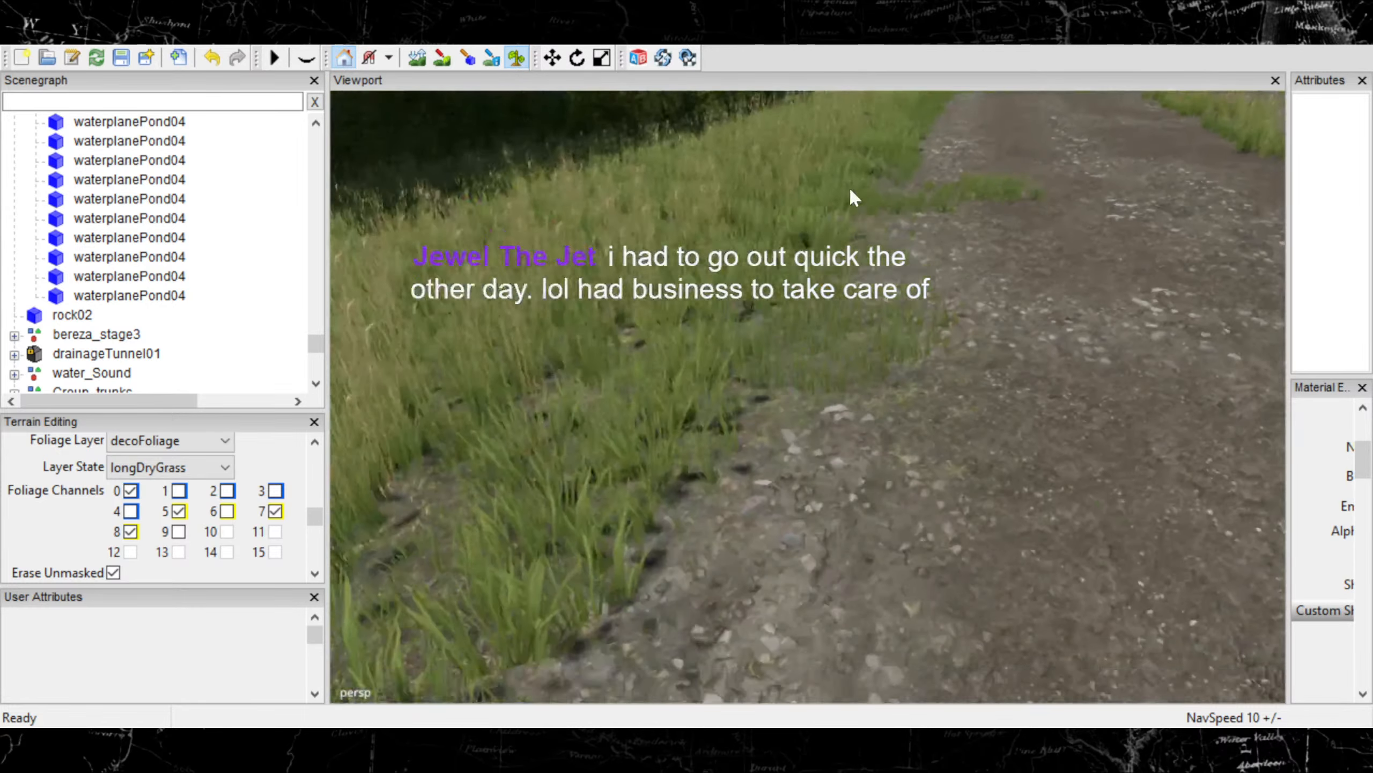
alt+drag(849, 188, 813, 250)
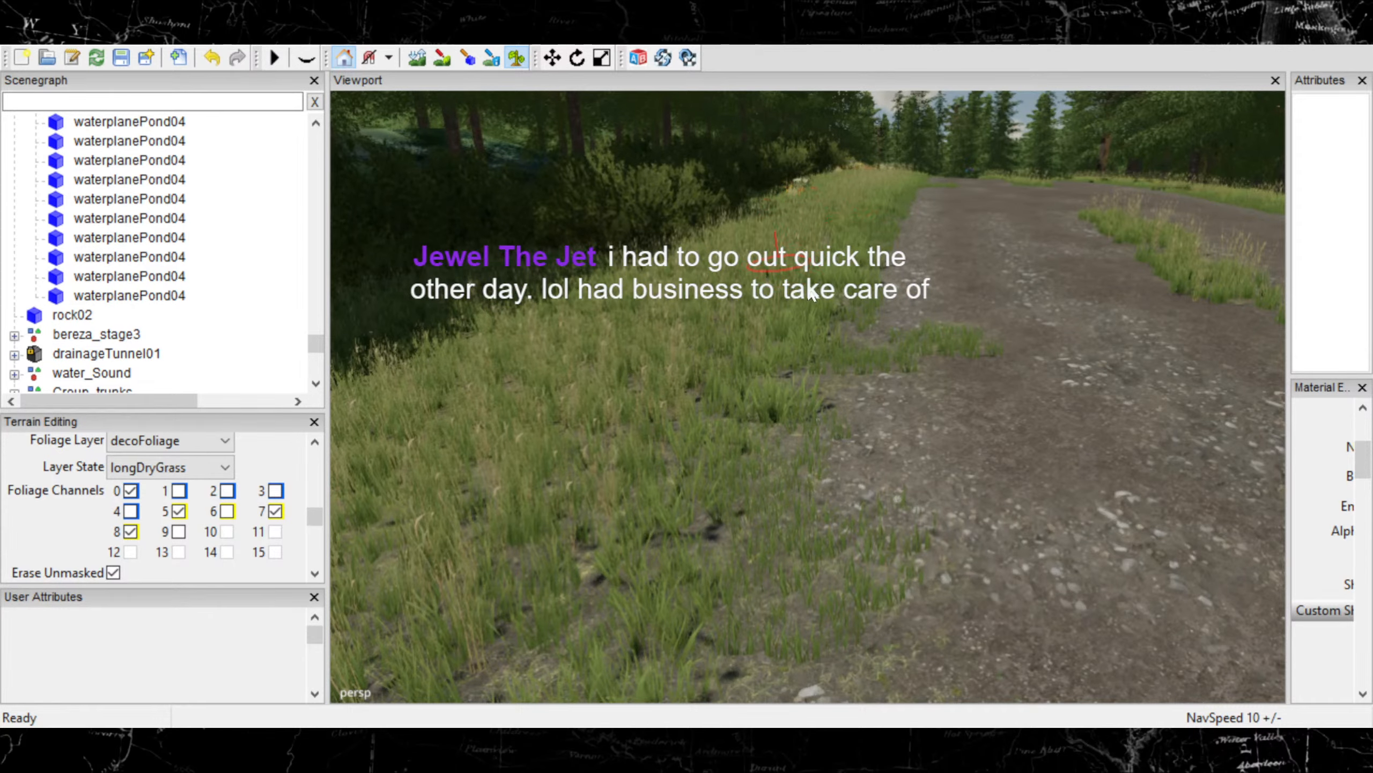
scroll(828, 311, down, 5)
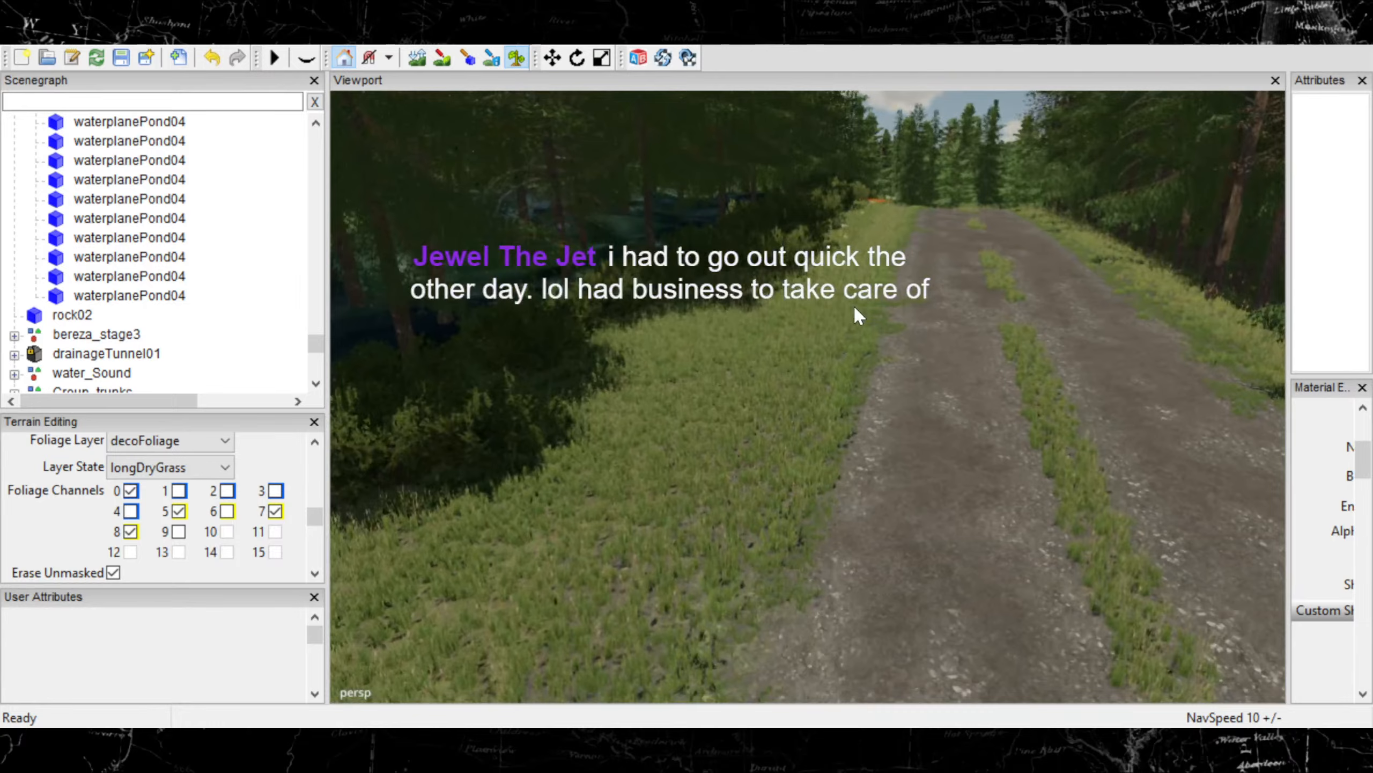
alt+middle_drag(854, 307, 867, 288)
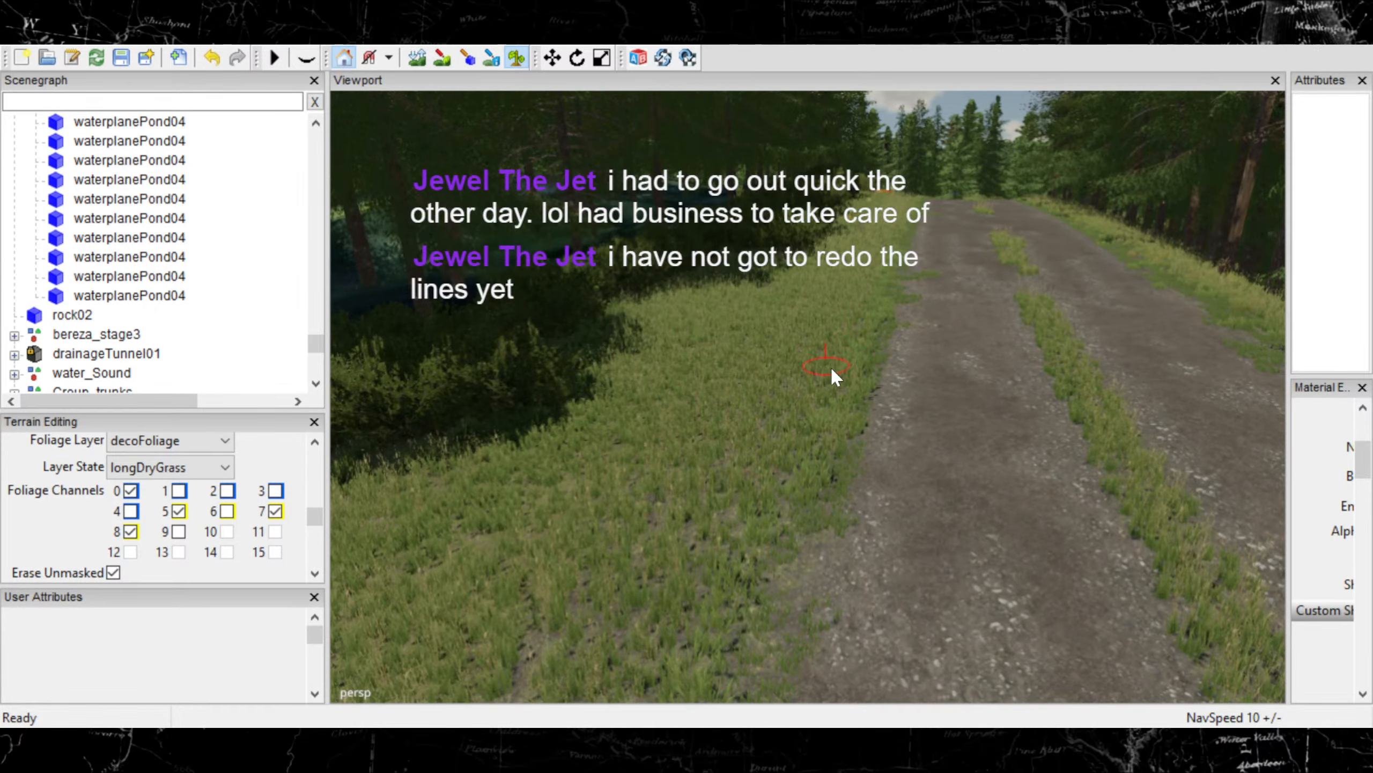
scroll(867, 427, down, 3)
alt+middle_drag(672, 486, 763, 395)
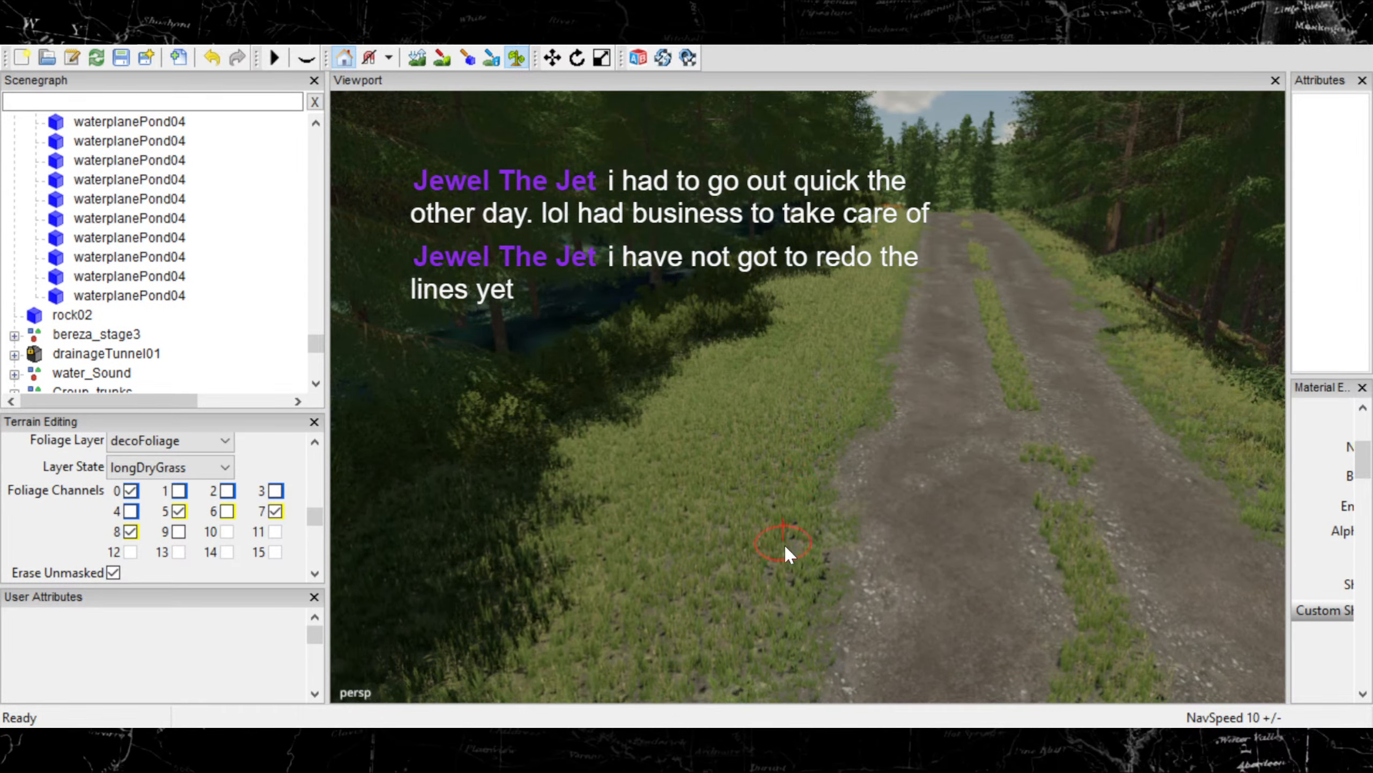
mouse_move(789, 596)
alt+middle_down()
mouse_move(824, 425)
mouse_move(835, 444)
mouse_move(755, 465)
mouse_move(815, 439)
mouse_move(842, 408)
mouse_move(841, 433)
alt+middle_up()
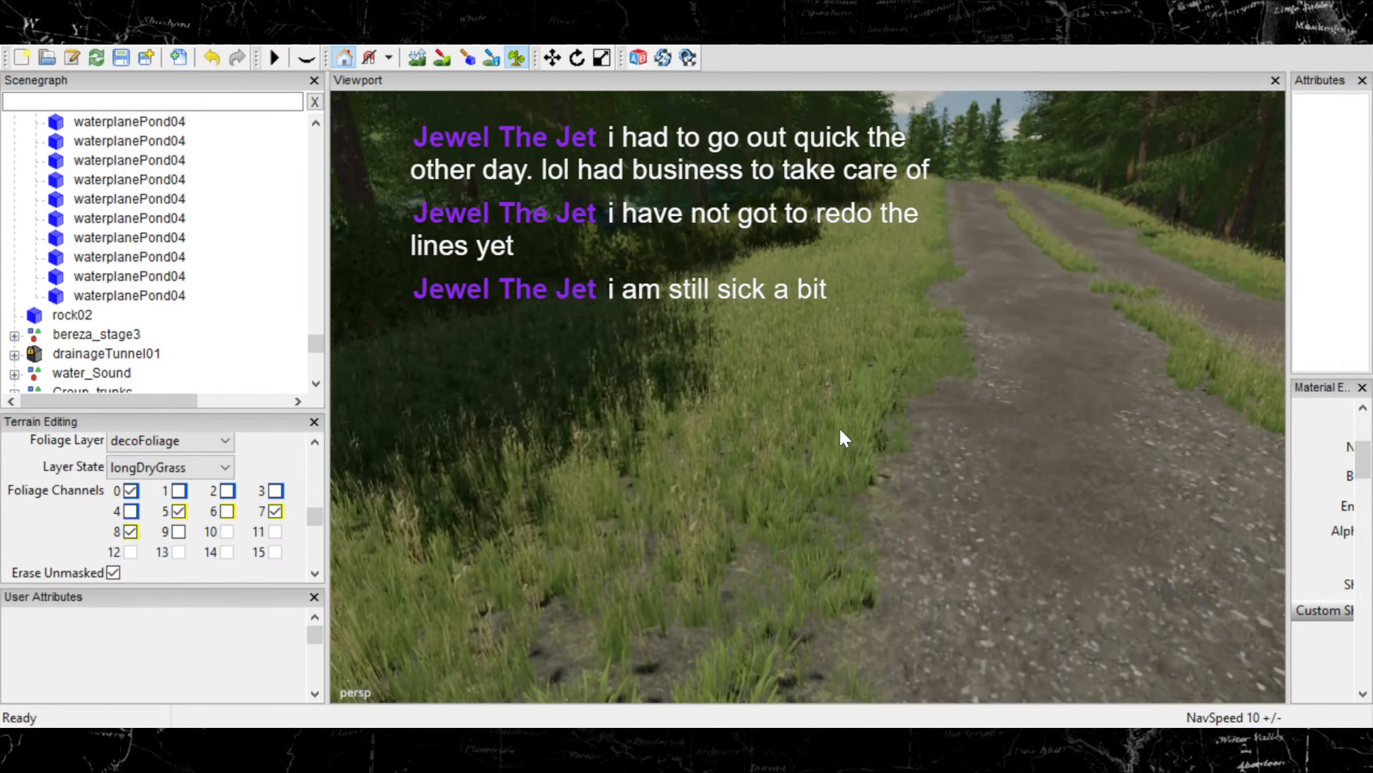
alt+right_drag(840, 430, 851, 430)
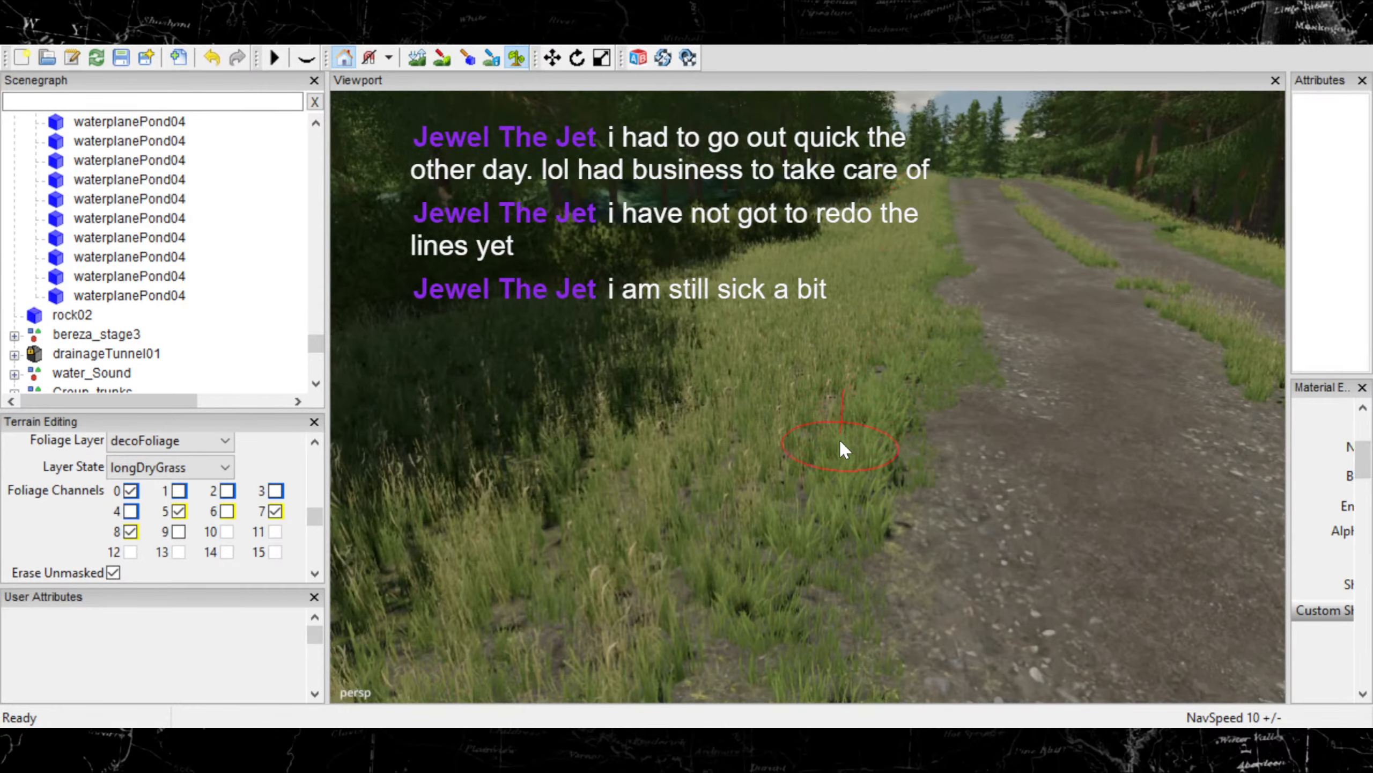
mouse_move(797, 464)
alt+right_down()
mouse_move(775, 475)
mouse_move(832, 396)
mouse_move(810, 424)
mouse_move(859, 387)
mouse_move(784, 469)
mouse_move(822, 386)
alt+right_up()
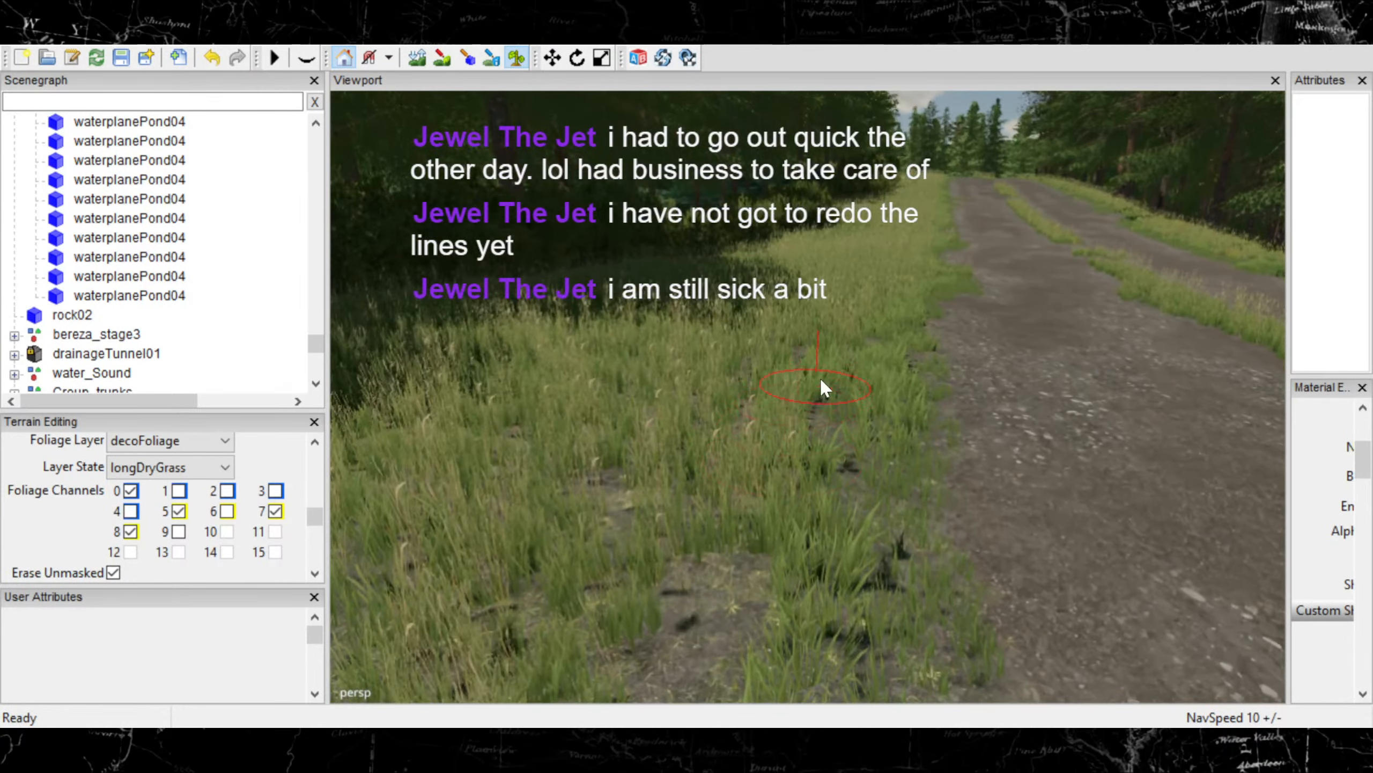
mouse_move(907, 365)
alt+right_down()
mouse_move(737, 447)
mouse_move(896, 337)
mouse_move(874, 399)
mouse_move(951, 359)
mouse_move(850, 418)
mouse_move(918, 387)
mouse_move(973, 326)
mouse_move(941, 349)
alt+right_up()
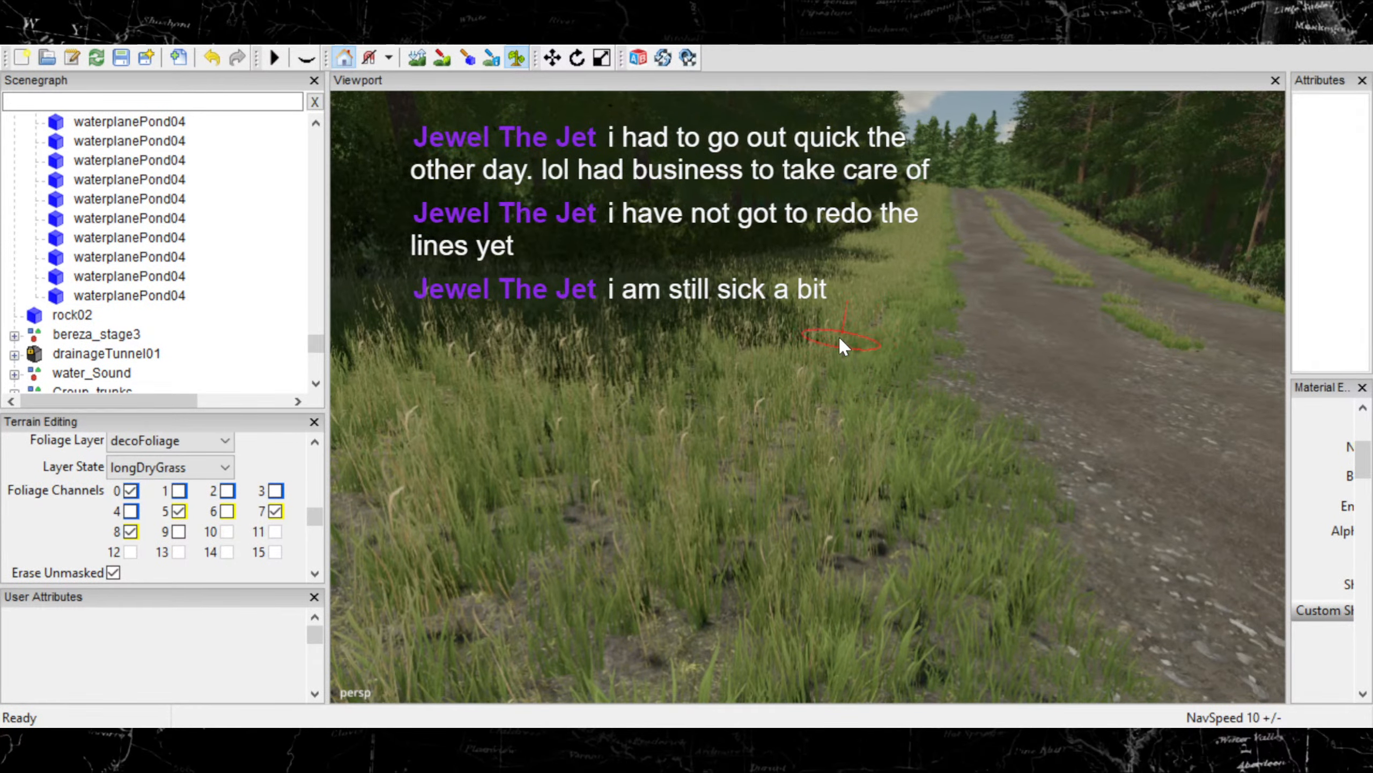
alt+middle_drag(990, 341, 837, 530)
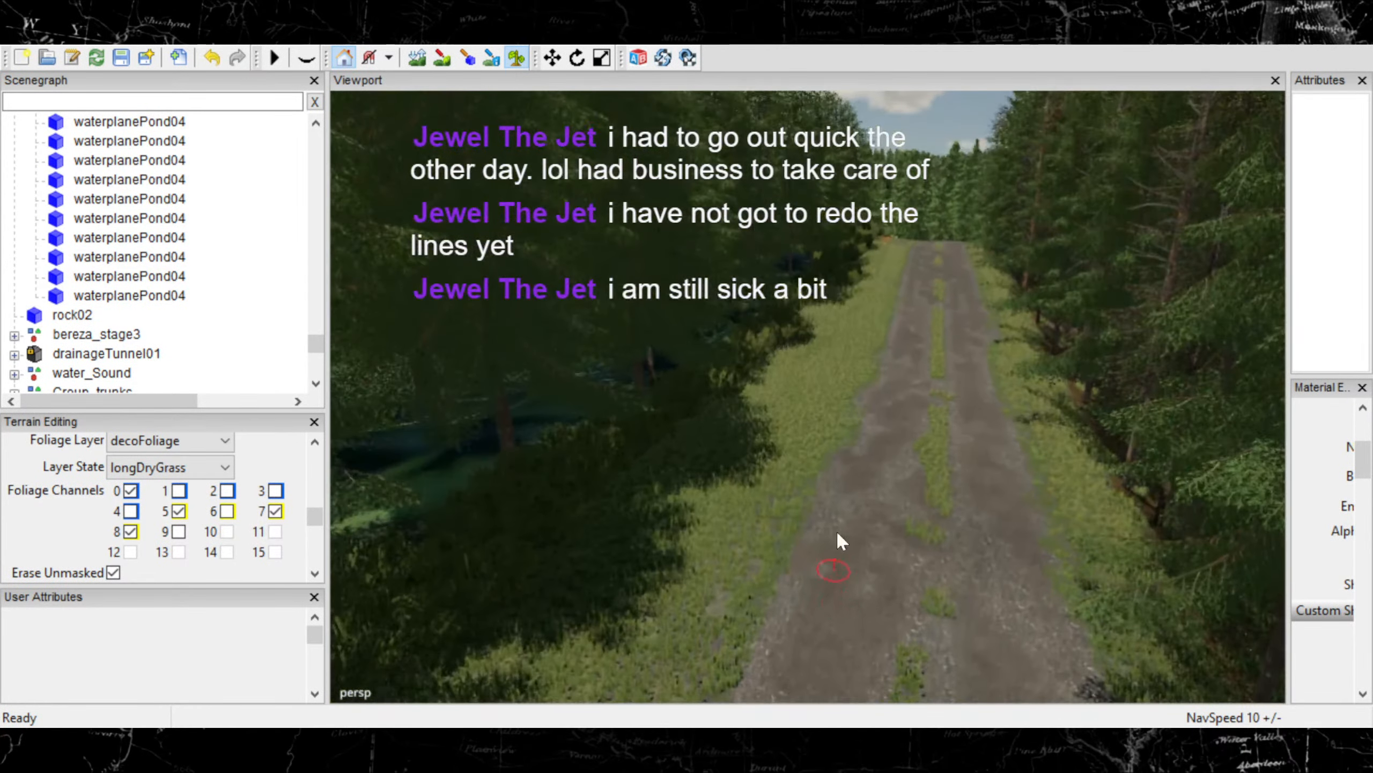
alt+right_drag(837, 530, 930, 398)
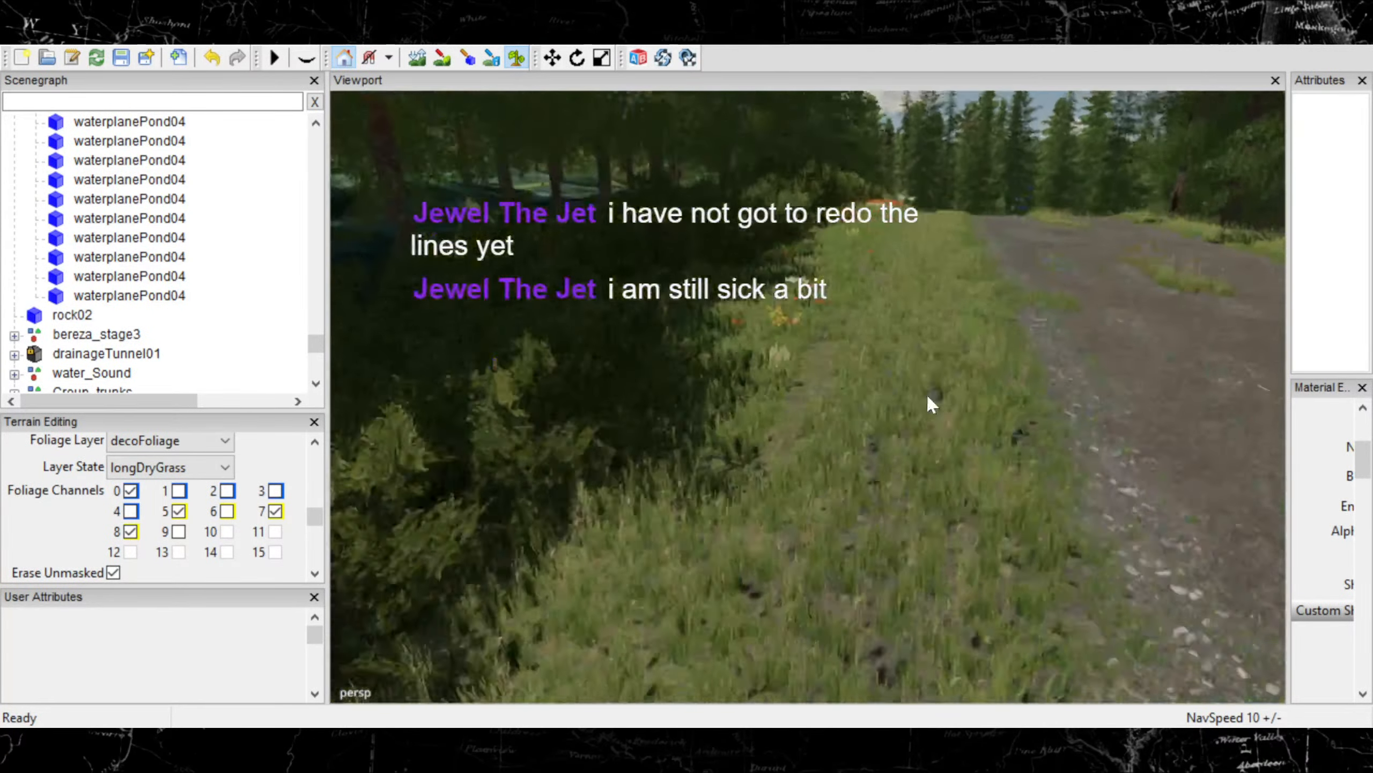
mouse_move(928, 396)
alt+middle_down()
mouse_move(976, 399)
mouse_move(926, 438)
alt+middle_up()
mouse_move(926, 439)
alt+mouse_down()
mouse_move(969, 379)
mouse_move(864, 415)
alt+mouse_up()
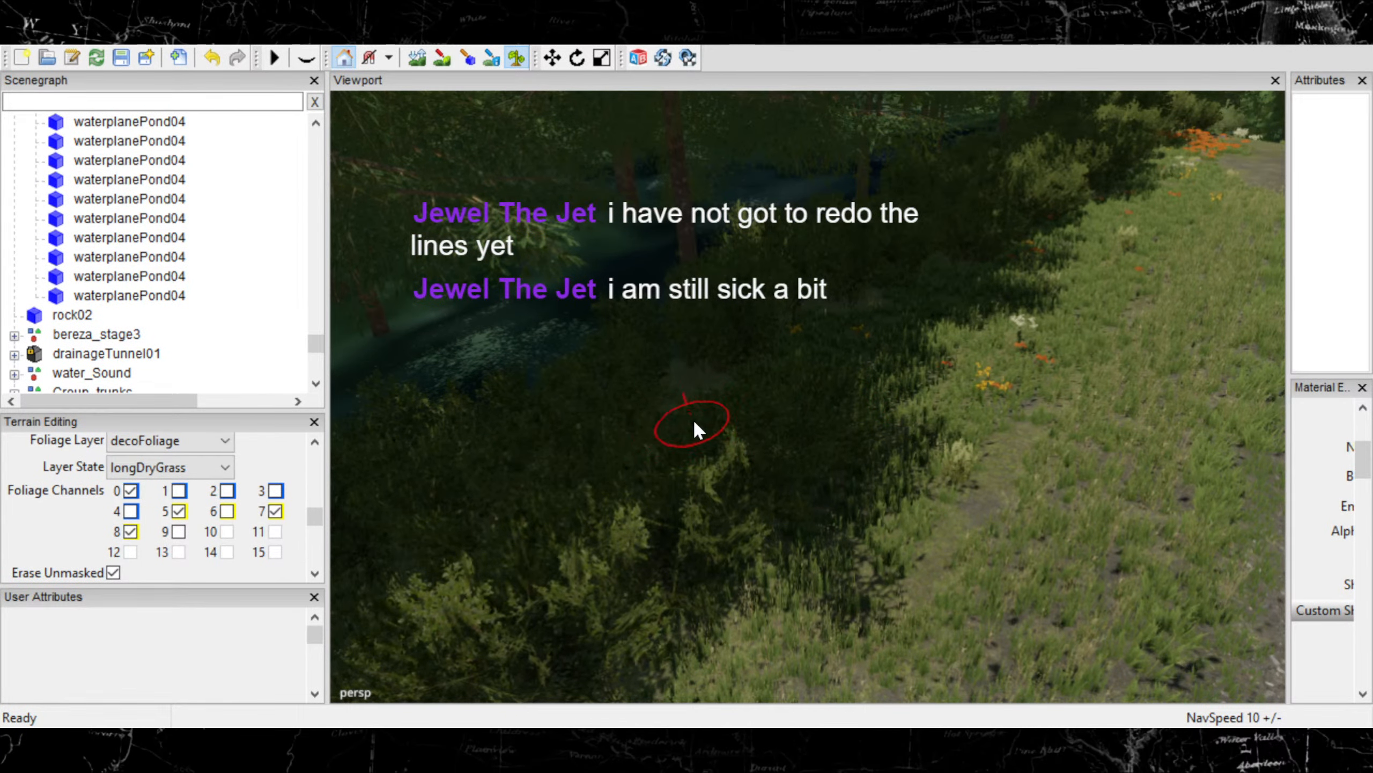
Undo the last foliage stroke and paint longDryGrass over the flowers where the verge meets the shaded bushes
key(ctrl+z)
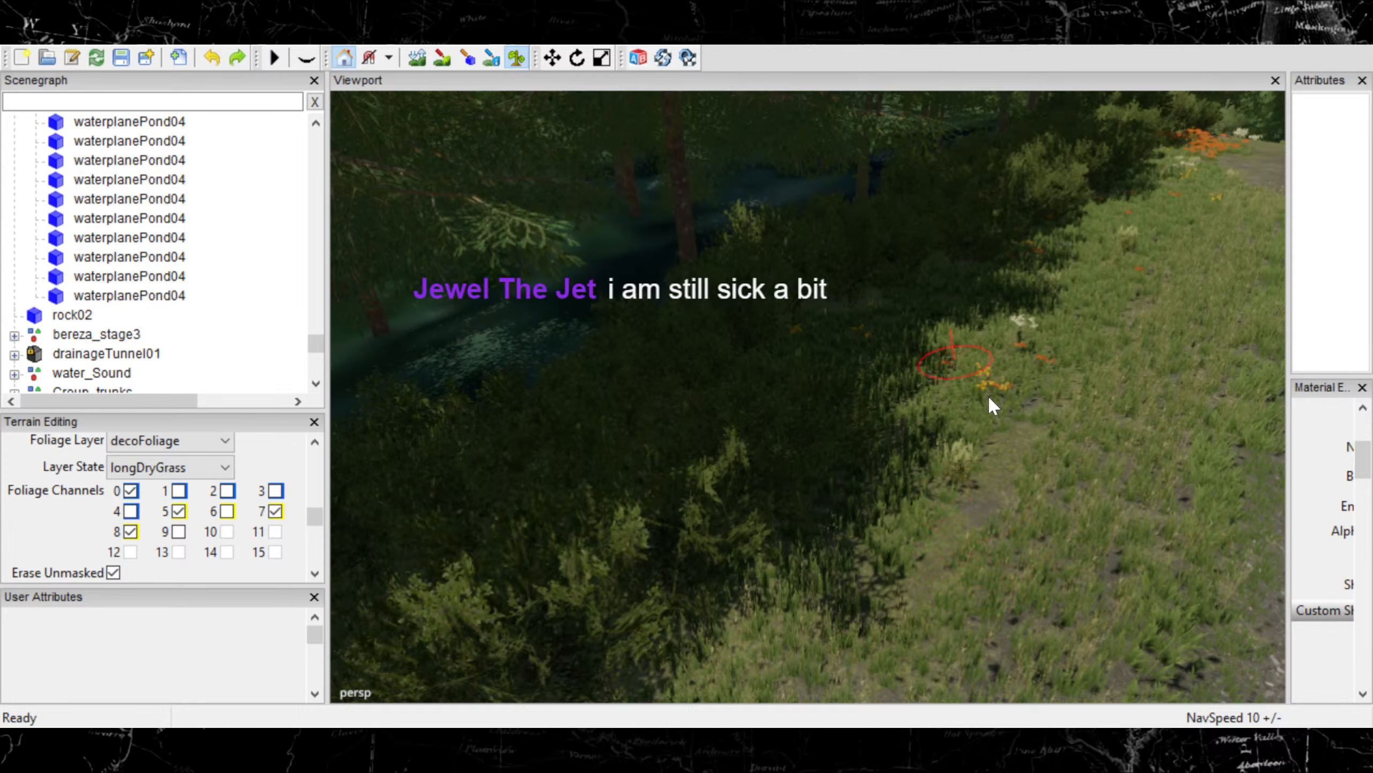
mouse_move(1009, 331)
mouse_down()
mouse_move(953, 374)
mouse_move(835, 320)
mouse_up()
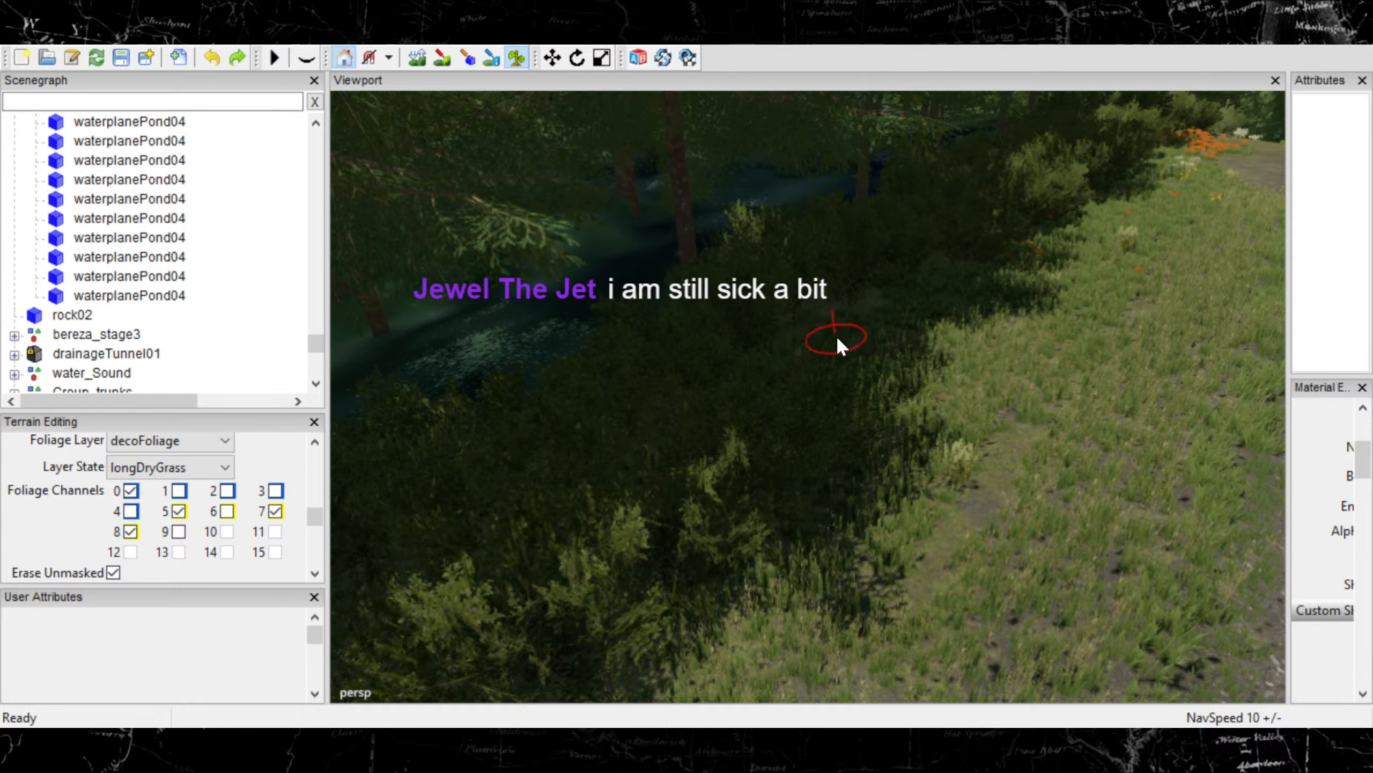
mouse_move(846, 406)
alt+middle_down()
mouse_move(764, 453)
mouse_move(867, 399)
mouse_move(855, 415)
mouse_move(872, 377)
mouse_move(804, 430)
alt+middle_up()
scroll(849, 390, up, 3)
scroll(792, 446, up, 3)
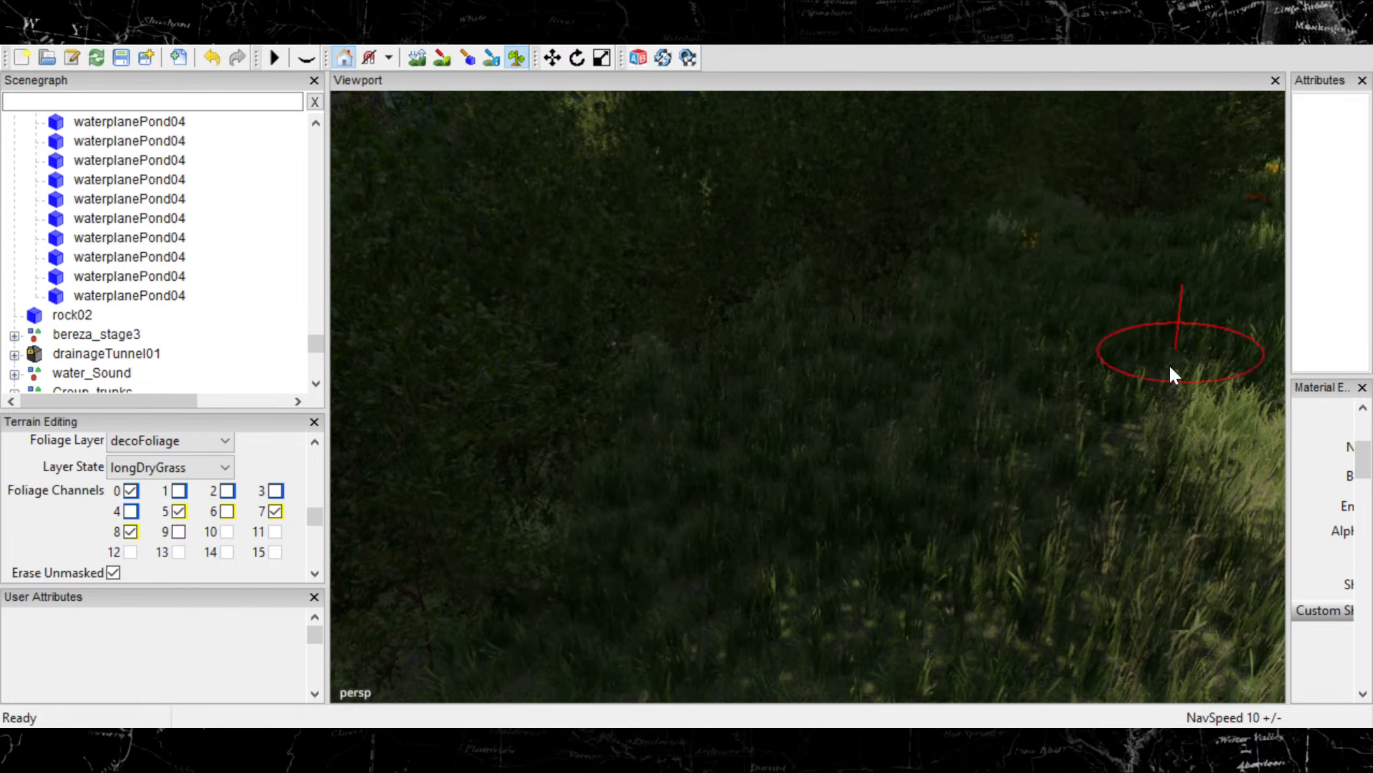
Paint longDryGrass over the next stretch of bushes and small flowers along the shaded edge of the road verge
mouse_move(1110, 386)
alt+right_down()
mouse_move(982, 394)
mouse_move(1007, 350)
alt+right_up()
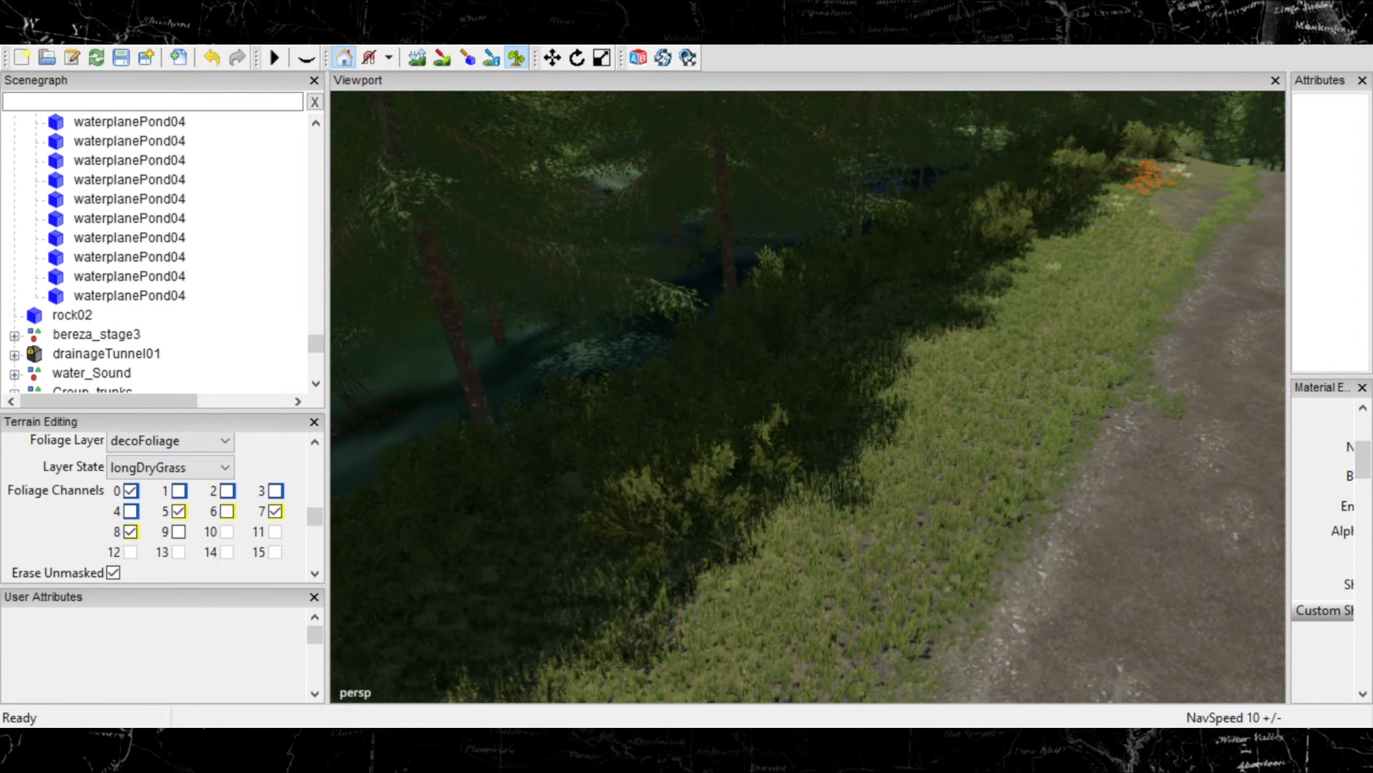
mouse_move(913, 427)
alt+middle_down()
mouse_move(904, 406)
mouse_move(842, 466)
mouse_move(846, 604)
mouse_move(826, 567)
alt+middle_up()
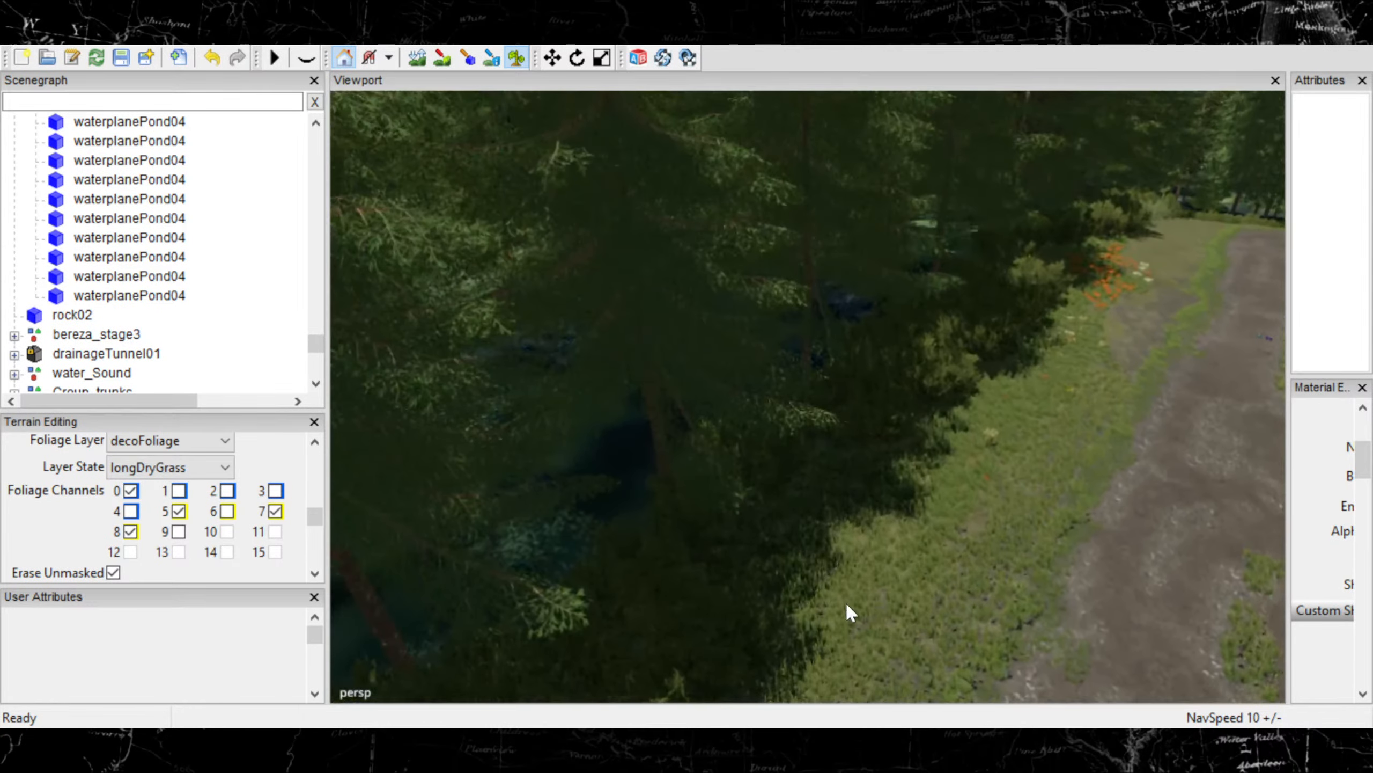
mouse_move(699, 571)
alt+middle_down()
mouse_move(778, 556)
mouse_move(834, 513)
alt+middle_up()
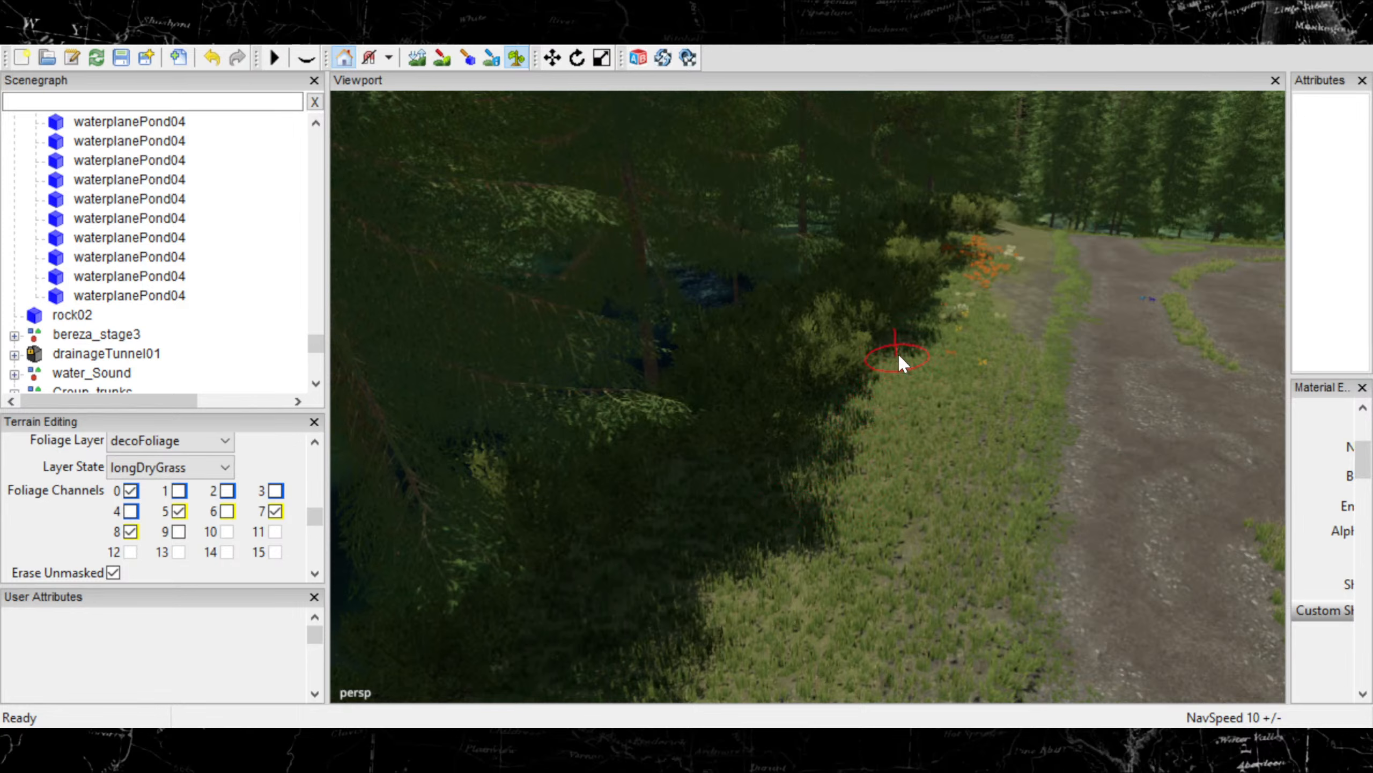
mouse_move(897, 348)
mouse_down()
mouse_move(847, 345)
mouse_move(791, 389)
mouse_up()
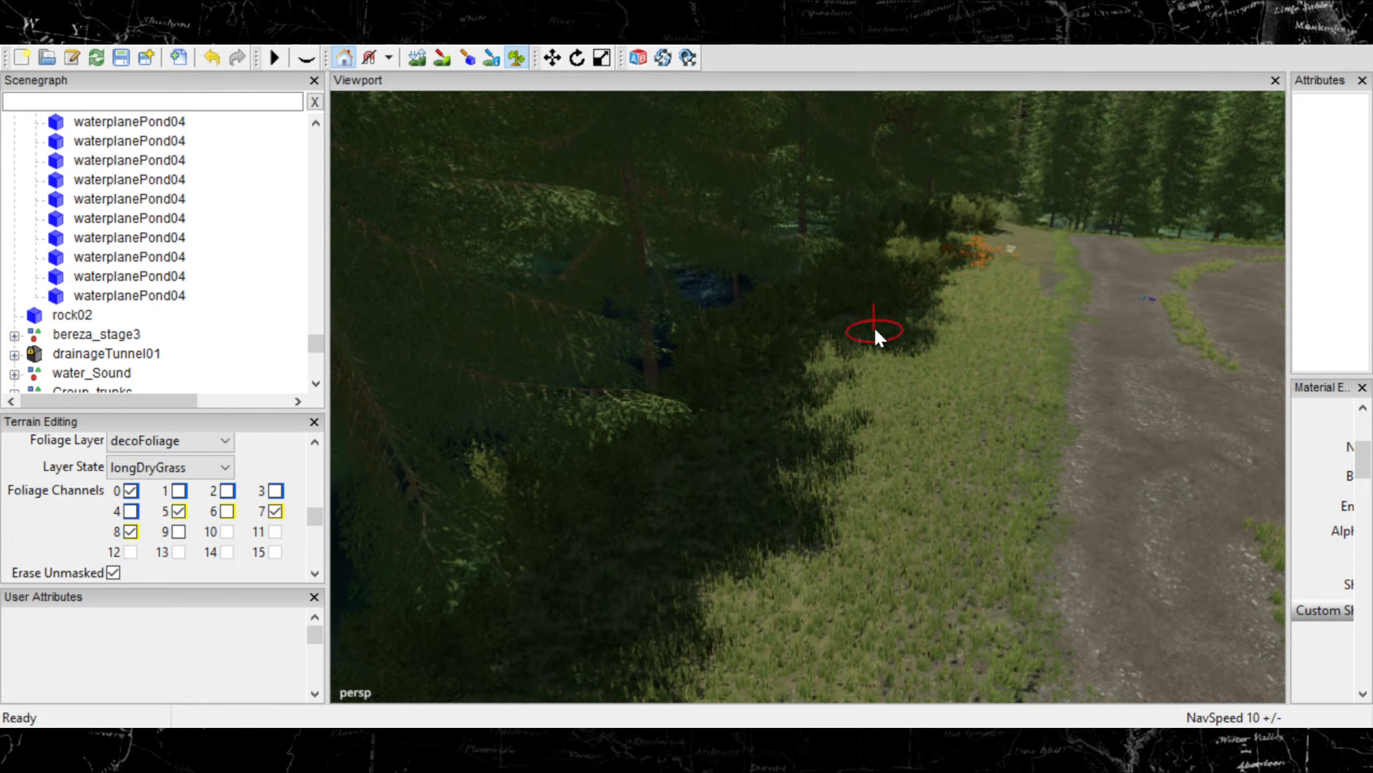
Undo the last foliage stroke and paint longDryGrass over the yellow and nearest orange flowers in the shaded clearing
mouse_move(927, 378)
alt+middle_down()
mouse_move(828, 566)
mouse_move(884, 432)
mouse_move(796, 477)
mouse_move(781, 456)
mouse_move(852, 421)
mouse_move(840, 420)
alt+middle_up()
scroll(932, 494, up, 3)
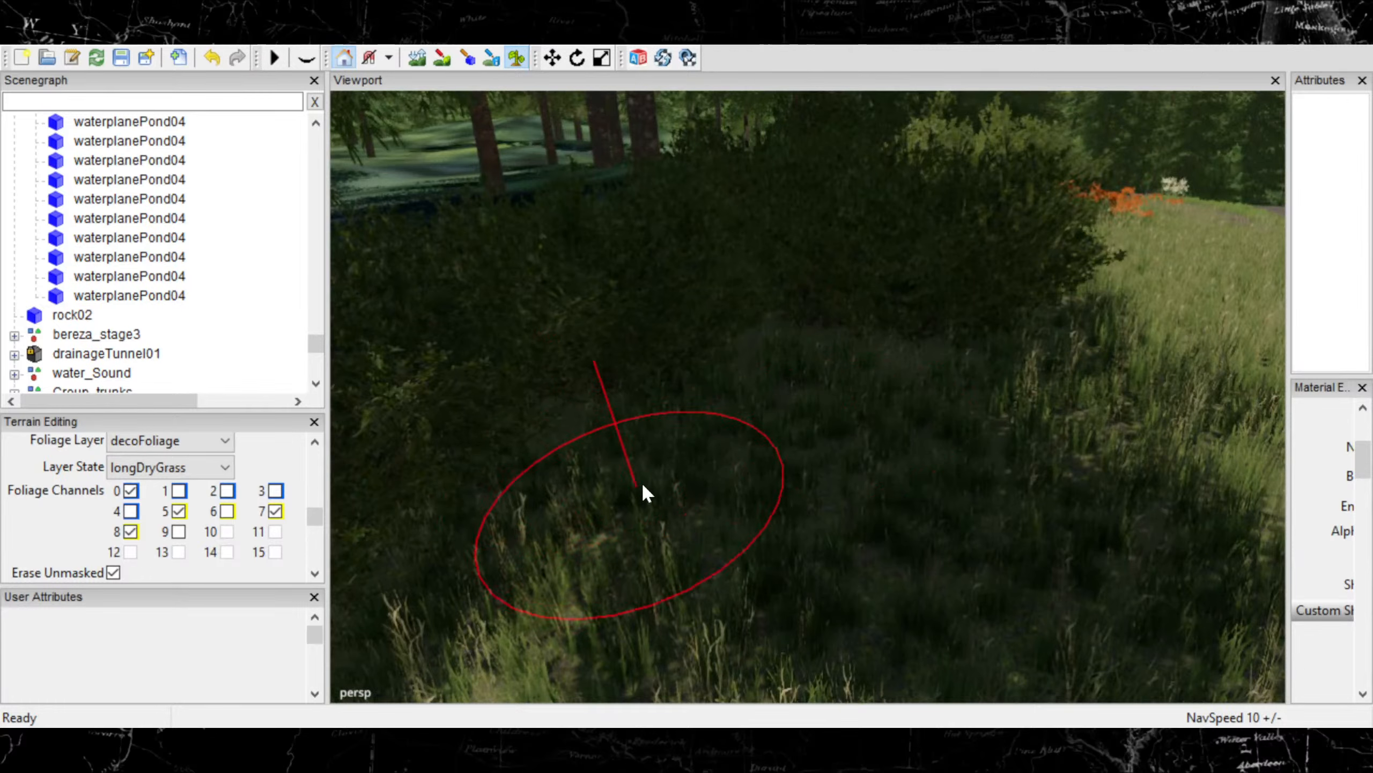
scroll(643, 485, down, 5)
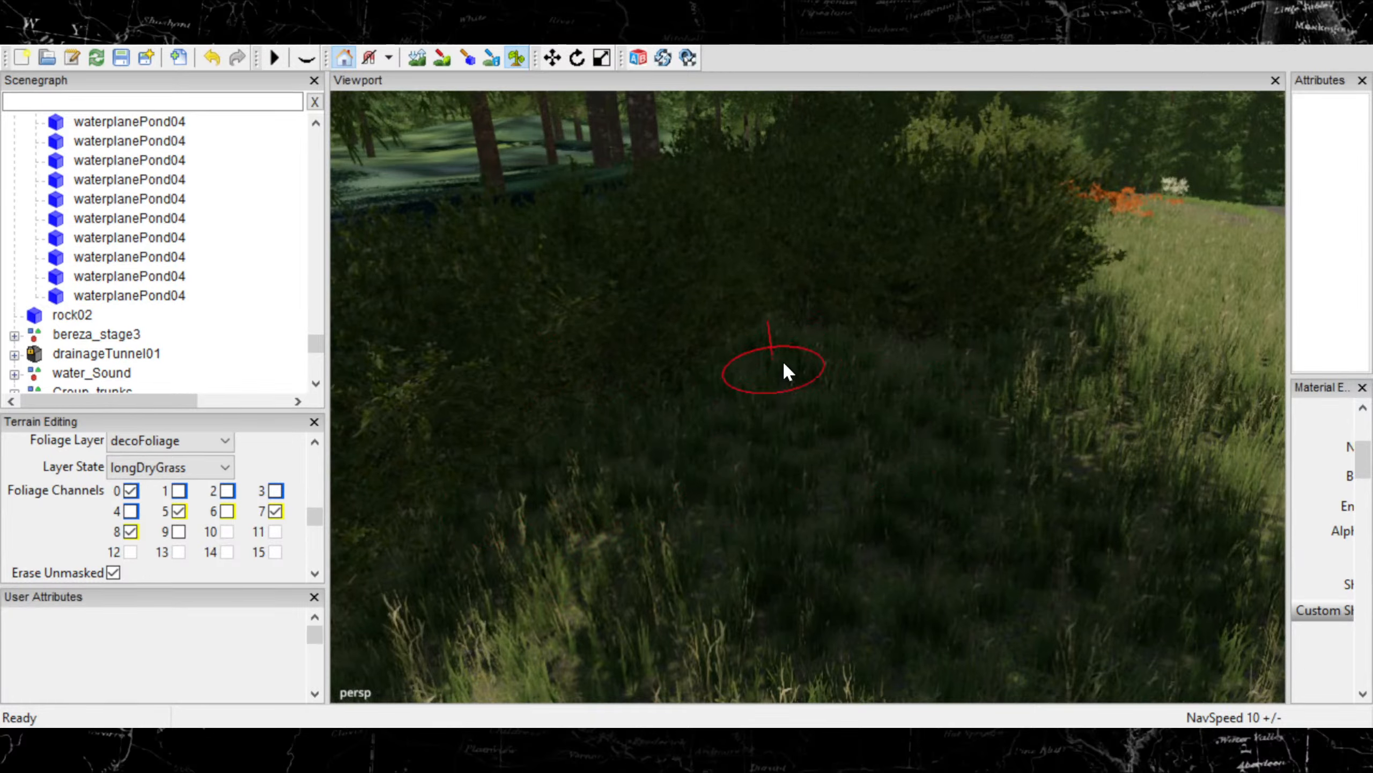
mouse_move(865, 409)
alt+middle_down()
mouse_move(902, 398)
mouse_move(817, 392)
alt+middle_up()
mouse_move(1059, 394)
alt+middle_down()
mouse_move(735, 479)
mouse_move(871, 427)
mouse_move(824, 497)
alt+middle_up()
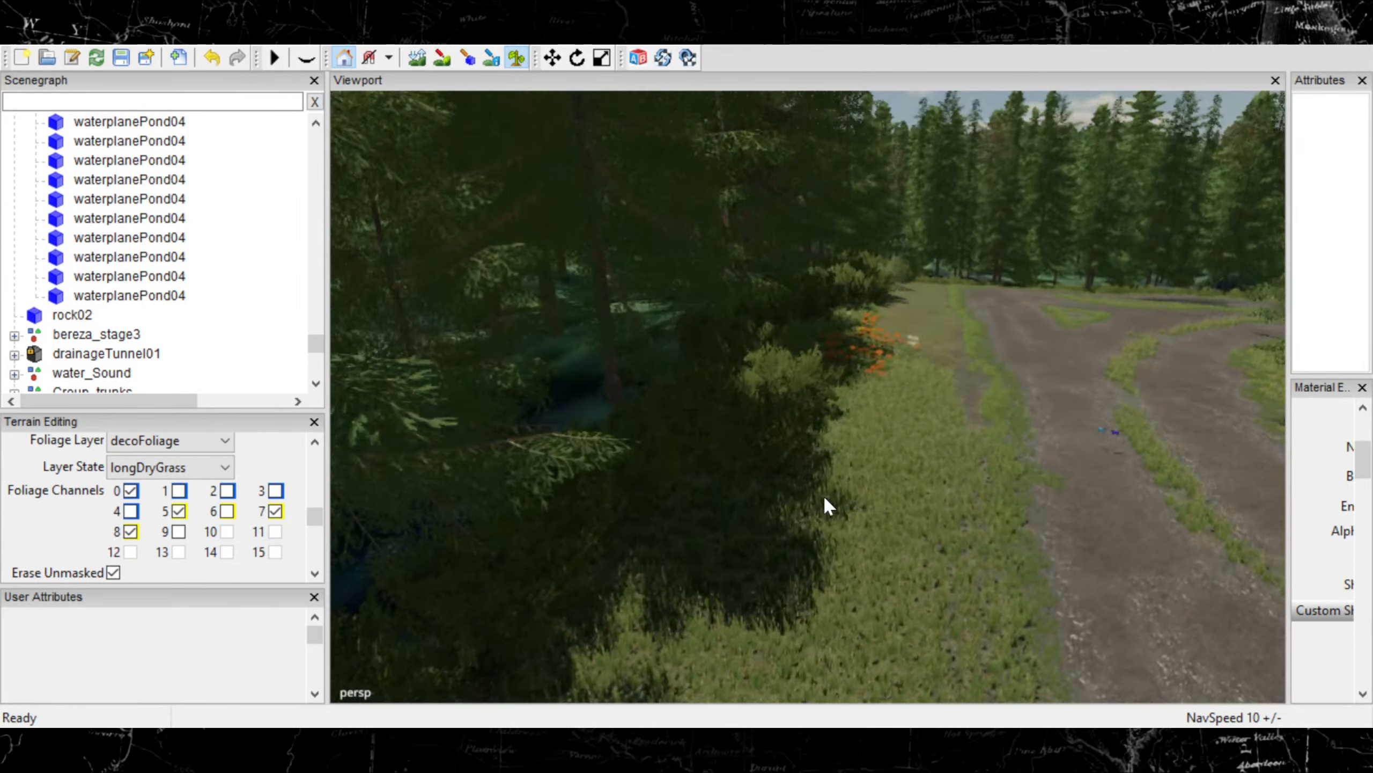
mouse_move(769, 579)
alt+middle_down()
mouse_move(980, 411)
mouse_move(763, 540)
mouse_move(828, 377)
mouse_move(852, 452)
mouse_move(641, 430)
mouse_move(469, 467)
mouse_move(619, 421)
mouse_move(682, 490)
mouse_move(736, 514)
alt+middle_up()
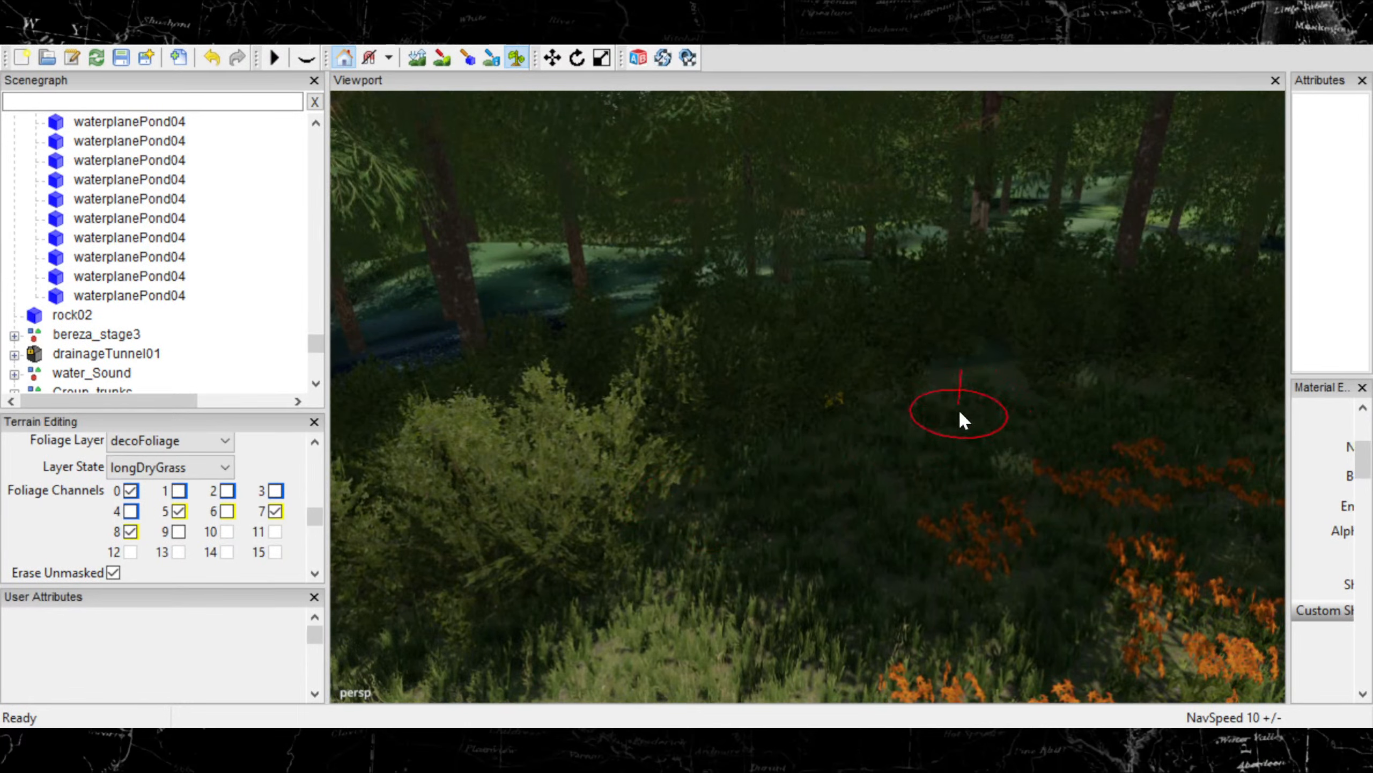
key(ctrl+z)
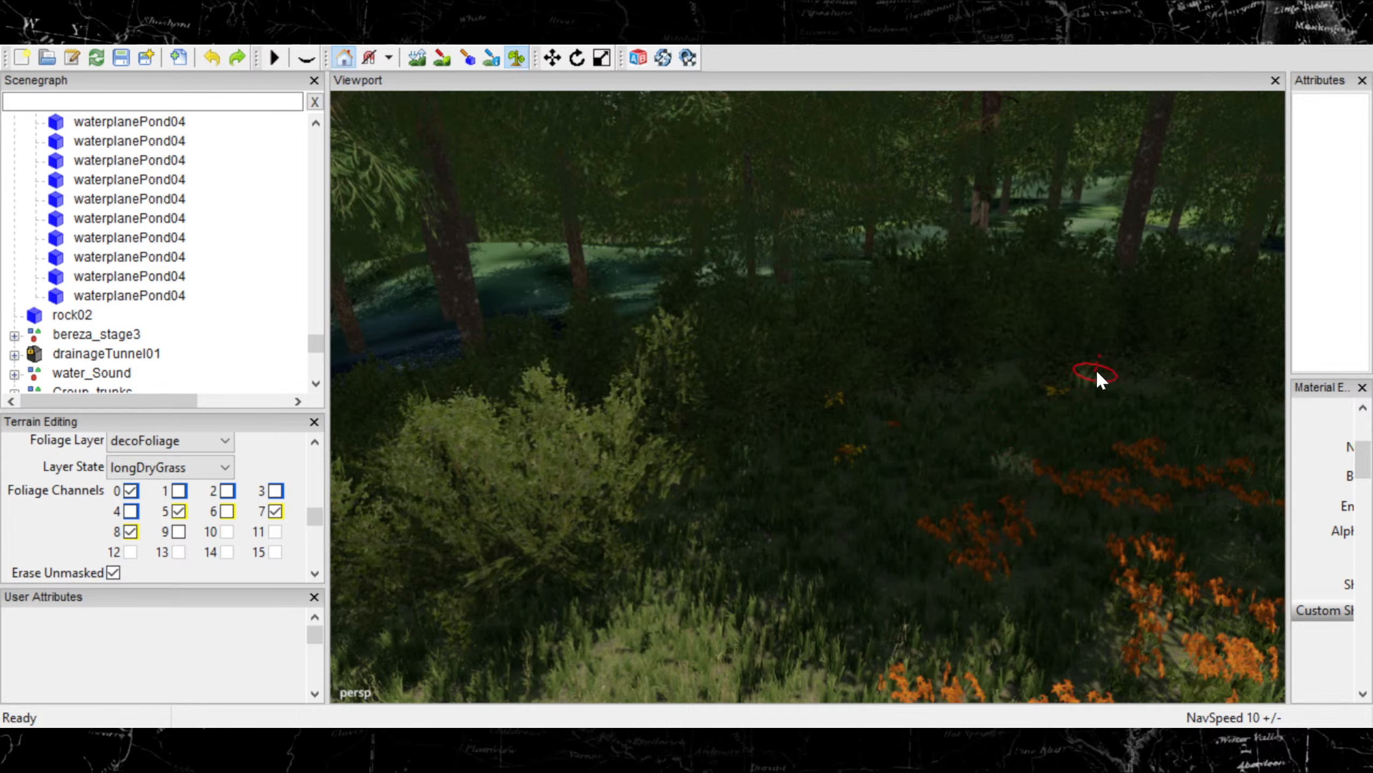
mouse_move(1082, 396)
mouse_down()
mouse_move(1006, 409)
mouse_move(1015, 389)
mouse_up()
mouse_move(841, 464)
mouse_down()
mouse_move(833, 420)
mouse_move(859, 472)
mouse_move(1079, 542)
mouse_move(1067, 479)
mouse_up()
scroll(1052, 489, up, 3)
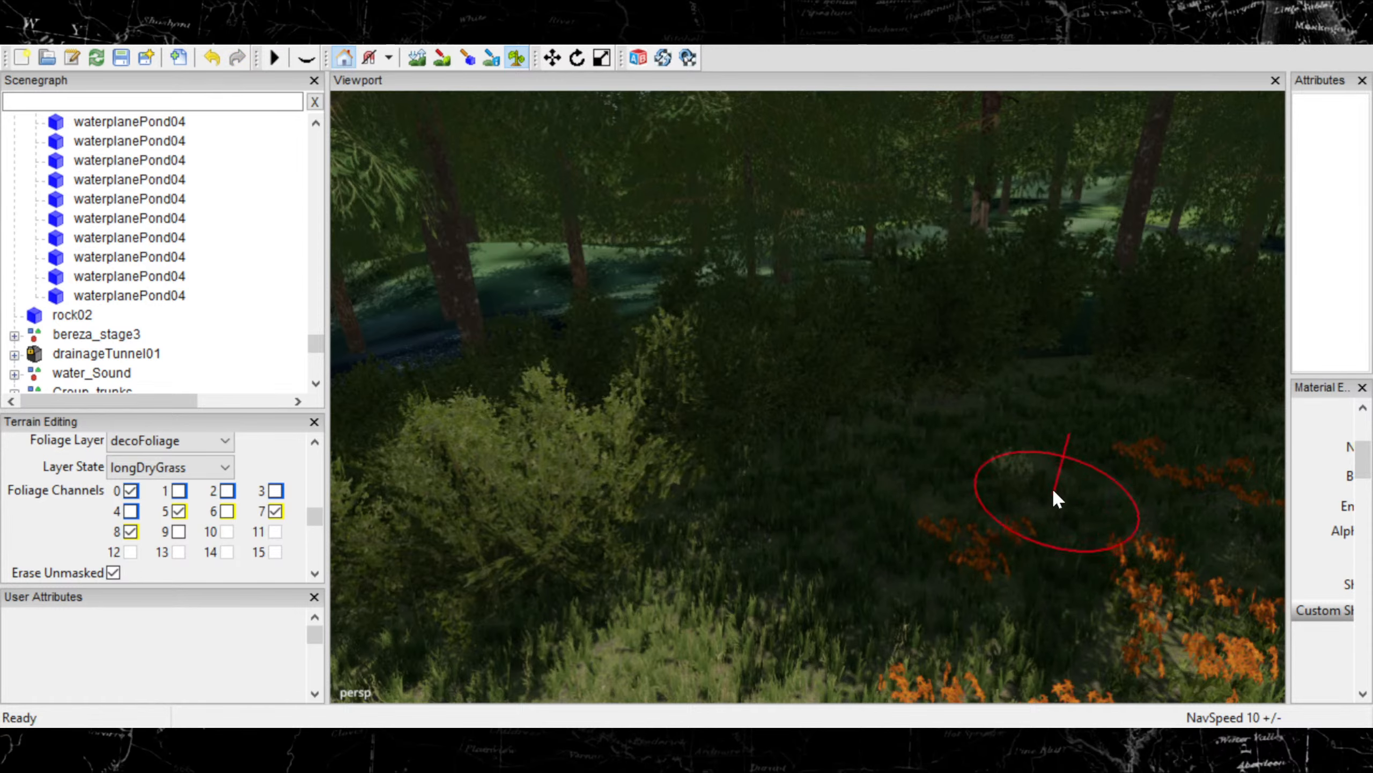
alt+middle_drag(1062, 498, 1023, 475)
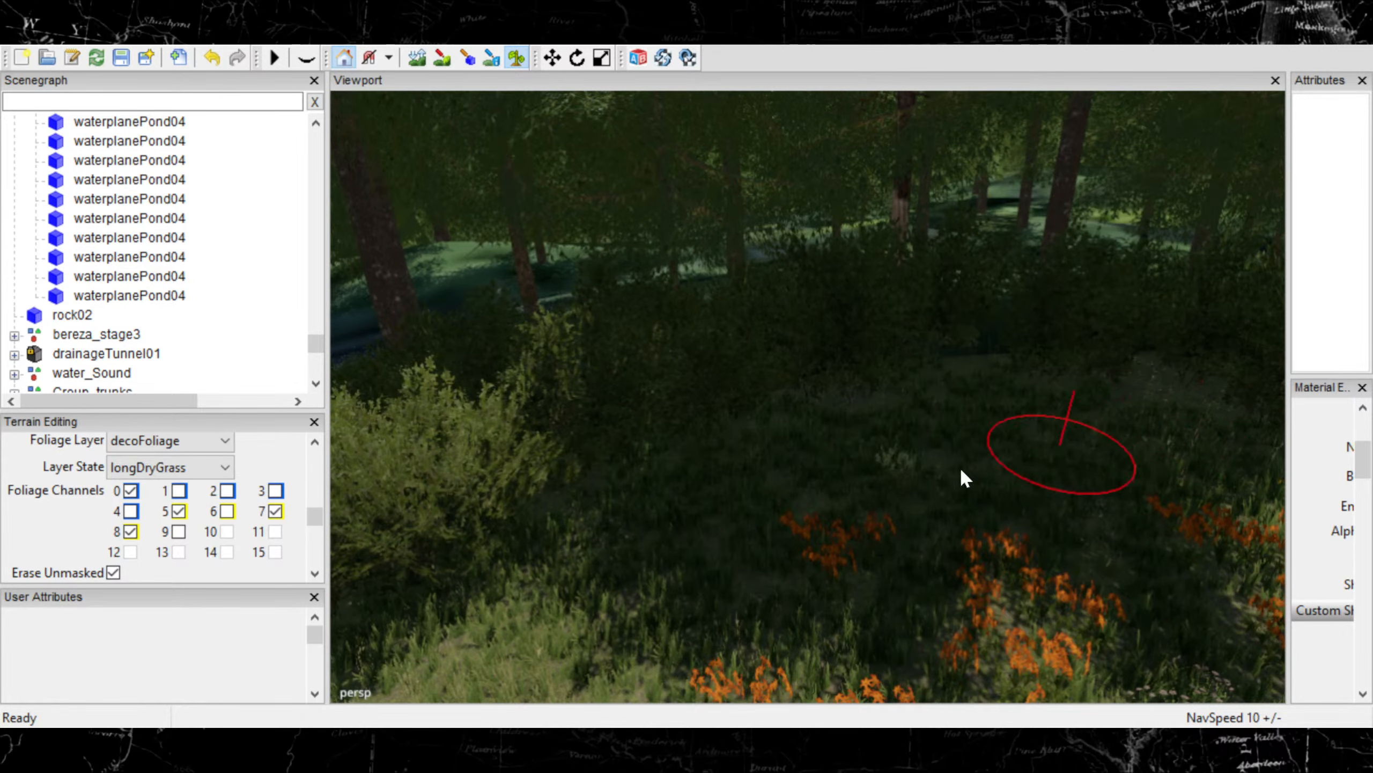
click(817, 511)
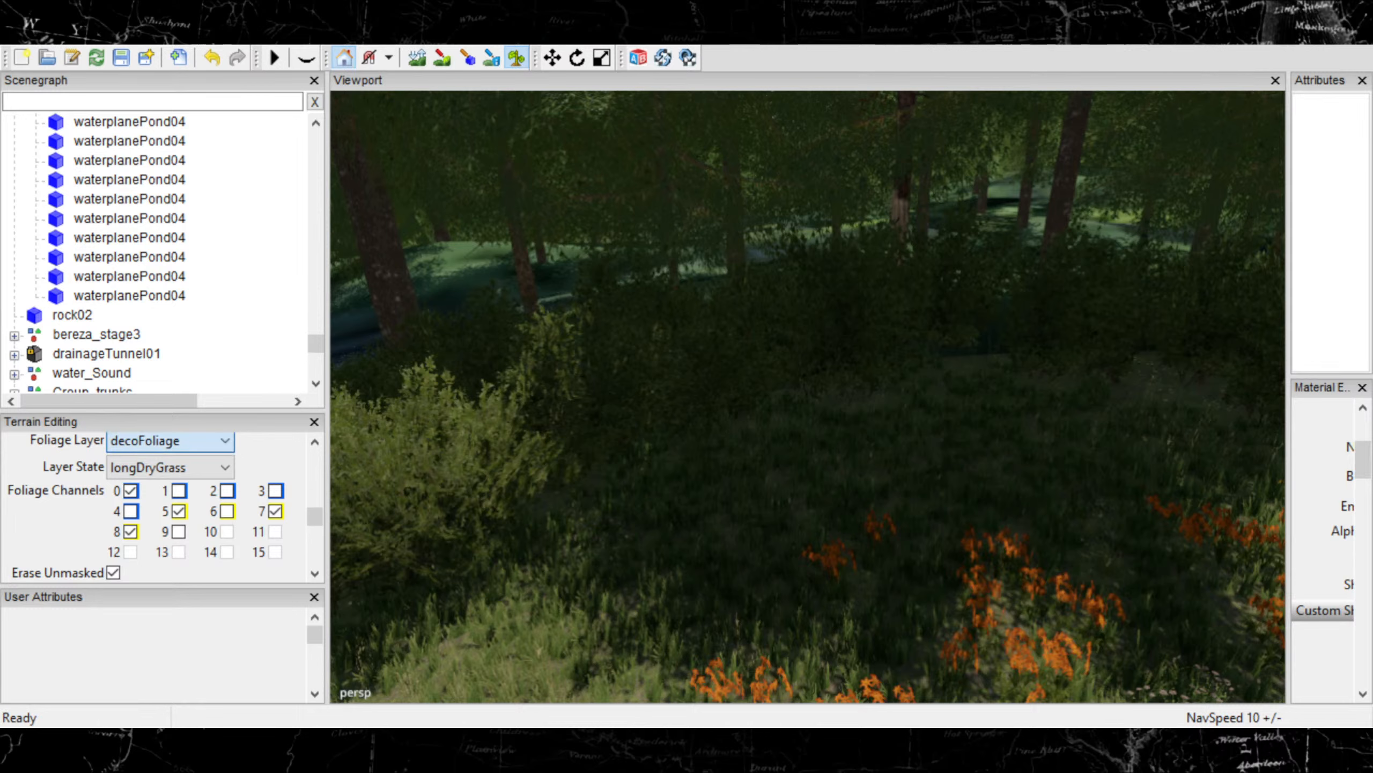
Set the foliage brush to the decoBush layer with the Blueberry Tall state for the shaded clearing
click(156, 68)
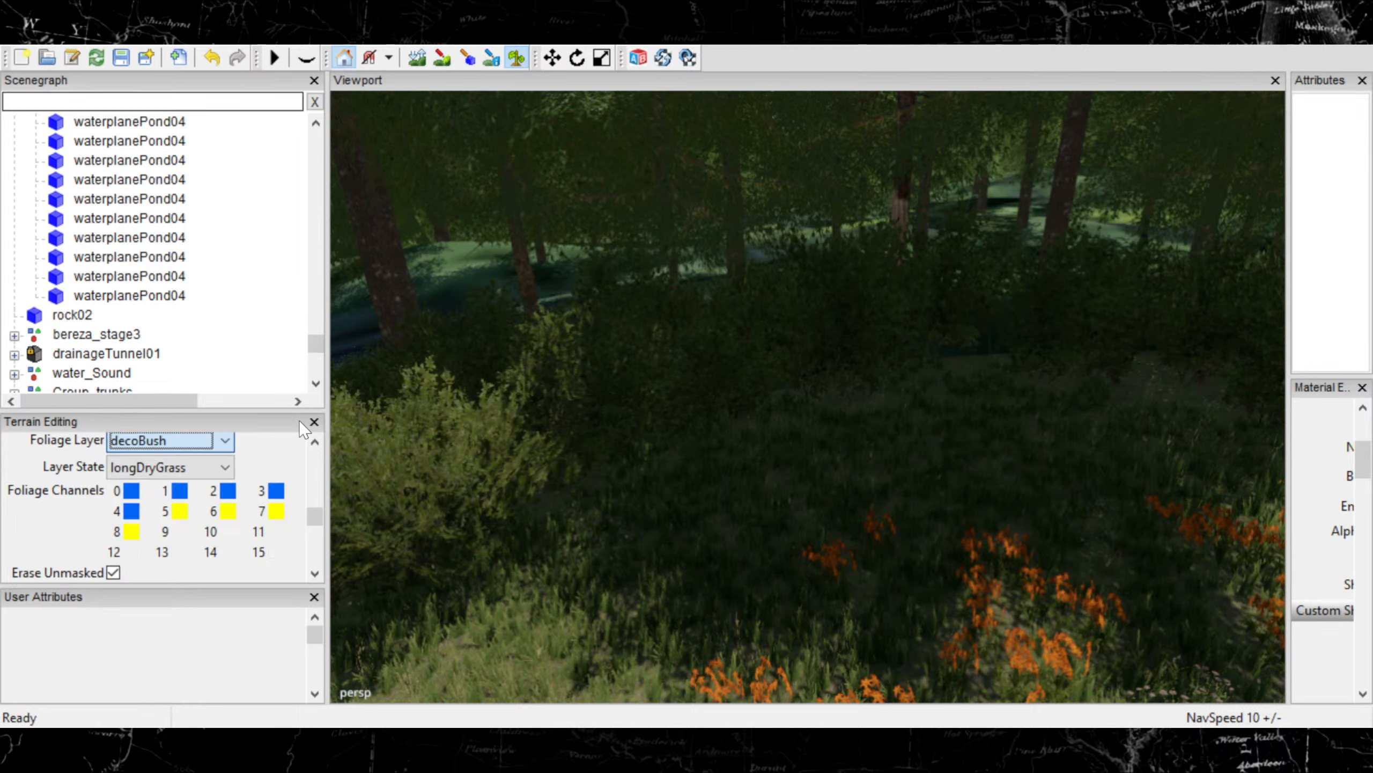
click(219, 468)
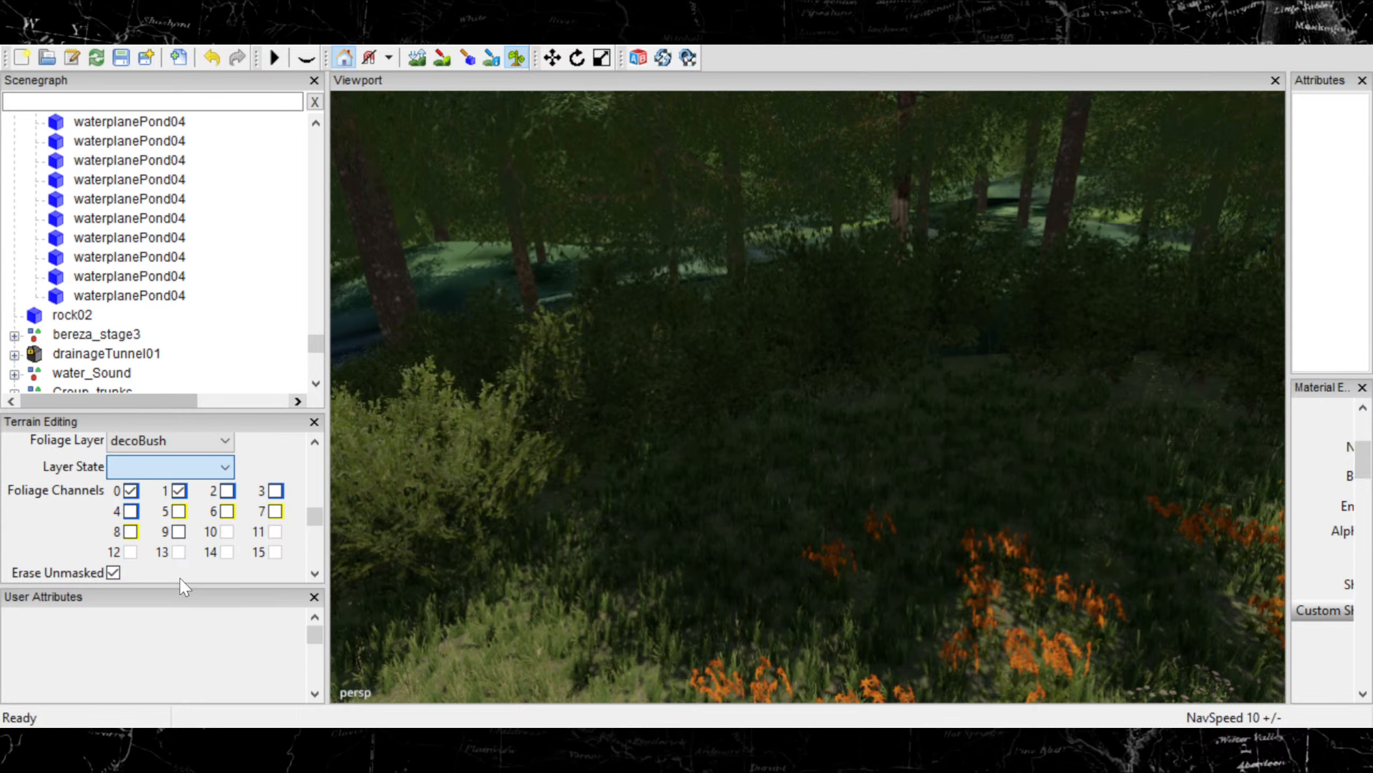
click(166, 628)
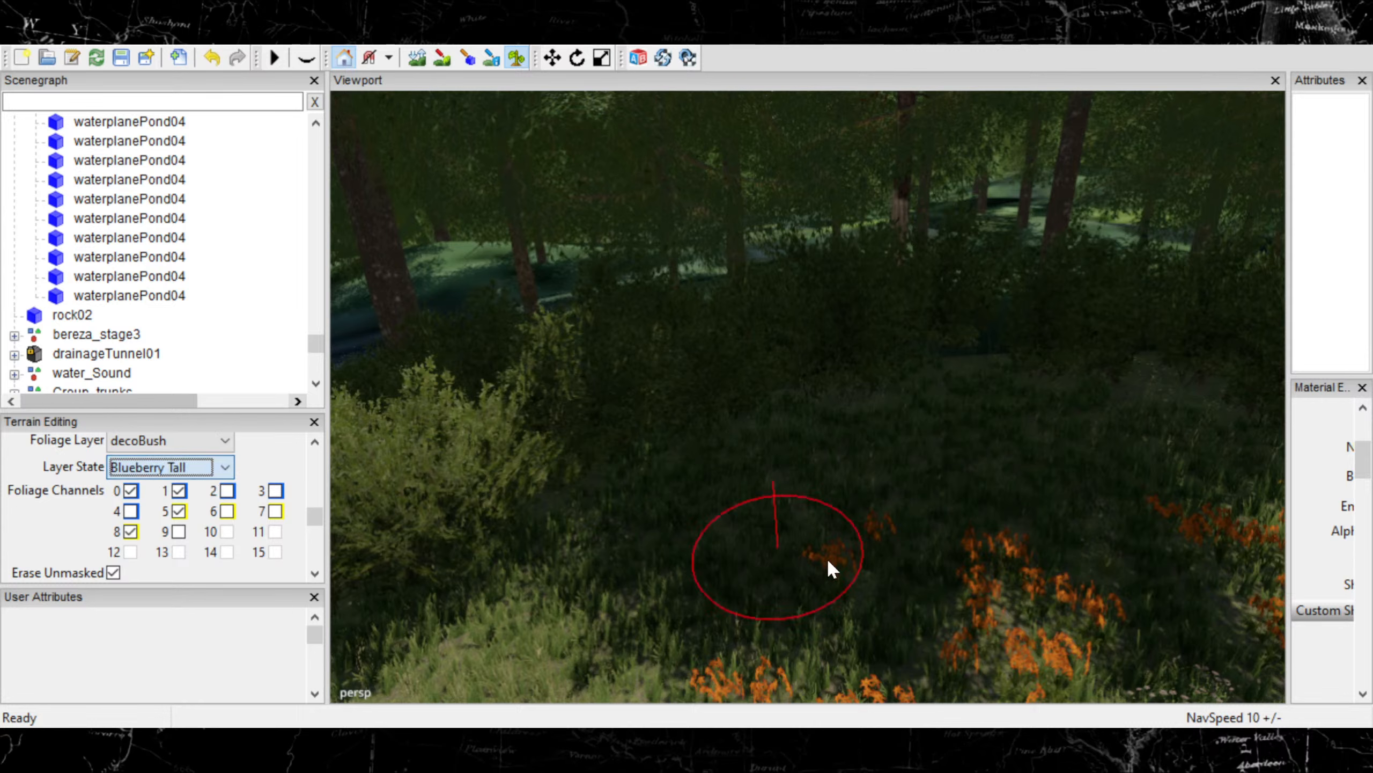
alt+drag(936, 460, 883, 516)
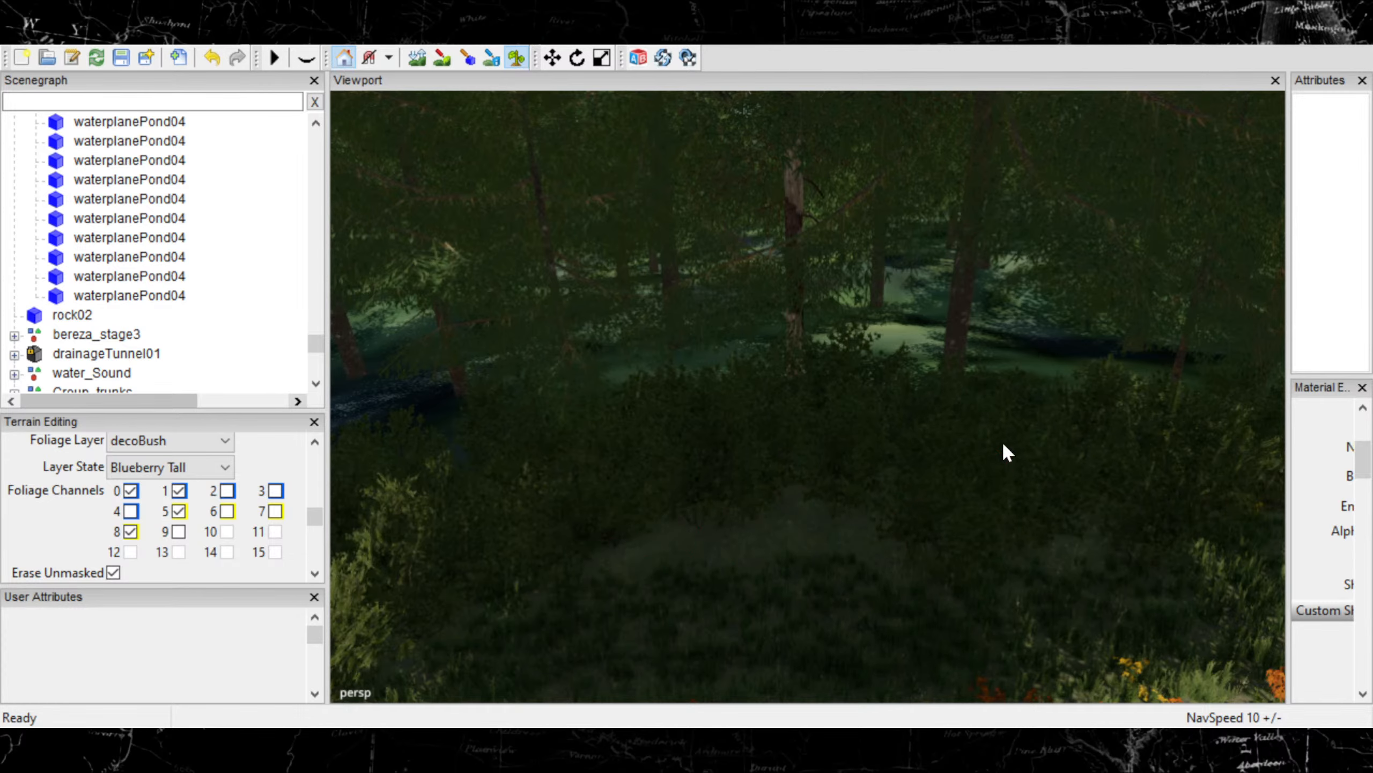
Set the foliage brush back to the decoFoliage layer with the longDryGrass state for the patch in front of the bushes
alt+right_drag(1004, 444, 825, 481)
alt+middle_drag(826, 482, 866, 454)
click(220, 444)
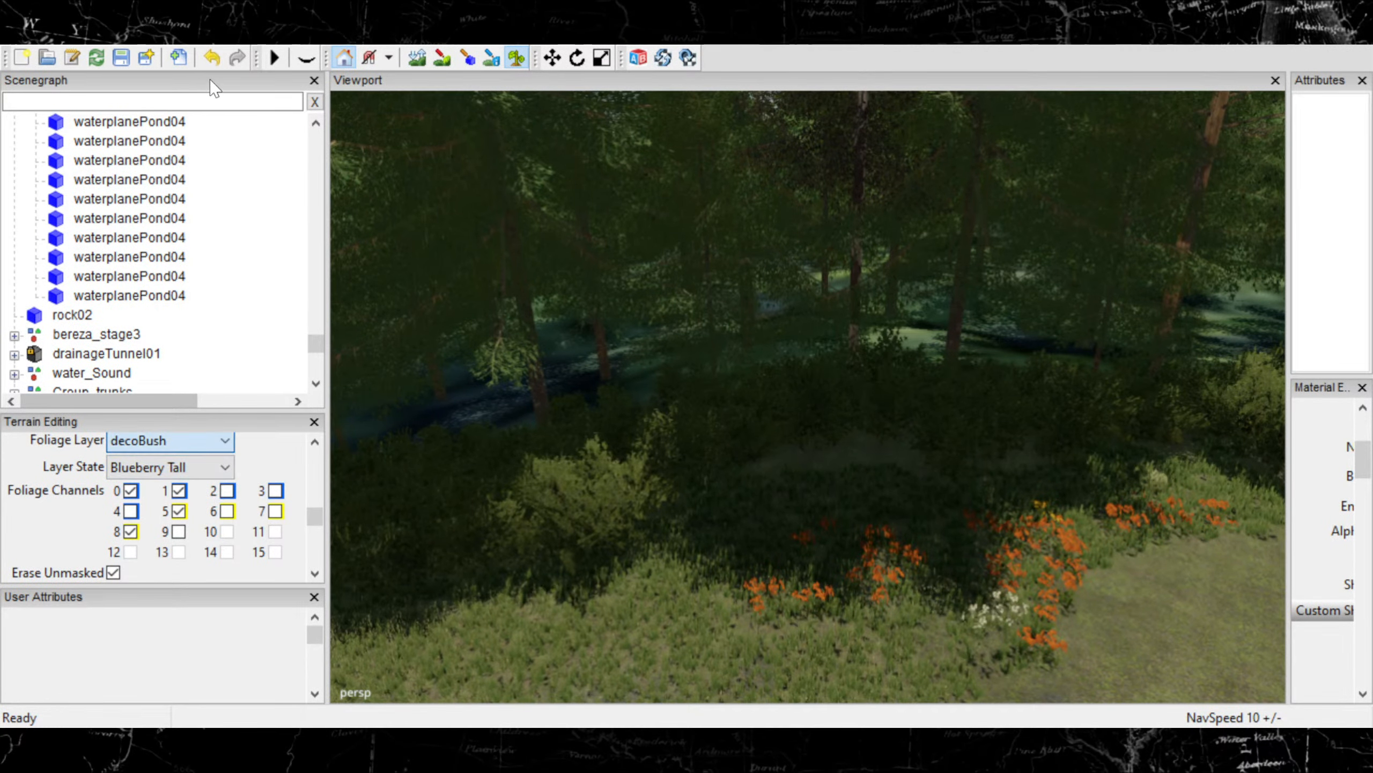
click(188, 46)
click(224, 468)
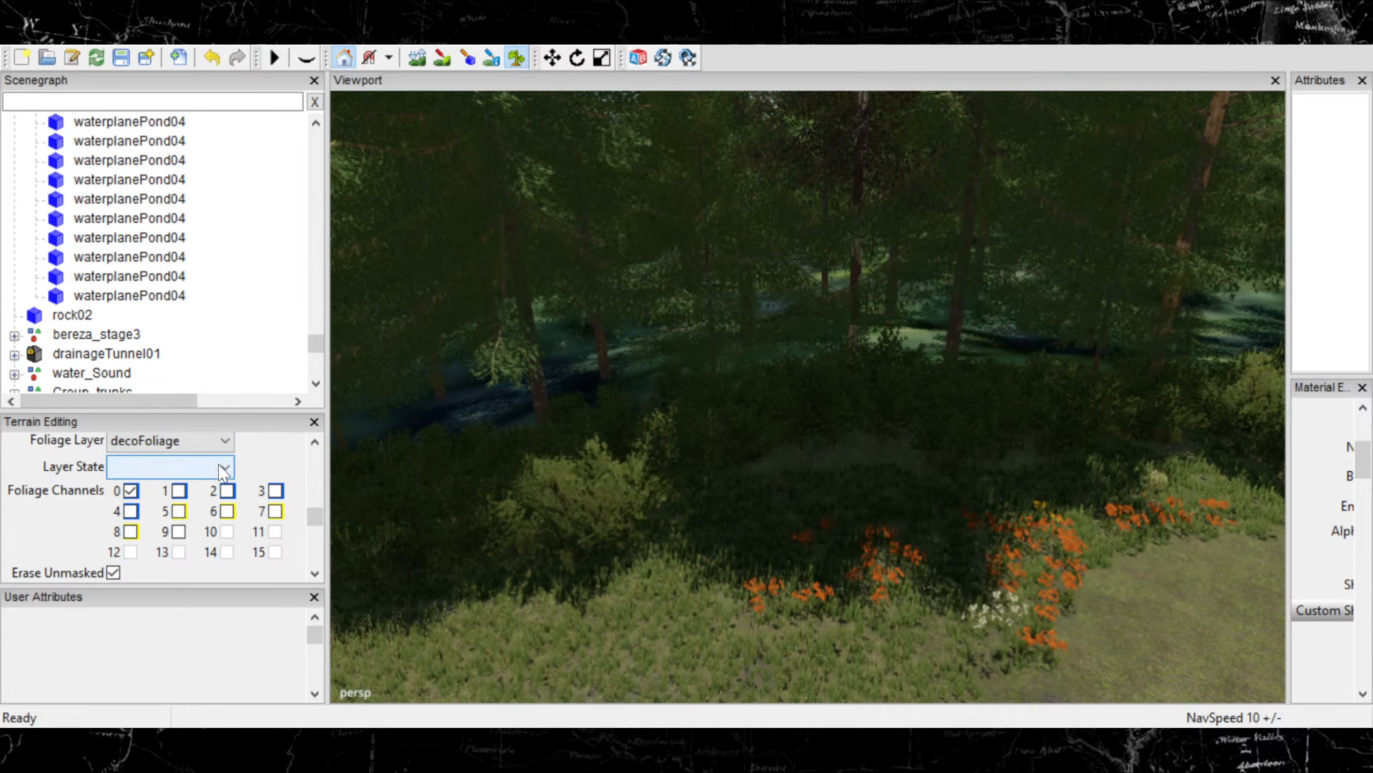
key(Down)
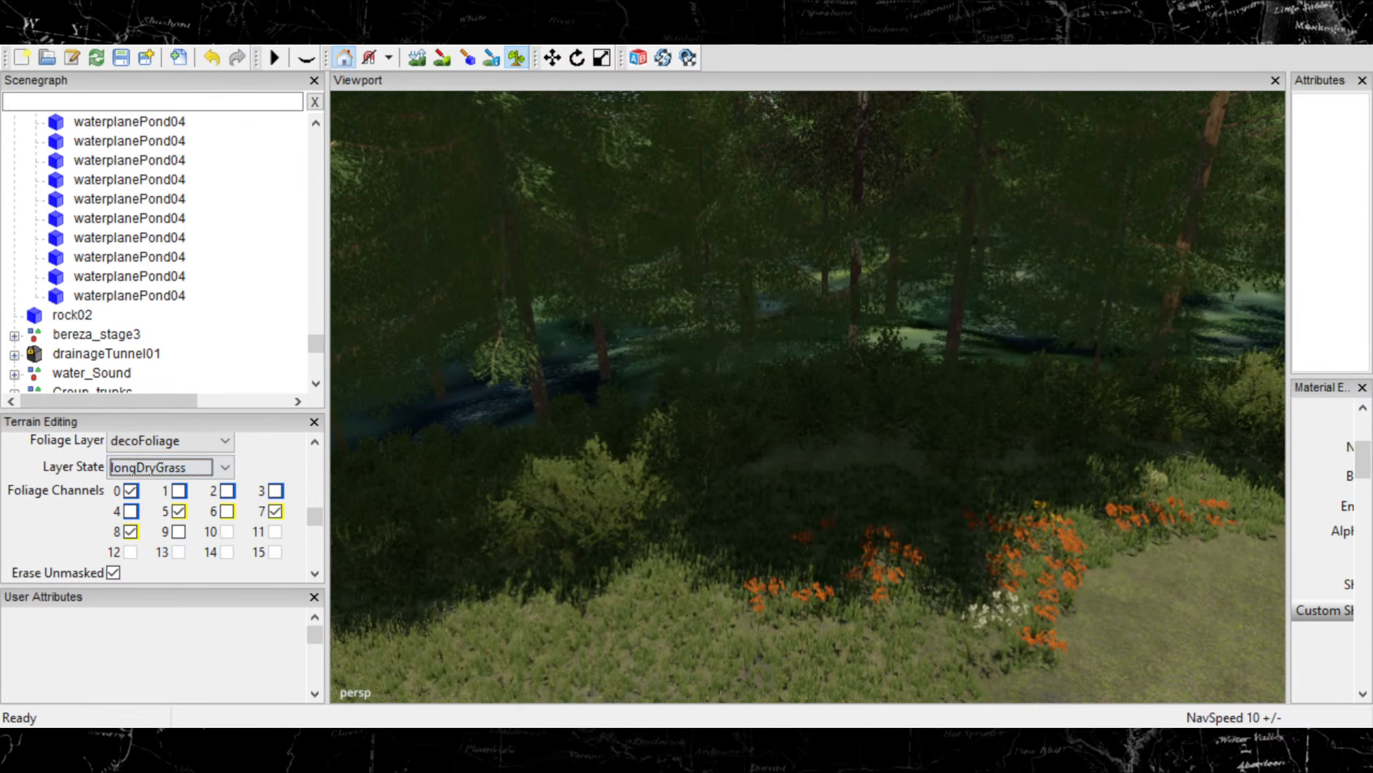
alt+right_drag(748, 514, 998, 462)
mouse_move(998, 461)
alt+mouse_down()
mouse_move(942, 502)
mouse_move(903, 450)
alt+mouse_up()
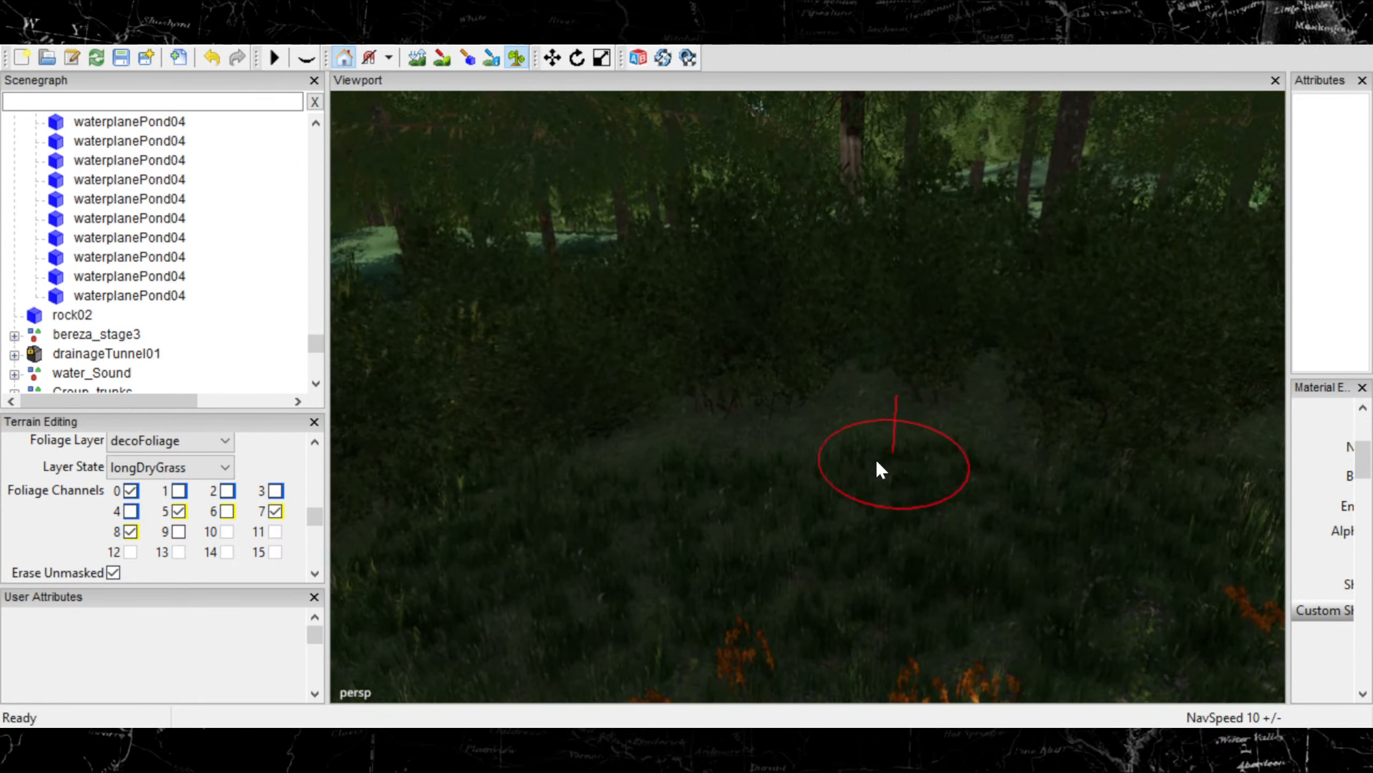
scroll(877, 461, down, 5)
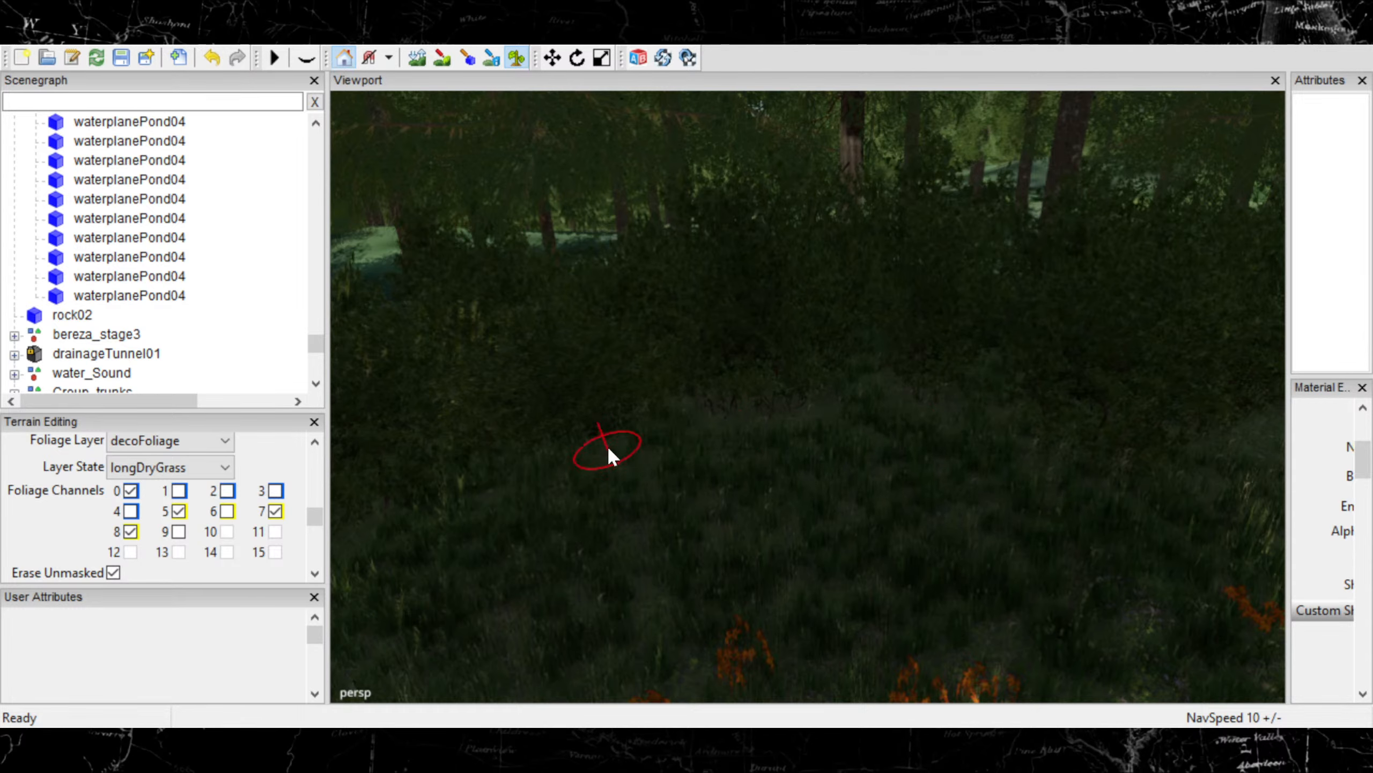
alt+drag(608, 448, 757, 443)
alt+middle_drag(756, 442, 658, 465)
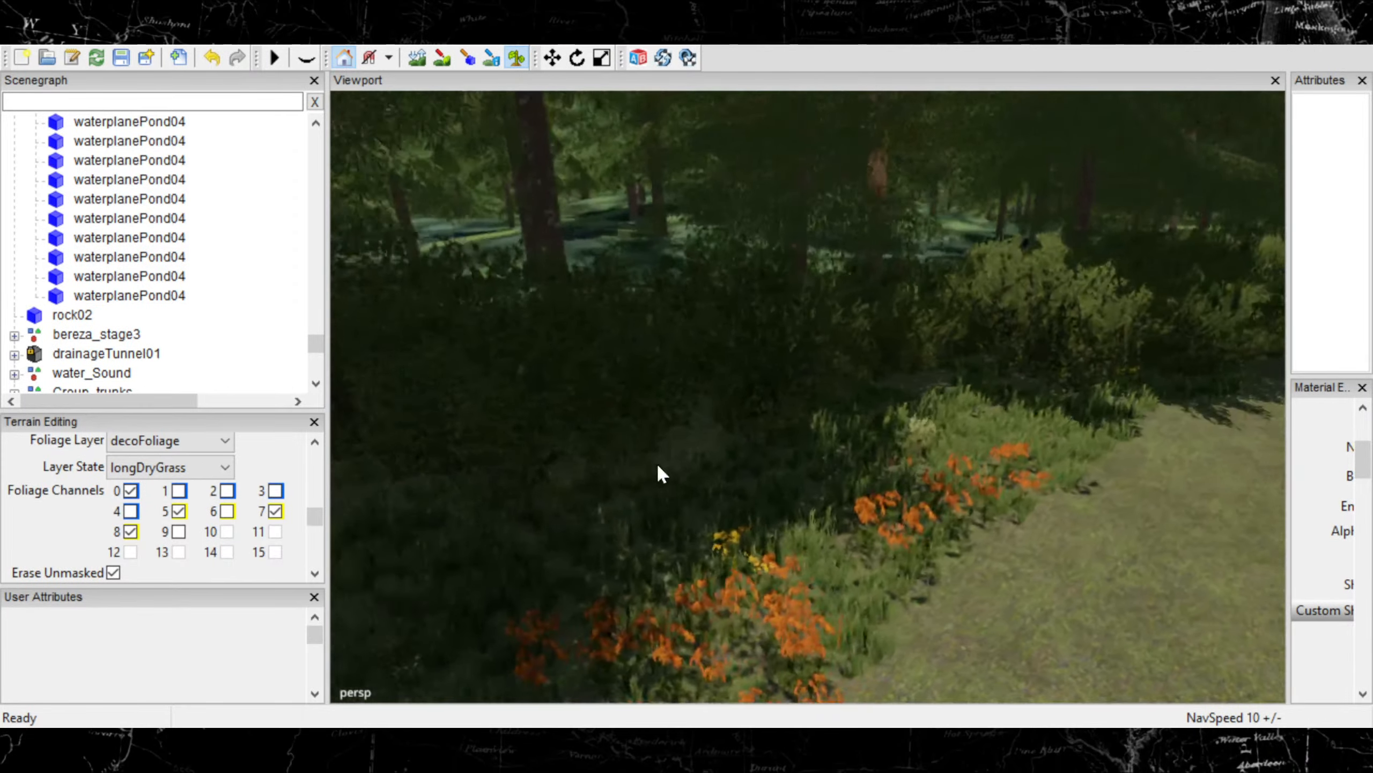
alt+middle_drag(873, 455, 806, 468)
scroll(809, 468, up, 3)
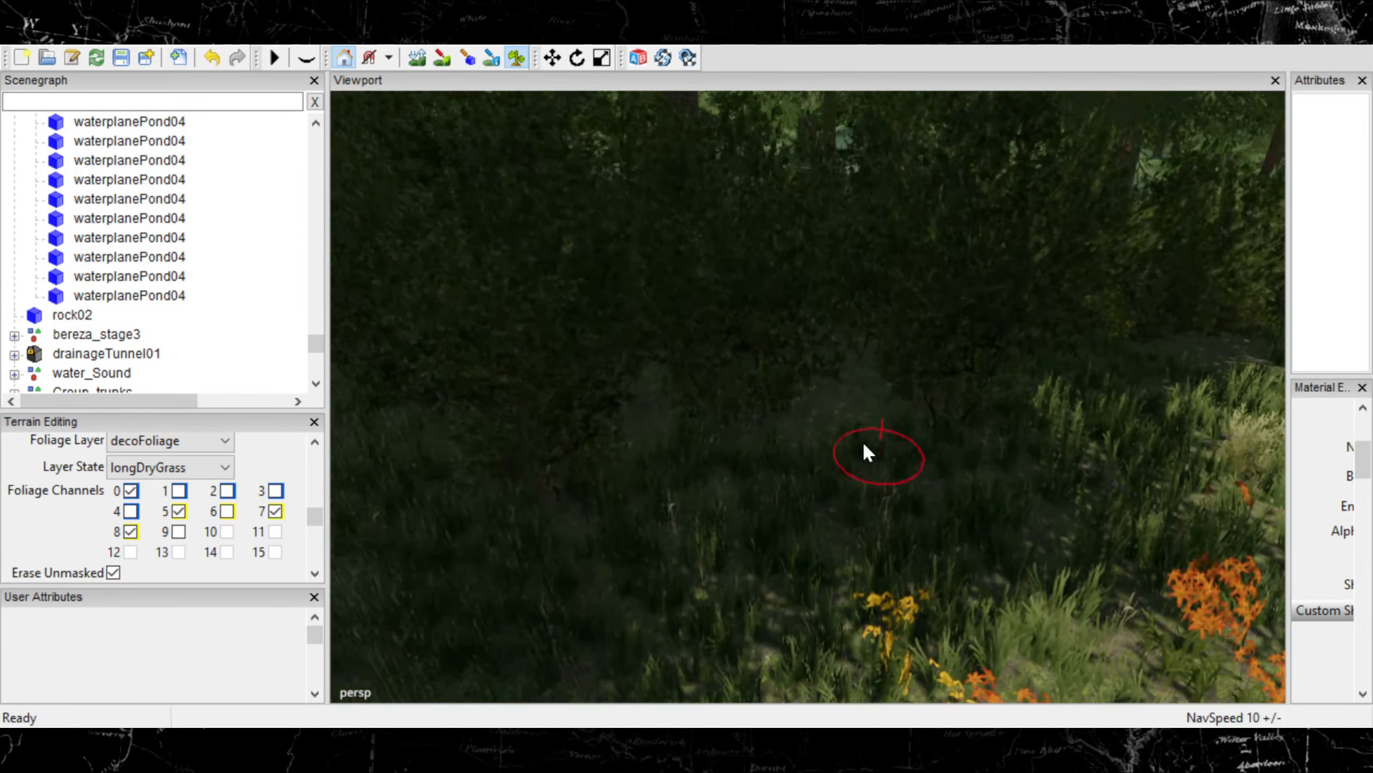
drag(865, 445, 838, 417)
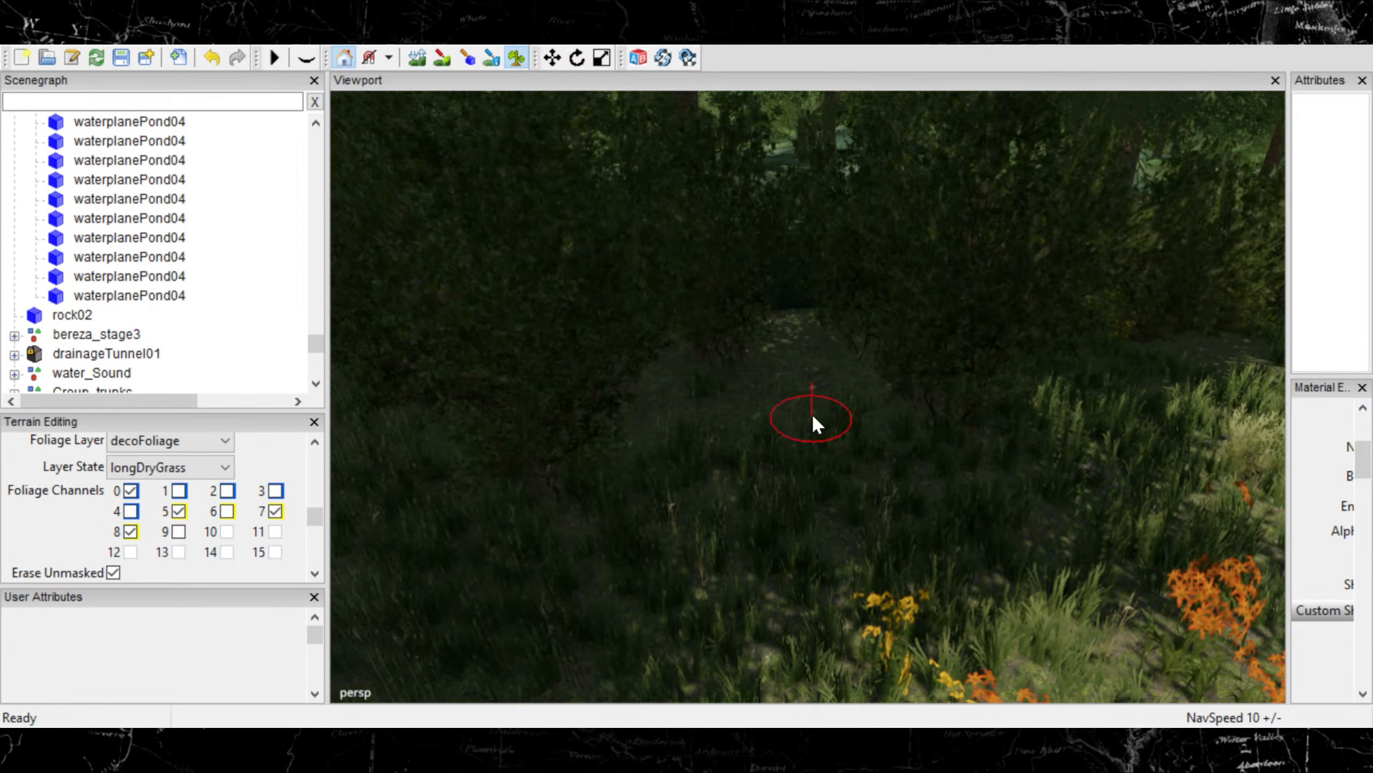
key(ctrl+z)
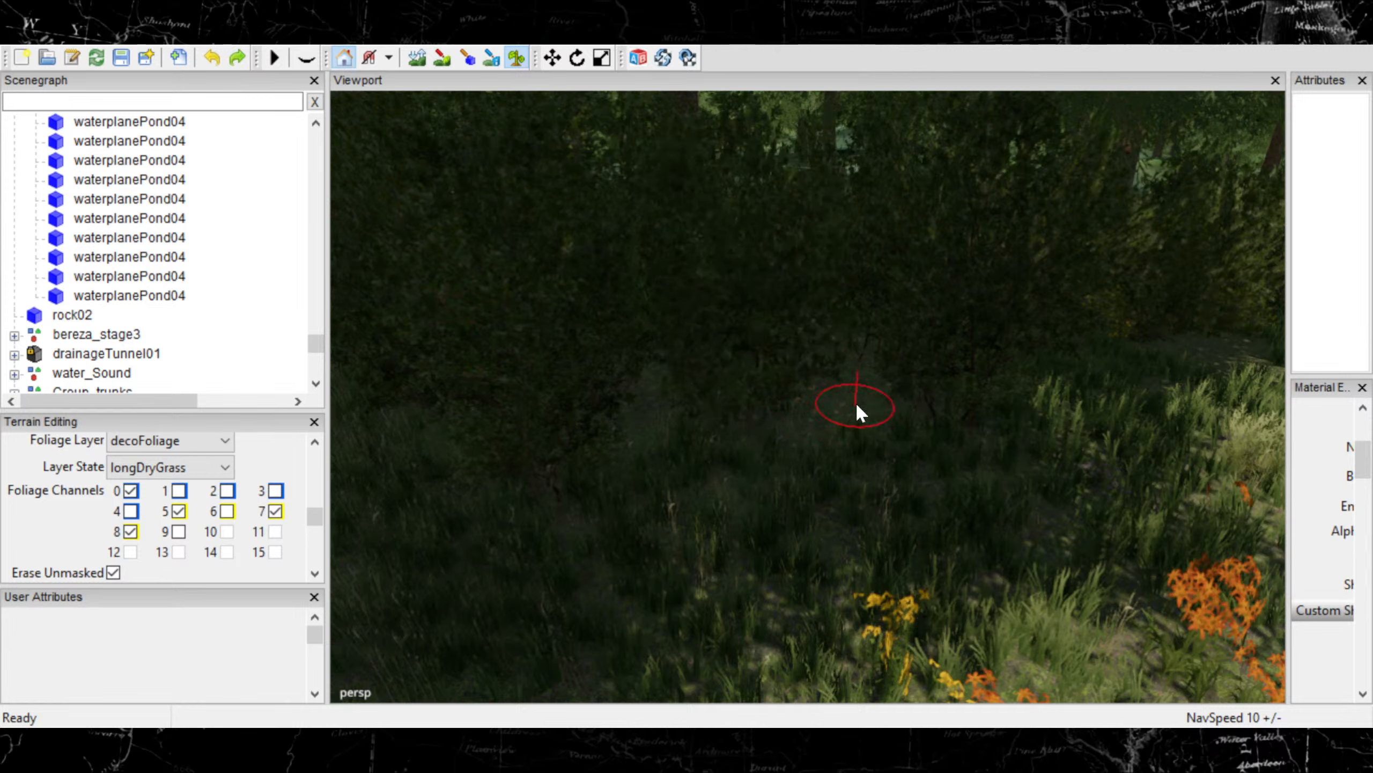
drag(860, 387, 842, 422)
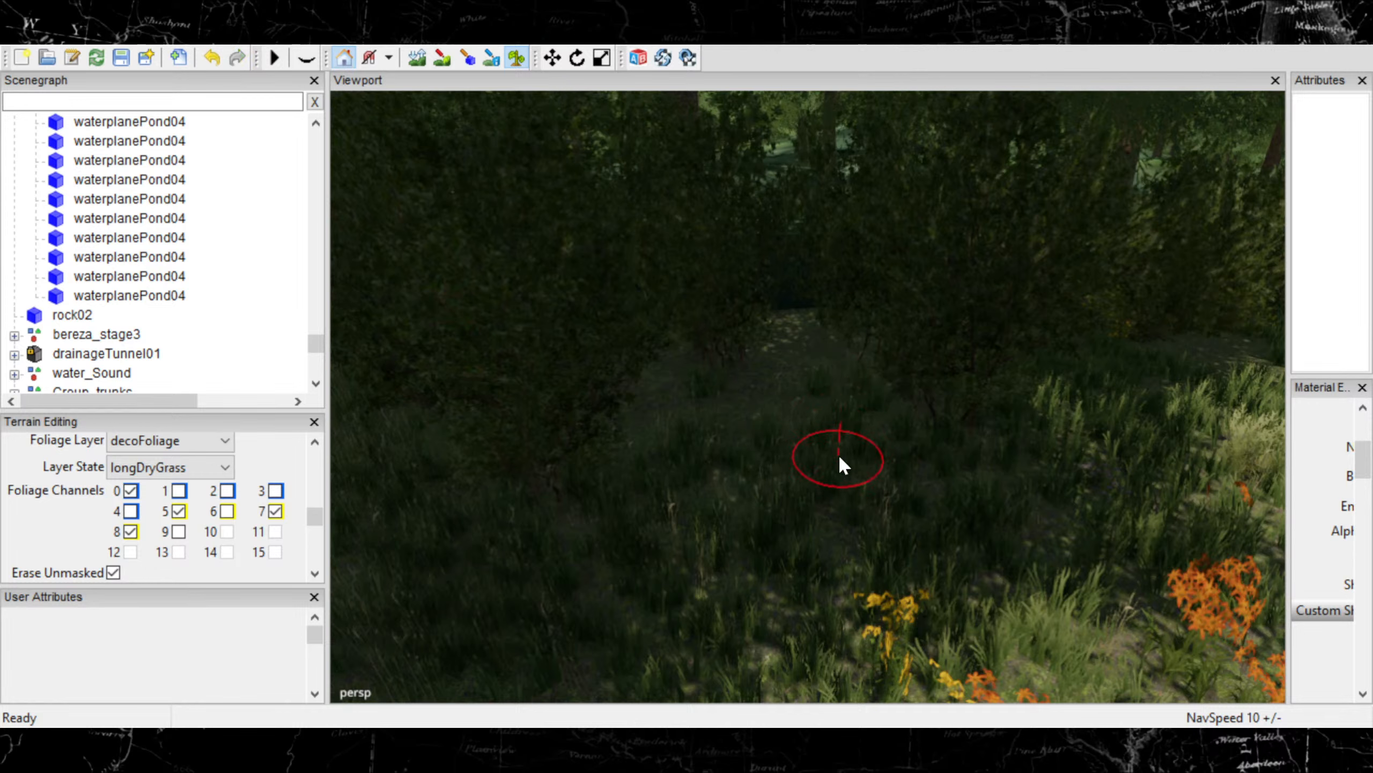
key(ctrl+z)
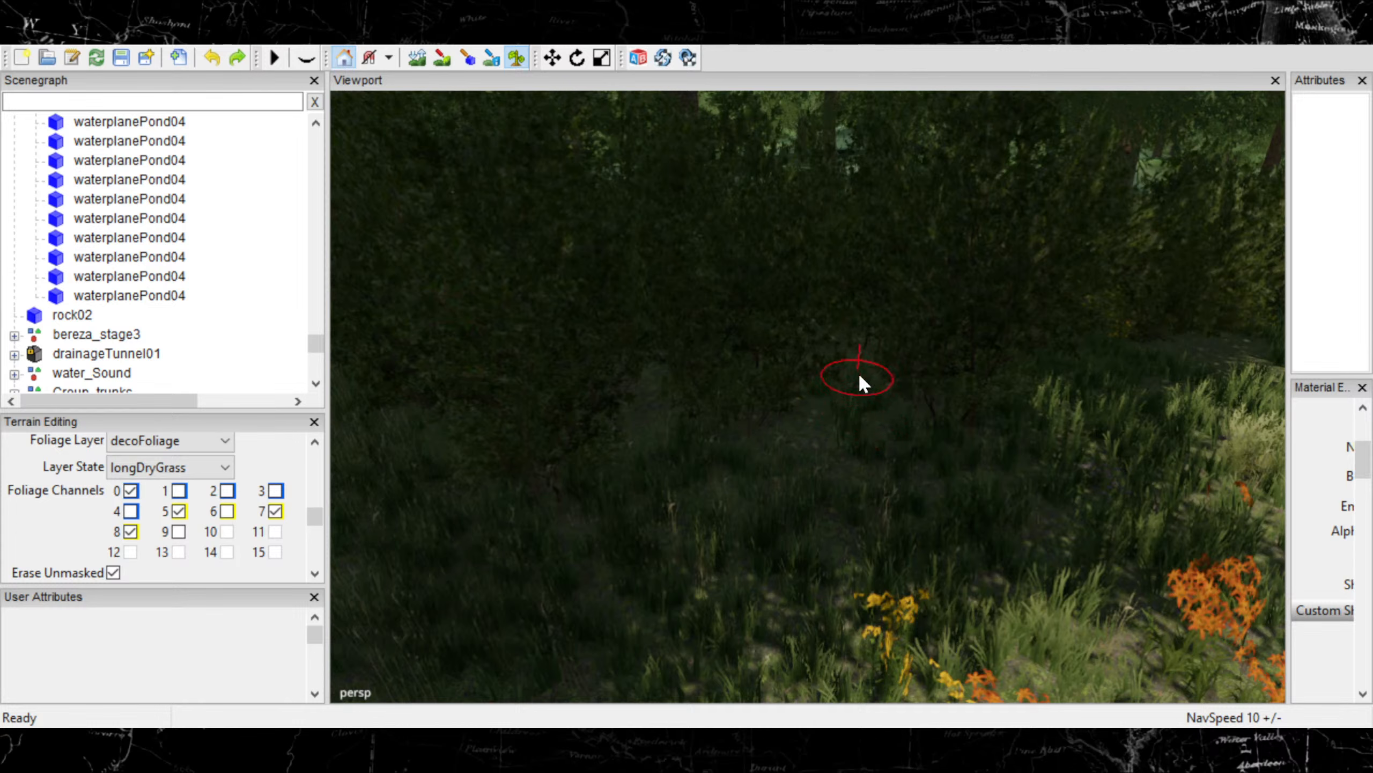
drag(861, 381, 844, 411)
key(ctrl+z)
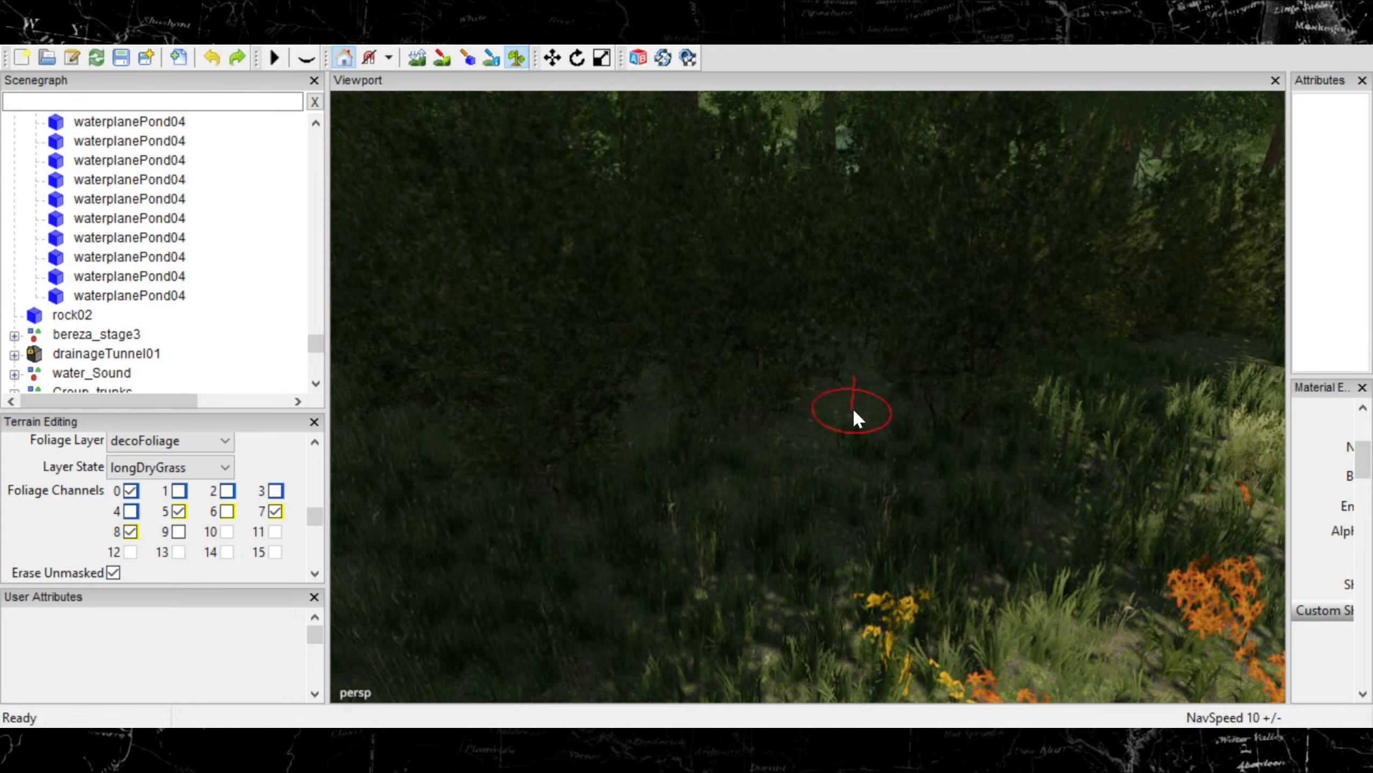
mouse_move(840, 429)
mouse_down()
mouse_move(811, 428)
mouse_move(843, 453)
mouse_move(863, 416)
mouse_up()
key(ctrl+z)
key(ctrl+z)
key(ctrl+z)
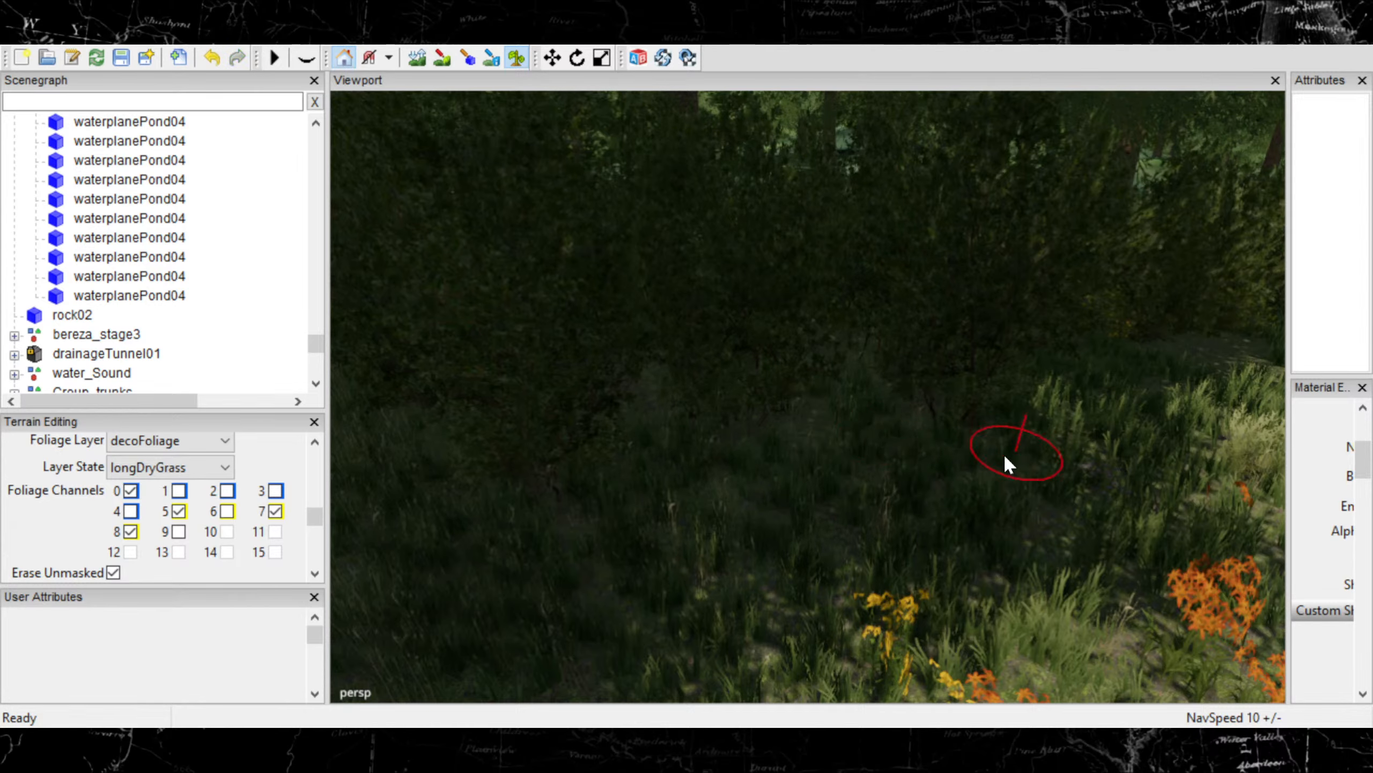
Paint longDryGrass over the yellow flowers and bare ground at the foot of the shaded bushes beside the clearing
mouse_move(944, 460)
right_down()
mouse_move(837, 483)
mouse_move(955, 434)
mouse_move(786, 464)
right_up()
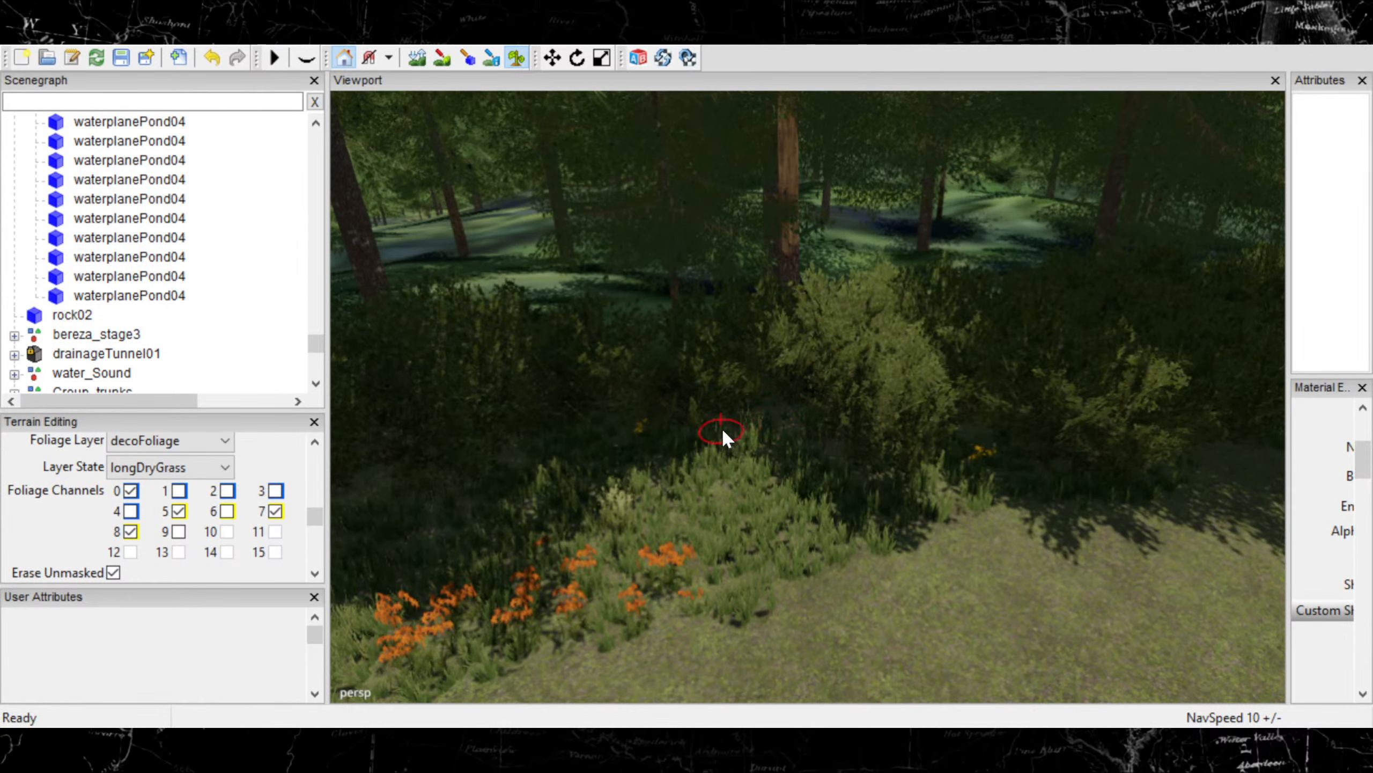
mouse_move(807, 459)
alt+right_down()
mouse_move(742, 476)
mouse_move(751, 468)
alt+right_up()
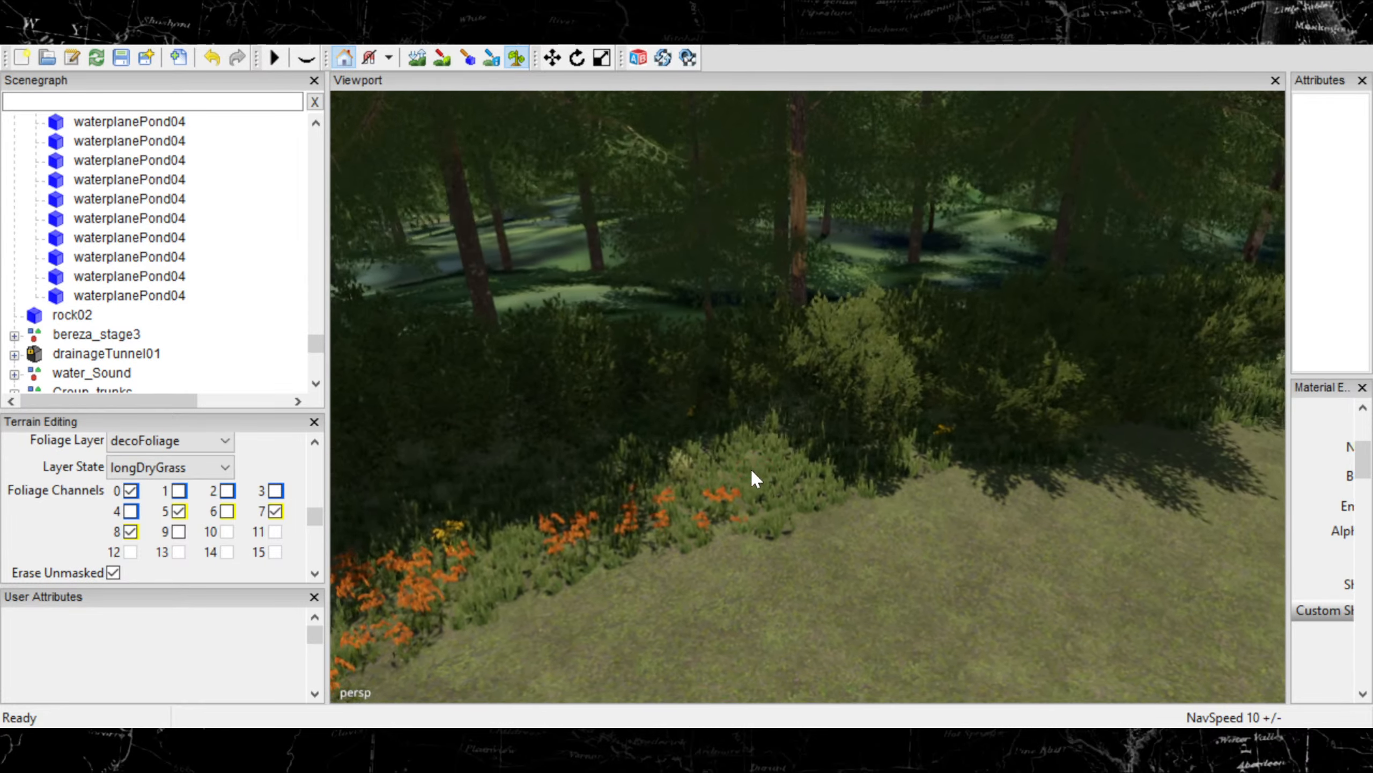
alt+middle_drag(751, 468, 625, 472)
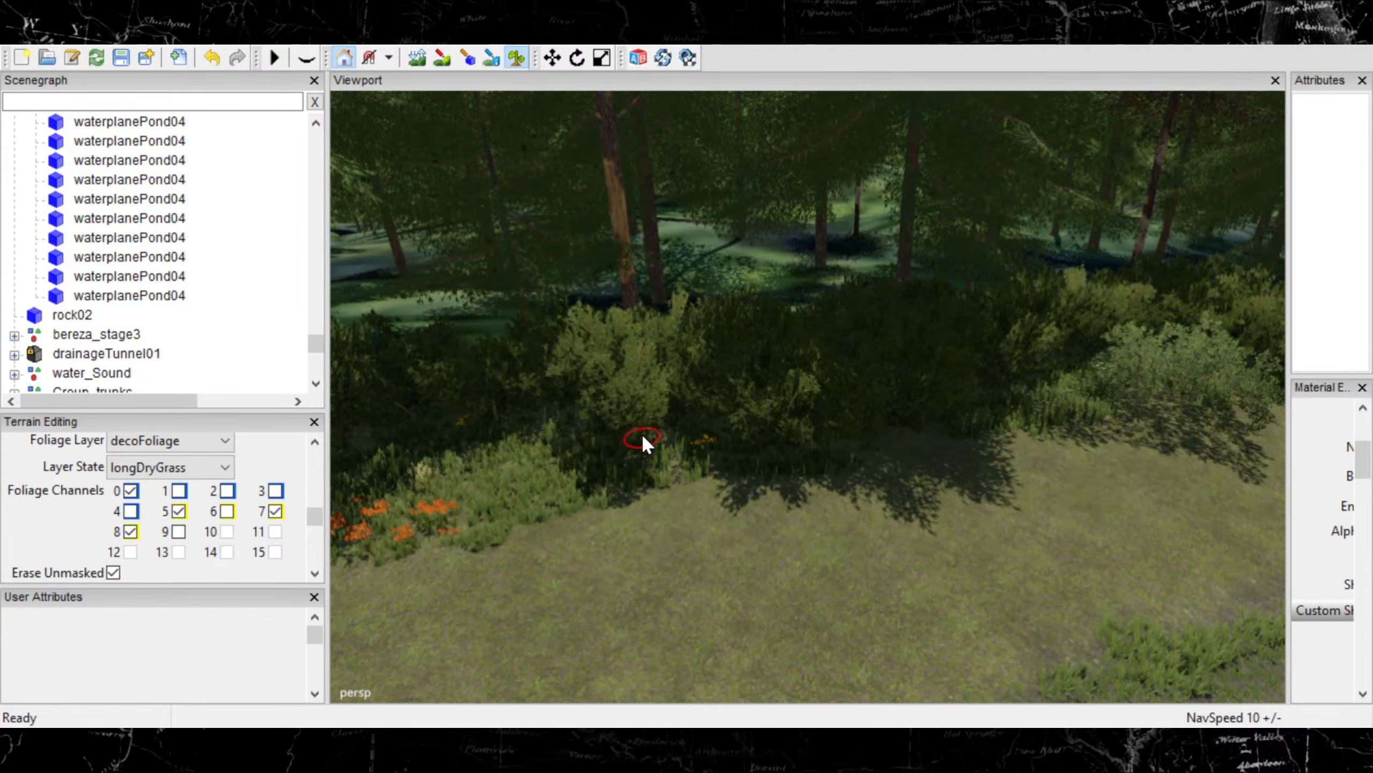
mouse_move(751, 433)
mouse_down()
mouse_move(762, 438)
mouse_move(719, 438)
mouse_move(849, 422)
mouse_up()
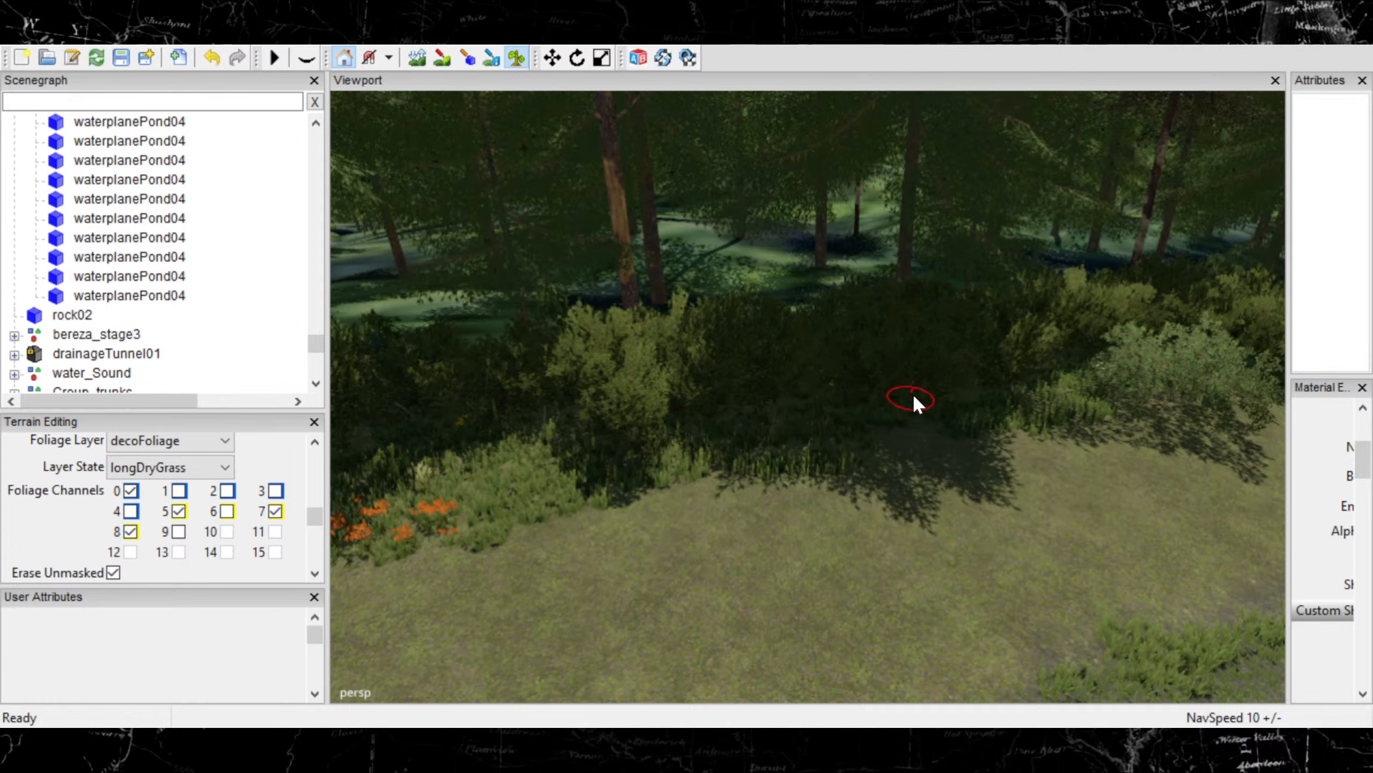
drag(912, 393, 990, 384)
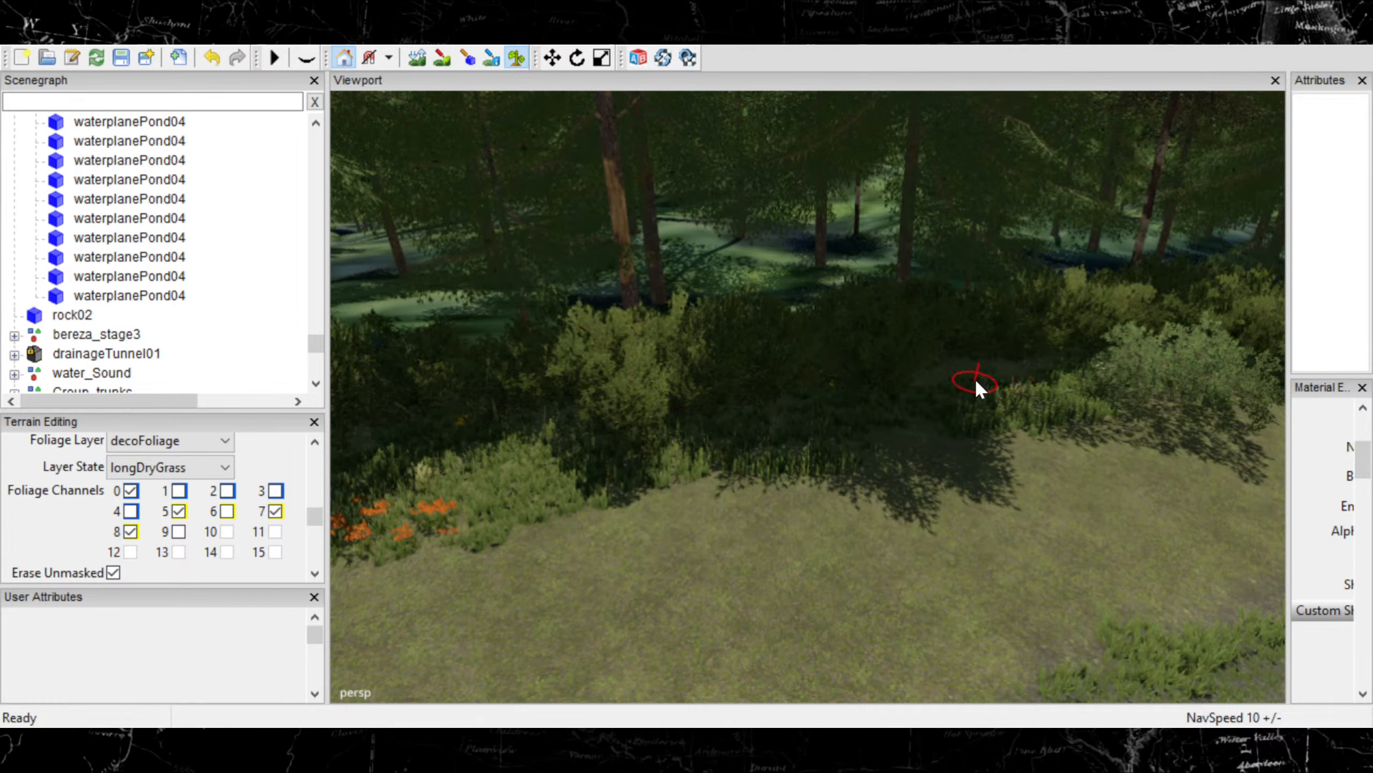
mouse_move(955, 363)
alt+middle_down()
mouse_move(923, 453)
mouse_move(685, 540)
alt+middle_up()
scroll(786, 513, up, 3)
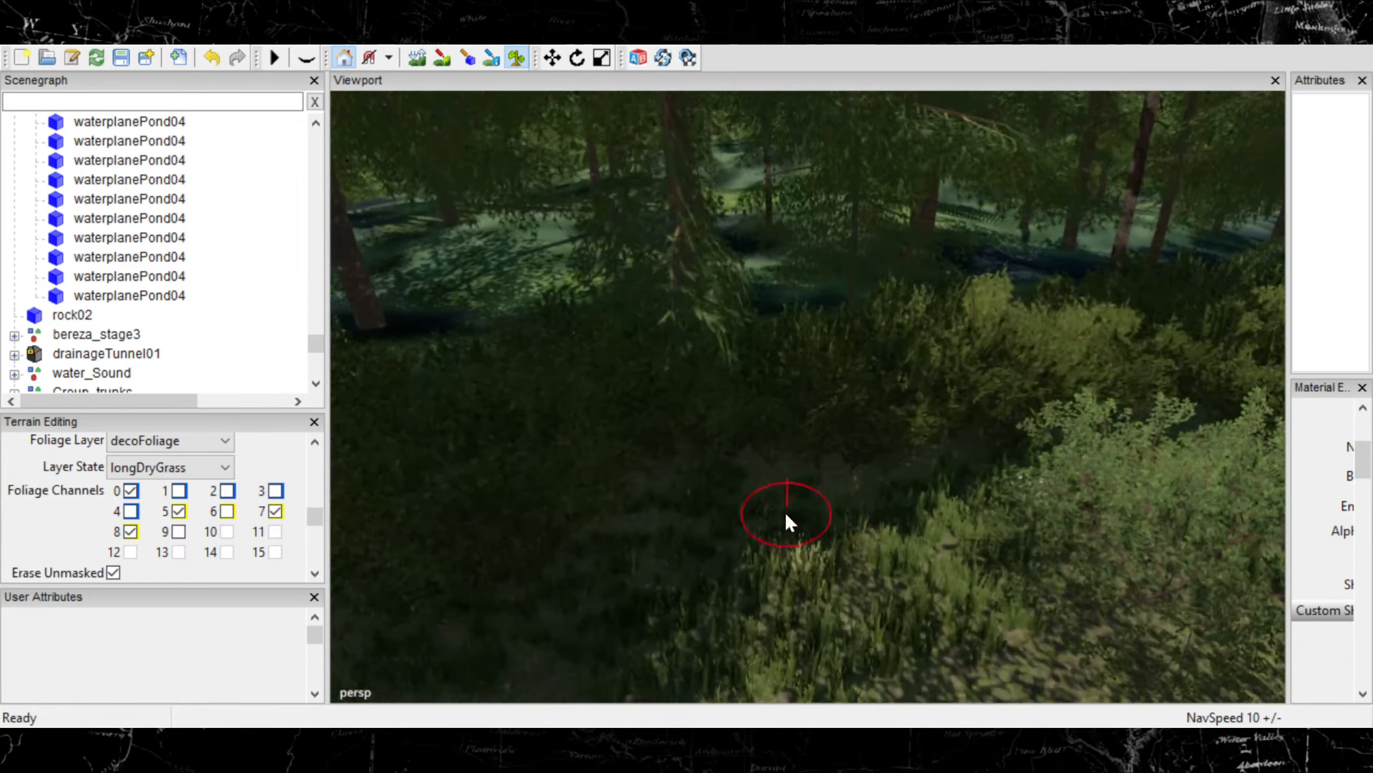
scroll(786, 514, down, 3)
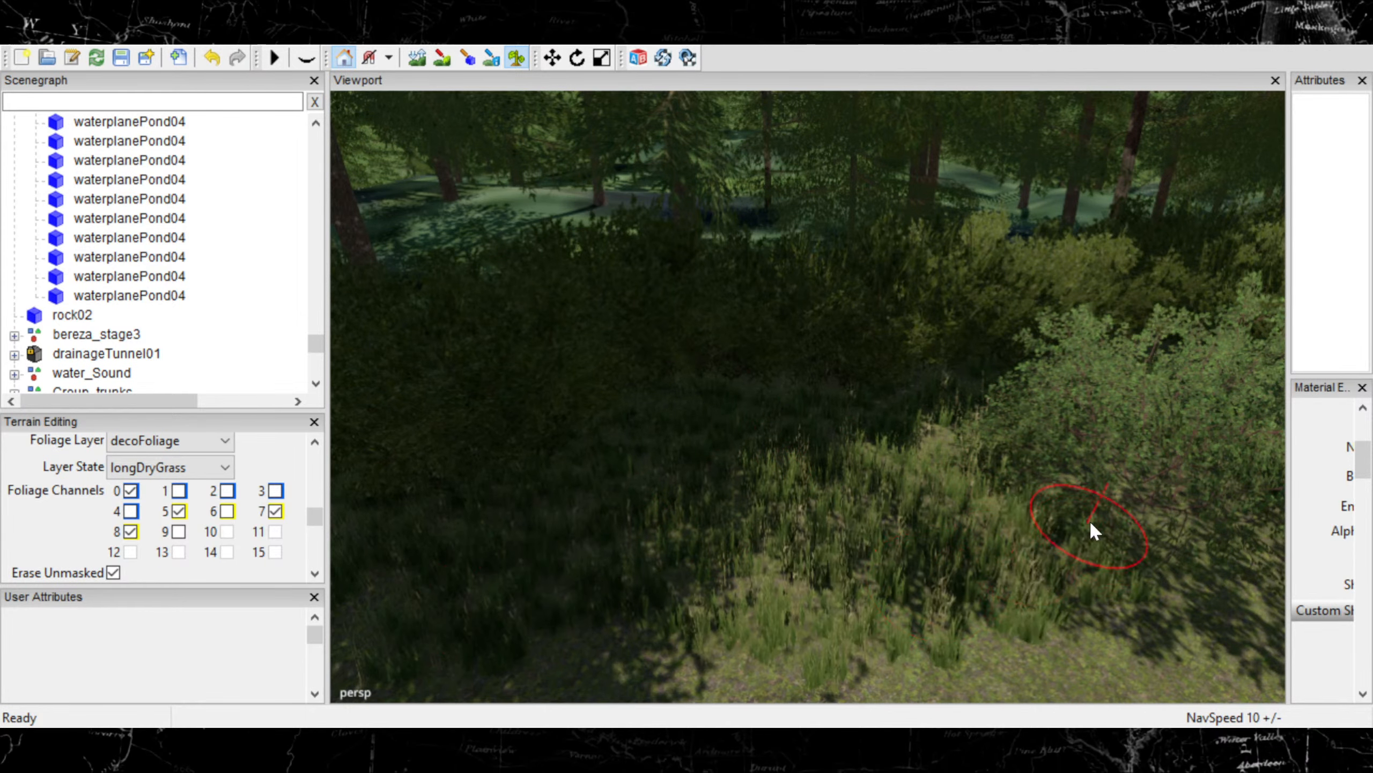
Clear a small patch of grass at the edge of the verge beside the gravel road
mouse_move(891, 559)
alt+mouse_down()
mouse_move(983, 507)
mouse_move(1086, 541)
alt+mouse_up()
mouse_move(1085, 541)
alt+right_down()
mouse_move(900, 536)
mouse_move(1000, 595)
alt+right_up()
alt+middle_drag(703, 623, 919, 103)
alt+middle_drag(581, 456, 1035, 64)
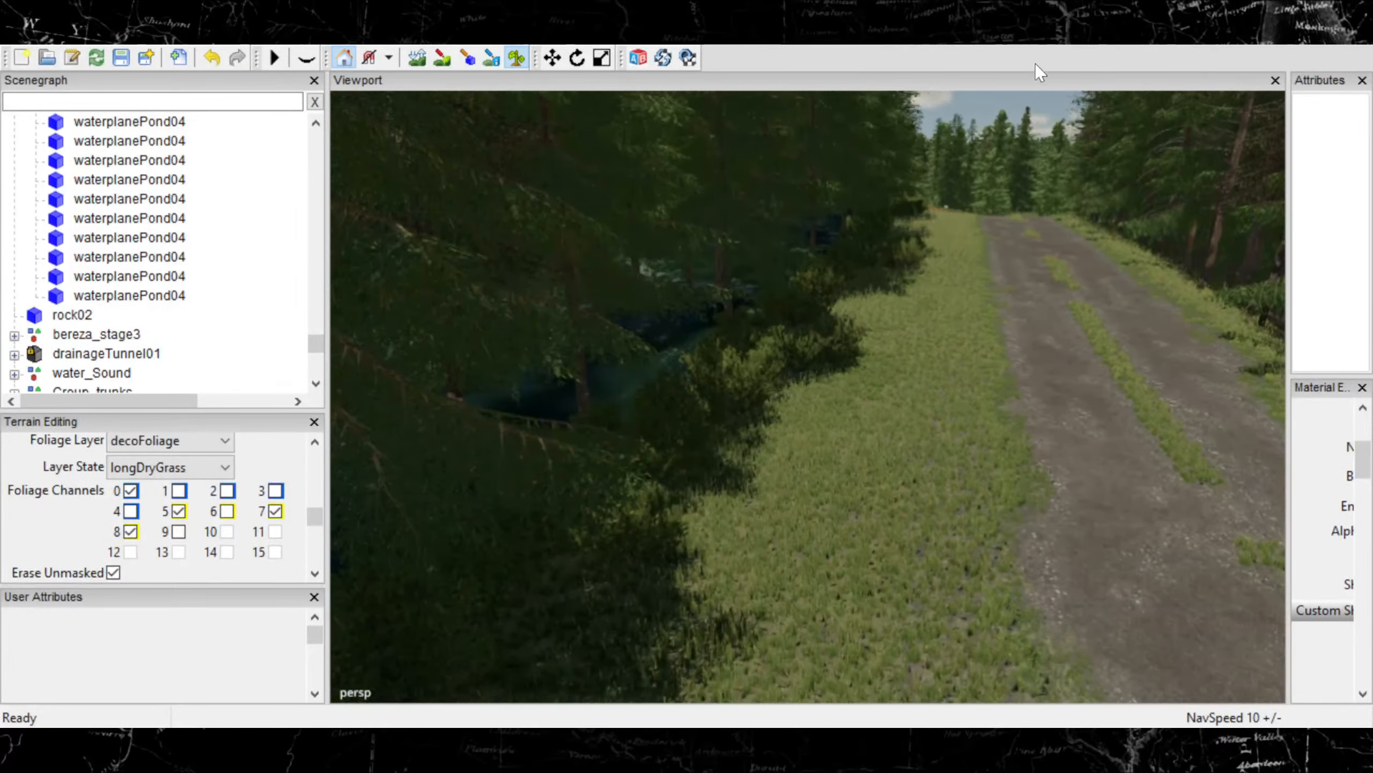
mouse_move(908, 346)
alt+middle_down()
mouse_move(896, 240)
mouse_move(884, 361)
mouse_move(823, 401)
alt+middle_up()
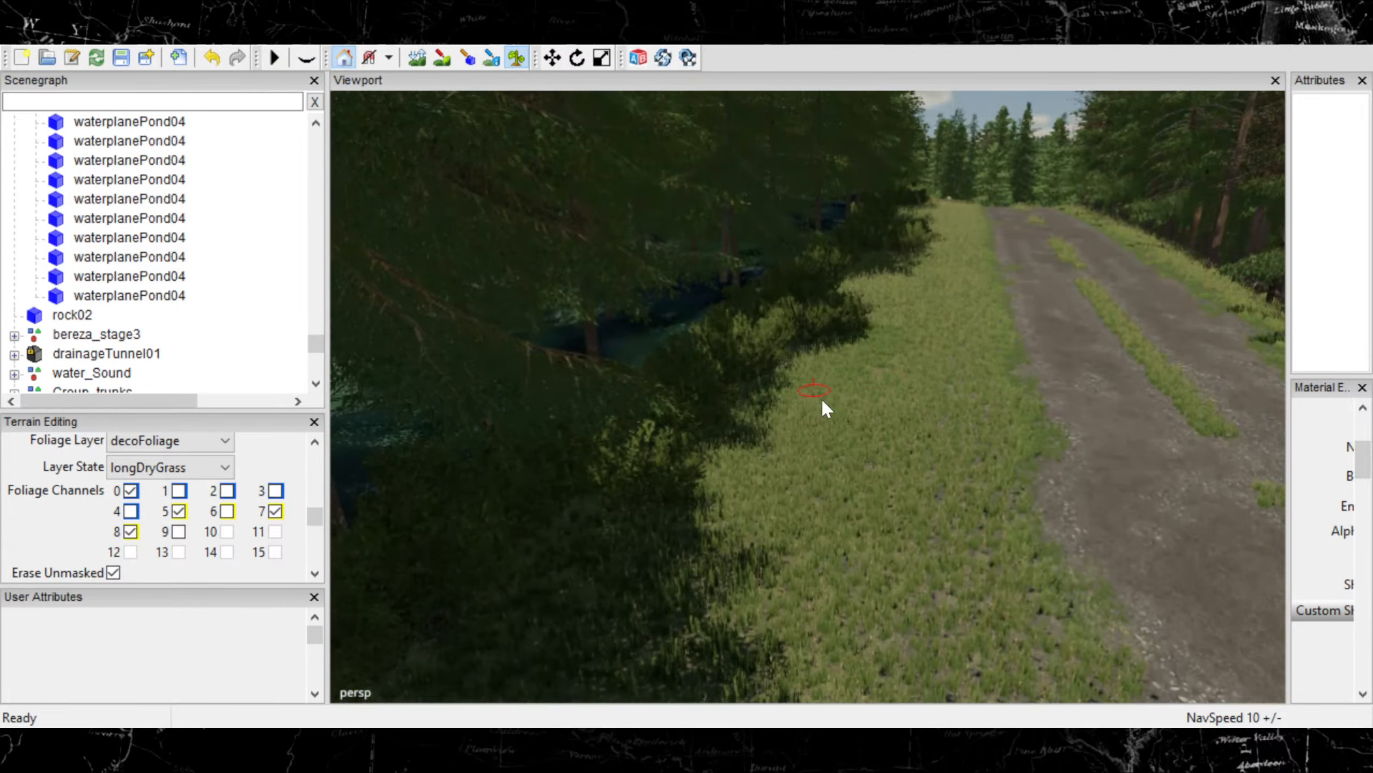
alt+middle_drag(1011, 342, 1032, 275)
alt+middle_drag(877, 332, 907, 364)
alt+middle_drag(982, 256, 935, 374)
alt+middle_drag(788, 388, 900, 338)
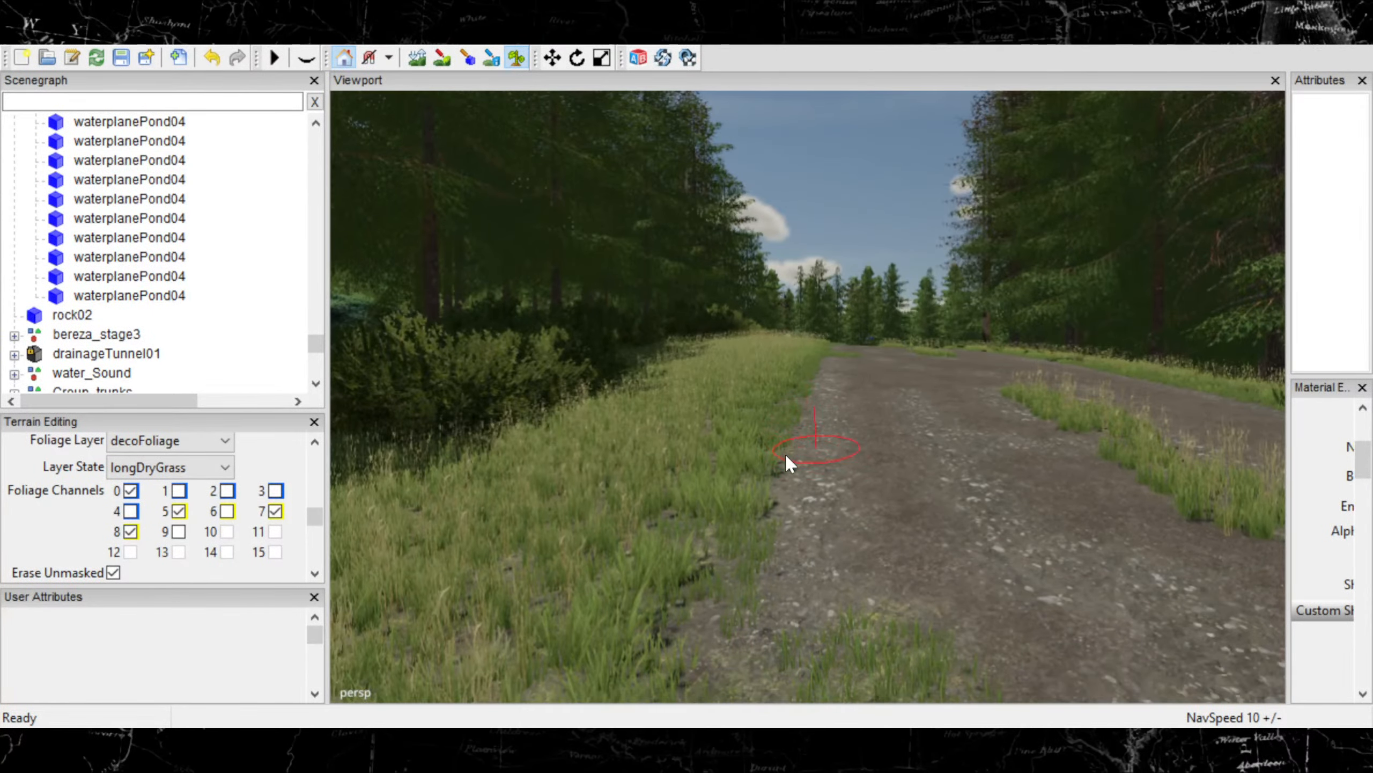
mouse_move(786, 456)
alt+middle_down()
mouse_move(757, 454)
mouse_move(816, 408)
mouse_move(821, 423)
alt+middle_up()
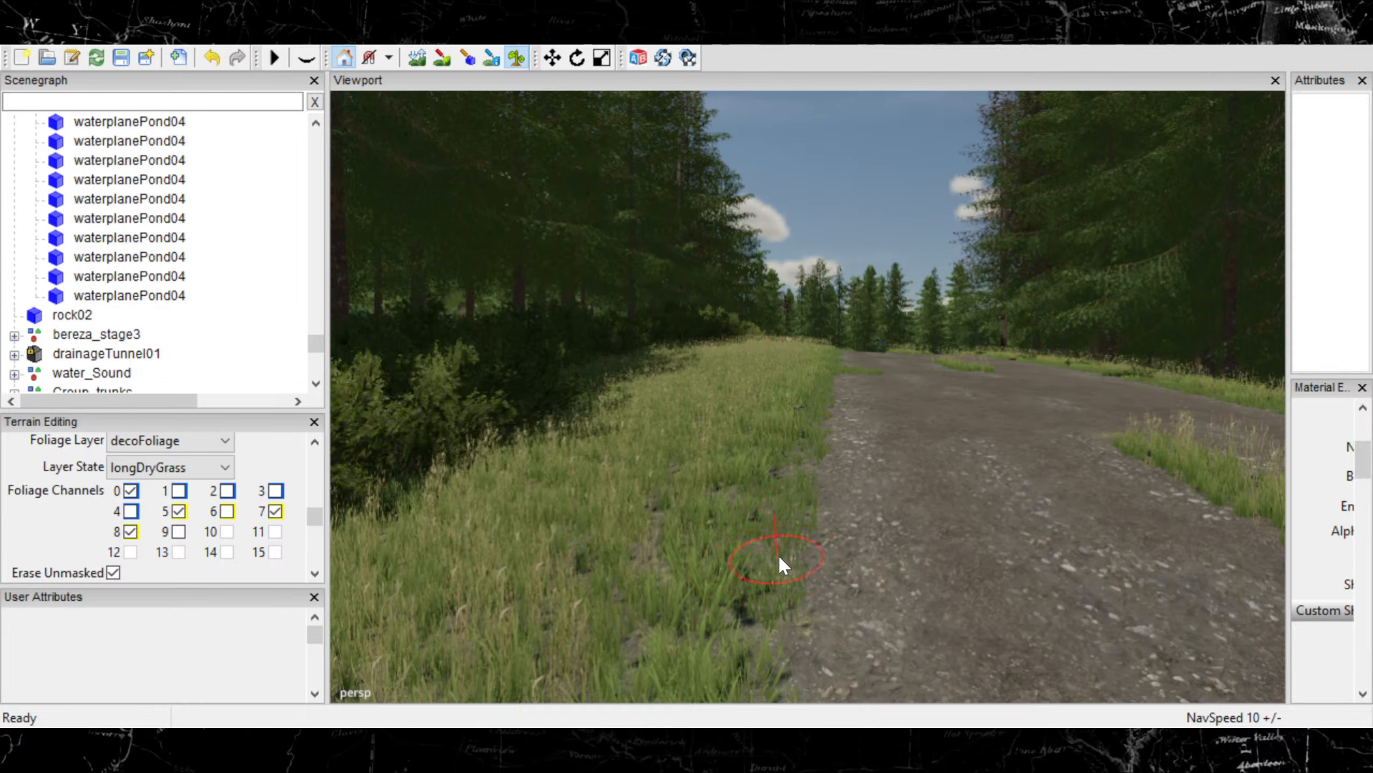
drag(770, 554, 700, 597)
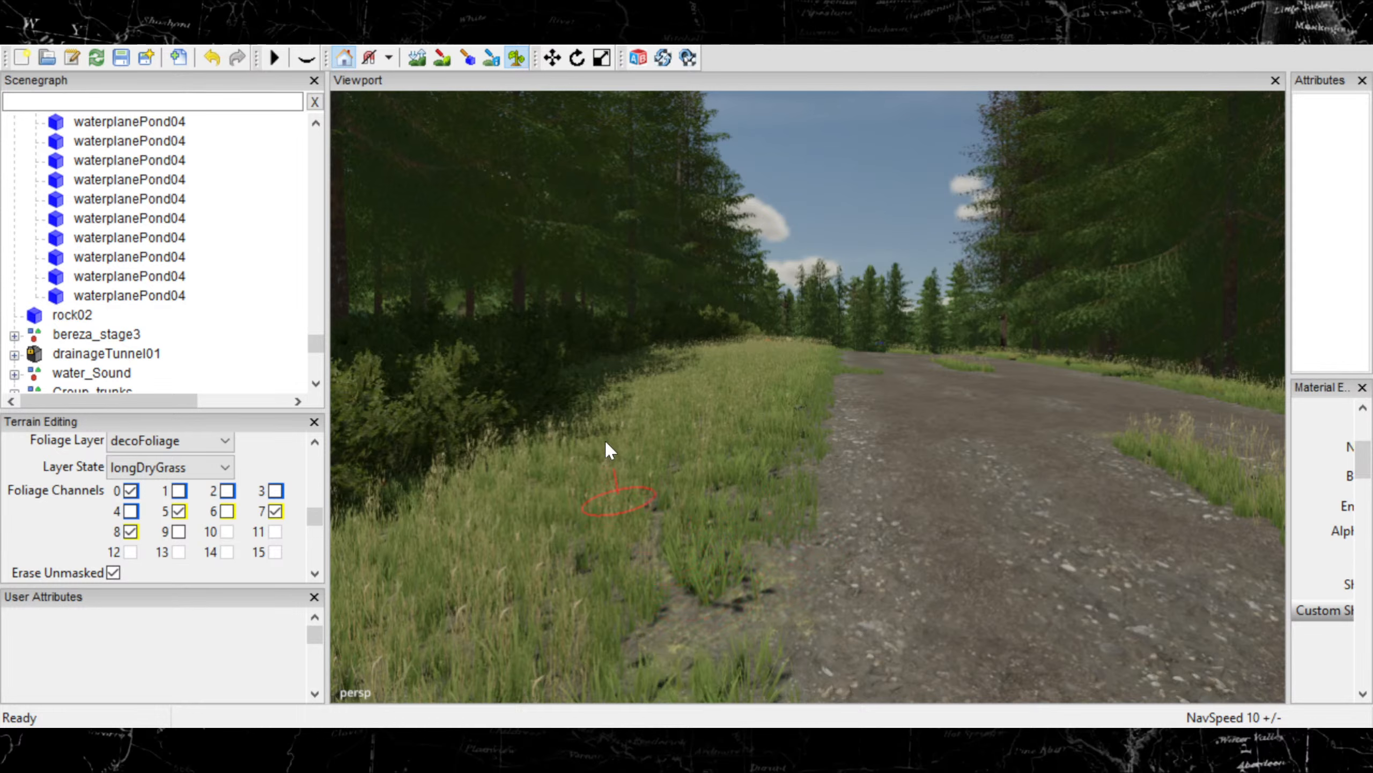
Paint the RIVERBED texture over the cleared patch at the road edge and set the texture layer to ANIMALMUD
click(437, 63)
scroll(317, 476, up, 3)
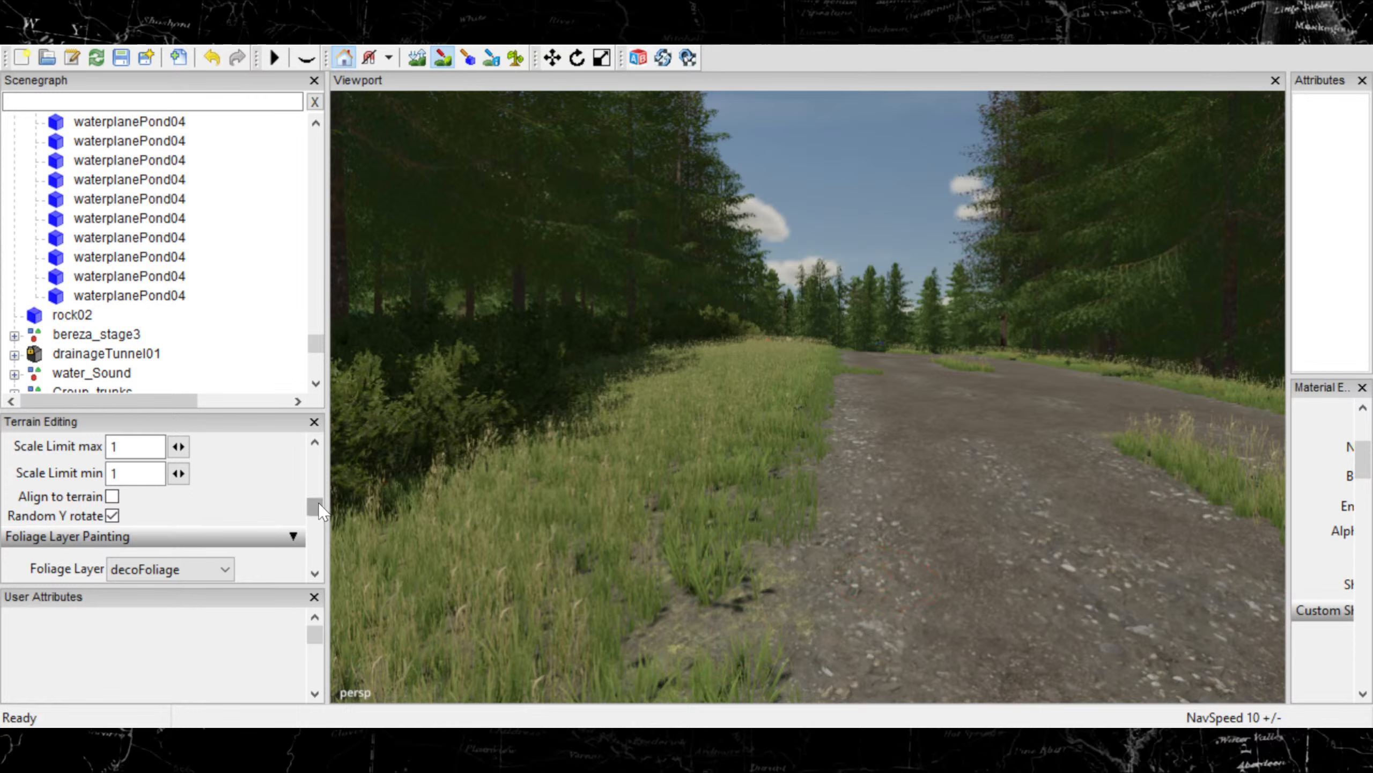
scroll(319, 512, up, 1)
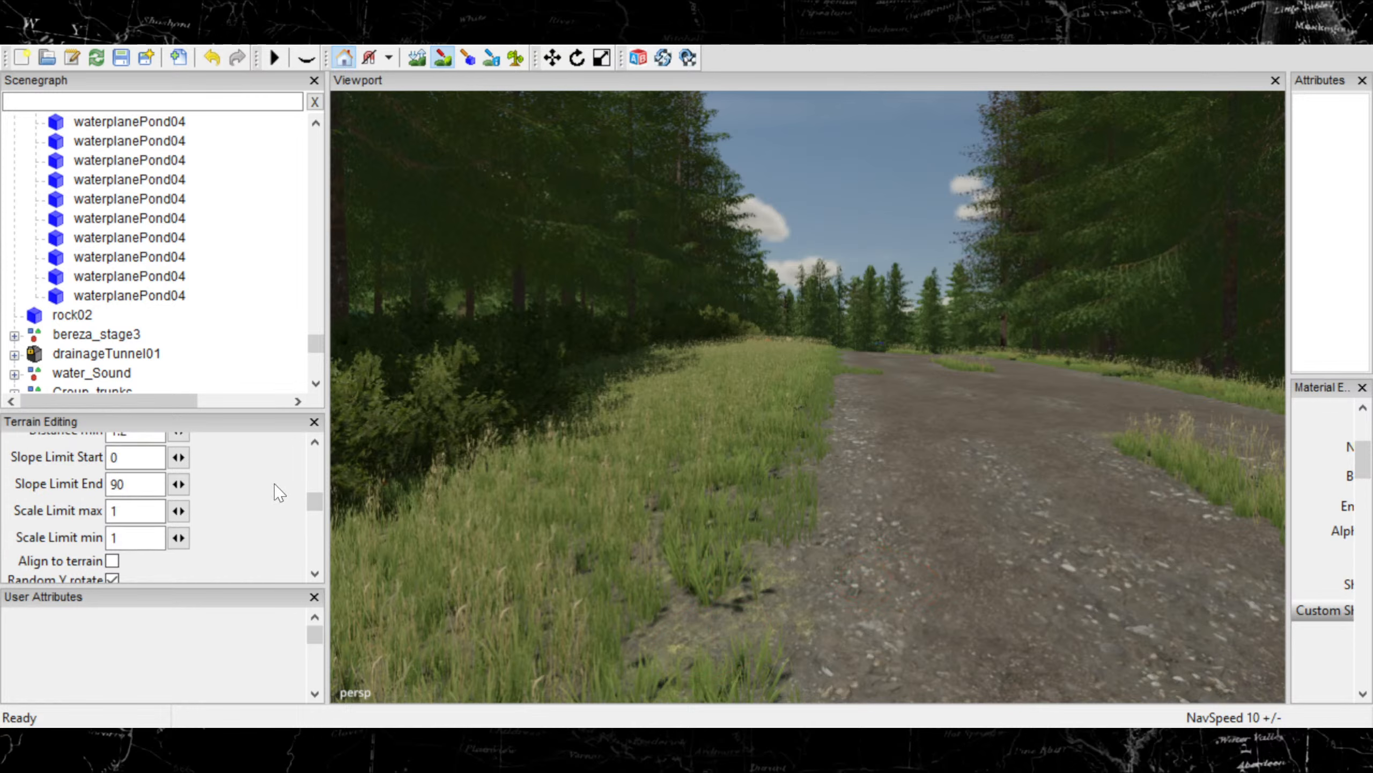
scroll(314, 487, up, 3)
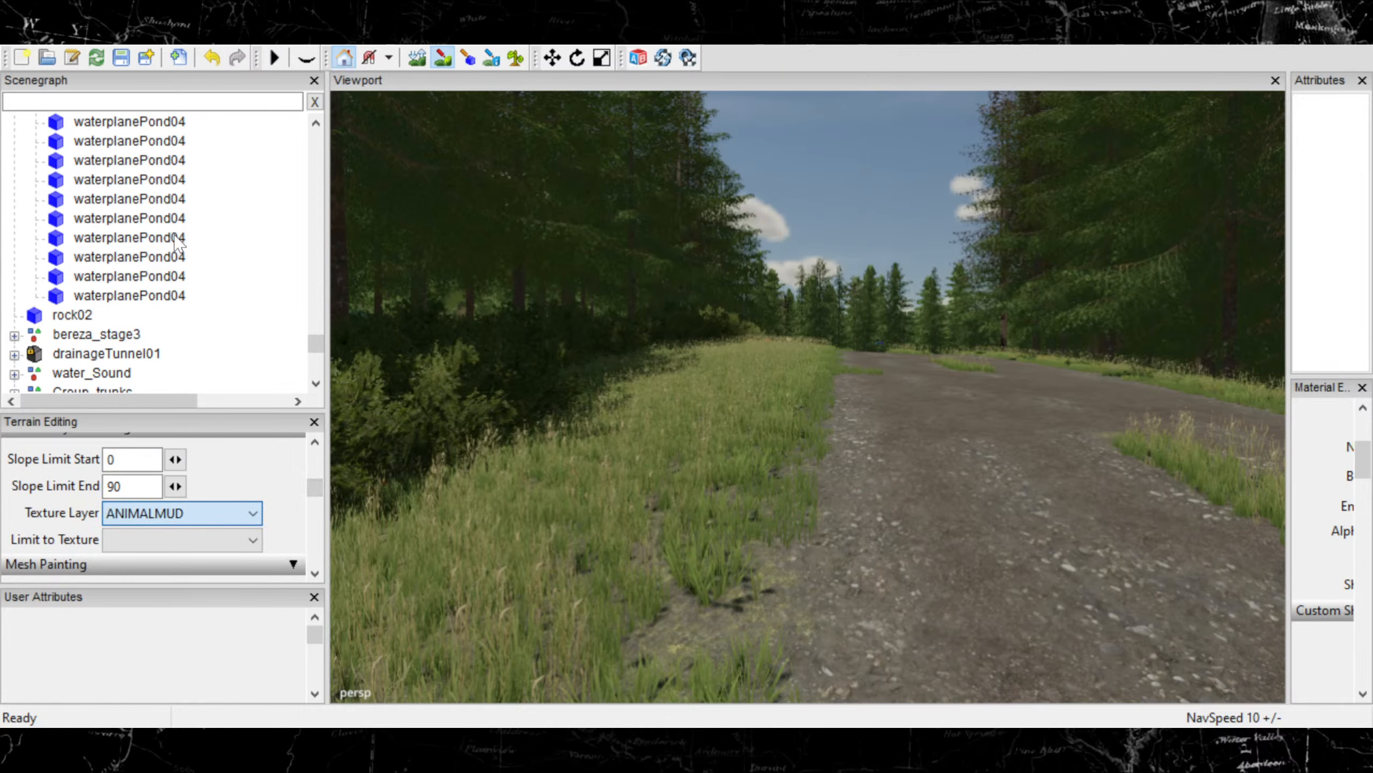
key(r)
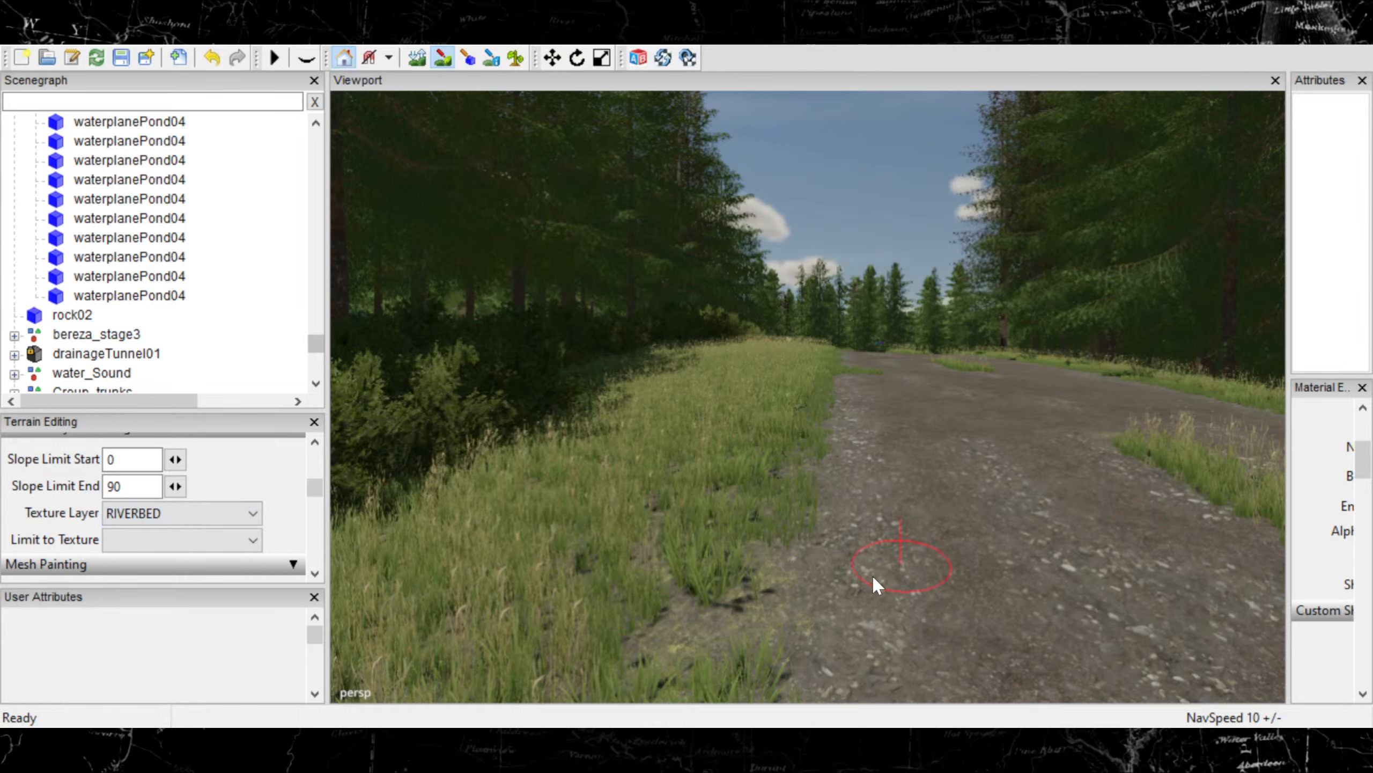
drag(746, 616, 710, 627)
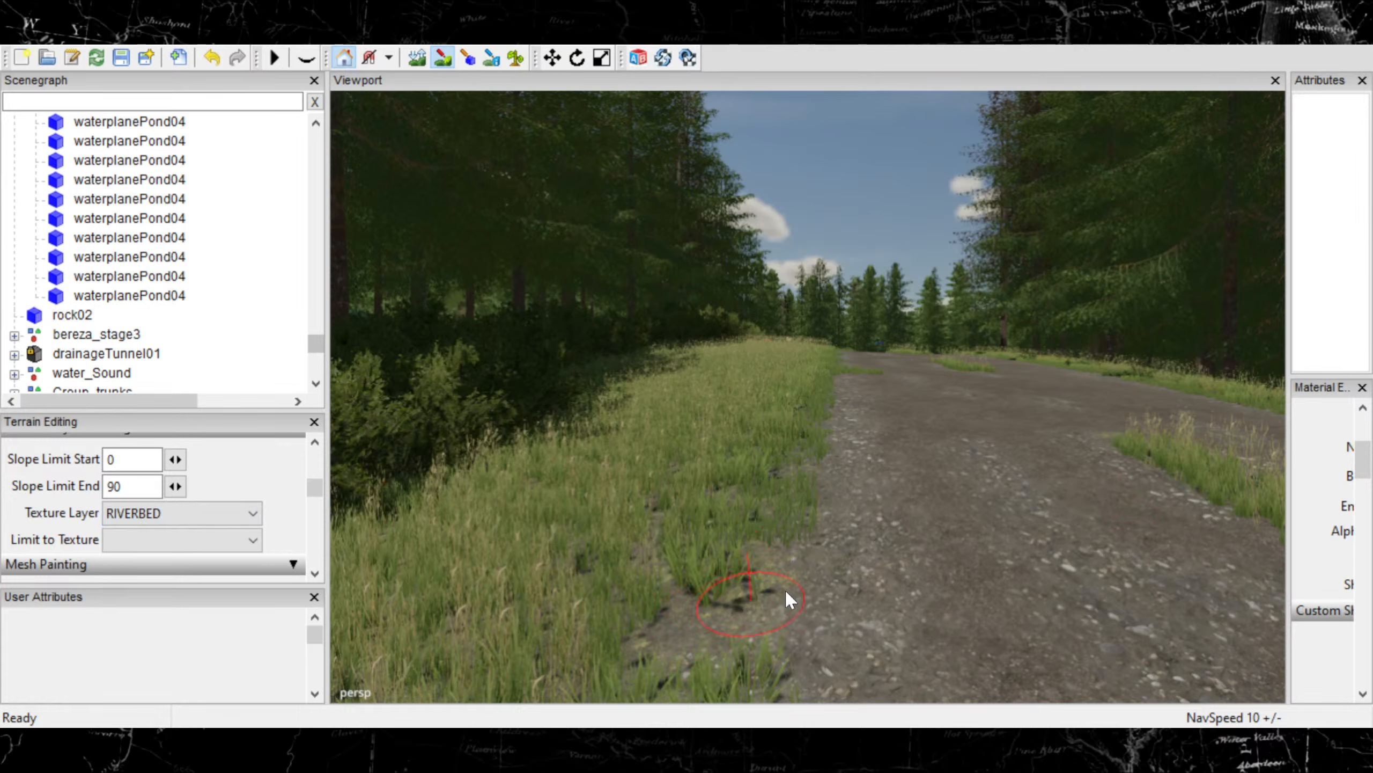
key(a)
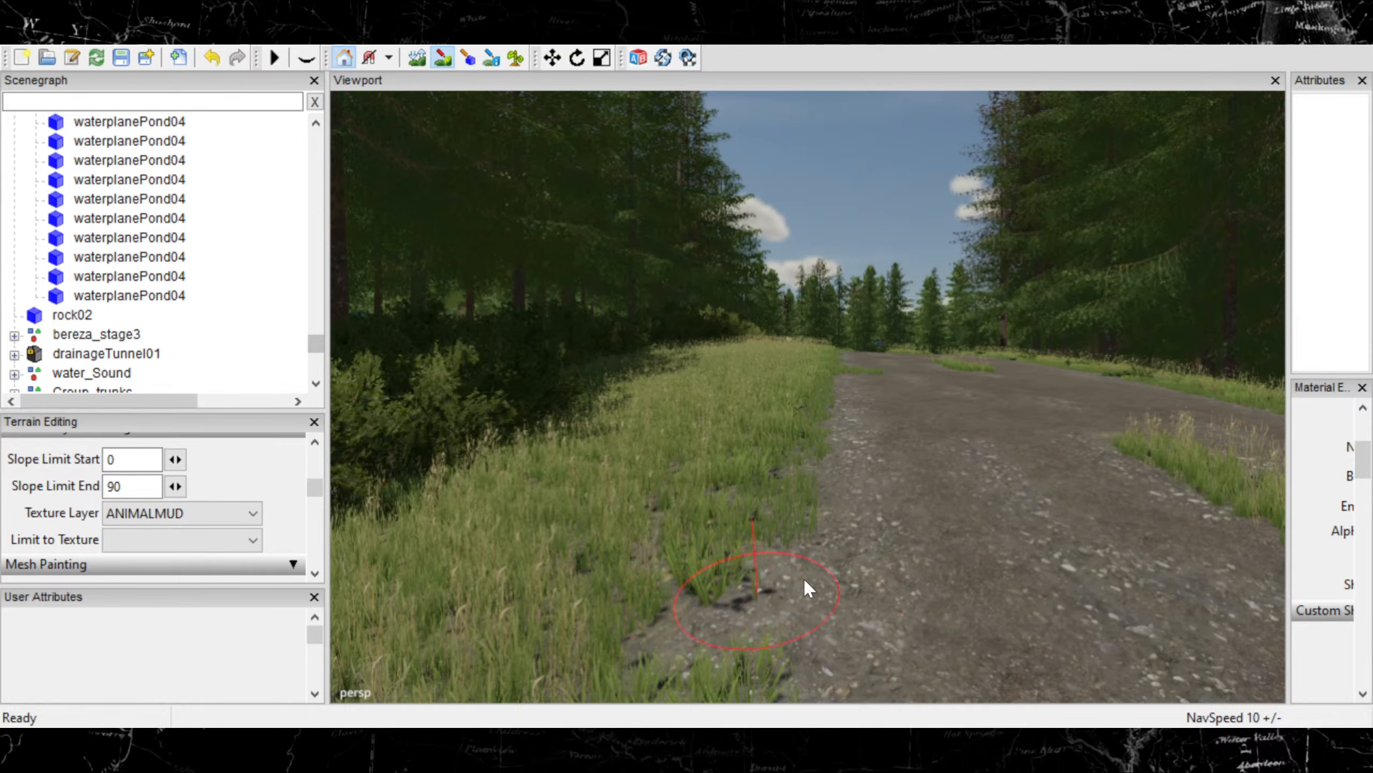
Switch back to foliage painting for the next stretch of the verge along the gravel road
mouse_move(805, 578)
alt+right_down()
mouse_move(683, 630)
mouse_move(537, 659)
alt+right_up()
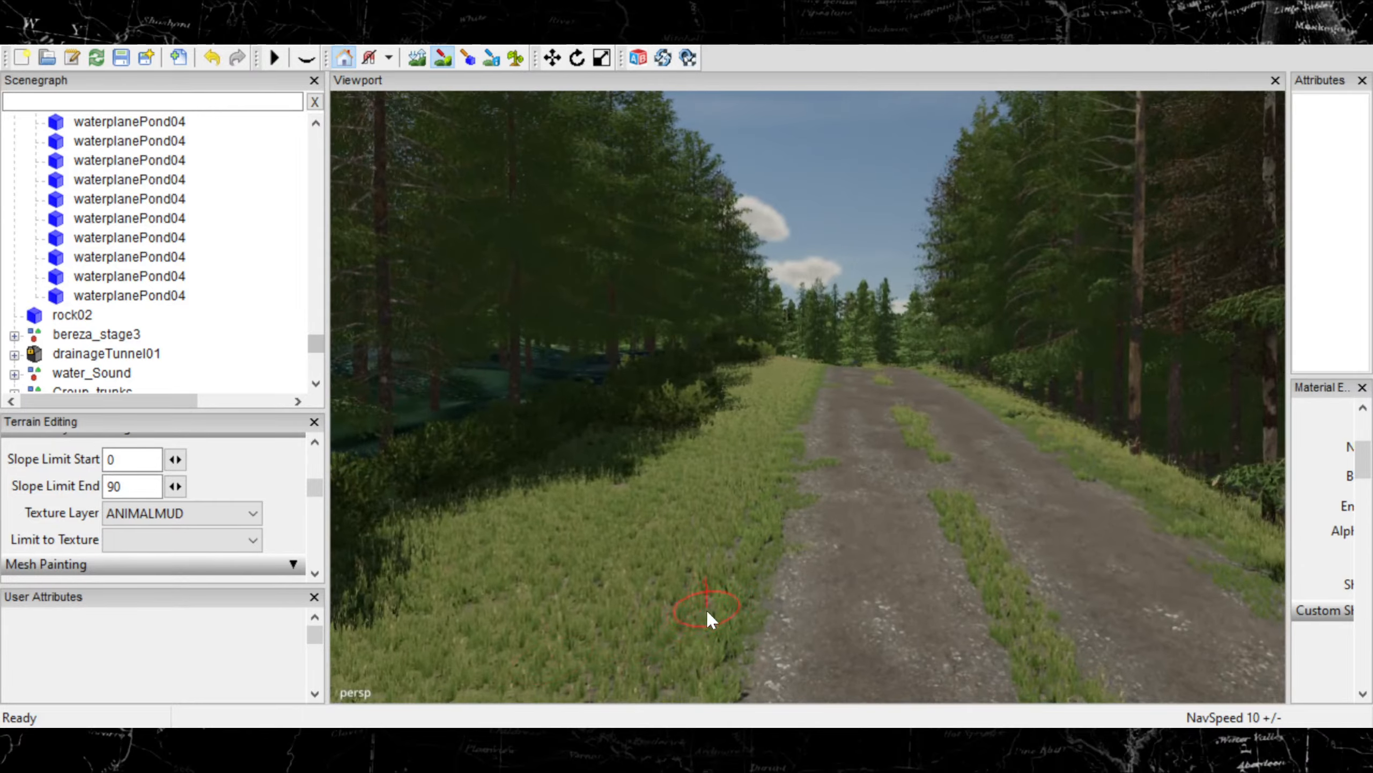
alt+right_drag(706, 608, 517, 653)
mouse_move(886, 515)
alt+right_down()
mouse_move(904, 437)
mouse_move(882, 494)
mouse_move(818, 561)
mouse_move(736, 597)
mouse_move(781, 566)
mouse_move(868, 414)
alt+right_up()
alt+middle_drag(843, 472, 832, 514)
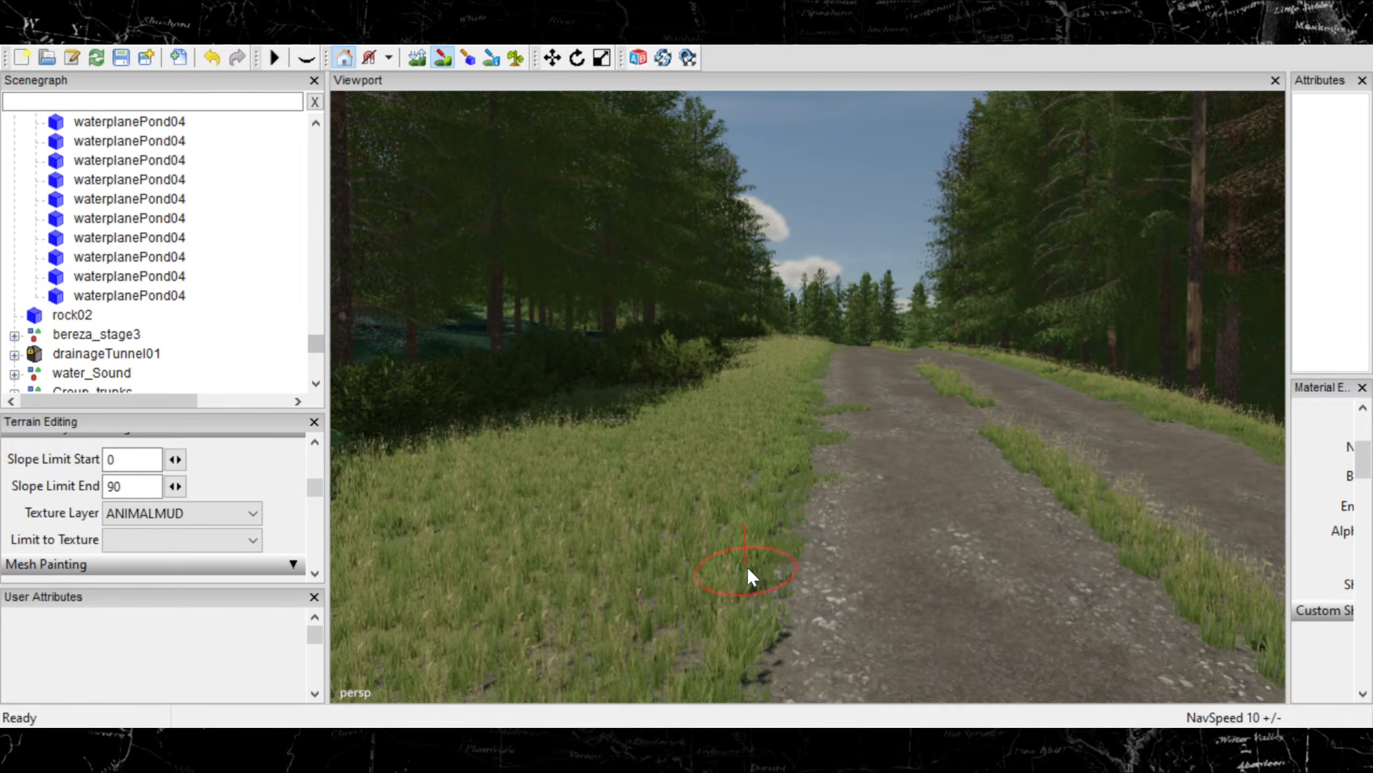
click(517, 57)
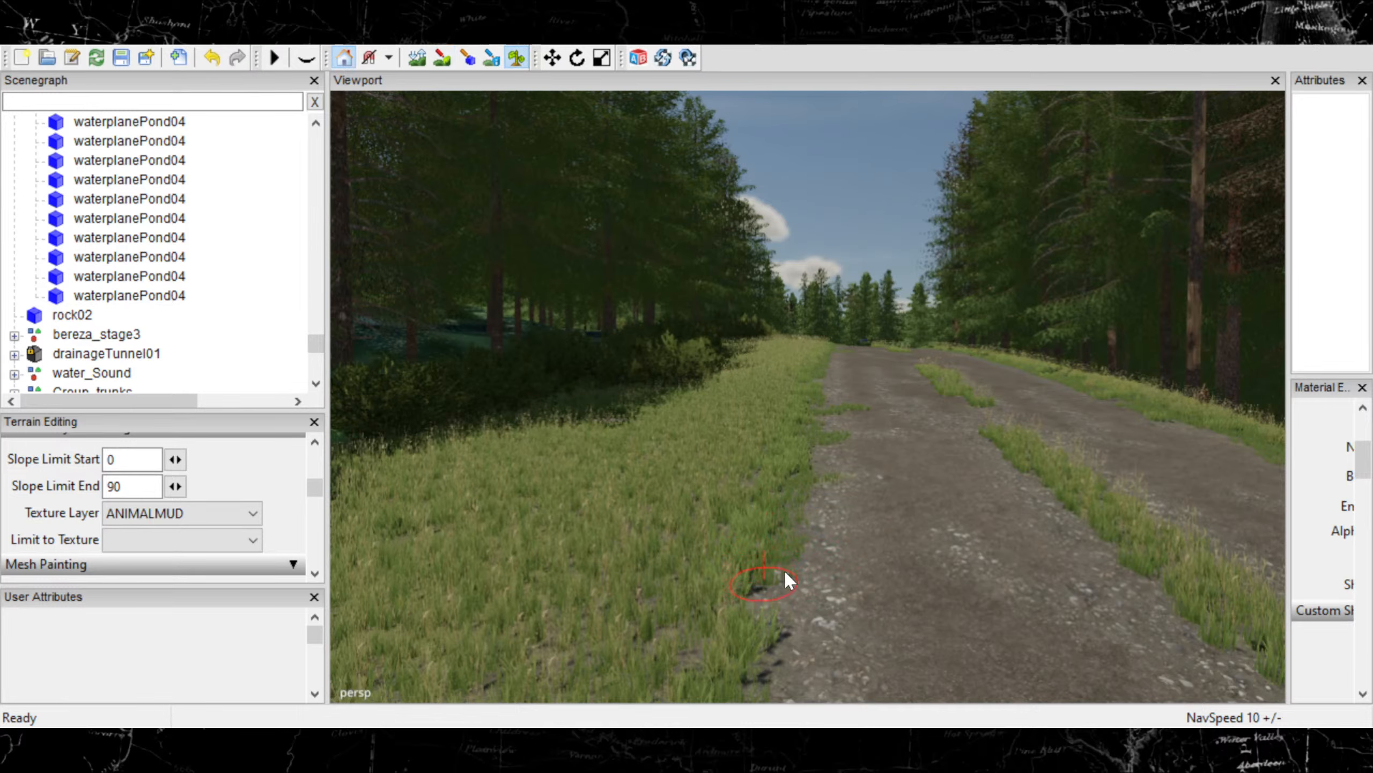
Paint grass over the orange flowers and the open ground of the clearing between the bushes and the road
mouse_move(741, 577)
alt+right_down()
mouse_move(832, 588)
mouse_move(588, 631)
mouse_move(631, 605)
alt+right_up()
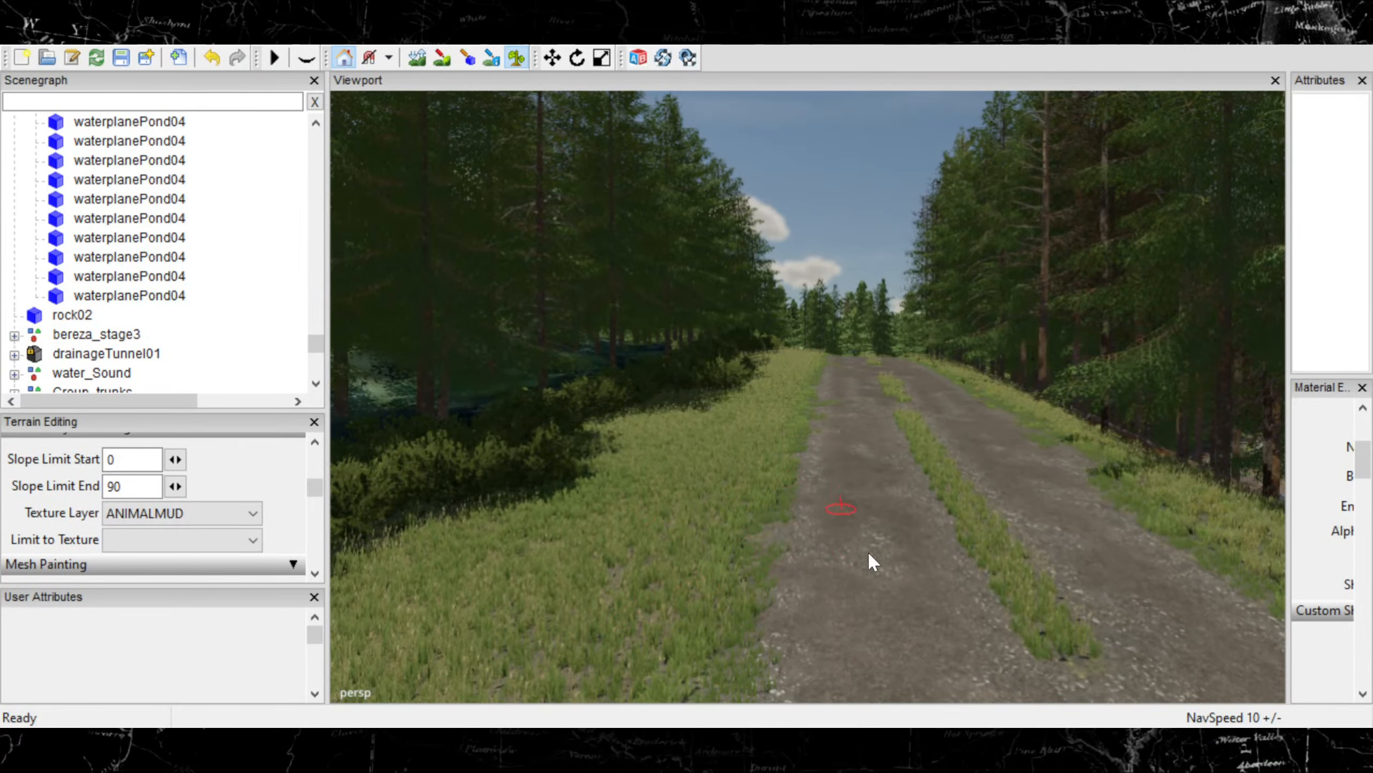
mouse_move(870, 553)
alt+right_down()
mouse_move(852, 555)
mouse_move(846, 480)
mouse_move(325, 686)
mouse_move(504, 619)
mouse_move(848, 530)
alt+right_up()
mouse_move(848, 530)
alt+middle_down()
mouse_move(947, 558)
mouse_move(980, 586)
mouse_move(914, 591)
mouse_move(890, 546)
alt+middle_up()
mouse_move(891, 546)
alt+right_down()
mouse_move(702, 612)
mouse_move(412, 675)
mouse_move(796, 554)
mouse_move(865, 398)
mouse_move(788, 549)
mouse_move(744, 490)
mouse_move(745, 460)
mouse_move(1026, 329)
mouse_move(947, 344)
mouse_move(901, 418)
mouse_move(957, 580)
mouse_move(800, 548)
alt+right_up()
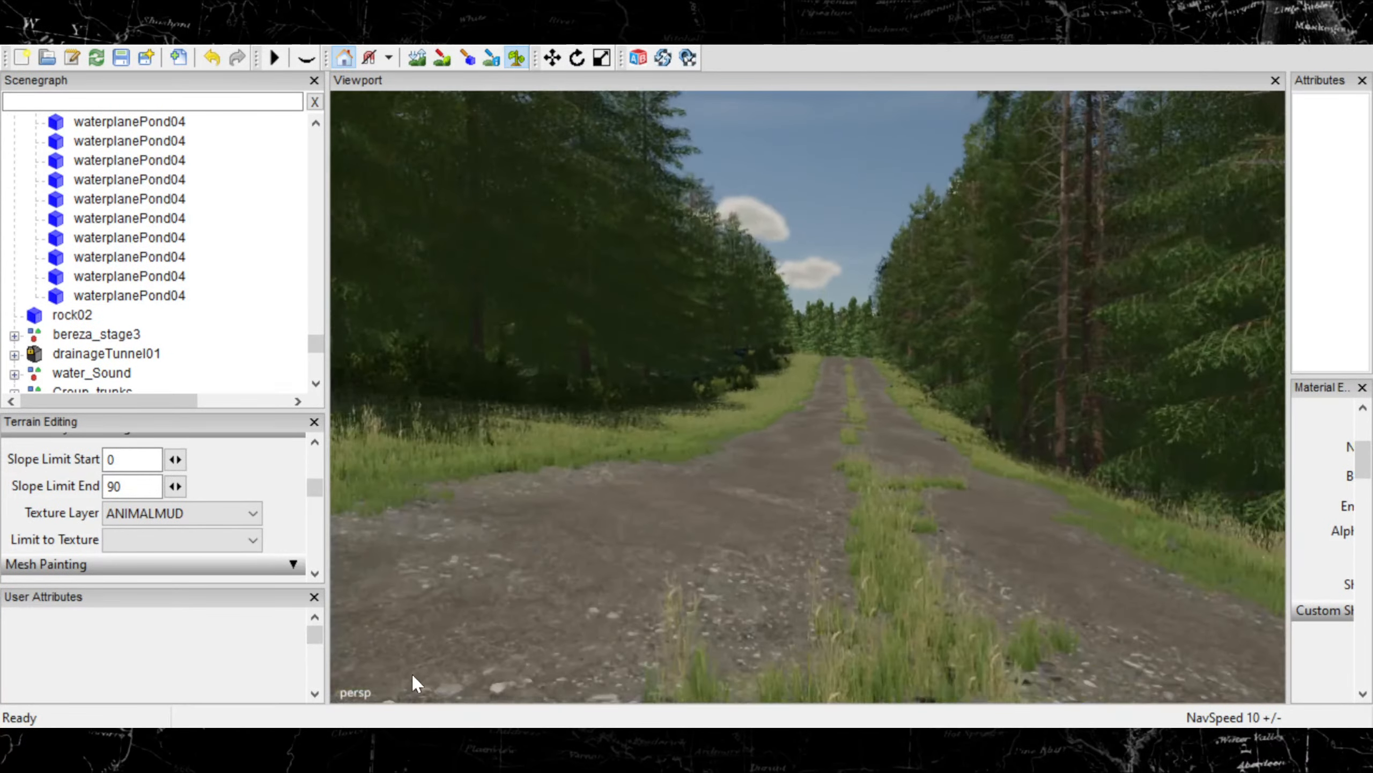
mouse_move(1184, 400)
alt+mouse_down()
mouse_move(1013, 412)
mouse_move(690, 498)
mouse_move(847, 513)
mouse_move(797, 518)
mouse_move(784, 469)
mouse_move(534, 540)
mouse_move(745, 460)
alt+mouse_up()
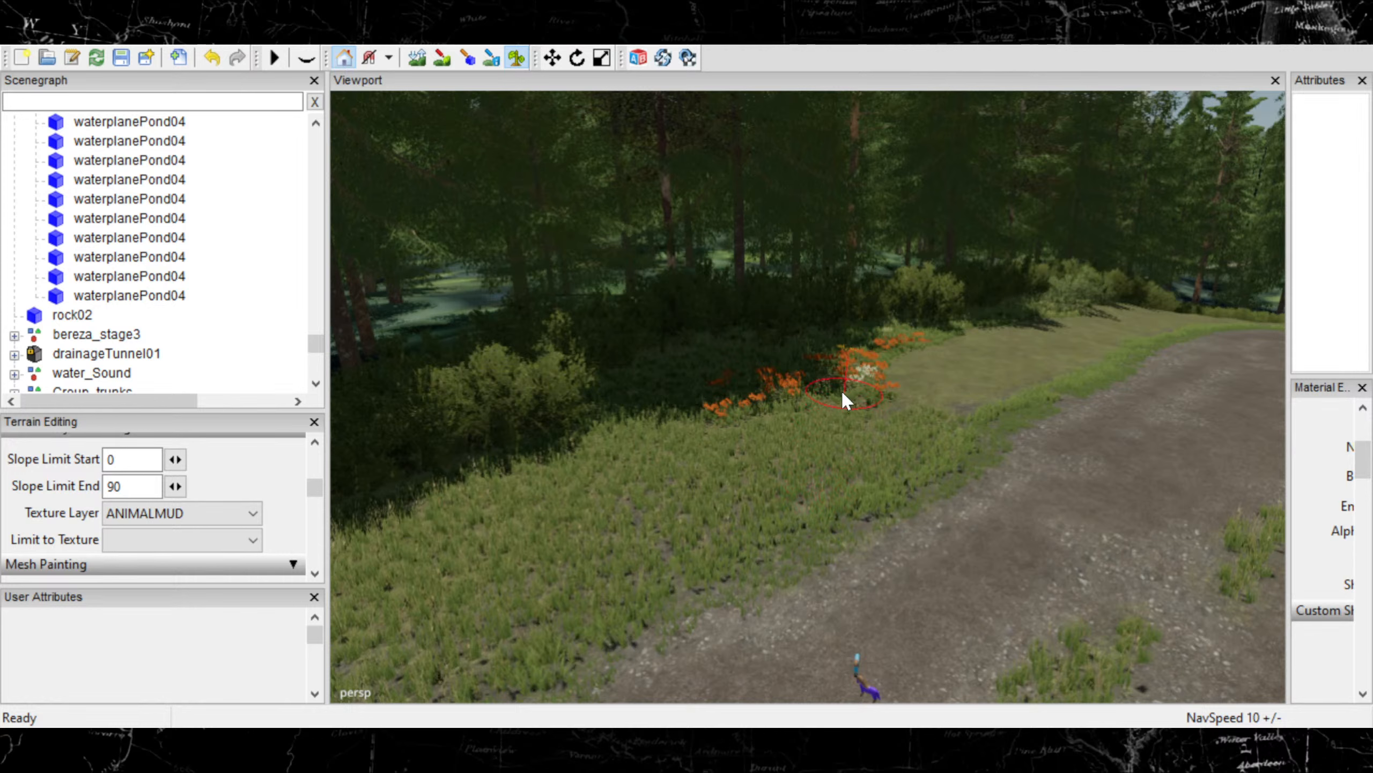
mouse_move(841, 390)
mouse_down()
mouse_move(747, 390)
mouse_move(676, 412)
mouse_move(916, 348)
mouse_move(919, 382)
mouse_move(774, 451)
mouse_move(714, 537)
mouse_up()
alt+right_drag(715, 537, 876, 410)
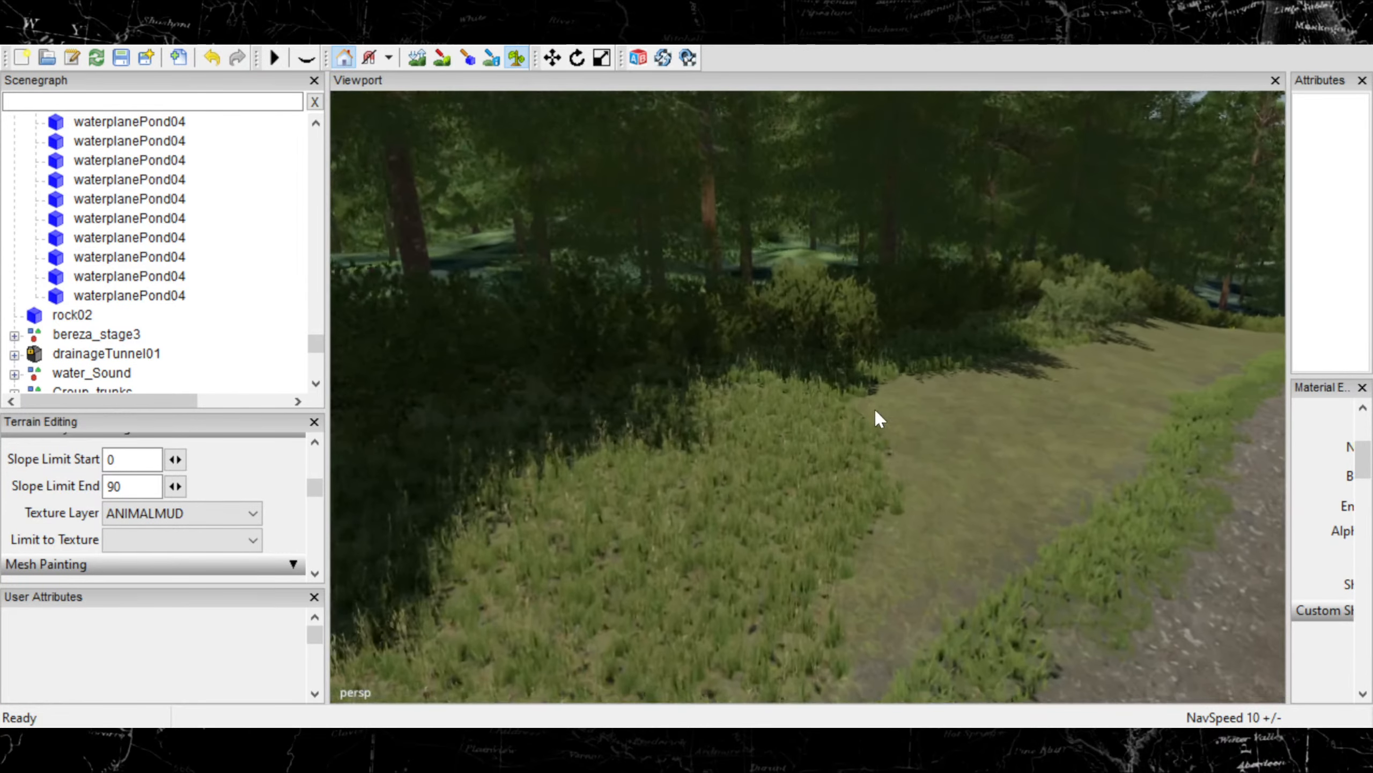
mouse_move(876, 413)
mouse_down()
mouse_move(1045, 359)
mouse_move(1085, 361)
mouse_move(1049, 451)
mouse_move(911, 493)
mouse_move(843, 536)
mouse_move(827, 490)
mouse_up()
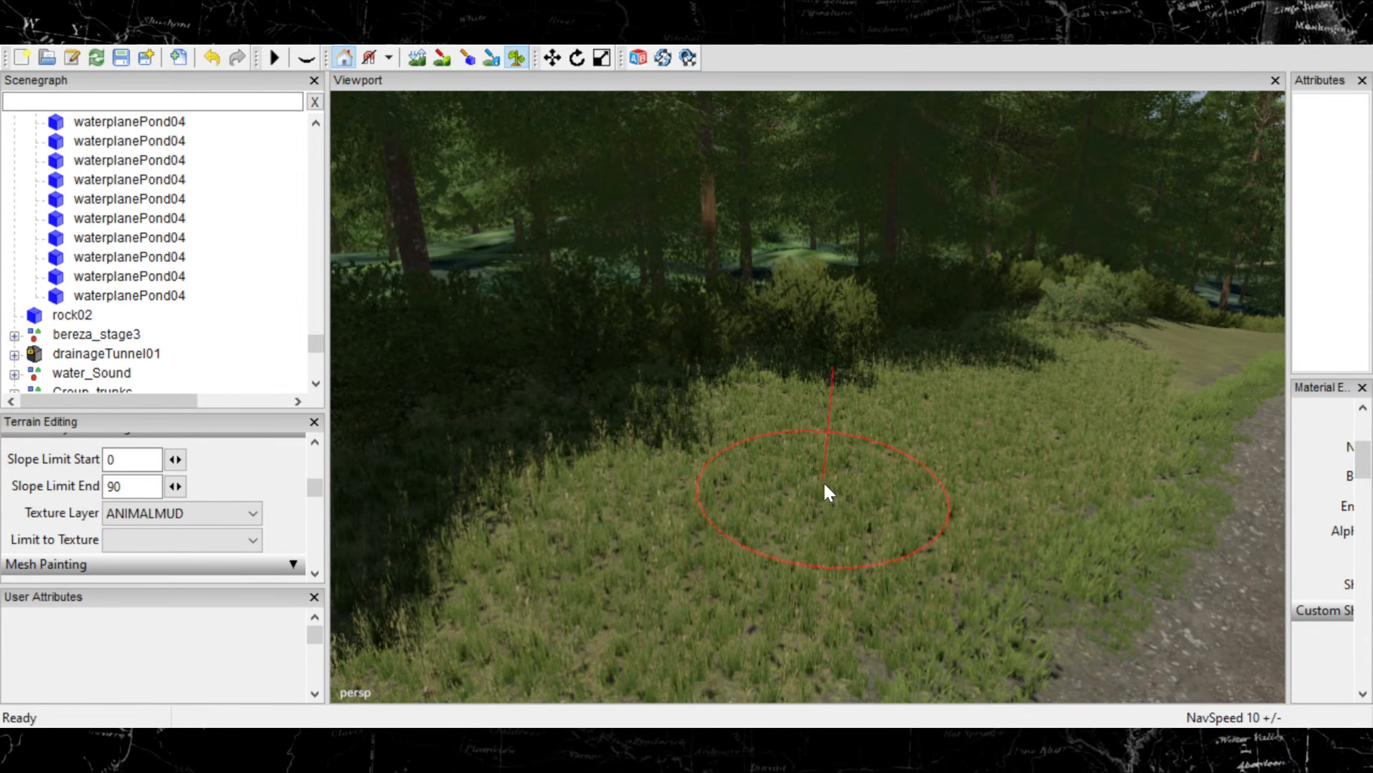
Extend the painted grass along the verge between the bushes and the gravel road as far as the pale green shrub
mouse_move(824, 481)
alt+right_down()
mouse_move(742, 509)
mouse_move(787, 512)
mouse_move(820, 421)
alt+right_up()
alt+drag(820, 421, 996, 428)
alt+right_drag(996, 428, 871, 497)
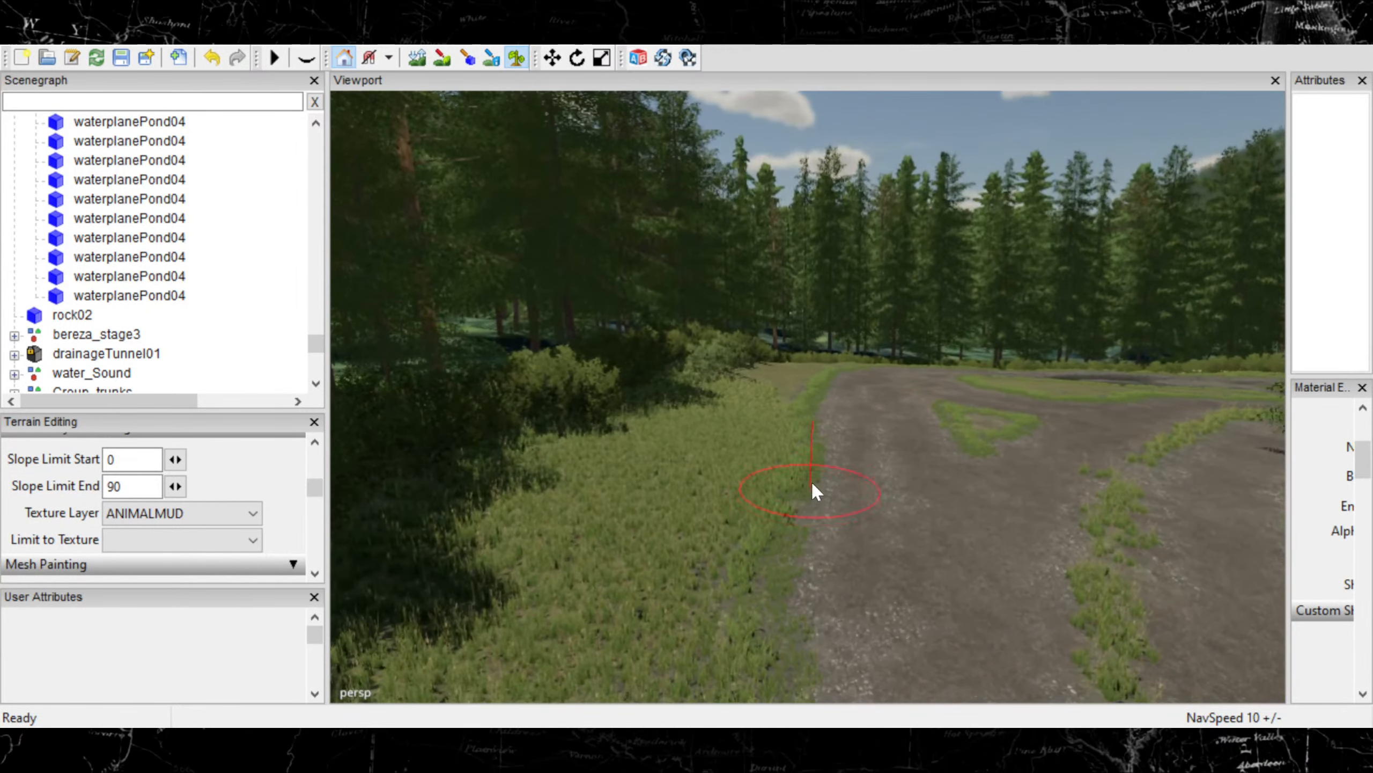
alt+right_drag(751, 474, 788, 450)
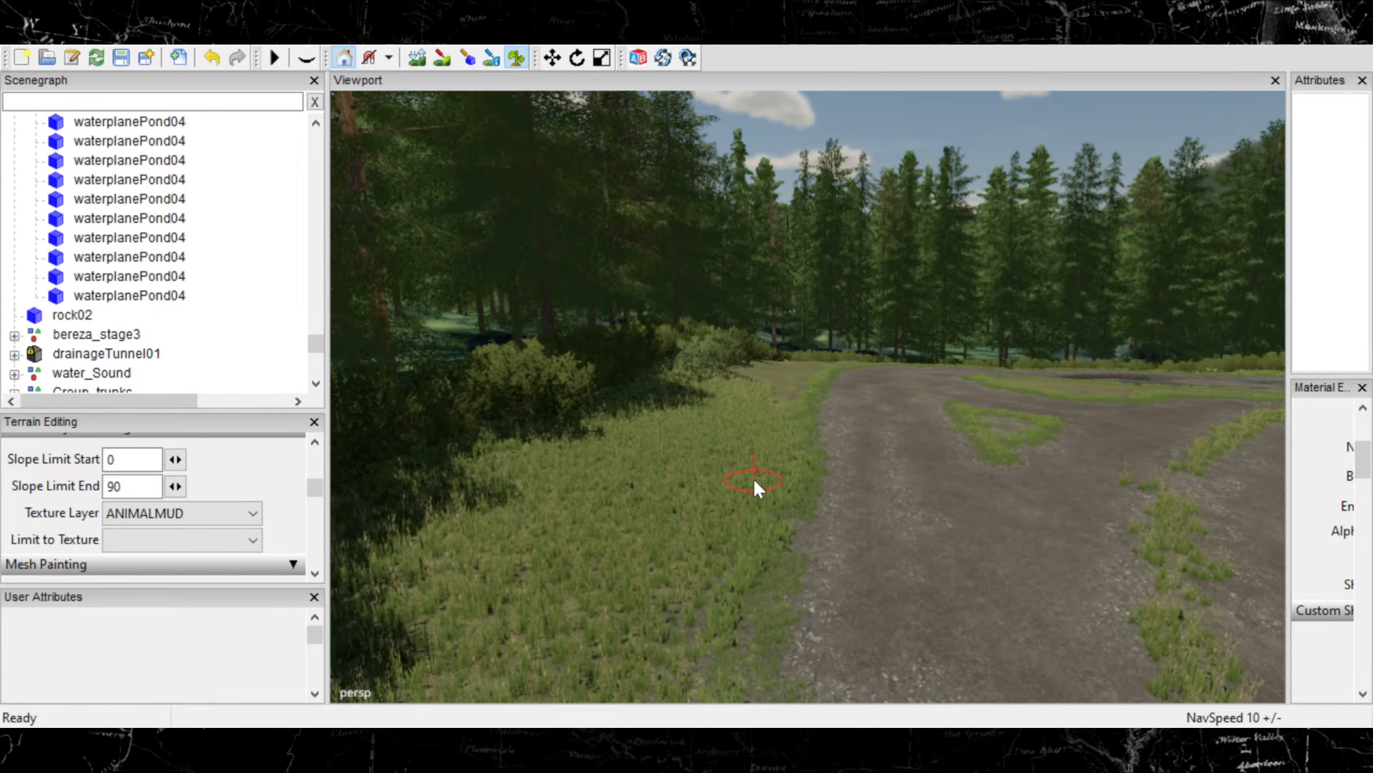
mouse_move(665, 512)
alt+right_down()
mouse_move(785, 428)
mouse_move(819, 574)
alt+right_up()
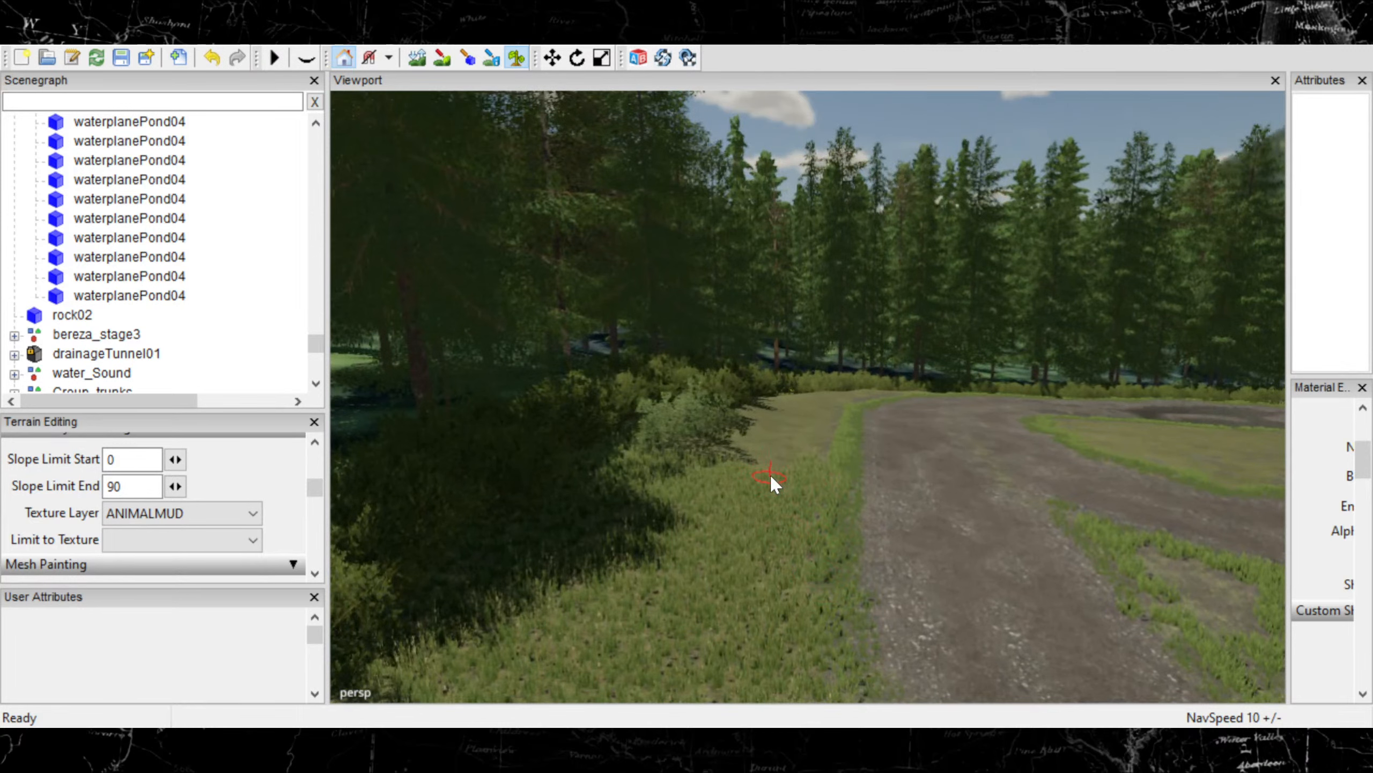
alt+right_drag(490, 608, 794, 534)
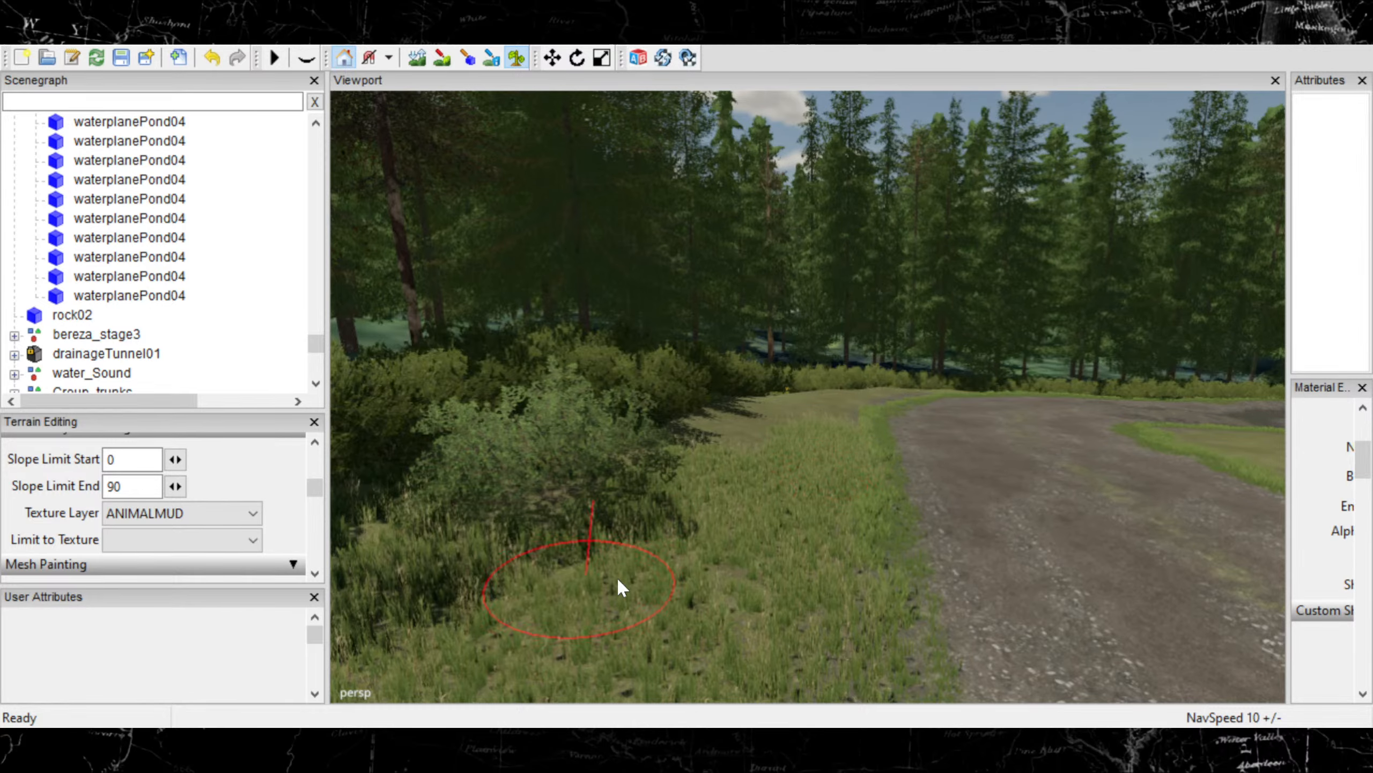
Paint grass around the pale green shrub and onto the bare ground just beyond it, up to the hedge
mouse_move(618, 578)
alt+right_down()
mouse_move(656, 588)
mouse_move(618, 532)
alt+right_up()
mouse_move(618, 532)
alt+middle_down()
mouse_move(791, 520)
mouse_move(705, 575)
mouse_move(538, 550)
mouse_move(502, 586)
alt+middle_up()
alt+right_drag(502, 586, 739, 494)
alt+drag(738, 494, 659, 523)
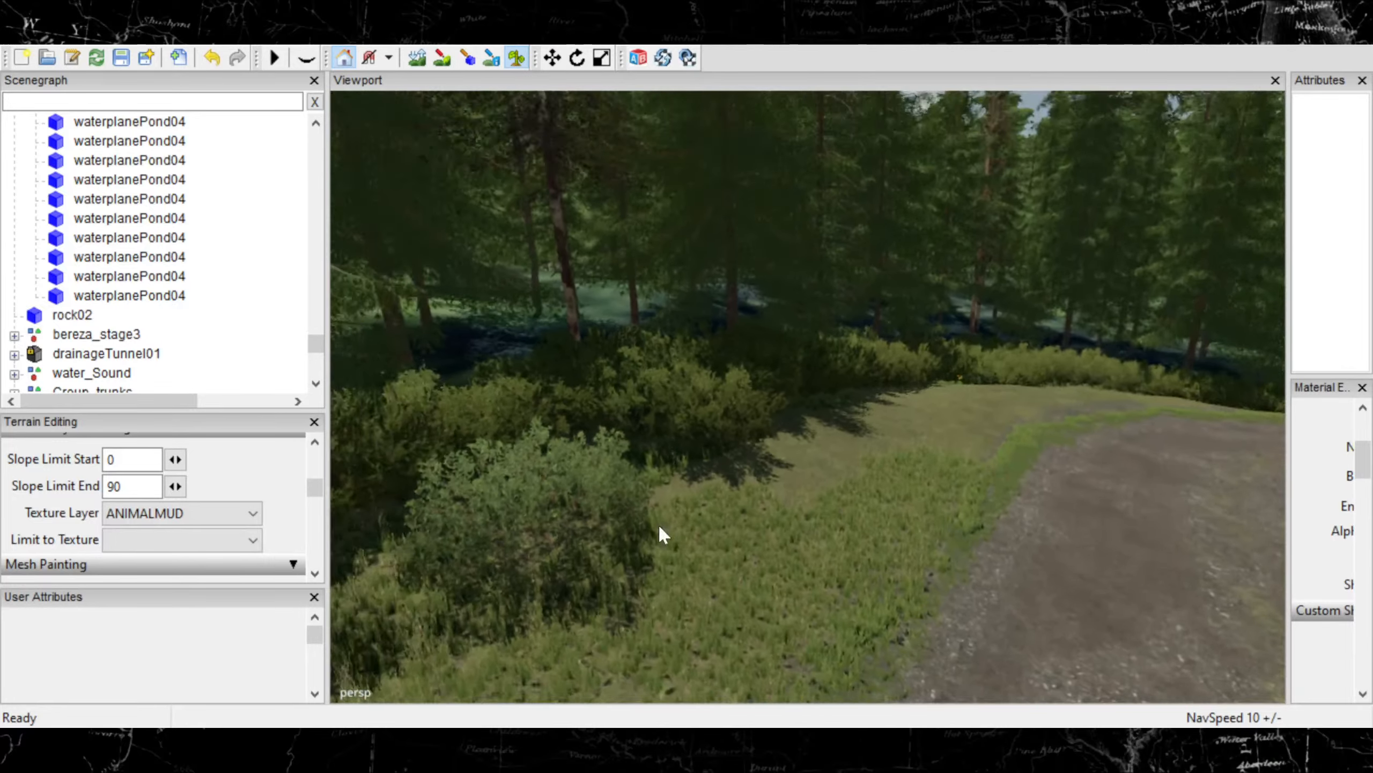
mouse_move(658, 523)
alt+right_down()
mouse_move(658, 573)
mouse_move(768, 515)
alt+right_up()
mouse_move(768, 515)
mouse_down()
mouse_move(769, 457)
mouse_move(809, 439)
mouse_move(698, 471)
mouse_move(661, 474)
mouse_move(659, 459)
mouse_move(798, 523)
mouse_move(651, 515)
mouse_up()
alt+right_drag(652, 515, 541, 518)
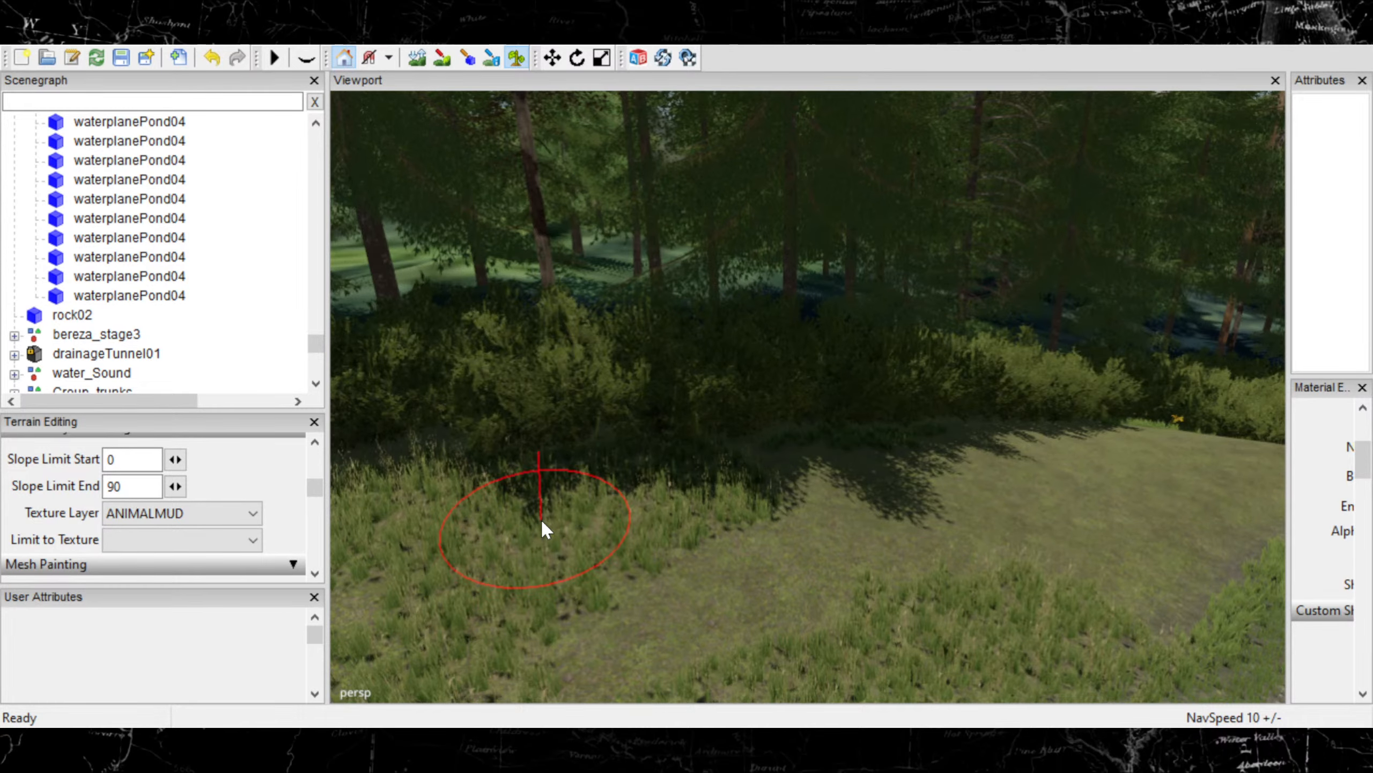
Fill the shaded ground at the foot of the bushes with grass and widen the cover to the road's edge
alt+drag(539, 525, 399, 489)
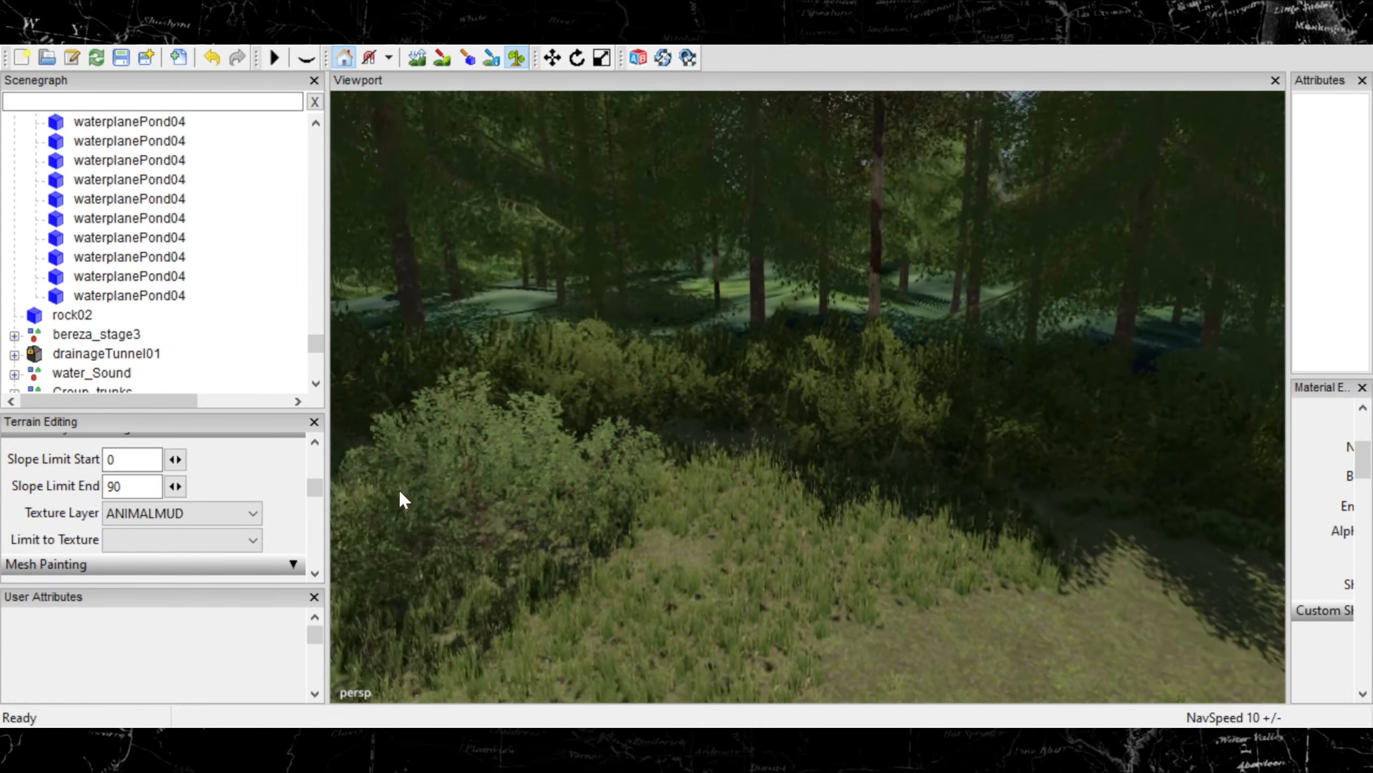
alt+right_drag(493, 535, 643, 502)
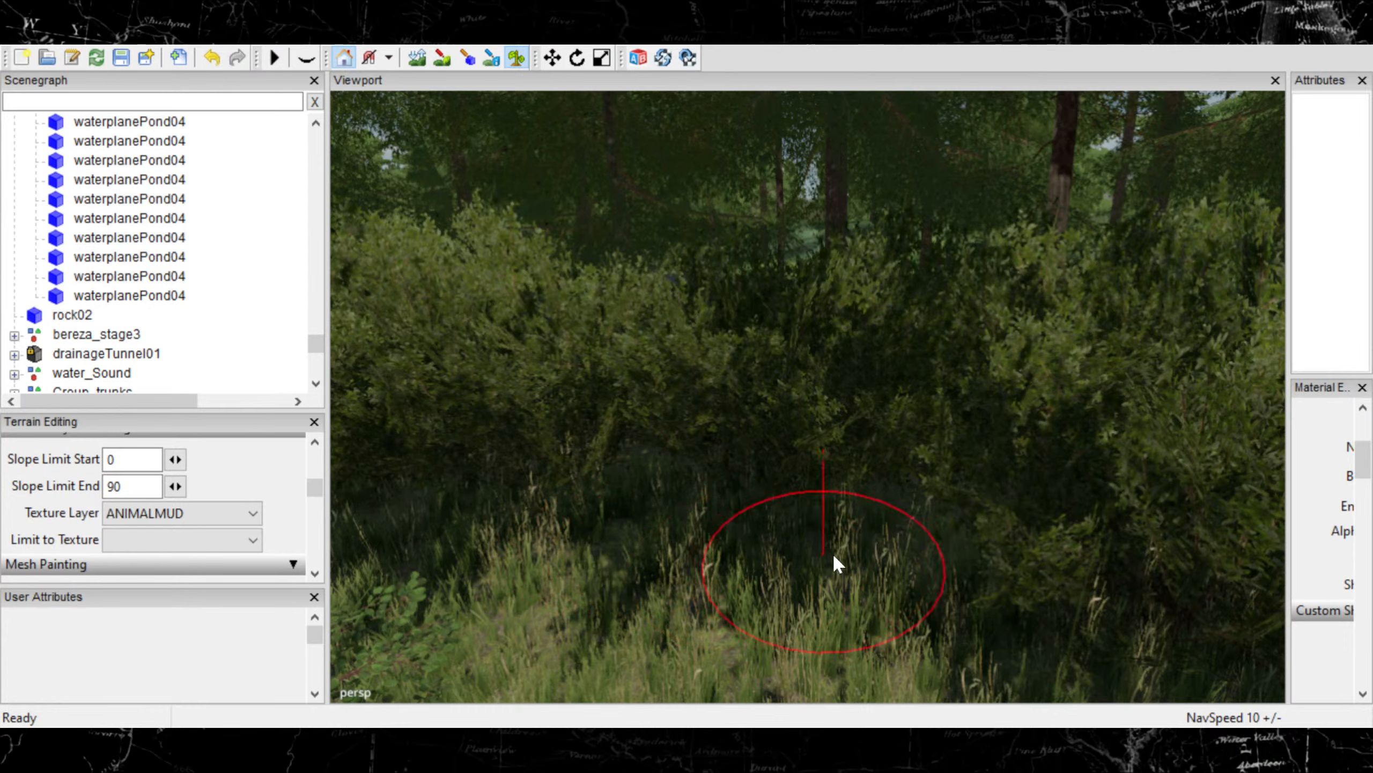
mouse_move(886, 558)
alt+right_down()
mouse_move(659, 581)
mouse_move(719, 558)
mouse_move(922, 600)
mouse_move(615, 580)
mouse_move(720, 577)
mouse_move(625, 610)
mouse_move(772, 559)
mouse_move(678, 550)
mouse_move(775, 488)
mouse_move(695, 448)
alt+right_up()
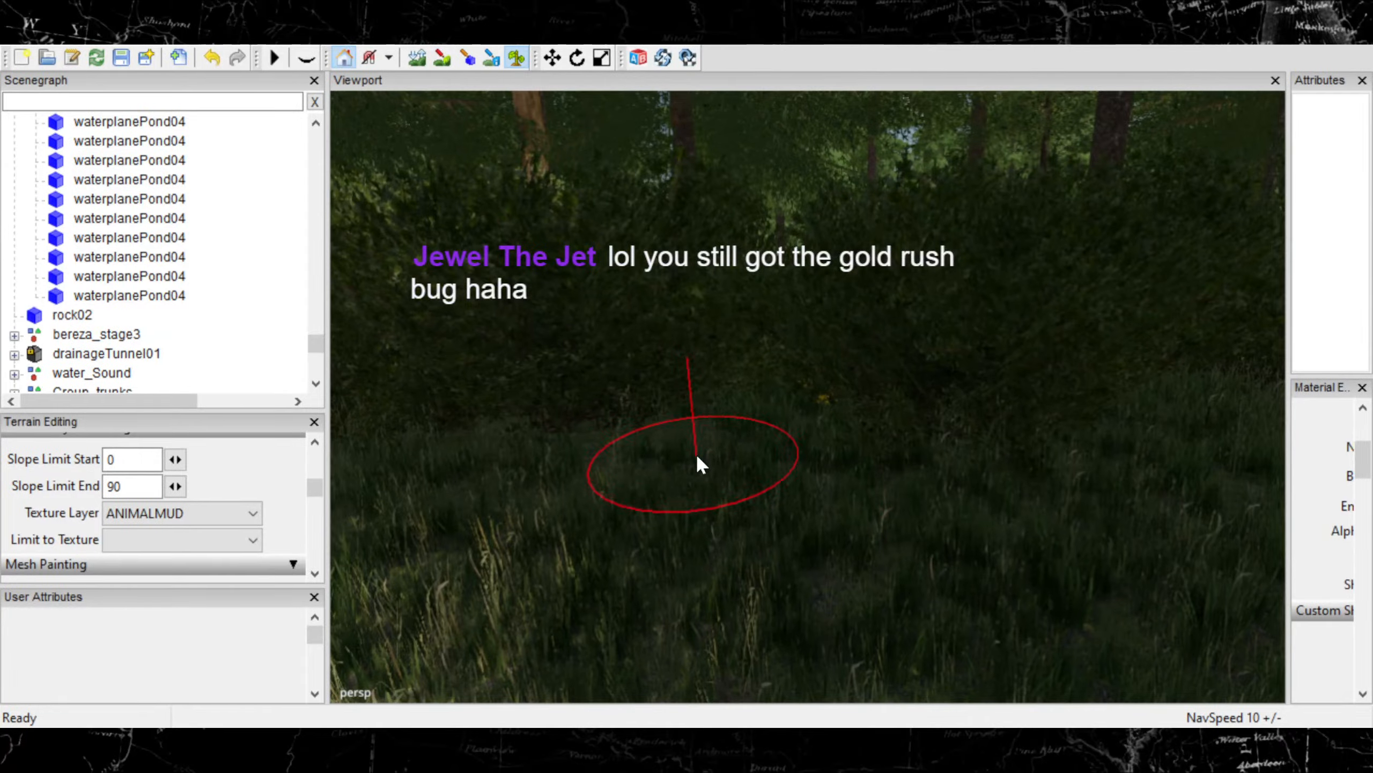
mouse_move(879, 509)
alt+right_down()
mouse_move(614, 596)
mouse_move(806, 545)
alt+right_up()
mouse_move(719, 519)
alt+mouse_down()
mouse_move(765, 596)
mouse_move(1001, 552)
mouse_move(813, 567)
mouse_move(974, 503)
mouse_move(768, 599)
mouse_move(656, 629)
alt+mouse_up()
alt+right_drag(657, 628, 902, 536)
mouse_move(901, 536)
alt+mouse_down()
mouse_move(849, 580)
mouse_move(850, 517)
mouse_move(894, 509)
alt+mouse_up()
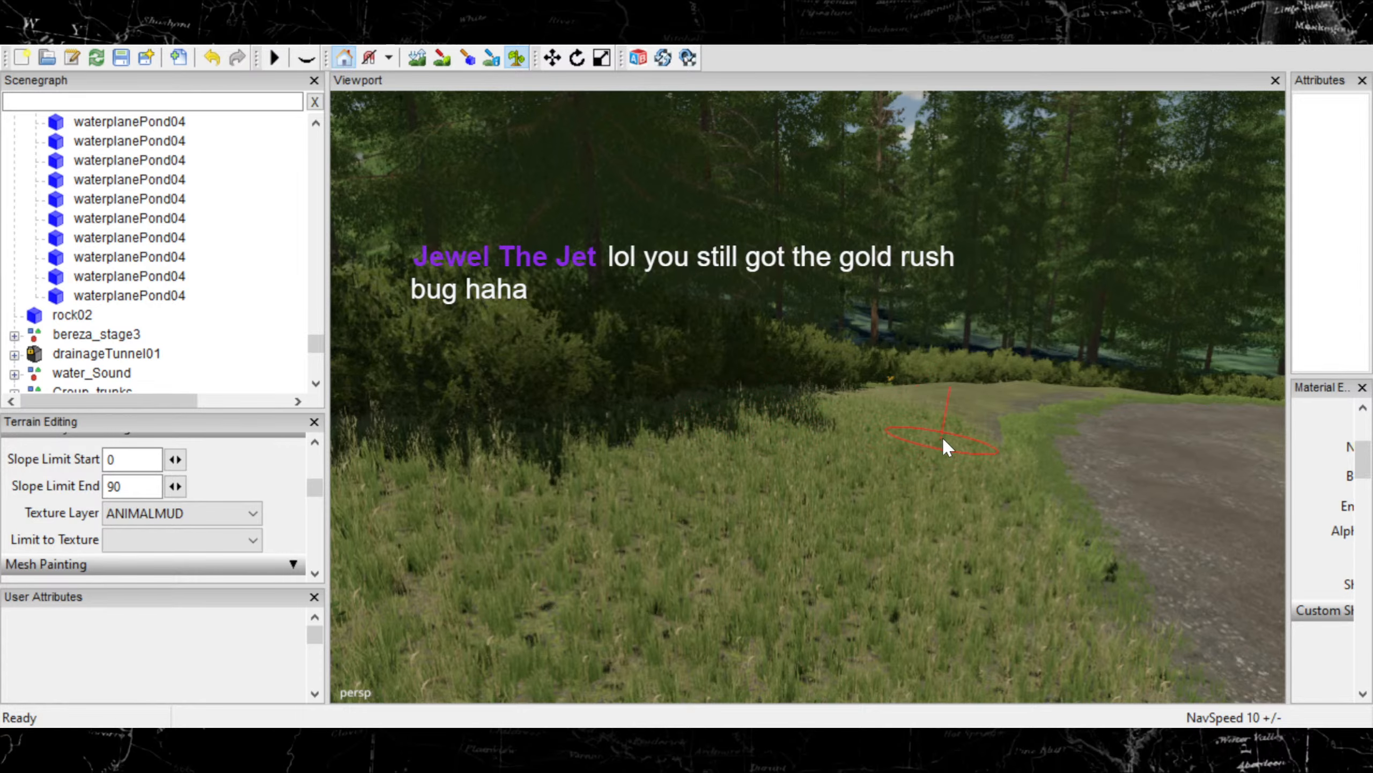
Continue the grass along the curving hedge, filling the shaded pockets in front of the bushes and part of the open ground
alt+right_drag(751, 550, 867, 494)
mouse_move(867, 494)
alt+middle_down()
mouse_move(775, 545)
mouse_move(792, 561)
mouse_move(796, 535)
alt+middle_up()
mouse_move(796, 535)
alt+right_down()
mouse_move(740, 523)
mouse_move(743, 494)
alt+right_up()
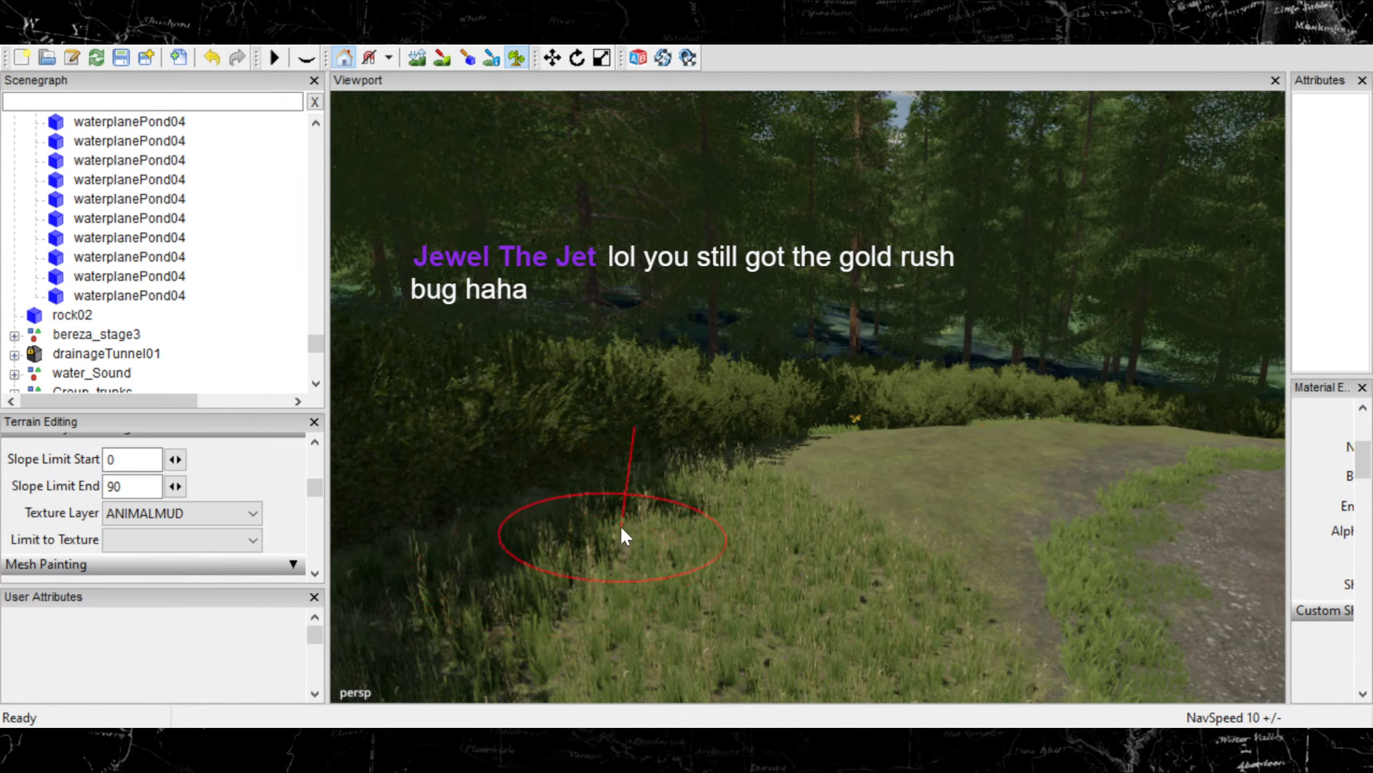
alt+right_drag(779, 517, 668, 543)
mouse_move(668, 538)
alt+mouse_down()
mouse_move(501, 538)
mouse_move(565, 548)
alt+mouse_up()
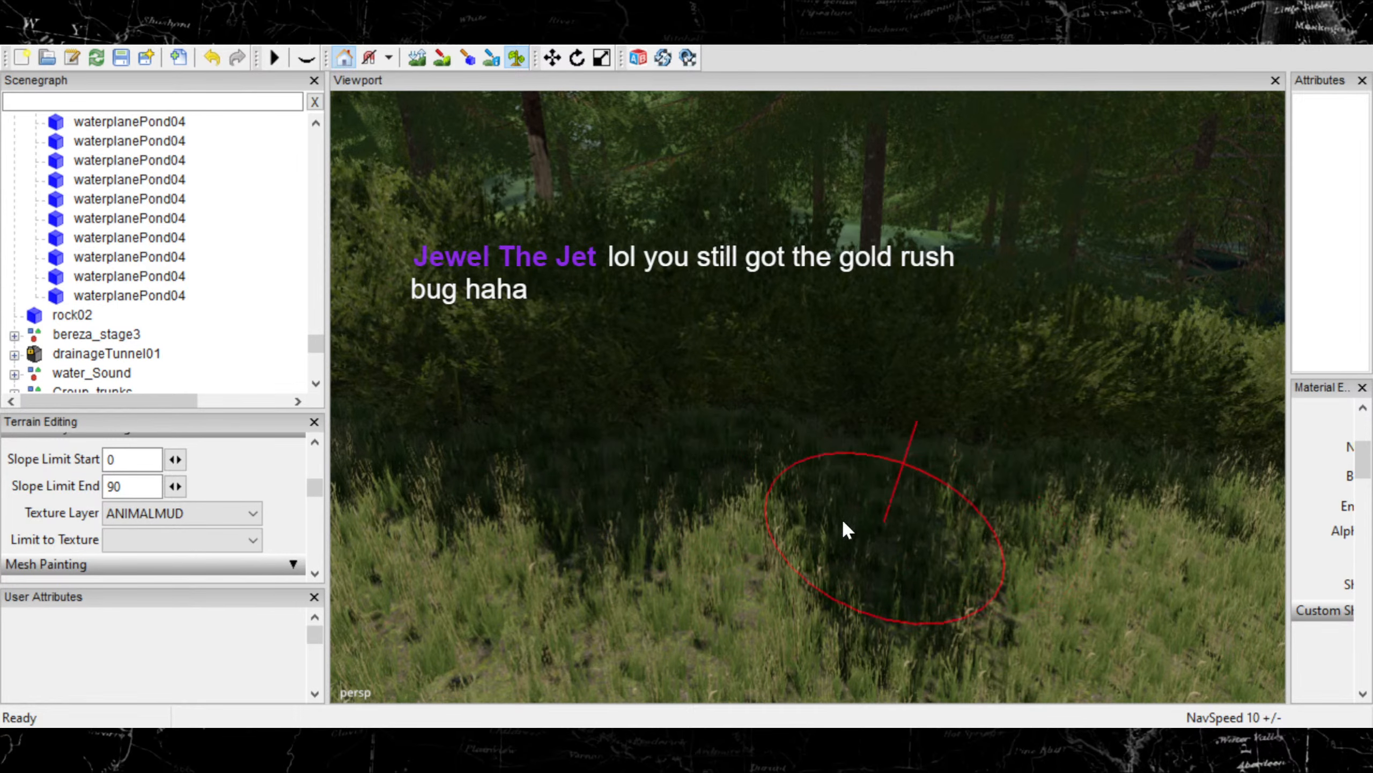
alt+drag(731, 488, 877, 479)
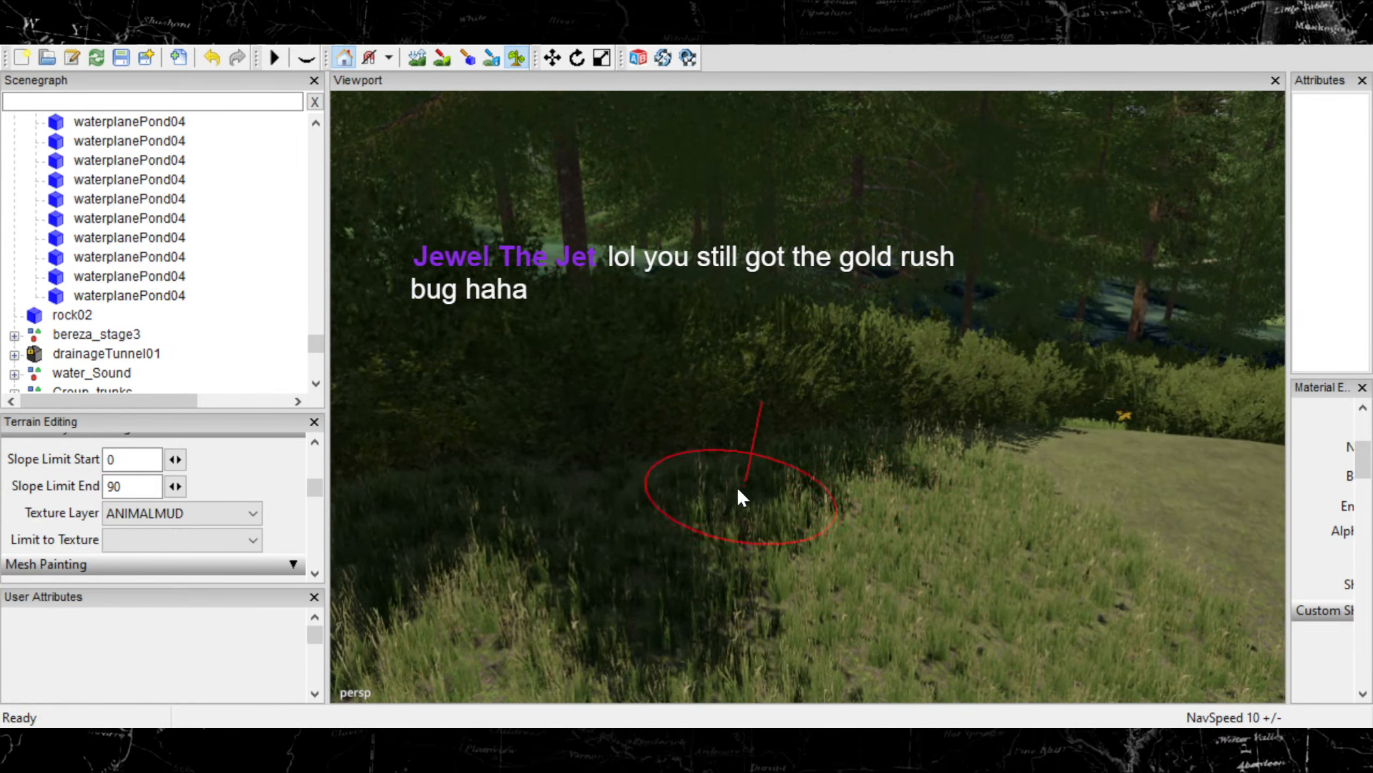
alt+drag(694, 486, 897, 491)
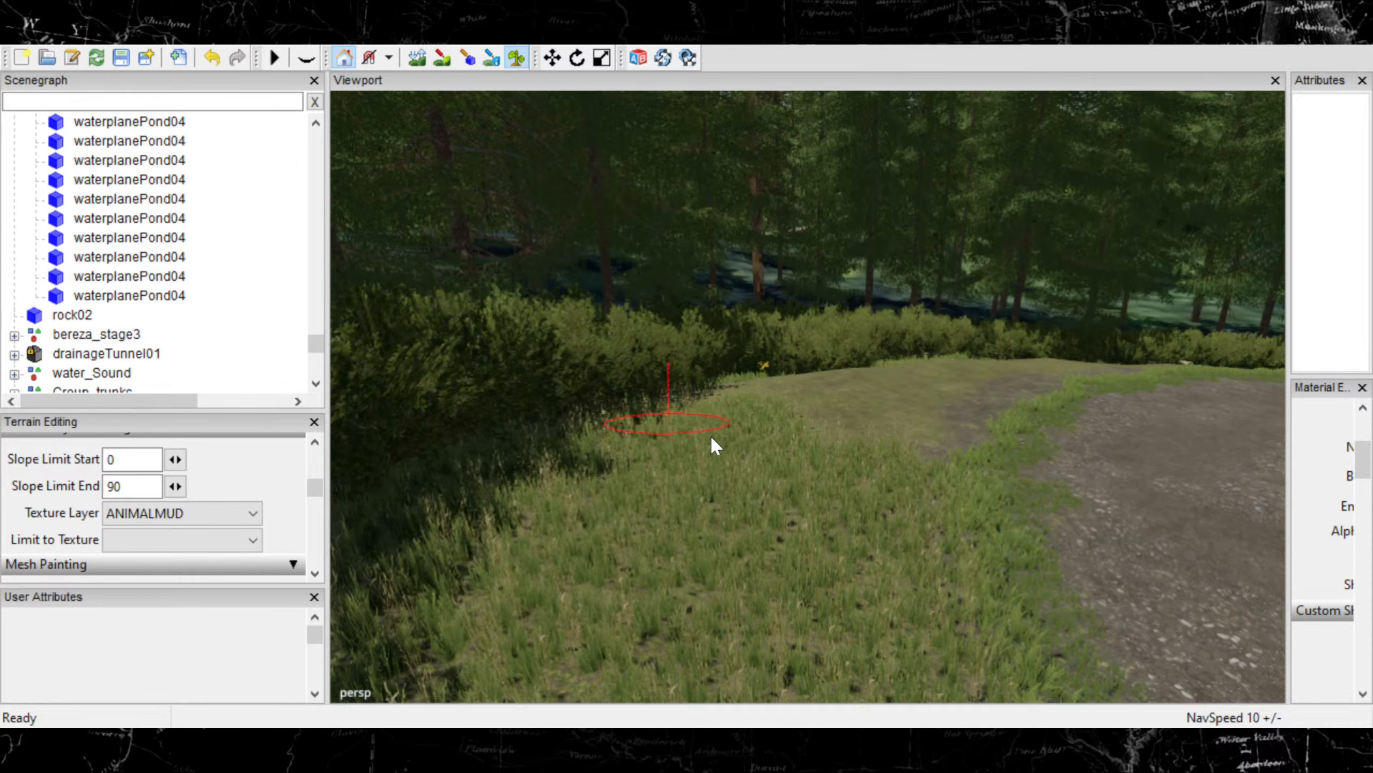
mouse_move(671, 552)
alt+right_down()
mouse_move(769, 511)
mouse_move(766, 557)
alt+right_up()
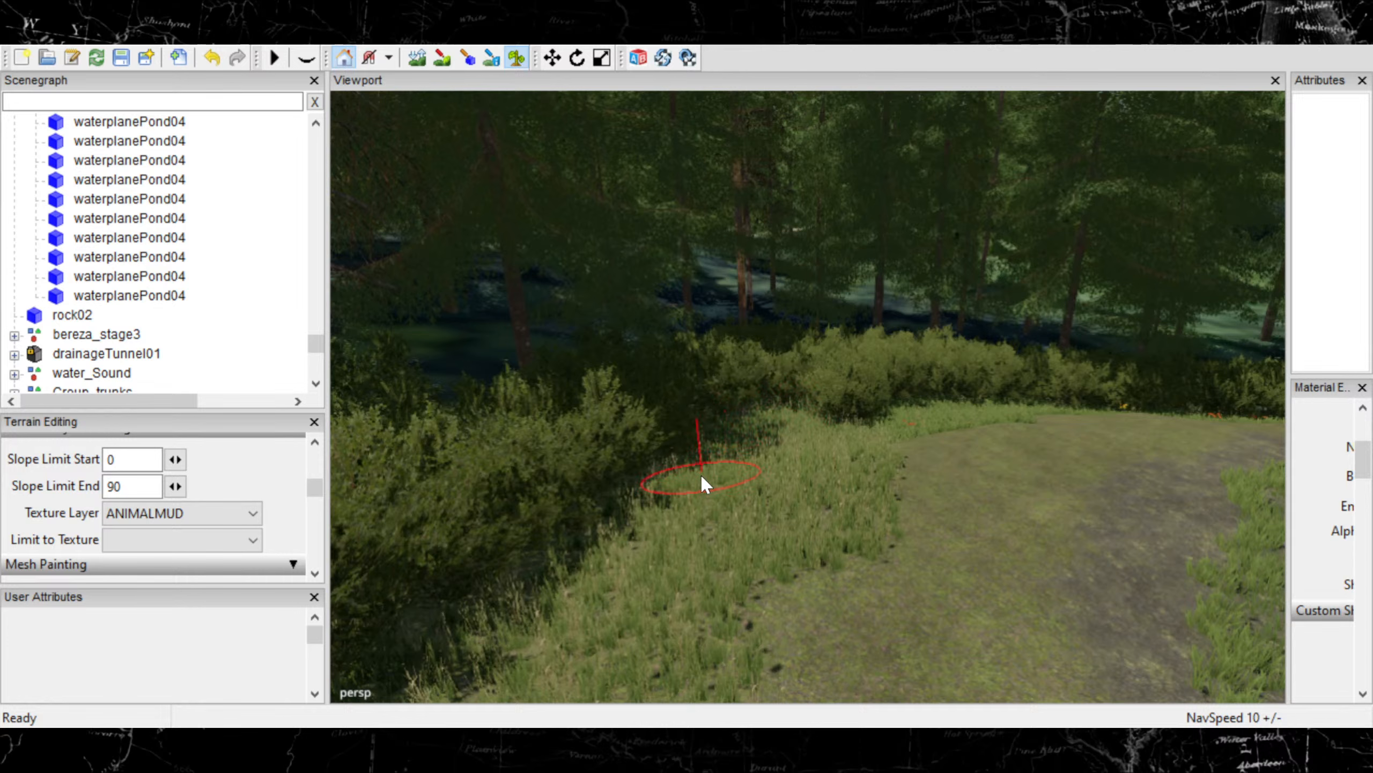
Paint grass over the bare ground in the road bend, from the hedge across to the existing grass strip beside the gravel
drag(876, 503, 764, 610)
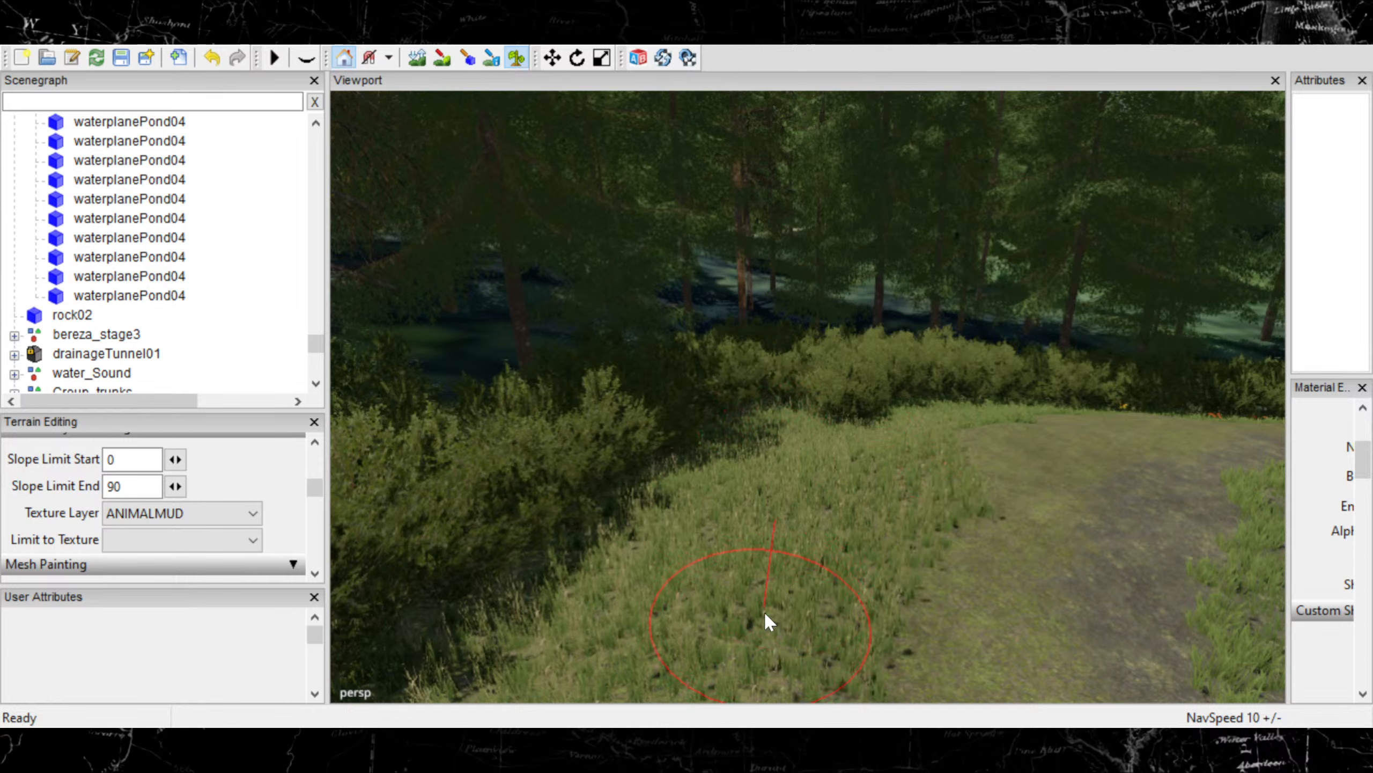
scroll(714, 585, down, 5)
alt+right_drag(547, 632, 1144, 486)
mouse_move(714, 438)
right_down()
mouse_move(751, 534)
mouse_move(782, 513)
right_up()
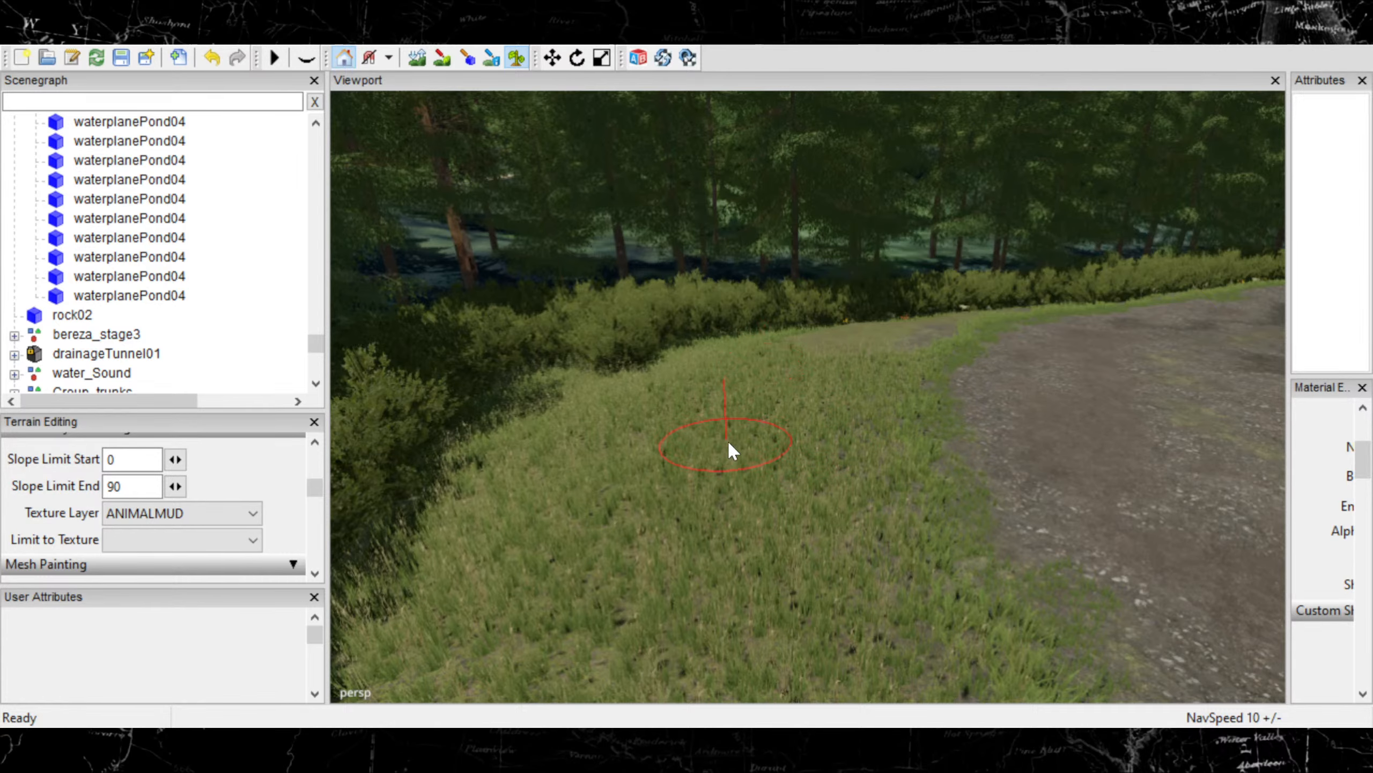
scroll(789, 429, up, 5)
alt+middle_drag(794, 408, 841, 478)
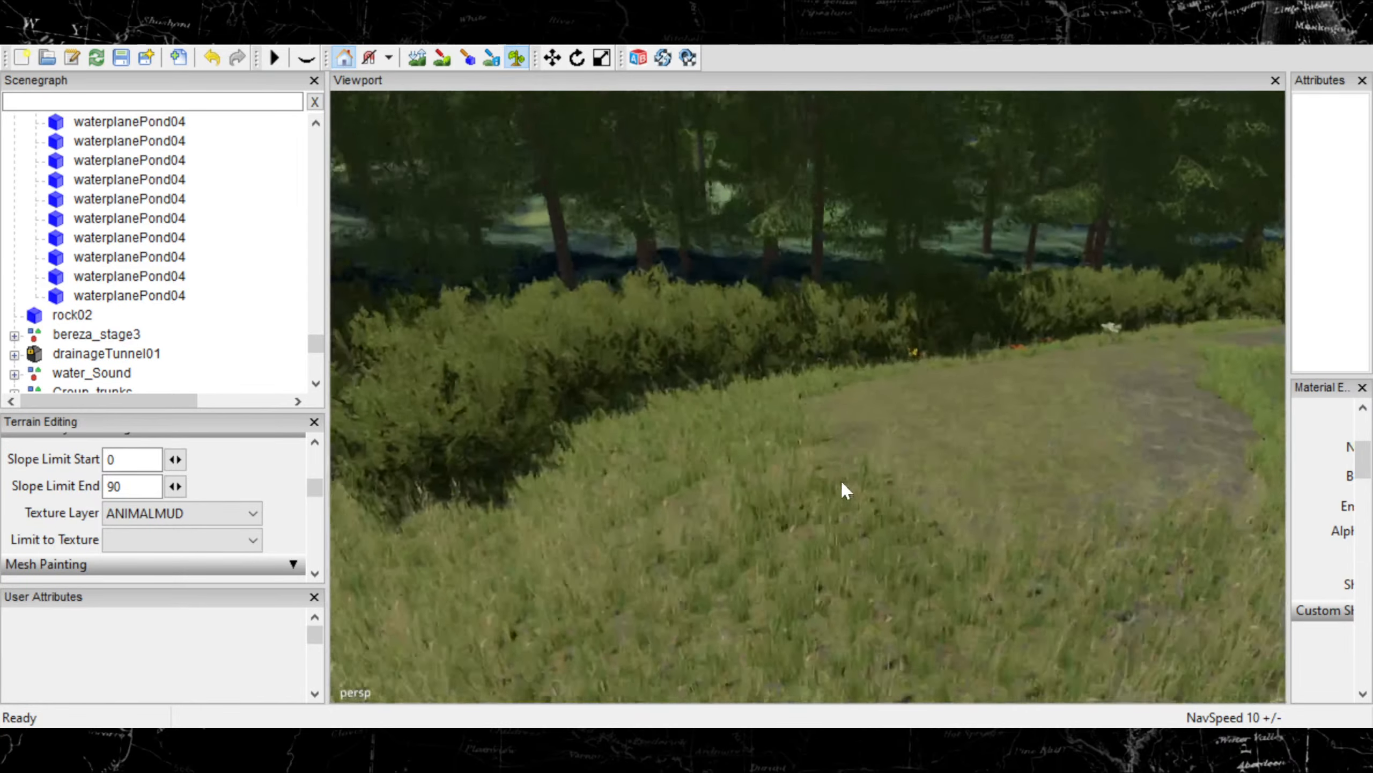
mouse_move(841, 479)
alt+mouse_down()
mouse_move(830, 507)
mouse_move(849, 470)
mouse_move(873, 496)
mouse_move(935, 489)
mouse_move(945, 347)
mouse_move(864, 460)
mouse_move(833, 374)
mouse_move(796, 559)
mouse_move(751, 463)
mouse_move(670, 485)
mouse_move(696, 416)
mouse_move(742, 382)
alt+mouse_up()
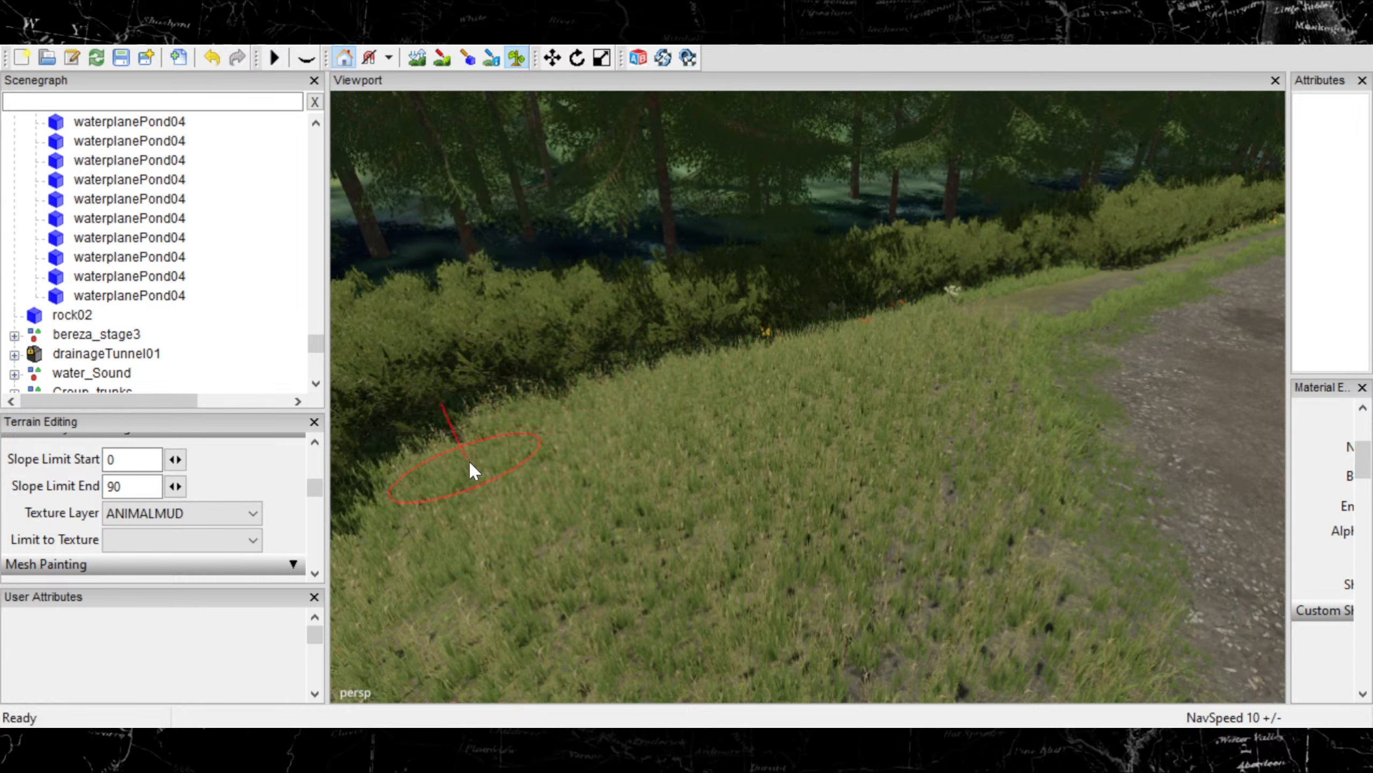
Replace the hedge foliage around one bush with grass so it stands free, and paint grass into the shaded gap beside it
mouse_move(648, 522)
alt+mouse_down()
mouse_move(478, 580)
mouse_move(522, 530)
mouse_move(638, 577)
mouse_move(635, 590)
alt+mouse_up()
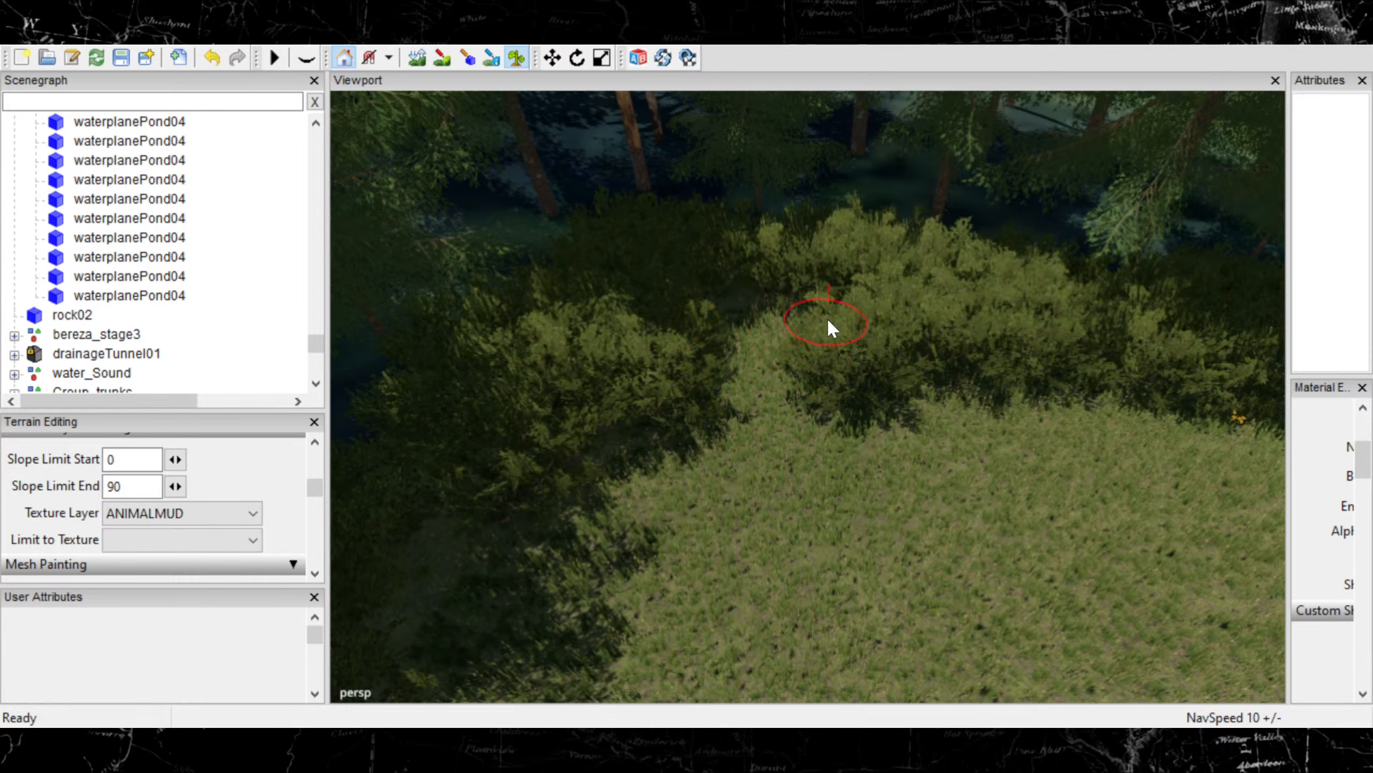
drag(937, 326, 986, 362)
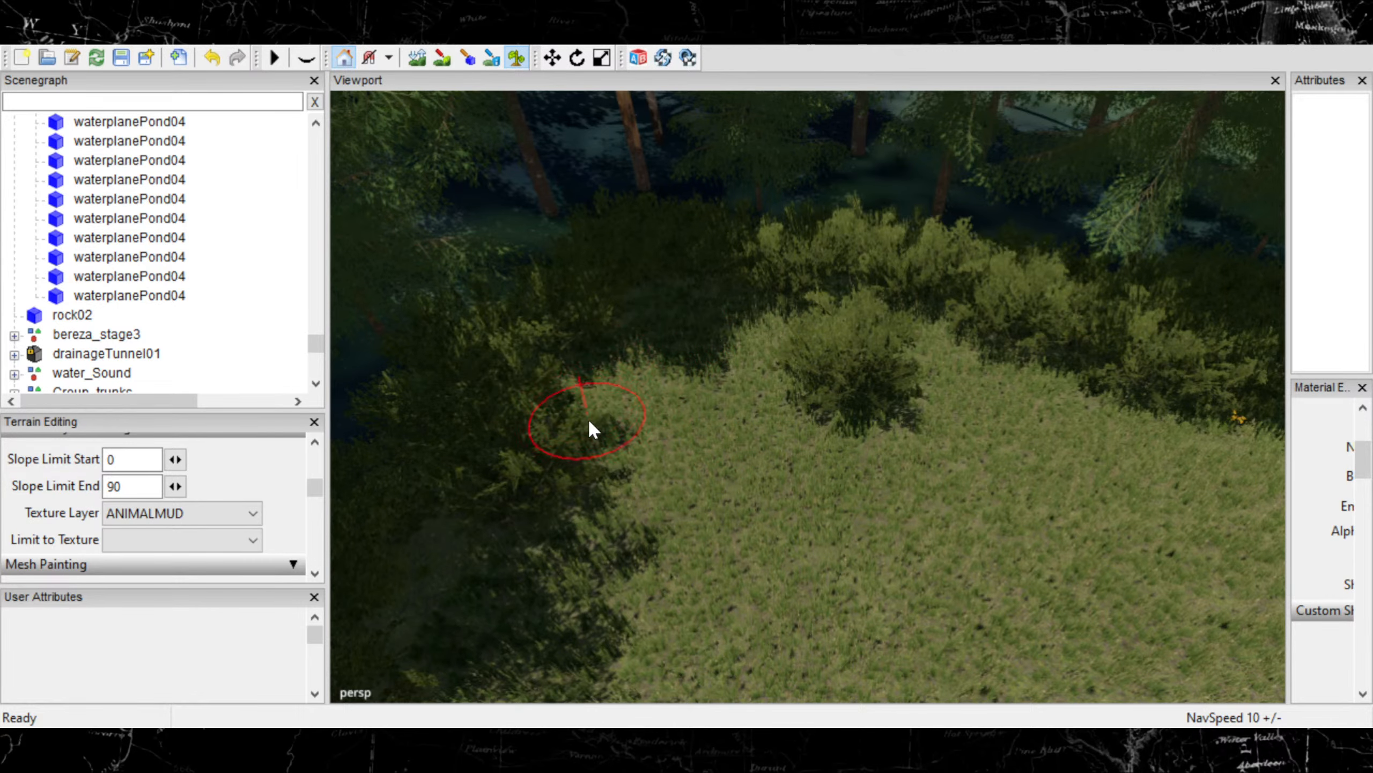
right_drag(588, 419, 535, 465)
mouse_move(618, 479)
alt+middle_down()
mouse_move(700, 418)
mouse_move(656, 448)
alt+middle_up()
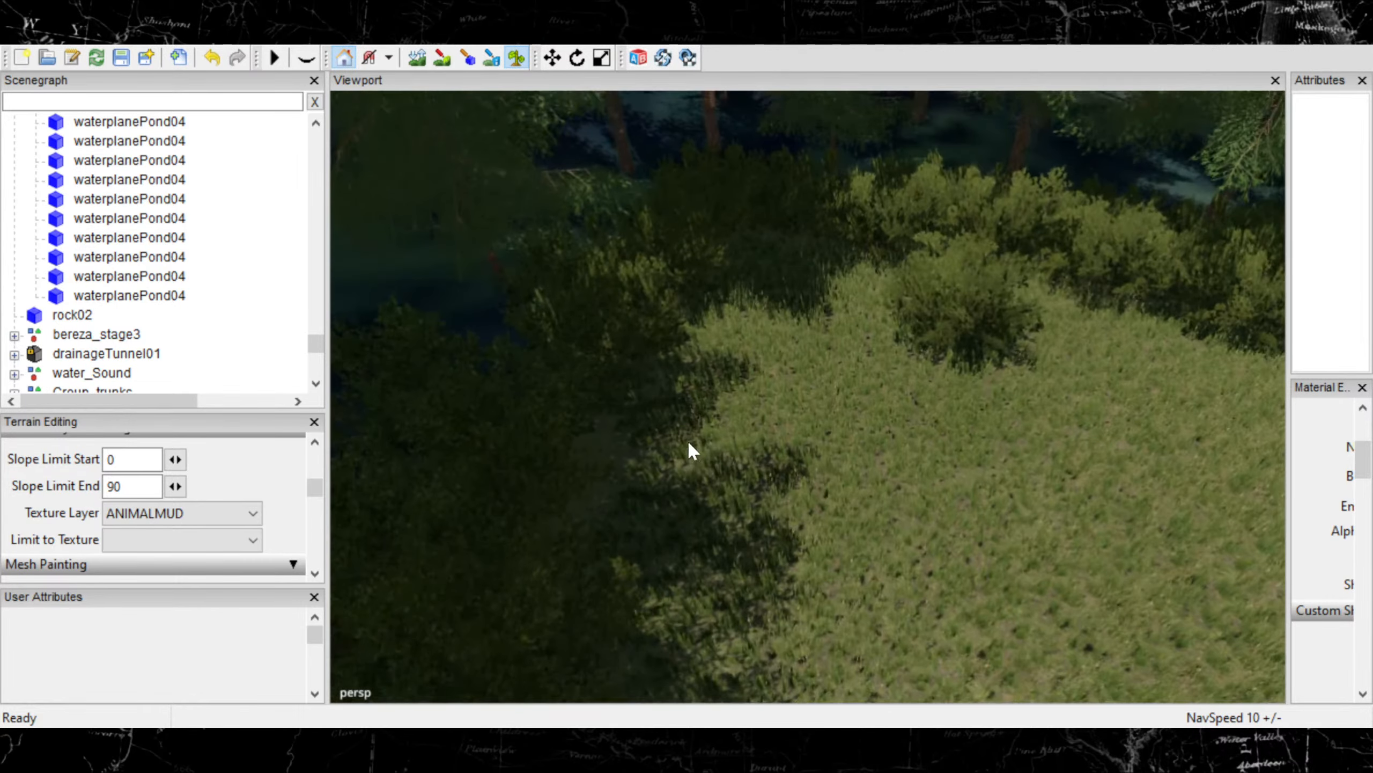
mouse_move(657, 449)
alt+mouse_down()
mouse_move(645, 429)
mouse_move(581, 418)
mouse_move(590, 407)
alt+mouse_up()
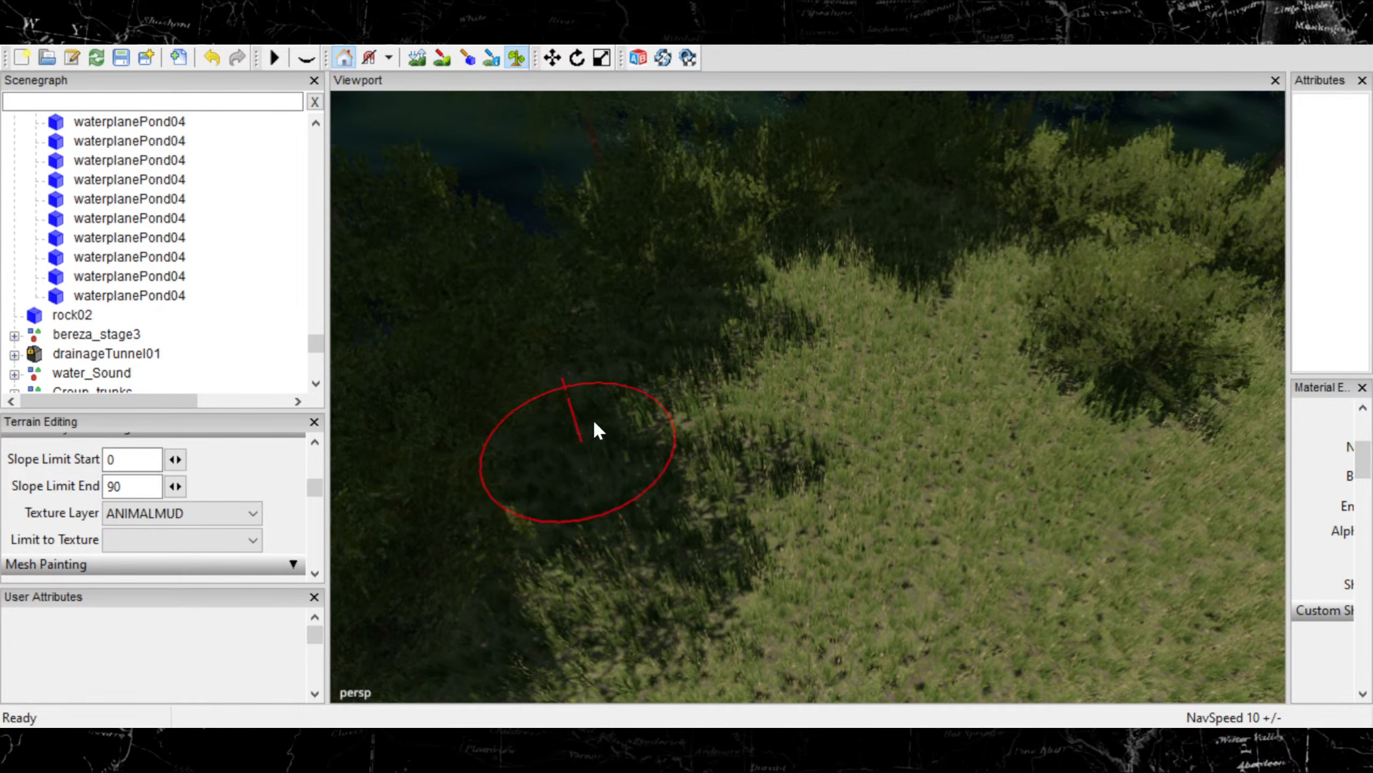
mouse_move(766, 407)
alt+mouse_down()
mouse_move(638, 339)
mouse_move(774, 410)
mouse_move(661, 409)
mouse_move(693, 411)
mouse_move(559, 384)
mouse_move(598, 389)
mouse_move(730, 521)
mouse_move(560, 448)
mouse_move(608, 490)
mouse_move(652, 492)
mouse_move(687, 459)
alt+mouse_up()
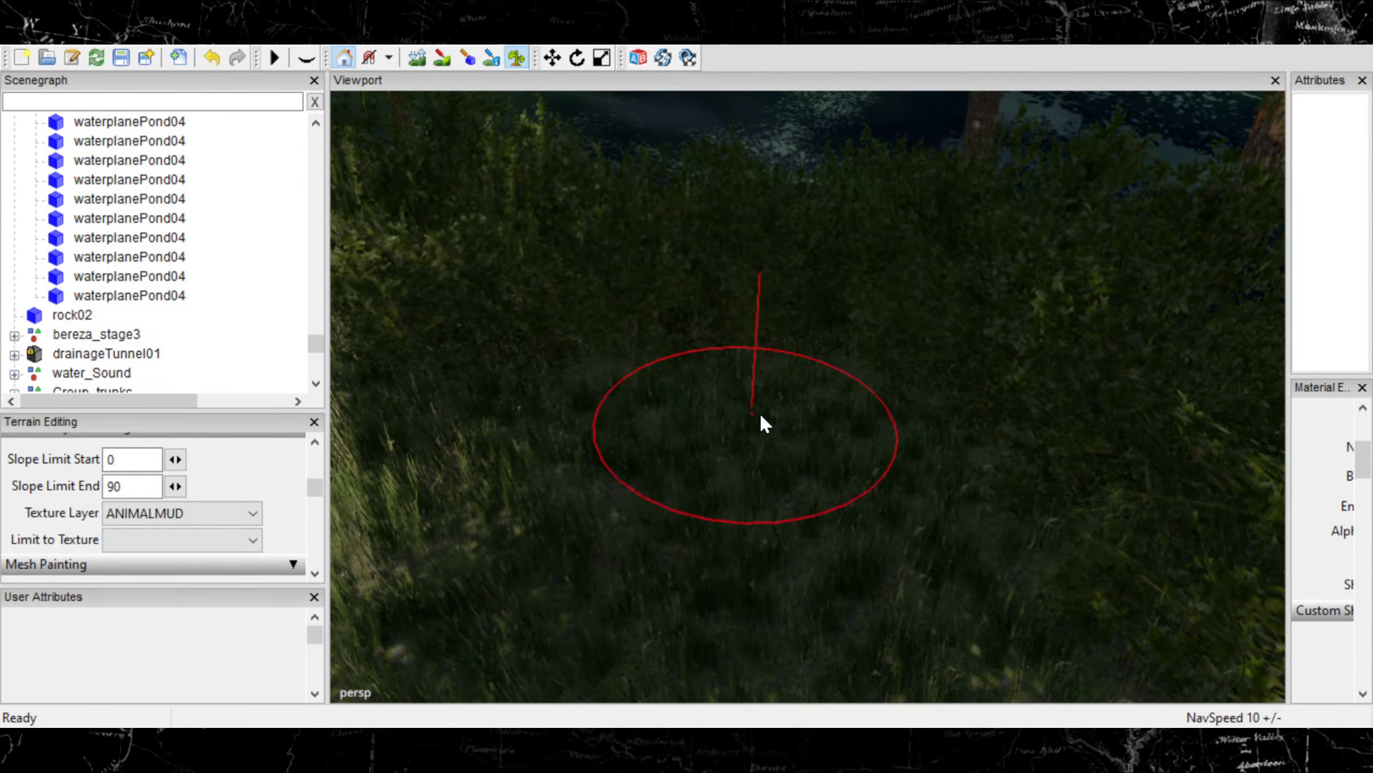
mouse_move(856, 467)
alt+mouse_down()
mouse_move(728, 468)
mouse_move(974, 414)
mouse_move(925, 437)
mouse_move(751, 398)
mouse_move(980, 378)
mouse_move(797, 475)
mouse_move(878, 421)
alt+mouse_up()
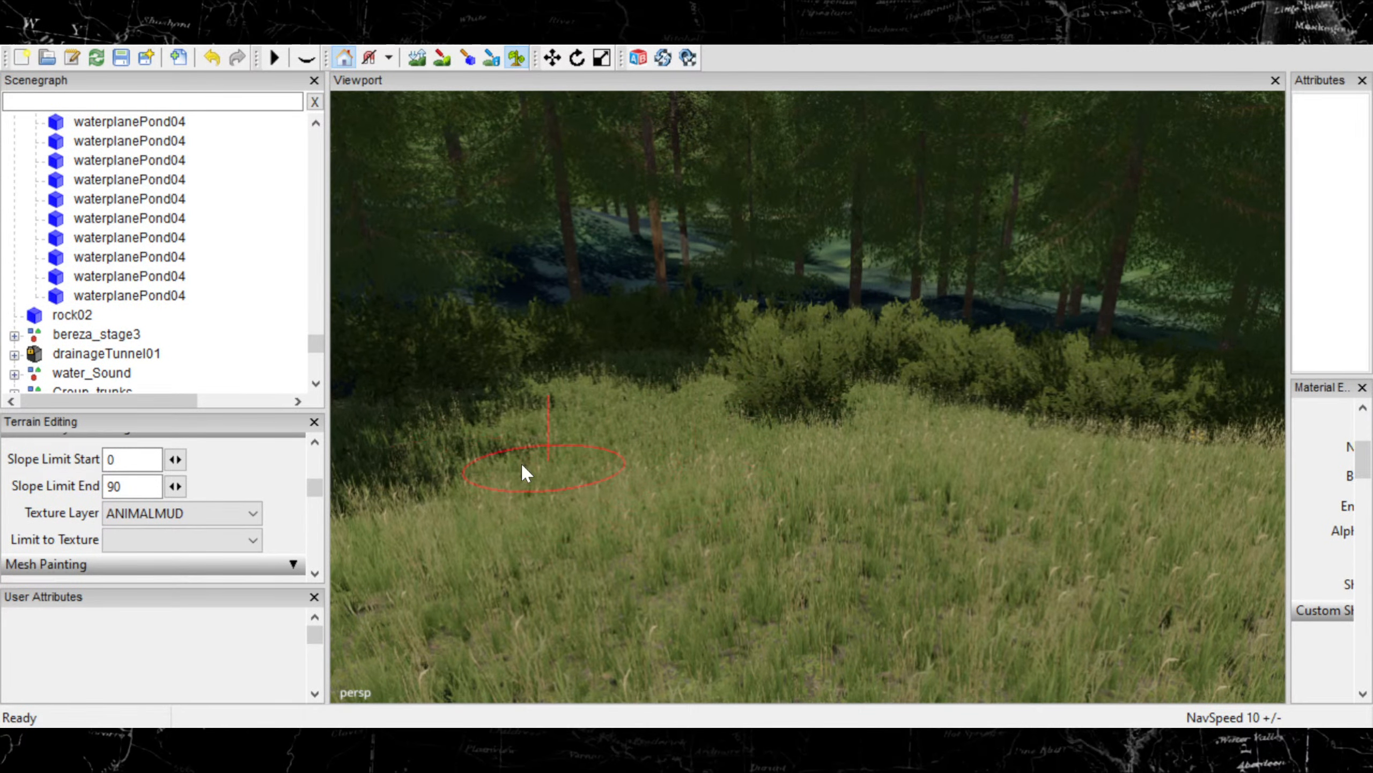
alt+right_drag(519, 482, 582, 500)
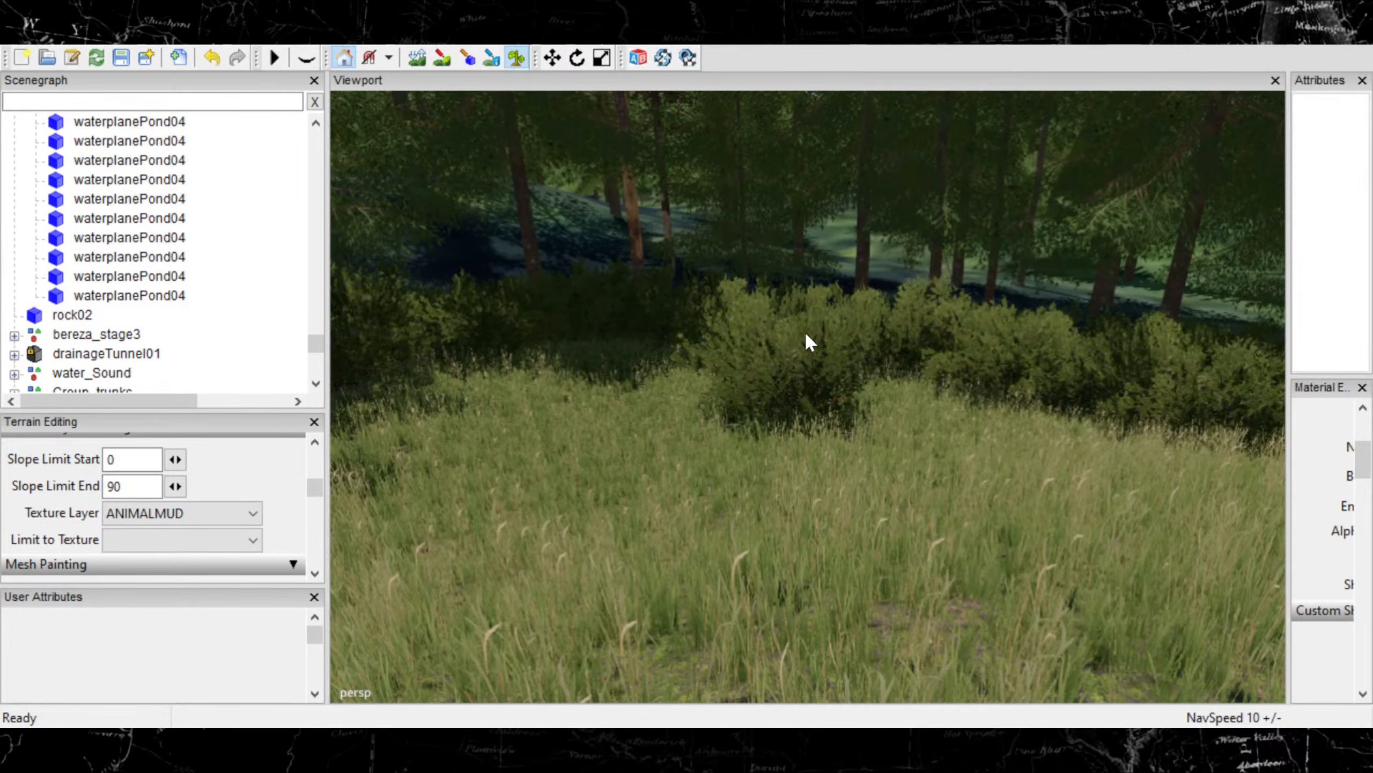
Paint grass over the yellow and orange flowers at the foot of the hedge
mouse_move(804, 331)
alt+right_down()
mouse_move(257, 439)
mouse_move(736, 341)
mouse_move(693, 354)
alt+right_up()
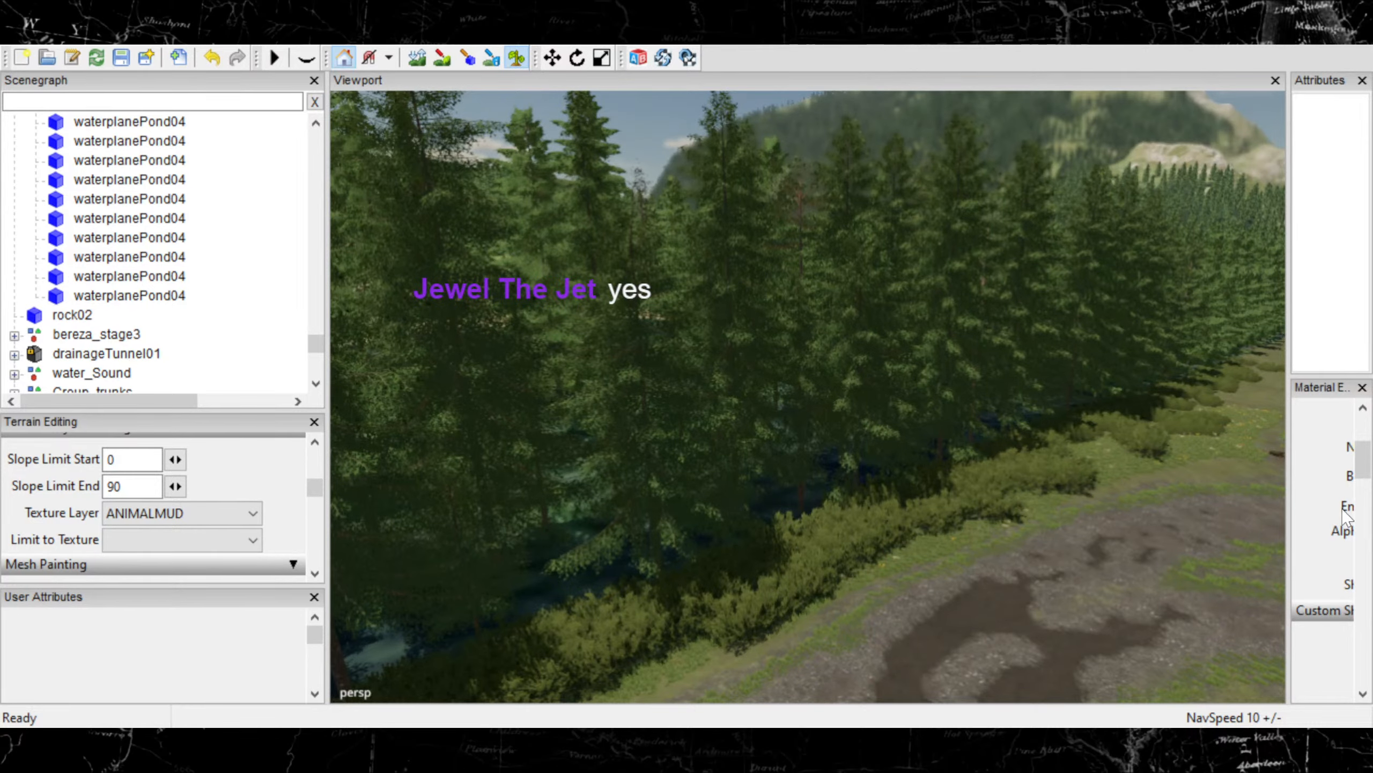
mouse_move(789, 532)
alt+middle_down()
mouse_move(1001, 458)
mouse_move(984, 573)
alt+middle_up()
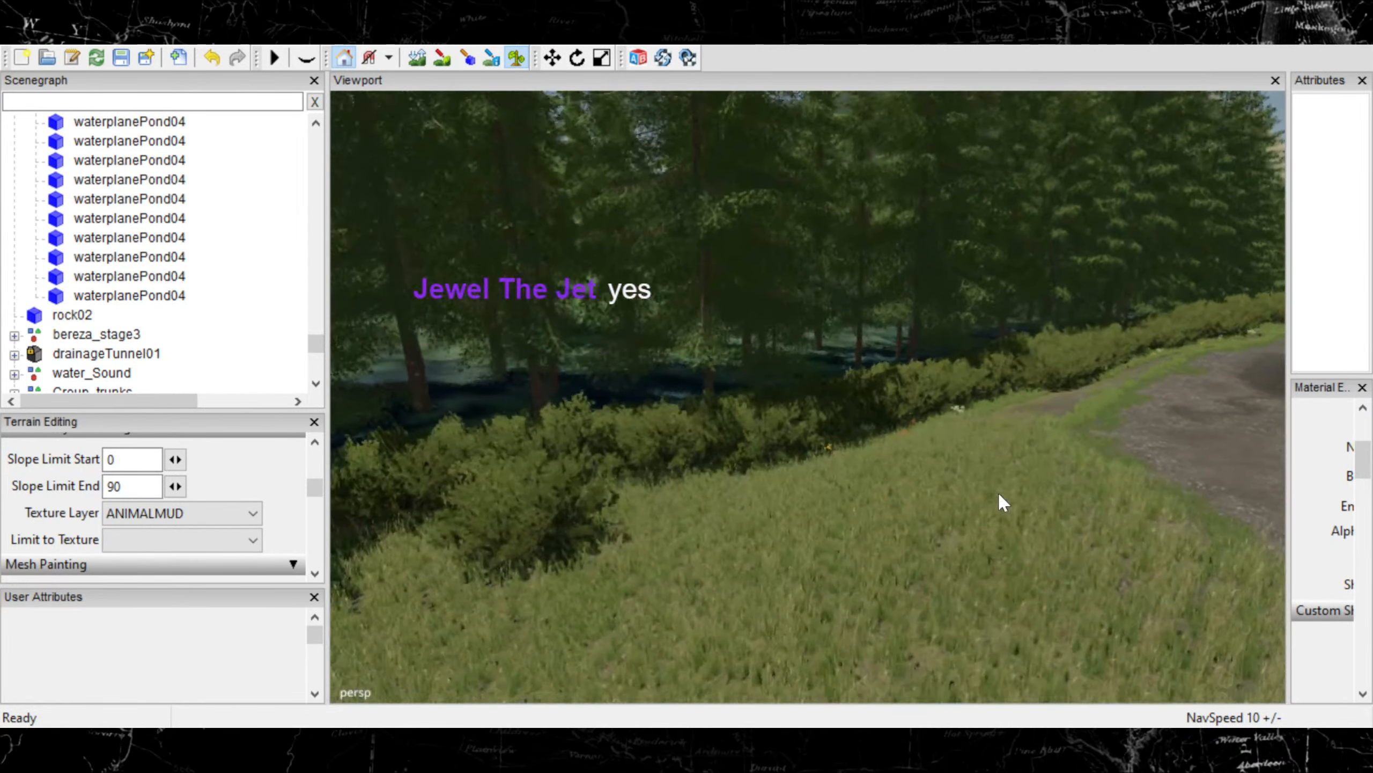
scroll(761, 600, up, 2)
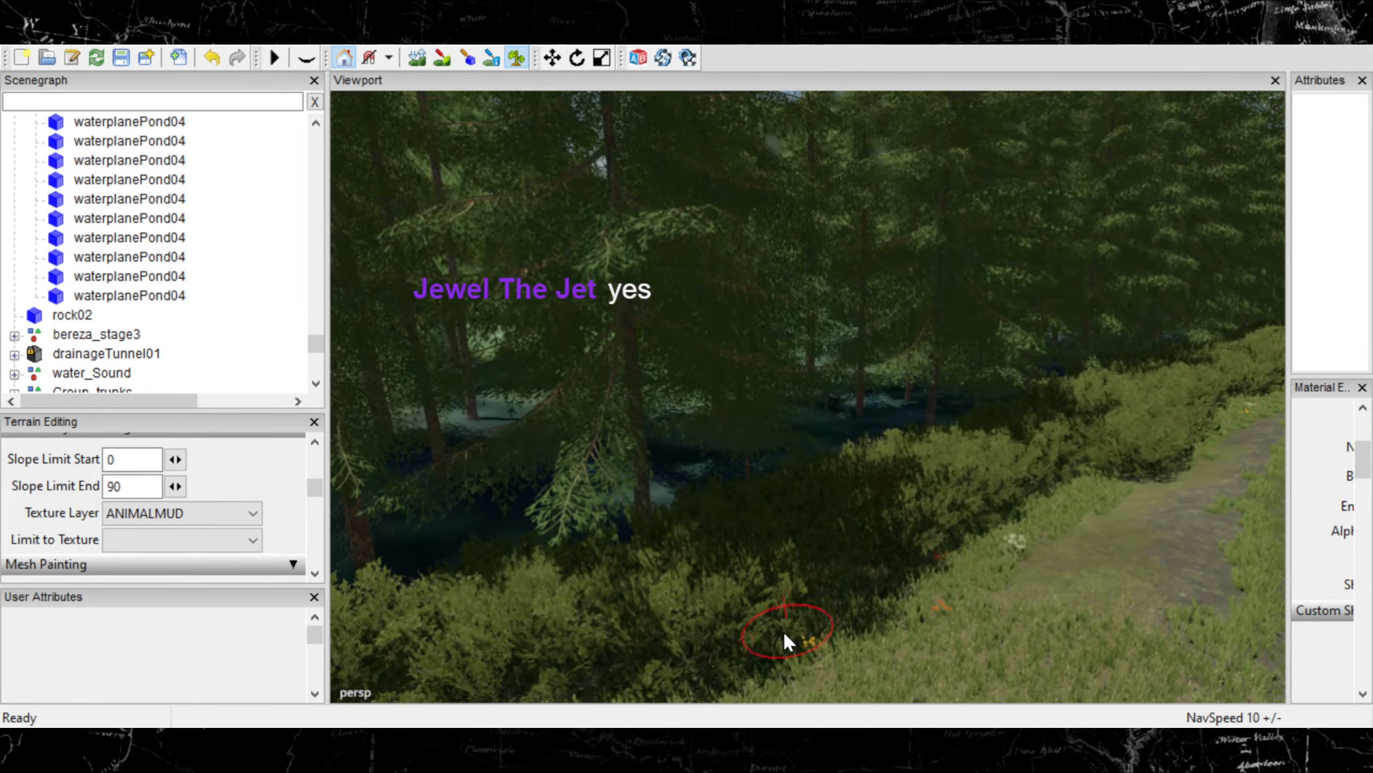
drag(783, 631, 714, 667)
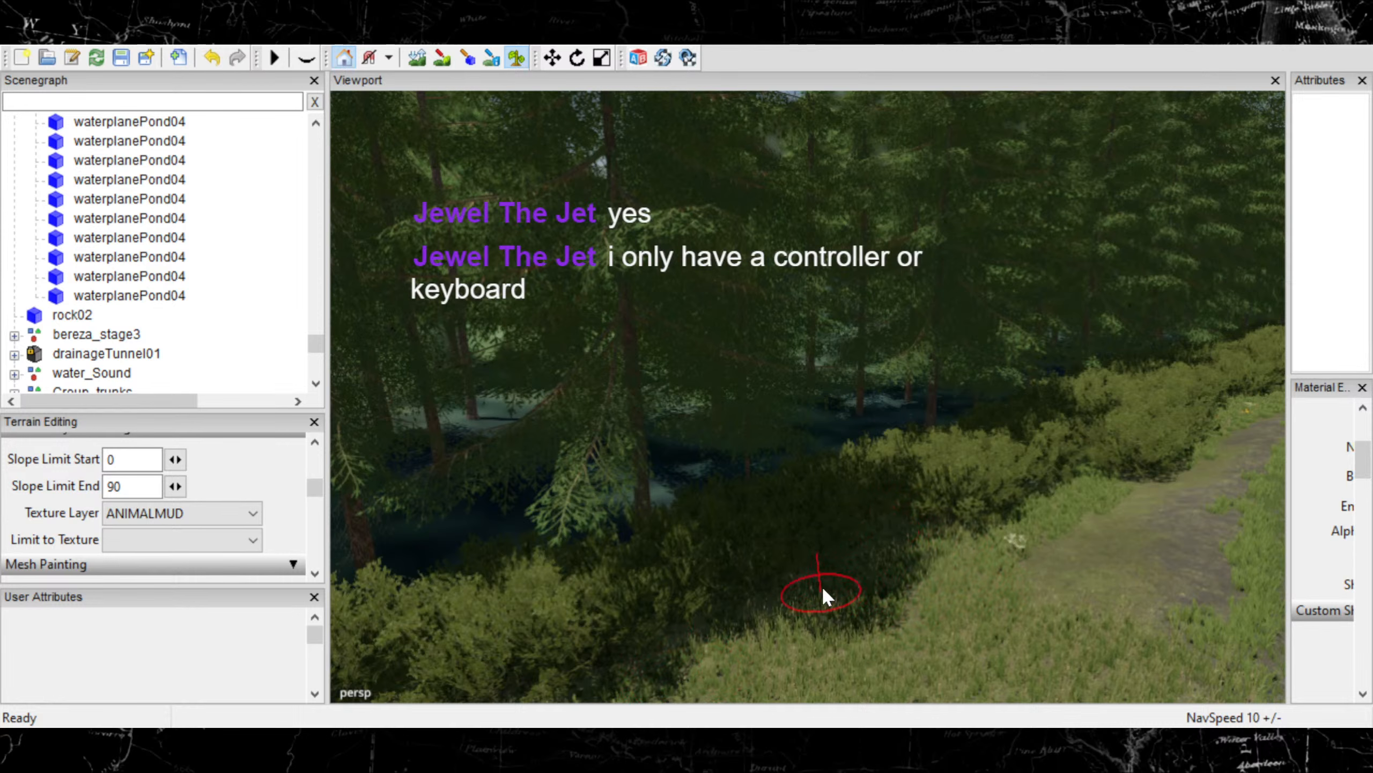
Paint grass over the white flowers and along the foot of the hedge on the next stretch of the roadside slope
mouse_move(717, 622)
alt+mouse_down()
mouse_move(804, 626)
mouse_move(910, 598)
alt+mouse_up()
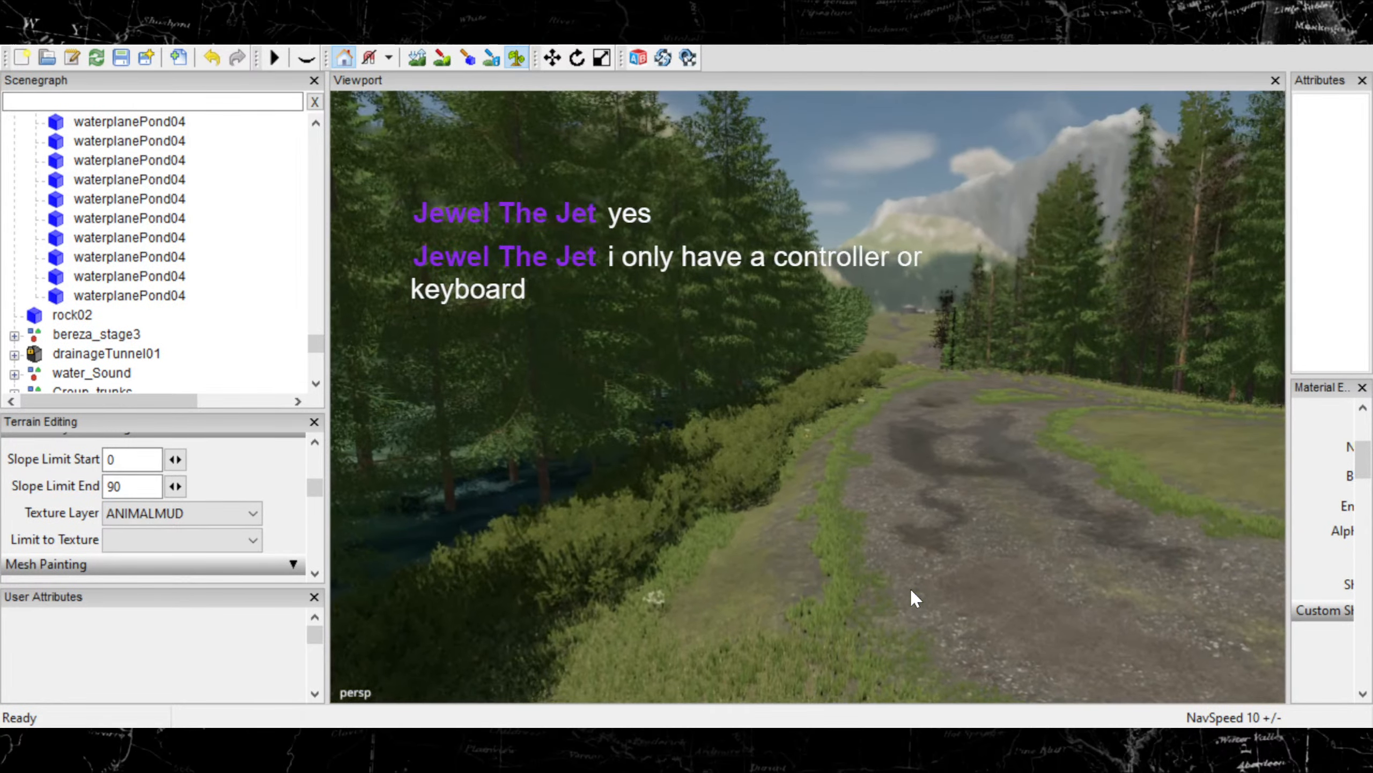
alt+drag(788, 641, 886, 570)
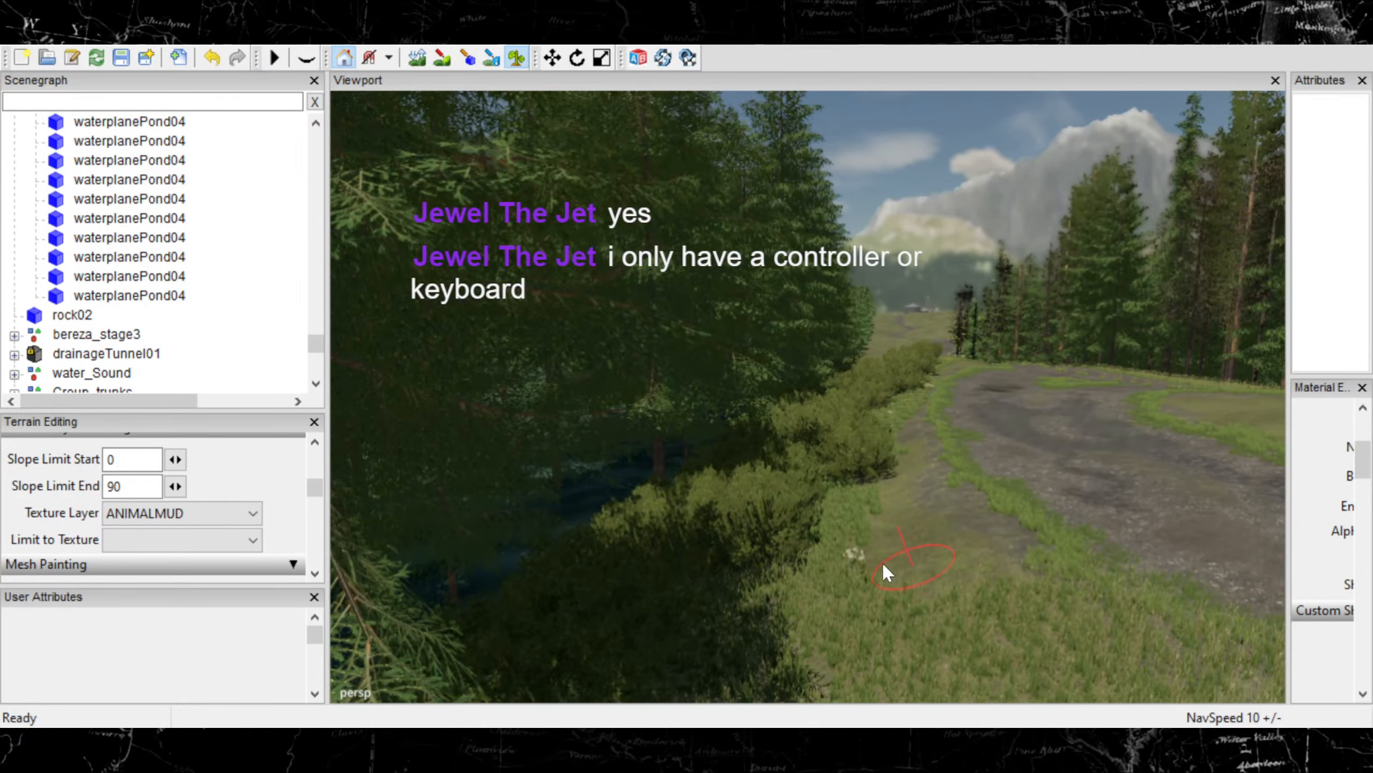
mouse_move(825, 605)
alt+mouse_down()
mouse_move(807, 638)
mouse_move(866, 584)
mouse_move(824, 580)
mouse_move(693, 617)
mouse_move(802, 571)
mouse_move(769, 570)
mouse_move(810, 604)
mouse_move(866, 548)
alt+mouse_up()
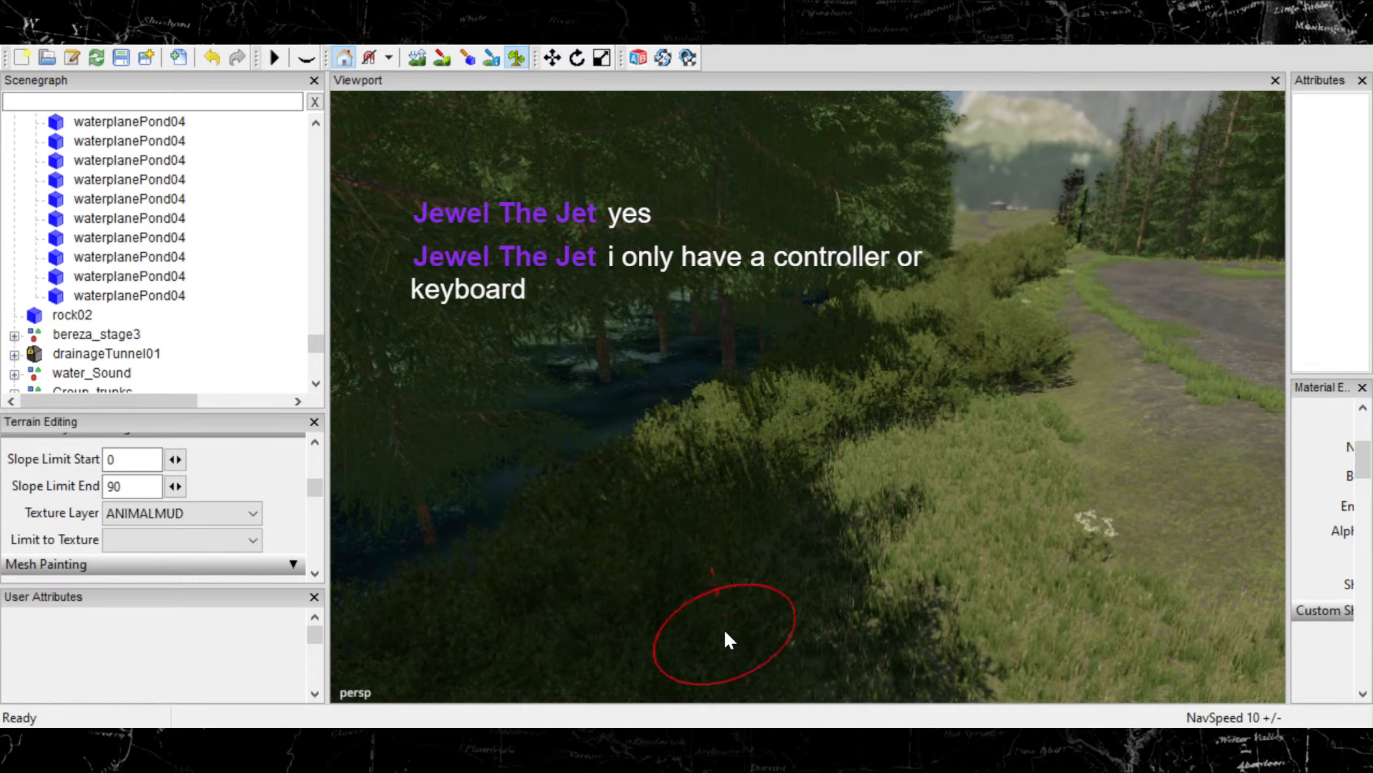
mouse_move(837, 578)
alt+middle_down()
mouse_move(872, 538)
mouse_move(855, 521)
alt+middle_up()
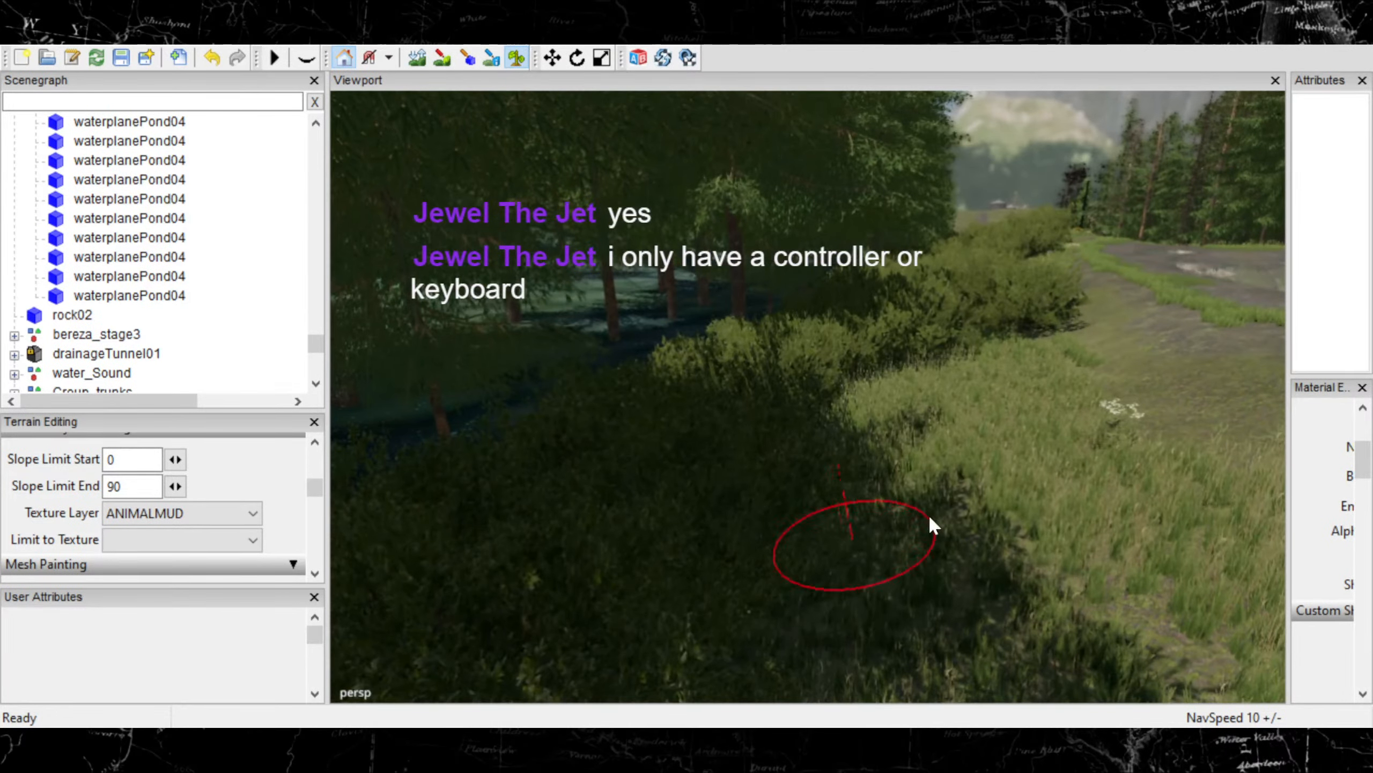
mouse_move(928, 514)
alt+right_down()
mouse_move(751, 576)
mouse_move(802, 555)
alt+right_up()
alt+drag(755, 565, 727, 605)
mouse_move(728, 605)
alt+middle_down()
mouse_move(796, 594)
mouse_move(757, 625)
mouse_move(775, 601)
mouse_move(817, 600)
mouse_move(809, 517)
alt+middle_up()
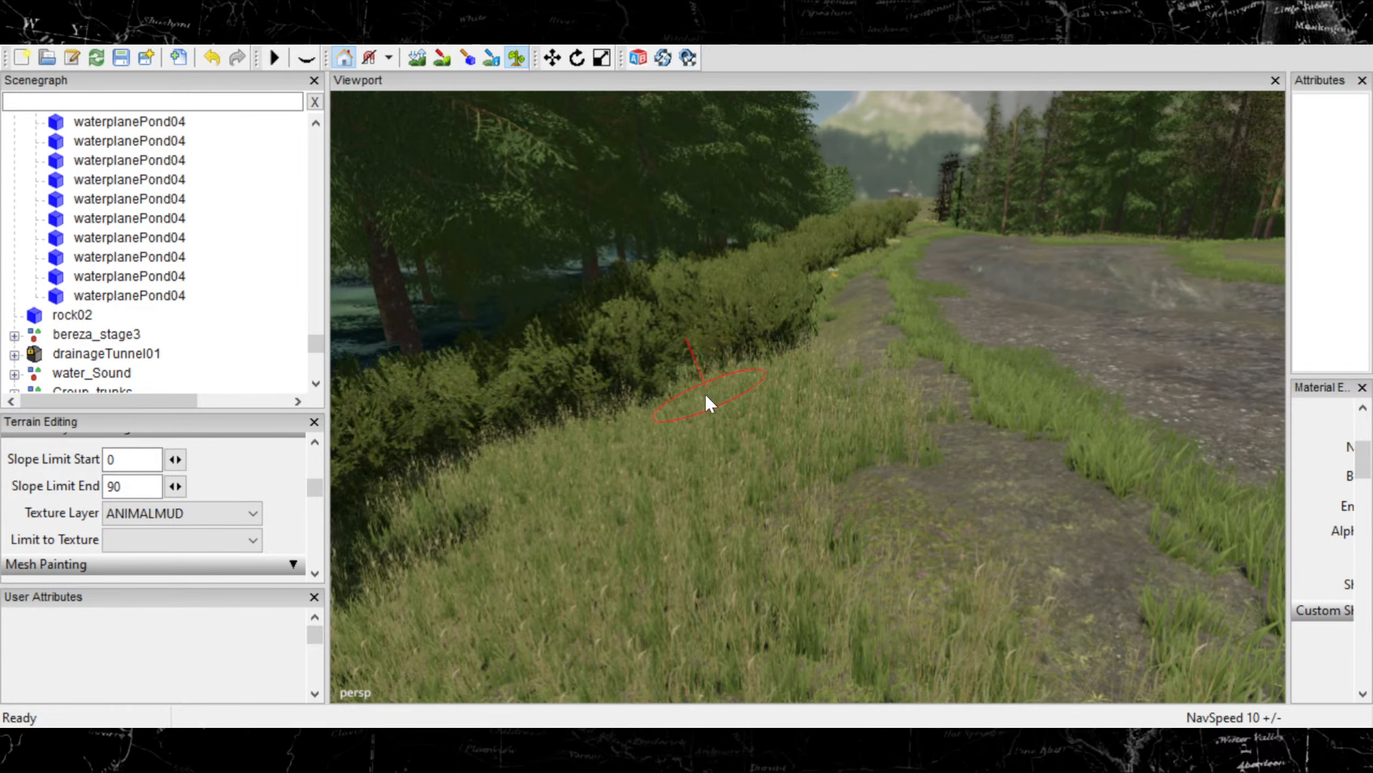
Paint grass over the bare ground along the verge between the hedge and the grass strip beside the gravel road
mouse_move(770, 470)
alt+middle_down()
mouse_move(726, 494)
mouse_move(772, 490)
mouse_move(836, 452)
alt+middle_up()
mouse_move(838, 453)
mouse_down()
mouse_move(949, 512)
mouse_move(925, 567)
mouse_up()
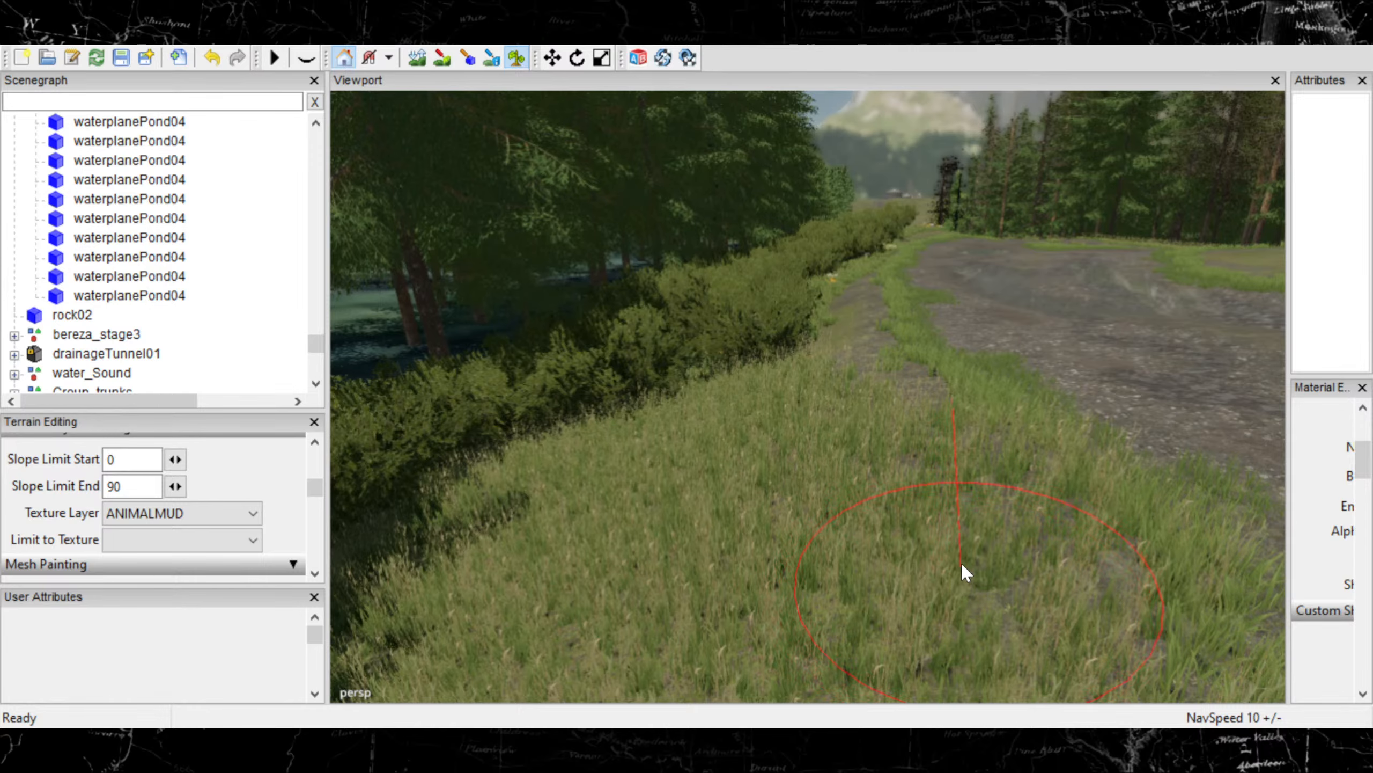
mouse_move(901, 539)
alt+middle_down()
mouse_move(543, 613)
mouse_move(914, 554)
mouse_move(822, 574)
alt+middle_up()
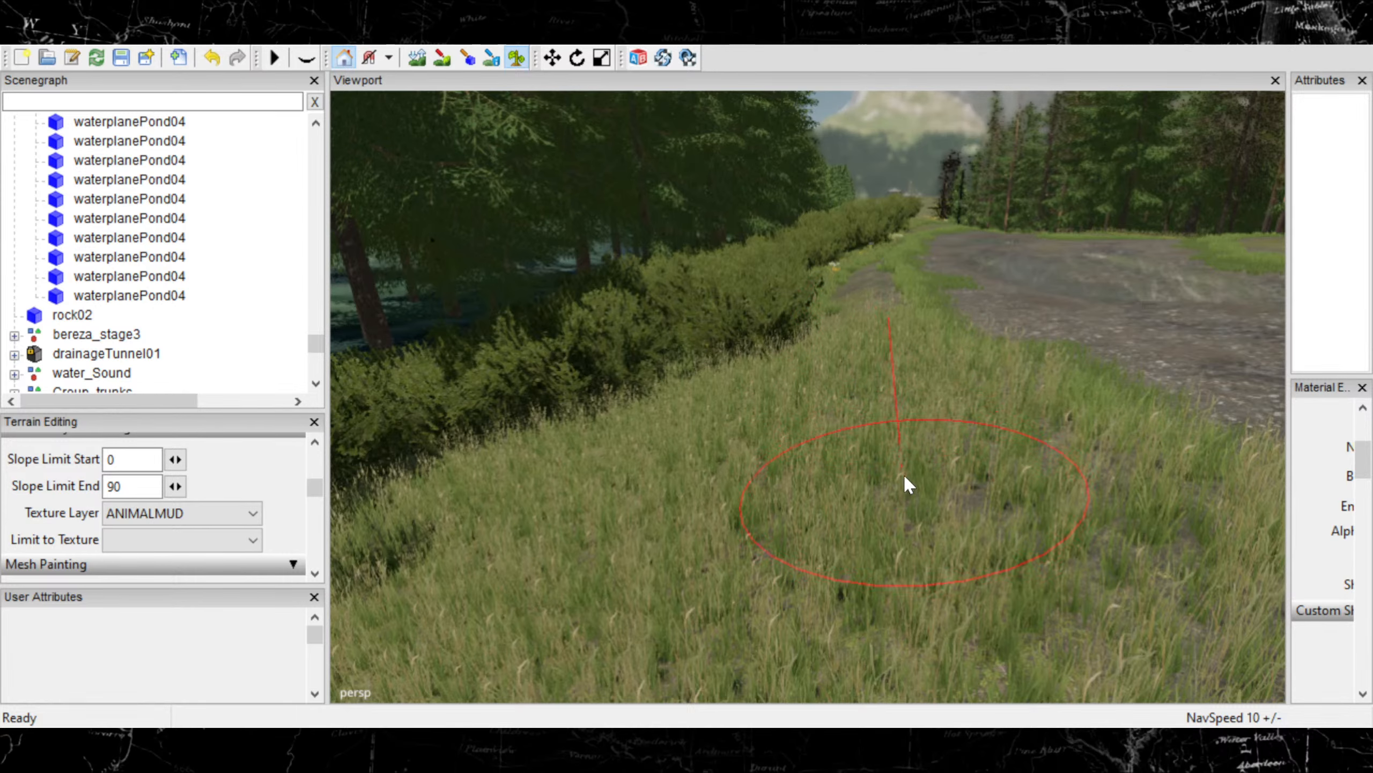
mouse_move(903, 473)
right_down()
mouse_move(886, 555)
mouse_move(938, 545)
right_up()
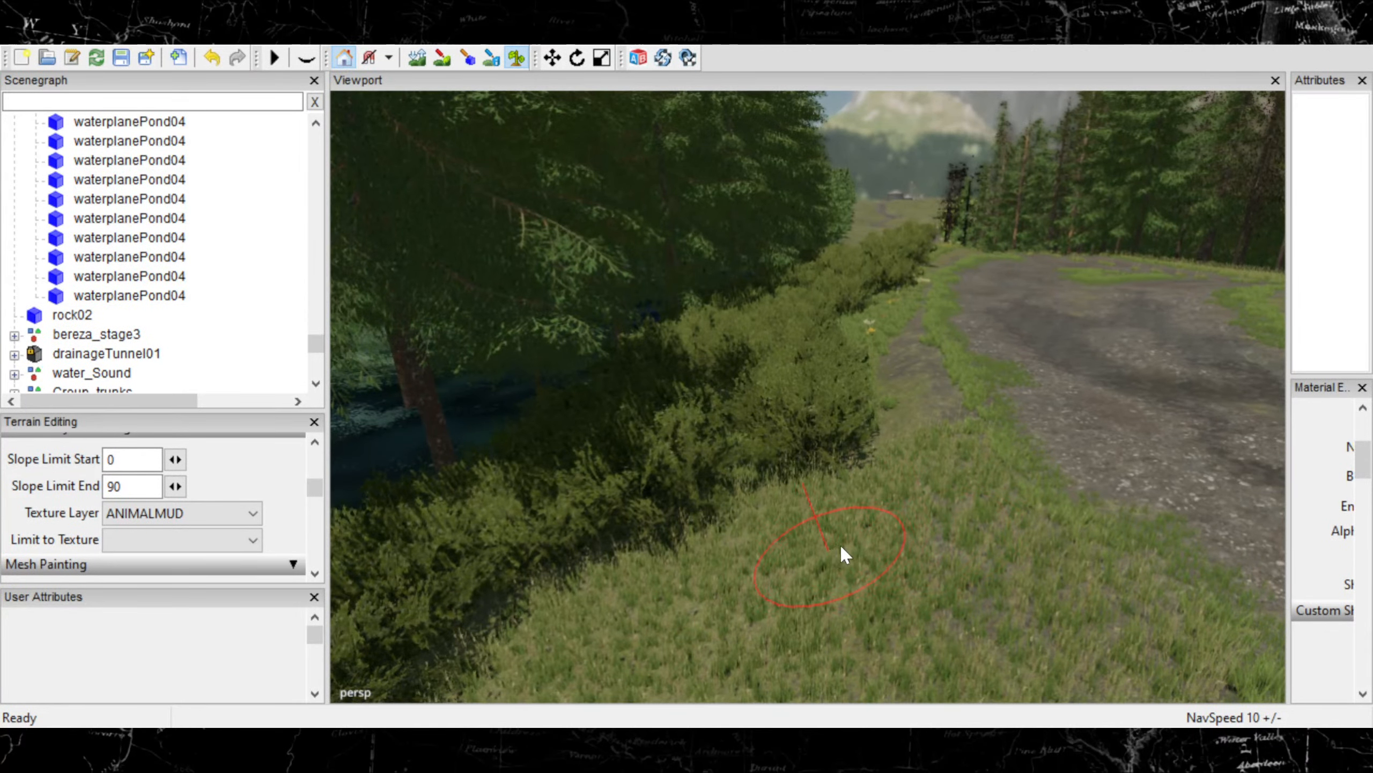
mouse_move(839, 543)
right_down()
mouse_move(901, 534)
mouse_move(910, 497)
right_up()
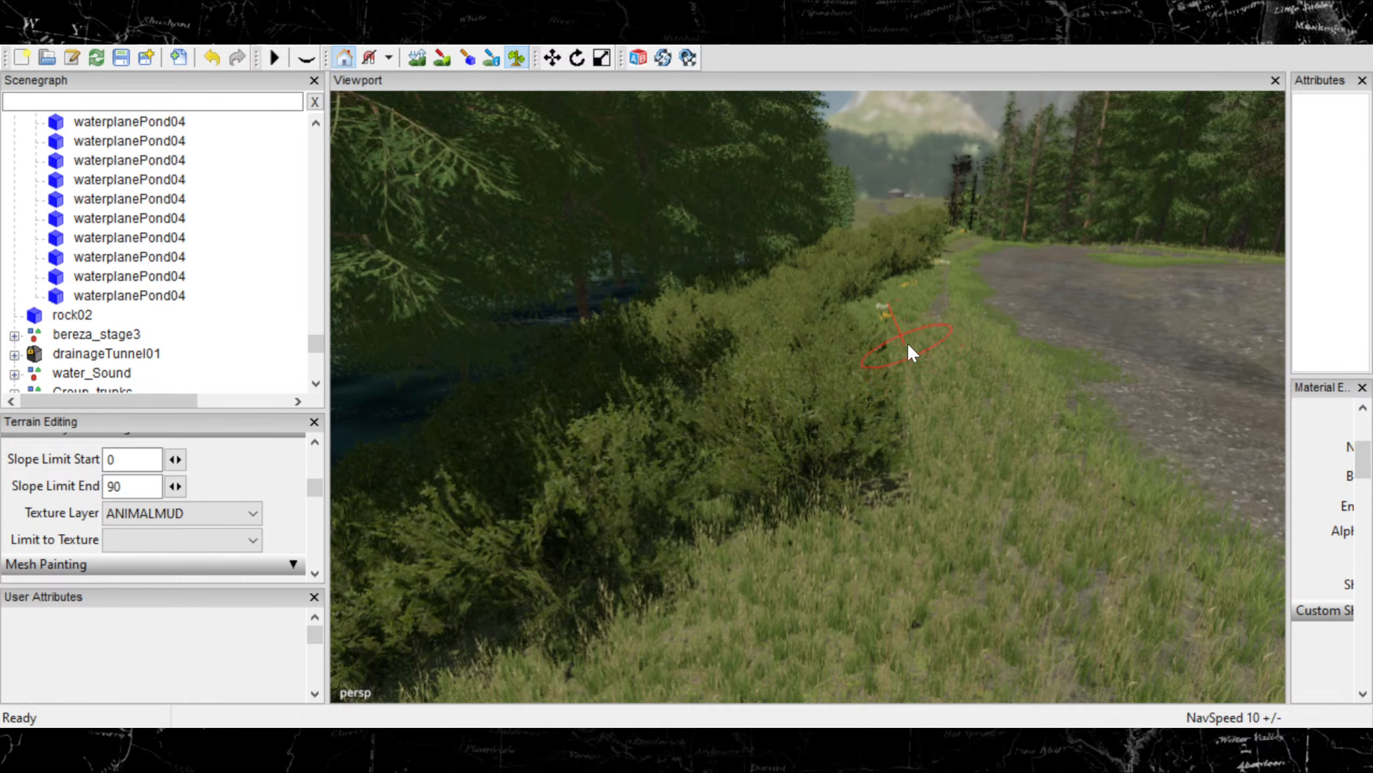
Replace the bush protruding onto the verge with grass, and clear the neighbouring hedge foliage to open a gap in the shade
right_drag(889, 365, 792, 486)
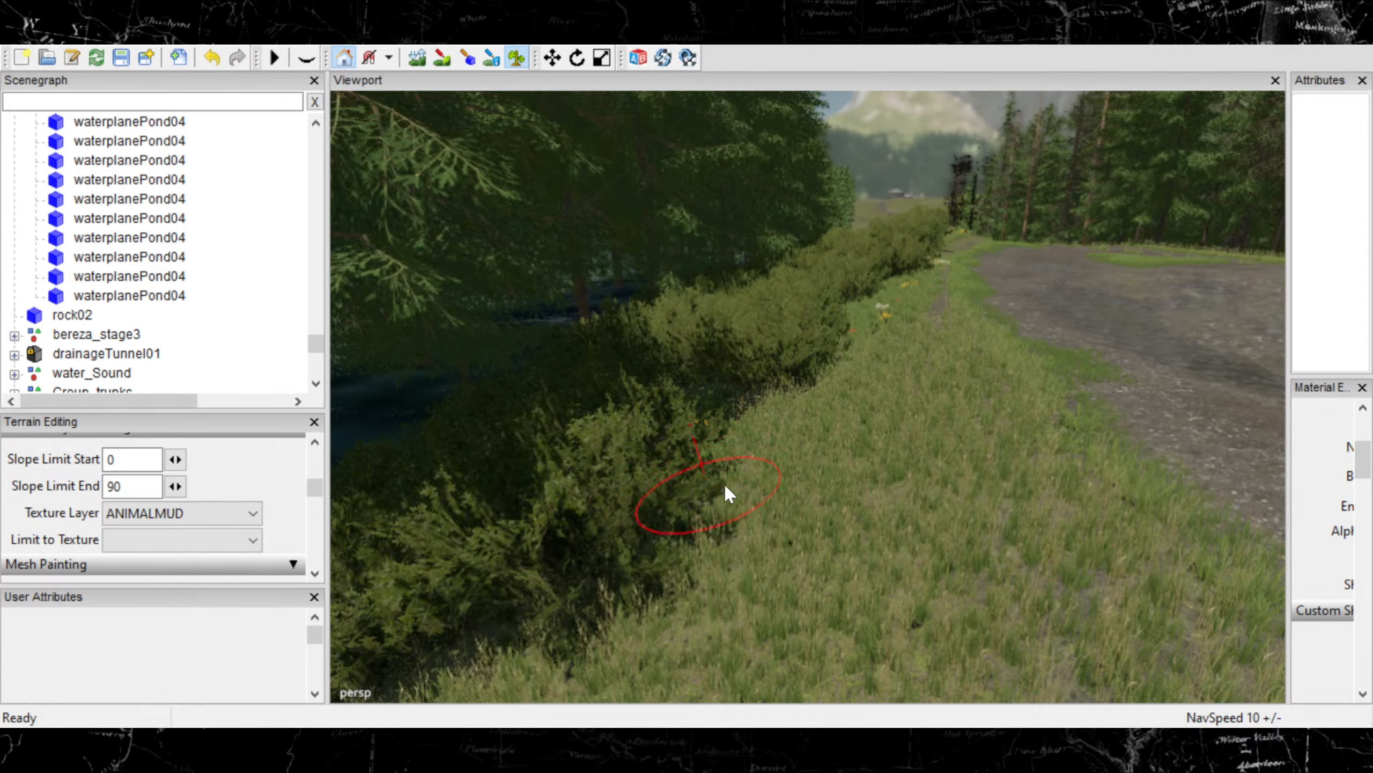
key(w)
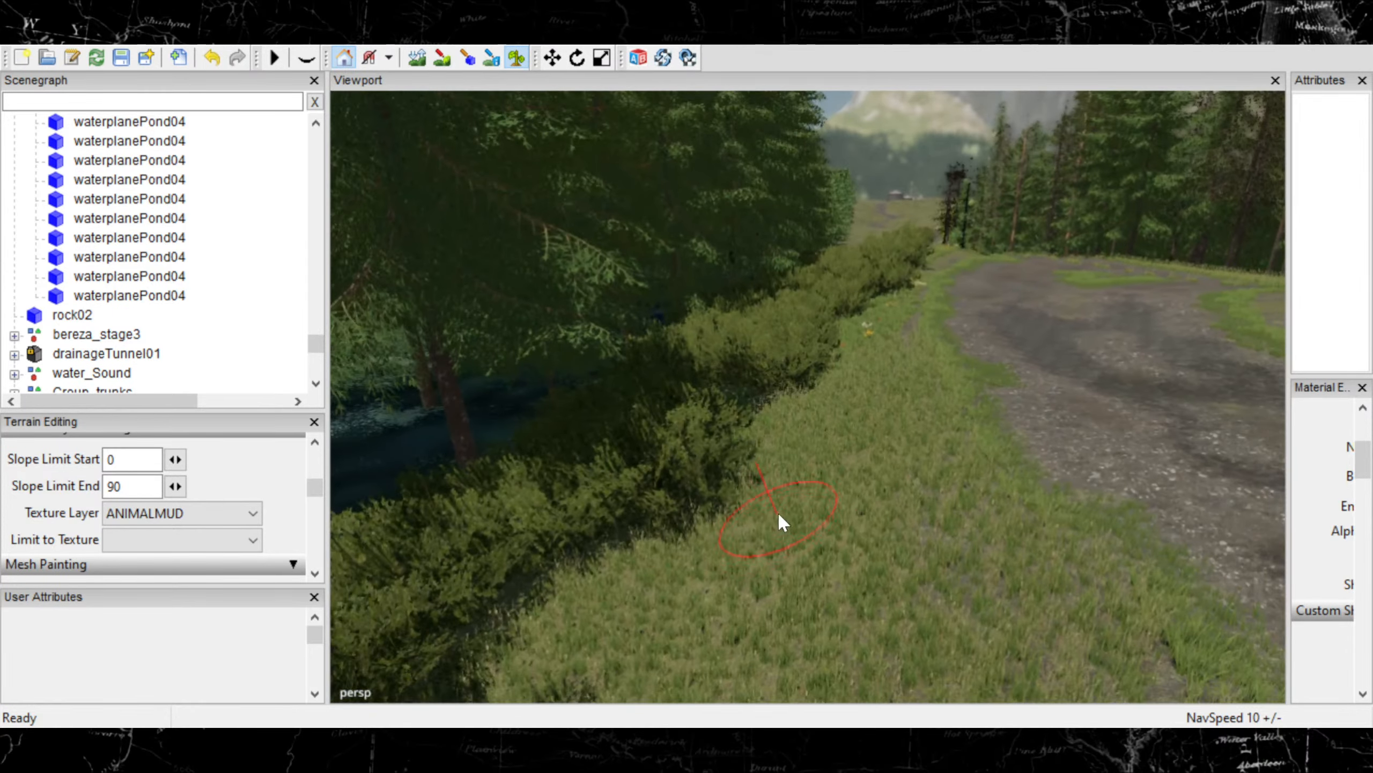
mouse_move(777, 512)
alt+middle_down()
mouse_move(901, 478)
mouse_move(856, 459)
mouse_move(844, 494)
alt+middle_up()
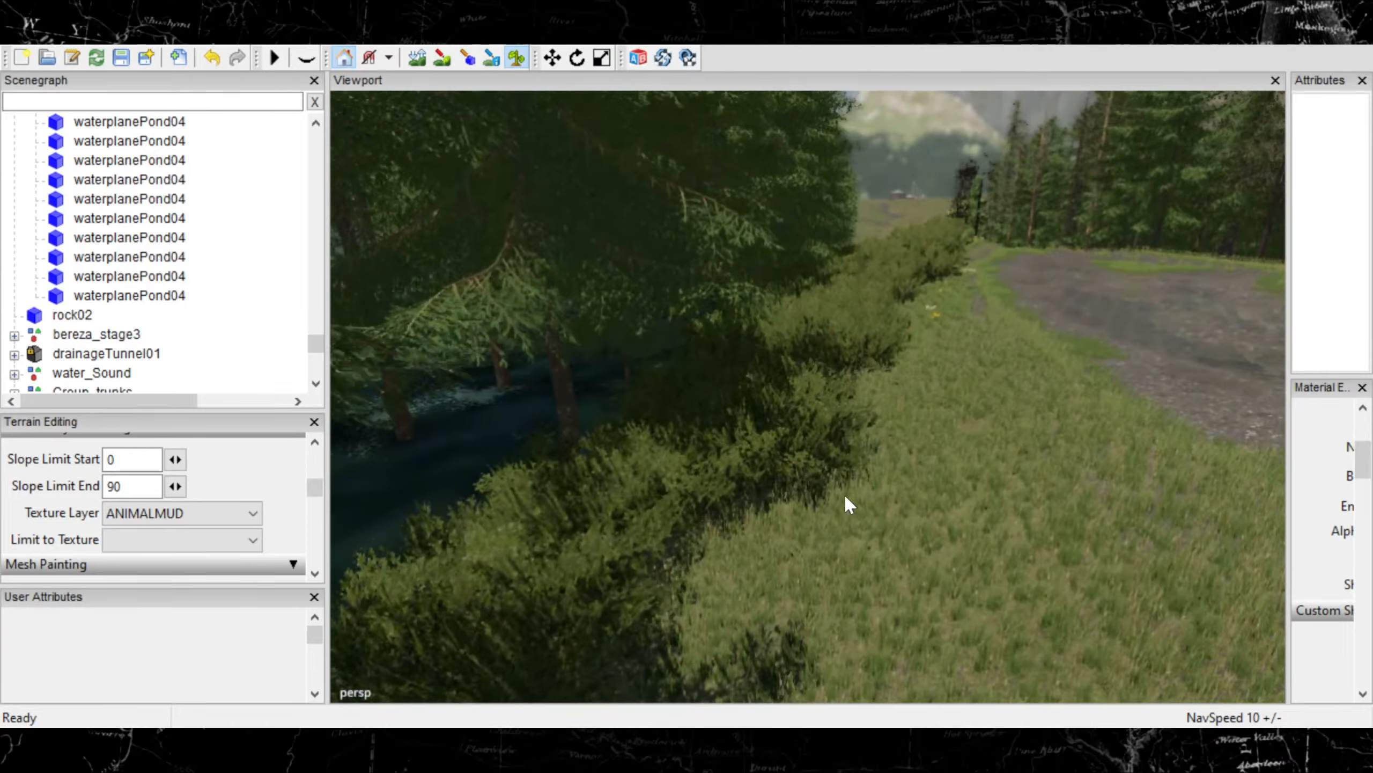
scroll(753, 498, up, 5)
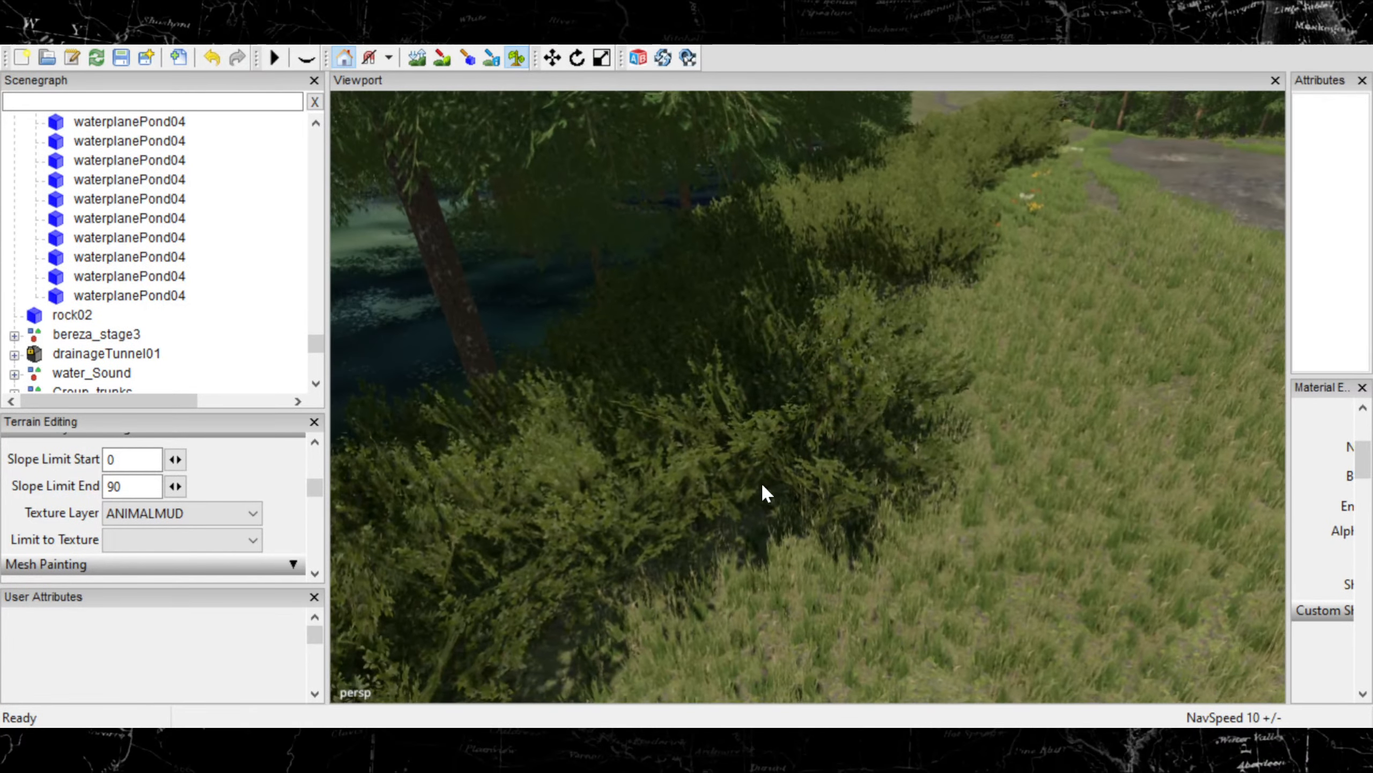
scroll(762, 482, down, 2)
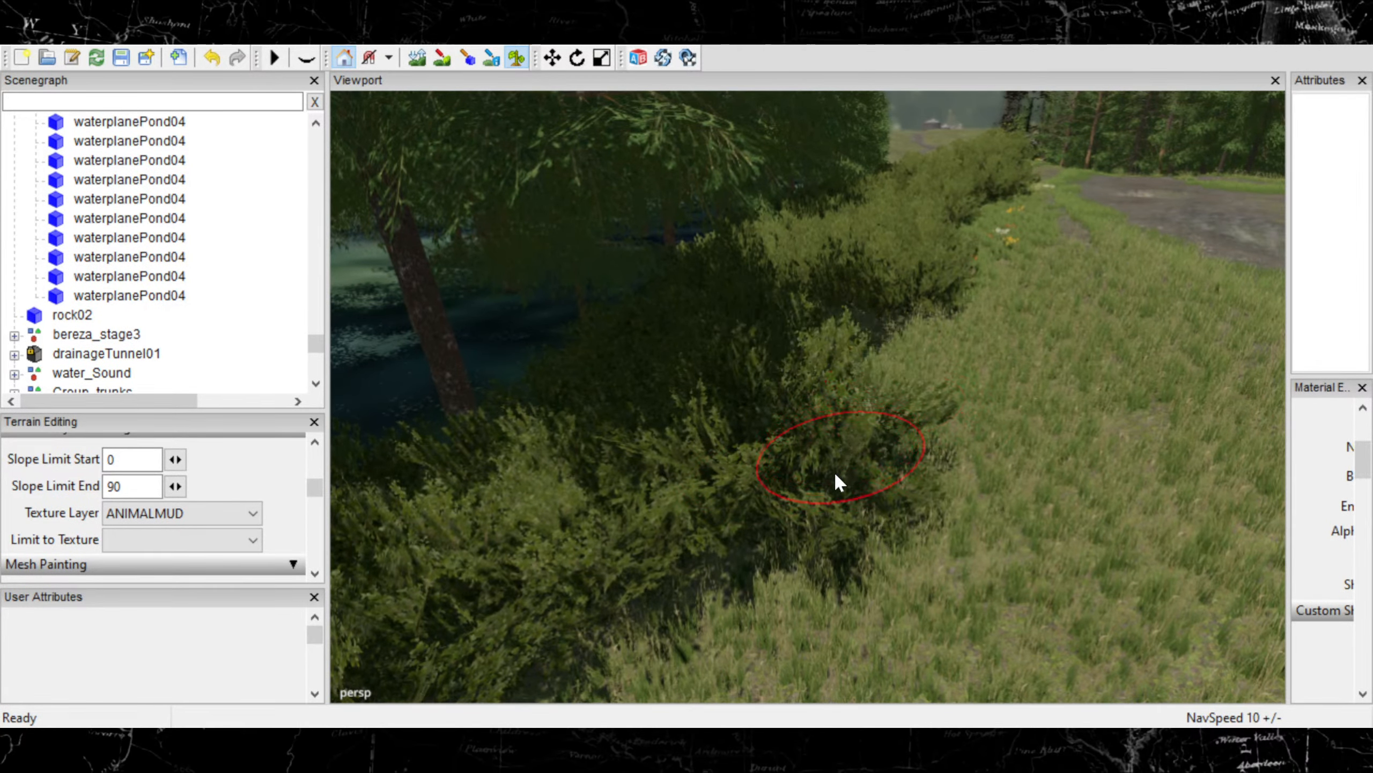
mouse_move(835, 475)
right_down()
mouse_move(841, 448)
mouse_move(805, 401)
mouse_move(730, 557)
mouse_move(751, 412)
right_up()
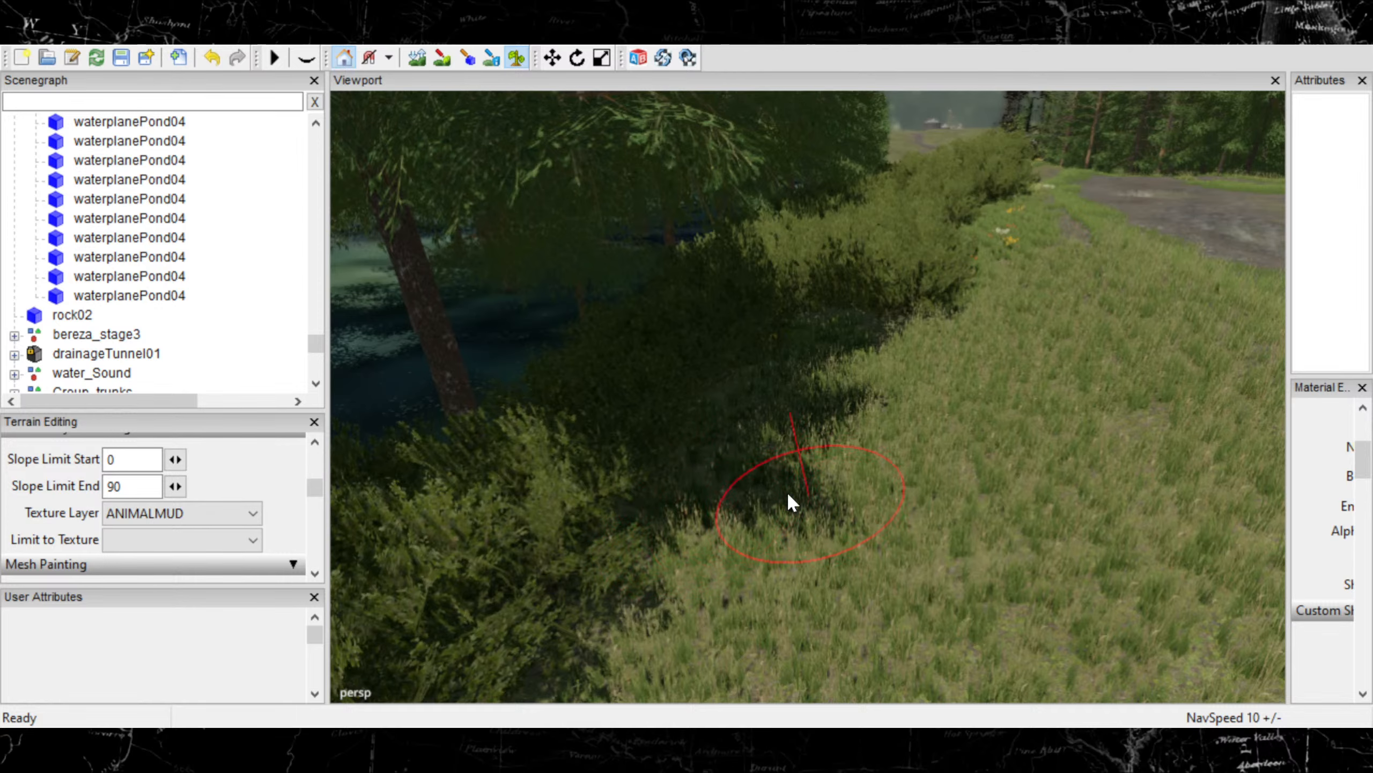
scroll(811, 481, up, 2)
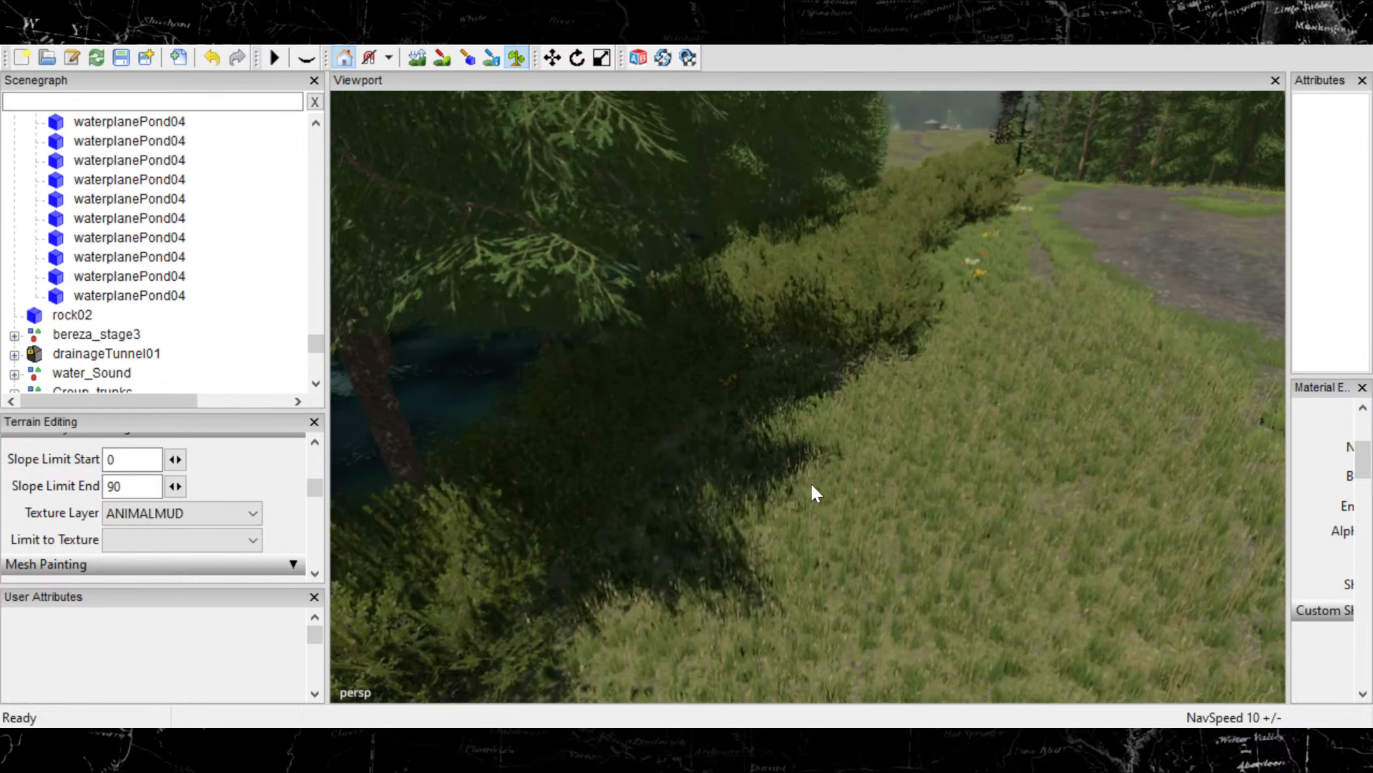
alt+drag(751, 426, 745, 440)
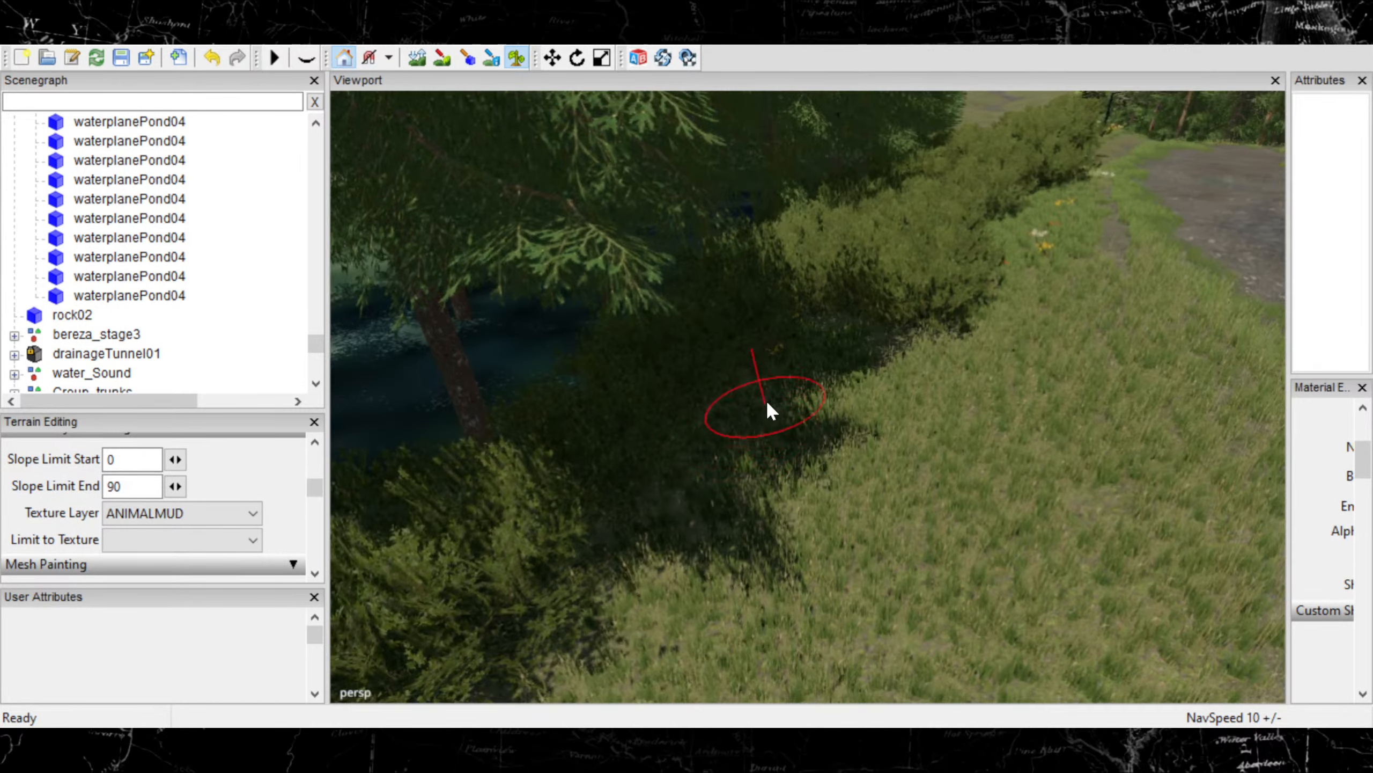
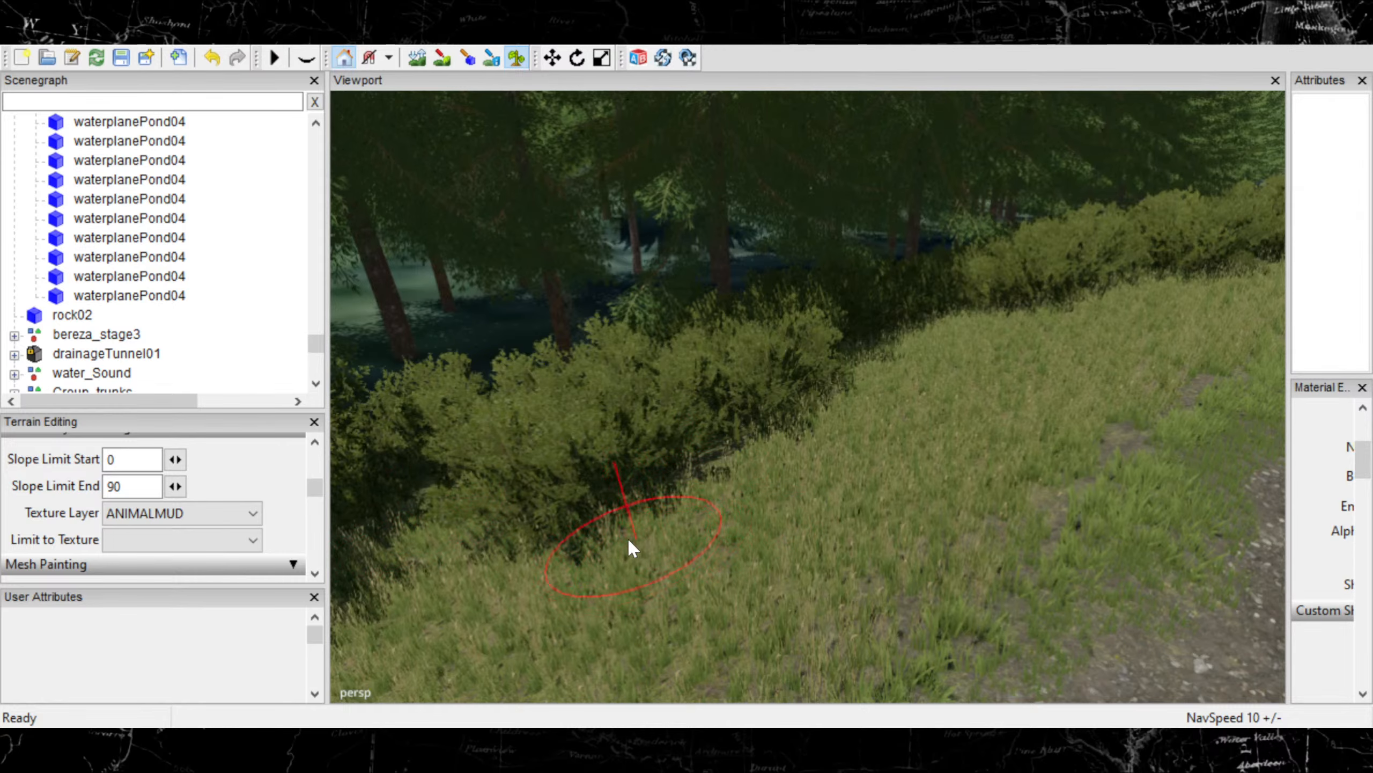
Paint grass over the small bush in the shaded gap just beyond the large hedge bush
mouse_move(628, 540)
alt+middle_down()
mouse_move(719, 541)
mouse_move(865, 483)
mouse_move(835, 540)
alt+middle_up()
alt+drag(835, 540, 865, 572)
scroll(865, 572, up, 3)
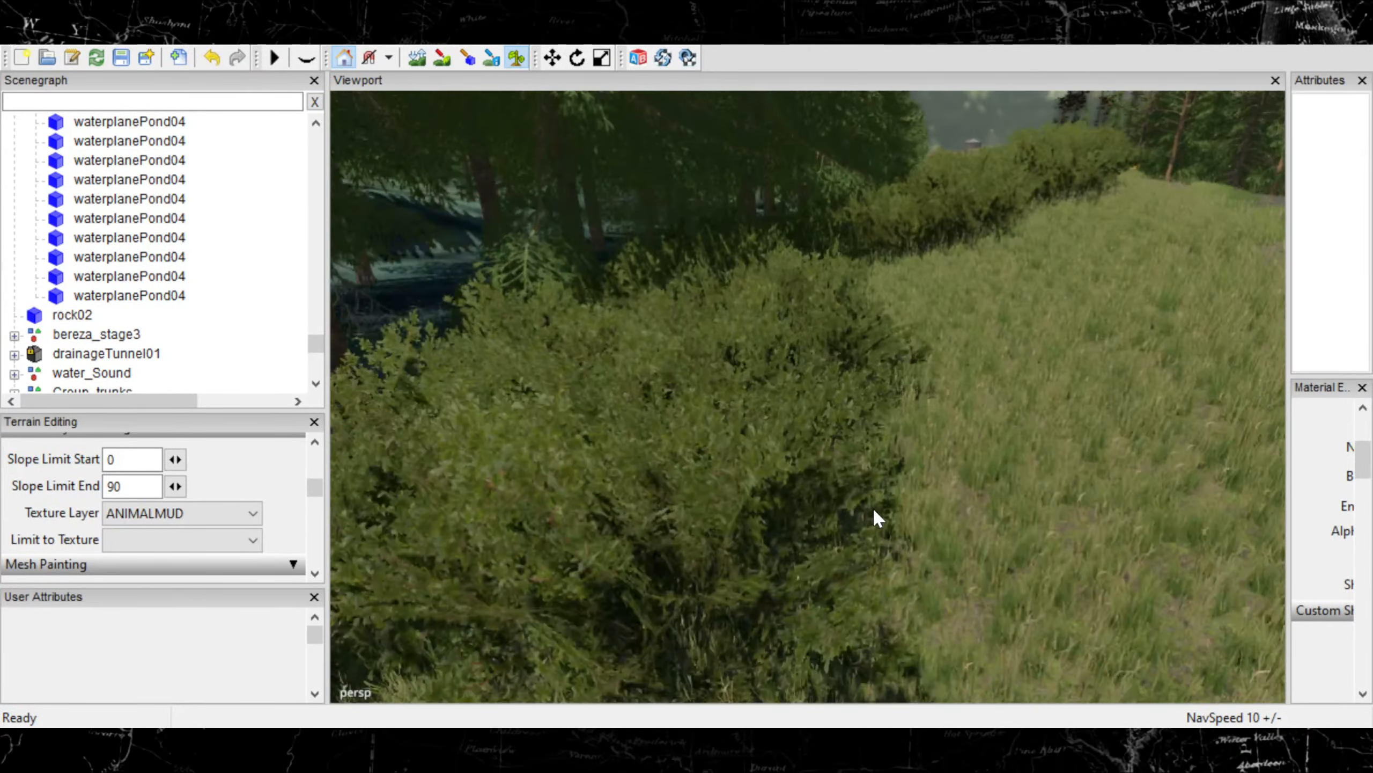
mouse_move(874, 507)
alt+middle_down()
mouse_move(796, 533)
mouse_move(811, 544)
alt+middle_up()
mouse_move(811, 544)
alt+mouse_down()
mouse_move(699, 537)
mouse_move(824, 459)
mouse_move(807, 479)
alt+mouse_up()
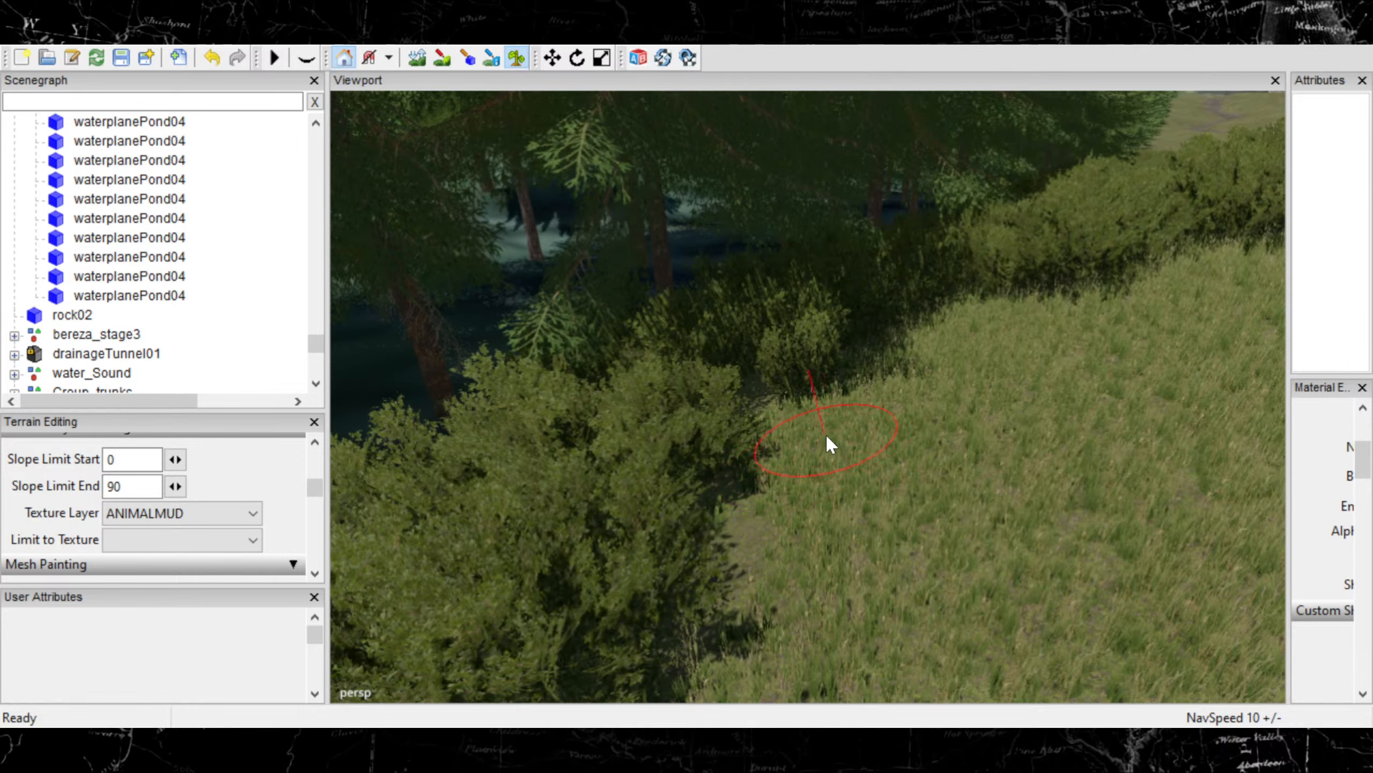
right_click(843, 391)
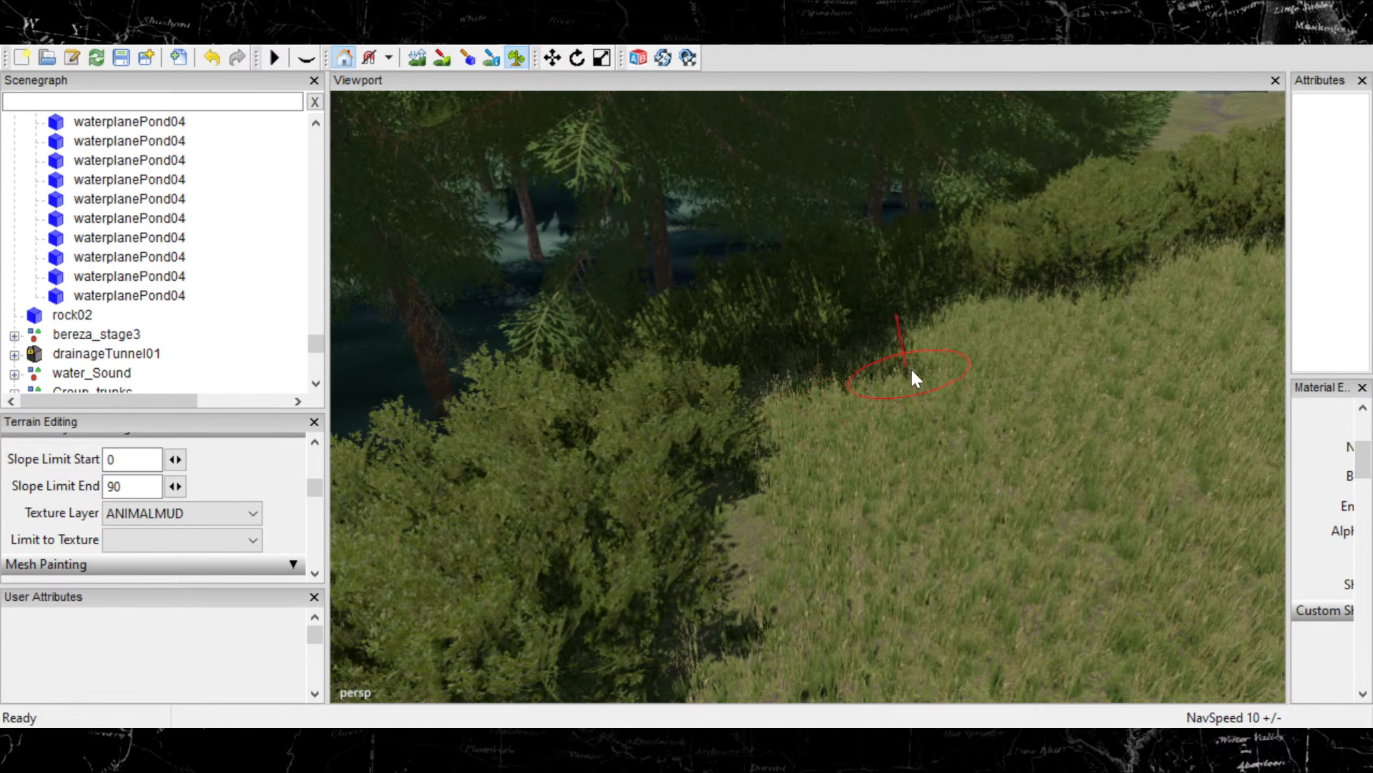
Replace the bush protruding onto the roadside slope, near the white and orange flowers by the road bend, with grass
mouse_move(936, 351)
alt+mouse_down()
mouse_move(844, 485)
mouse_move(852, 500)
alt+mouse_up()
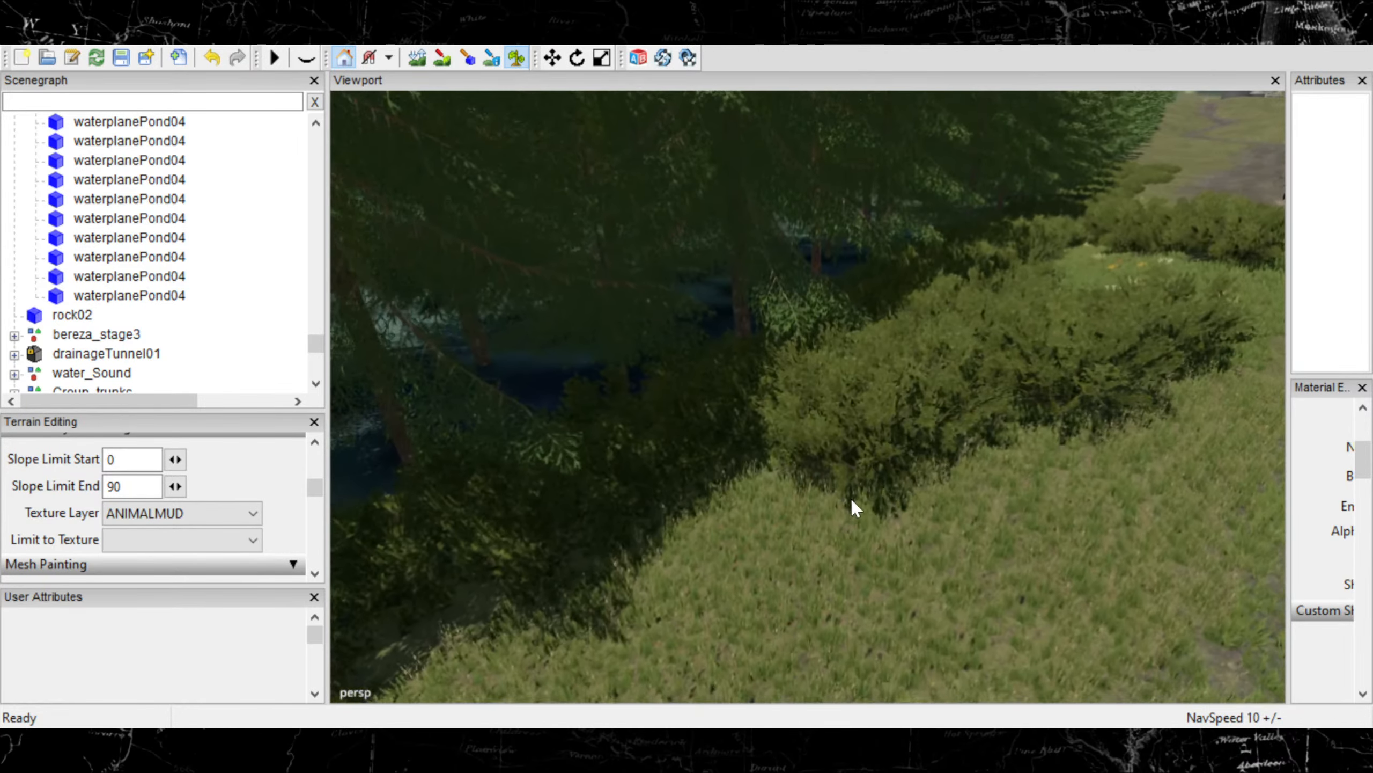
alt+middle_drag(851, 499, 889, 489)
alt+middle_drag(985, 446, 779, 589)
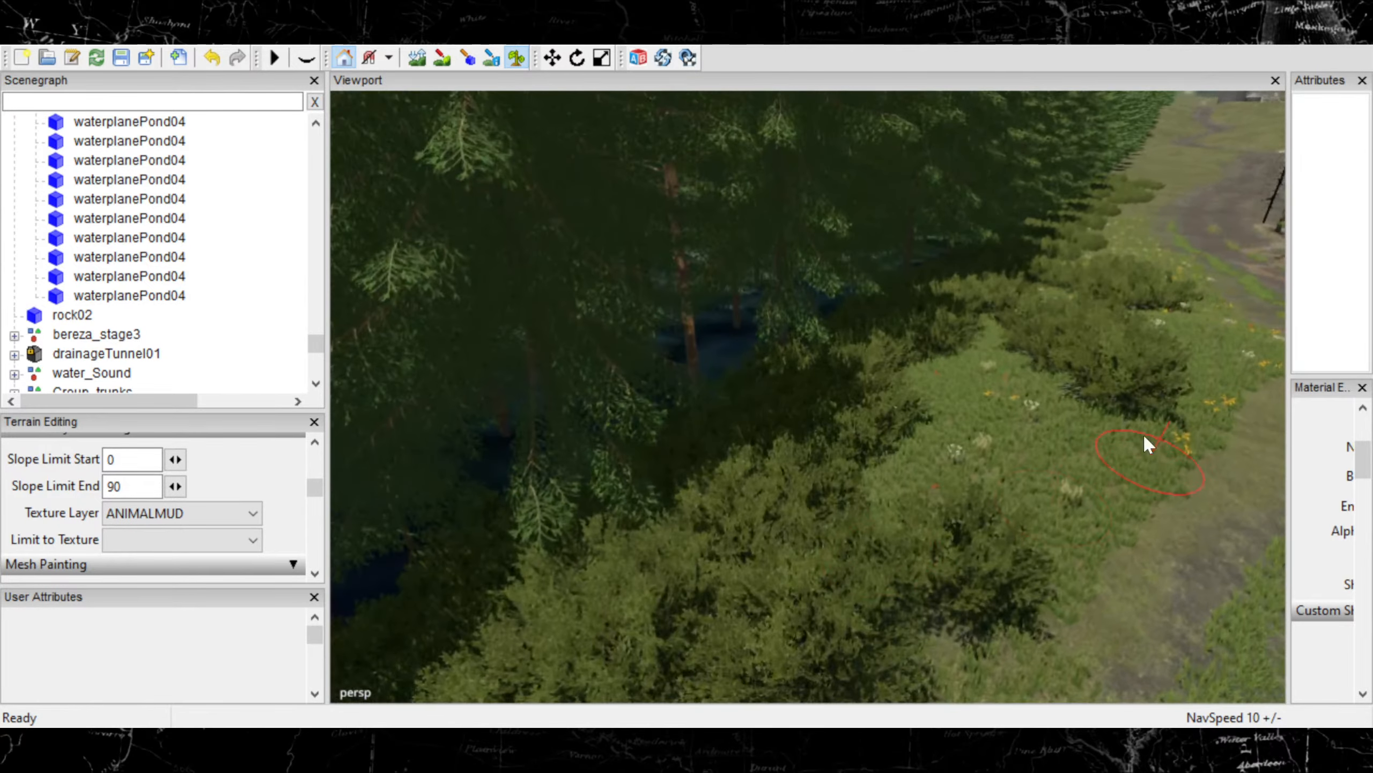
mouse_move(1144, 434)
alt+middle_down()
mouse_move(1058, 466)
mouse_move(692, 524)
mouse_move(512, 531)
alt+middle_up()
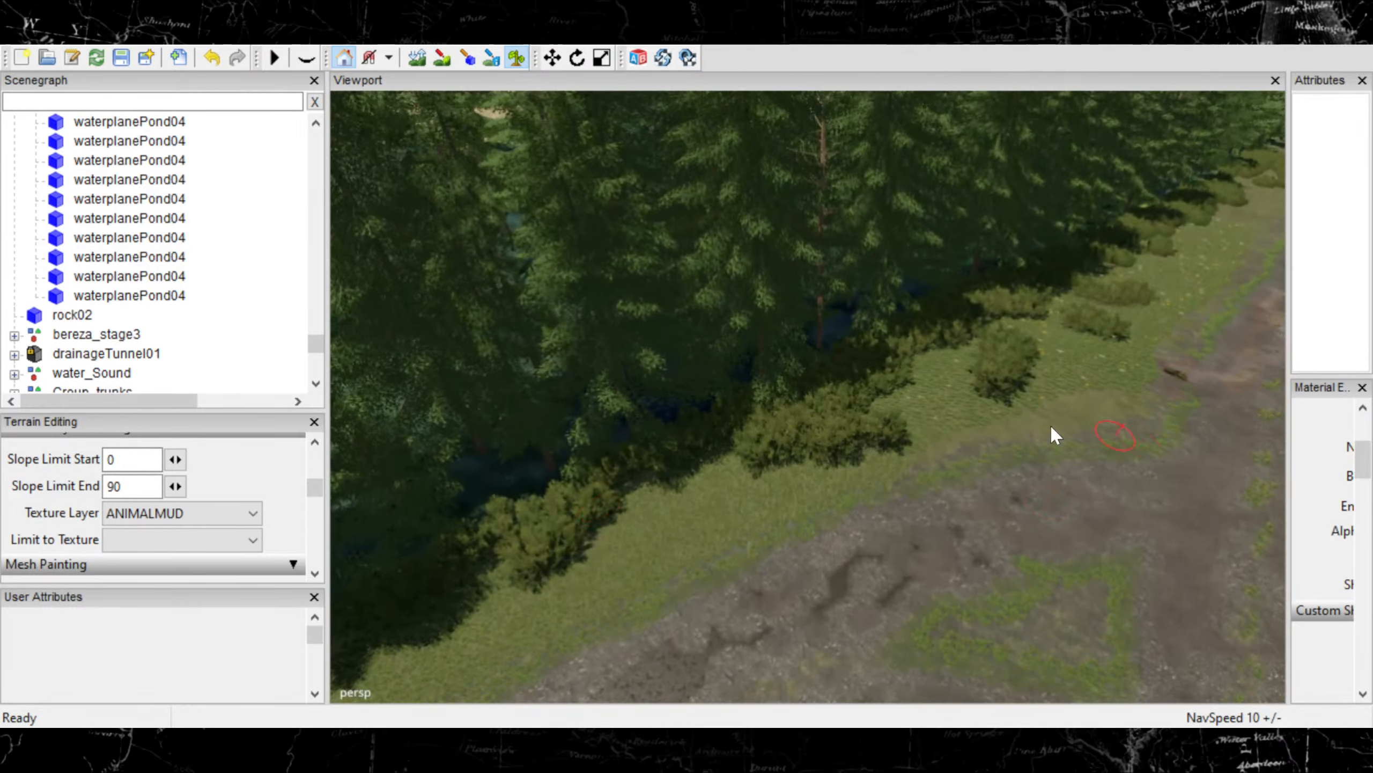
mouse_move(1053, 433)
alt+mouse_down()
mouse_move(745, 427)
mouse_move(528, 377)
mouse_move(308, 362)
mouse_move(1021, 527)
mouse_move(1058, 463)
mouse_move(791, 509)
mouse_move(1123, 435)
mouse_move(1165, 398)
alt+mouse_up()
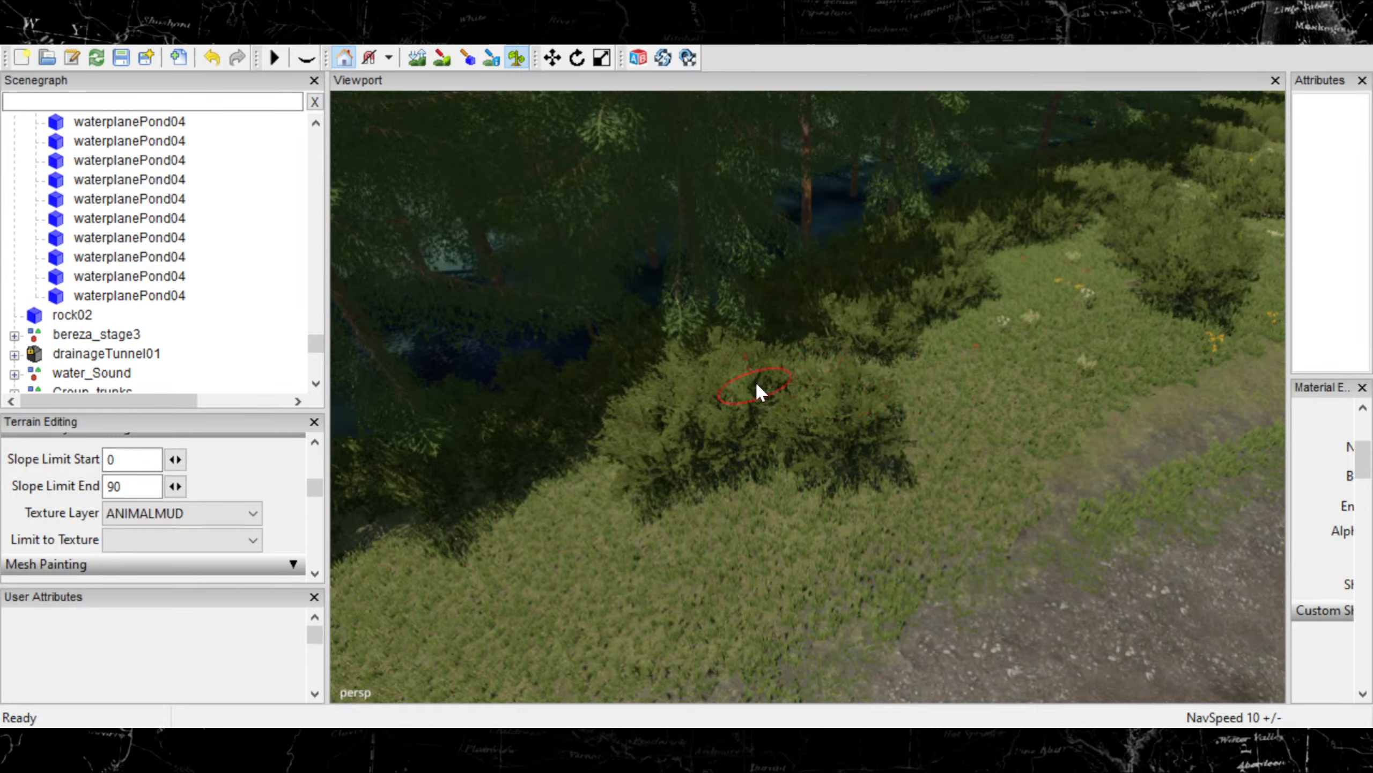
mouse_move(729, 402)
mouse_down()
mouse_move(729, 420)
mouse_move(849, 481)
mouse_move(861, 428)
mouse_move(696, 441)
mouse_up()
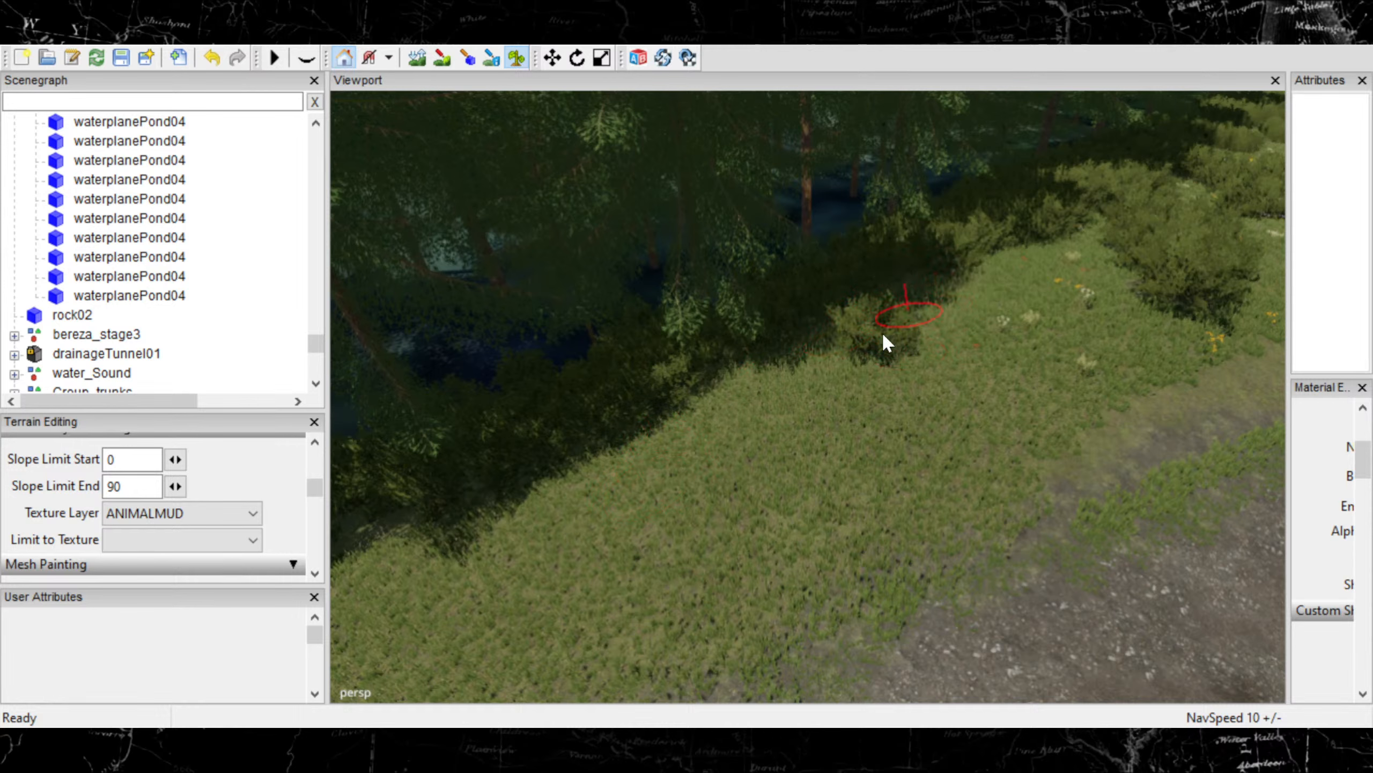
Look over the thinned roadside hedge, the verges and the forest road junction from above
alt+drag(880, 396, 786, 459)
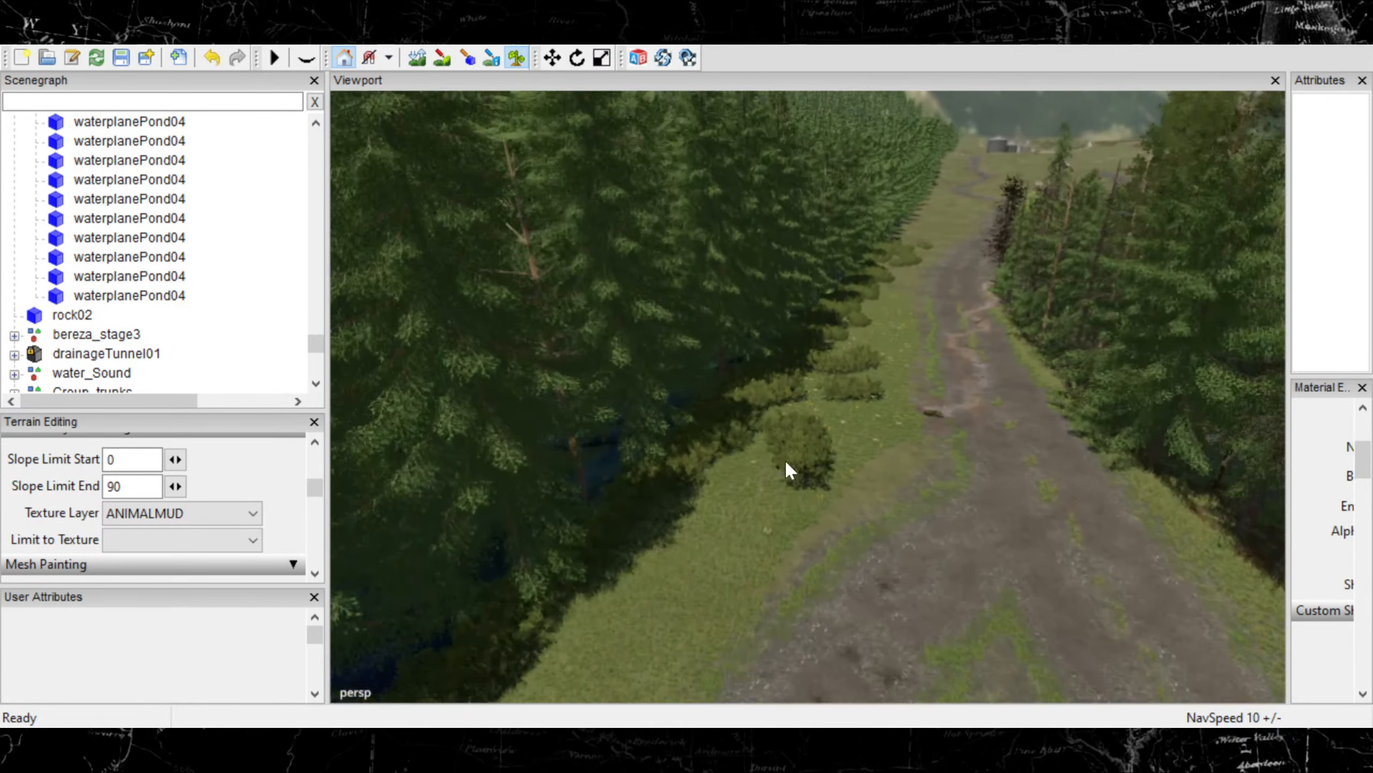
scroll(785, 460, down, 5)
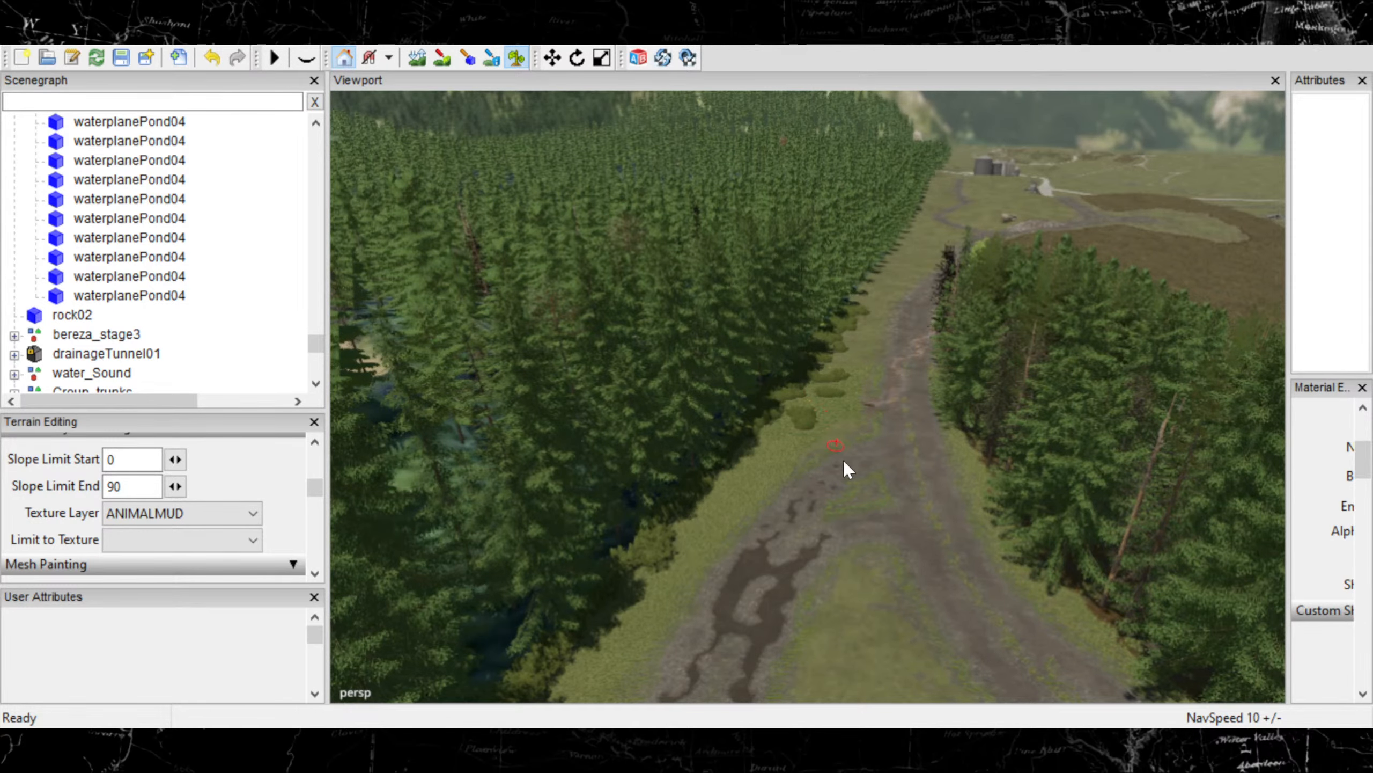
scroll(844, 461, up, 5)
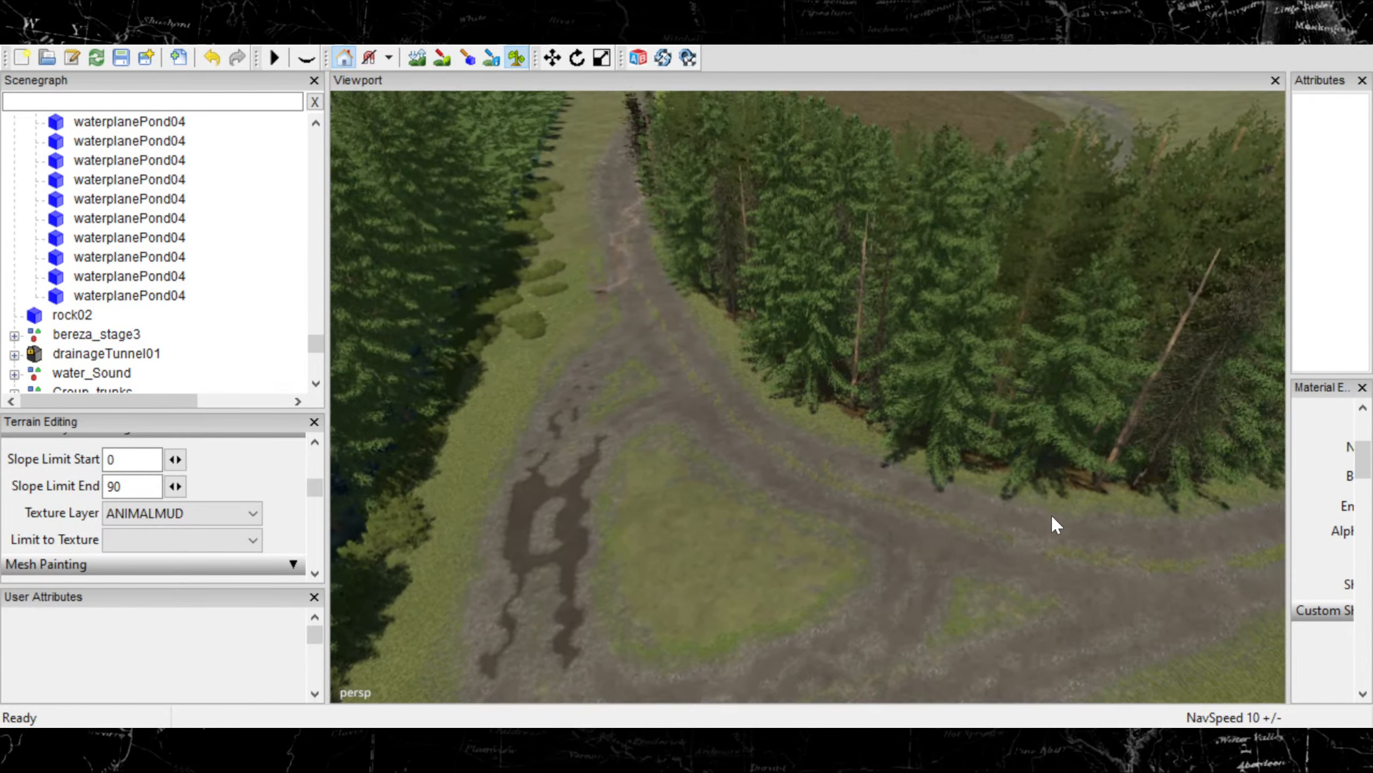
mouse_move(1052, 515)
alt+mouse_down()
mouse_move(1102, 511)
mouse_move(902, 501)
alt+mouse_up()
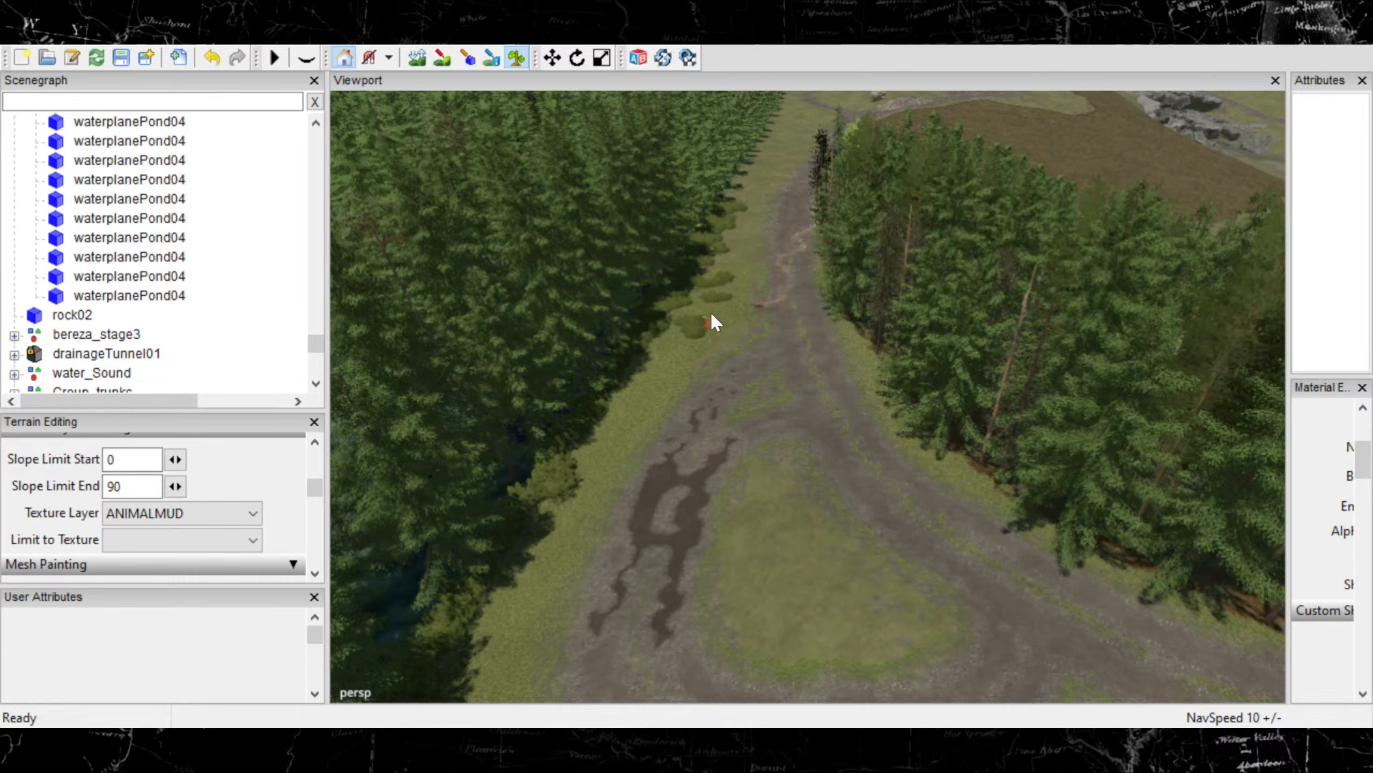
mouse_move(725, 262)
alt+mouse_down()
mouse_move(753, 209)
mouse_move(1046, 272)
mouse_move(1091, 266)
mouse_move(767, 319)
mouse_move(736, 279)
alt+mouse_up()
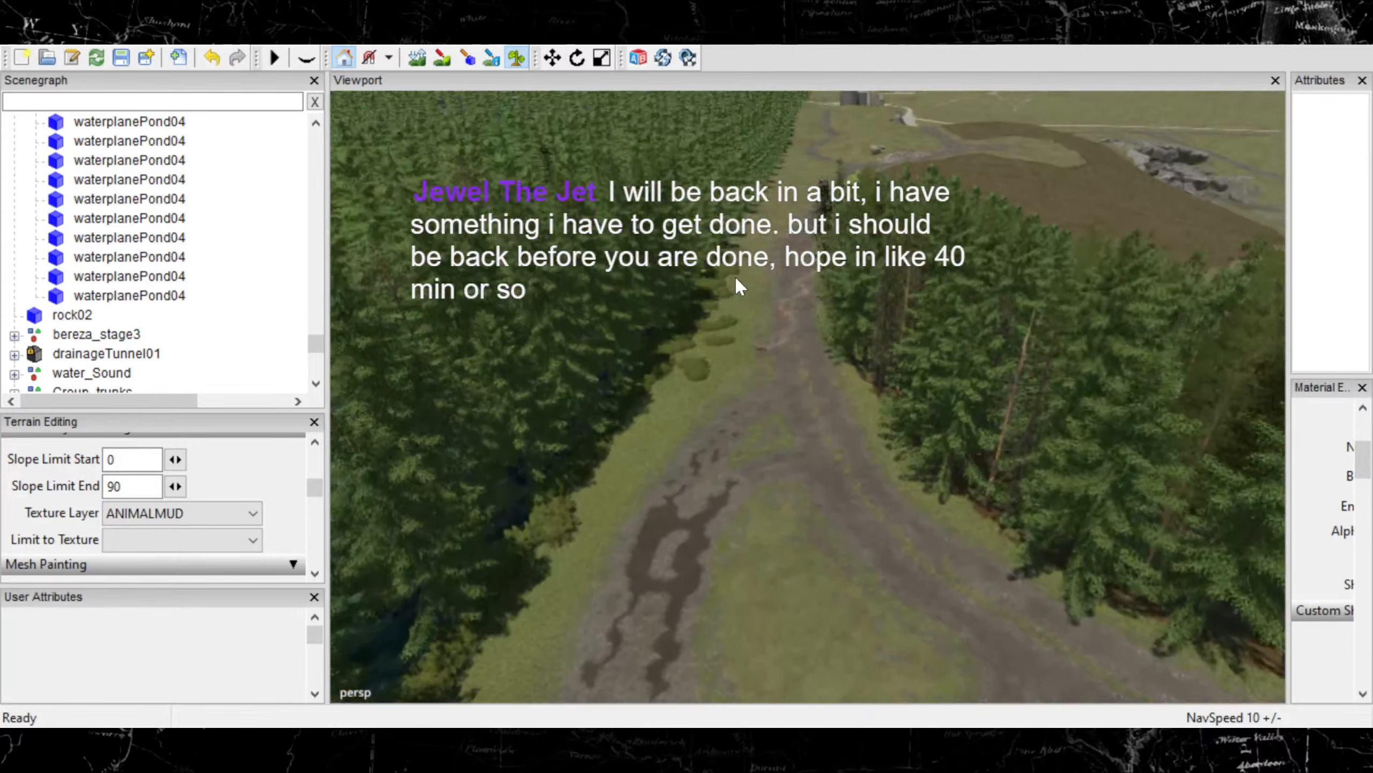
alt+middle_drag(847, 348, 343, 528)
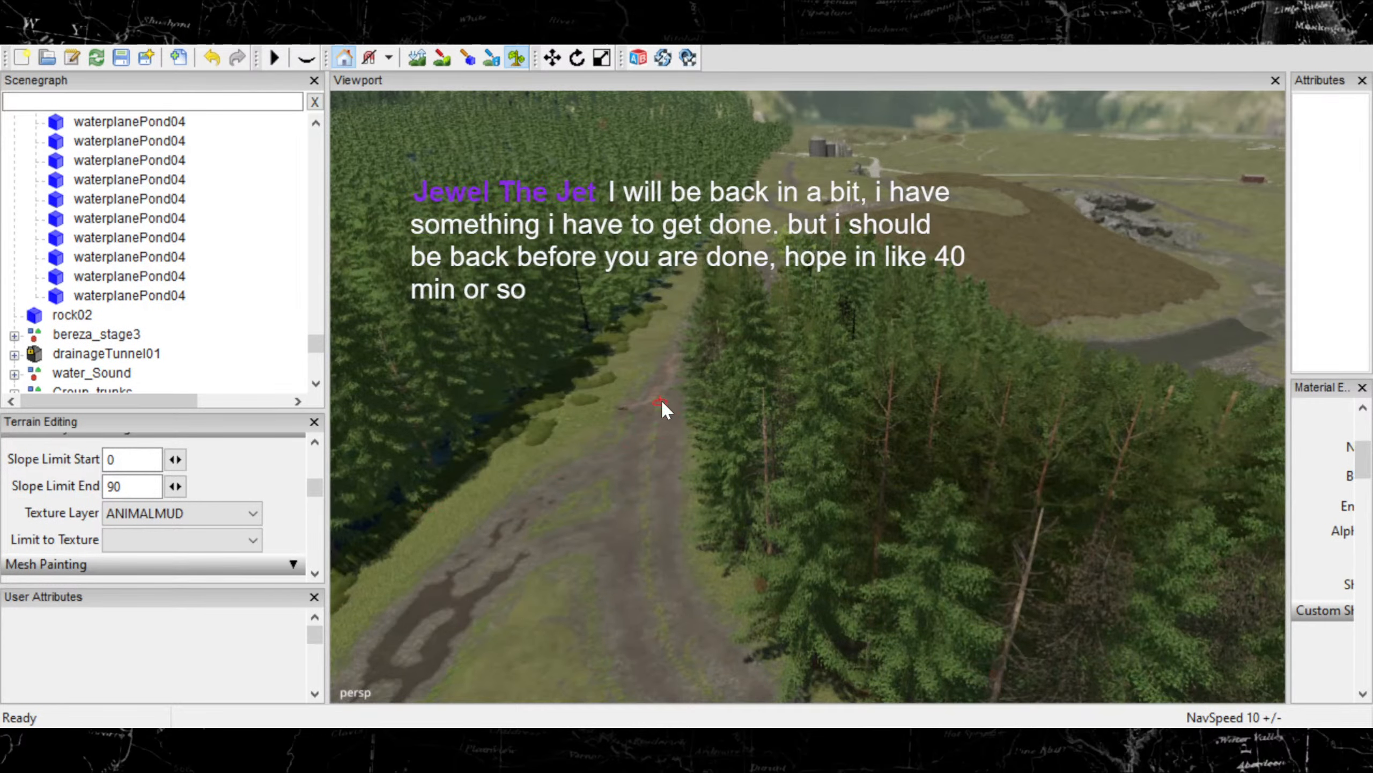
alt+drag(661, 401, 597, 474)
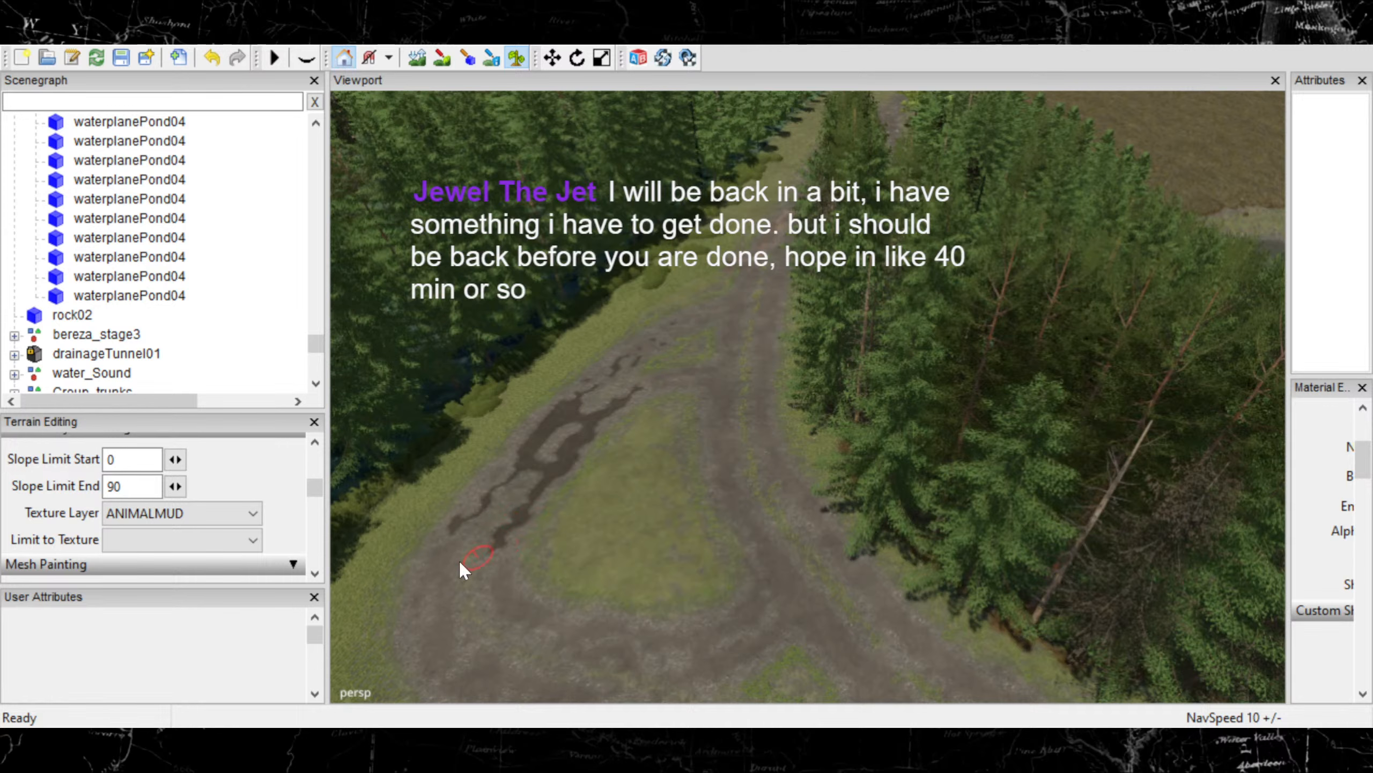
mouse_move(578, 573)
right_down()
mouse_move(845, 505)
mouse_move(869, 438)
mouse_move(1080, 322)
mouse_move(775, 500)
mouse_move(844, 463)
mouse_move(775, 475)
mouse_move(1151, 343)
mouse_move(1035, 409)
mouse_move(1014, 506)
mouse_move(1041, 230)
mouse_move(985, 228)
mouse_move(942, 331)
mouse_move(920, 344)
mouse_move(1037, 284)
mouse_move(873, 336)
right_up()
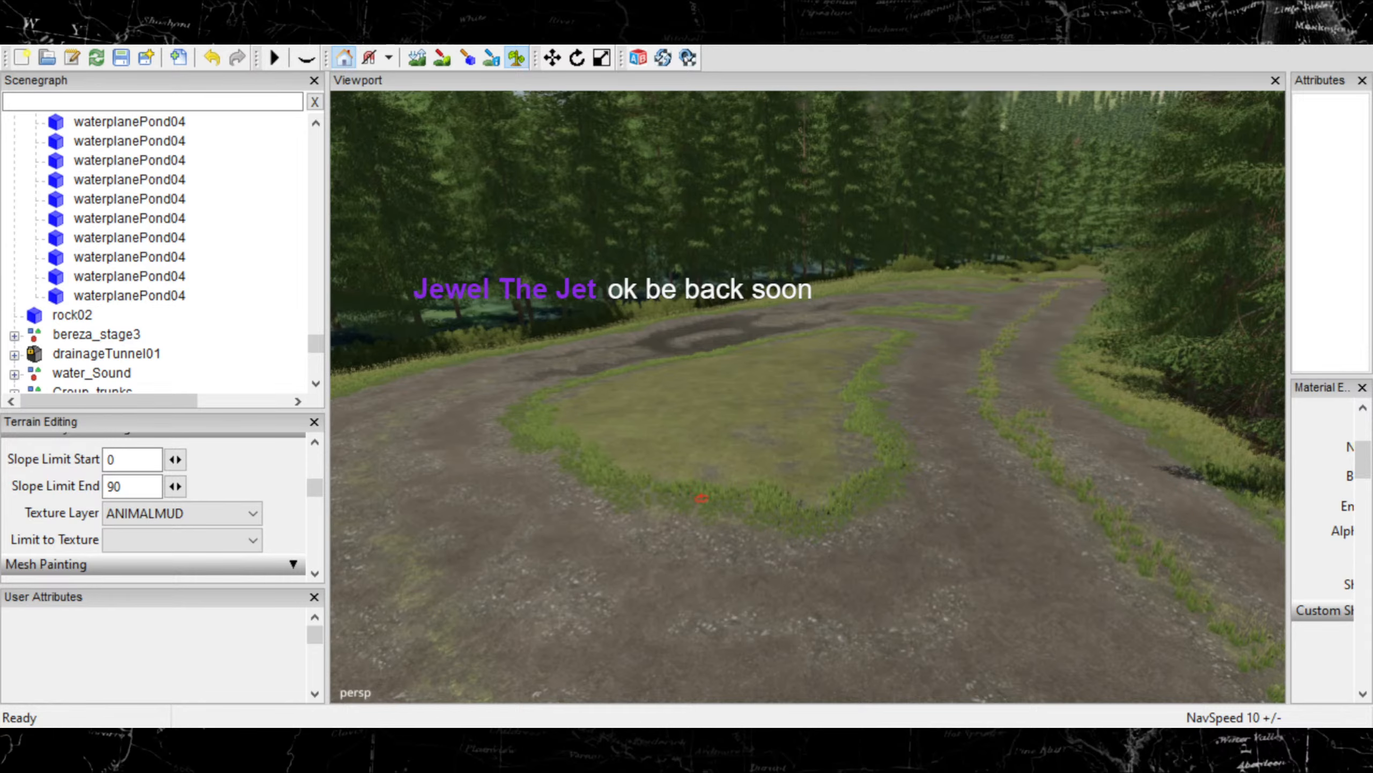
Examine the gravel road around the junction up close, including its grass islands, centre strips and verges
scroll(798, 517, up, 2)
scroll(789, 420, up, 2)
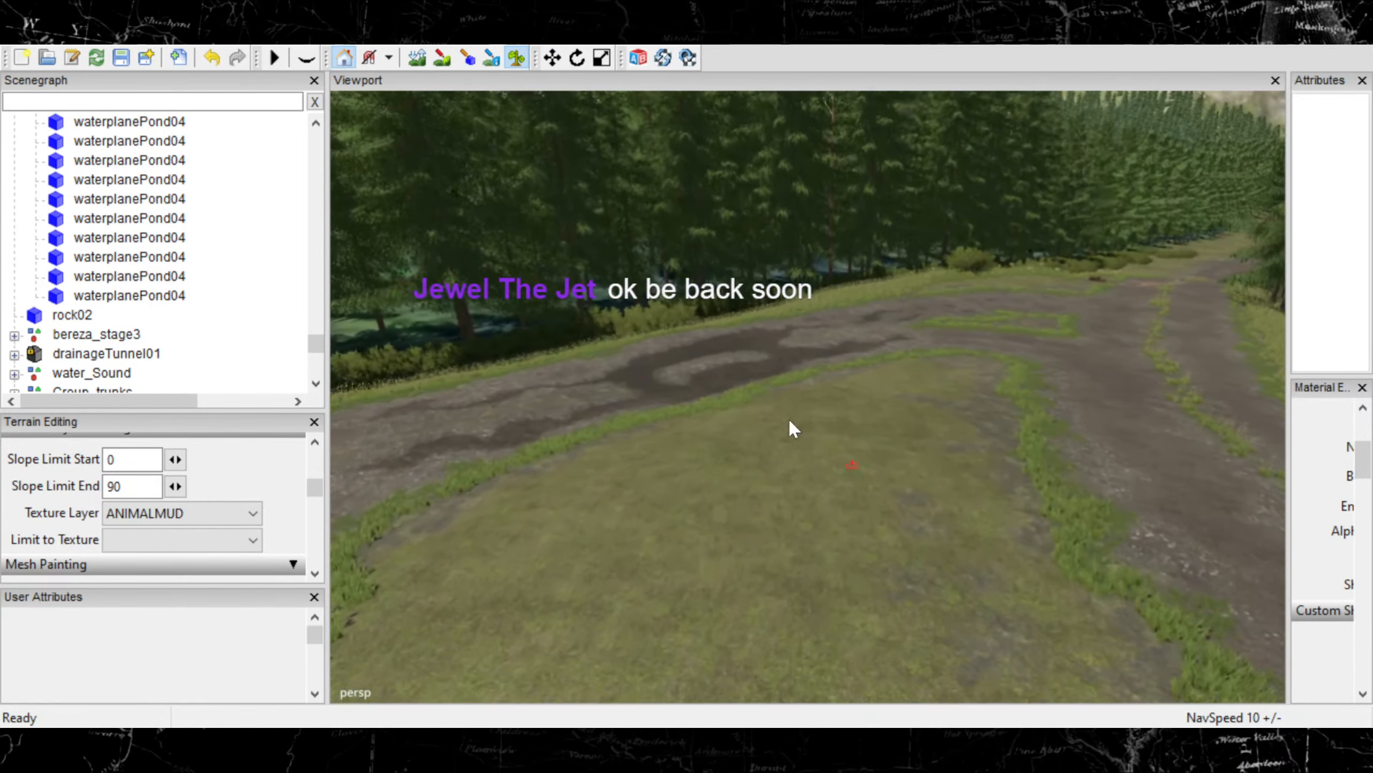
scroll(793, 427, up, 4)
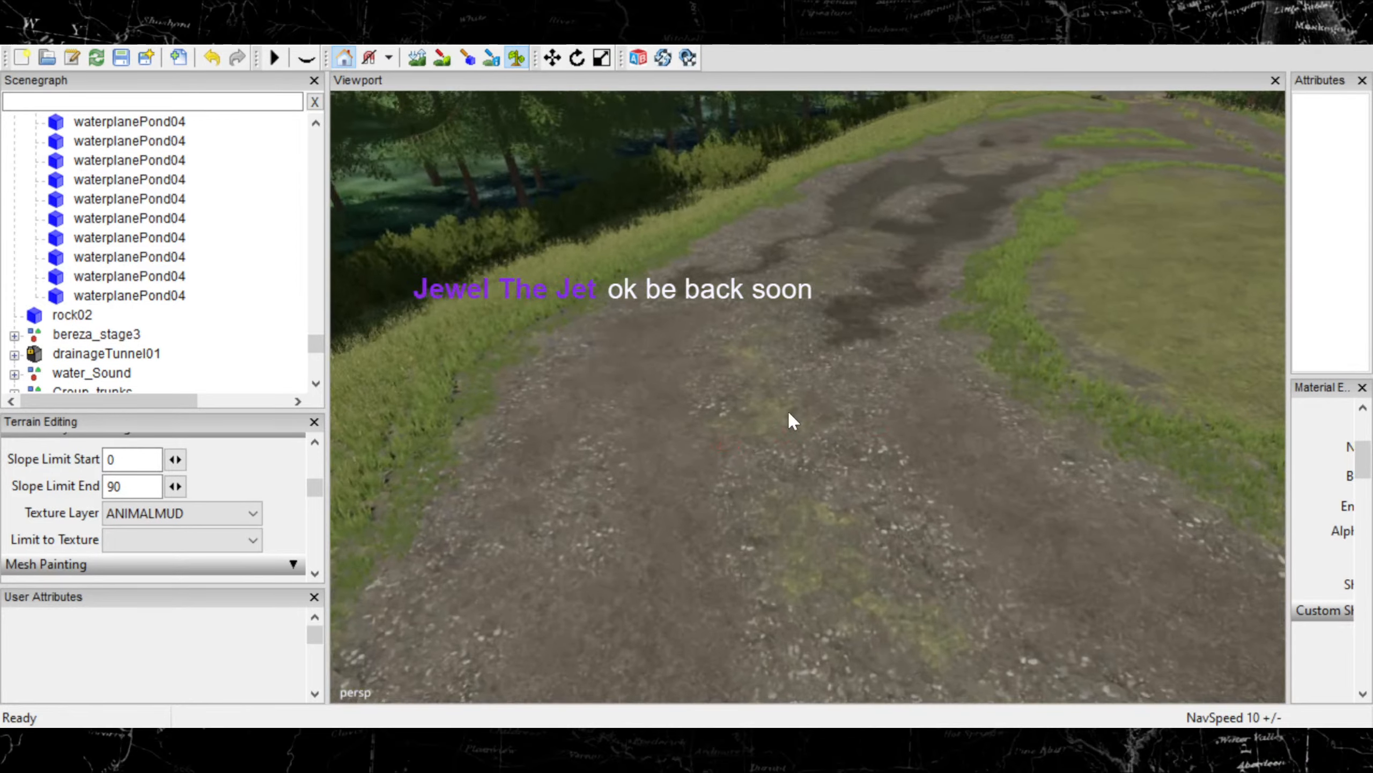
mouse_move(787, 409)
right_down()
mouse_move(884, 363)
mouse_move(914, 313)
mouse_move(948, 295)
mouse_move(891, 324)
mouse_move(1023, 312)
mouse_move(972, 307)
mouse_move(960, 331)
right_up()
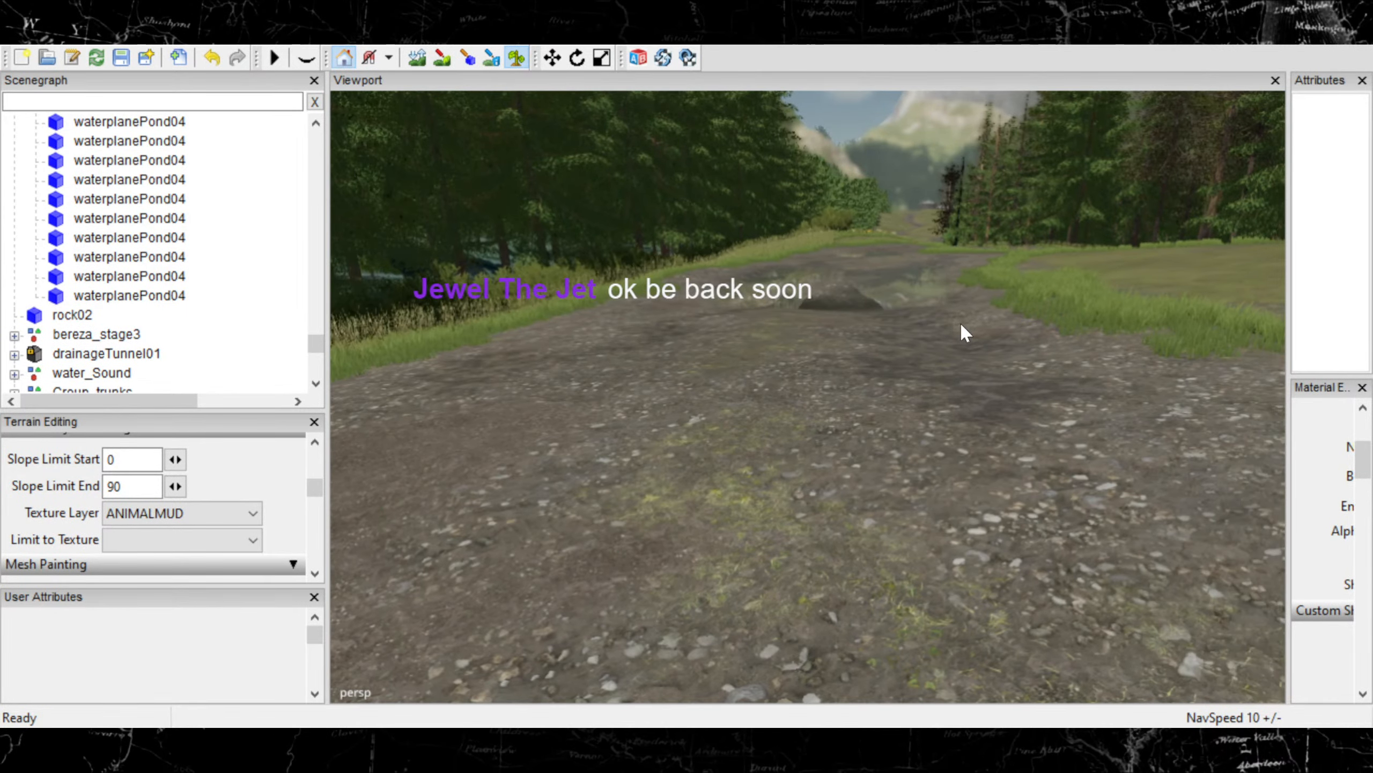
alt+drag(1027, 366, 933, 369)
alt+middle_drag(934, 369, 500, 439)
alt+drag(500, 438, 626, 463)
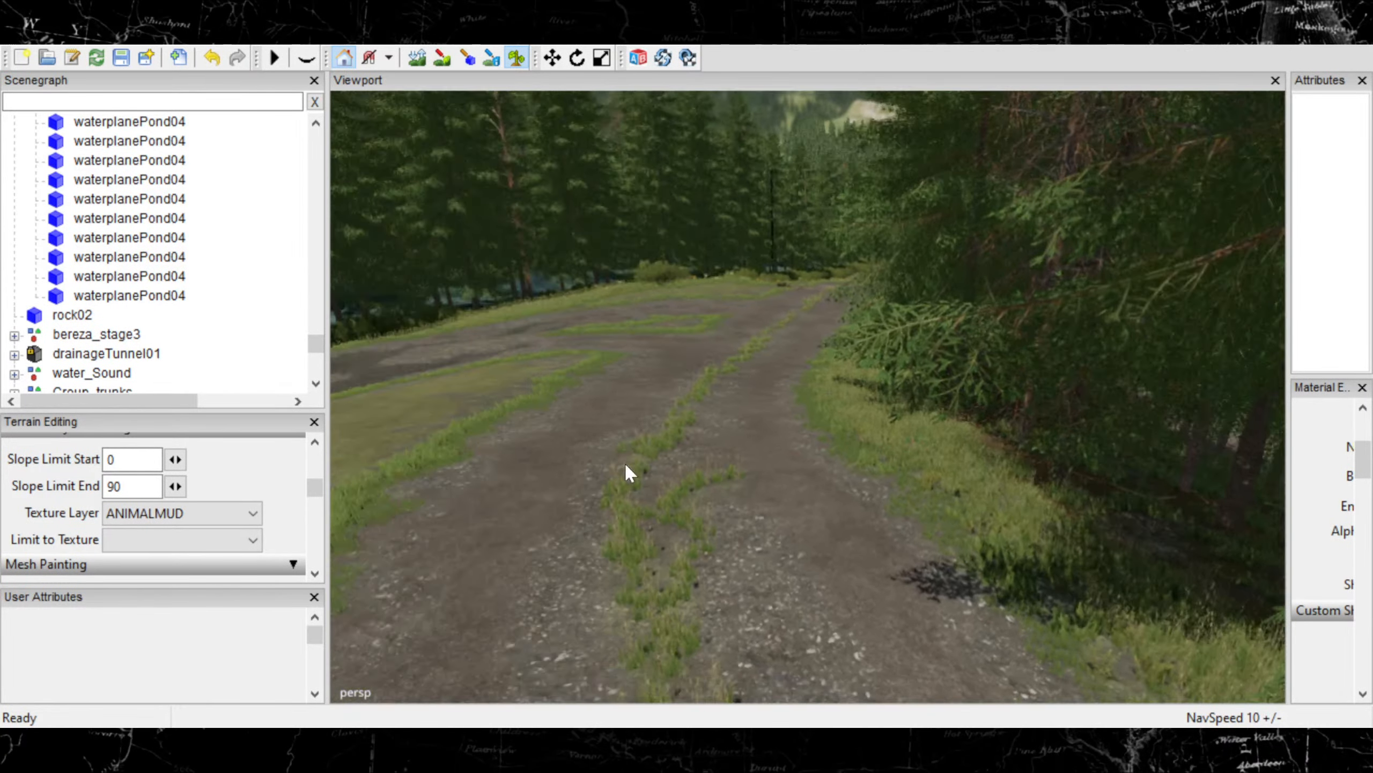
alt+middle_drag(625, 463, 683, 473)
scroll(724, 485, down, 3)
alt+drag(725, 484, 603, 551)
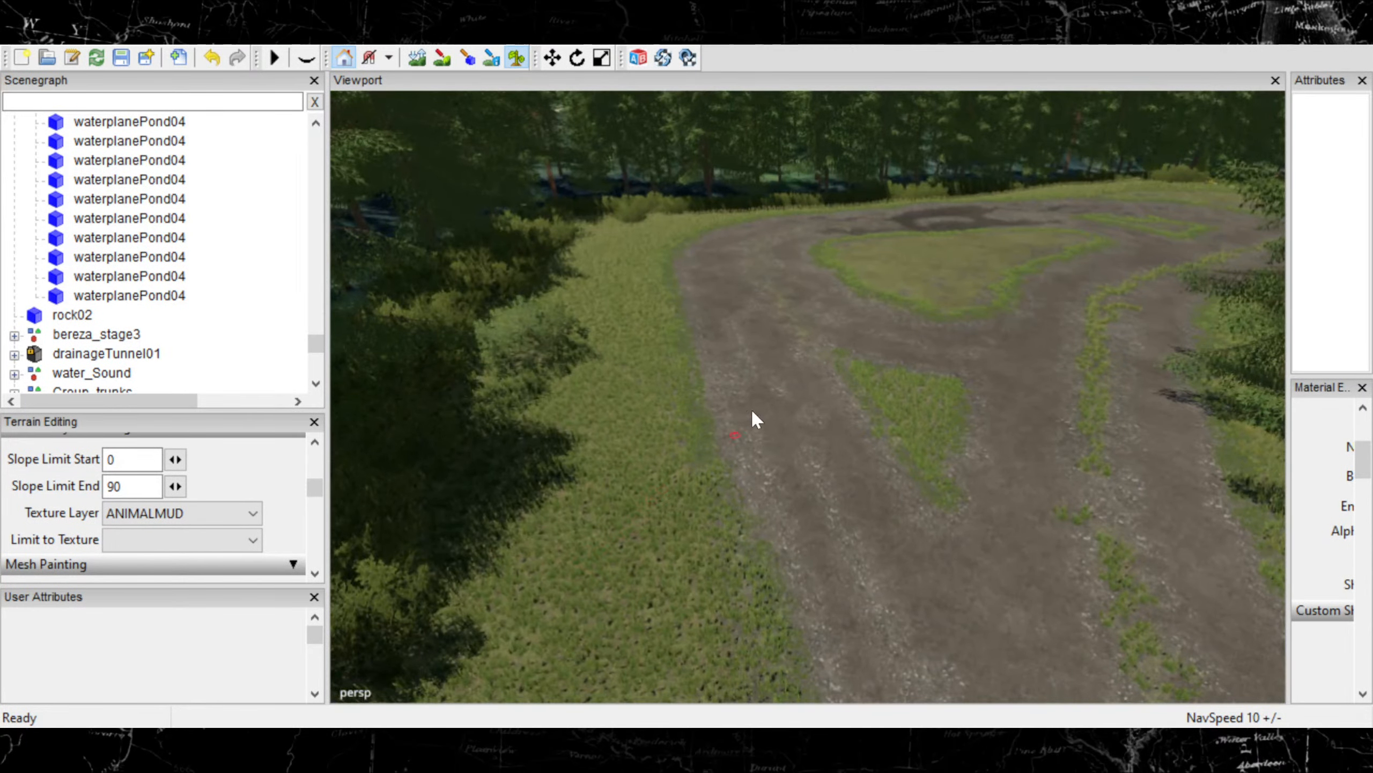
alt+middle_drag(752, 409, 755, 567)
alt+right_drag(755, 567, 1068, 385)
alt+drag(832, 493, 744, 542)
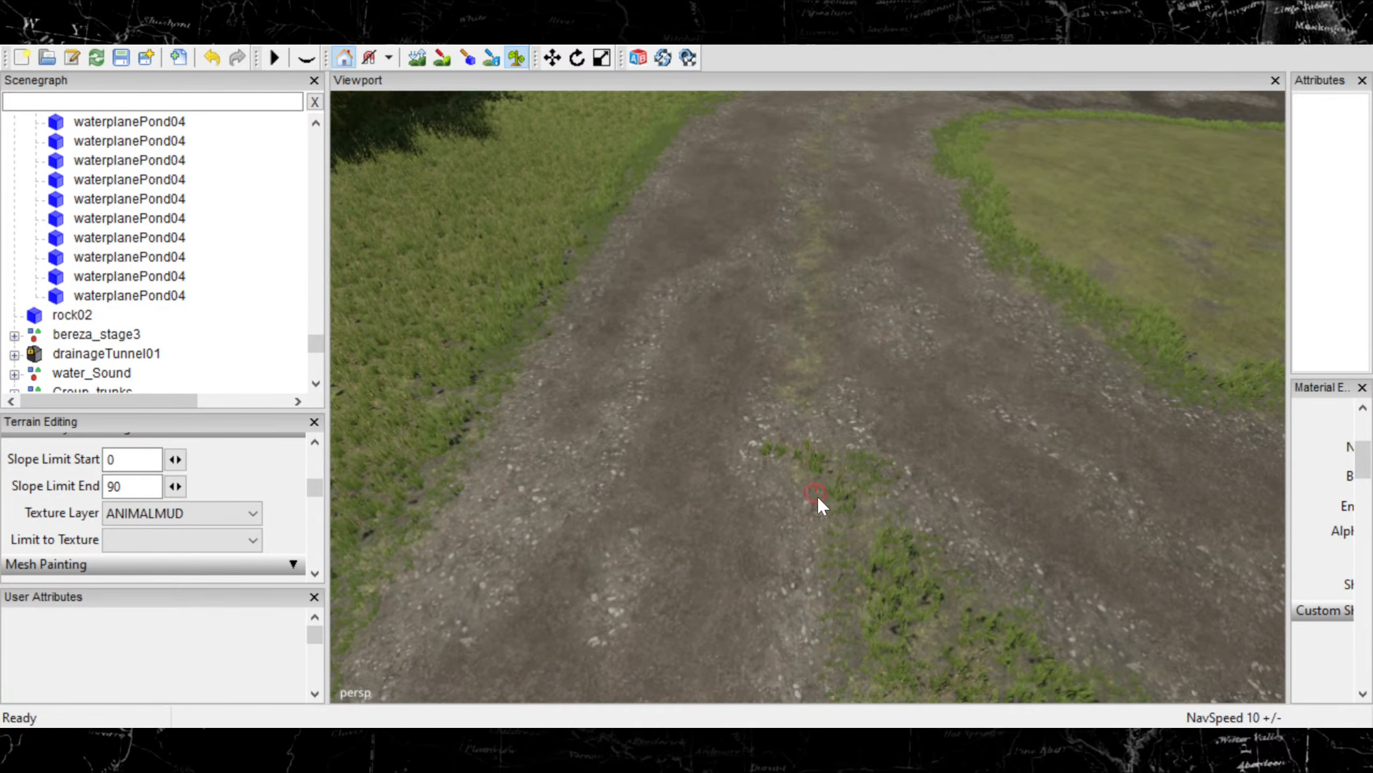
Paint a narrow, uneven strip of grass along the gravel road's centre, continuing from the existing grass beside the large bare island
click(794, 376)
mouse_move(784, 393)
mouse_down()
mouse_move(807, 337)
mouse_move(795, 313)
mouse_up()
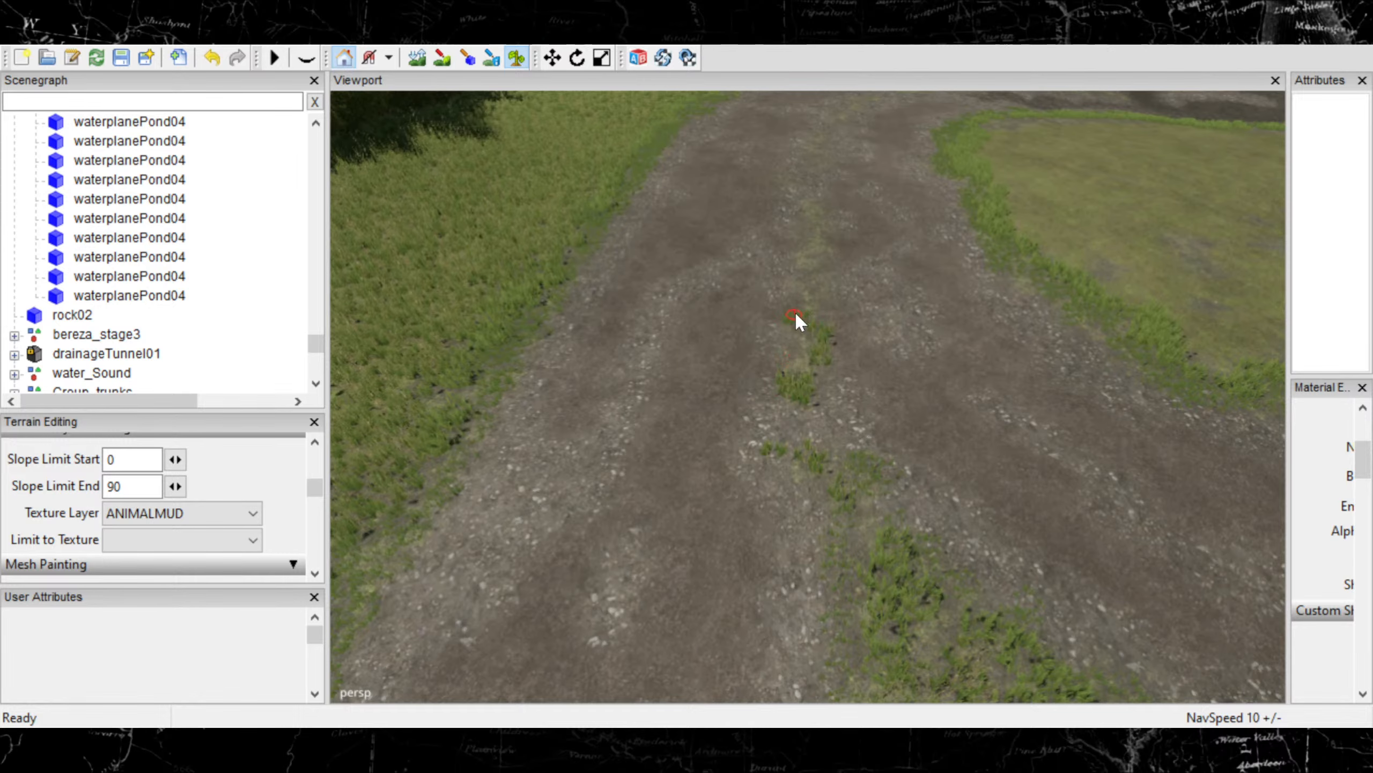
click(792, 345)
alt+right_drag(794, 339, 833, 262)
mouse_move(832, 261)
alt+middle_down()
mouse_move(875, 374)
mouse_move(843, 445)
alt+middle_up()
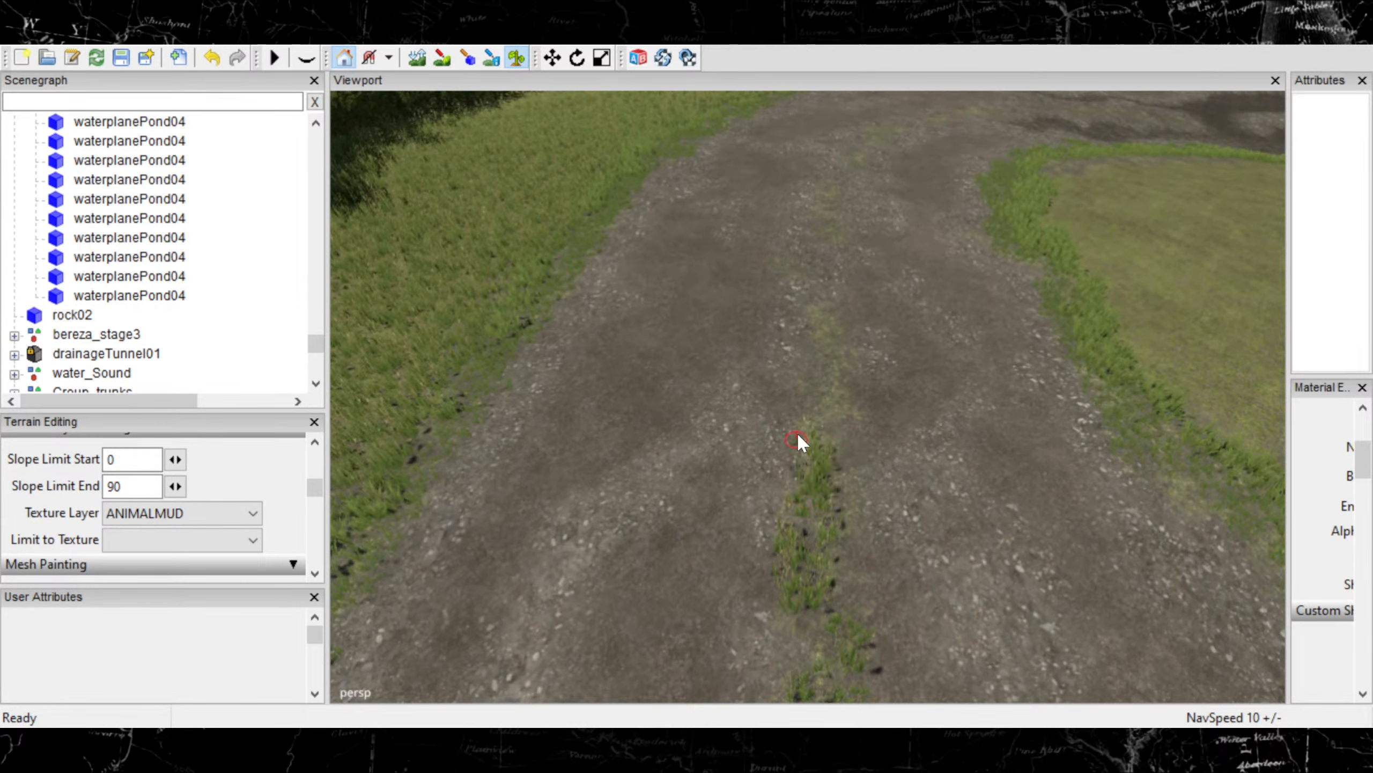
mouse_move(796, 431)
mouse_down()
mouse_move(831, 404)
mouse_move(826, 374)
mouse_up()
Paint separate grass tufts farther along the centre between the wheel tracks, leaving a small gravel gap between them
alt+right_drag(810, 309, 719, 333)
mouse_move(767, 300)
alt+middle_down()
mouse_move(792, 362)
mouse_move(775, 384)
alt+middle_up()
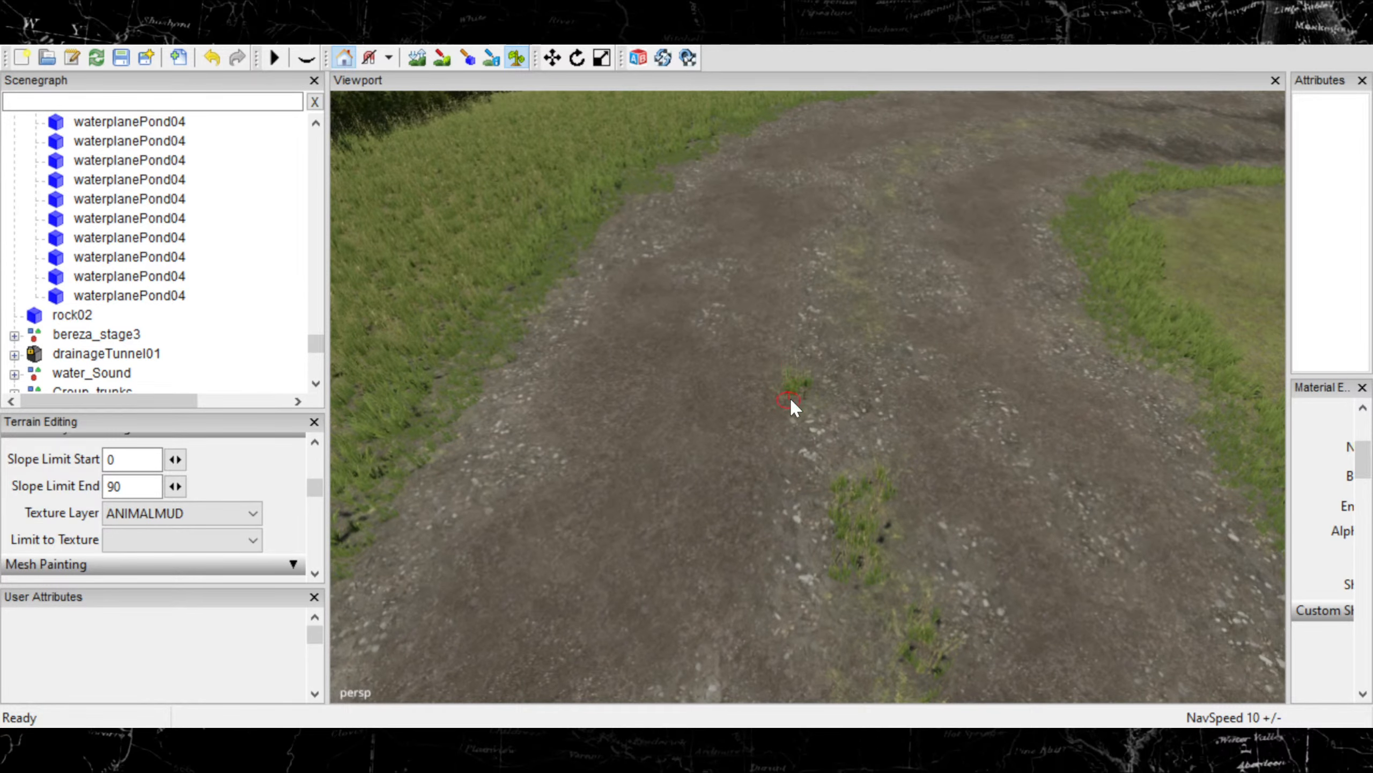
mouse_move(793, 402)
mouse_down()
mouse_move(888, 335)
mouse_move(837, 279)
mouse_move(844, 241)
mouse_up()
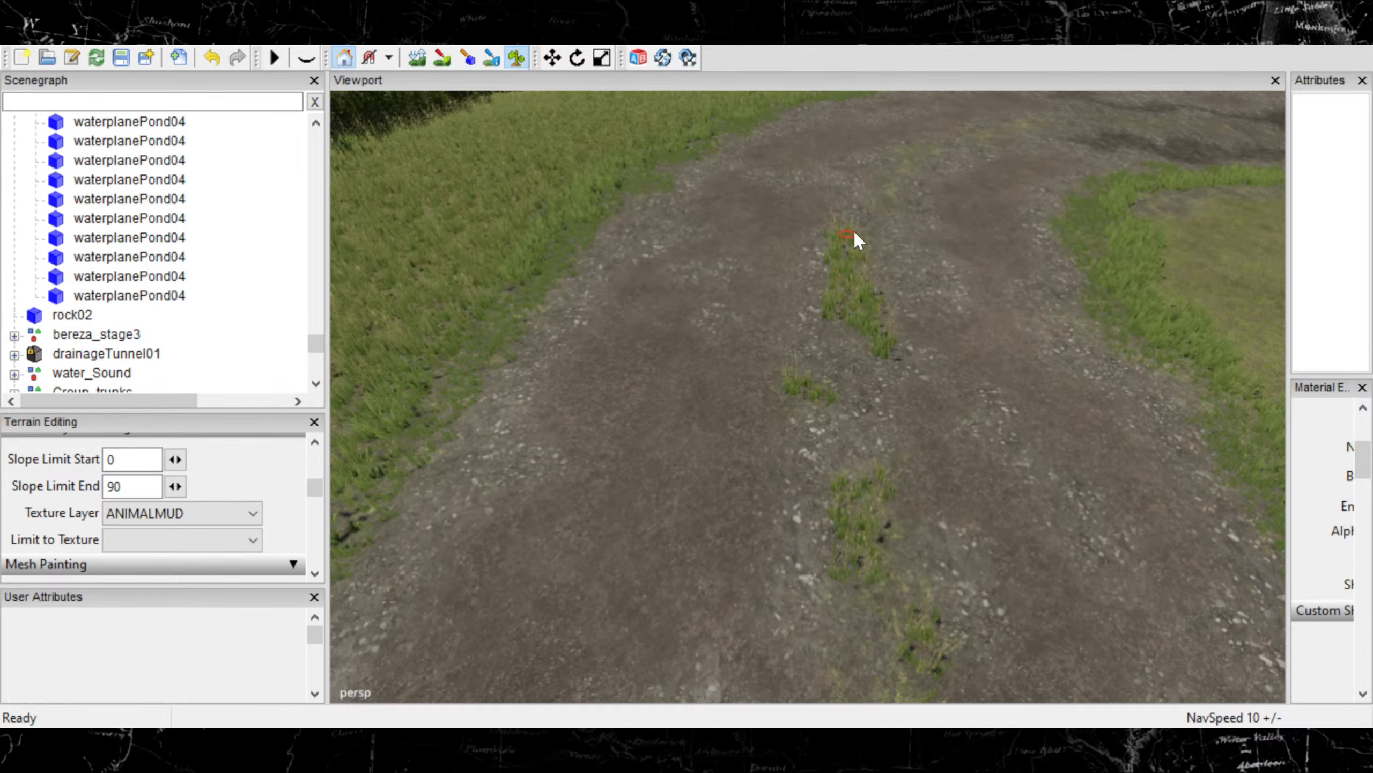
Continue the broken grass strip over the mossy centre of the gravel road into the bend facing the roadside hedge
alt+right_drag(778, 331, 860, 261)
alt+drag(861, 262, 811, 227)
alt+middle_drag(812, 226, 854, 366)
alt+right_drag(668, 444, 742, 416)
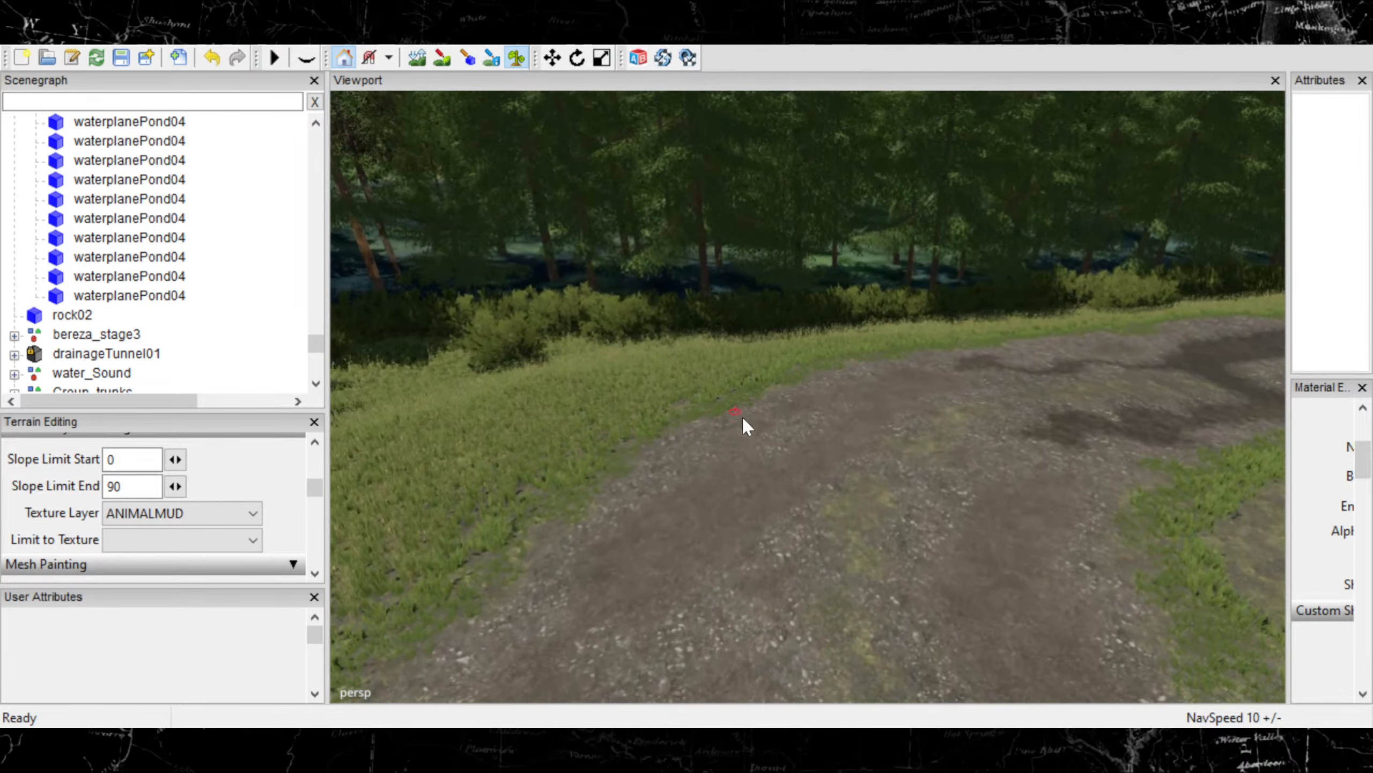
alt+drag(742, 415, 772, 483)
alt+middle_drag(772, 484, 789, 544)
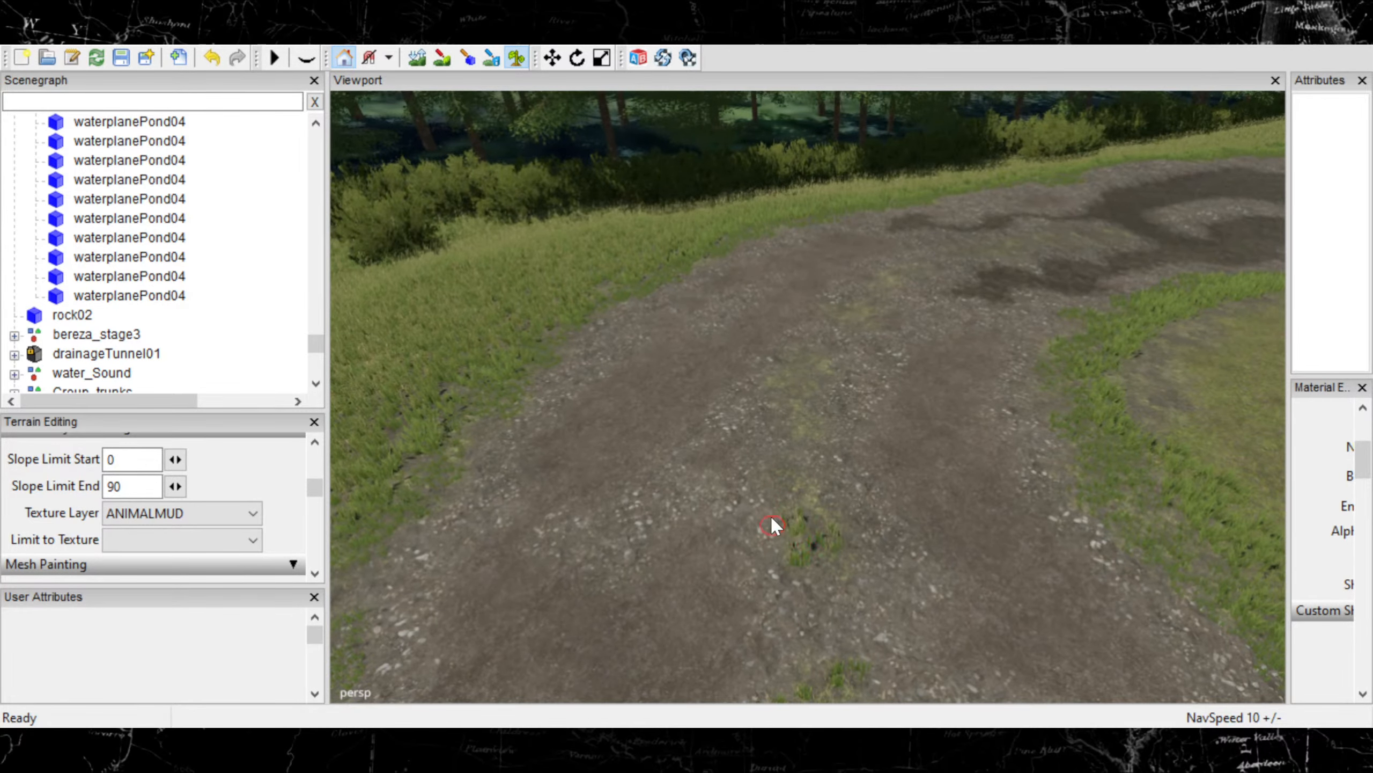
mouse_move(772, 519)
mouse_down()
mouse_move(773, 489)
mouse_move(794, 507)
mouse_up()
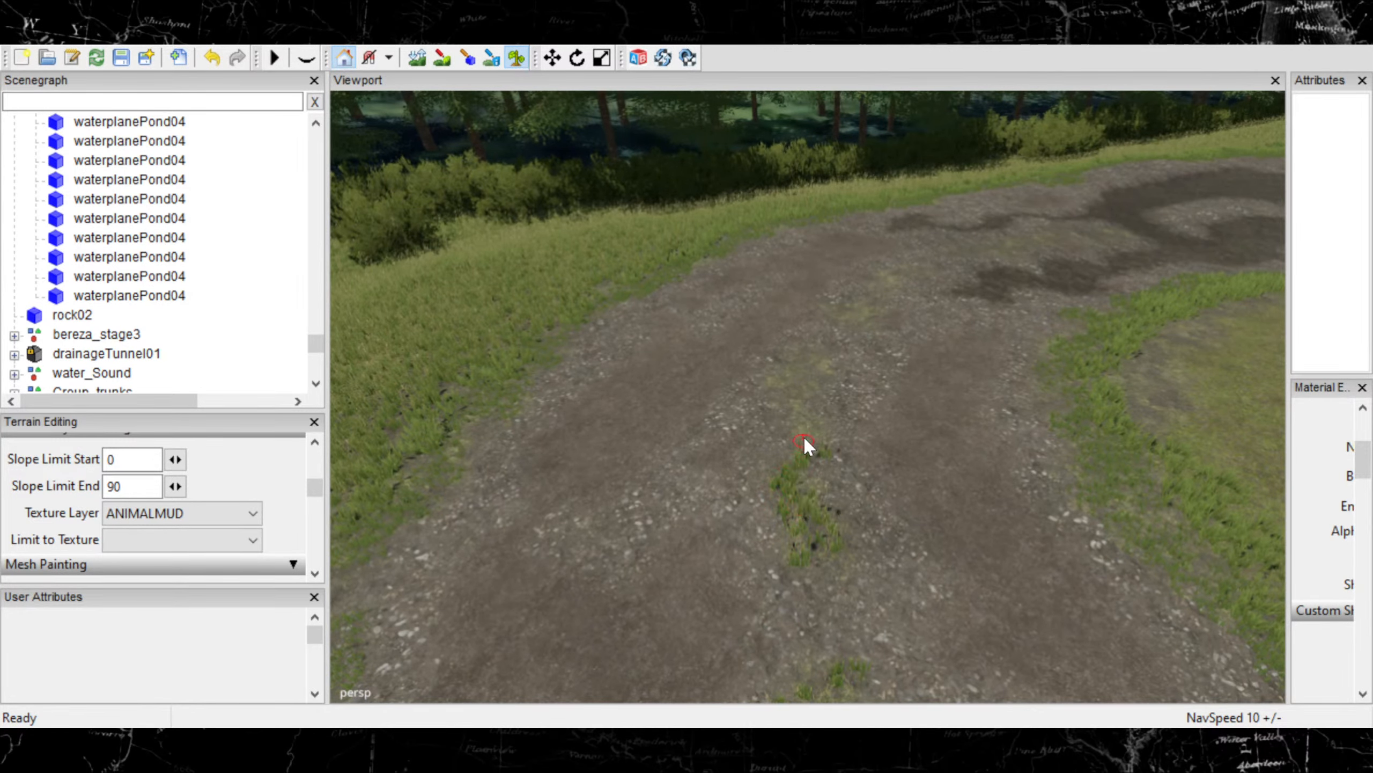
mouse_move(805, 444)
mouse_down()
mouse_move(779, 379)
mouse_move(808, 366)
mouse_up()
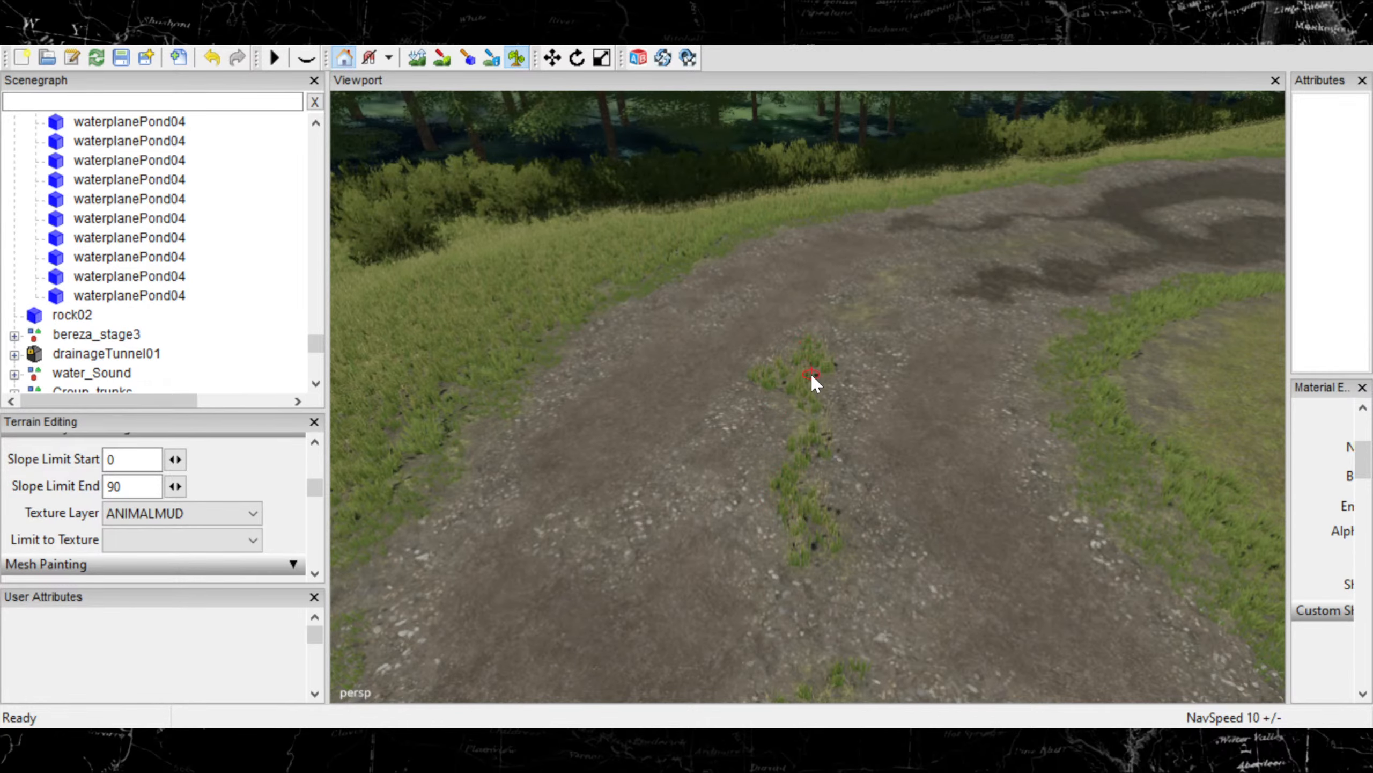
Paint irregular grass clumps on the road centre through the bend, up to the start of the muddy wheel tracks
alt+right_drag(723, 422, 816, 334)
alt+middle_drag(816, 335, 841, 439)
mouse_move(843, 441)
alt+mouse_down()
mouse_move(756, 480)
mouse_move(777, 479)
mouse_move(831, 544)
alt+mouse_up()
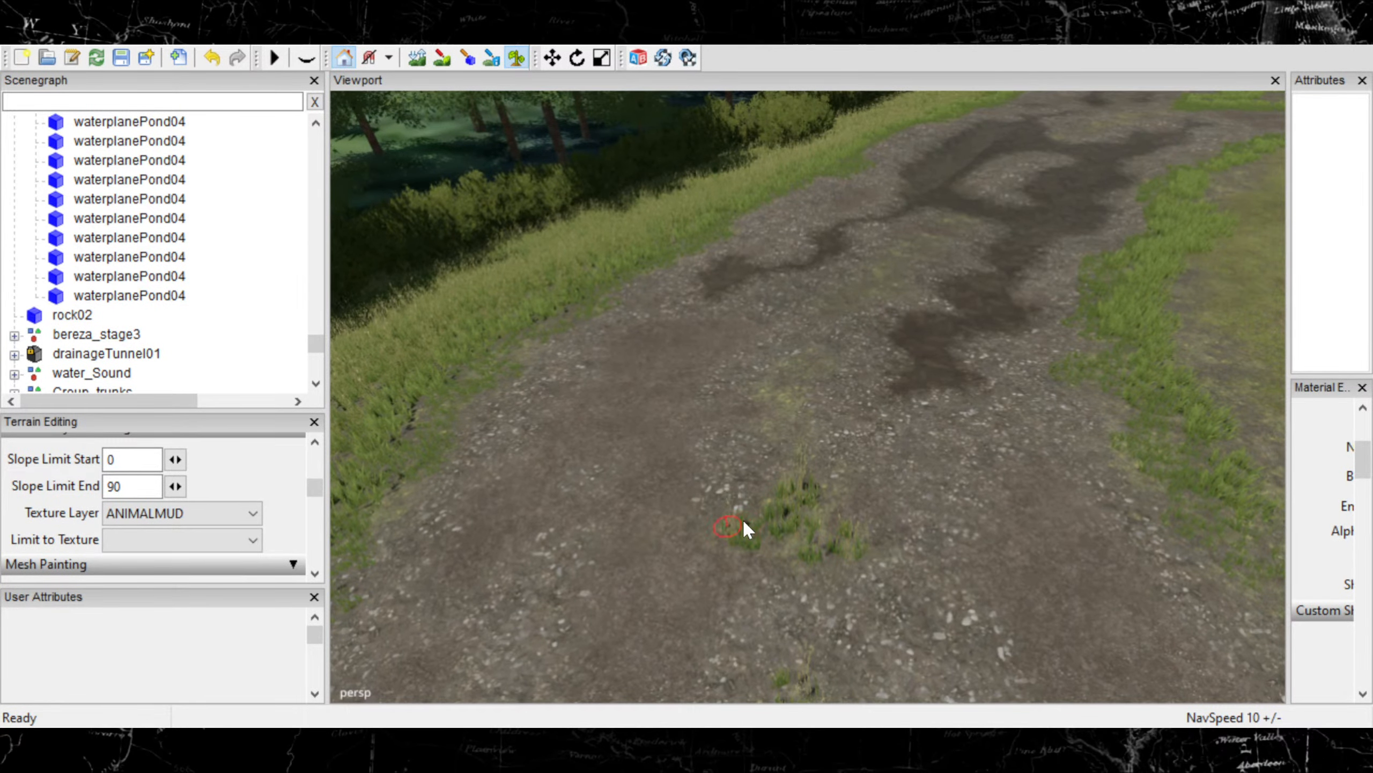
mouse_move(744, 521)
mouse_down()
mouse_move(768, 449)
mouse_move(767, 393)
mouse_up()
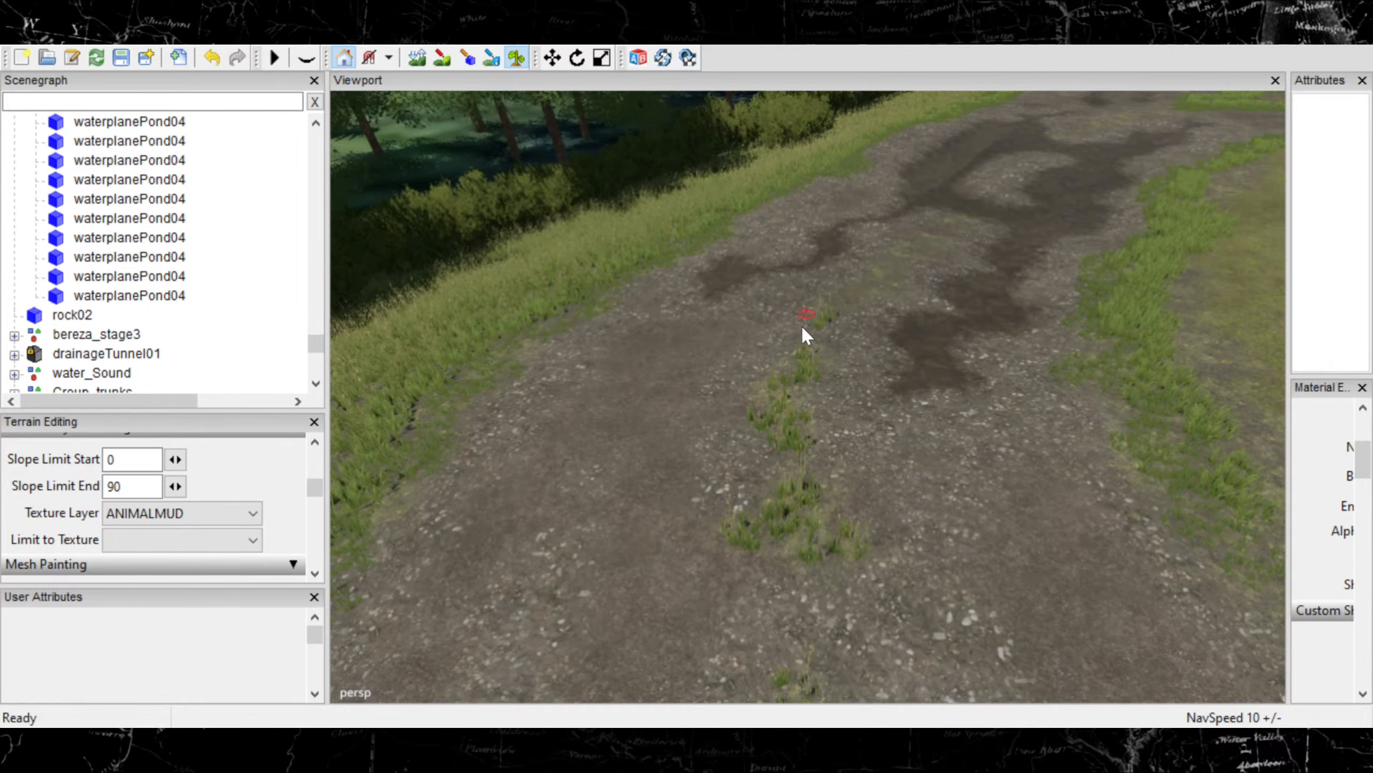
mouse_move(803, 328)
mouse_down()
mouse_move(792, 352)
mouse_move(807, 339)
mouse_up()
Cover the mossy patch between the two muddy wheel tracks with a clump of grass
alt+right_drag(727, 416, 770, 390)
mouse_move(771, 391)
alt+mouse_down()
mouse_move(855, 425)
mouse_move(827, 432)
mouse_move(815, 428)
mouse_move(908, 386)
mouse_move(803, 430)
mouse_move(822, 421)
mouse_move(888, 455)
mouse_move(835, 459)
mouse_move(774, 534)
mouse_move(758, 481)
mouse_move(746, 510)
mouse_move(806, 417)
mouse_move(774, 410)
mouse_move(772, 427)
alt+mouse_up()
scroll(751, 455, up, 3)
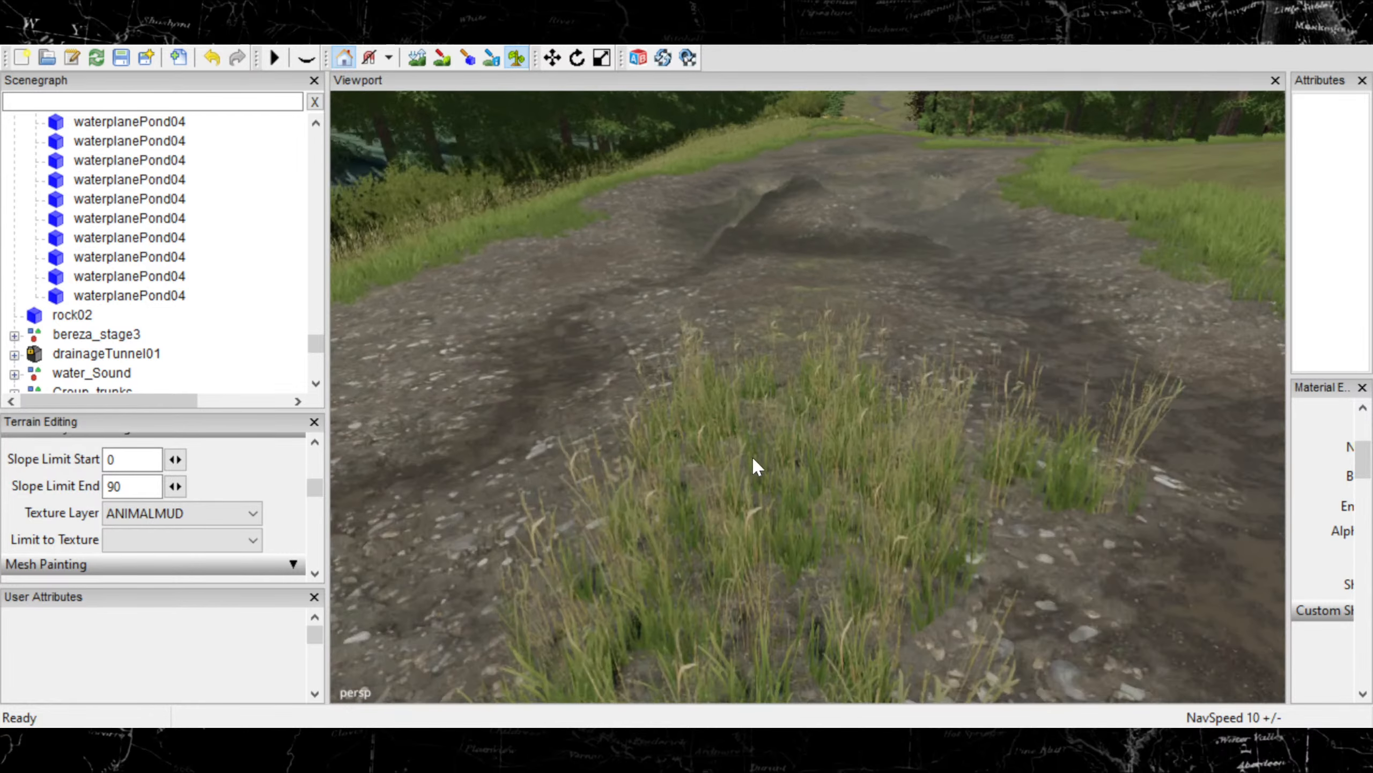
mouse_move(777, 464)
alt+middle_down()
mouse_move(784, 507)
mouse_move(789, 480)
alt+middle_up()
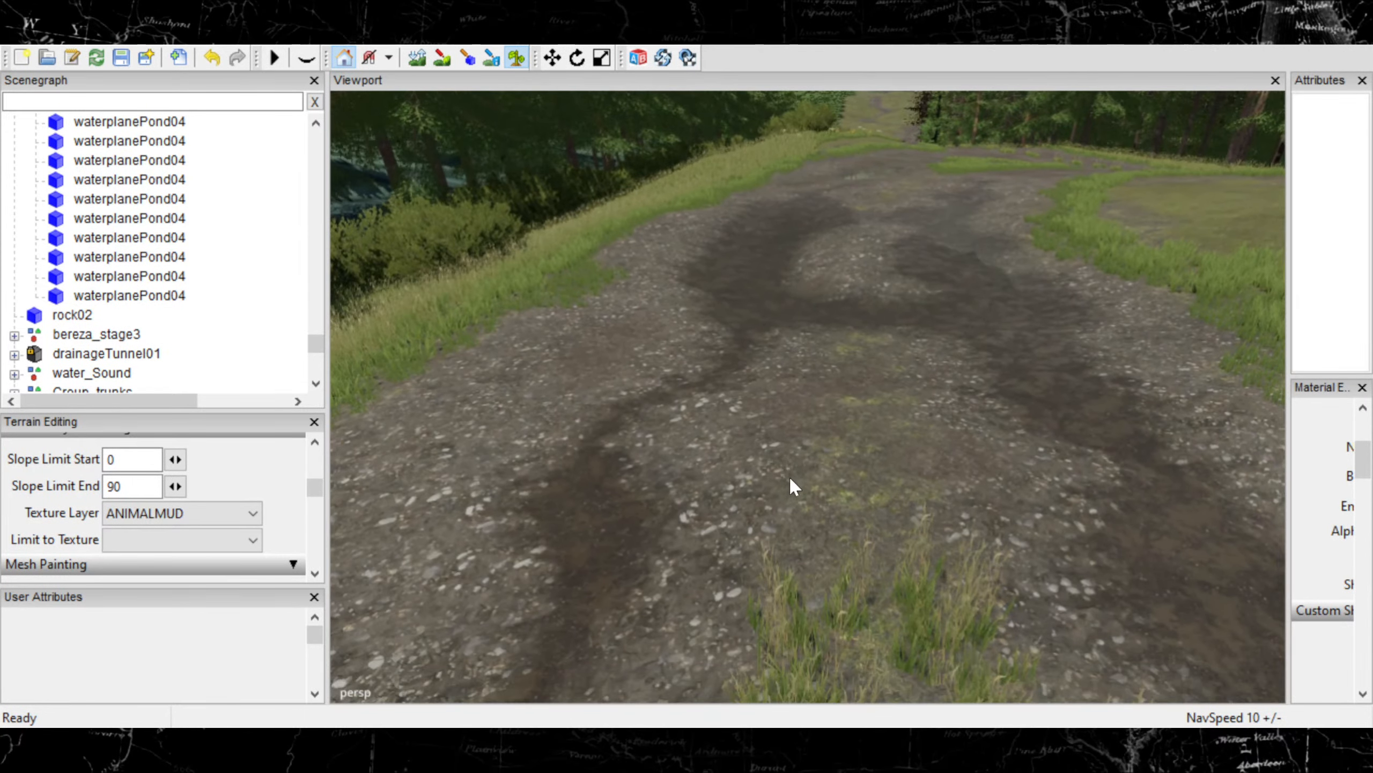
drag(870, 474, 837, 546)
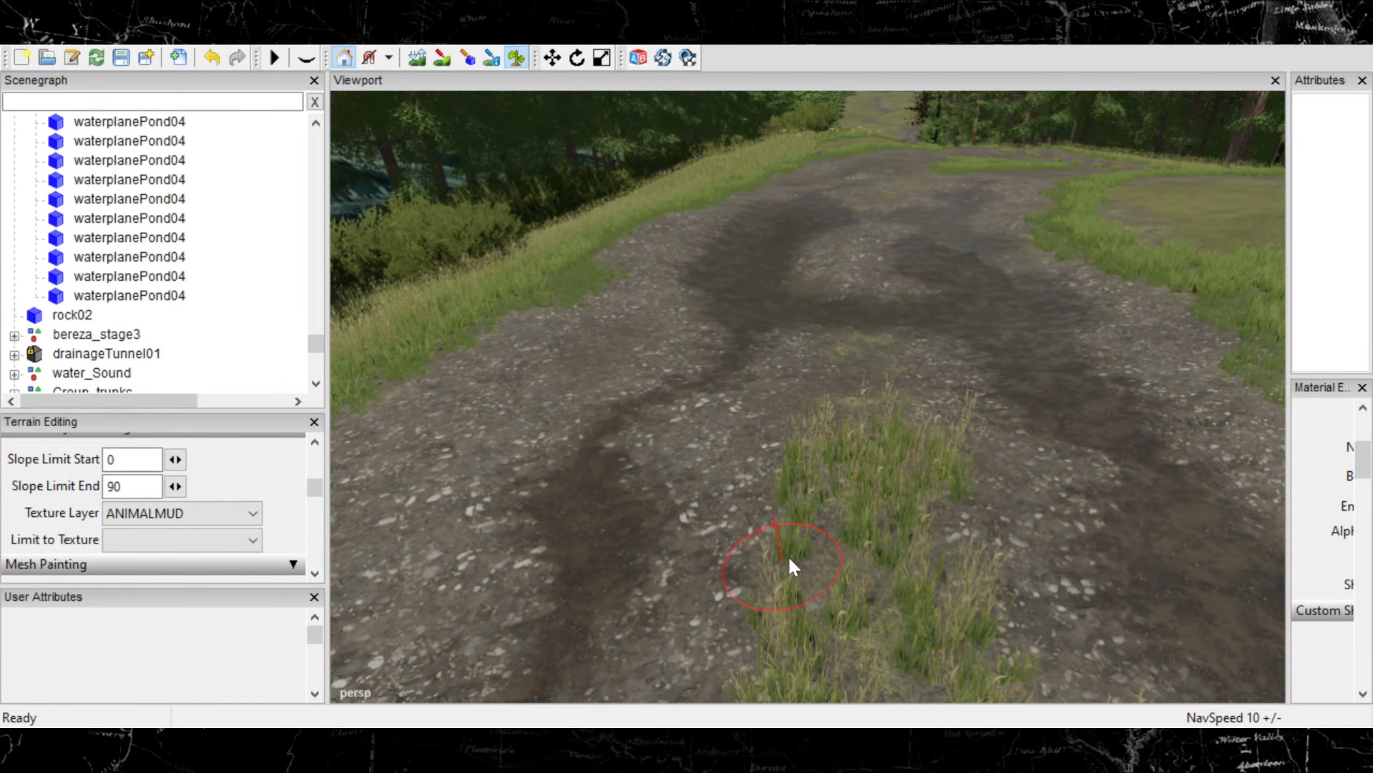
Paint thin lines of grass along the road centre up to the near edge of the mud puddle, keeping some gravel bare
scroll(788, 558, up, 3)
alt+middle_drag(855, 505, 842, 525)
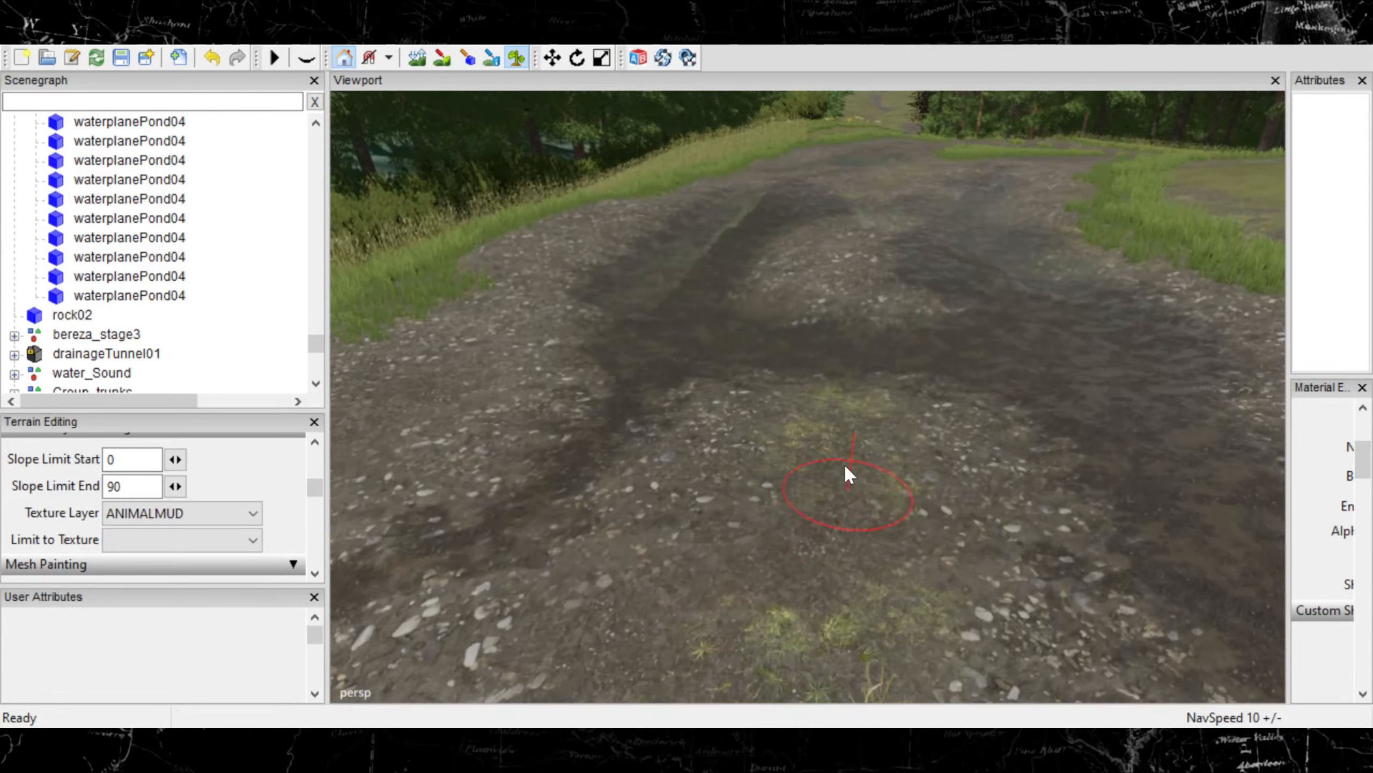
click(841, 413)
click(836, 416)
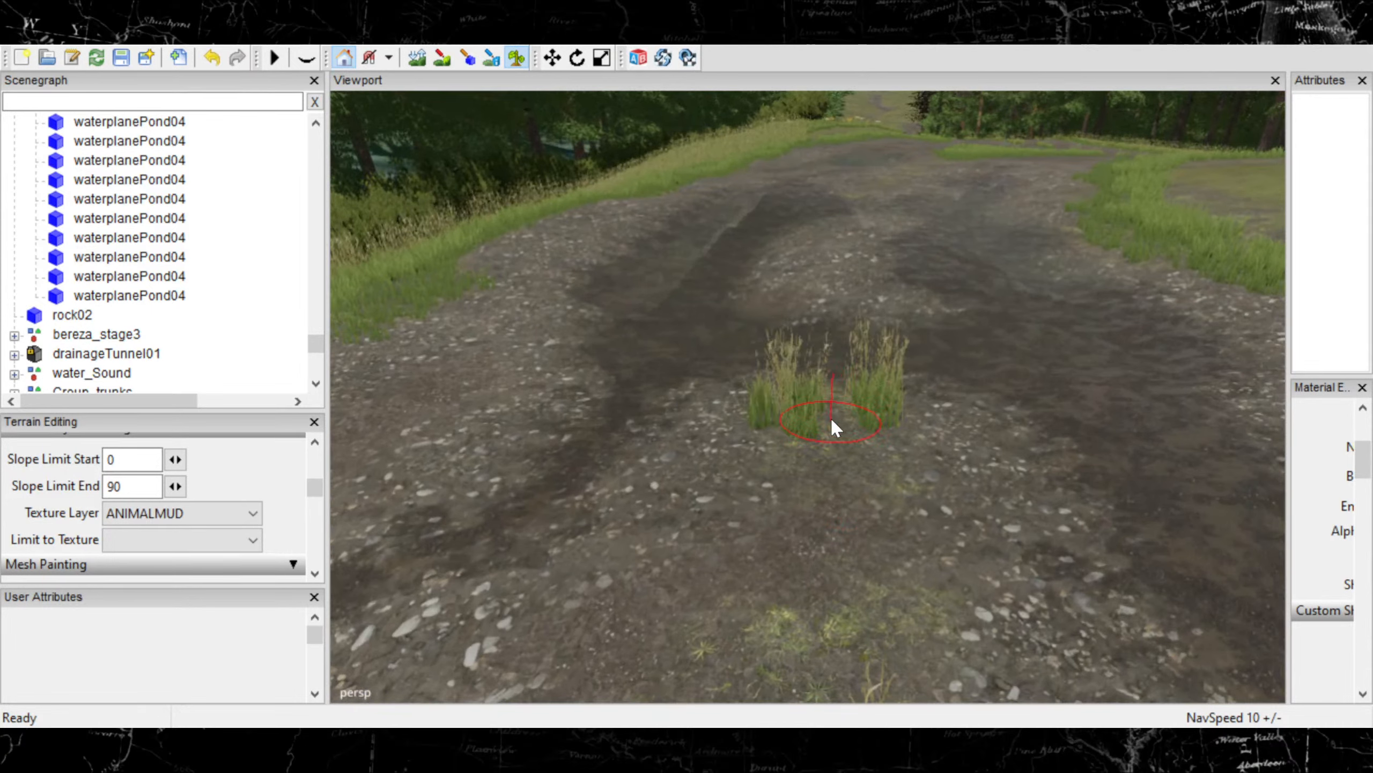
mouse_move(830, 417)
mouse_down()
mouse_move(801, 615)
mouse_move(746, 635)
mouse_up()
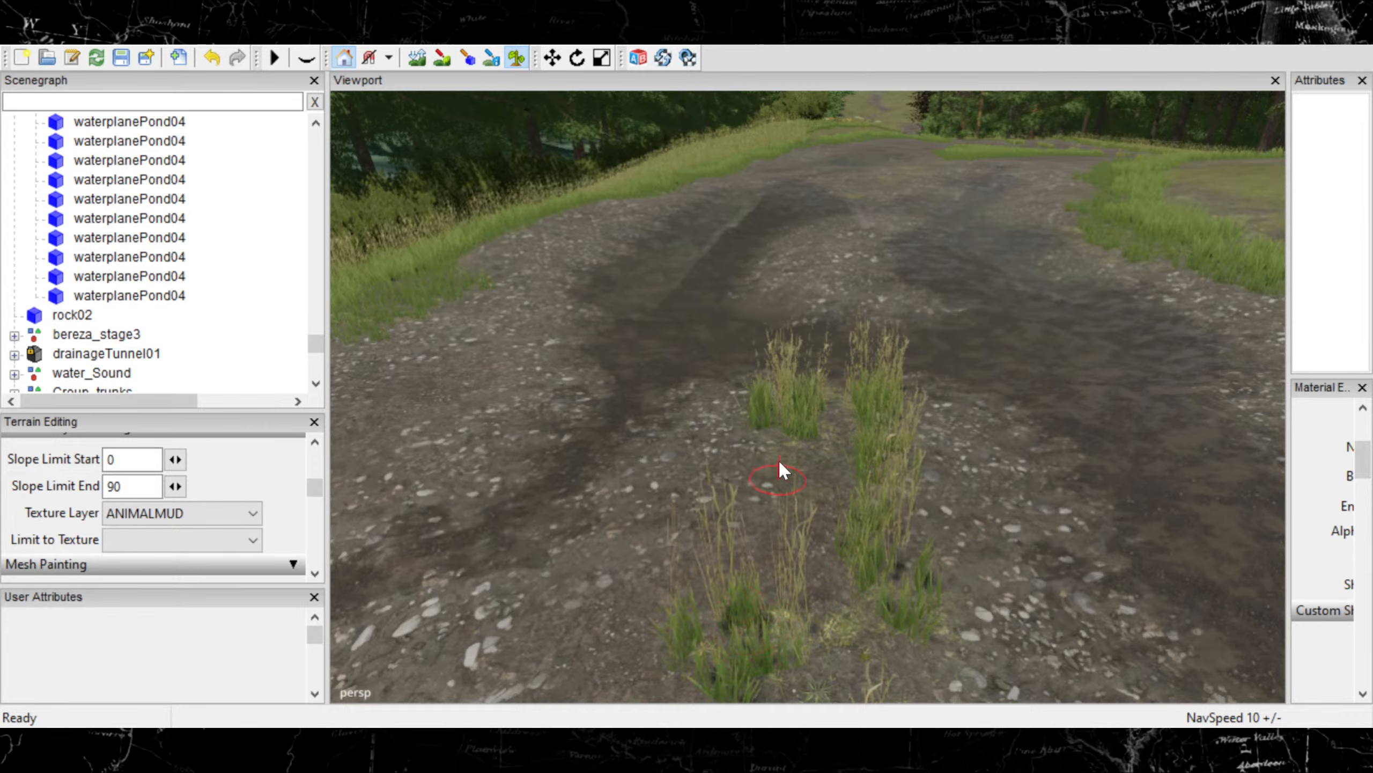
mouse_move(779, 460)
mouse_down()
mouse_move(792, 447)
mouse_move(829, 507)
mouse_up()
Paint a clump of grass on the gravel centre just beyond the mud puddle
mouse_move(859, 575)
alt+middle_down()
mouse_move(863, 479)
mouse_move(886, 496)
alt+middle_up()
alt+right_drag(887, 495, 717, 492)
alt+drag(716, 492, 810, 582)
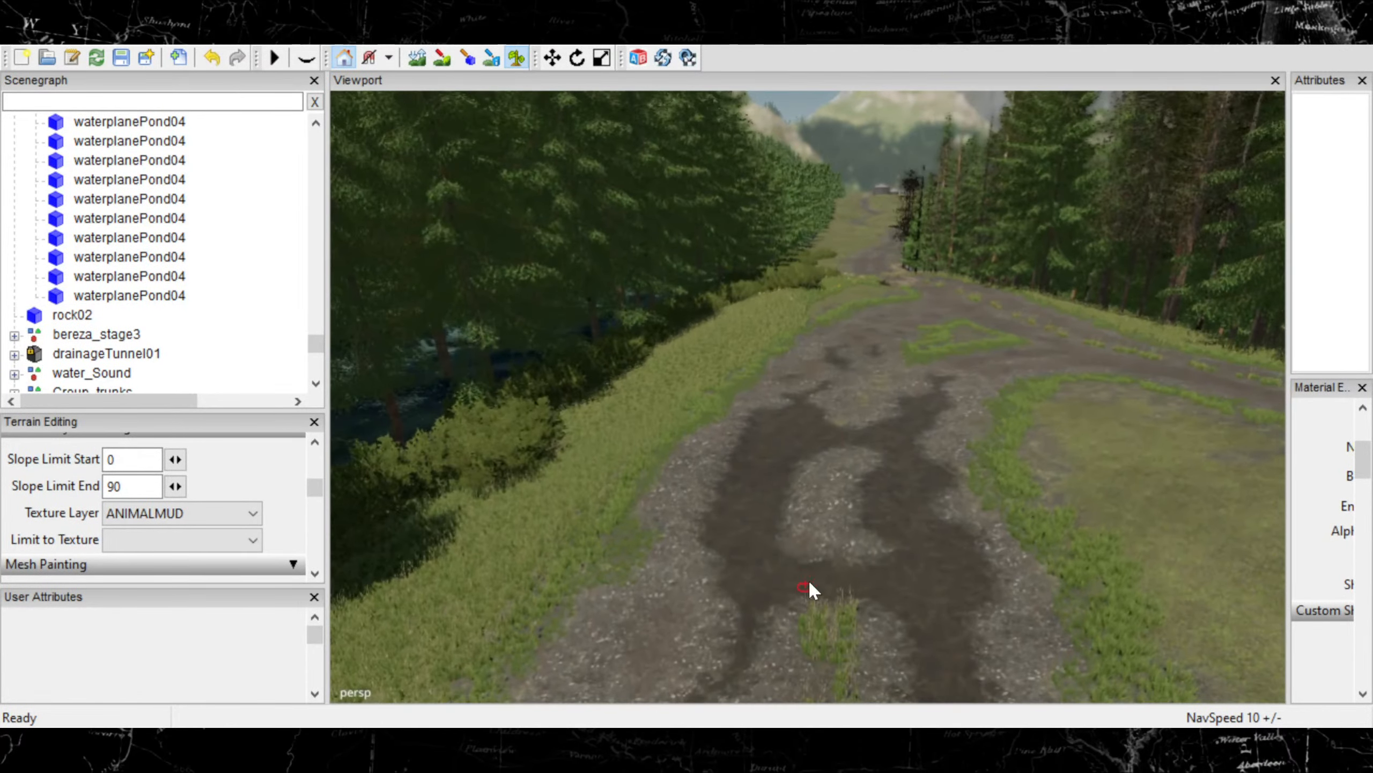
mouse_move(809, 581)
alt+right_down()
mouse_move(946, 525)
mouse_move(1036, 511)
mouse_move(1022, 519)
alt+right_up()
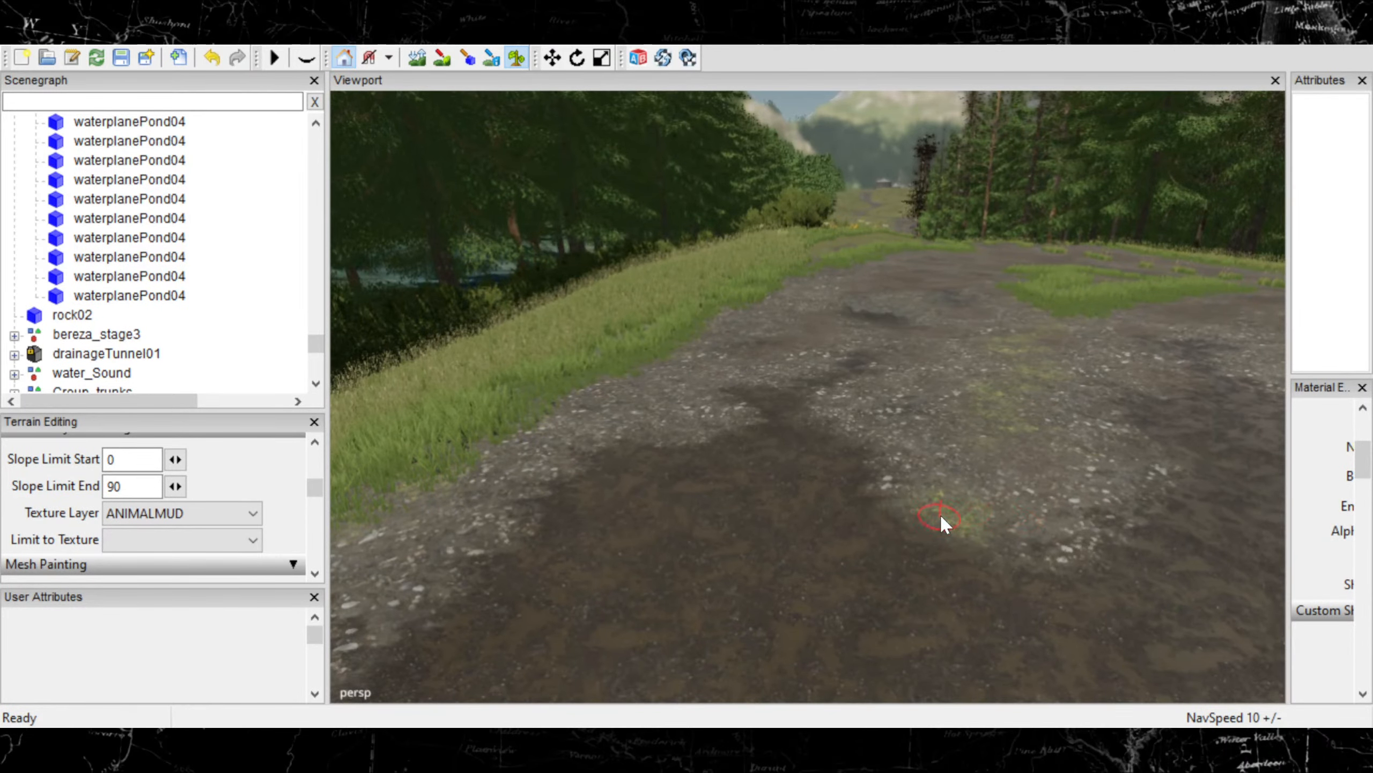
click(965, 490)
mouse_move(1000, 544)
mouse_down()
mouse_move(936, 549)
mouse_move(925, 526)
mouse_up()
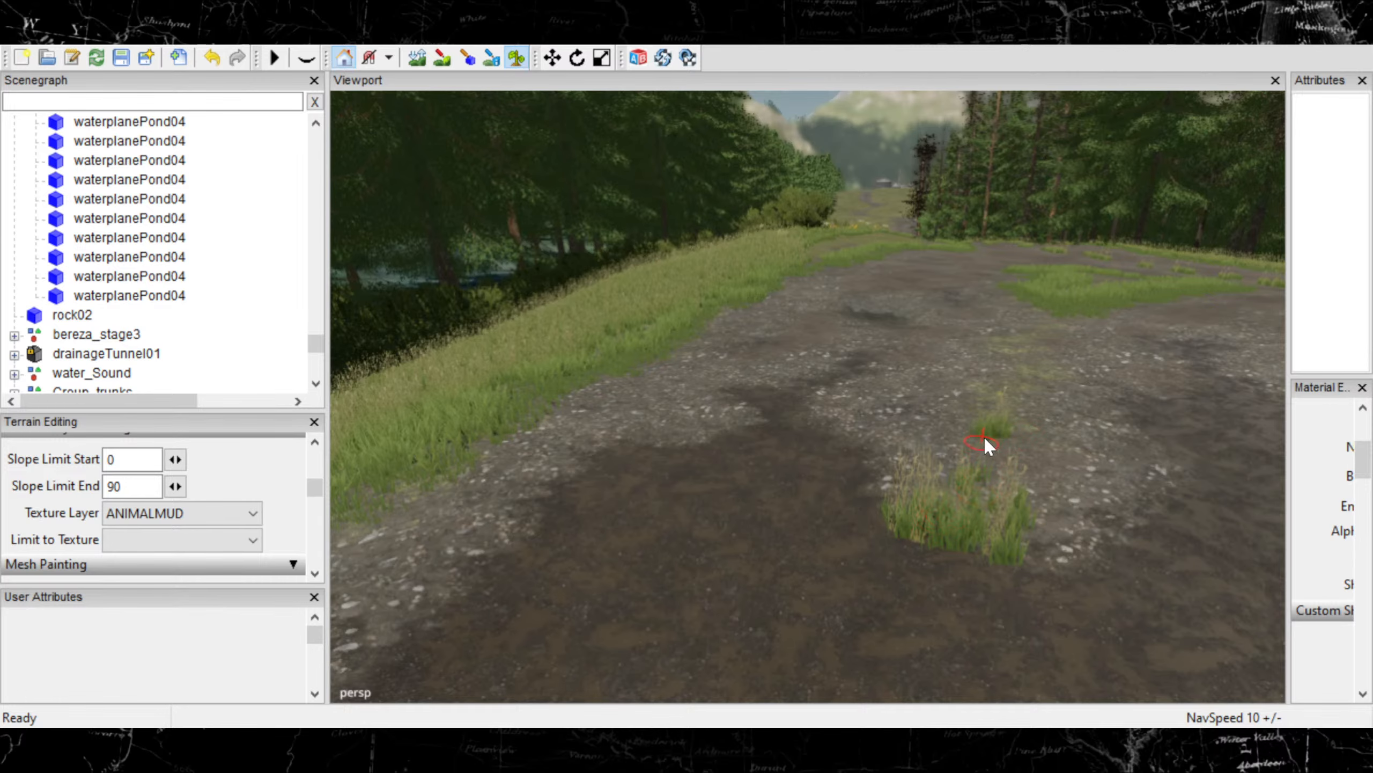
Extend the centre strip beyond the puddle with grass tufts leading to the triangular grass island at the junction
click(995, 397)
click(965, 400)
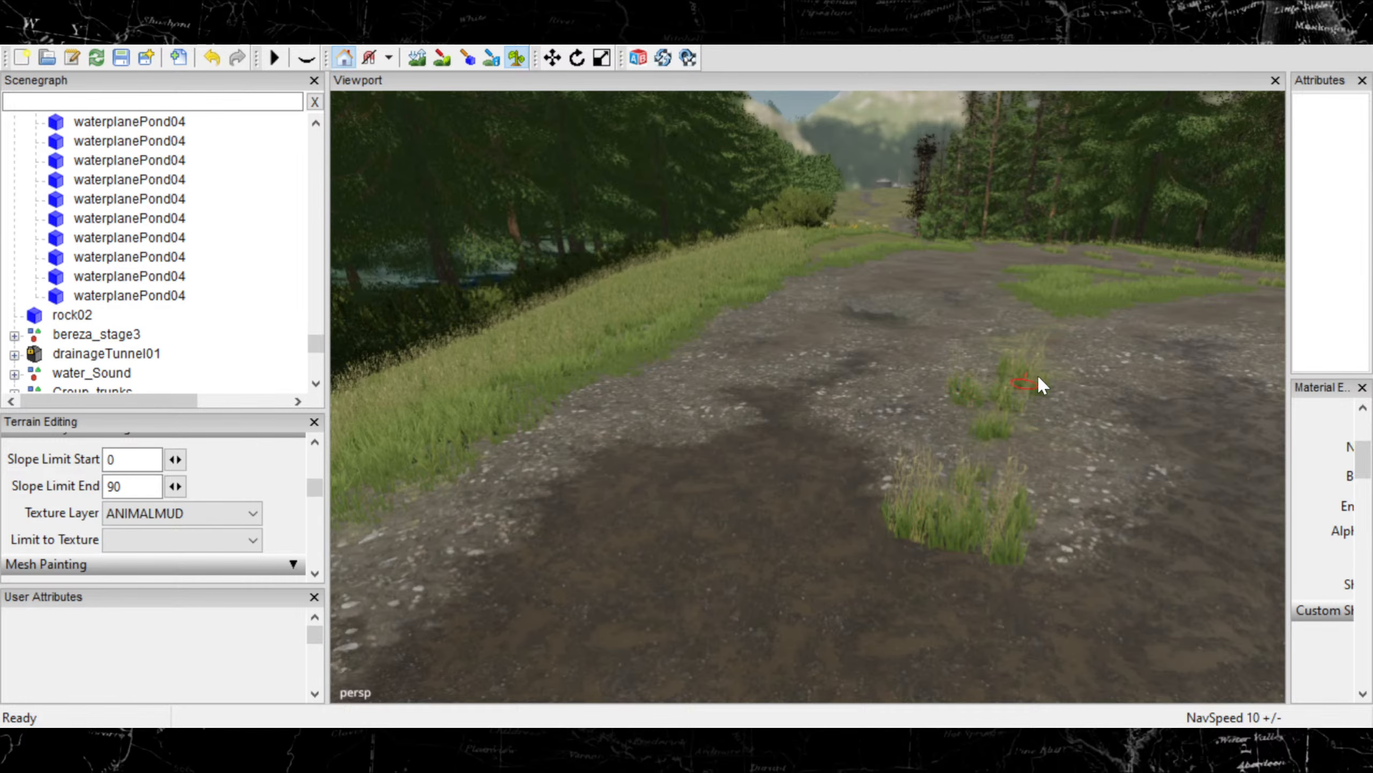
scroll(1017, 406, down, 5)
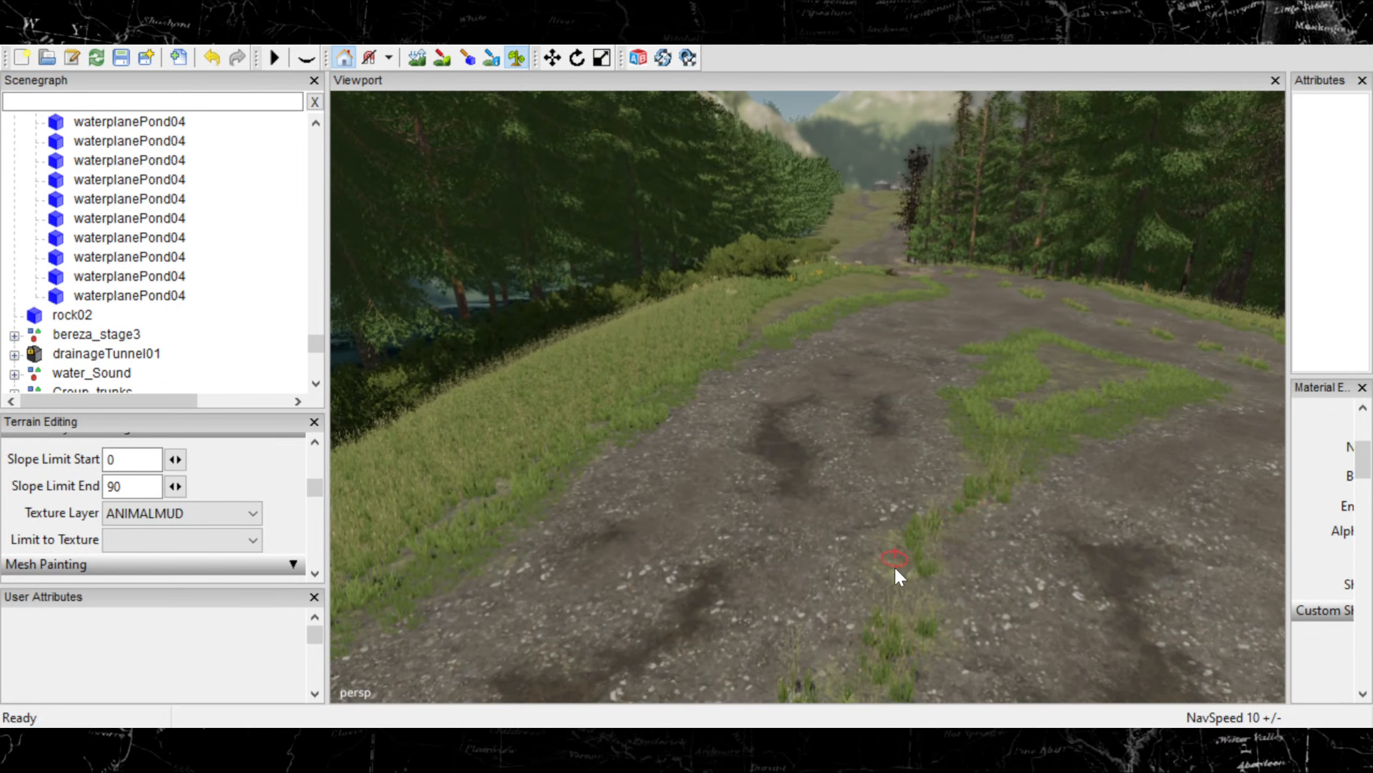
click(879, 596)
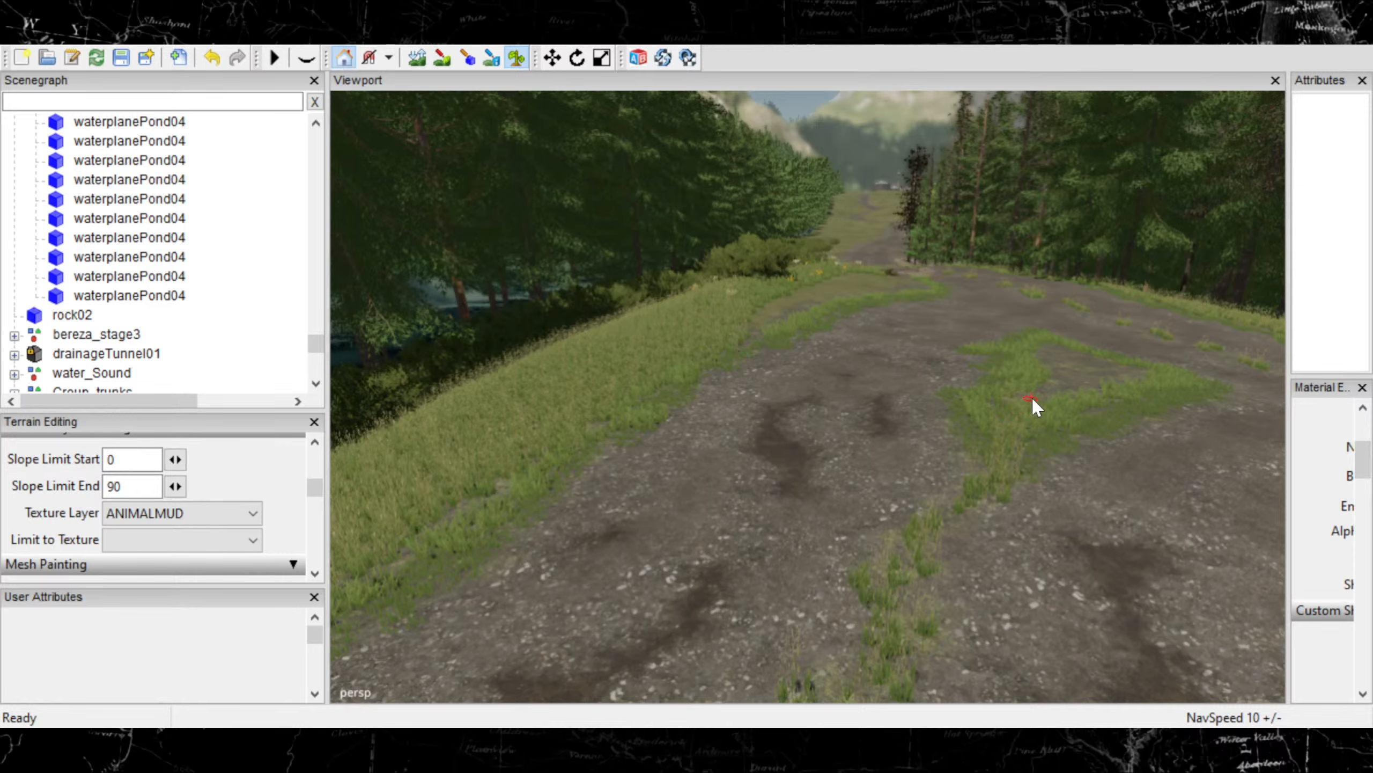
Fill the near end of the large bare island between the gravel roads with grass, working inward from its grassy border
mouse_move(1002, 419)
alt+middle_down()
mouse_move(762, 540)
mouse_move(706, 548)
mouse_move(693, 507)
mouse_move(774, 560)
mouse_move(692, 423)
mouse_move(617, 368)
mouse_move(867, 454)
mouse_move(644, 500)
mouse_move(781, 452)
mouse_move(698, 436)
mouse_move(423, 528)
mouse_move(852, 495)
mouse_move(528, 414)
mouse_move(527, 377)
mouse_move(582, 497)
mouse_move(732, 466)
mouse_move(322, 607)
alt+middle_up()
mouse_move(322, 599)
alt+right_down()
mouse_move(627, 500)
mouse_move(893, 465)
mouse_move(1103, 495)
alt+right_up()
alt+middle_drag(797, 425, 848, 538)
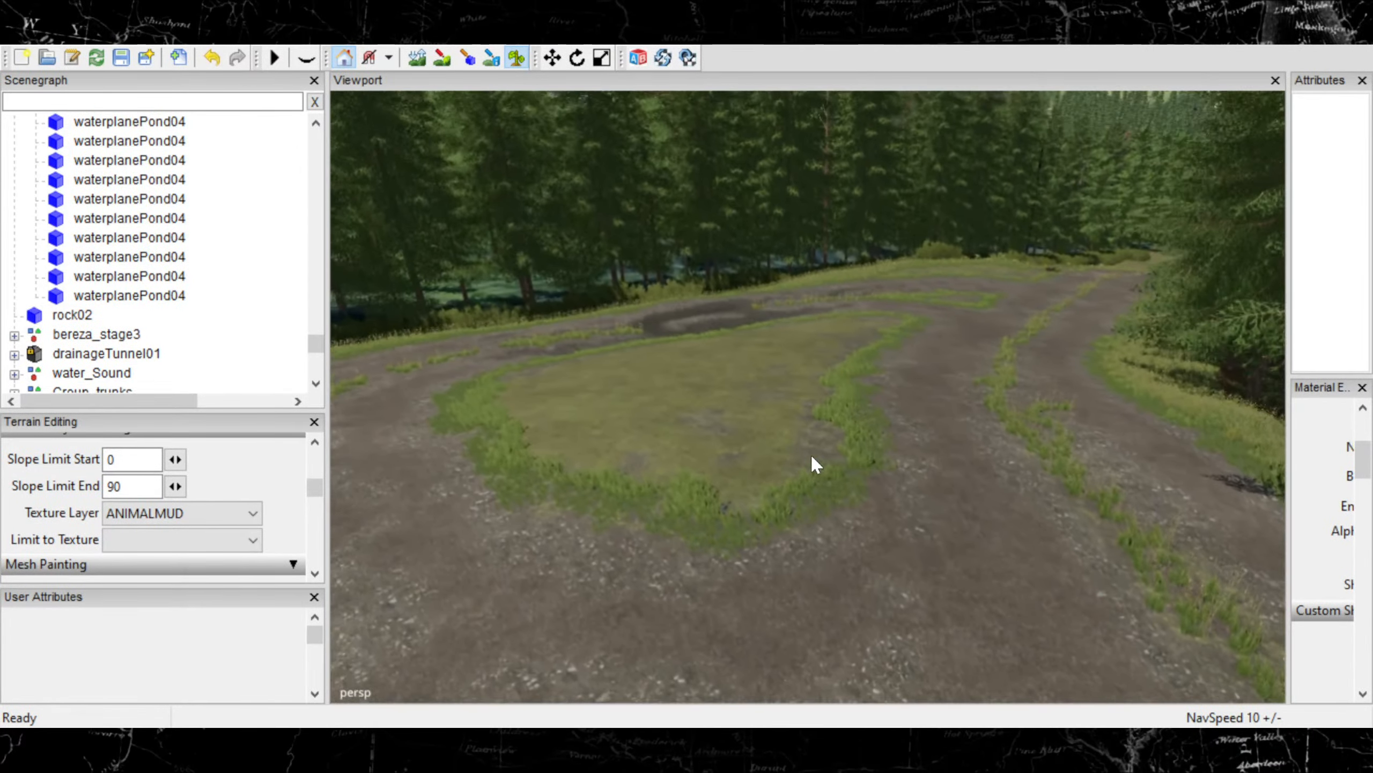
alt+right_drag(795, 412, 846, 397)
alt+drag(846, 397, 750, 418)
alt+right_drag(749, 418, 772, 468)
scroll(773, 467, up, 4)
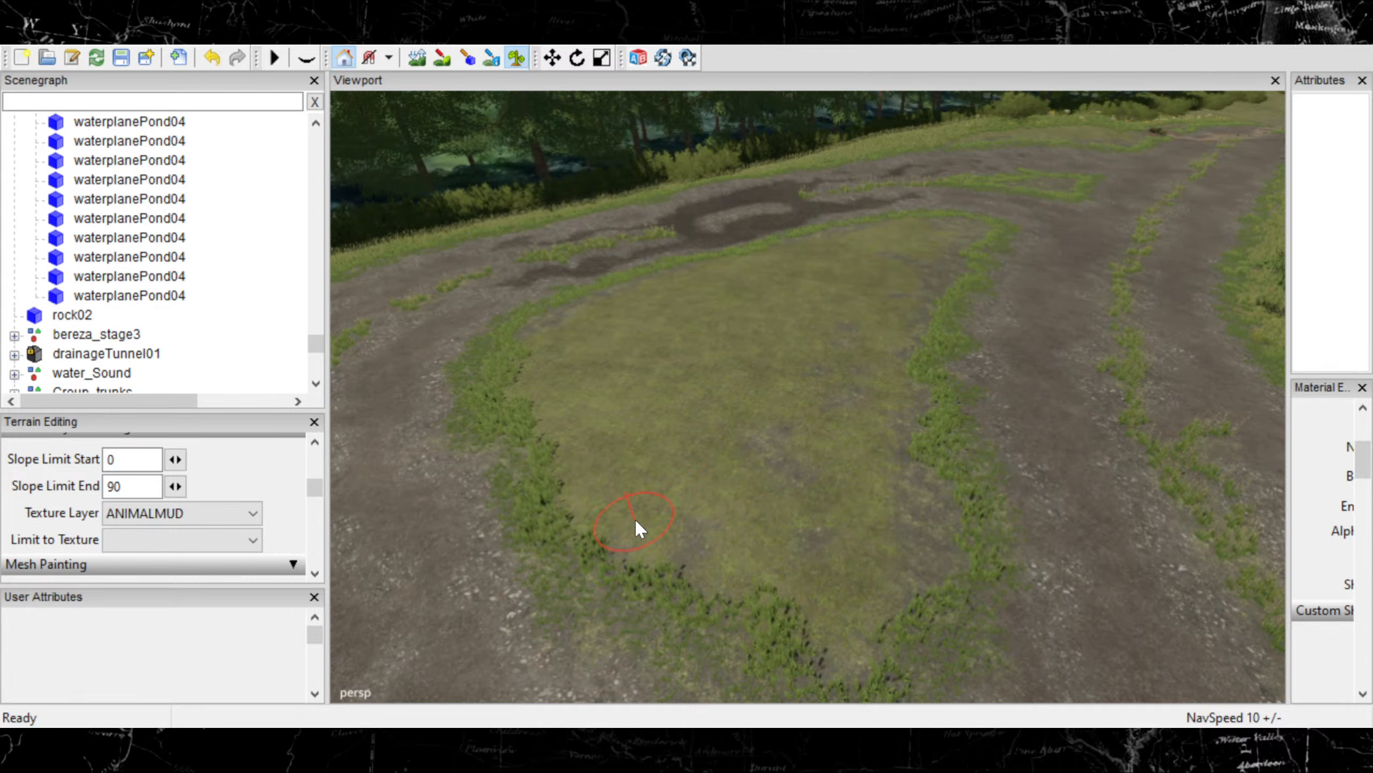
mouse_move(792, 358)
mouse_down()
mouse_move(728, 481)
mouse_move(897, 394)
mouse_move(873, 412)
mouse_move(912, 514)
mouse_up()
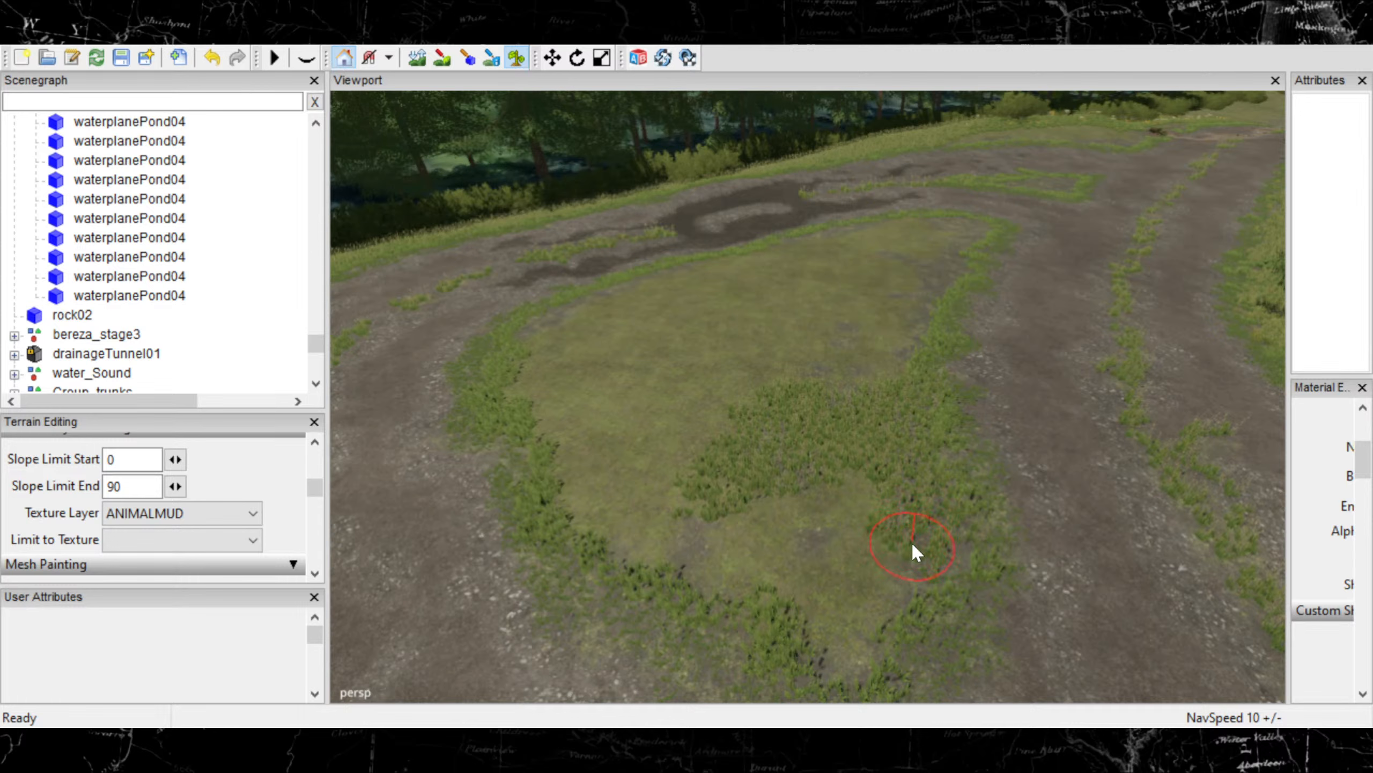
mouse_move(877, 572)
mouse_down()
mouse_move(843, 566)
mouse_move(771, 493)
mouse_move(751, 532)
mouse_move(633, 516)
mouse_up()
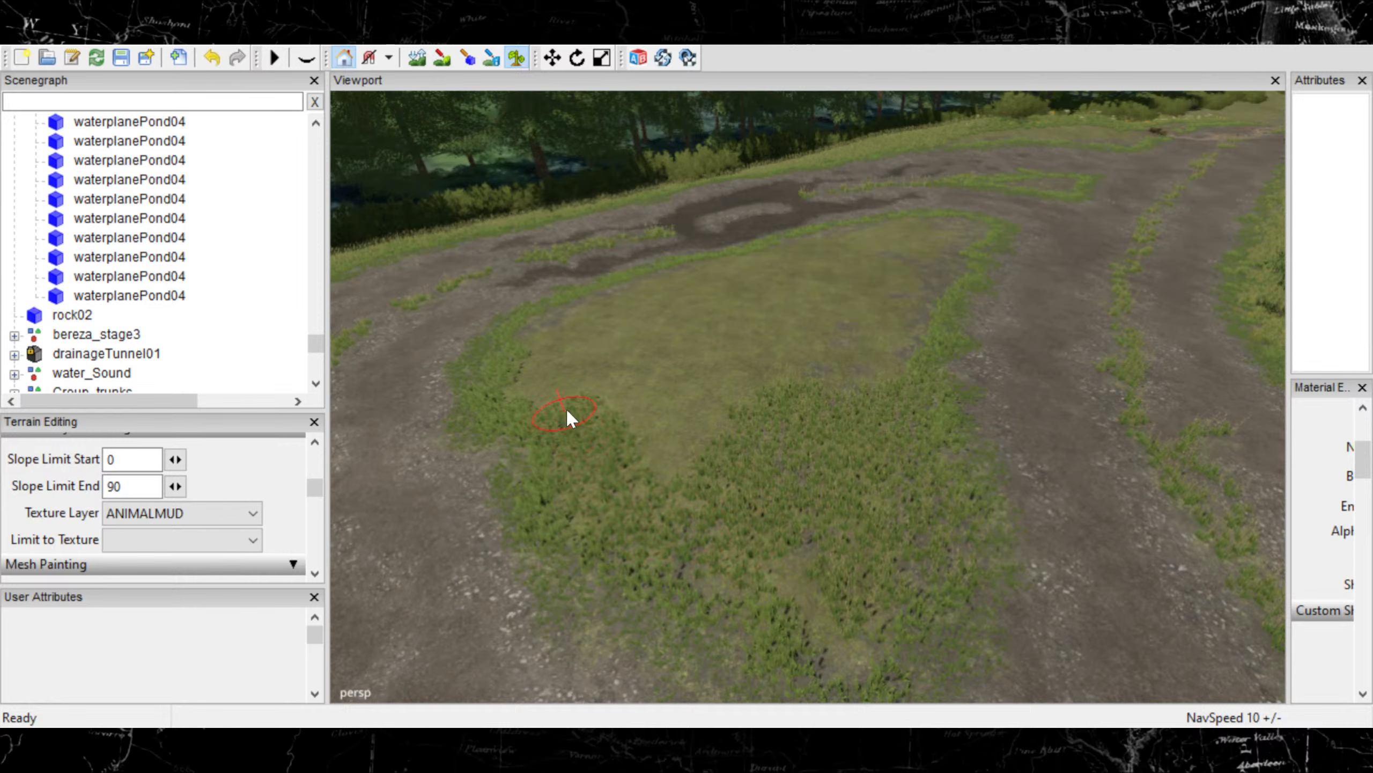
Extend the grass into the middle of the large island and along its inner edge beside the double-track road
scroll(533, 384, down, 3)
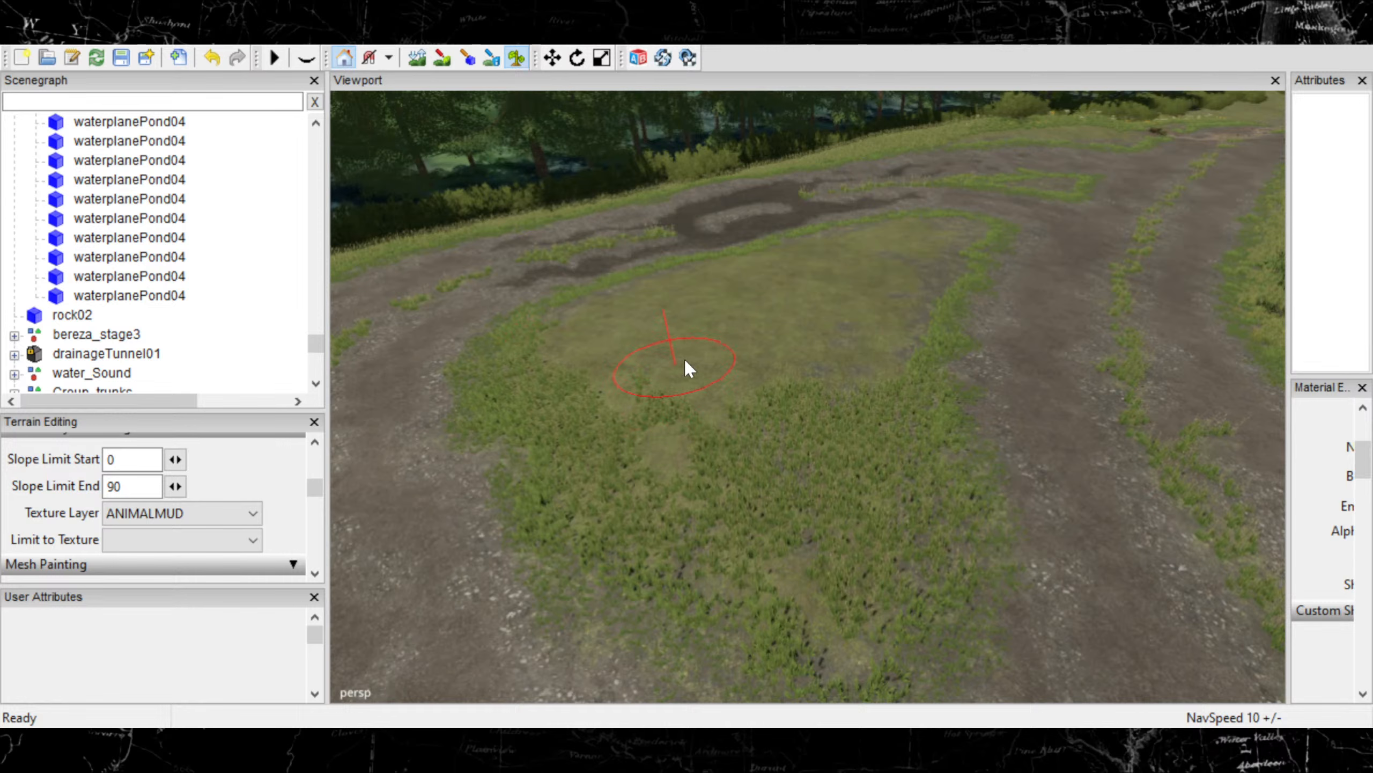
mouse_move(684, 358)
mouse_down()
mouse_move(663, 419)
mouse_move(694, 443)
mouse_up()
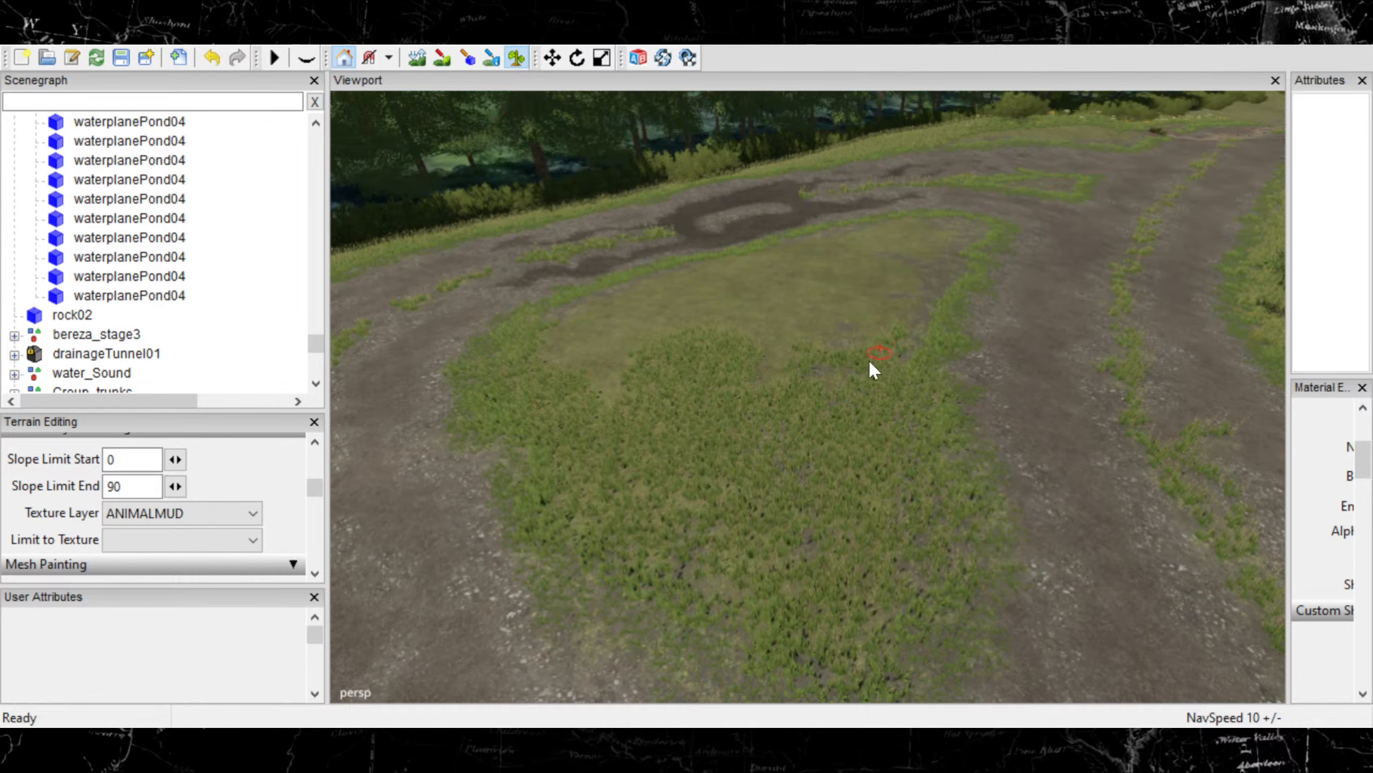
alt+middle_drag(835, 394, 697, 452)
mouse_move(697, 452)
alt+right_down()
mouse_move(826, 403)
mouse_move(806, 466)
mouse_move(865, 438)
mouse_move(791, 521)
mouse_move(852, 493)
mouse_move(808, 516)
alt+right_up()
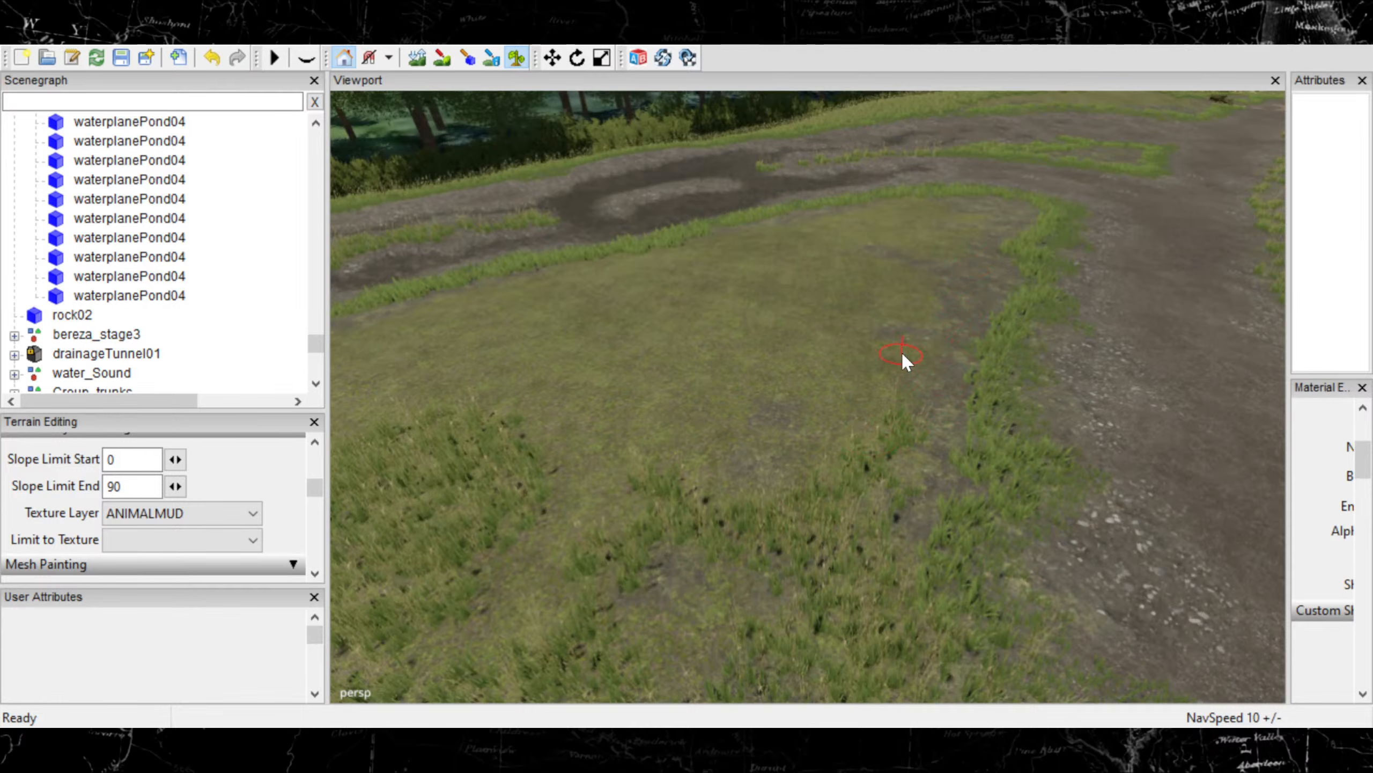
mouse_move(901, 351)
mouse_down()
mouse_move(856, 344)
mouse_move(905, 311)
mouse_move(906, 285)
mouse_move(862, 264)
mouse_up()
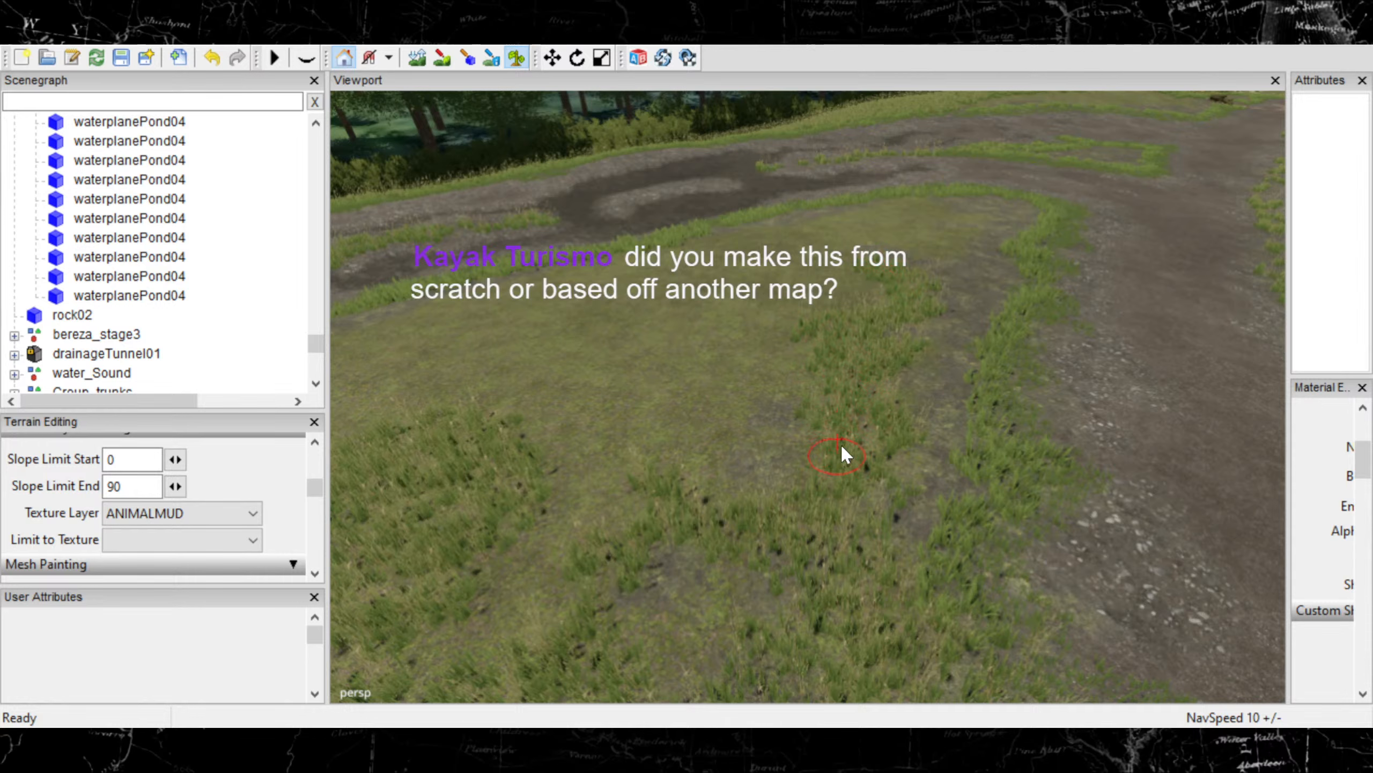
Paint grass across the island's remaining middle toward its far end by the puddle, leaving small bare patches near the road edge
alt+middle_drag(699, 434, 744, 460)
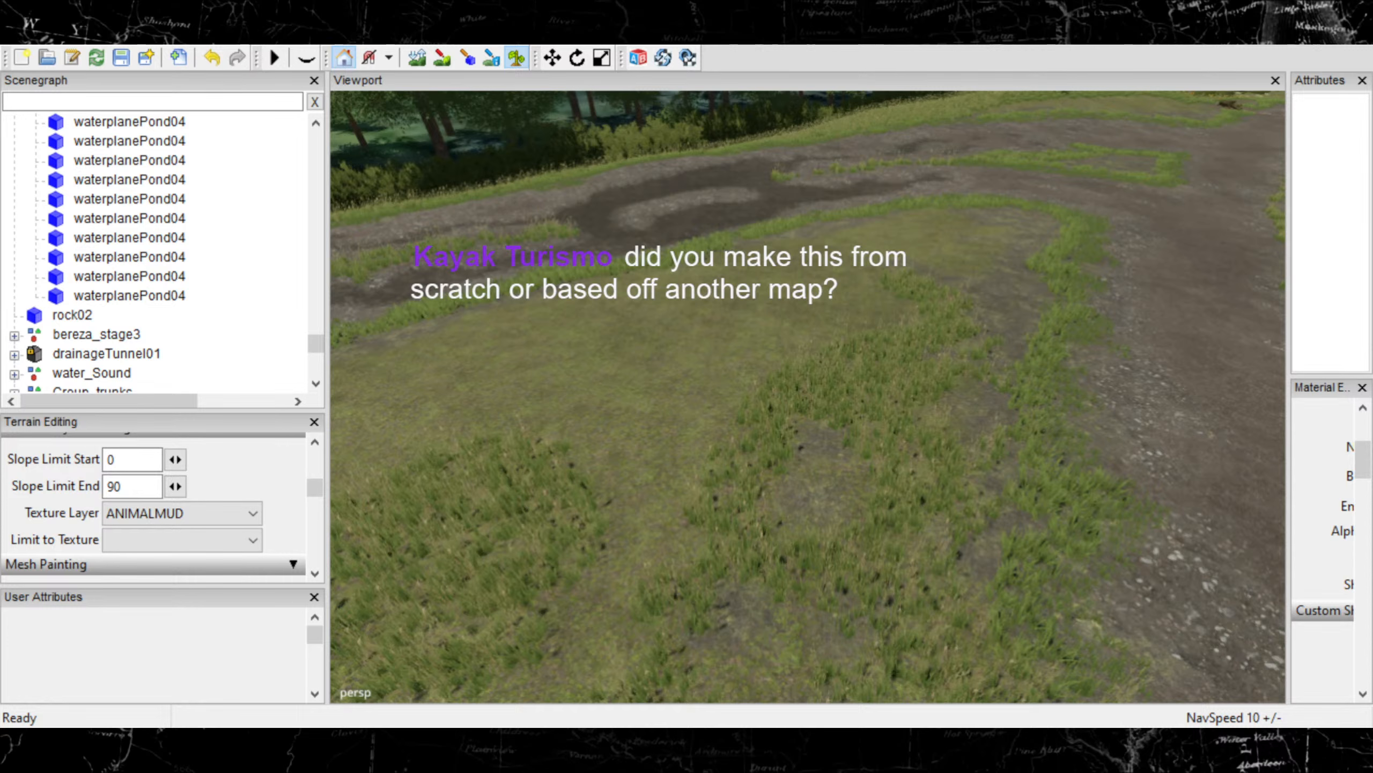
alt+right_drag(967, 475, 874, 443)
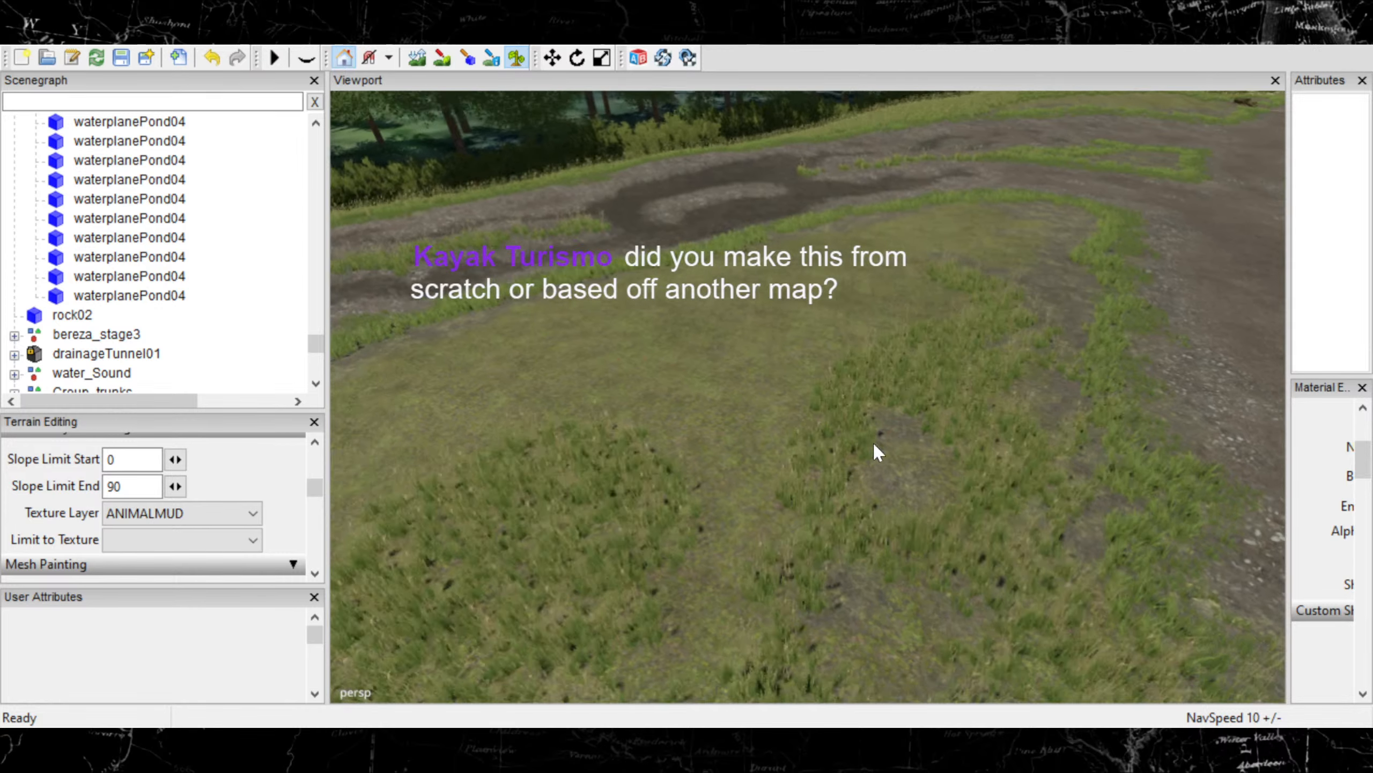
alt+middle_drag(874, 444, 925, 443)
mouse_move(935, 438)
alt+right_down()
mouse_move(794, 456)
mouse_move(892, 417)
alt+right_up()
drag(887, 385, 867, 533)
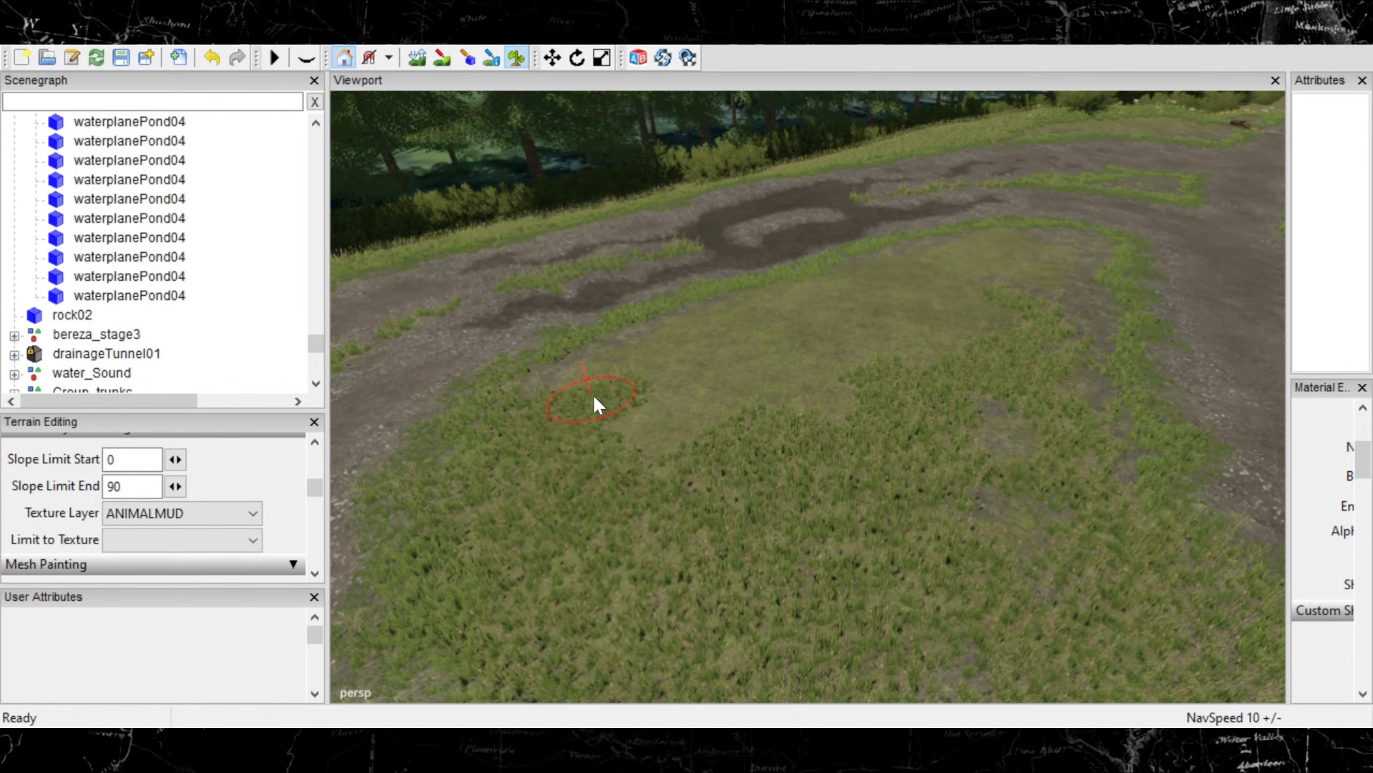
mouse_move(594, 397)
mouse_down()
mouse_move(692, 399)
mouse_move(766, 371)
mouse_move(813, 398)
mouse_move(898, 329)
mouse_up()
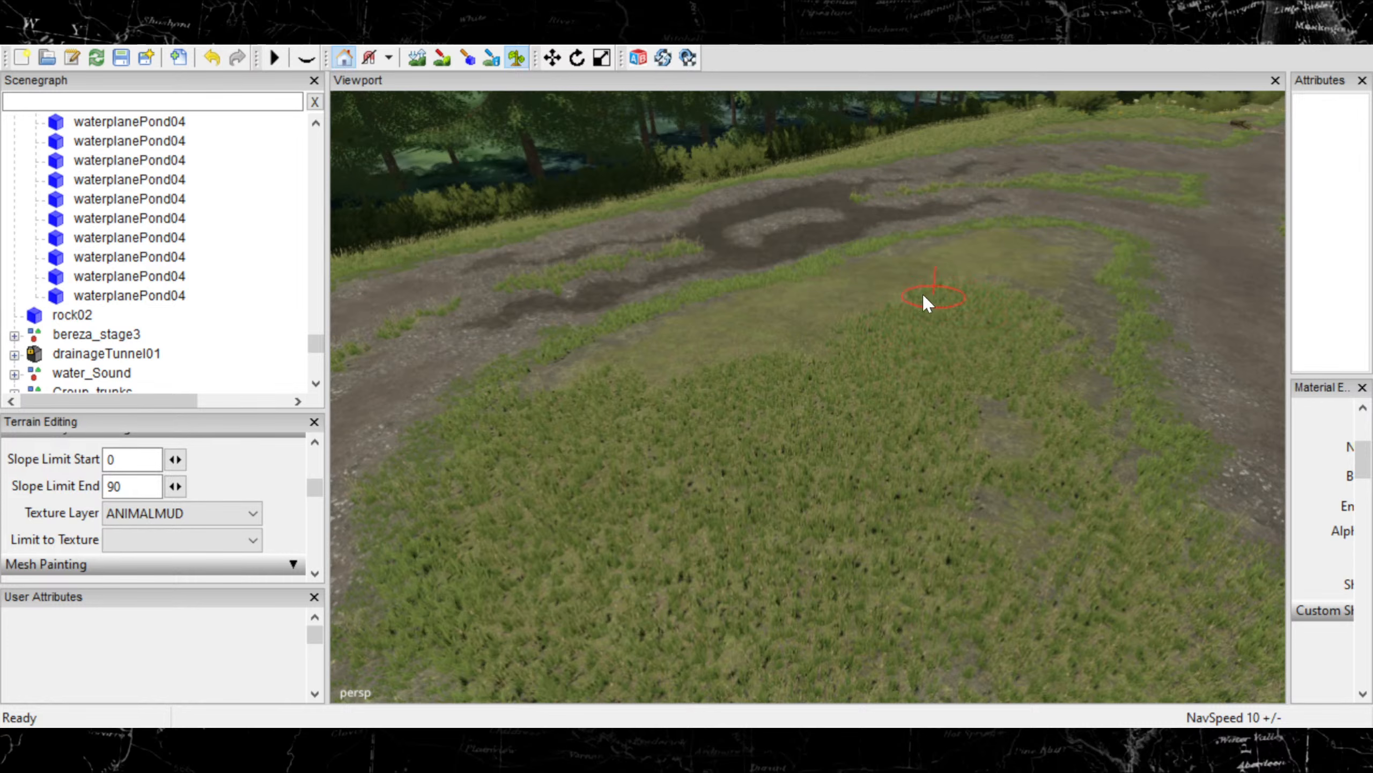
mouse_move(923, 295)
mouse_down()
mouse_move(876, 296)
mouse_move(809, 352)
mouse_up()
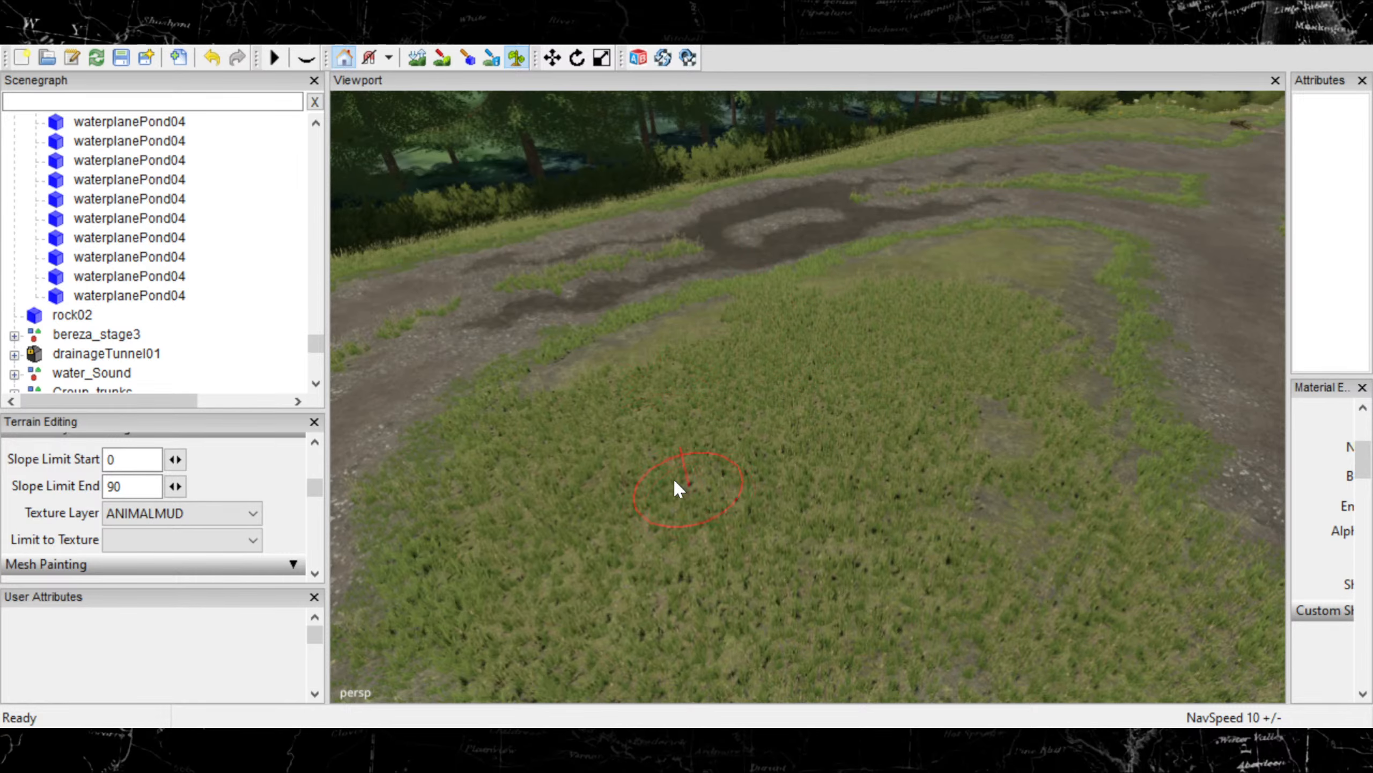
Examine the grassed island, the puddled double-track road and the forest junction from several angles, including the wider terrain from above
mouse_move(674, 479)
alt+middle_down()
mouse_move(655, 441)
mouse_move(730, 434)
mouse_move(846, 495)
mouse_move(905, 479)
alt+middle_up()
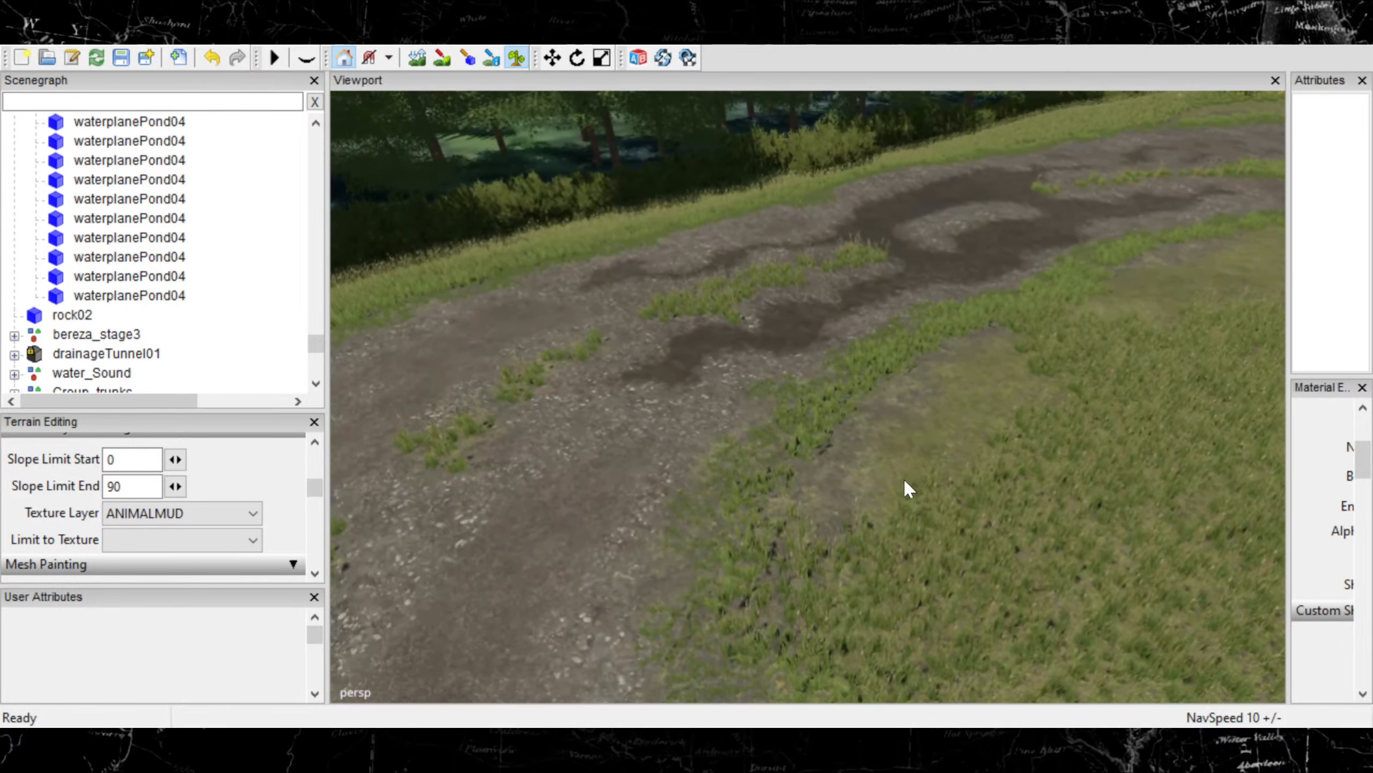
mouse_move(905, 480)
alt+mouse_down()
mouse_move(824, 465)
mouse_move(865, 475)
mouse_move(970, 442)
mouse_move(759, 399)
mouse_move(843, 374)
mouse_move(771, 415)
mouse_move(805, 386)
alt+mouse_up()
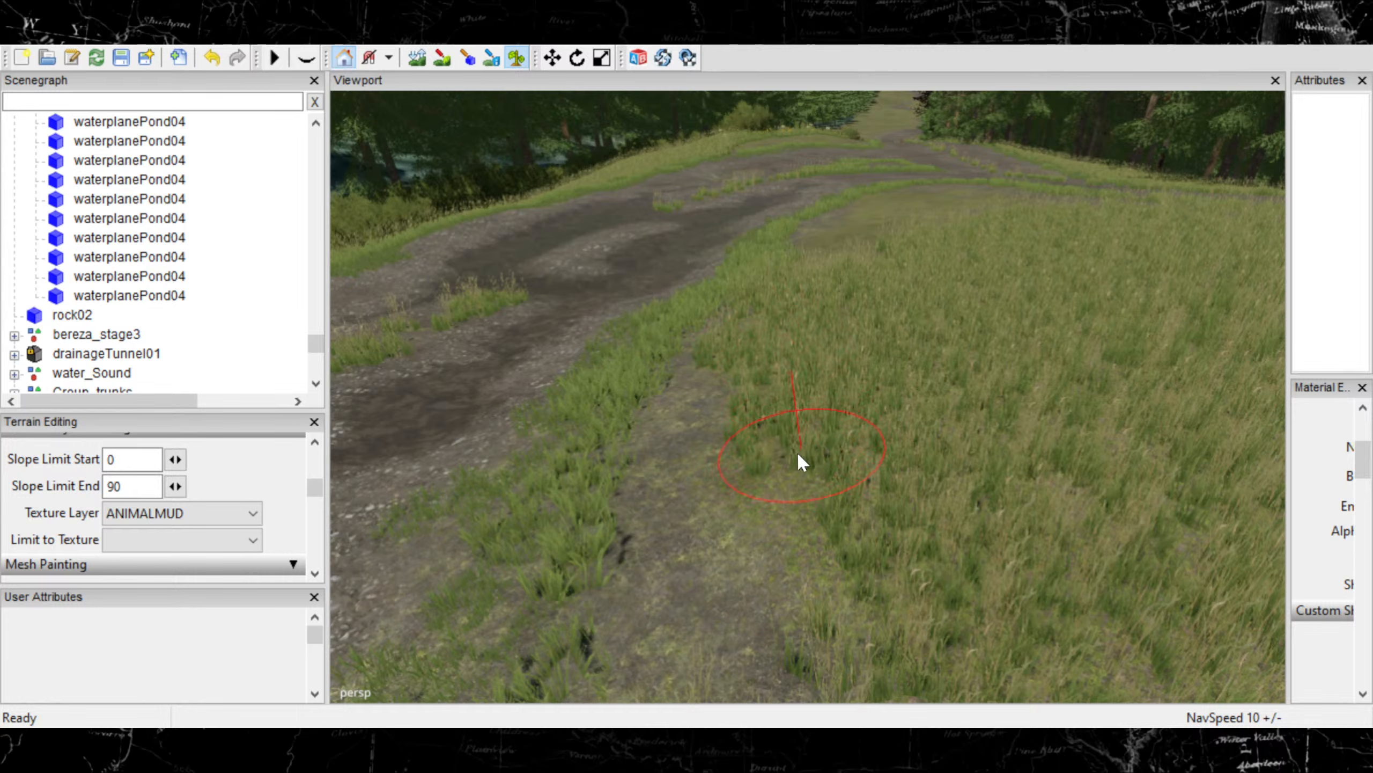
alt+right_drag(919, 483, 862, 486)
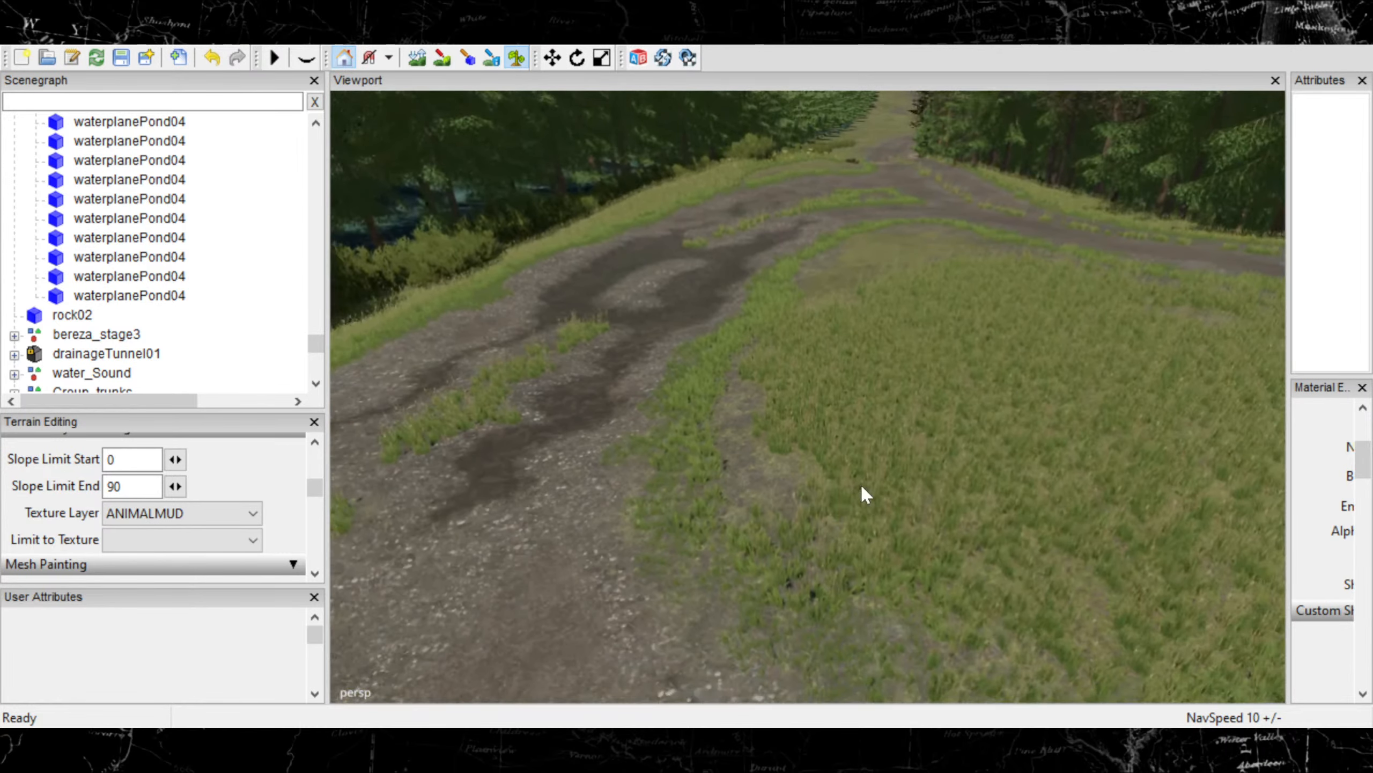
scroll(862, 485, up, 2)
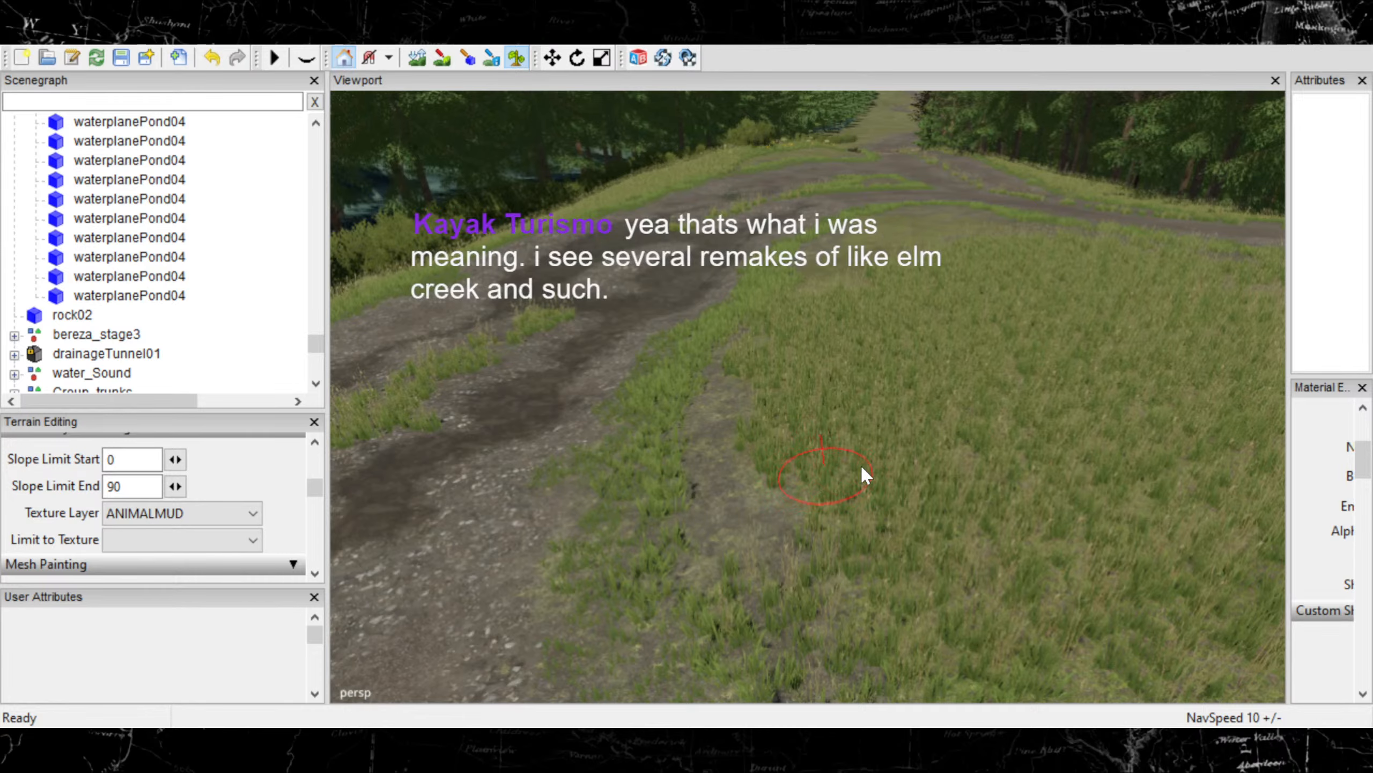
mouse_move(862, 466)
alt+right_down()
mouse_move(845, 518)
mouse_move(672, 585)
mouse_move(893, 525)
alt+right_up()
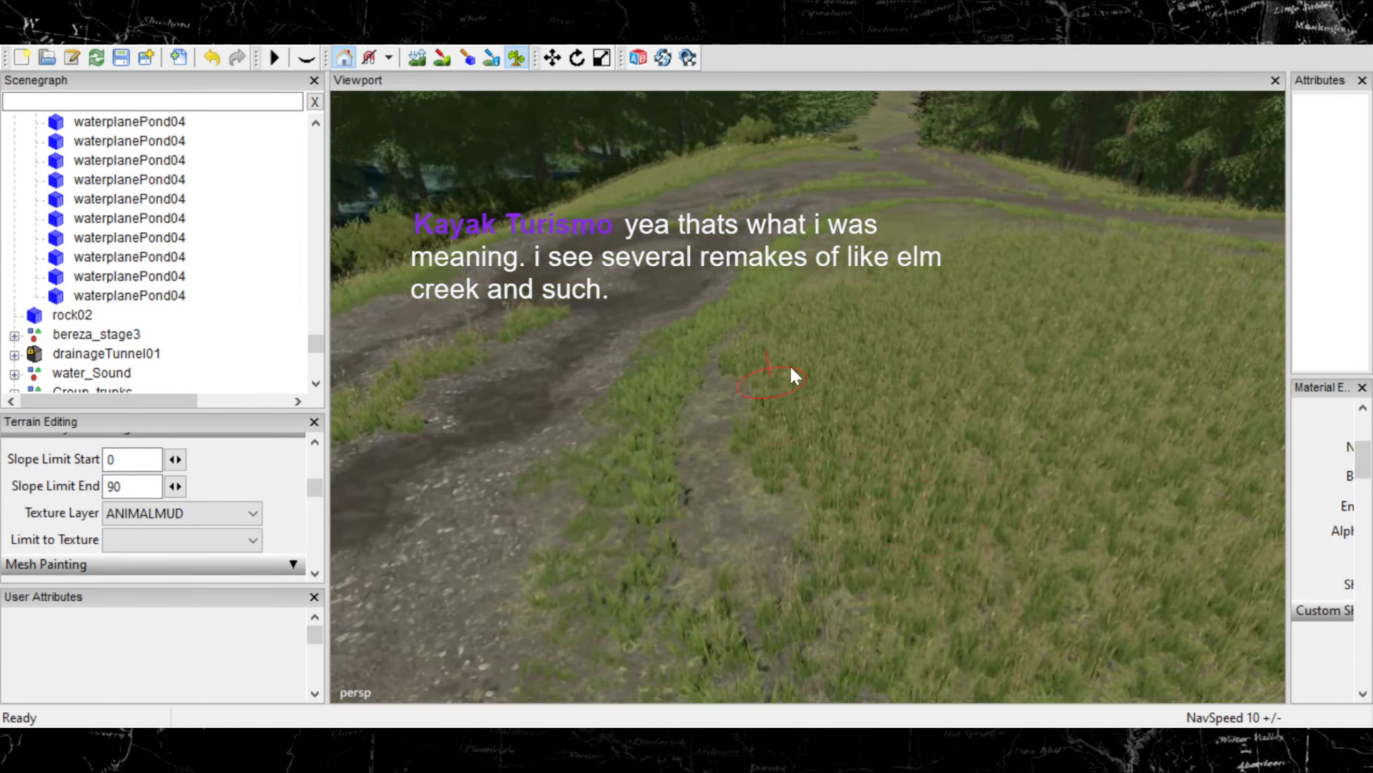
alt+middle_drag(789, 365, 922, 479)
alt+drag(822, 493, 929, 492)
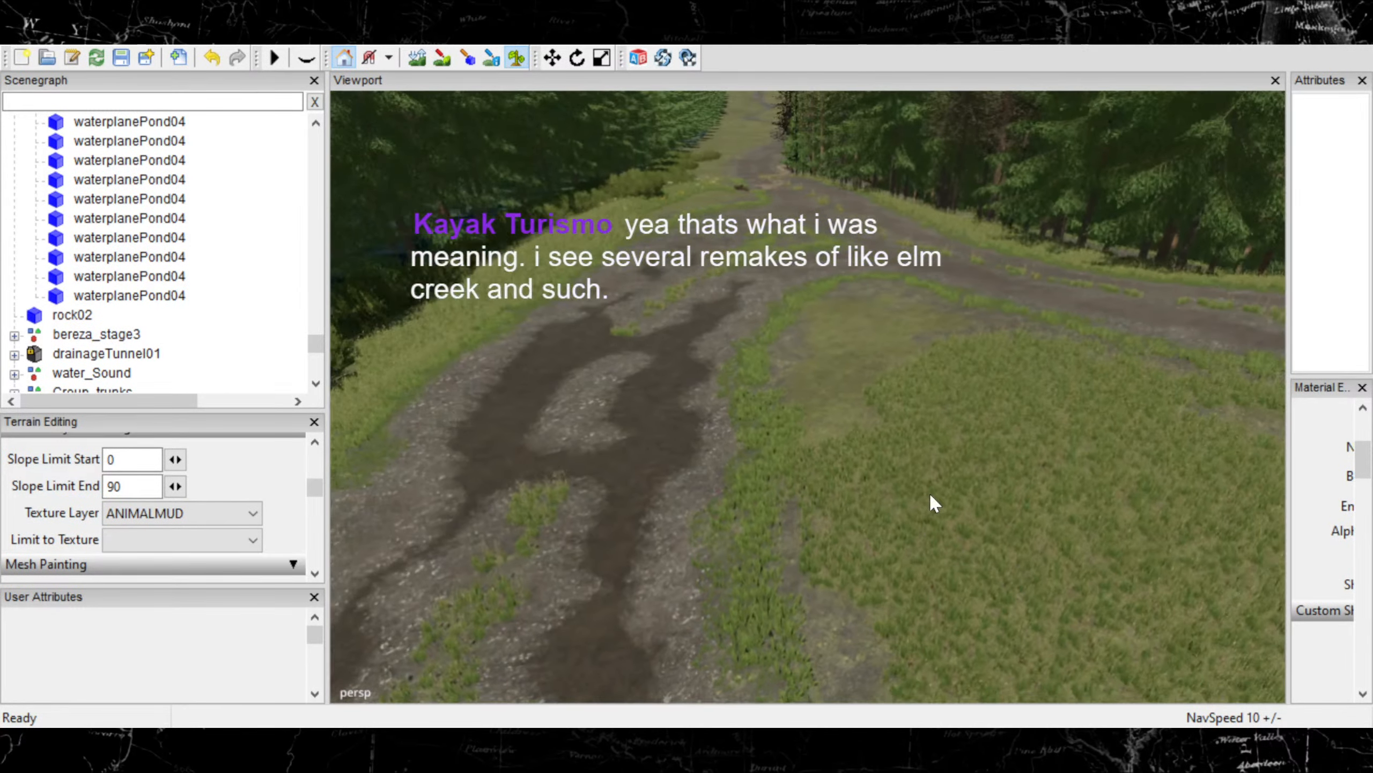
mouse_move(714, 436)
alt+right_down()
mouse_move(807, 406)
mouse_move(796, 457)
mouse_move(874, 454)
mouse_move(821, 497)
mouse_move(760, 490)
mouse_move(732, 507)
alt+right_up()
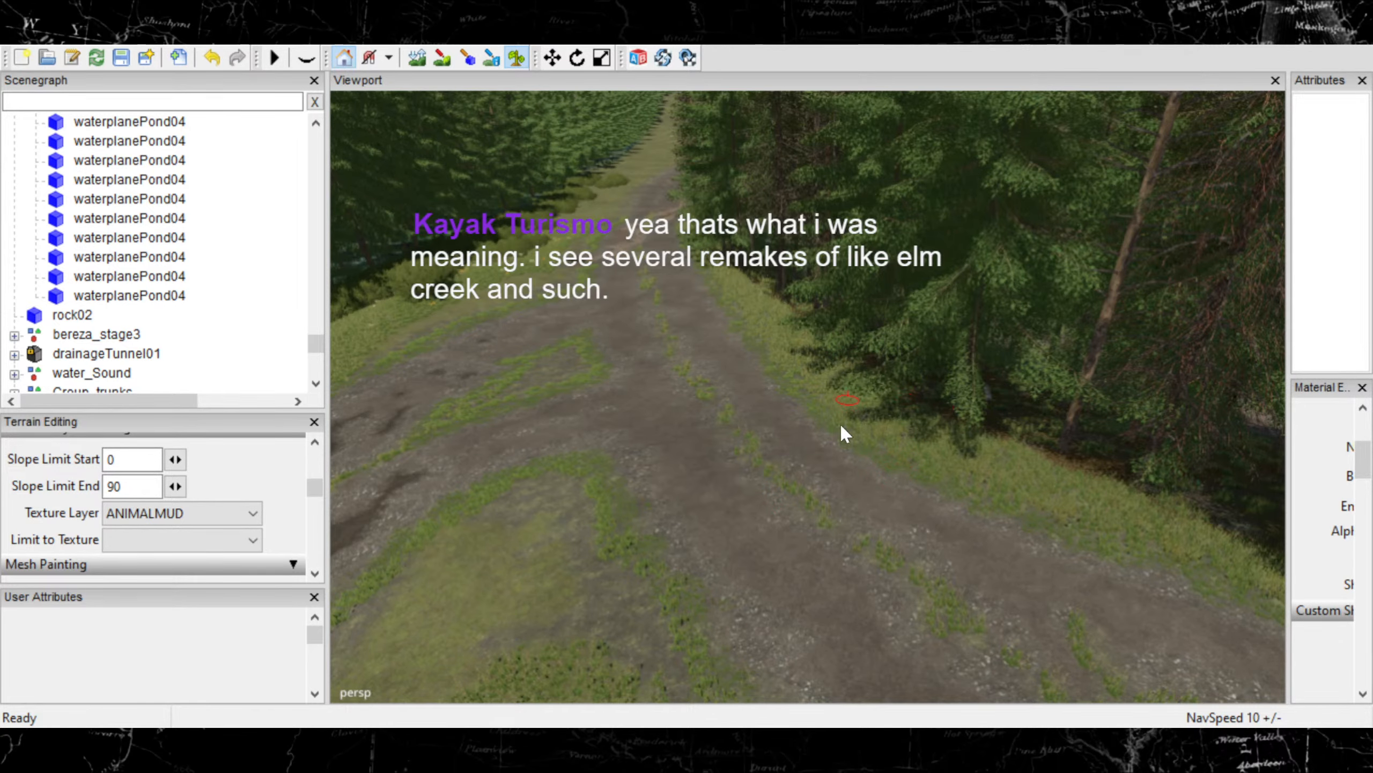
alt+middle_drag(841, 425, 573, 149)
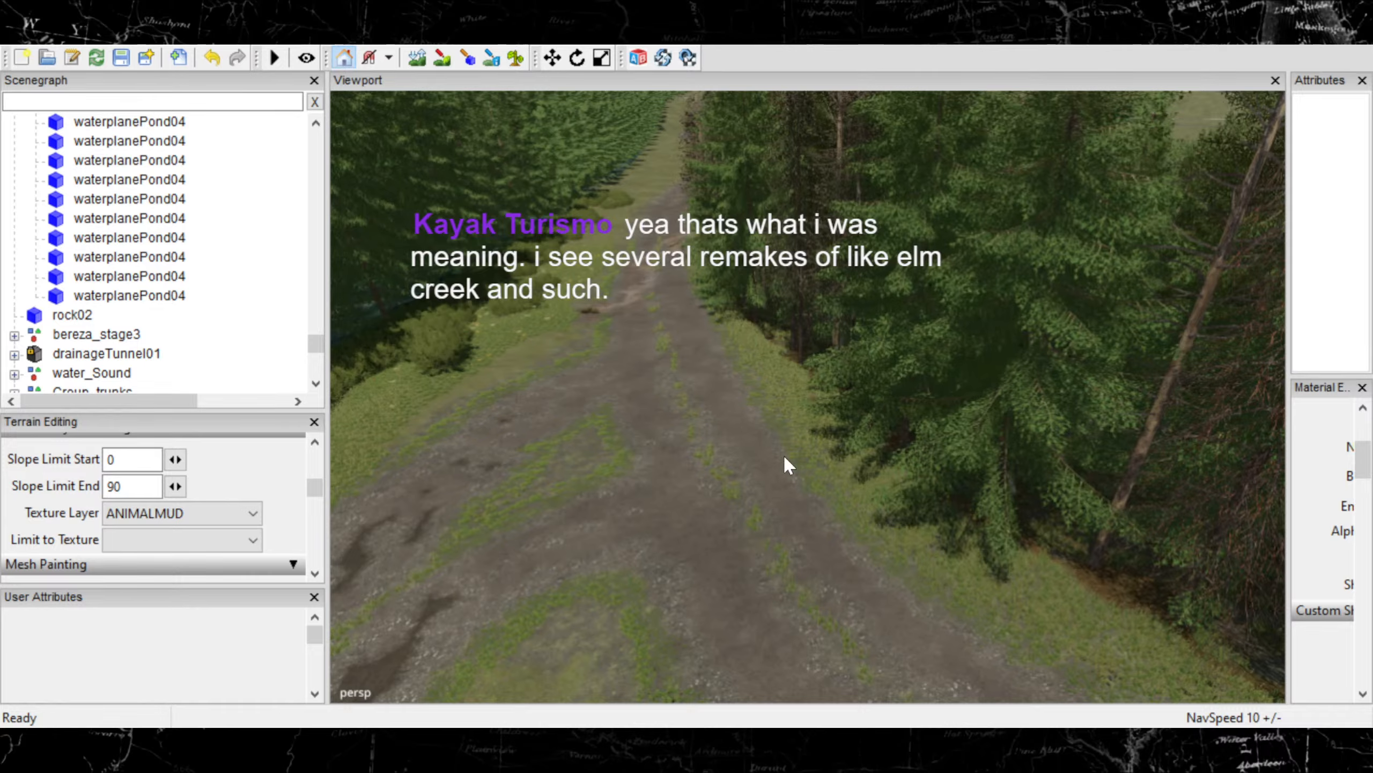
alt+drag(819, 347, 565, 340)
scroll(663, 511, down, 5)
scroll(947, 307, up, 8)
alt+drag(854, 325, 645, 417)
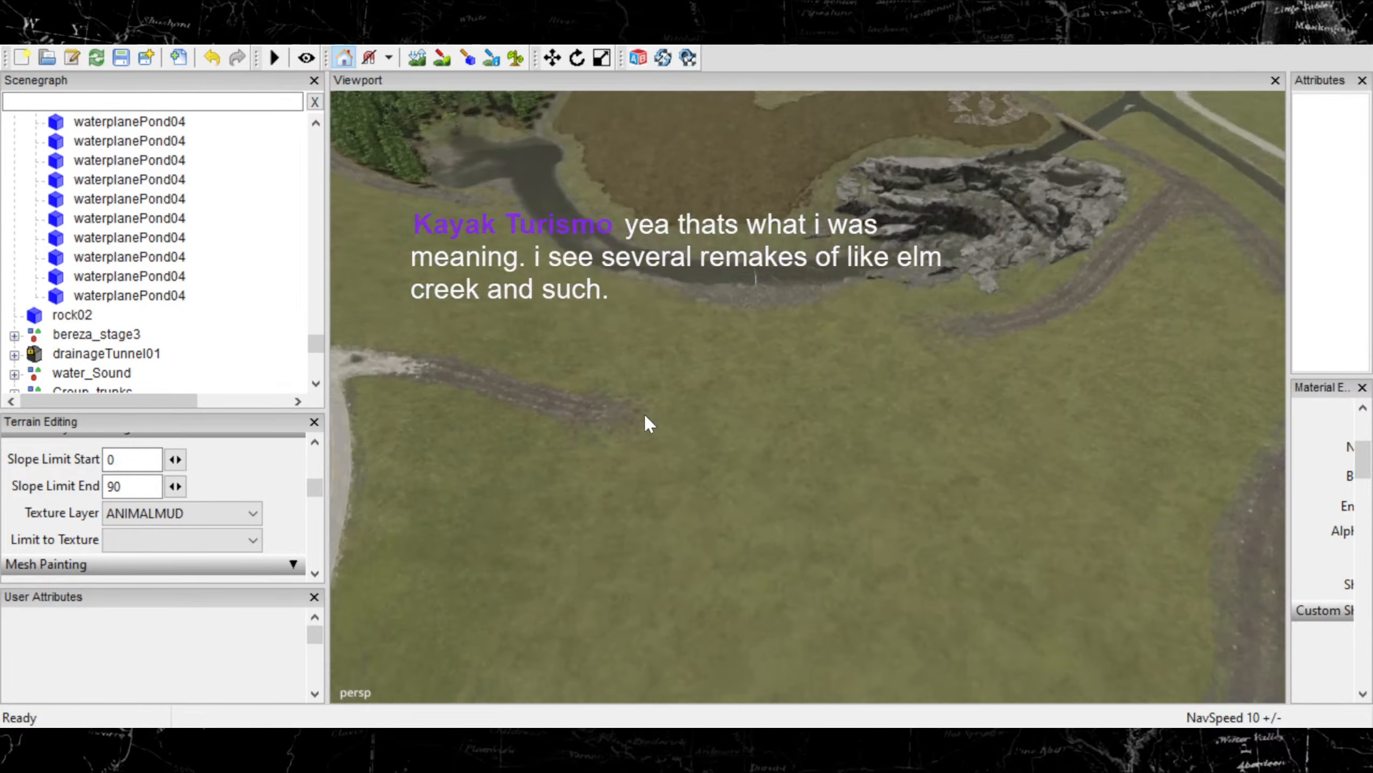
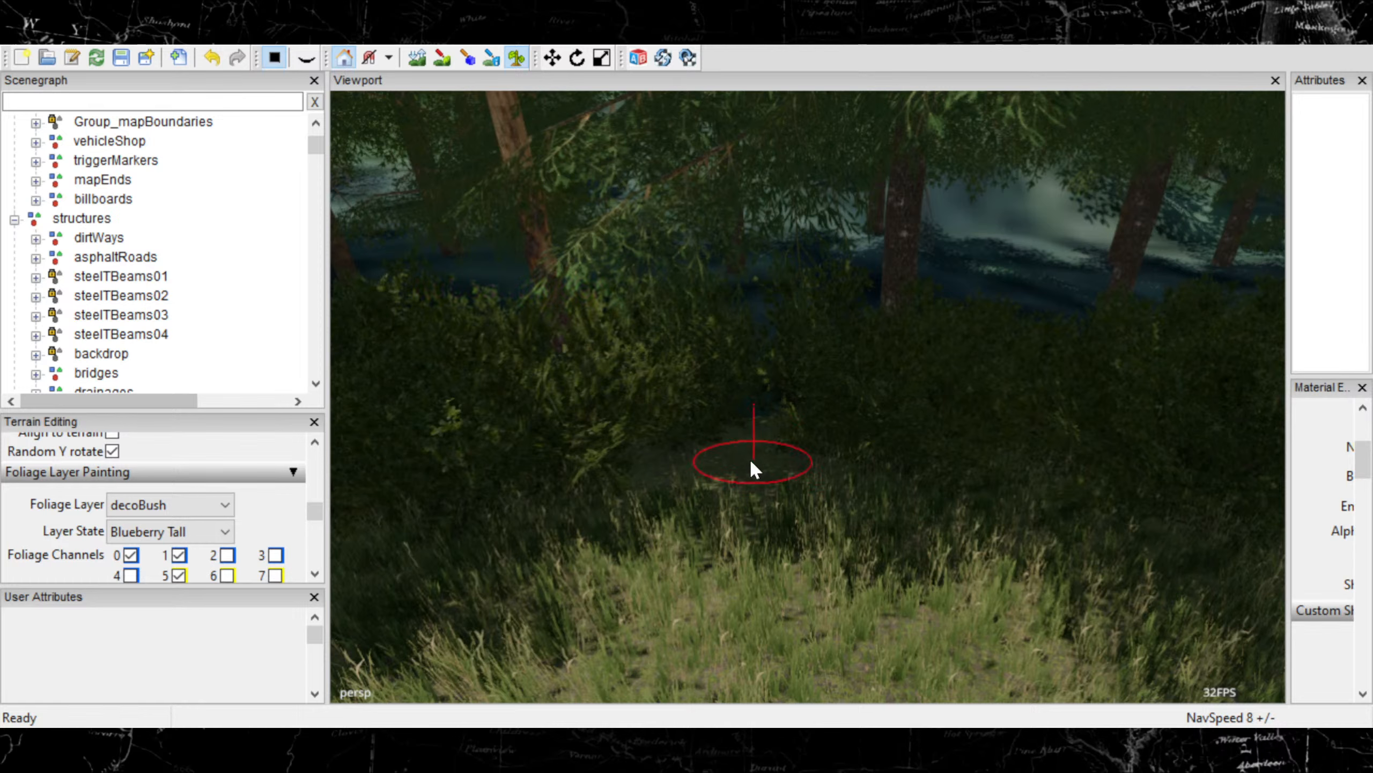
Close the gap in the shaded waterside hedge with Blueberry Tall bushes and cover the ground before it with decoFoliage longDryGrass
click(742, 484)
click(684, 477)
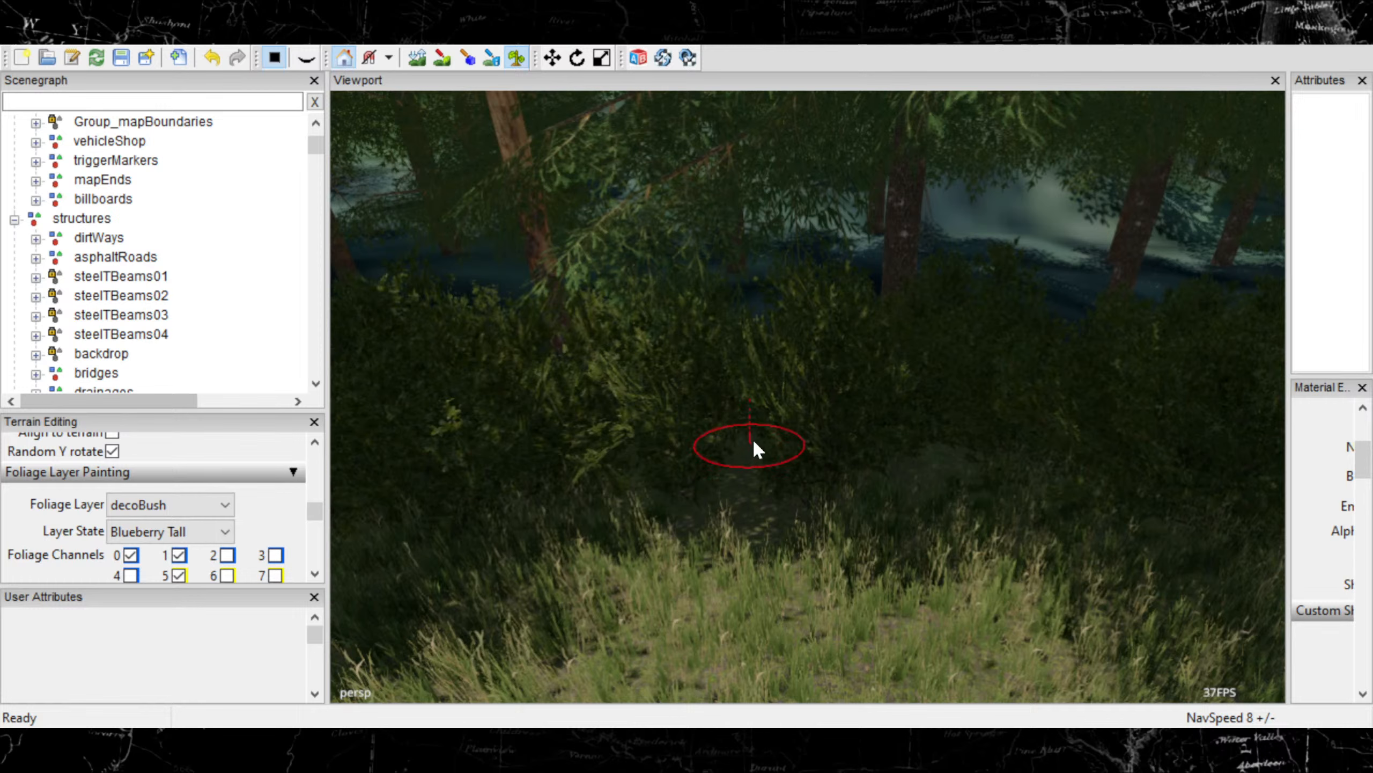
click(148, 85)
click(228, 531)
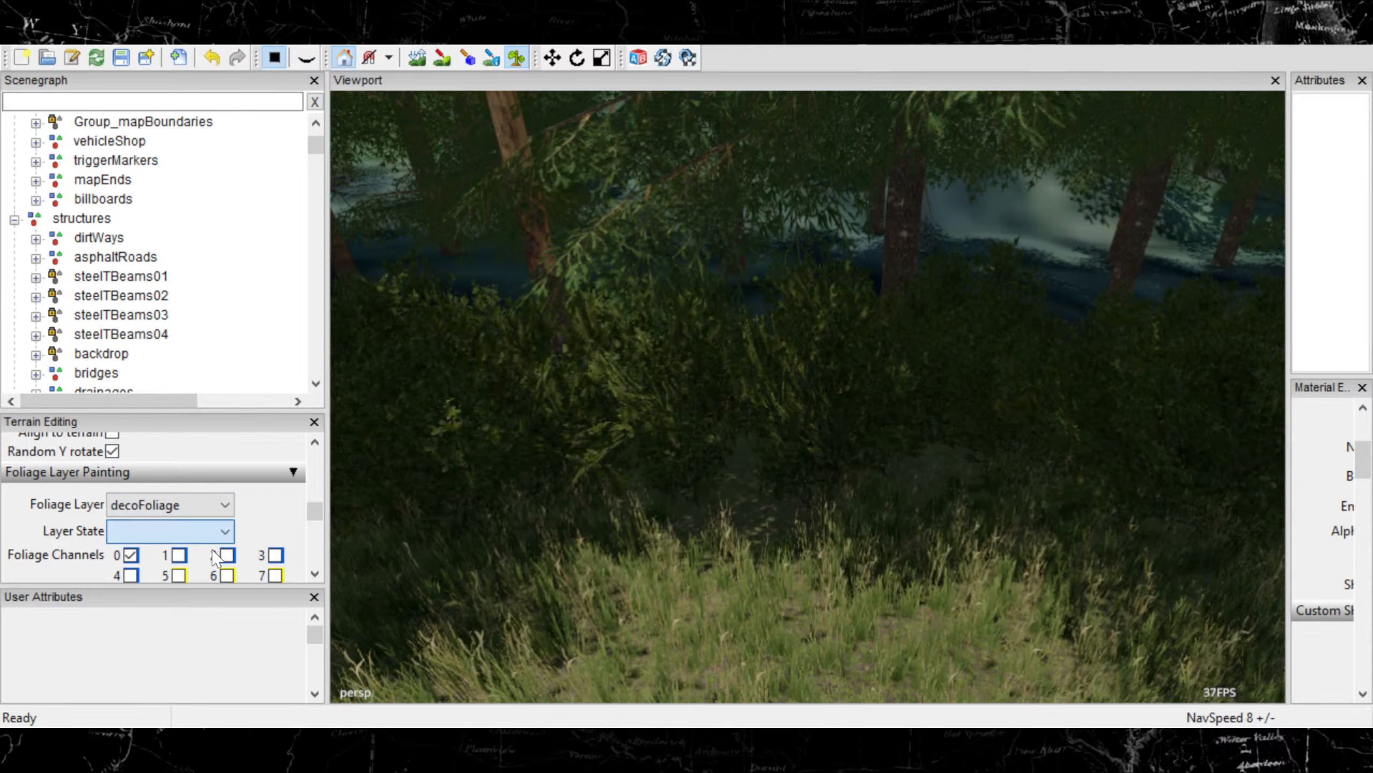
click(148, 649)
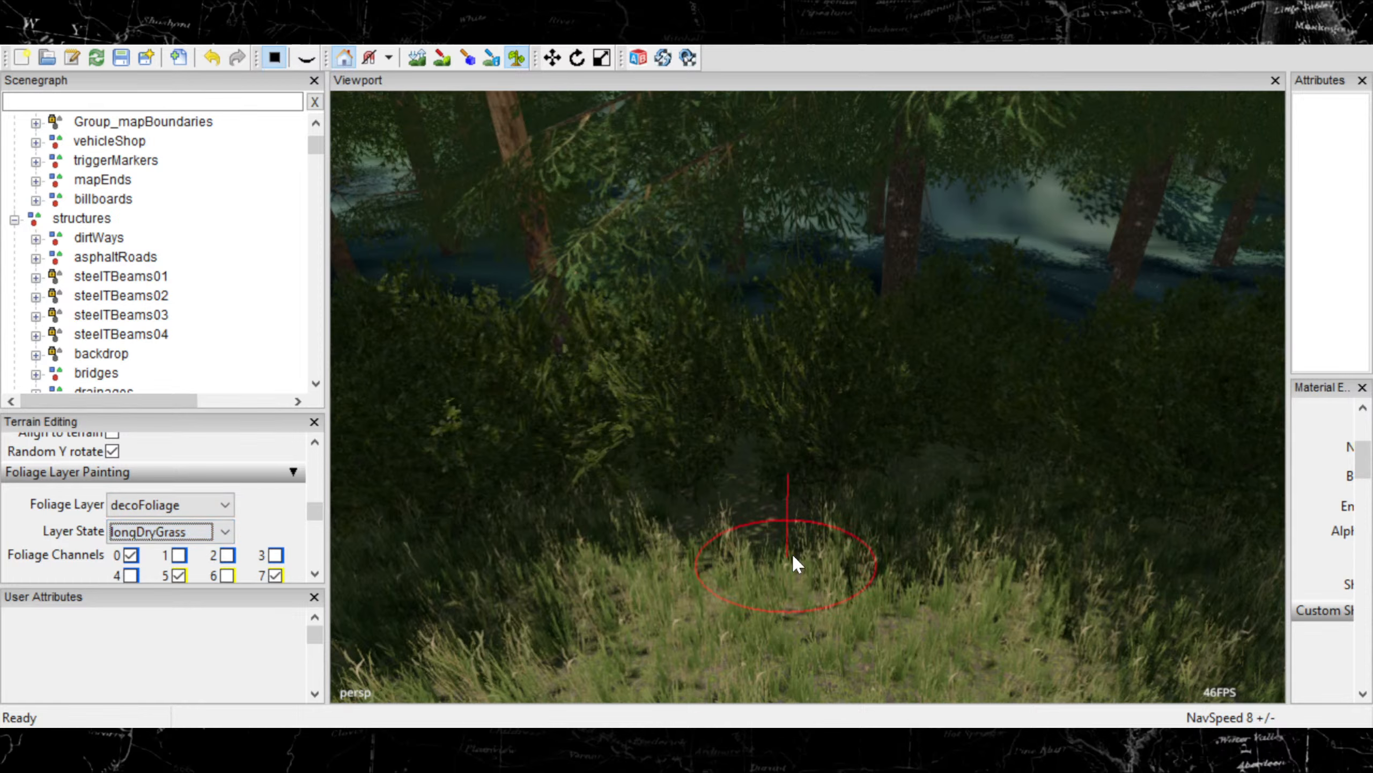
scroll(702, 532, down, 3)
drag(702, 533, 721, 530)
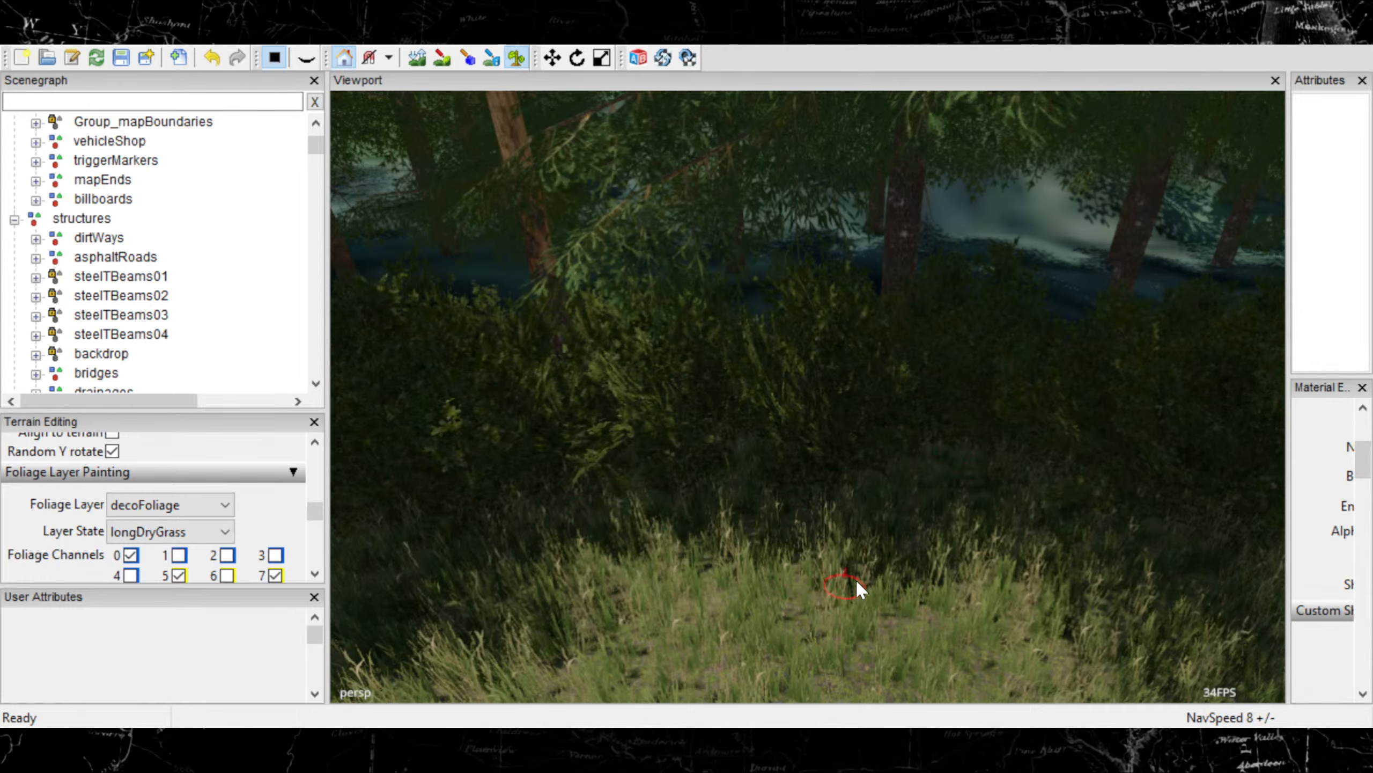
Paint longDryGrass over the white-flowered part of the verge between the standalone bush and the dirt track
scroll(914, 494, up, 5)
scroll(917, 497, down, 3)
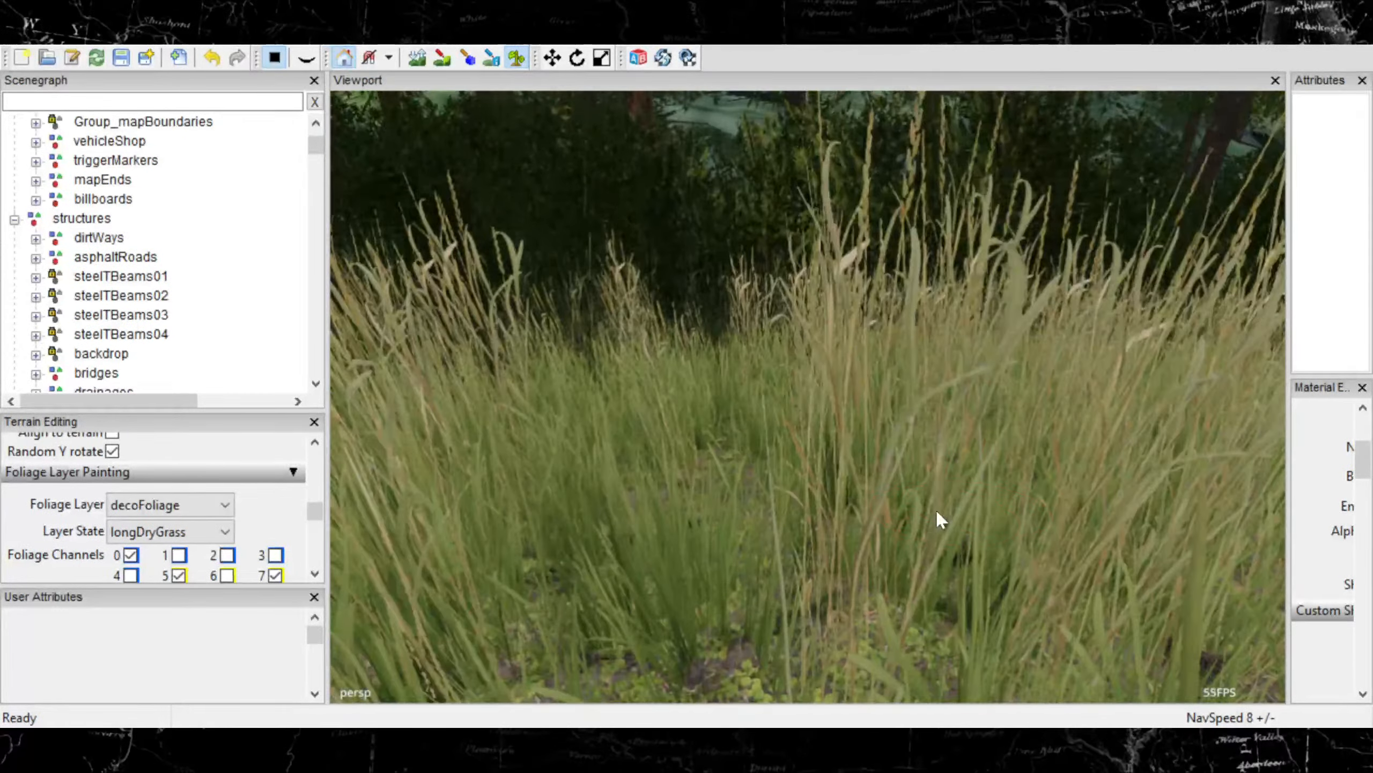
mouse_move(936, 511)
alt+right_down()
mouse_move(860, 523)
mouse_move(929, 494)
mouse_move(883, 510)
mouse_move(729, 461)
alt+right_up()
alt+drag(729, 461, 963, 394)
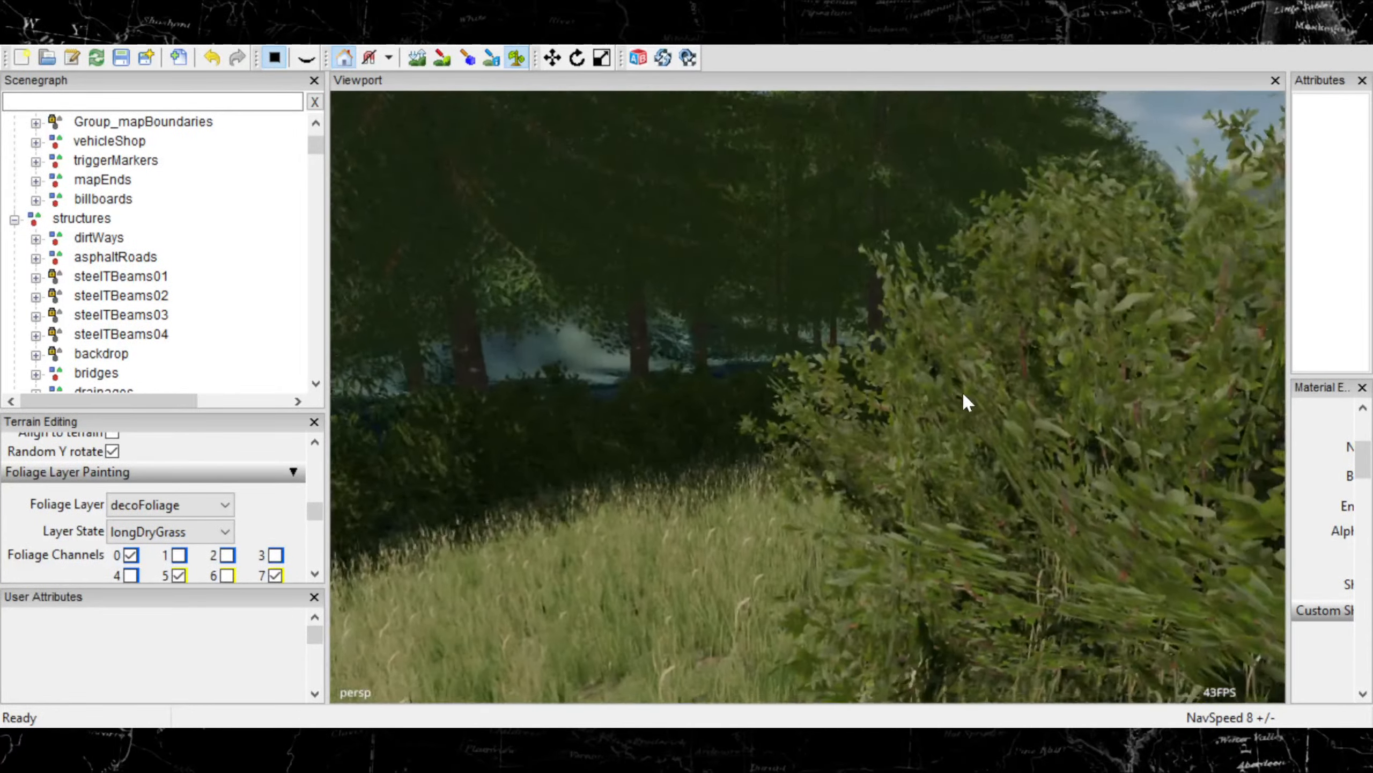
alt+right_drag(962, 393, 789, 457)
alt+drag(788, 457, 931, 485)
alt+right_drag(931, 485, 873, 553)
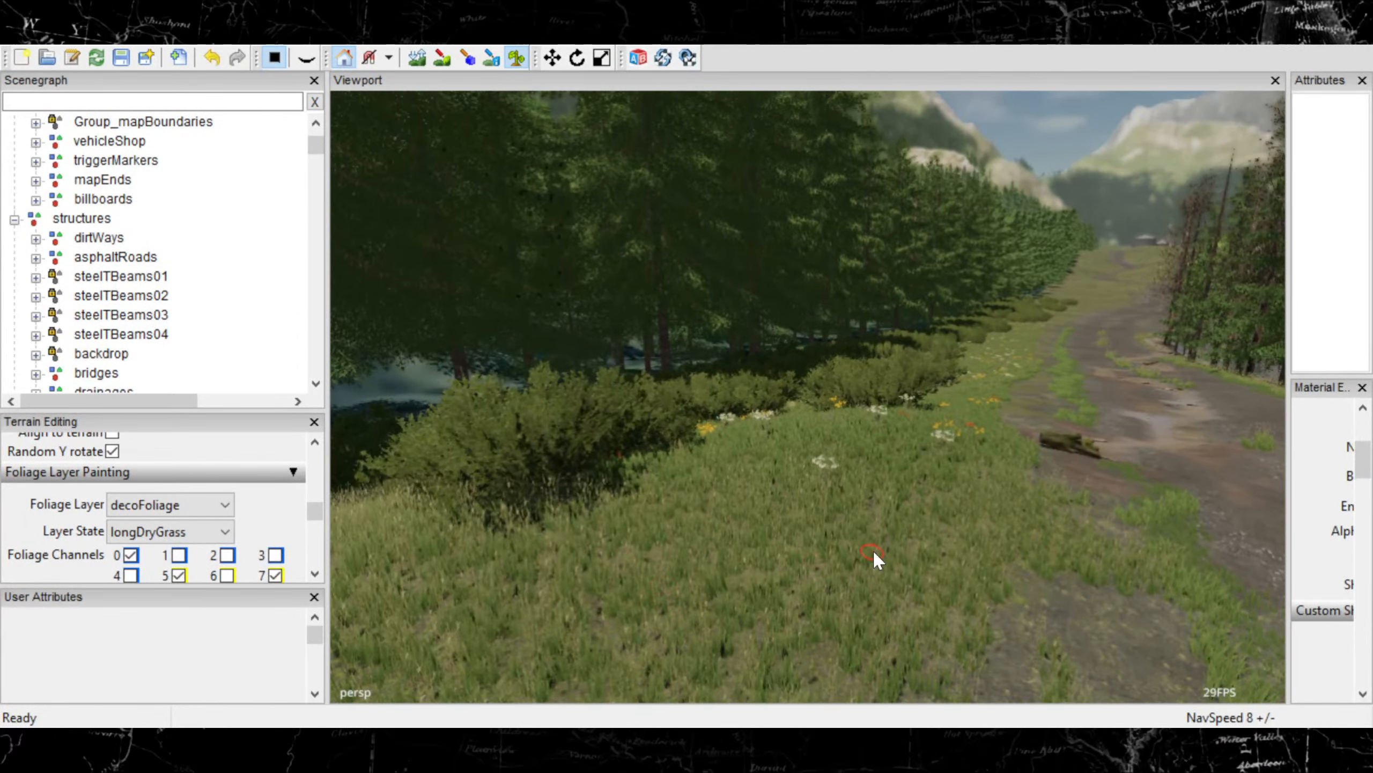
alt+middle_drag(873, 553, 885, 639)
alt+right_drag(885, 639, 980, 536)
alt+drag(968, 571, 972, 609)
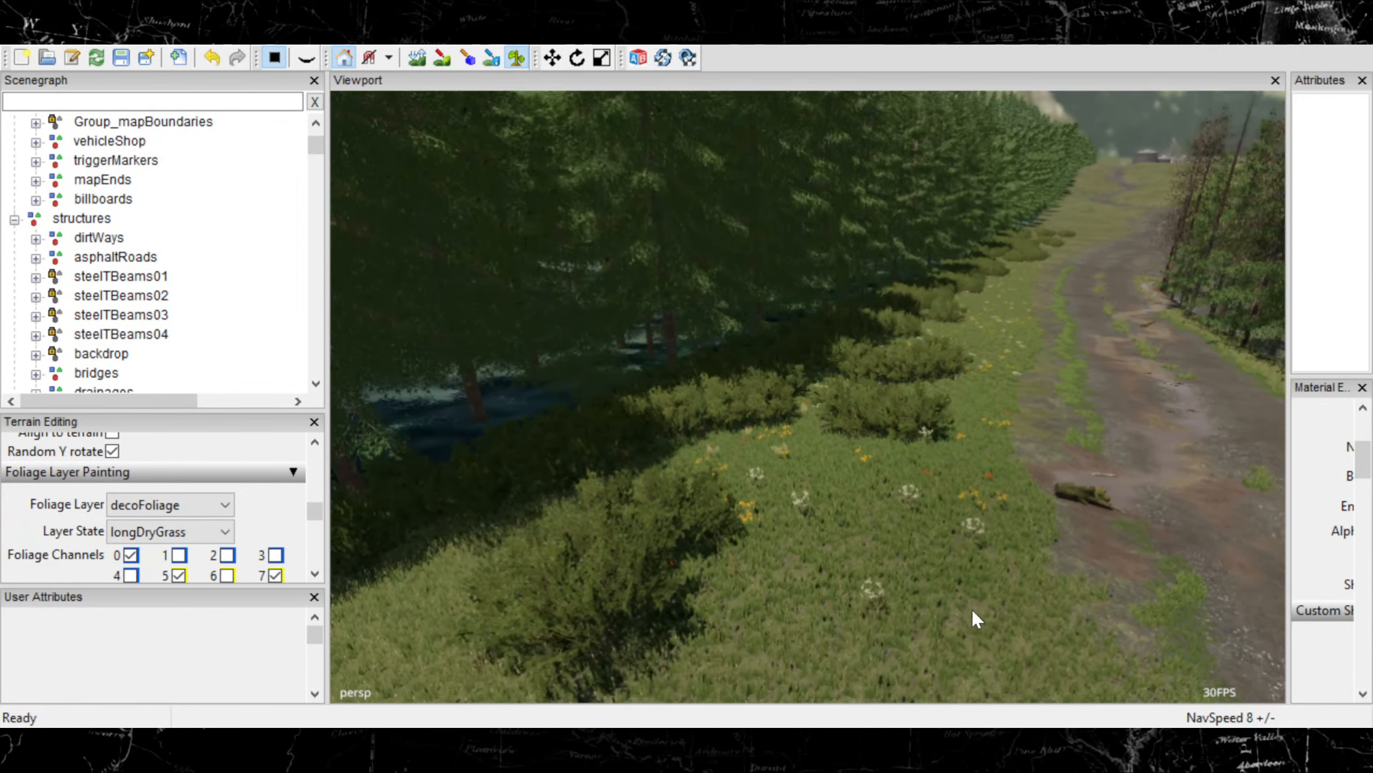
mouse_move(972, 609)
alt+right_down()
mouse_move(1039, 600)
mouse_move(780, 630)
mouse_move(882, 610)
mouse_move(901, 570)
alt+right_up()
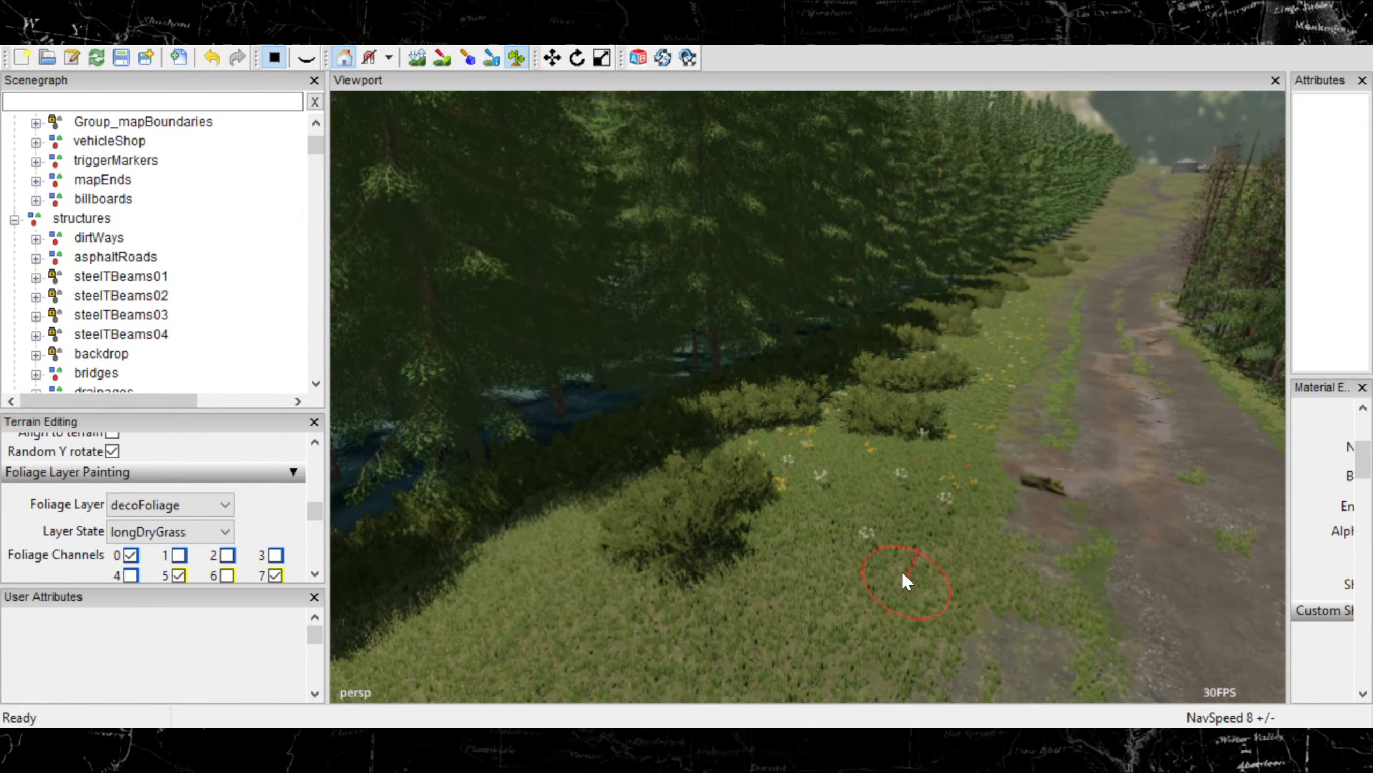
mouse_move(882, 548)
mouse_down()
mouse_move(878, 527)
mouse_move(810, 503)
mouse_move(805, 475)
mouse_up()
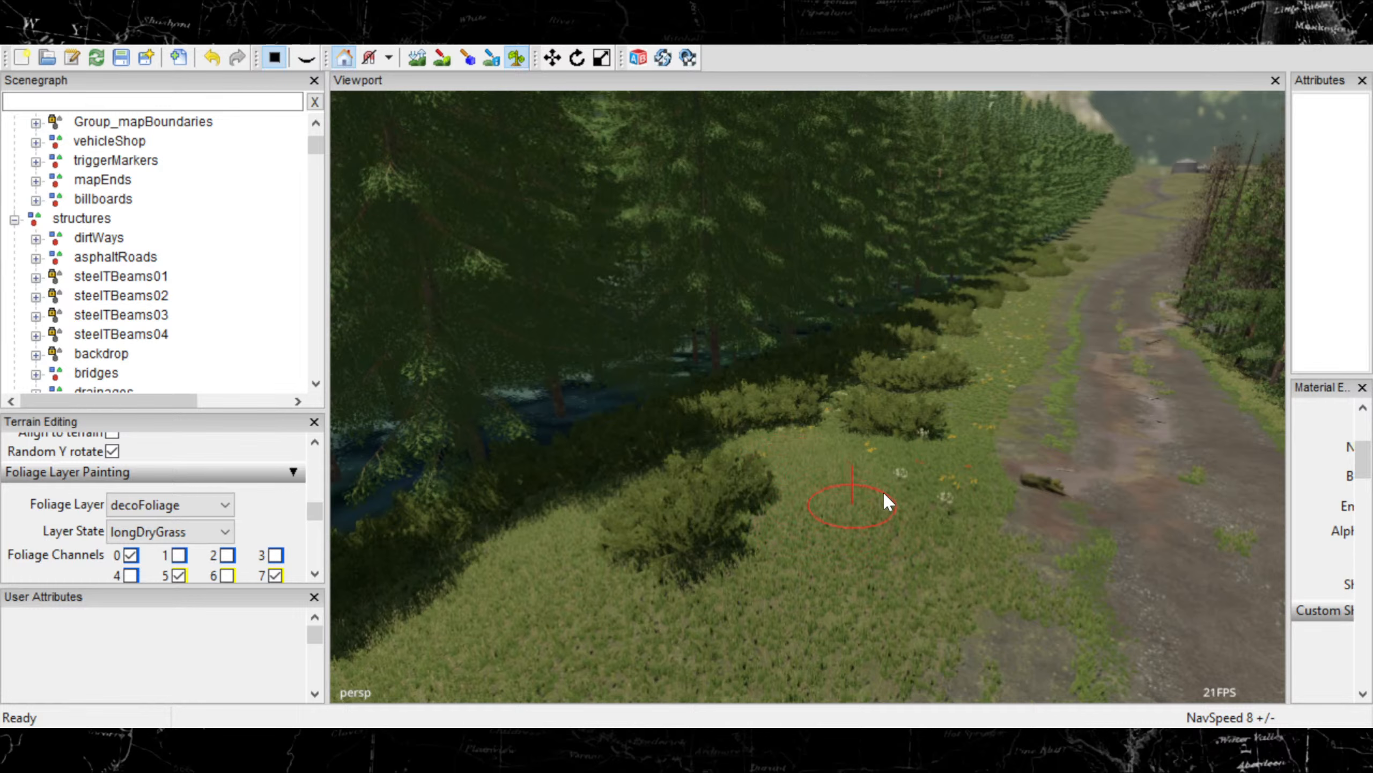
drag(885, 495, 903, 509)
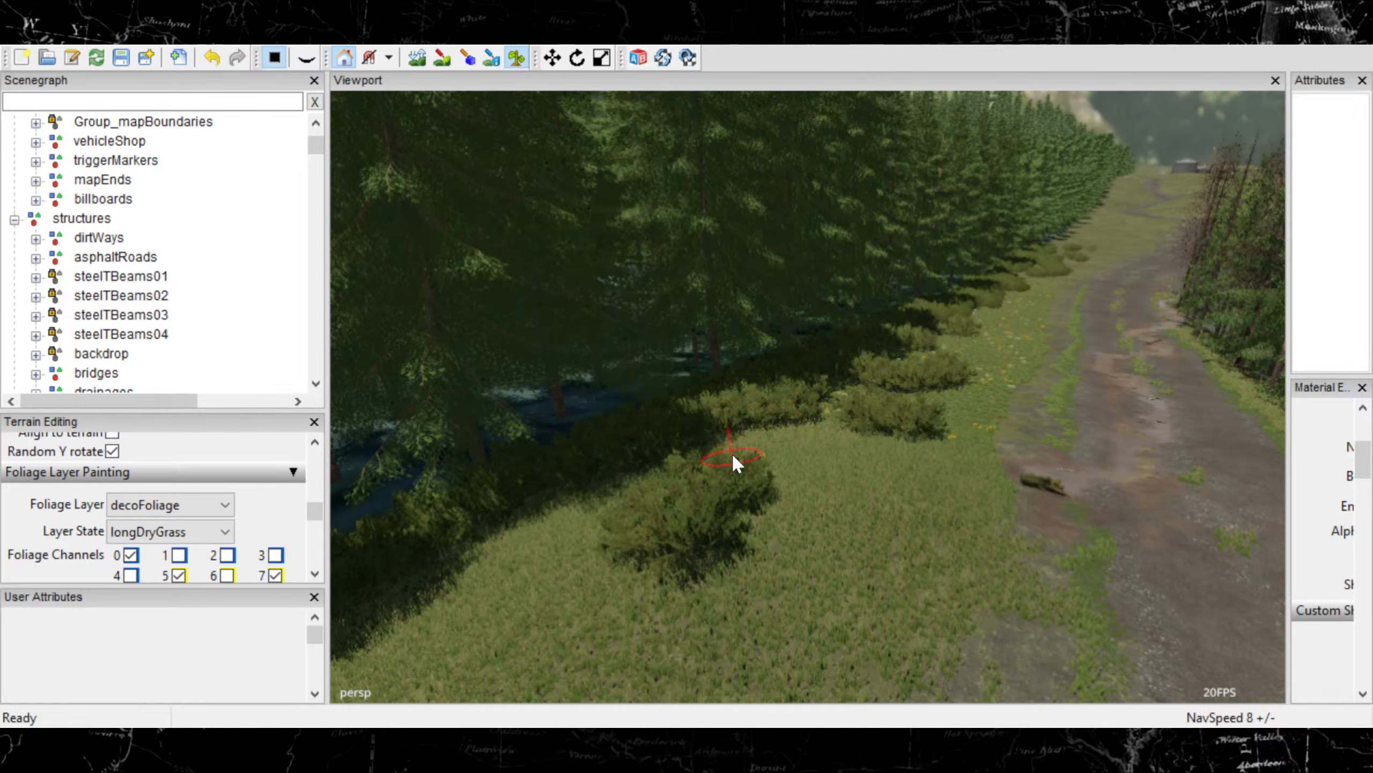
Paint longDryGrass on the water-facing side of the standalone bush, up to the edge of the hedge
alt+middle_drag(781, 494, 1140, 483)
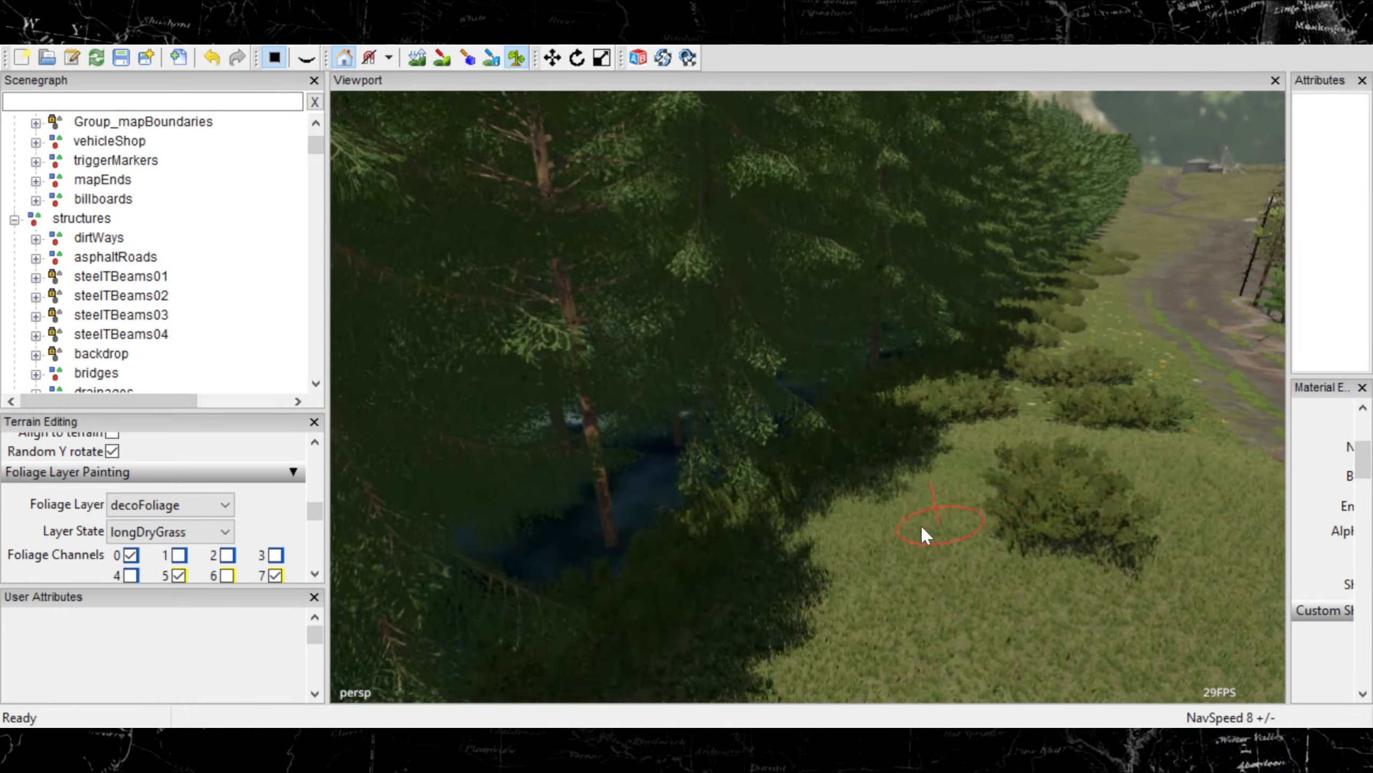
alt+right_drag(922, 527, 1033, 485)
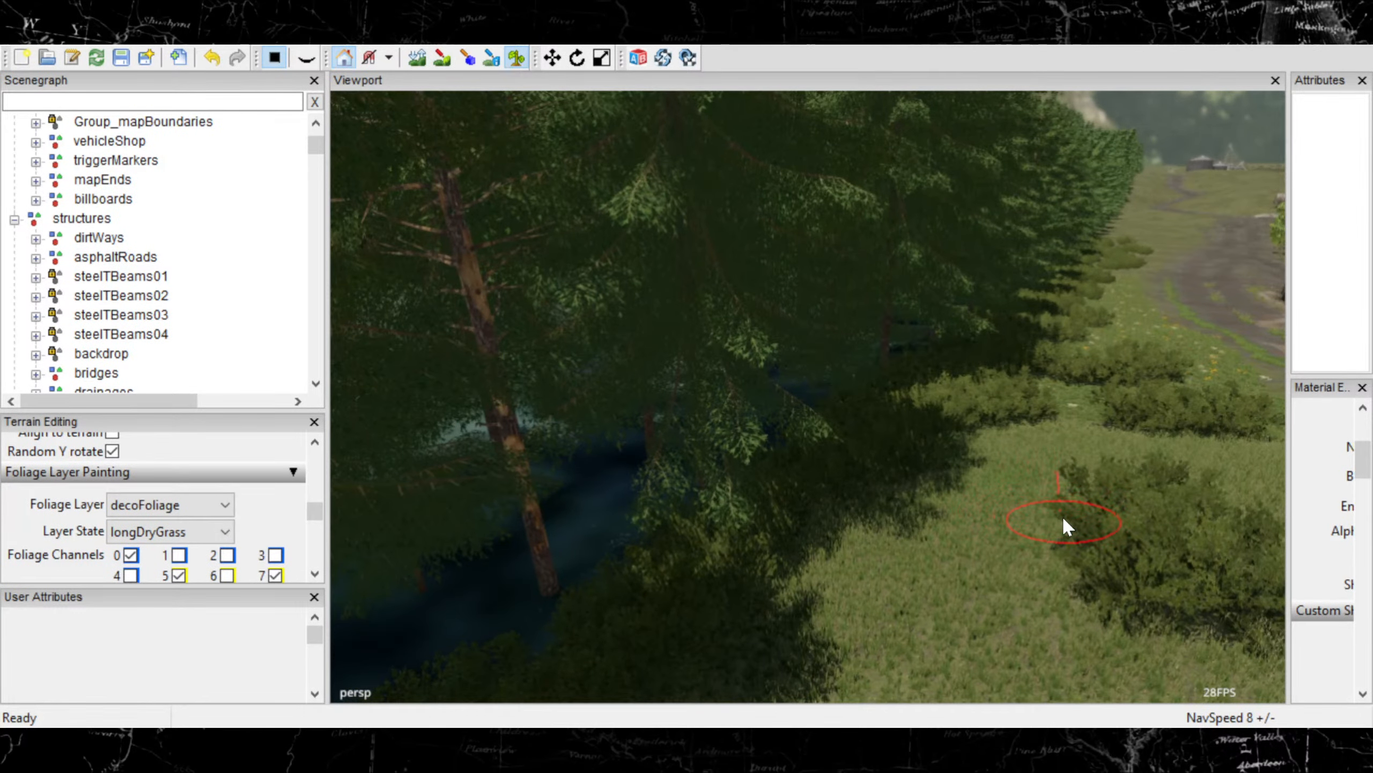
drag(1060, 548, 1056, 563)
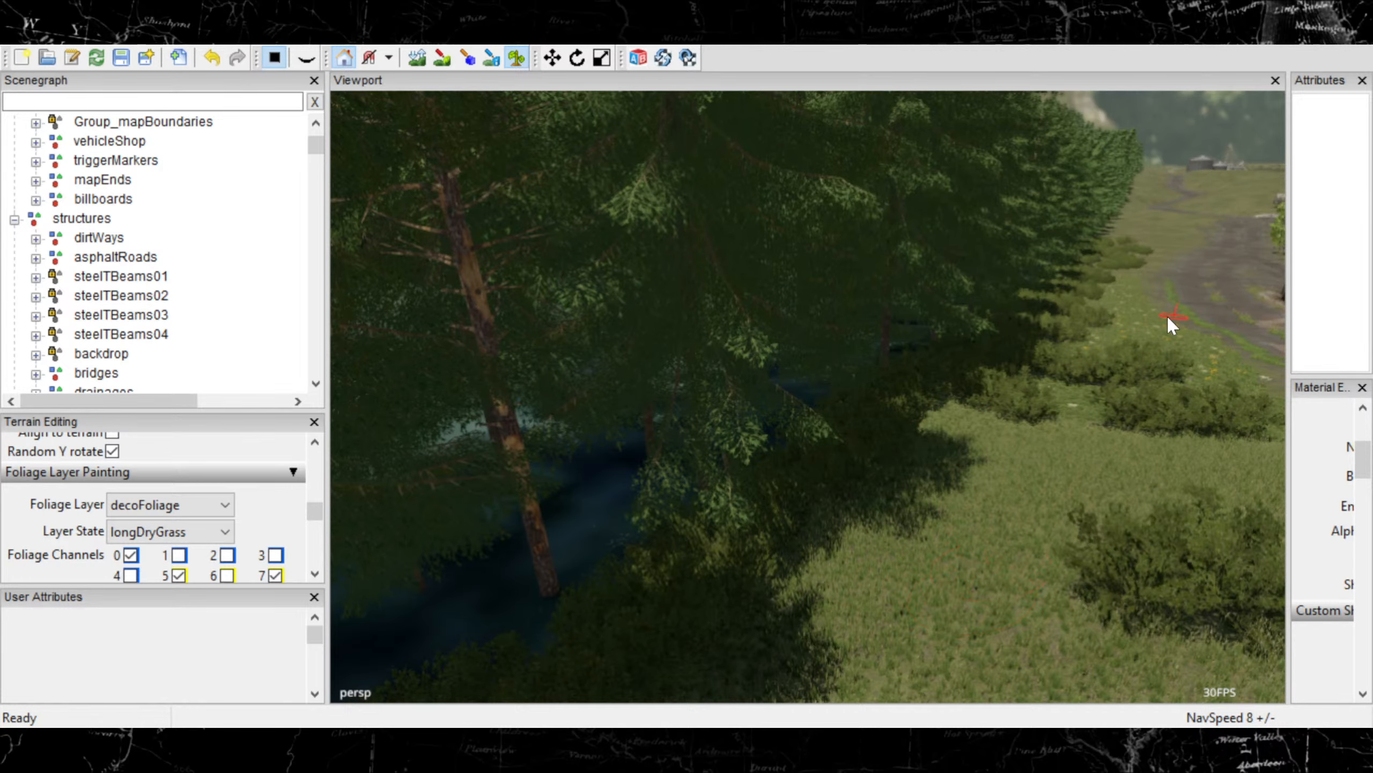
Paint longDryGrass around the shaded base of the standalone bush so tall tufts blend it into the verge
mouse_move(990, 639)
alt+middle_down()
mouse_move(933, 584)
mouse_move(753, 501)
mouse_move(625, 545)
alt+middle_up()
alt+right_drag(685, 567, 801, 527)
alt+right_drag(773, 476, 852, 427)
alt+drag(852, 428, 693, 423)
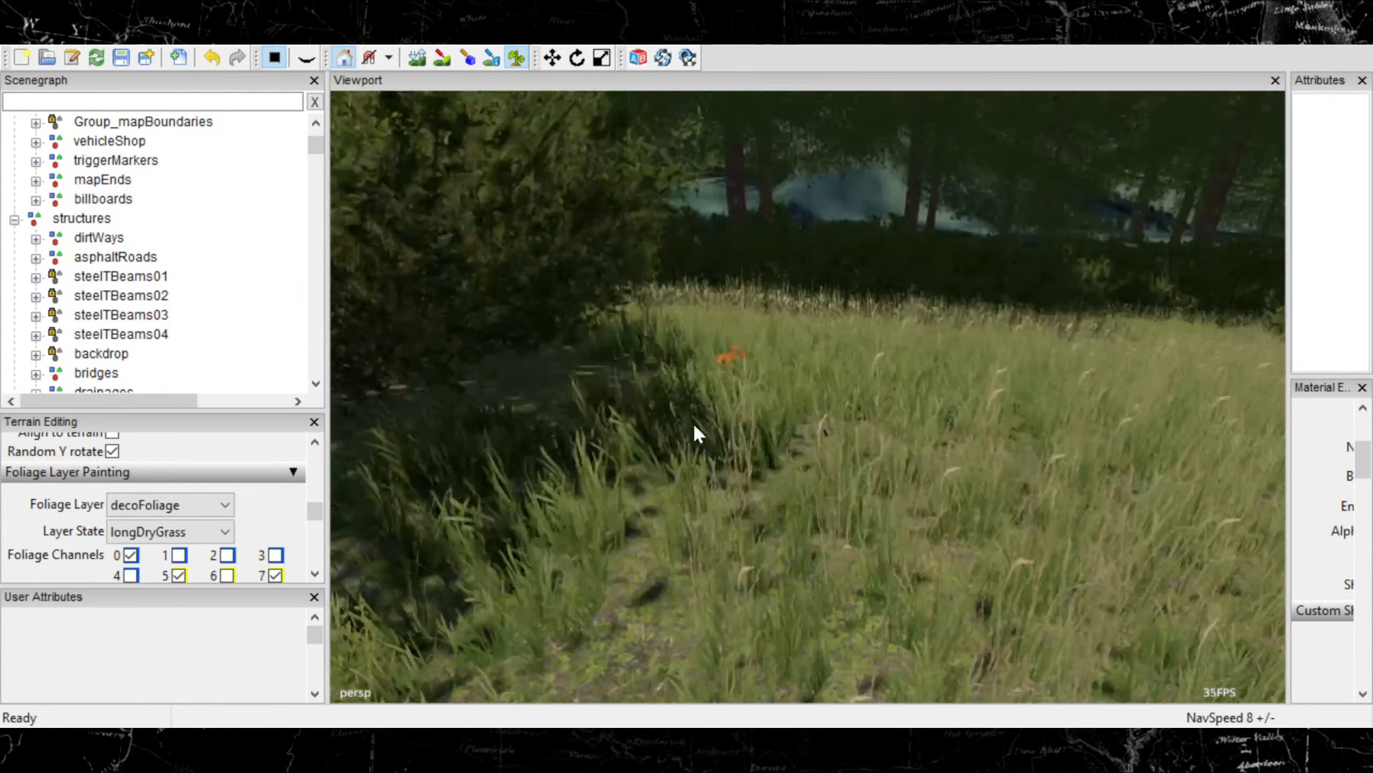
mouse_move(693, 424)
alt+right_down()
mouse_move(994, 425)
mouse_move(851, 439)
alt+right_up()
mouse_move(882, 438)
alt+mouse_down()
mouse_move(645, 469)
mouse_move(638, 419)
mouse_move(571, 406)
alt+mouse_up()
mouse_move(571, 407)
alt+right_down()
mouse_move(762, 426)
mouse_move(742, 432)
alt+right_up()
mouse_move(952, 466)
mouse_down()
mouse_move(950, 439)
mouse_move(987, 447)
mouse_move(947, 417)
mouse_move(849, 449)
mouse_move(792, 403)
mouse_move(897, 547)
mouse_move(977, 414)
mouse_move(1157, 491)
mouse_up()
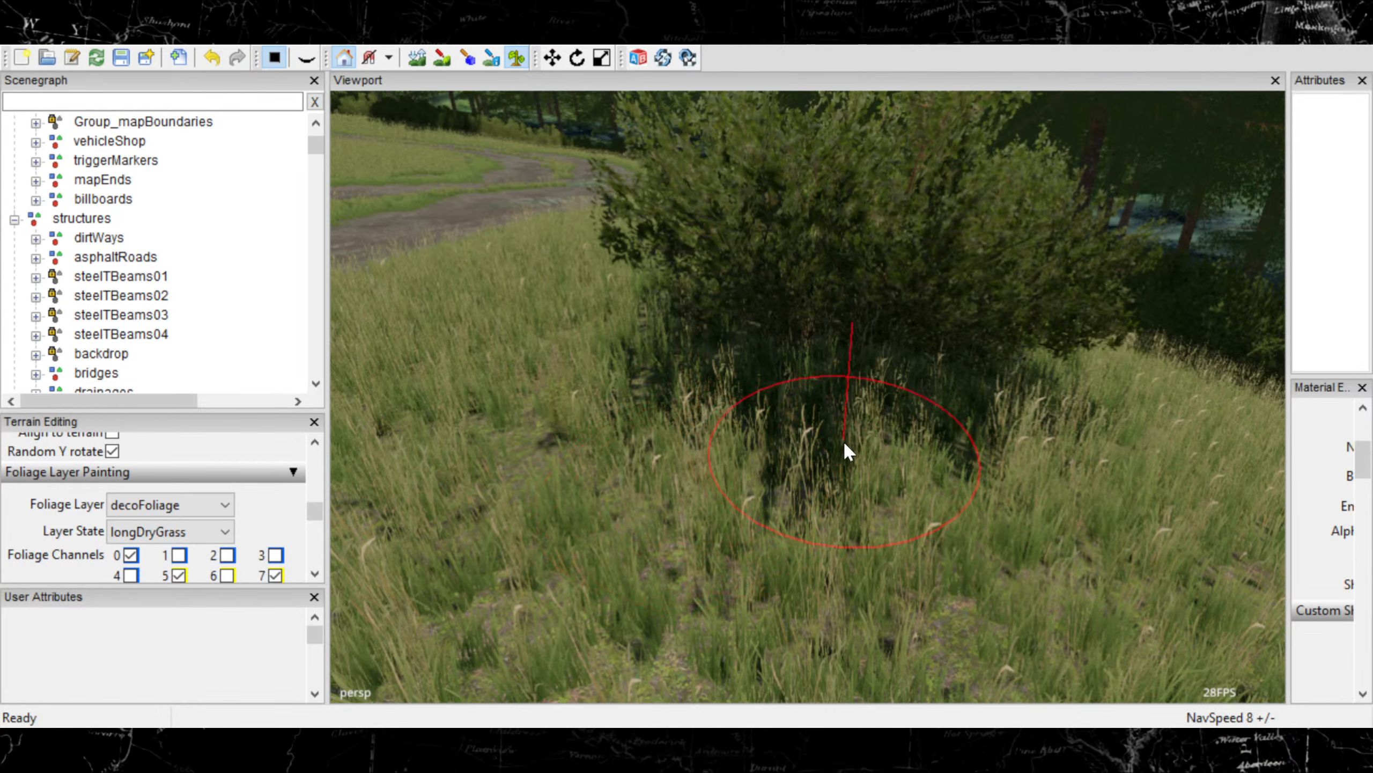
mouse_move(843, 441)
alt+right_down()
mouse_move(457, 523)
mouse_move(762, 530)
mouse_move(711, 549)
alt+right_up()
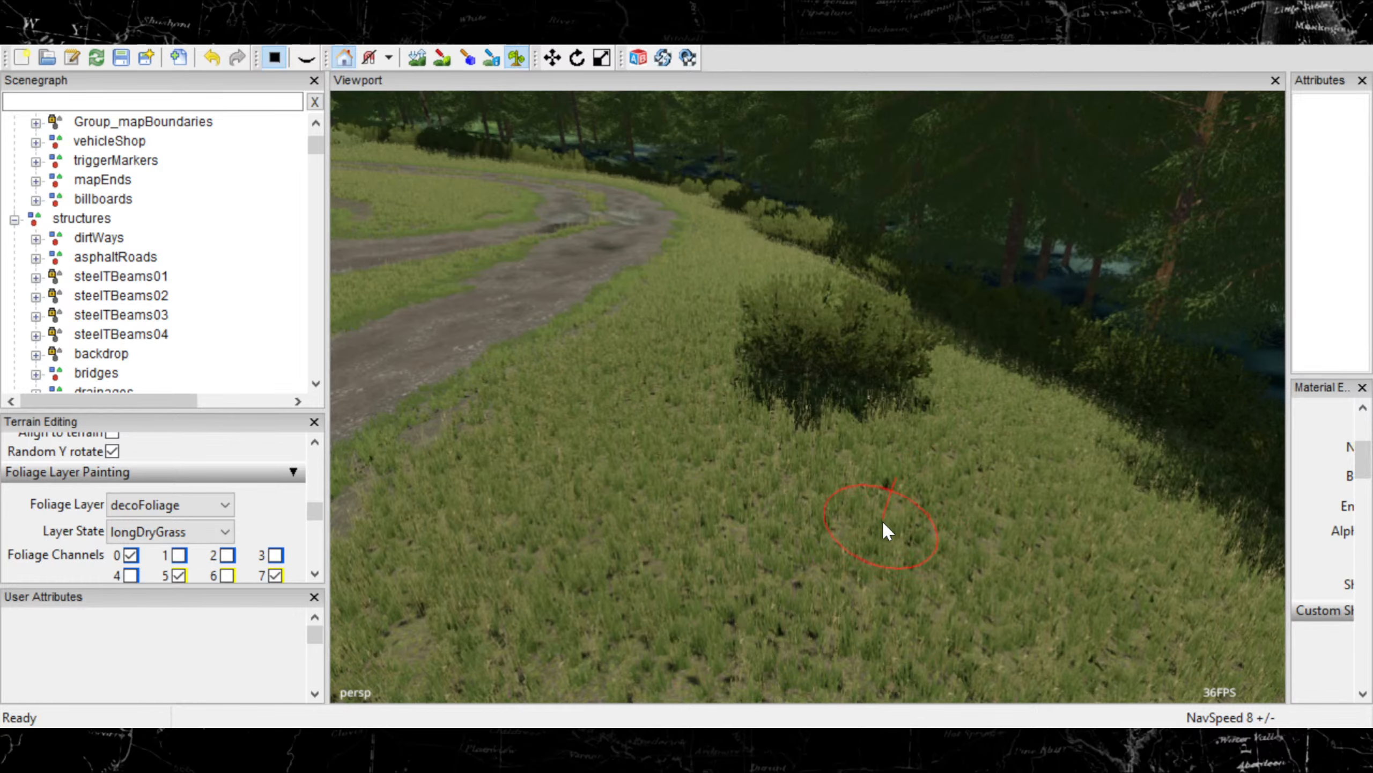
Examine the verge, the hedge line and the grass islands along the curved gravel road for spots needing more grass
alt+right_drag(639, 515, 747, 481)
mouse_move(747, 482)
alt+middle_down()
mouse_move(919, 539)
mouse_move(972, 540)
alt+middle_up()
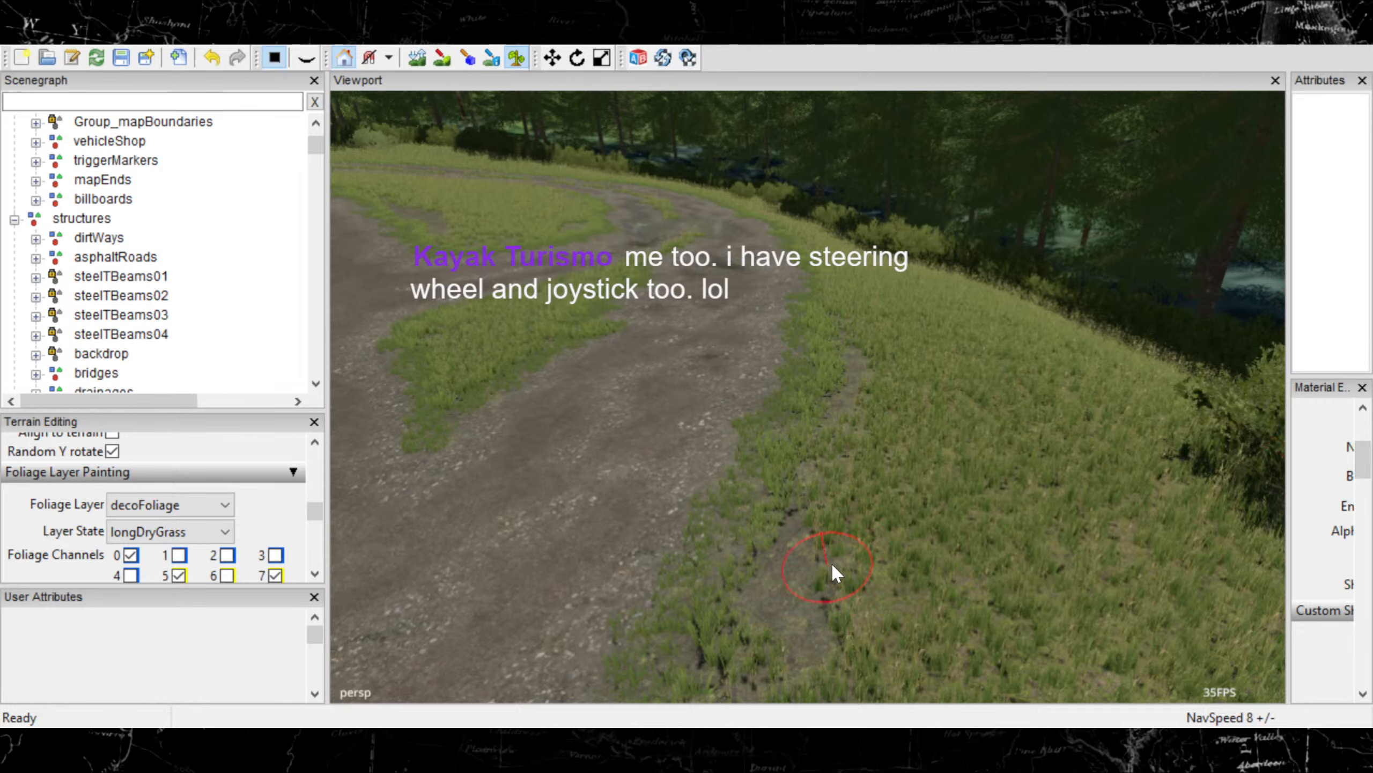
mouse_move(830, 563)
alt+middle_down()
mouse_move(992, 526)
mouse_move(865, 559)
mouse_move(937, 524)
alt+middle_up()
mouse_move(875, 469)
alt+middle_down()
mouse_move(865, 523)
mouse_move(751, 577)
mouse_move(843, 530)
mouse_move(817, 544)
alt+middle_up()
alt+right_drag(817, 544, 346, 717)
mouse_move(879, 661)
alt+right_down()
mouse_move(248, 694)
mouse_move(668, 570)
alt+right_up()
alt+middle_drag(666, 569, 601, 695)
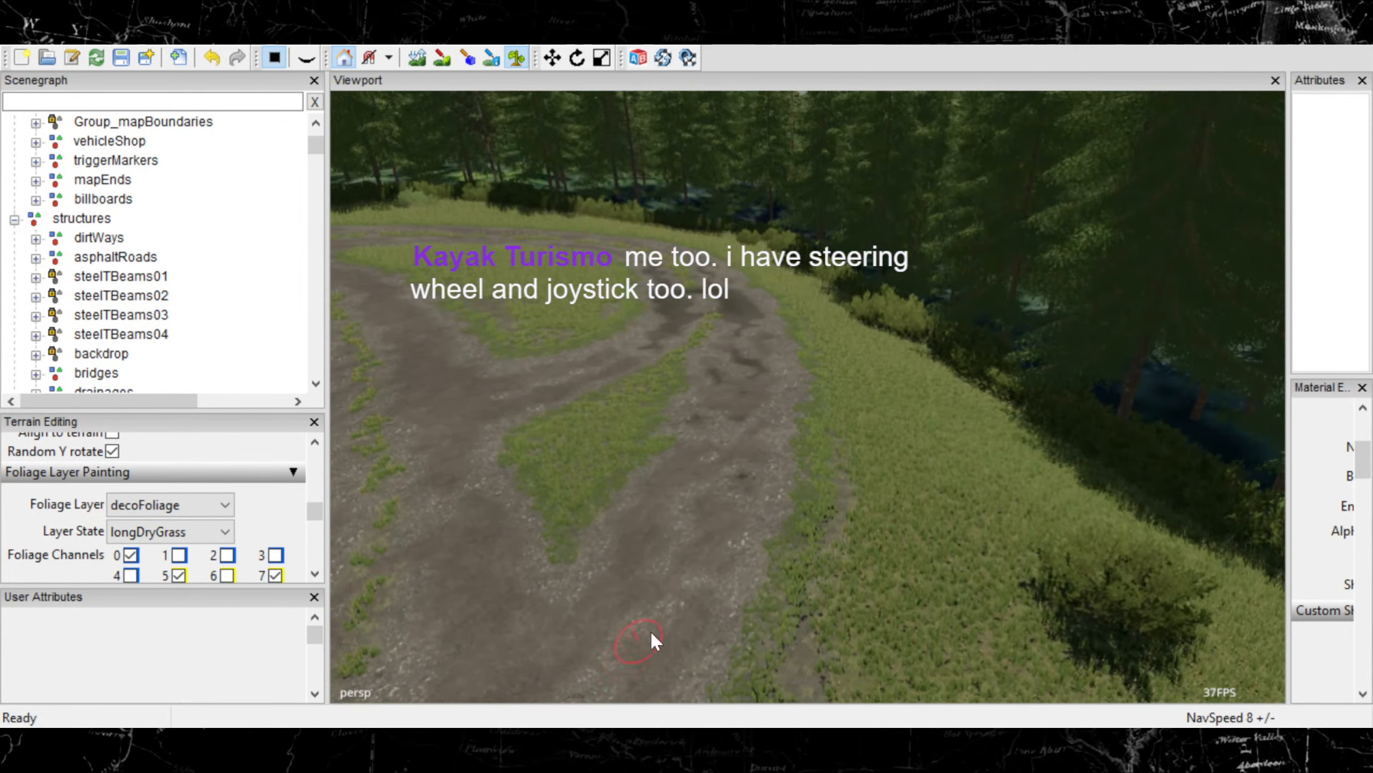
alt+right_drag(651, 630, 1113, 514)
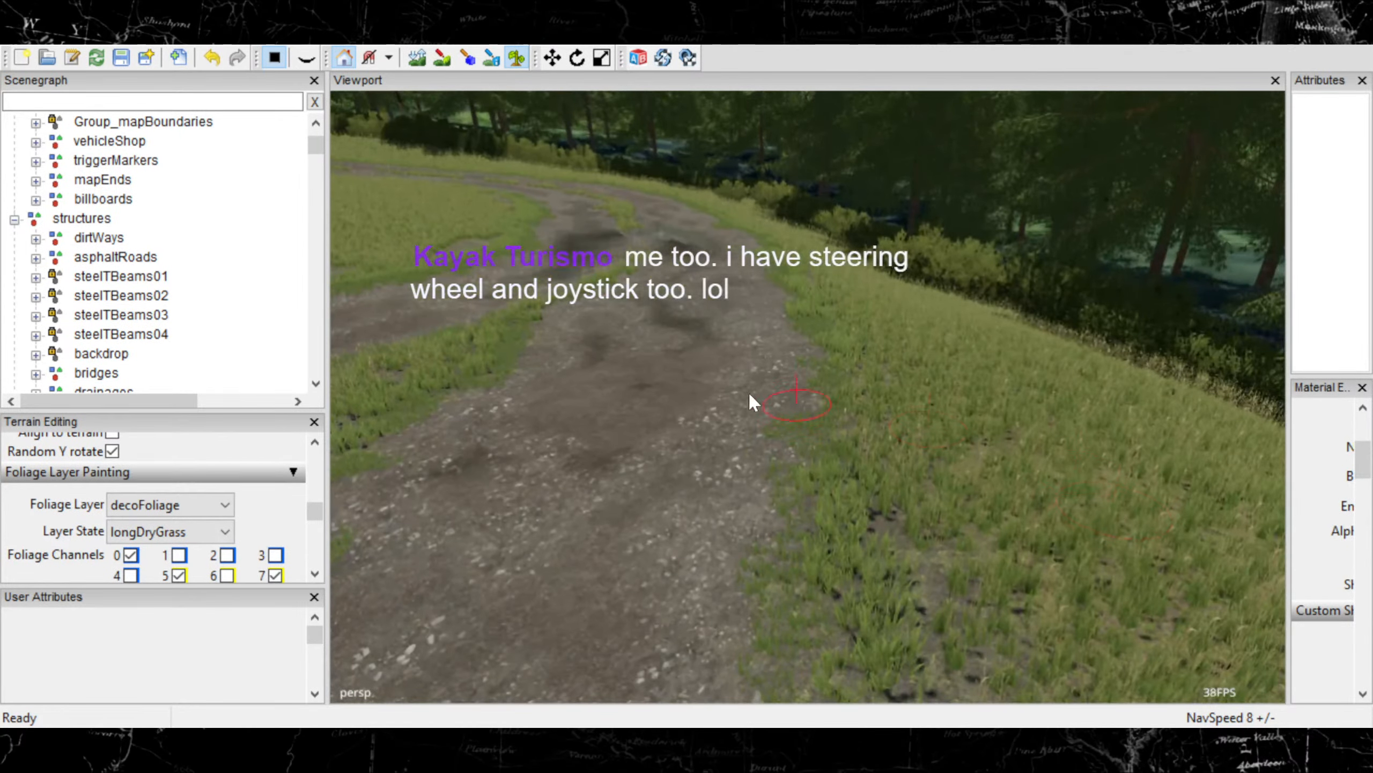
alt+drag(749, 391, 1371, 411)
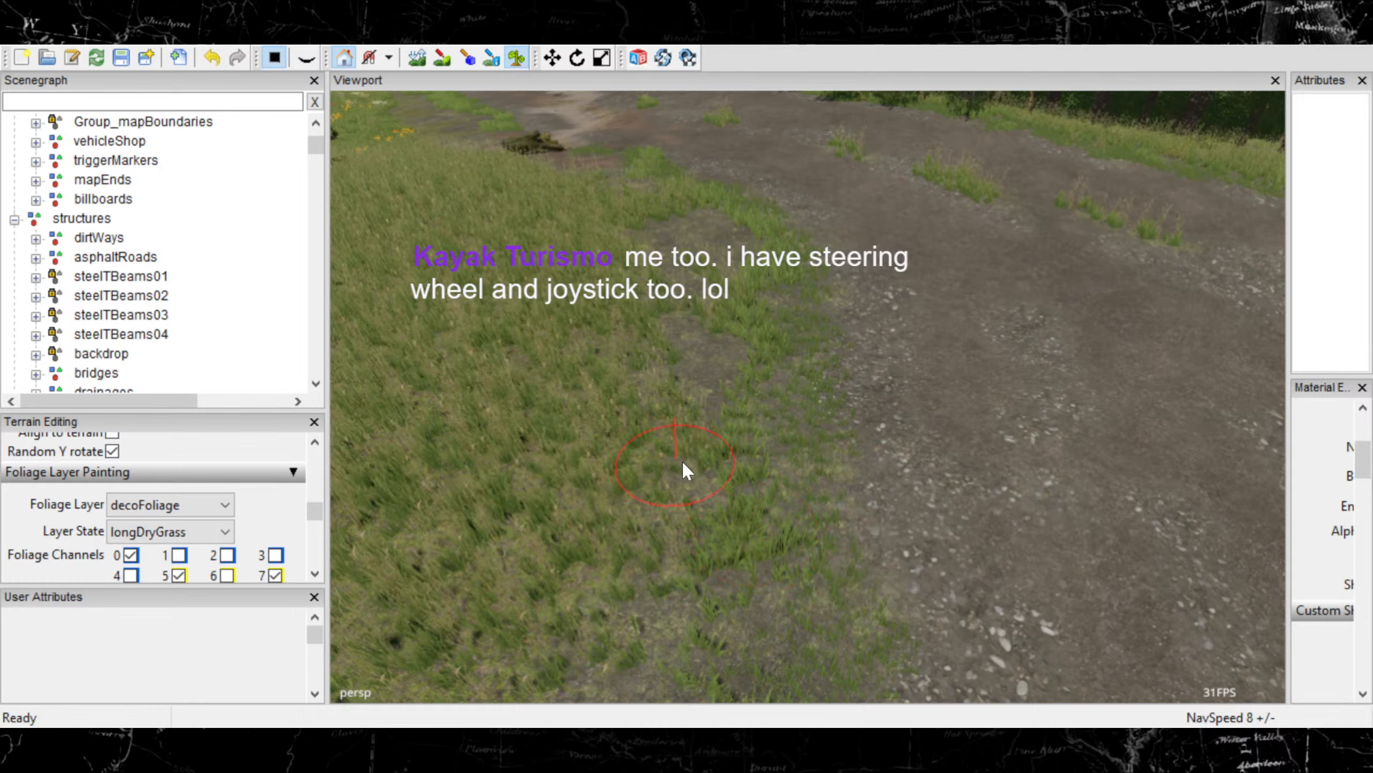
Touch up the longDryGrass along the bare patches at the verge's edge beside the gravel road near the fallen log
drag(683, 462, 678, 481)
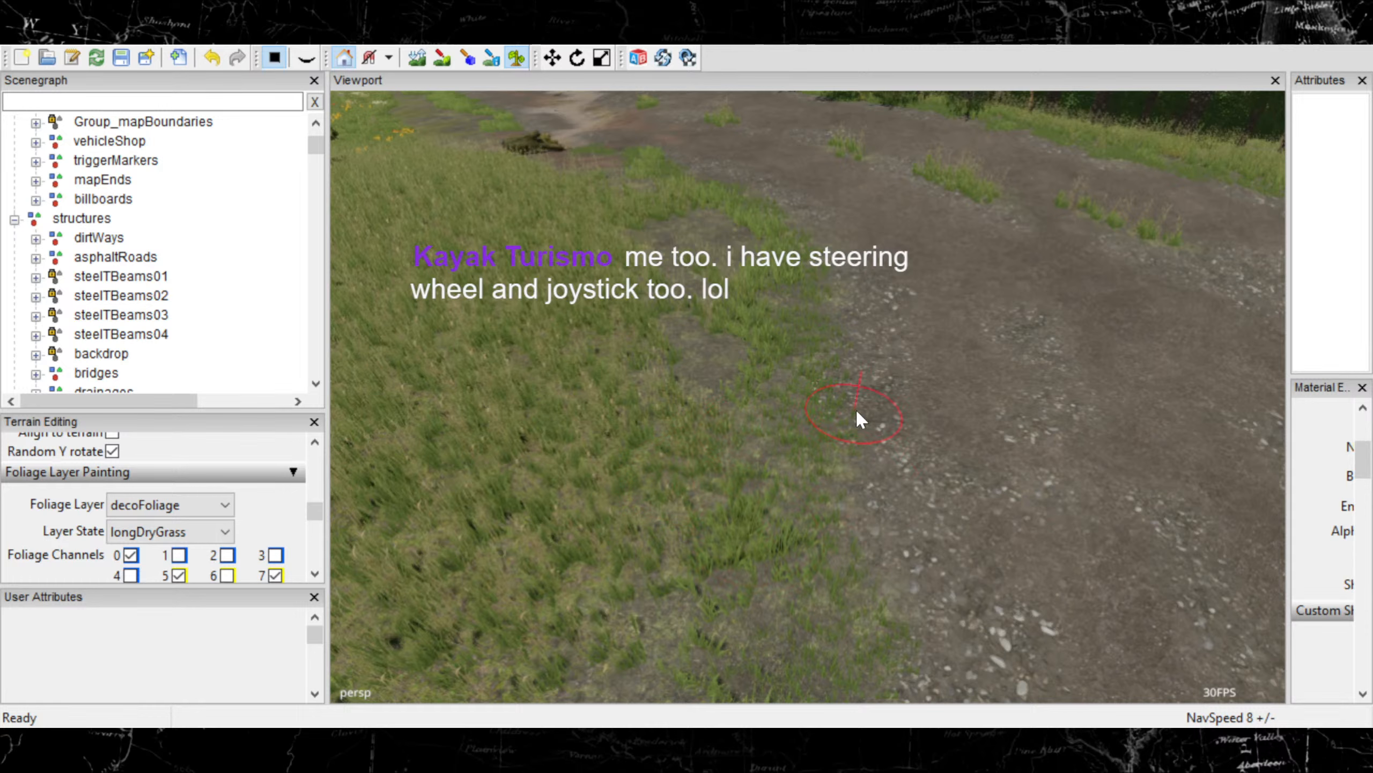
mouse_move(874, 341)
right_down()
mouse_move(784, 451)
mouse_move(956, 467)
mouse_move(407, 389)
mouse_move(635, 372)
mouse_move(926, 392)
mouse_move(725, 388)
mouse_move(802, 384)
right_up()
alt+drag(809, 385, 717, 361)
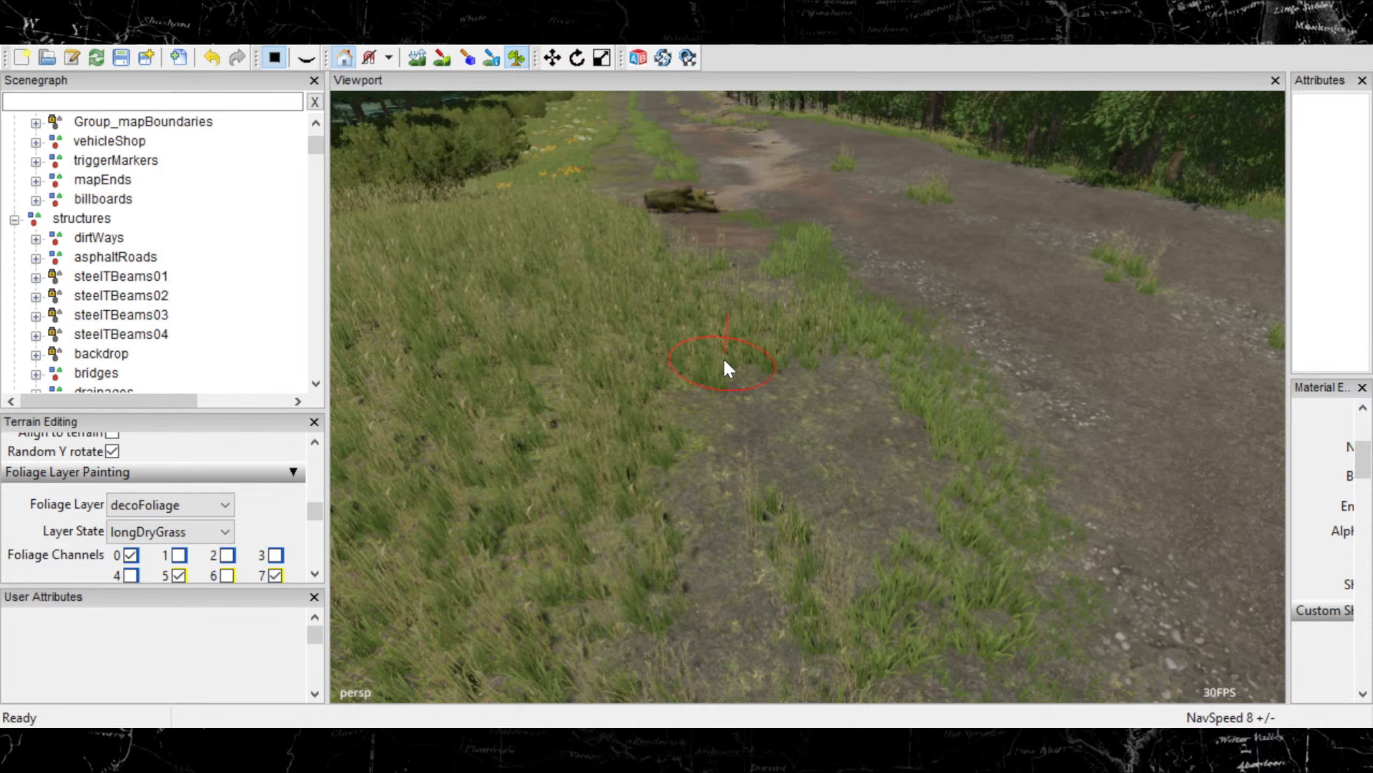
mouse_move(785, 382)
alt+right_down()
mouse_move(569, 490)
mouse_move(923, 395)
alt+right_up()
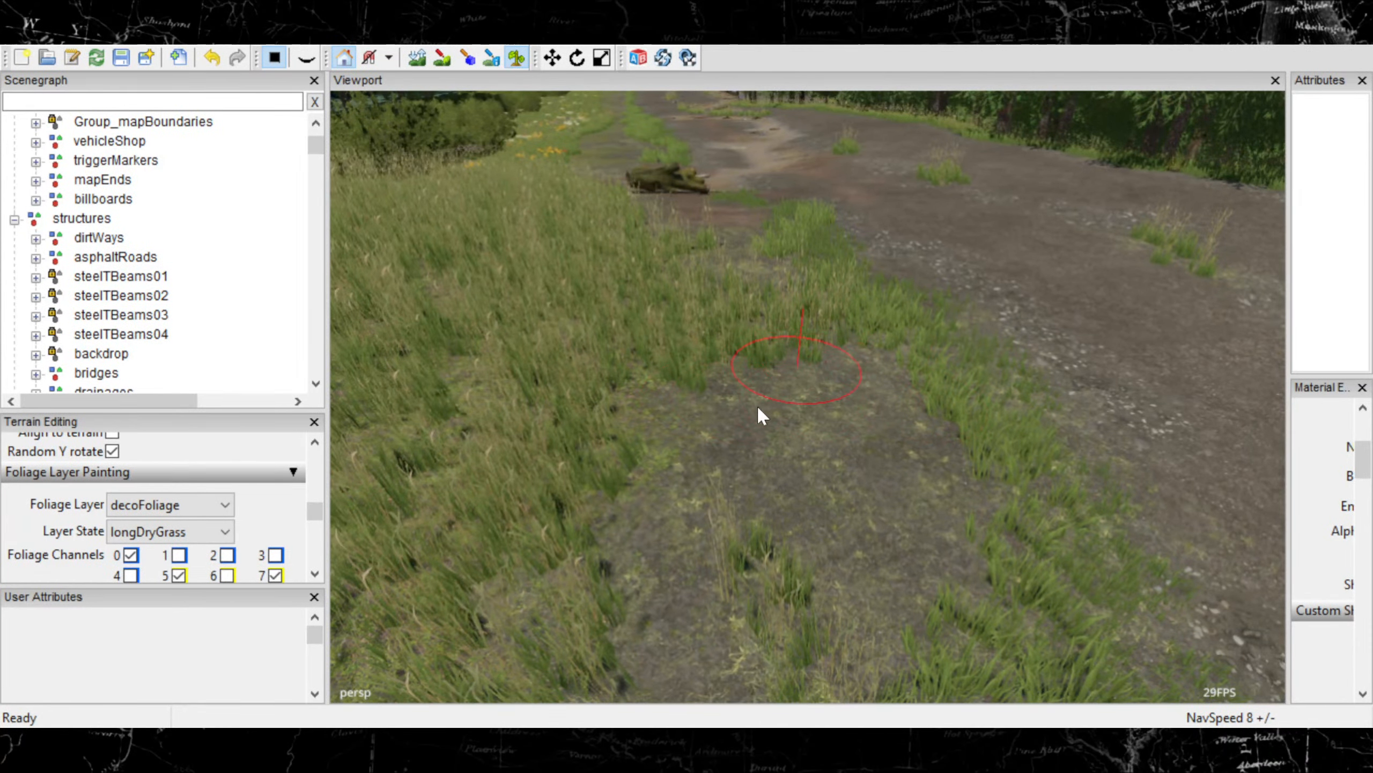
mouse_move(758, 404)
alt+mouse_down()
mouse_move(753, 381)
mouse_move(1118, 386)
mouse_move(1309, 319)
alt+mouse_up()
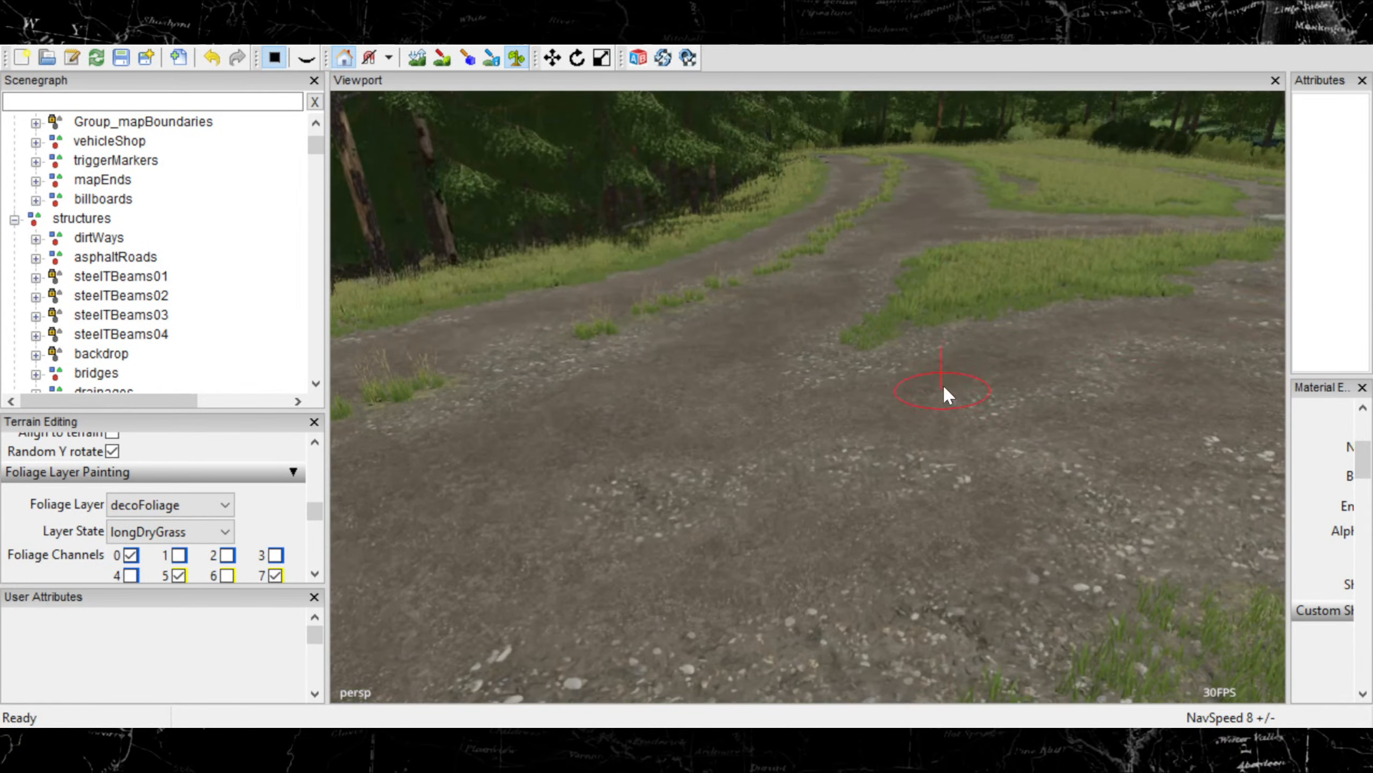
Paint longDryGrass over the bare patch inside the grassy verge beside the gravel road
alt+drag(942, 387, 1132, 327)
mouse_move(1132, 326)
alt+right_down()
mouse_move(905, 389)
mouse_move(359, 482)
mouse_move(736, 454)
mouse_move(784, 430)
mouse_move(800, 399)
mouse_move(787, 471)
mouse_move(874, 530)
mouse_move(847, 535)
mouse_move(973, 512)
mouse_move(895, 520)
mouse_move(899, 535)
mouse_move(826, 502)
alt+right_up()
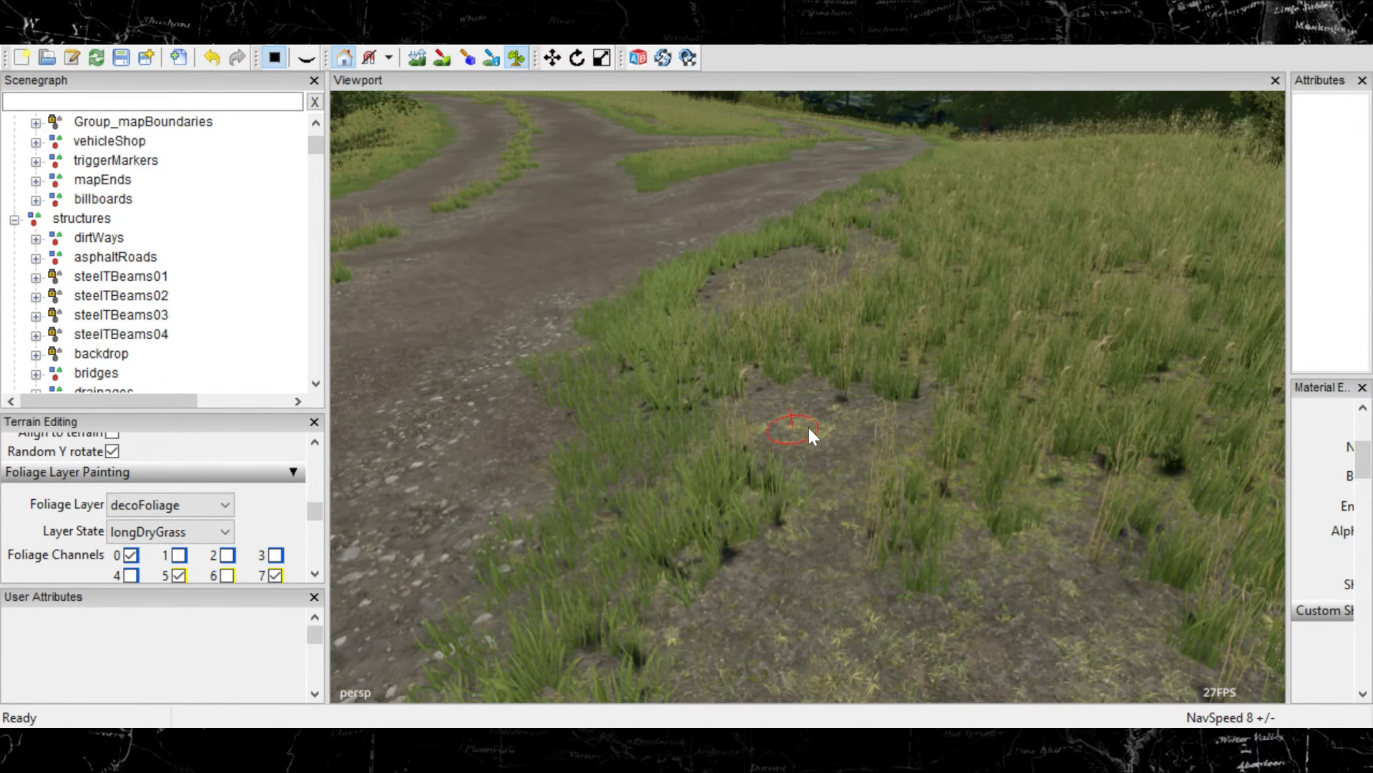
mouse_move(810, 428)
mouse_down()
mouse_move(846, 420)
mouse_move(661, 415)
mouse_move(661, 436)
mouse_up()
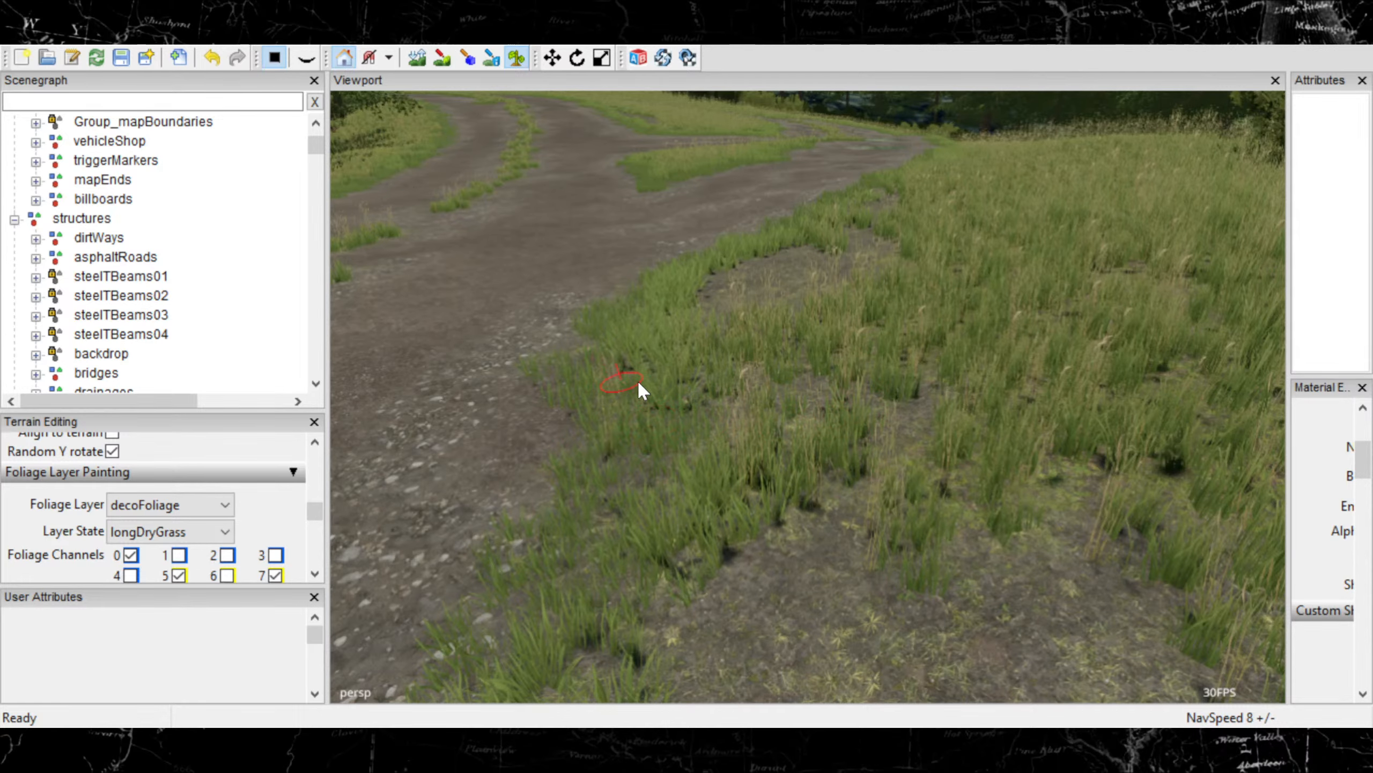
Examine the painted verge and the grass islands where the forest gravel road forks
alt+right_drag(637, 380, 889, 459)
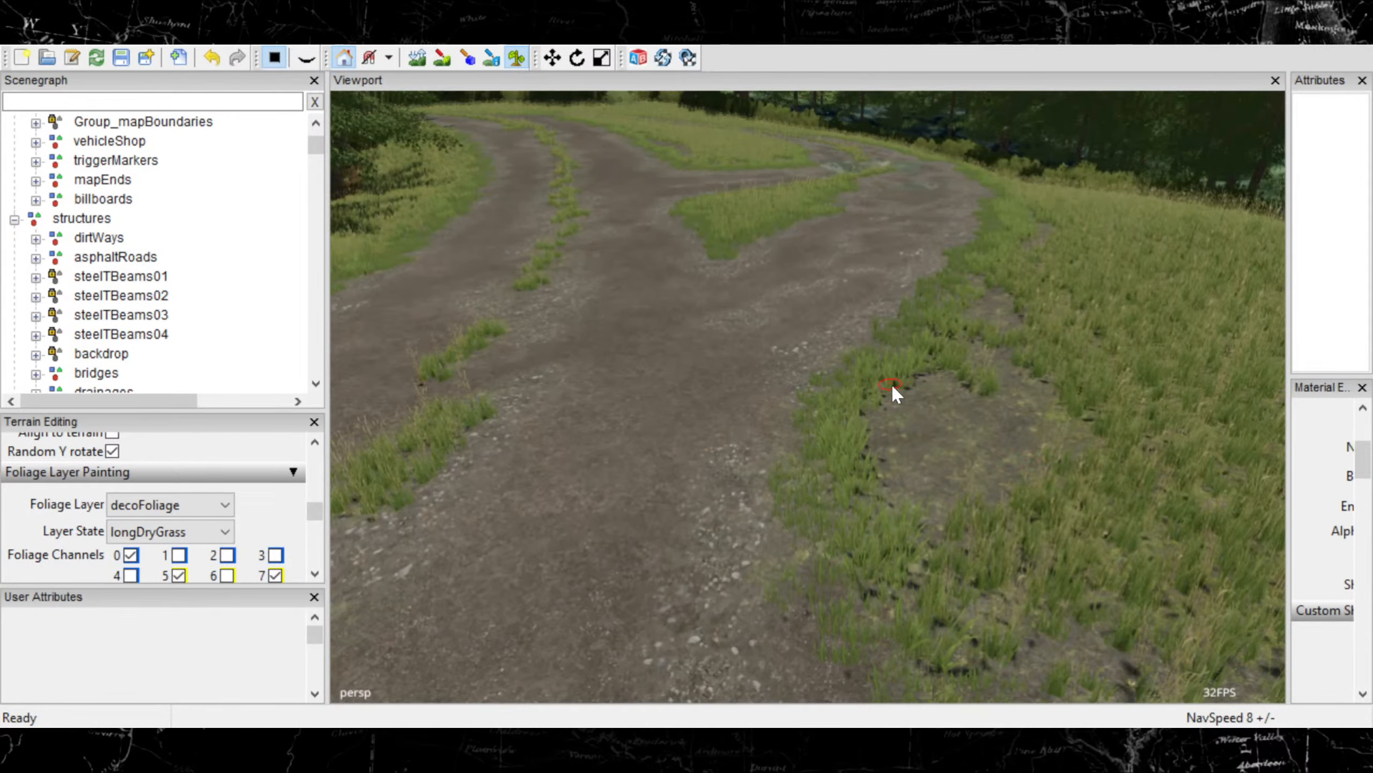
alt+right_drag(891, 382, 920, 514)
scroll(1137, 338, up, 5)
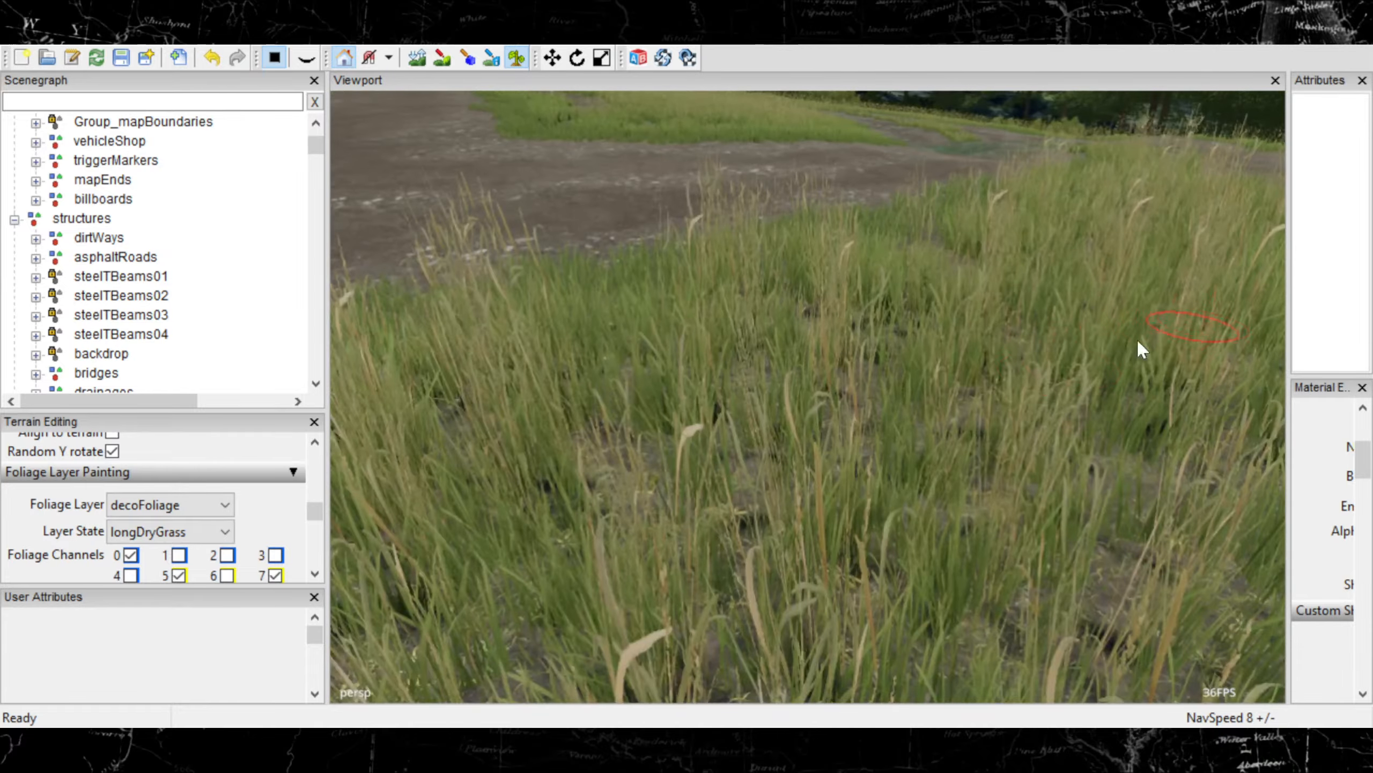
alt+middle_drag(1137, 338, 1137, 638)
scroll(901, 325, up, 3)
alt+middle_drag(902, 325, 974, 703)
mouse_move(987, 368)
alt+mouse_down()
mouse_move(987, 325)
mouse_move(607, 245)
mouse_move(599, 281)
alt+mouse_up()
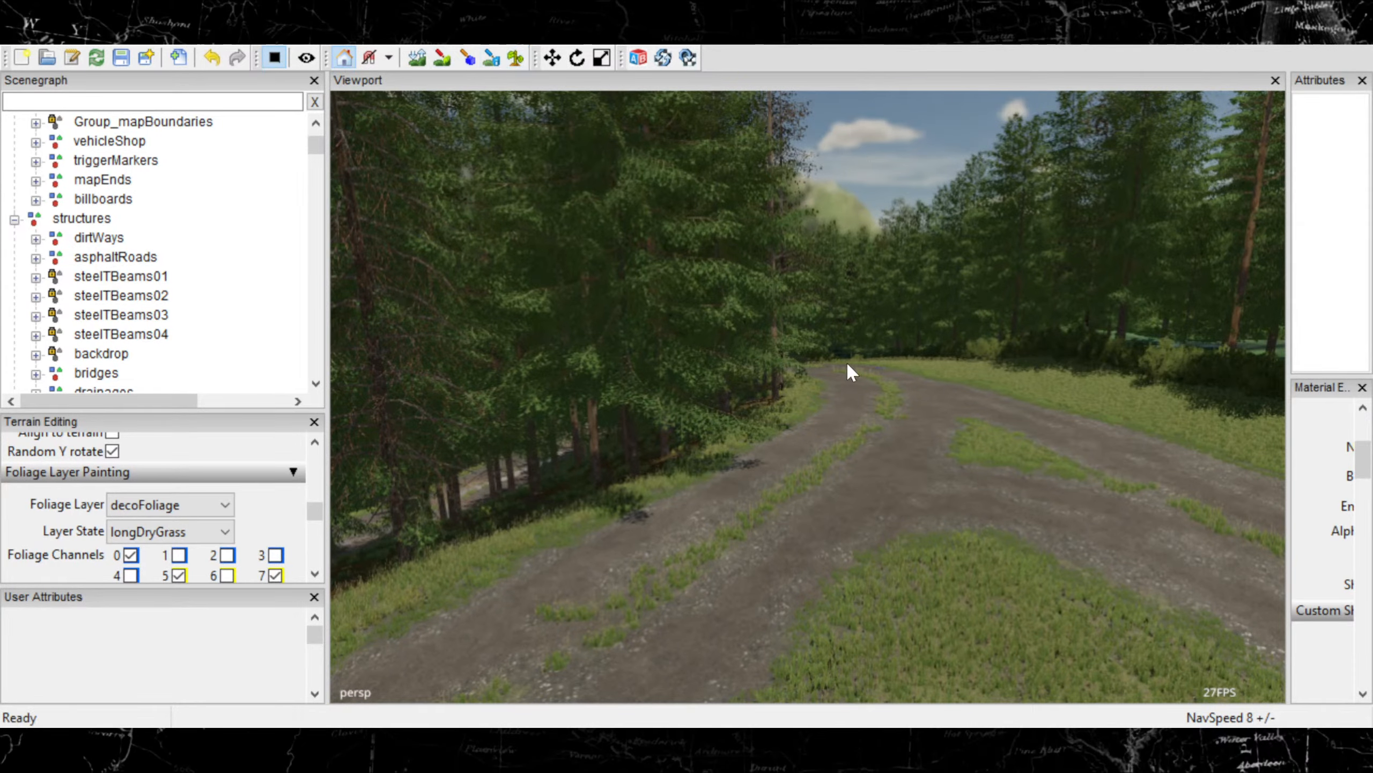
Inspect the river valley beyond the forest, with its rocky banks and open grass slopes
alt+drag(908, 503, 979, 531)
scroll(784, 348, up, 3)
scroll(887, 327, up, 3)
scroll(929, 493, up, 3)
scroll(925, 518, up, 2)
scroll(979, 531, up, 3)
alt+drag(669, 491, 928, 379)
scroll(811, 397, up, 3)
scroll(857, 384, up, 4)
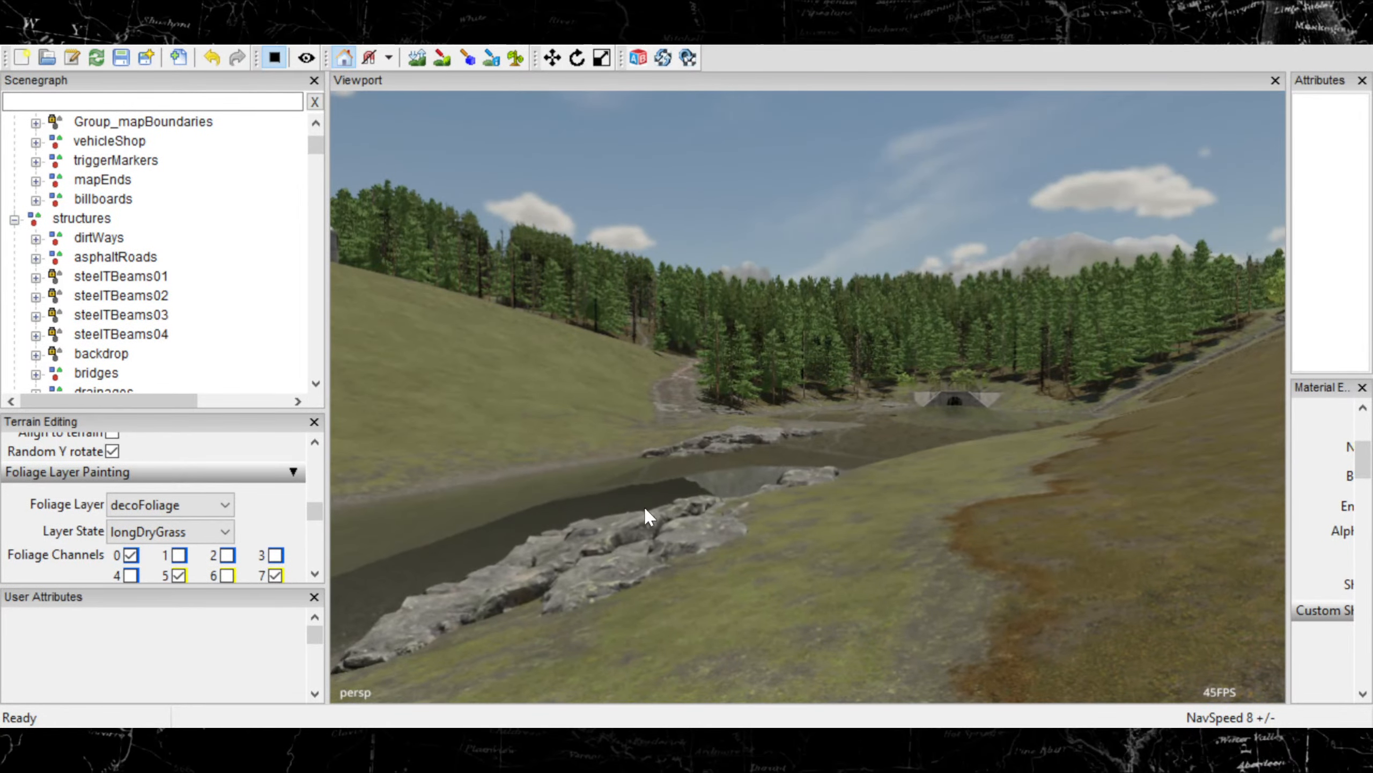
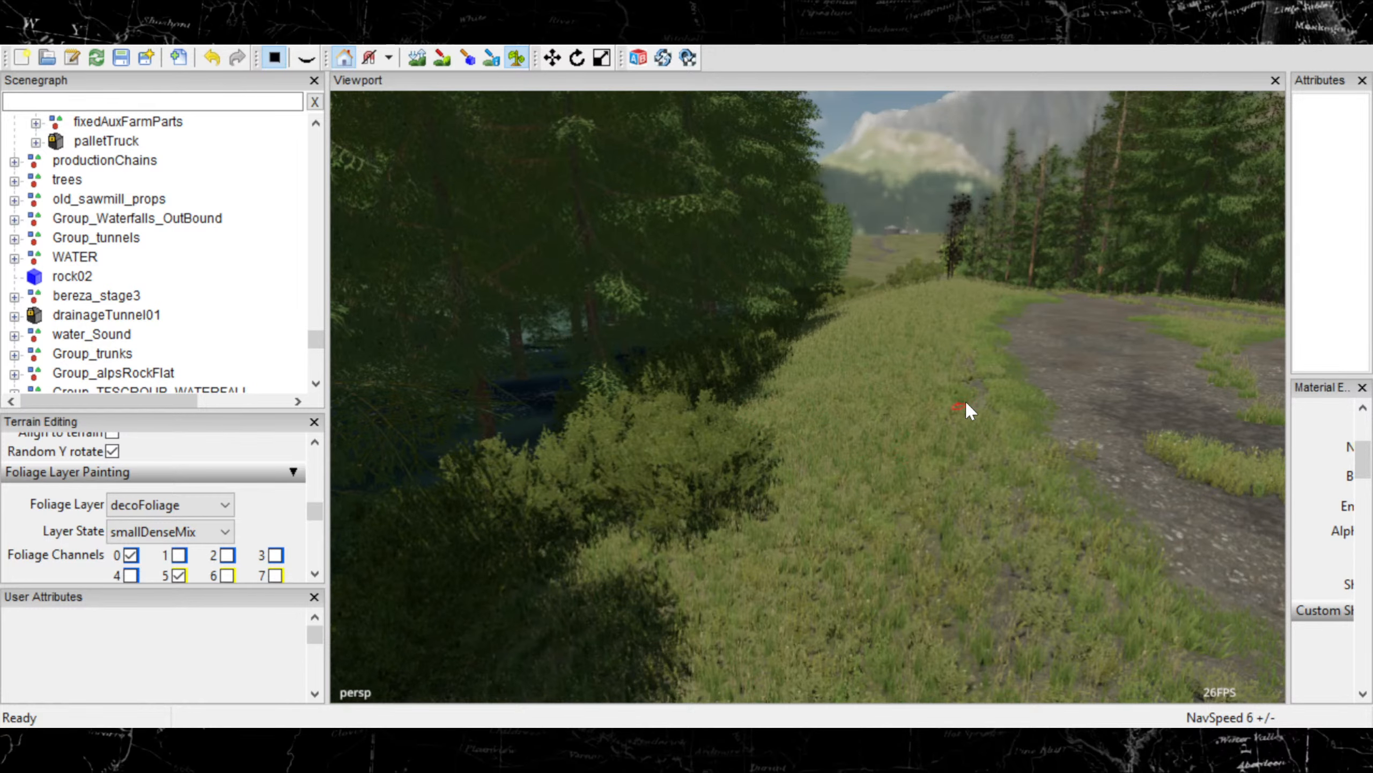
Remove the loose grass clump in the gravel road and paint a small smallDenseMix tuft farther up the road
mouse_move(809, 445)
alt+right_down()
mouse_move(1158, 336)
mouse_move(1131, 343)
alt+right_up()
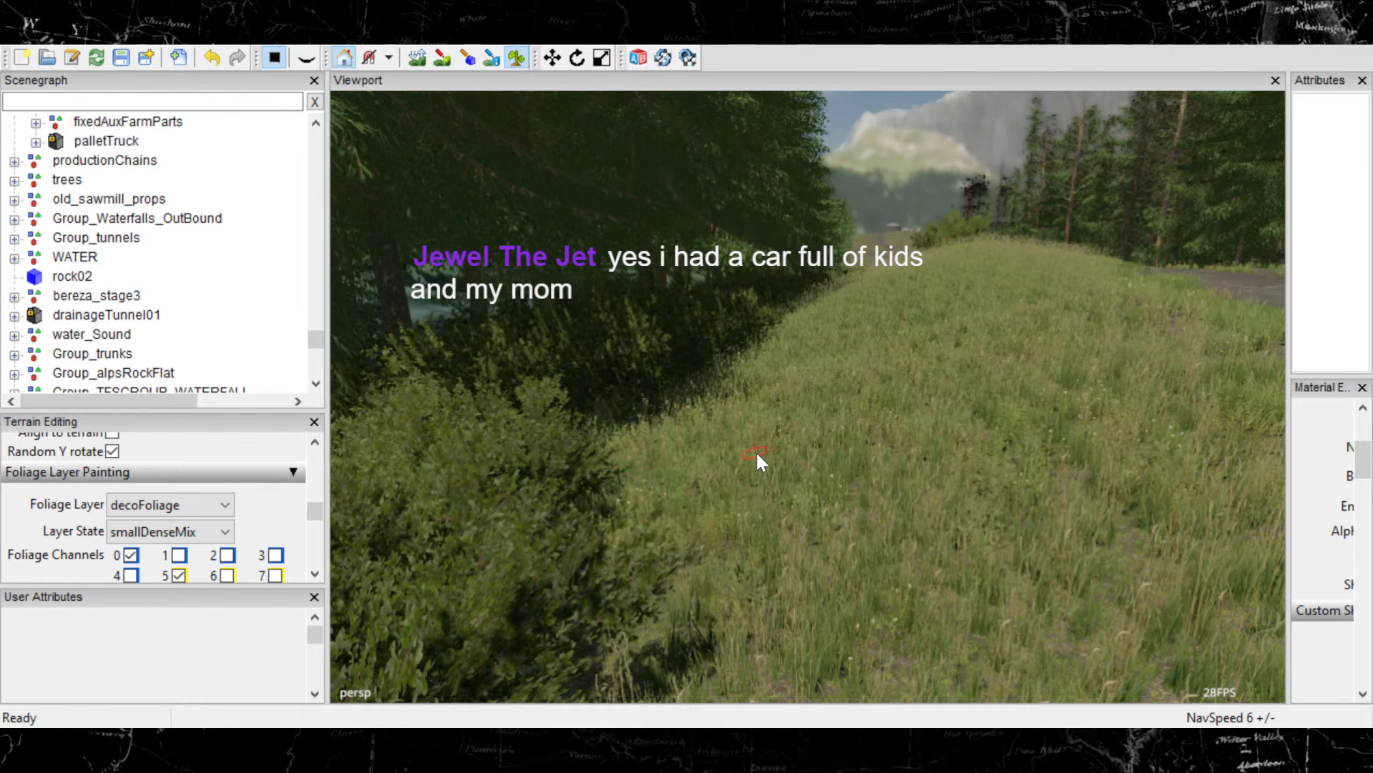
alt+middle_drag(757, 453, 745, 530)
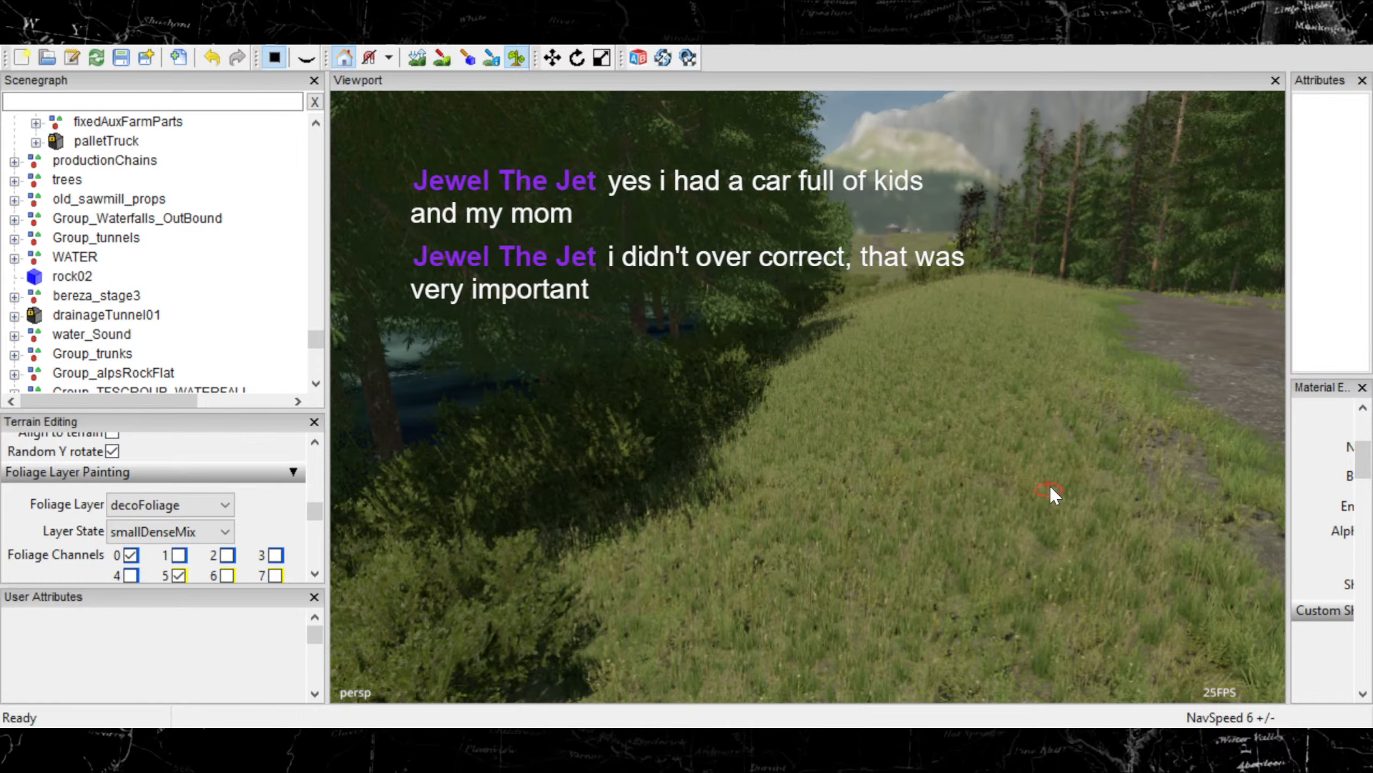
alt+right_drag(1050, 484, 730, 535)
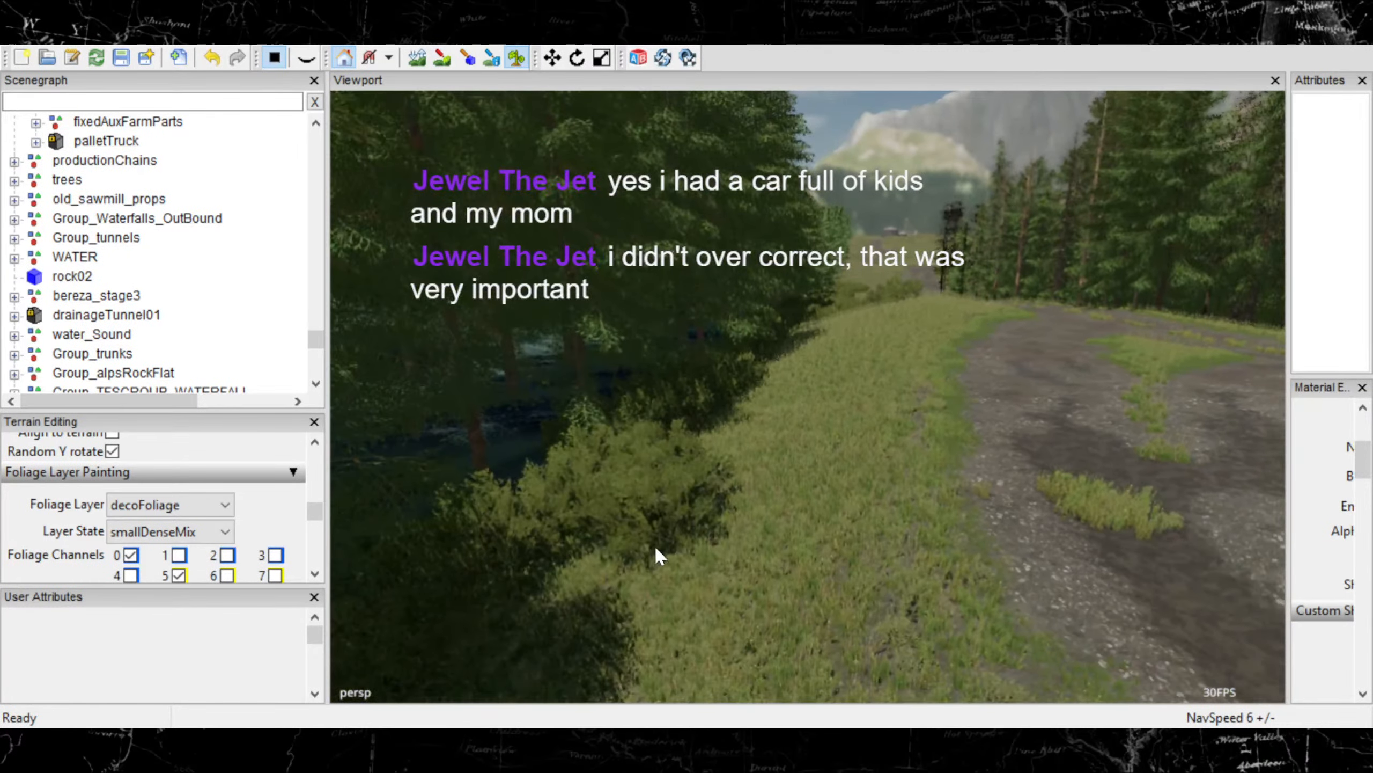
click(1107, 367)
mouse_move(1135, 361)
alt+right_down()
mouse_move(1052, 452)
mouse_move(1142, 542)
mouse_move(1189, 497)
mouse_move(1204, 552)
mouse_move(1185, 539)
mouse_move(744, 584)
mouse_move(1113, 529)
alt+right_up()
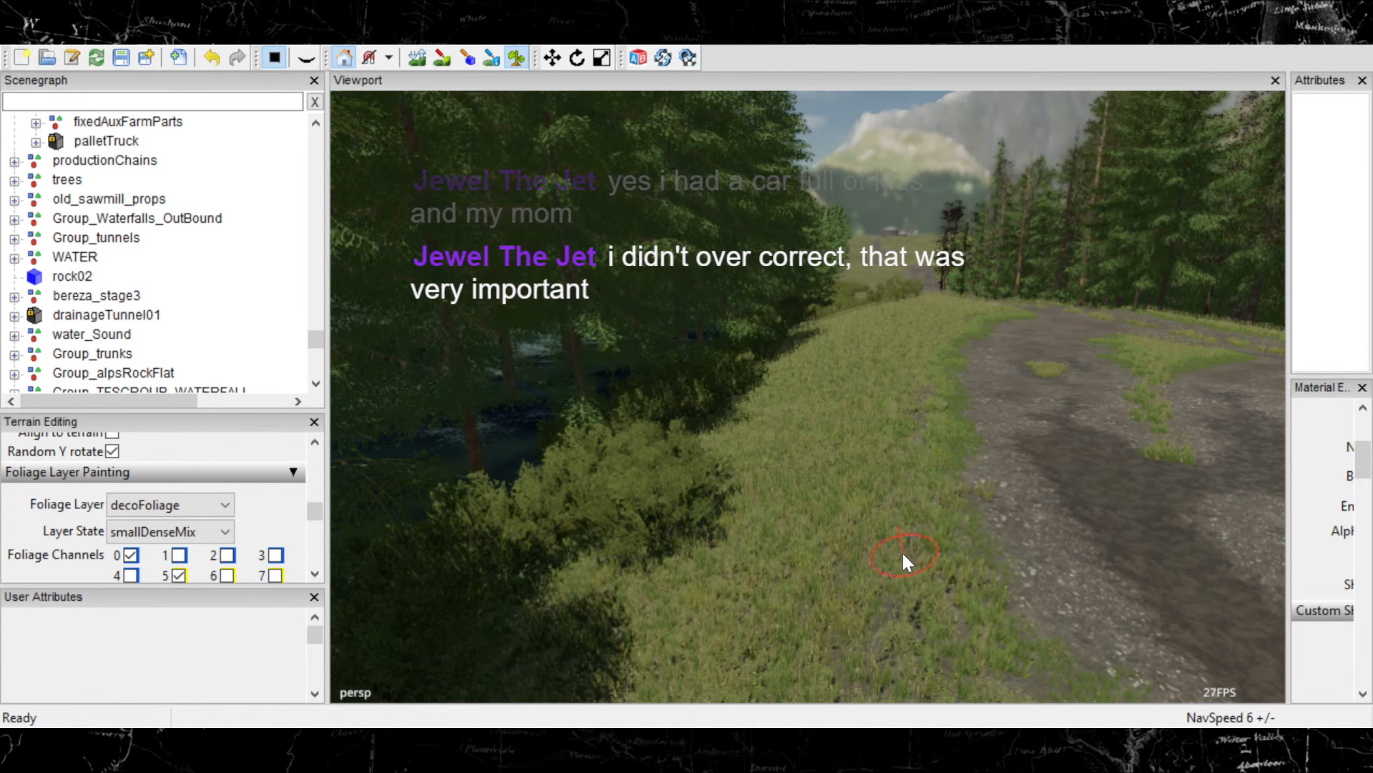
Examine the verge between the shaded riverside bushes and the gravel road for thin or uneven grass
alt+right_drag(779, 555, 1053, 516)
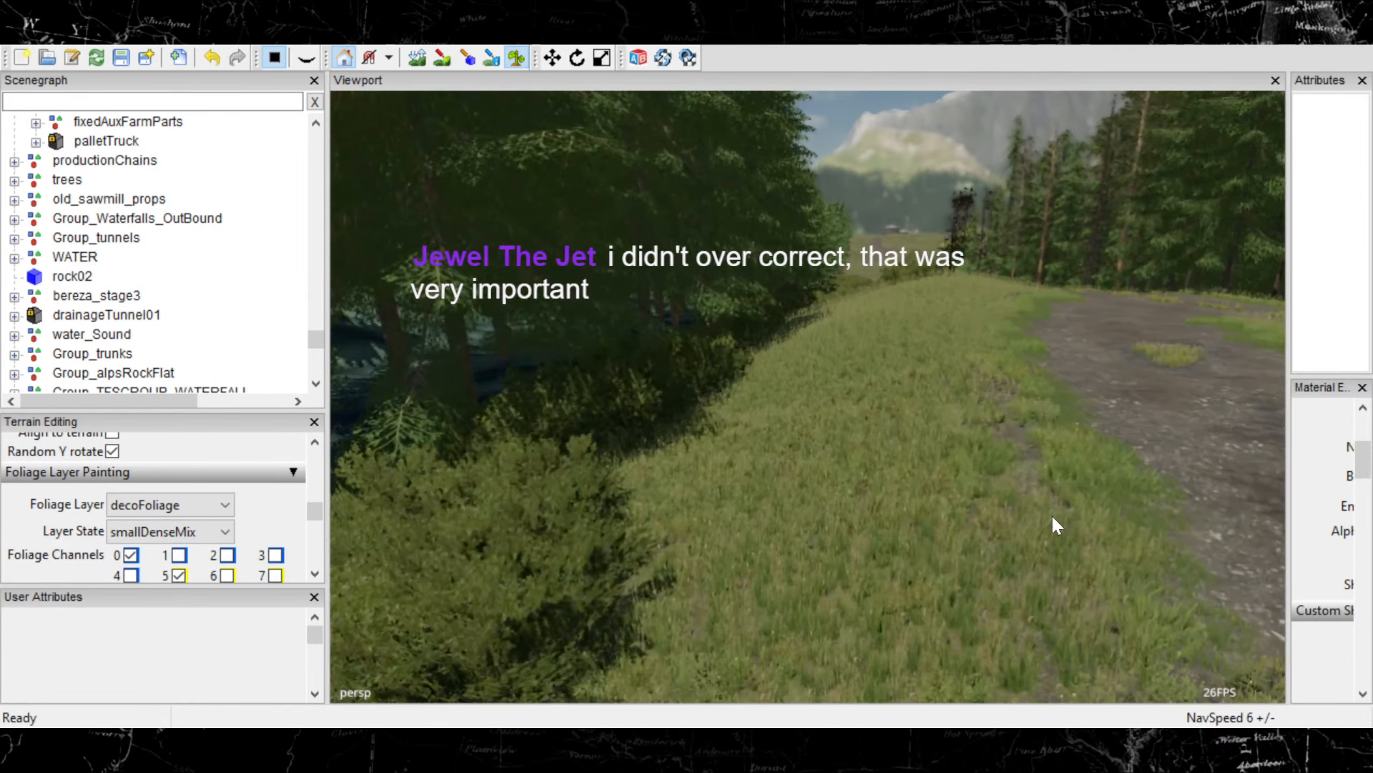
mouse_move(867, 494)
alt+middle_down()
mouse_move(1043, 585)
mouse_move(957, 609)
alt+middle_up()
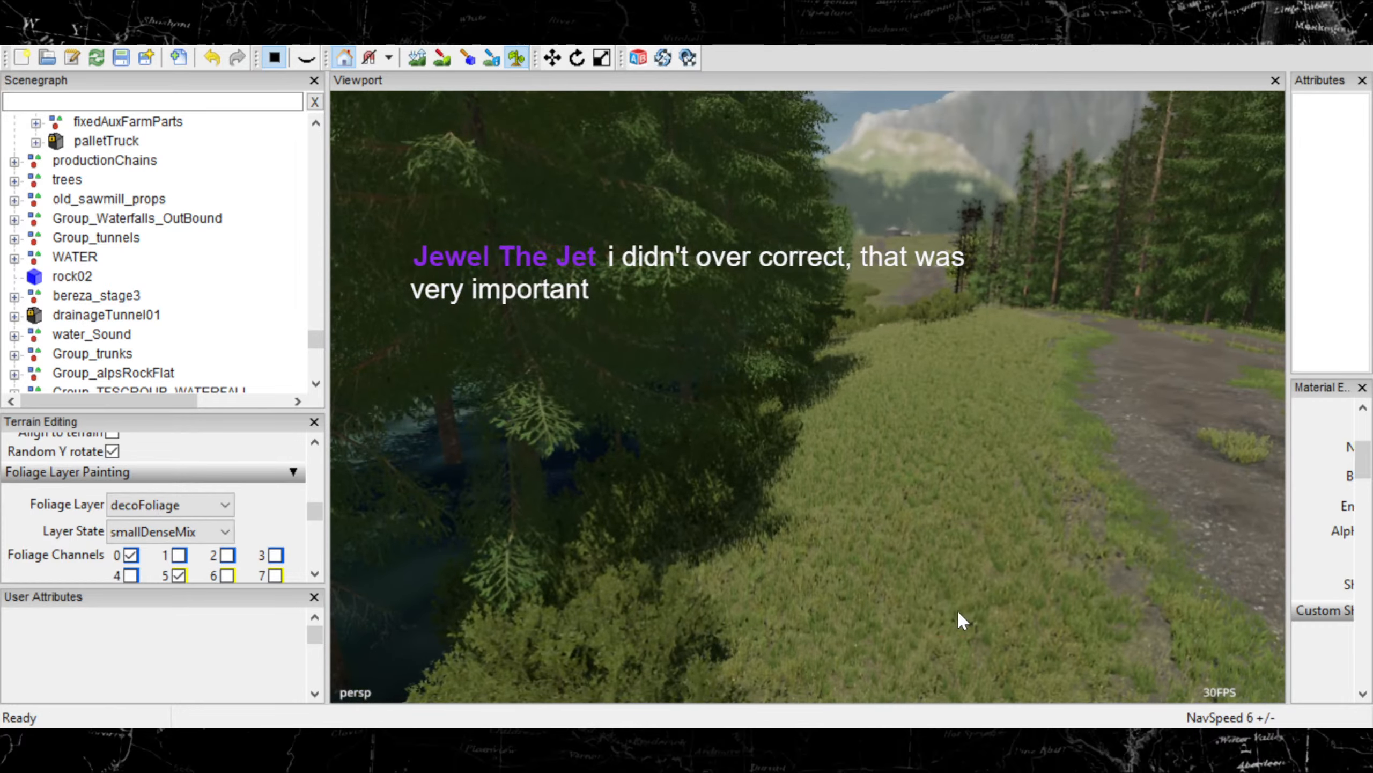
mouse_move(958, 612)
alt+mouse_down()
mouse_move(940, 576)
mouse_move(946, 593)
alt+mouse_up()
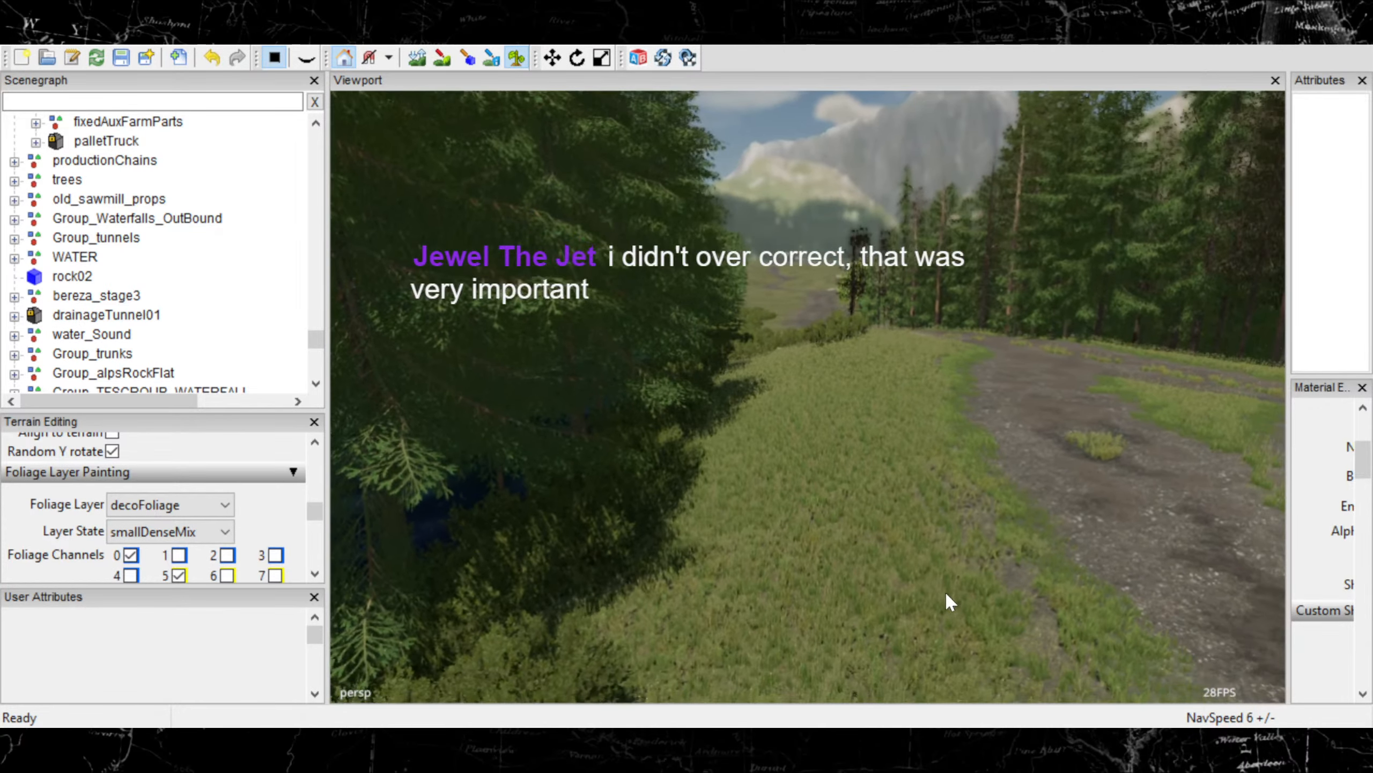
mouse_move(944, 592)
alt+right_down()
mouse_move(1051, 519)
mouse_move(1216, 464)
alt+right_up()
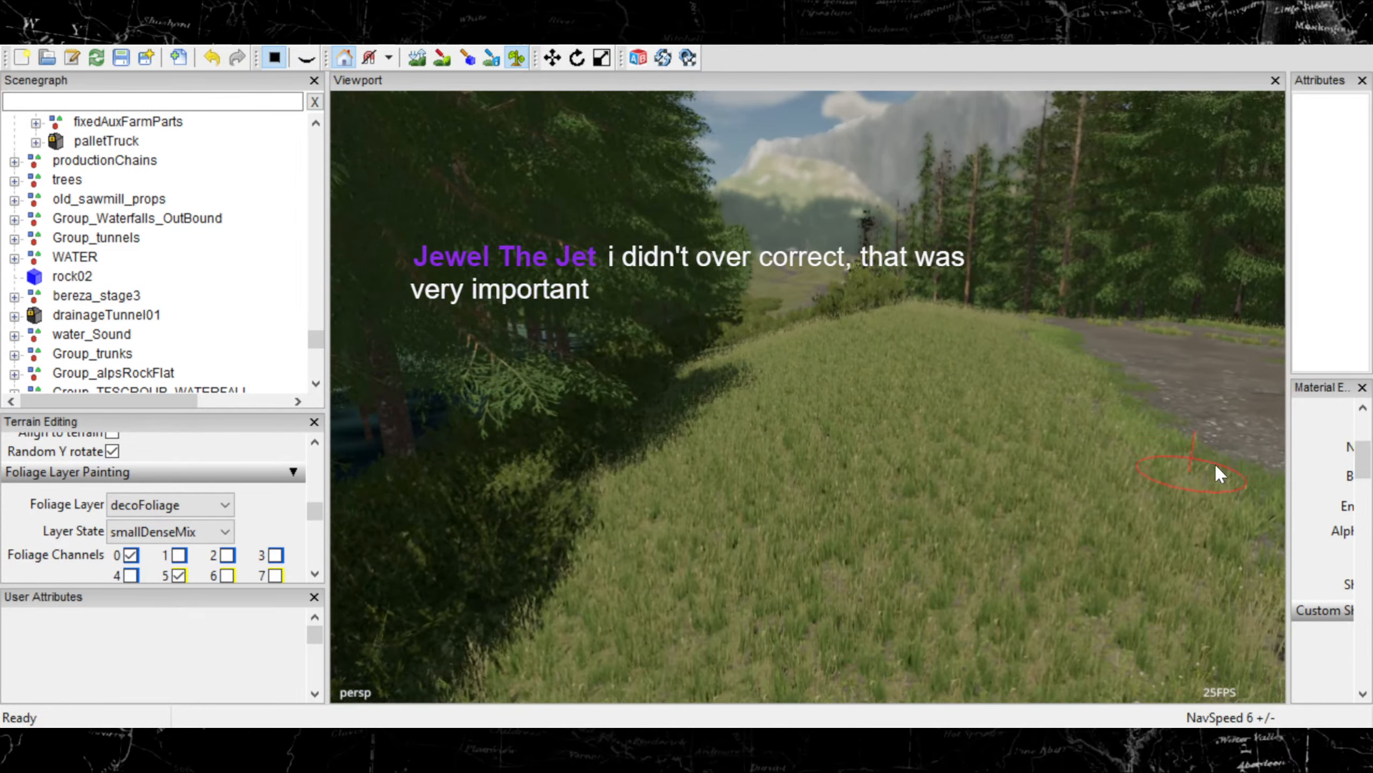
mouse_move(758, 460)
alt+right_down()
mouse_move(1151, 378)
mouse_move(64, 632)
mouse_move(246, 613)
mouse_move(433, 638)
mouse_move(761, 571)
mouse_move(679, 617)
mouse_move(652, 595)
alt+right_up()
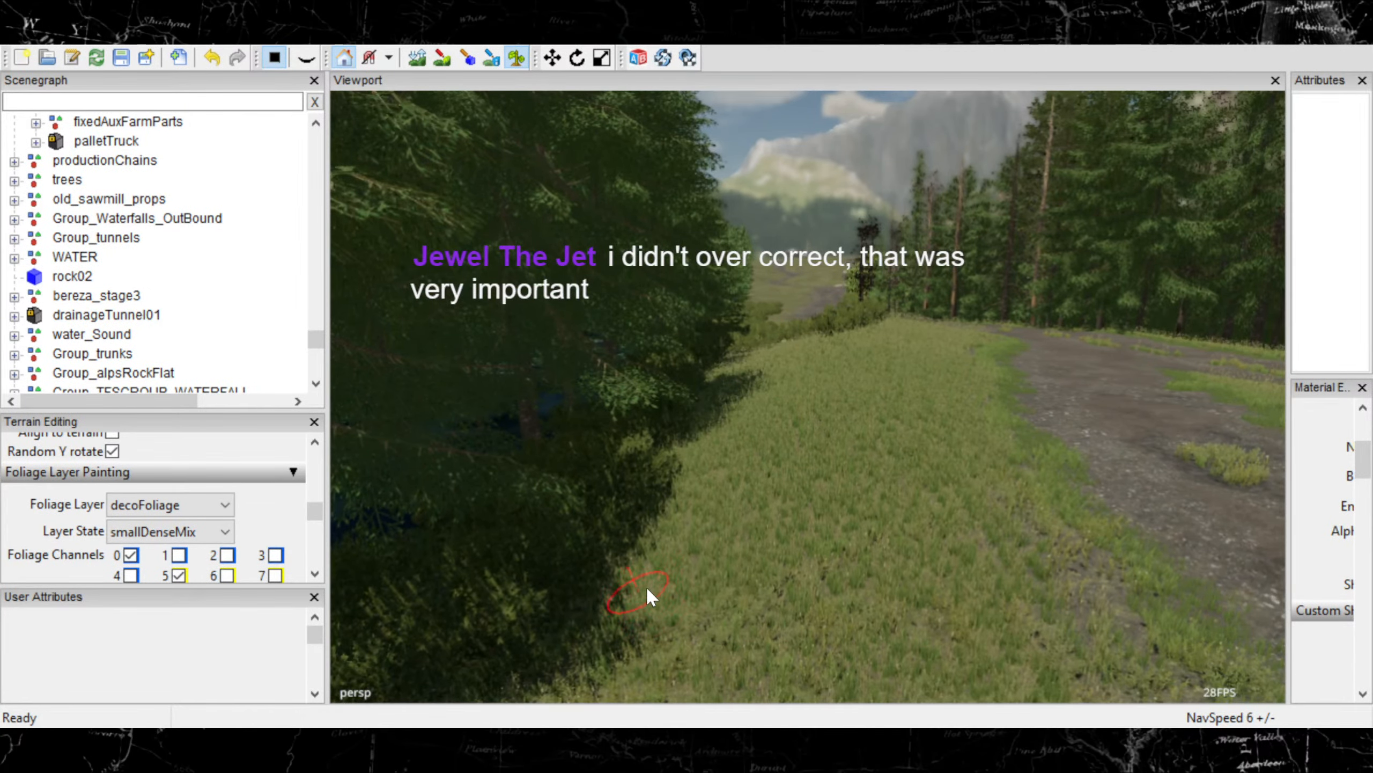
mouse_move(1042, 433)
alt+right_down()
mouse_move(954, 466)
mouse_move(1035, 446)
alt+right_up()
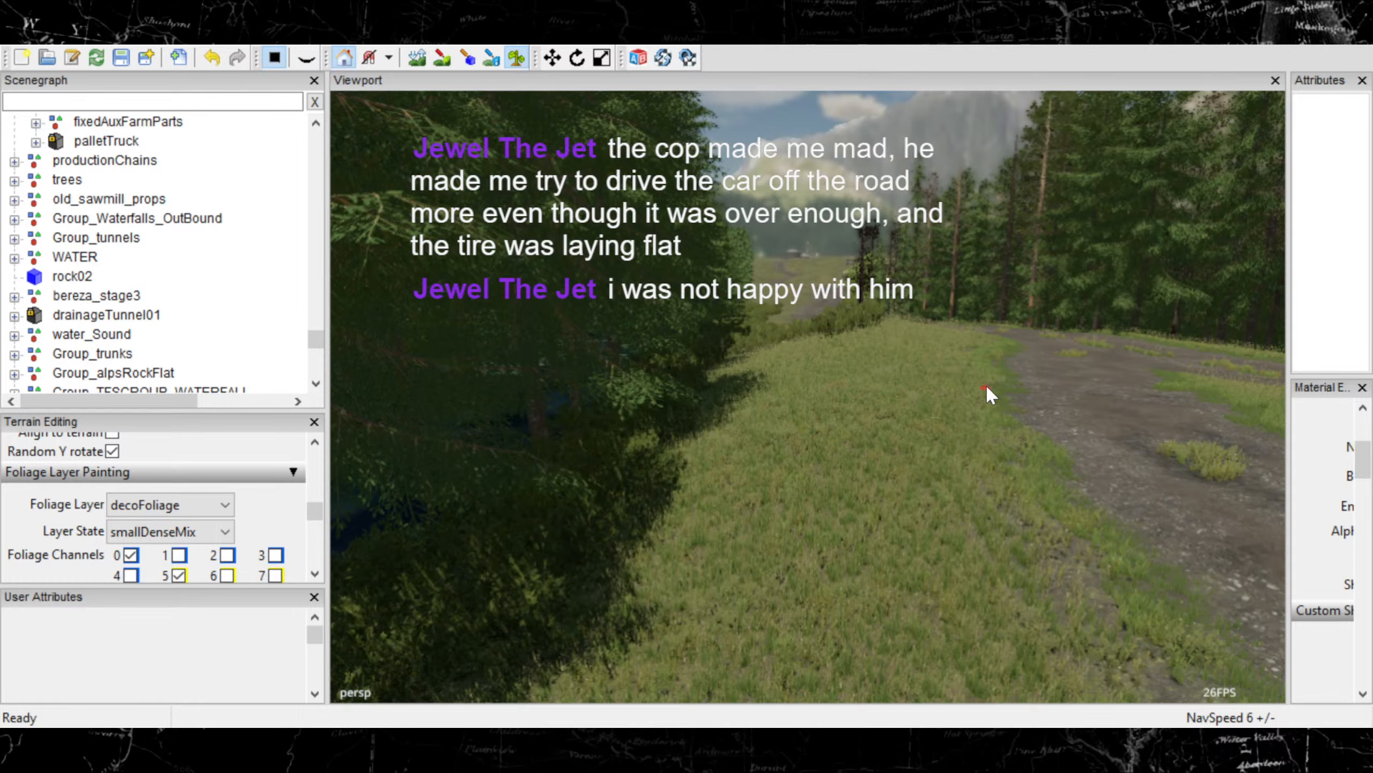
scroll(846, 433, up, 3)
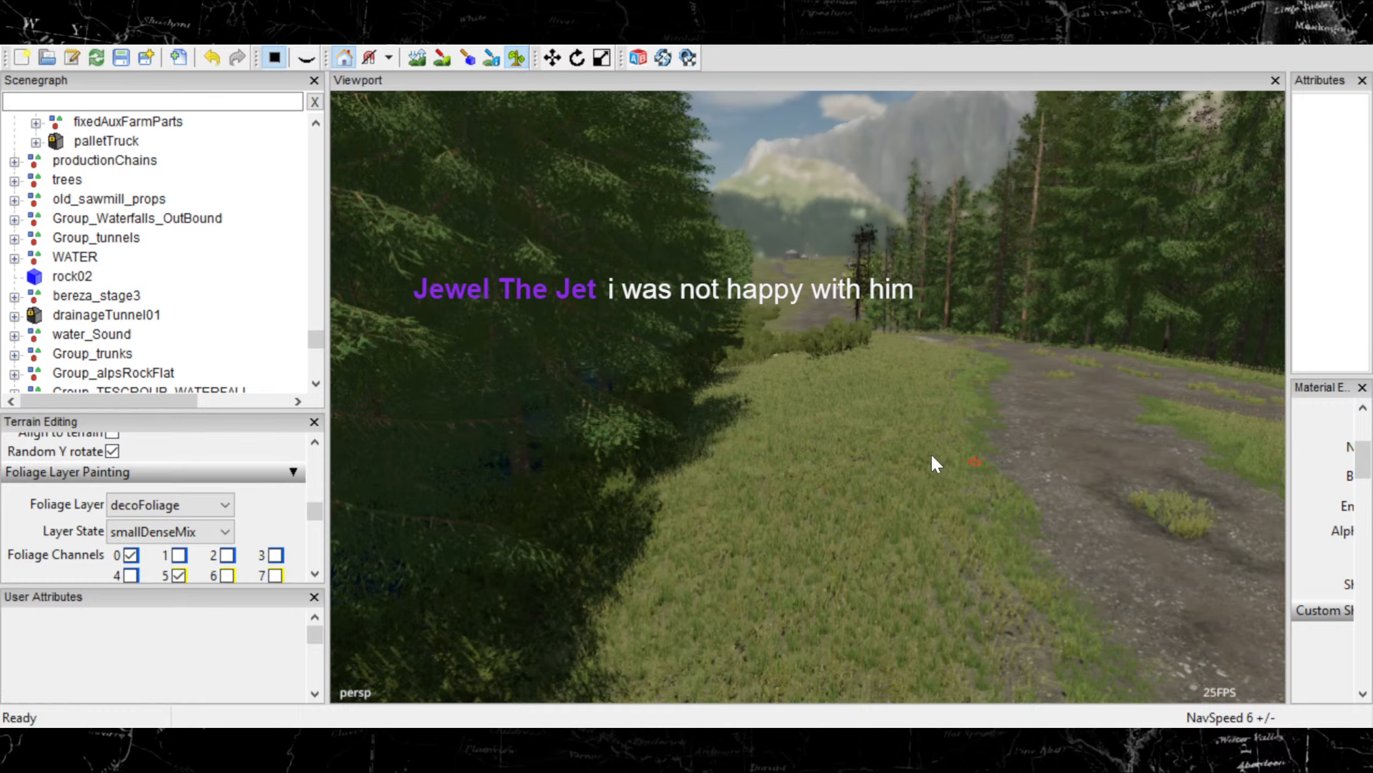
scroll(912, 536, down, 3)
scroll(869, 461, up, 5)
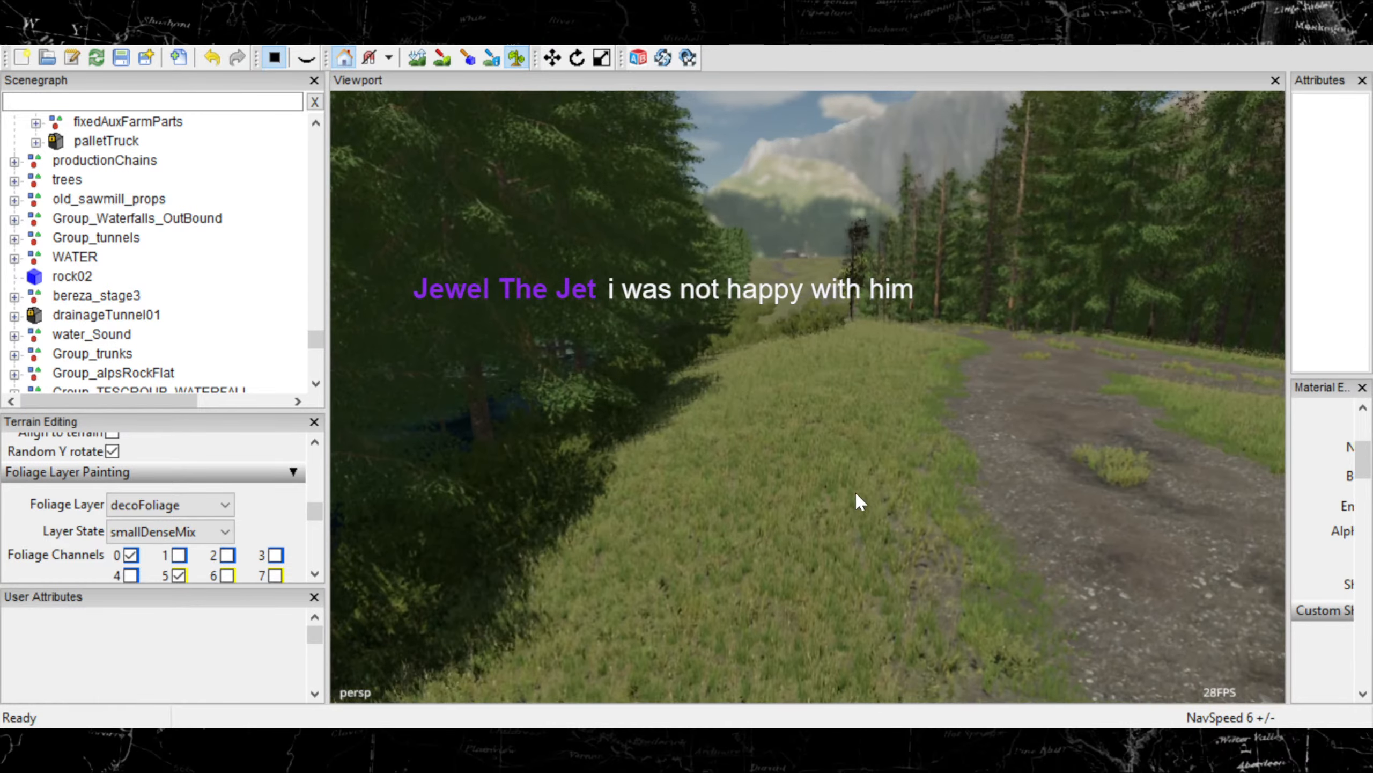
scroll(736, 333, down, 4)
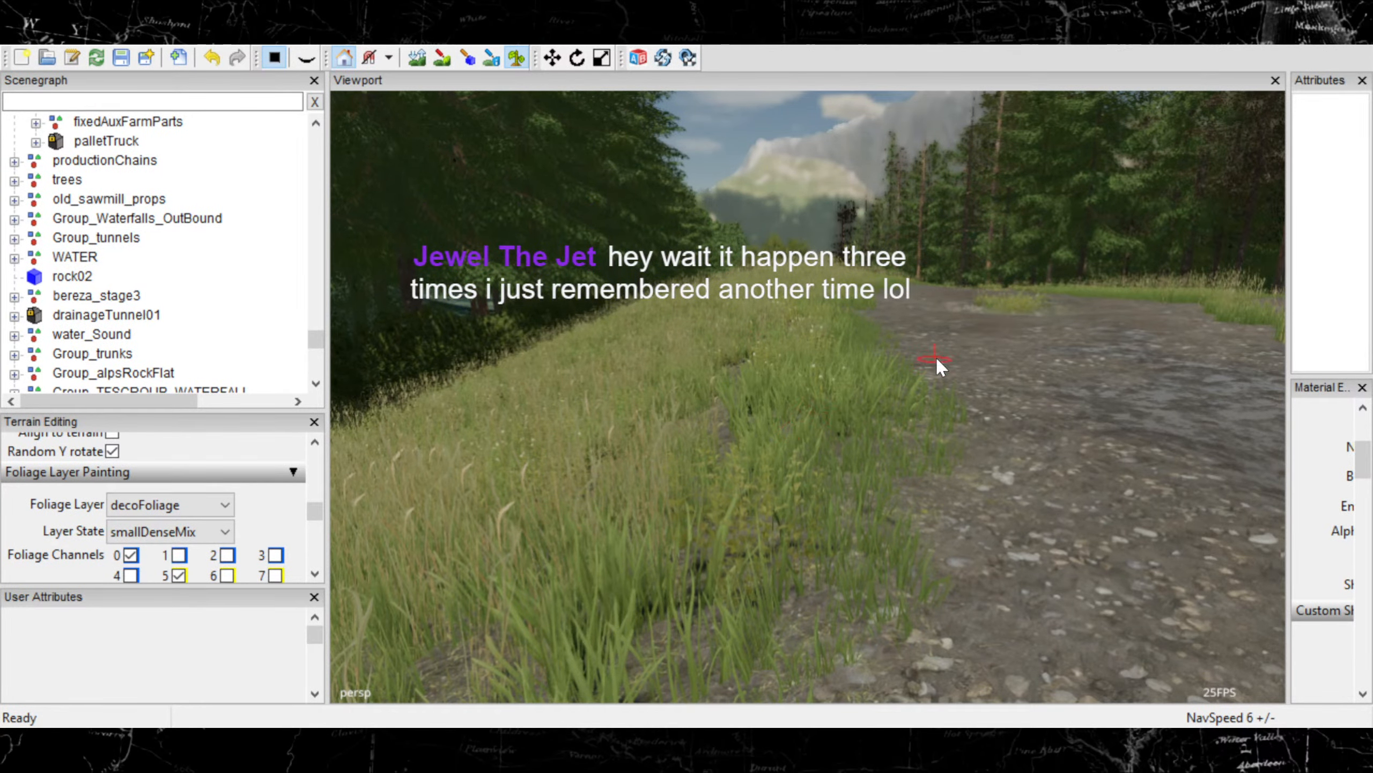
scroll(1000, 430, down, 3)
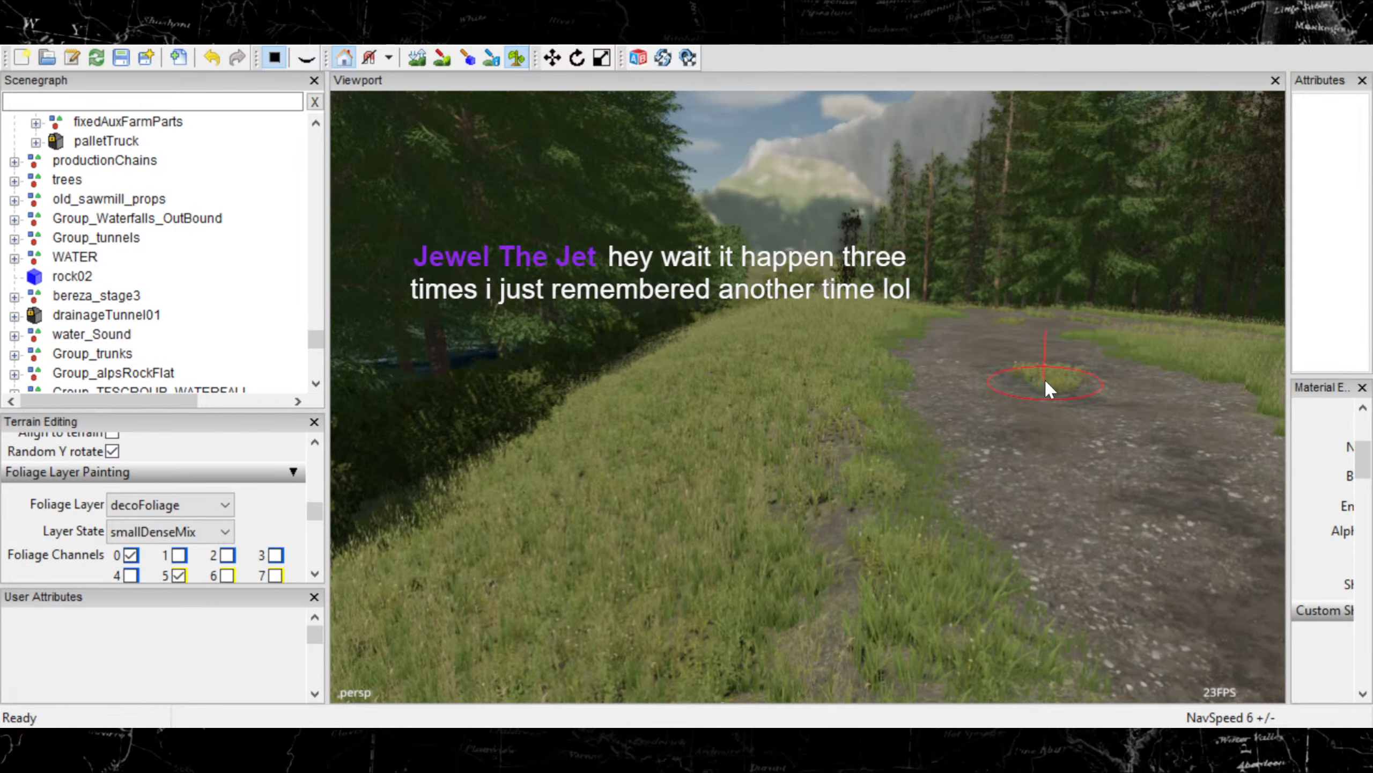
alt+middle_drag(919, 377, 1024, 545)
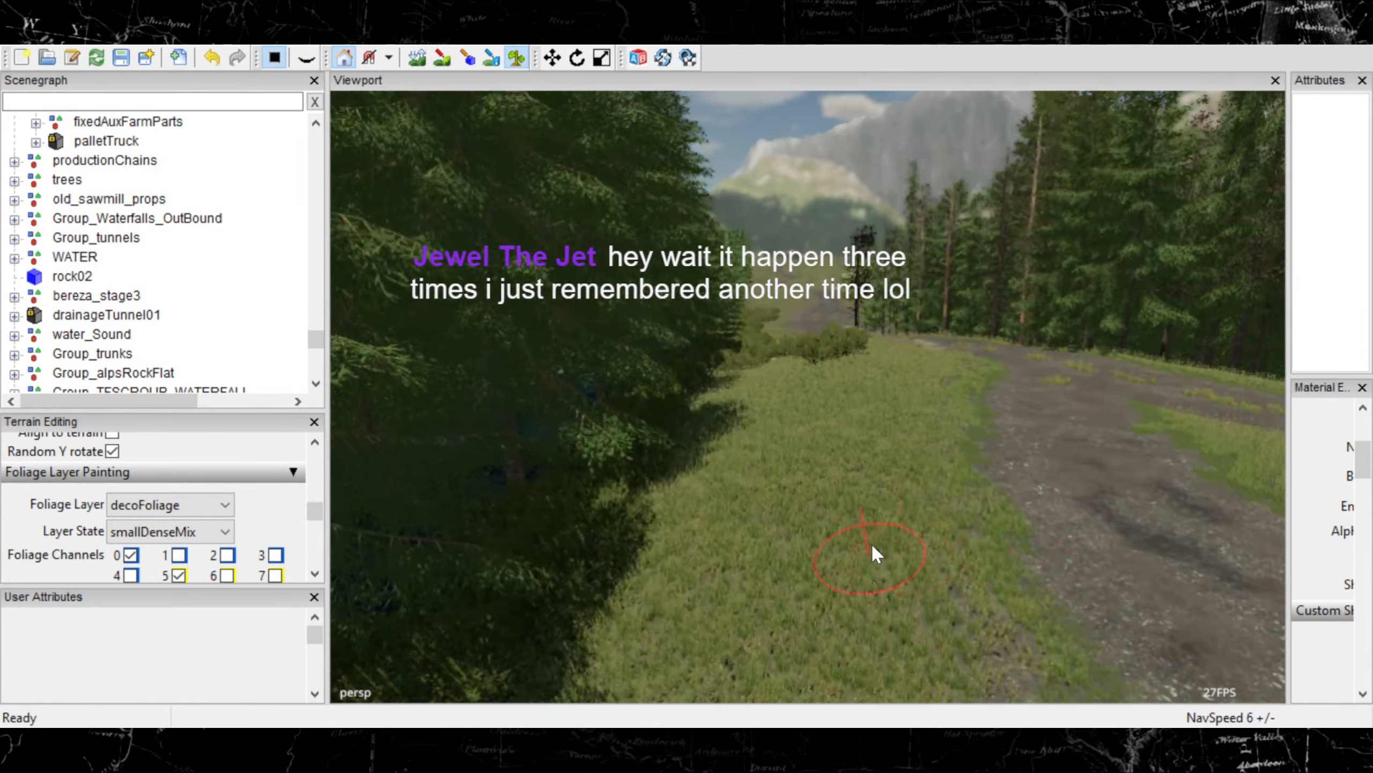
alt+middle_drag(872, 544, 1208, 453)
mouse_move(908, 516)
alt+middle_down()
mouse_move(1034, 364)
mouse_move(1055, 421)
alt+middle_up()
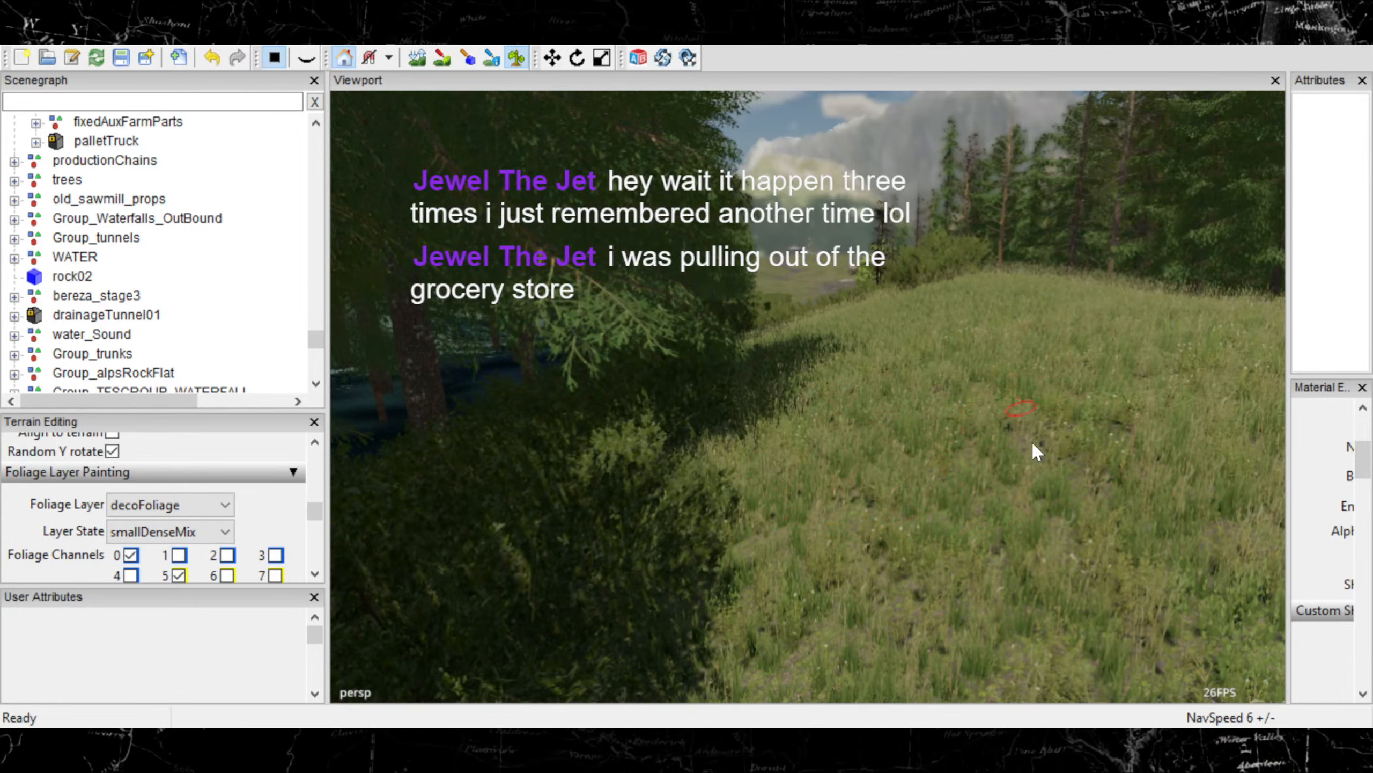
scroll(1058, 524, down, 1)
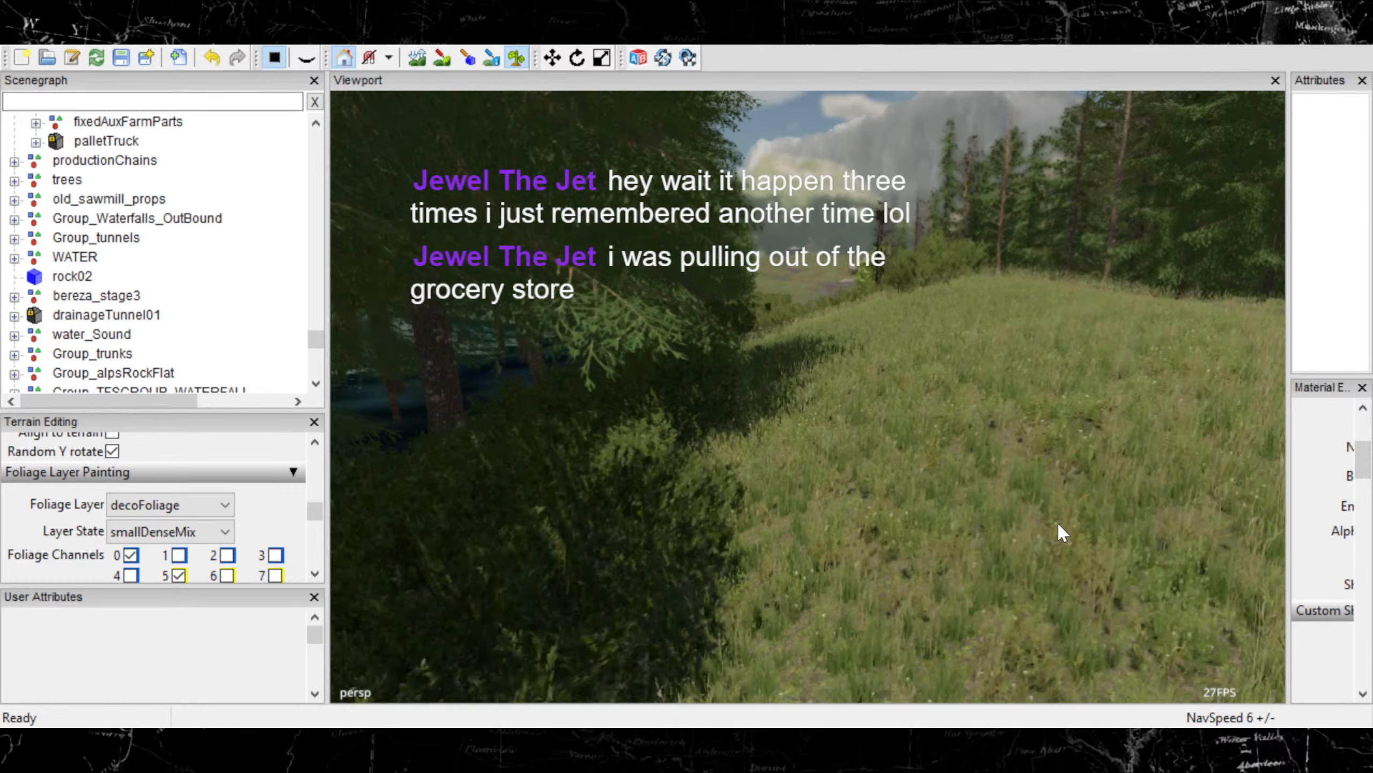
scroll(1058, 524, down, 2)
alt+middle_drag(986, 538, 336, 622)
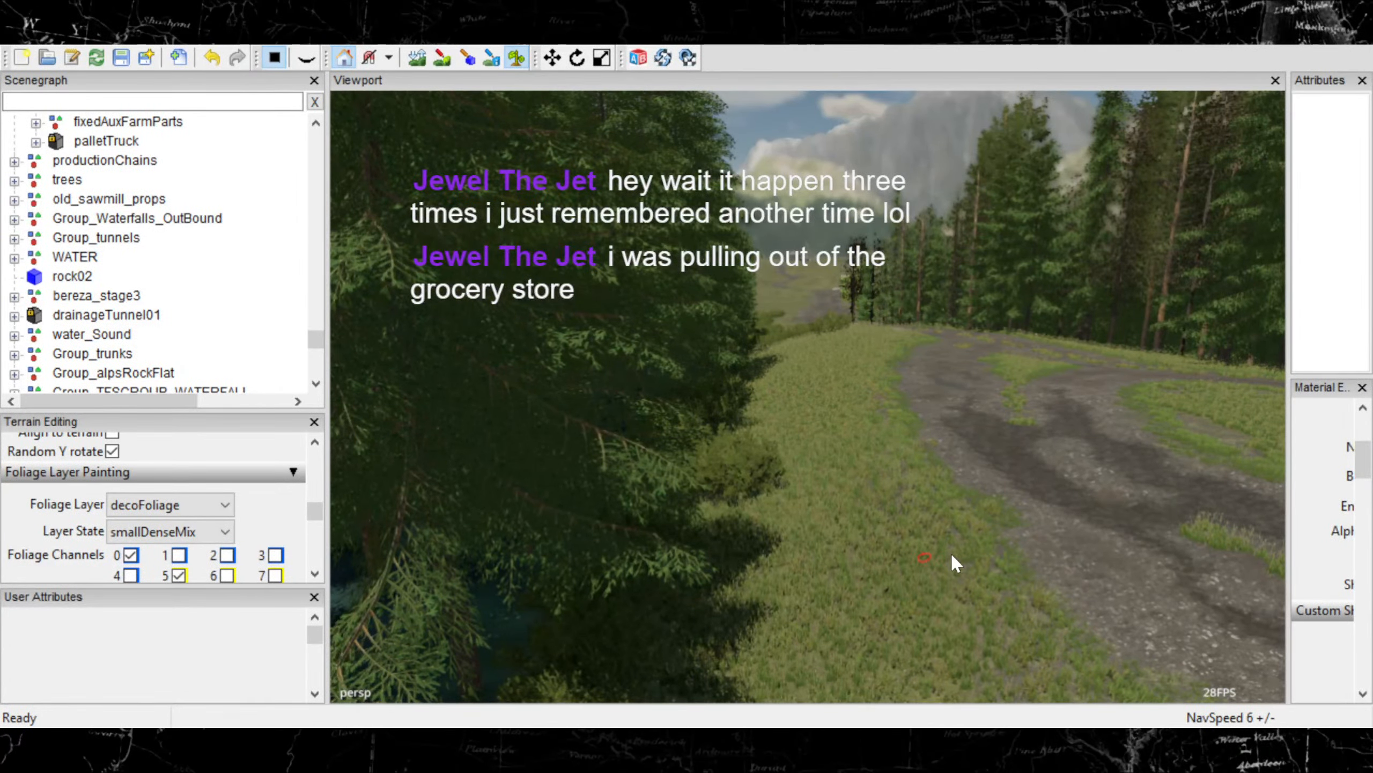
Paint patches of smallDenseMix into the tall grass on the verge beside the gravel road to vary its texture
mouse_move(952, 554)
alt+middle_down()
mouse_move(836, 518)
mouse_move(762, 324)
mouse_move(705, 341)
mouse_move(789, 337)
alt+middle_up()
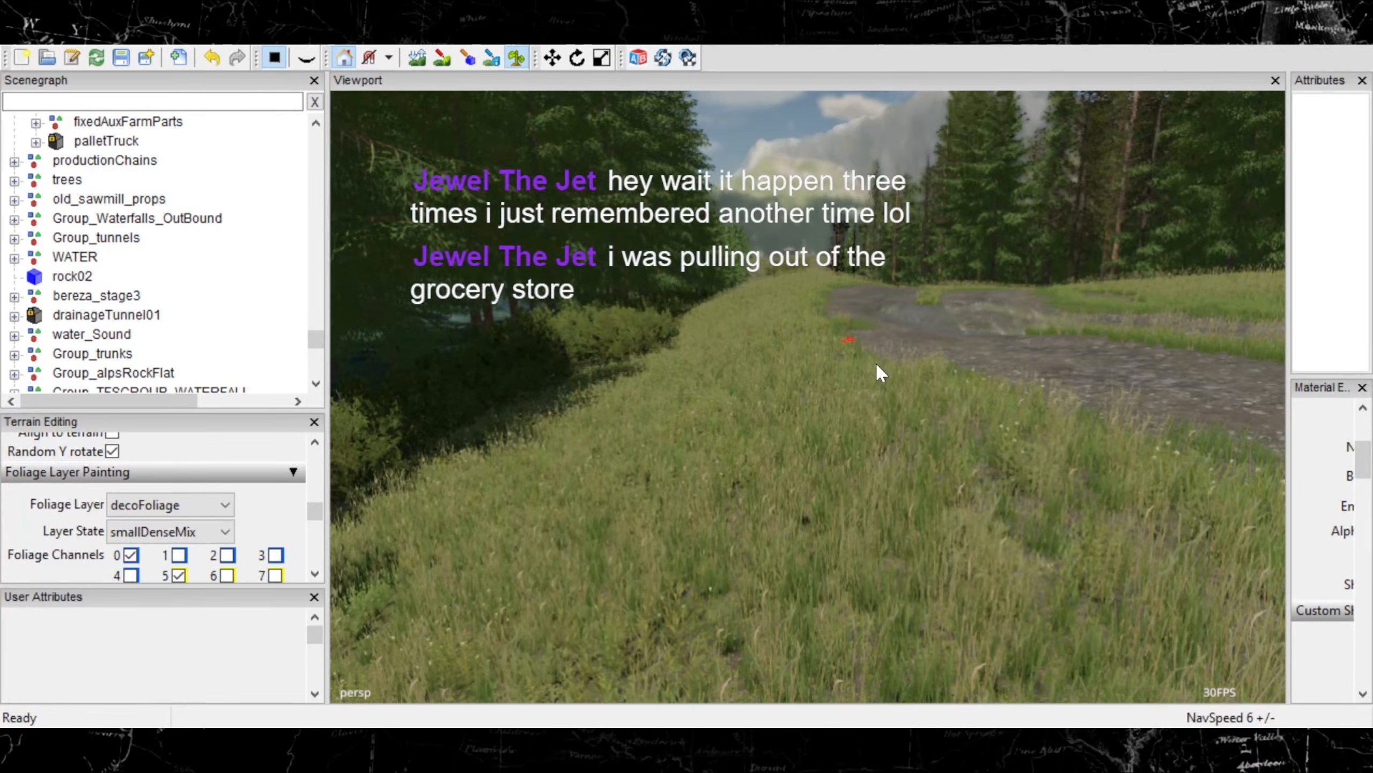
alt+middle_drag(875, 362, 936, 512)
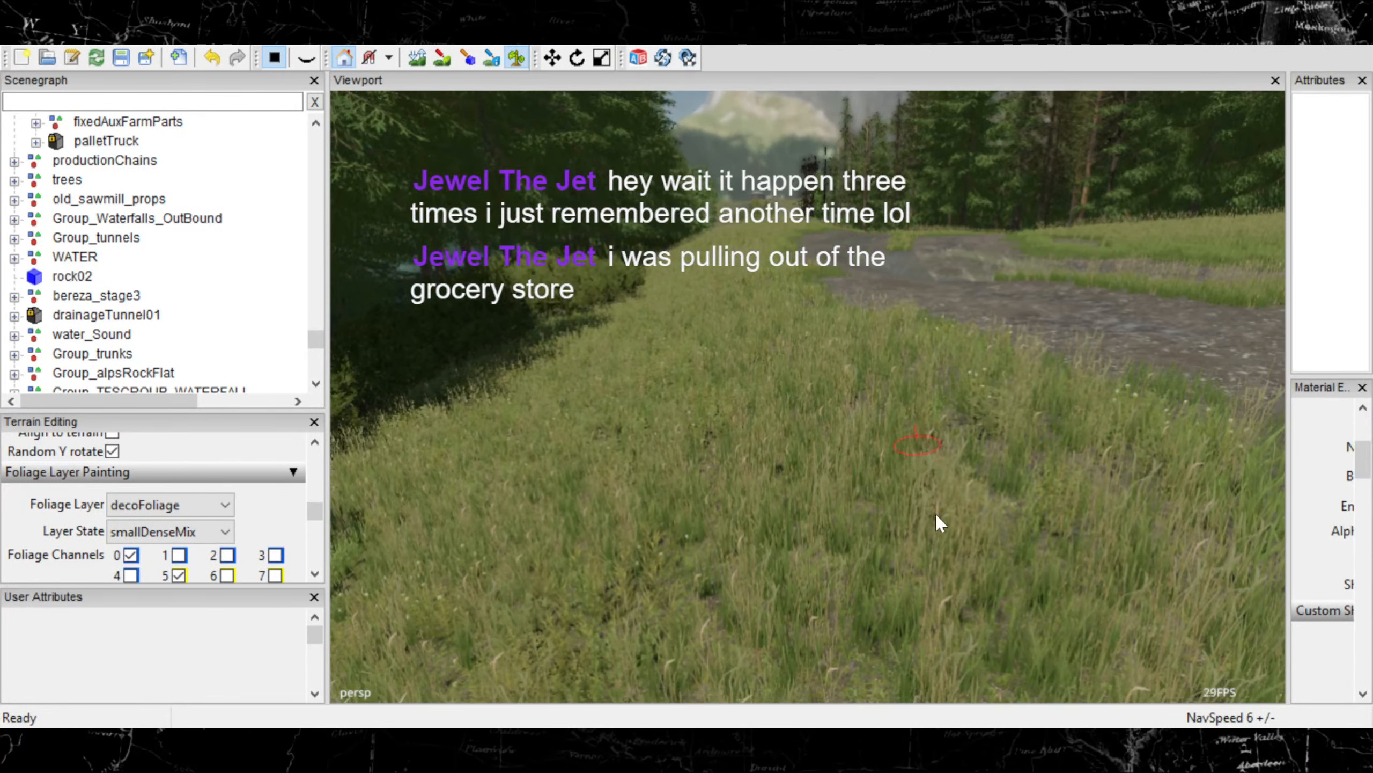
drag(936, 512, 895, 566)
drag(500, 612, 613, 586)
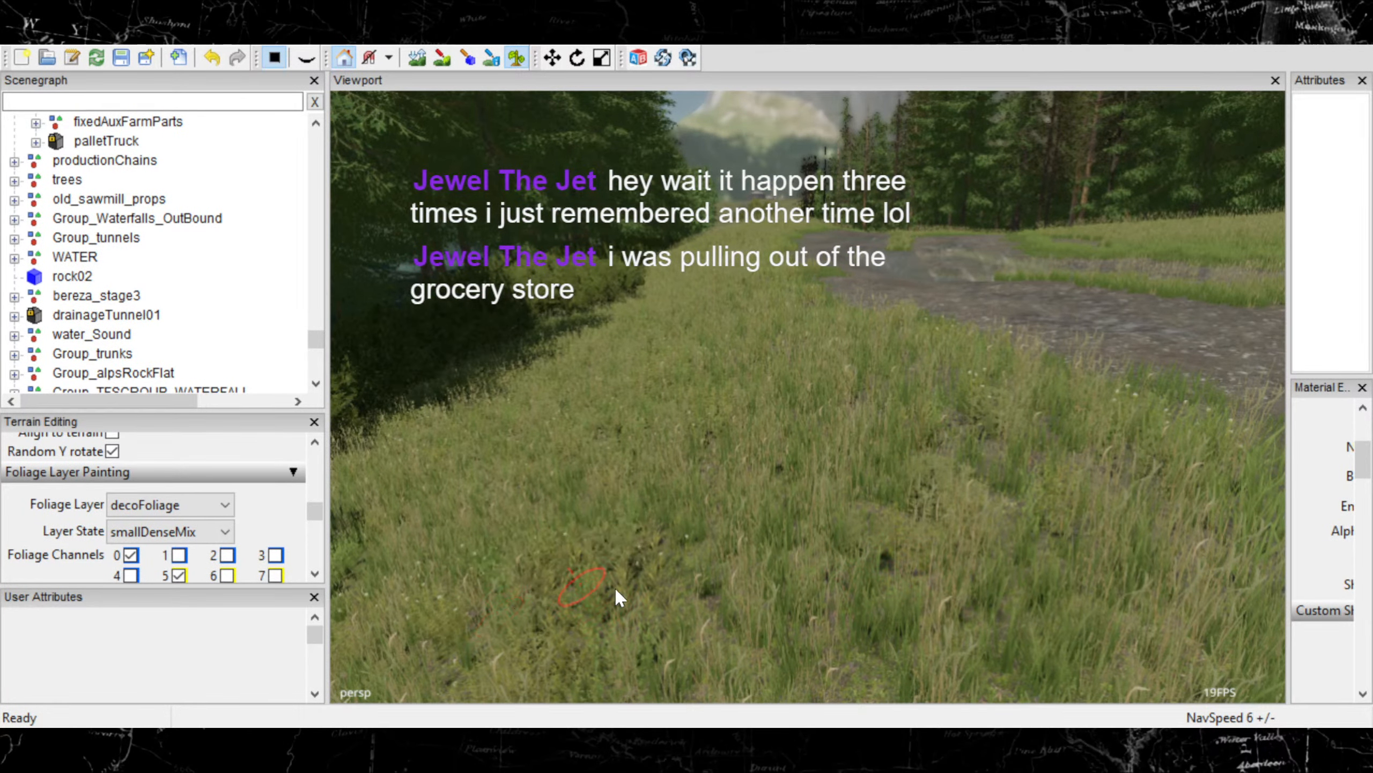
mouse_move(873, 565)
mouse_down()
mouse_move(927, 550)
mouse_move(916, 599)
mouse_move(906, 542)
mouse_up()
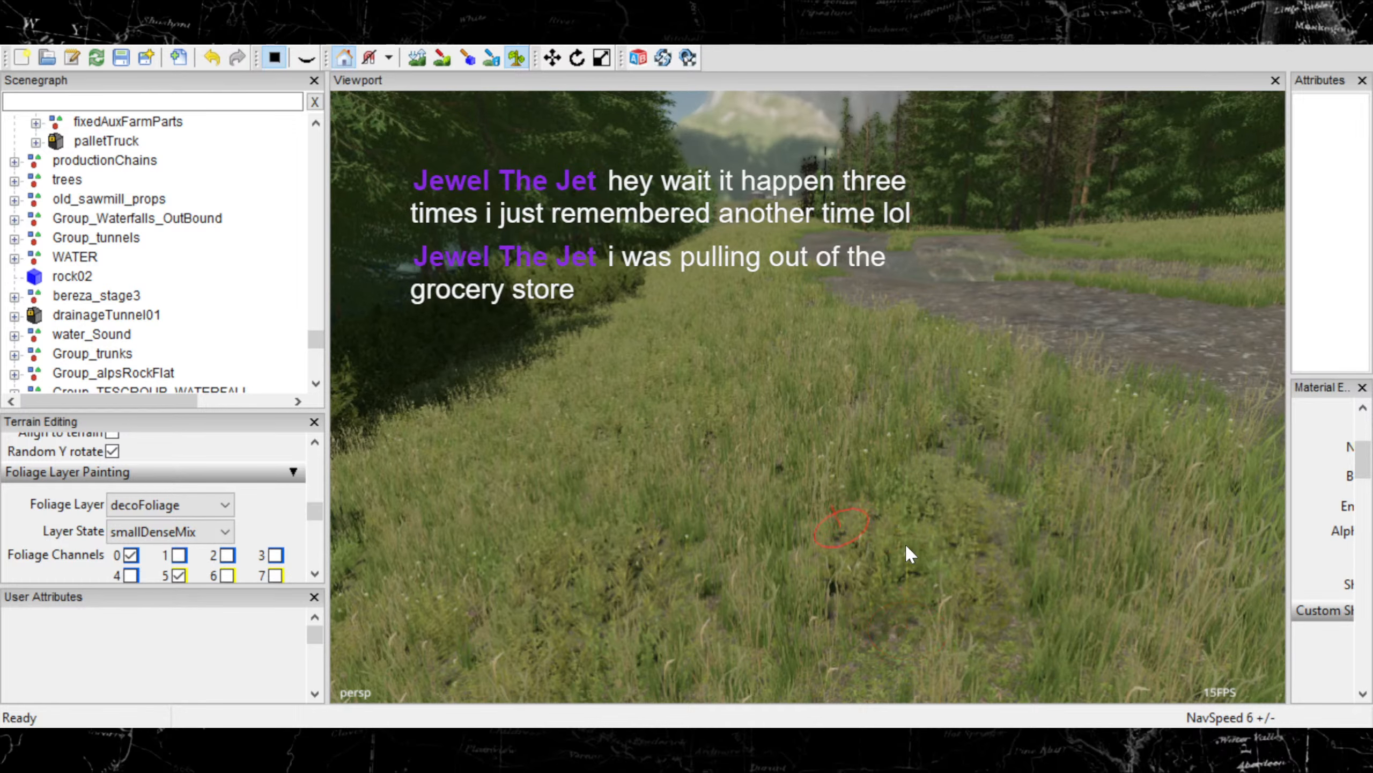
drag(1199, 608, 1185, 655)
scroll(736, 574, down, 3)
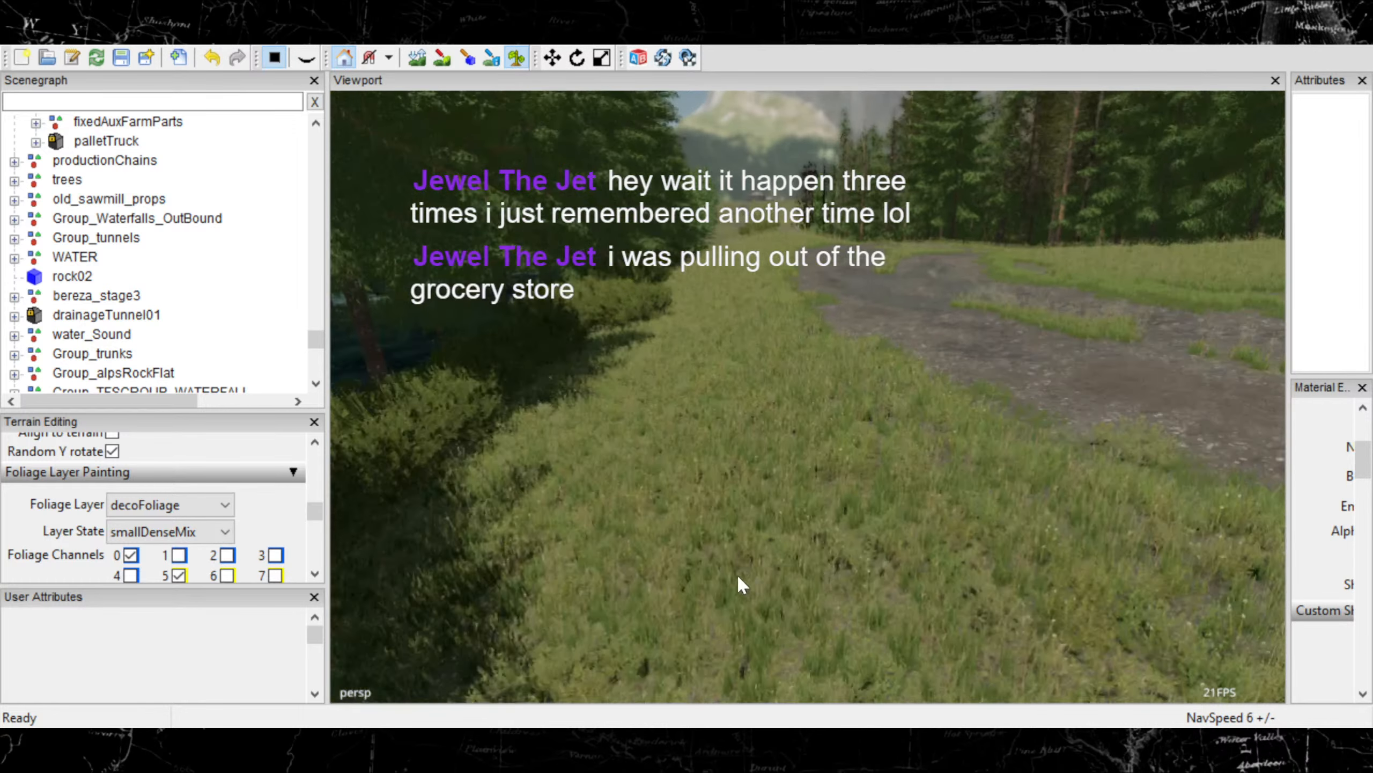
Check the grass mix along the riverside verge up to the low bushes near the road's bend
alt+middle_drag(739, 575, 842, 455)
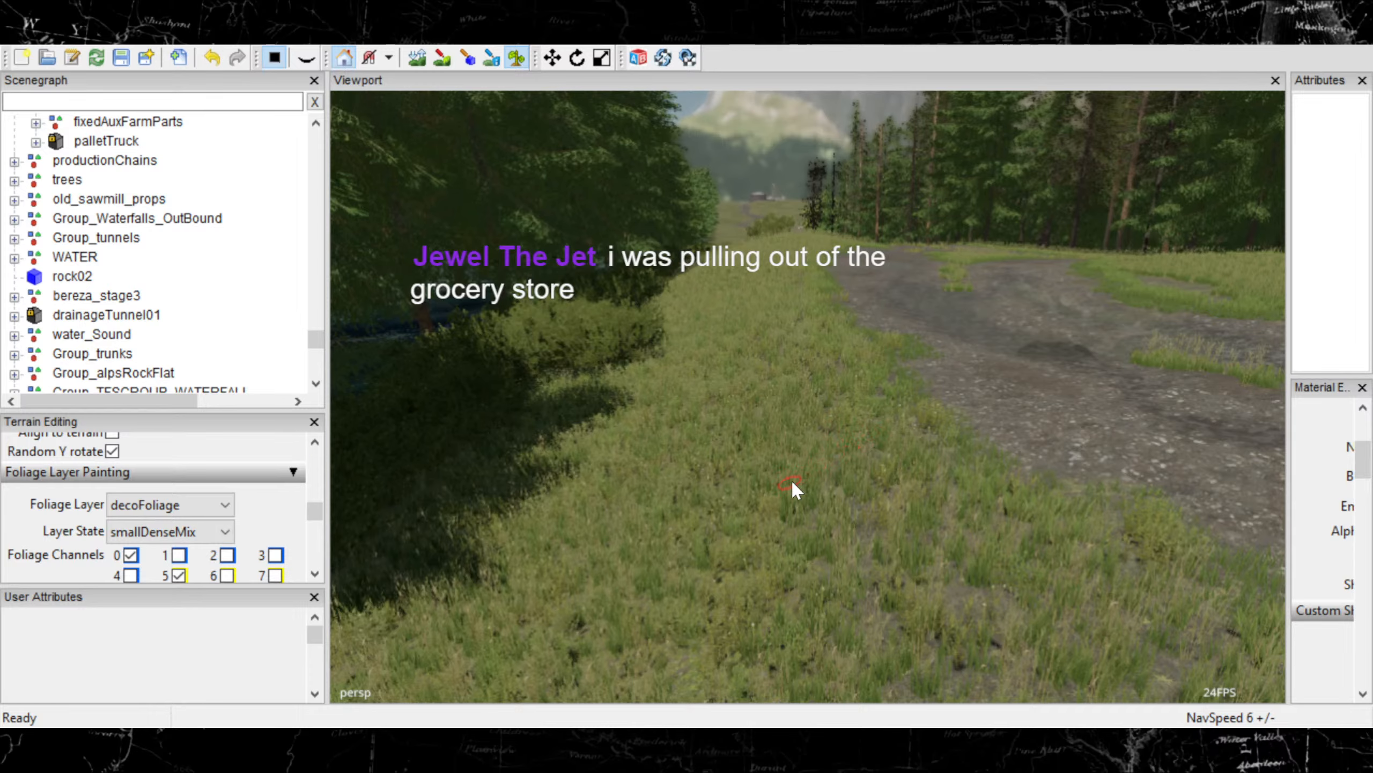
alt+middle_drag(890, 481, 854, 393)
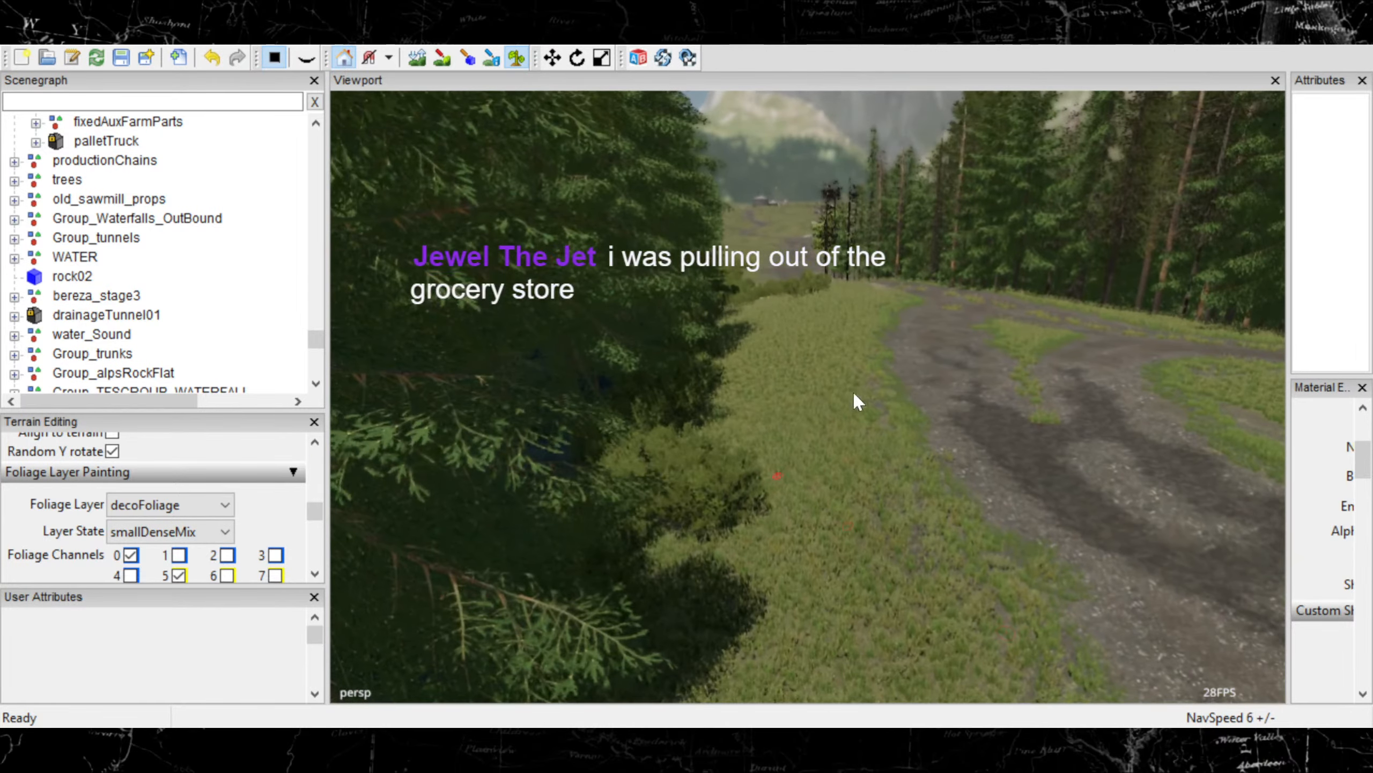
scroll(854, 393, up, 6)
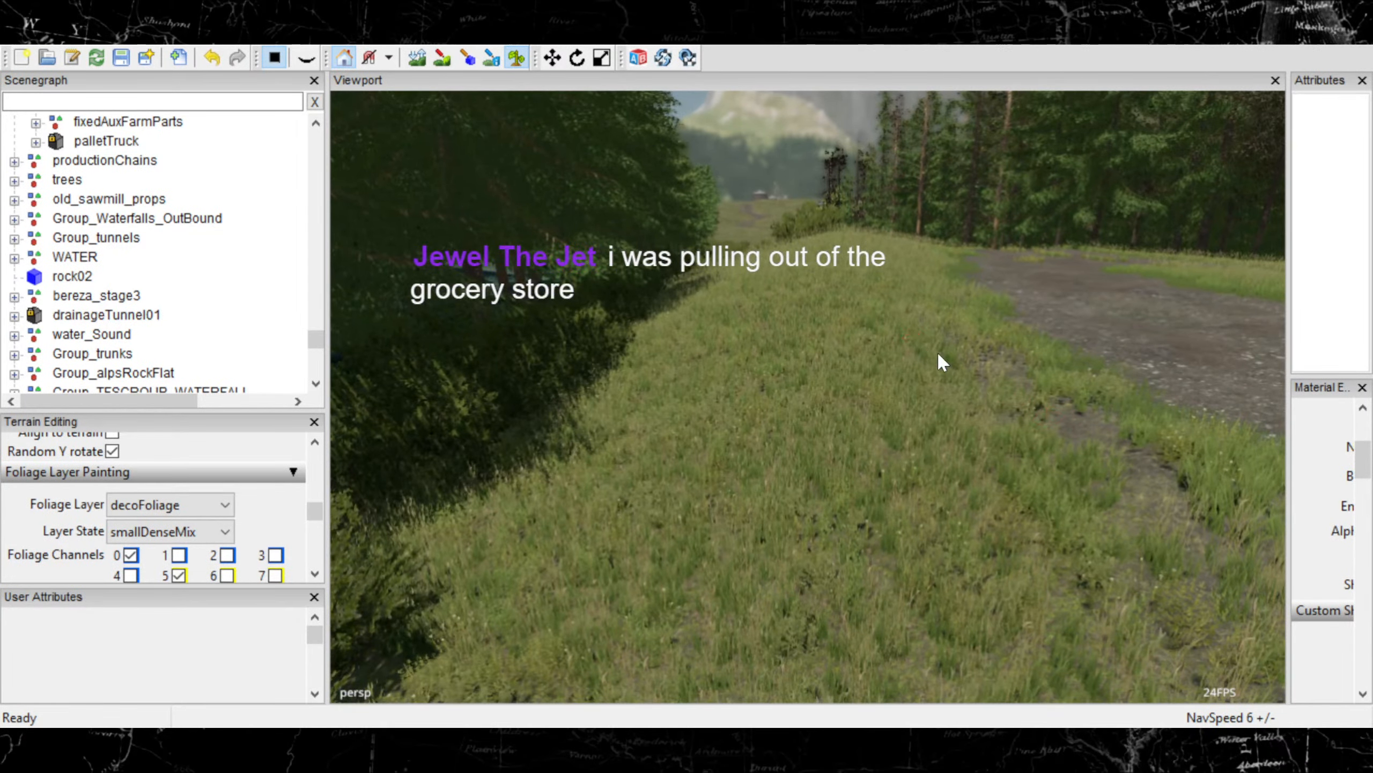
scroll(1015, 318, up, 5)
alt+middle_drag(1009, 326, 874, 520)
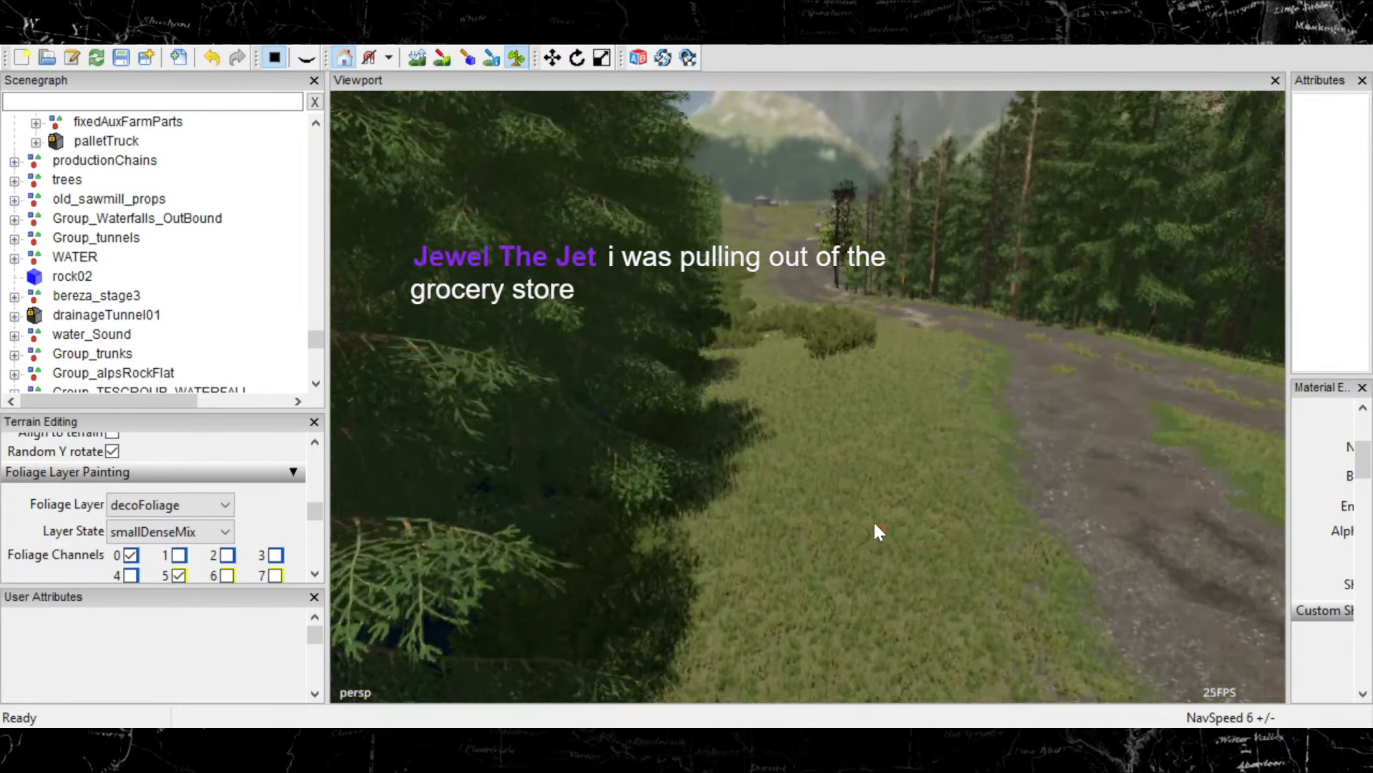
scroll(874, 523, up, 4)
alt+middle_drag(1110, 477, 948, 636)
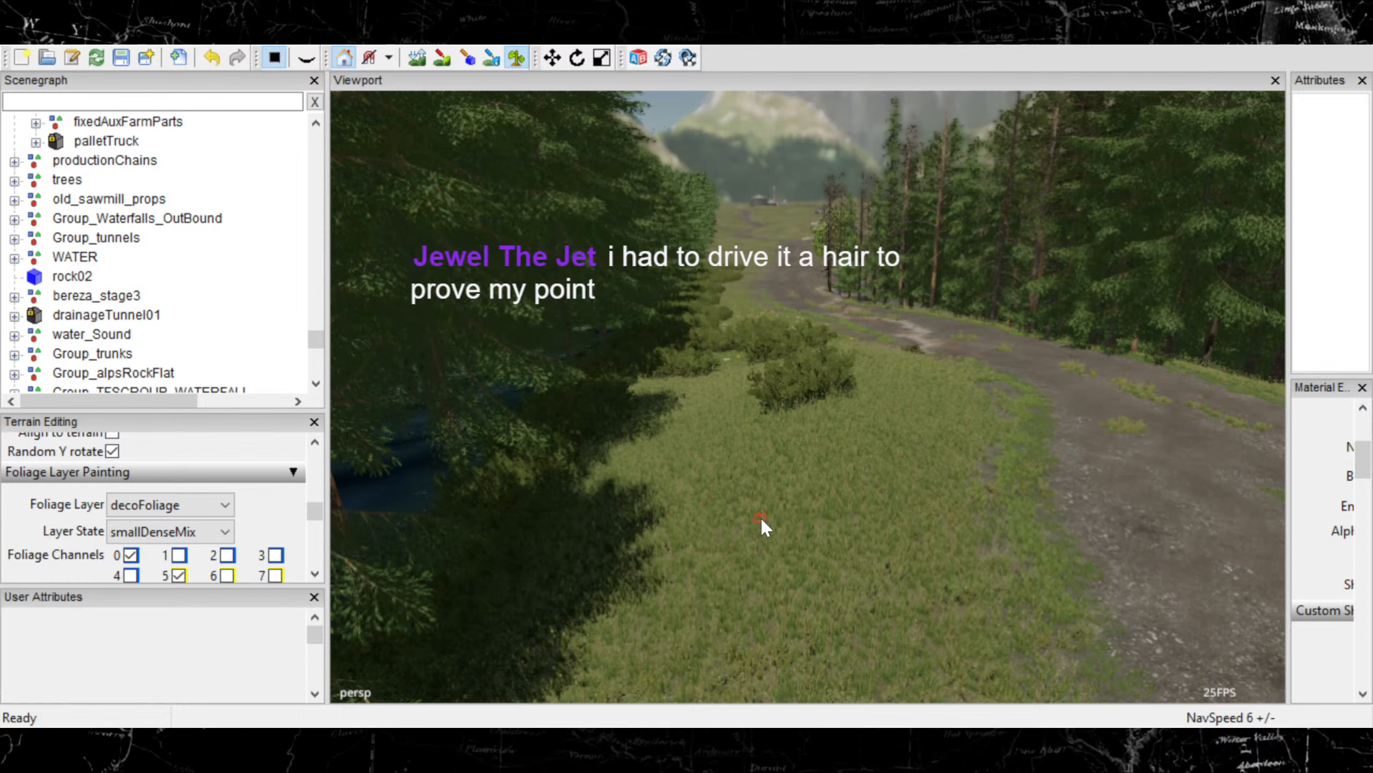
Inspect the tall grass mix on the riverside verge up close, between the shaded bushes and the gravel road
alt+middle_drag(805, 487, 766, 514)
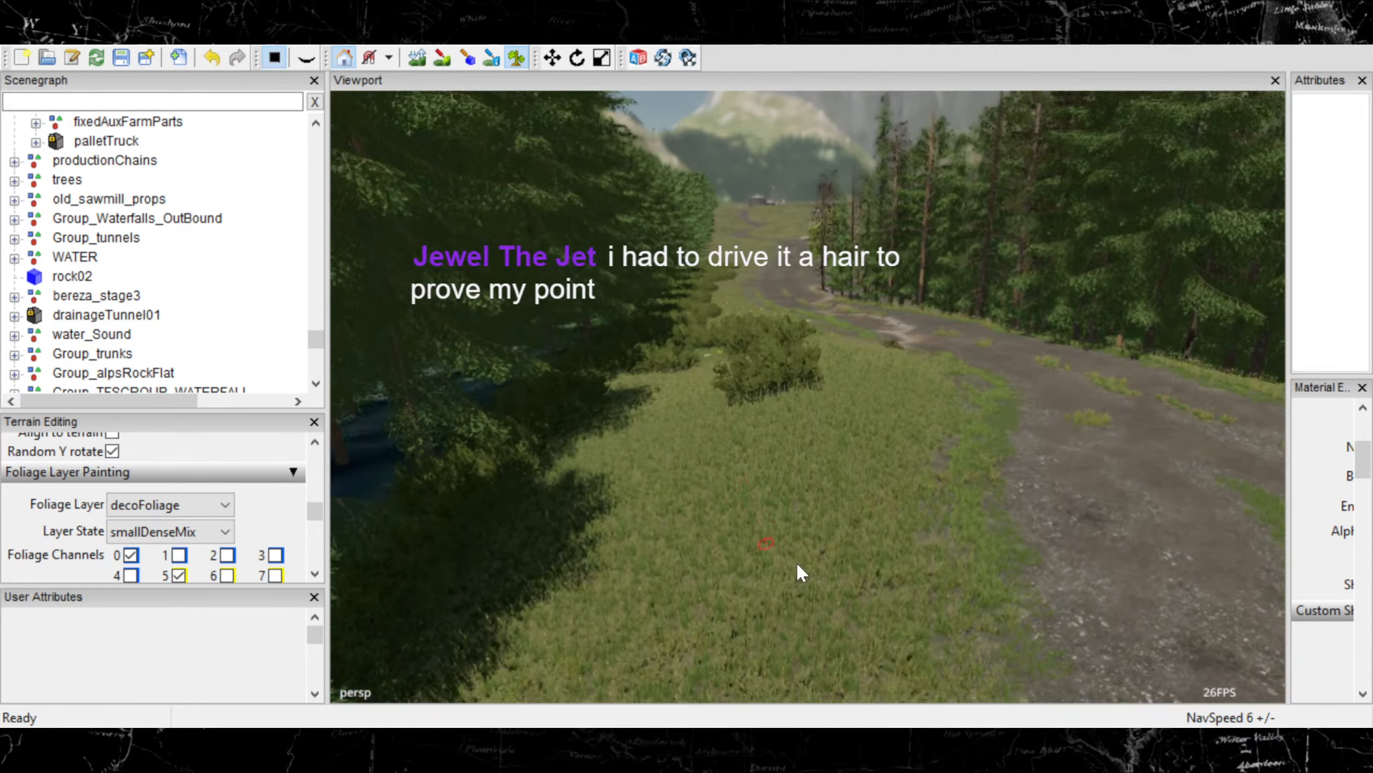
scroll(797, 564, up, 2)
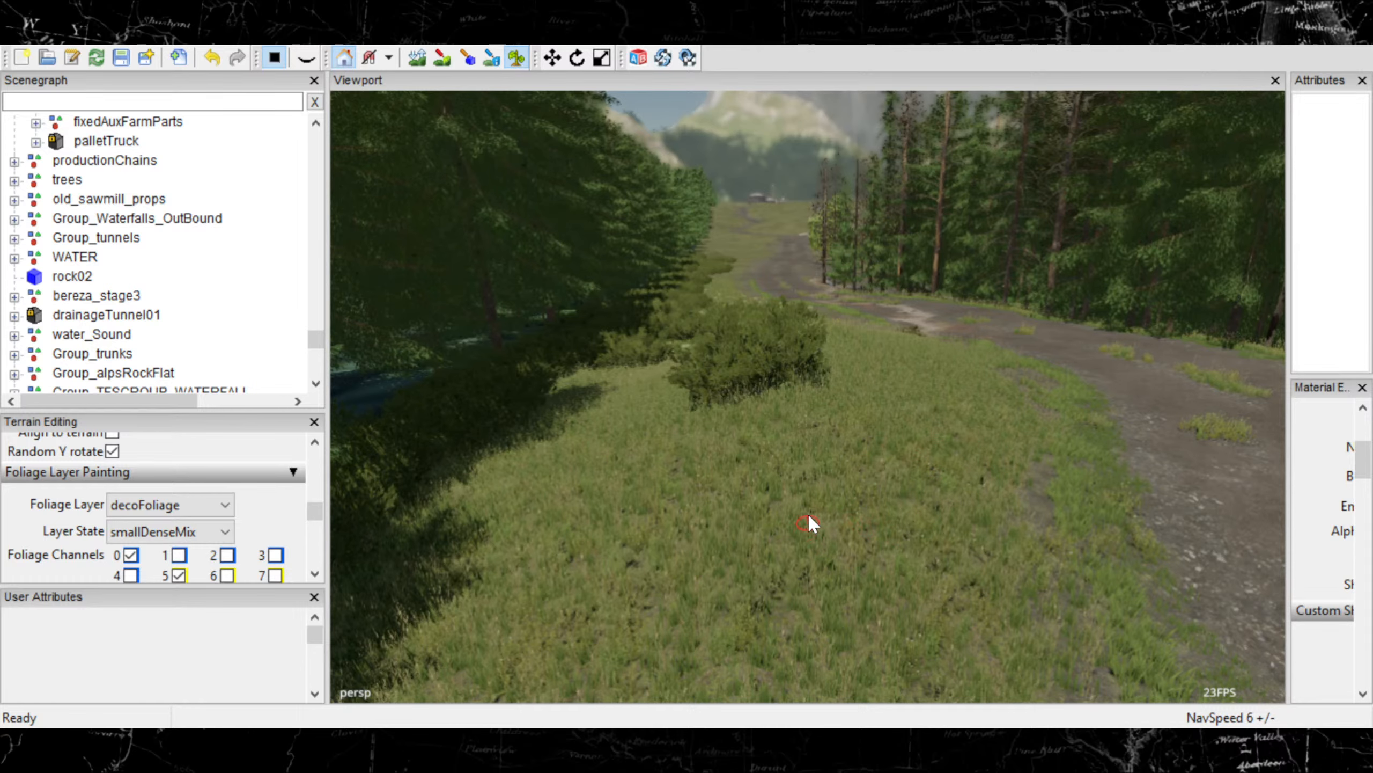
alt+right_drag(1000, 618, 851, 614)
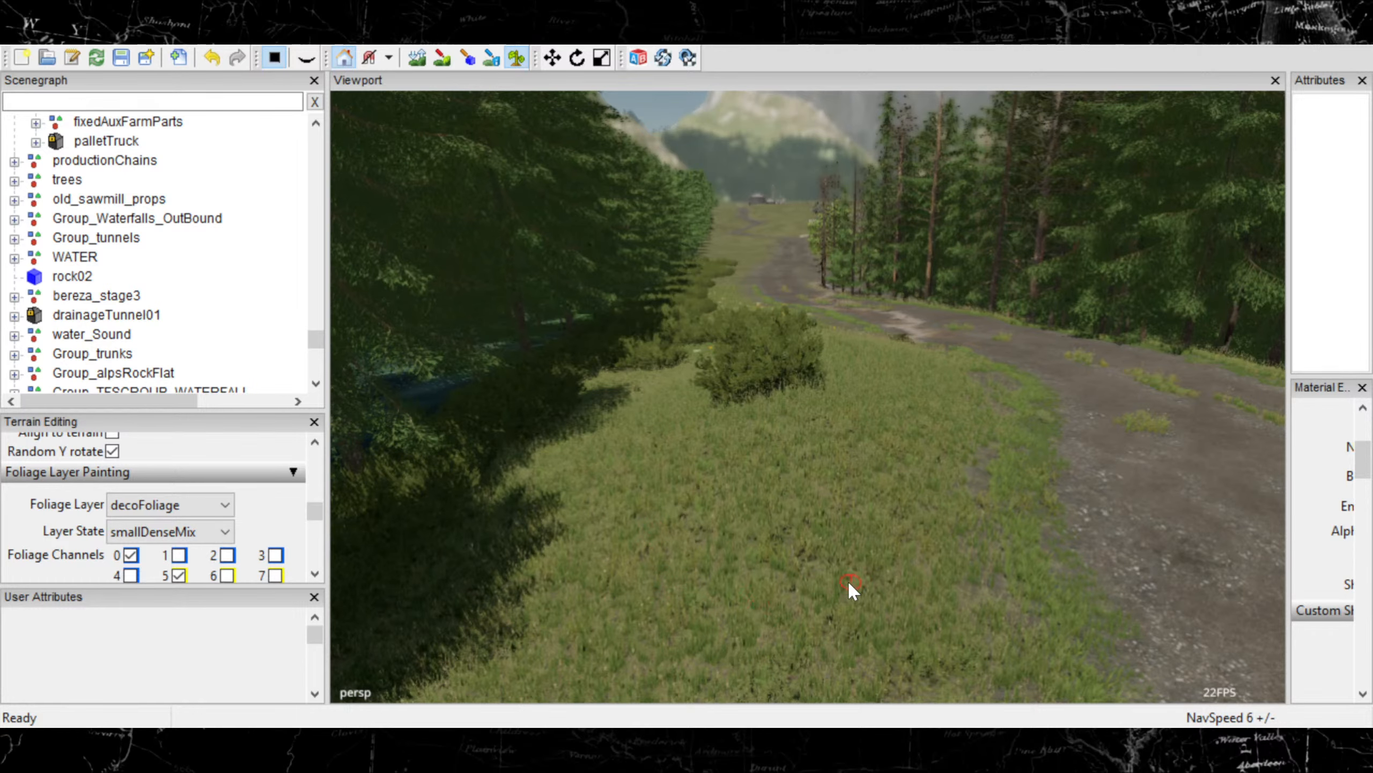
alt+middle_drag(831, 522, 880, 433)
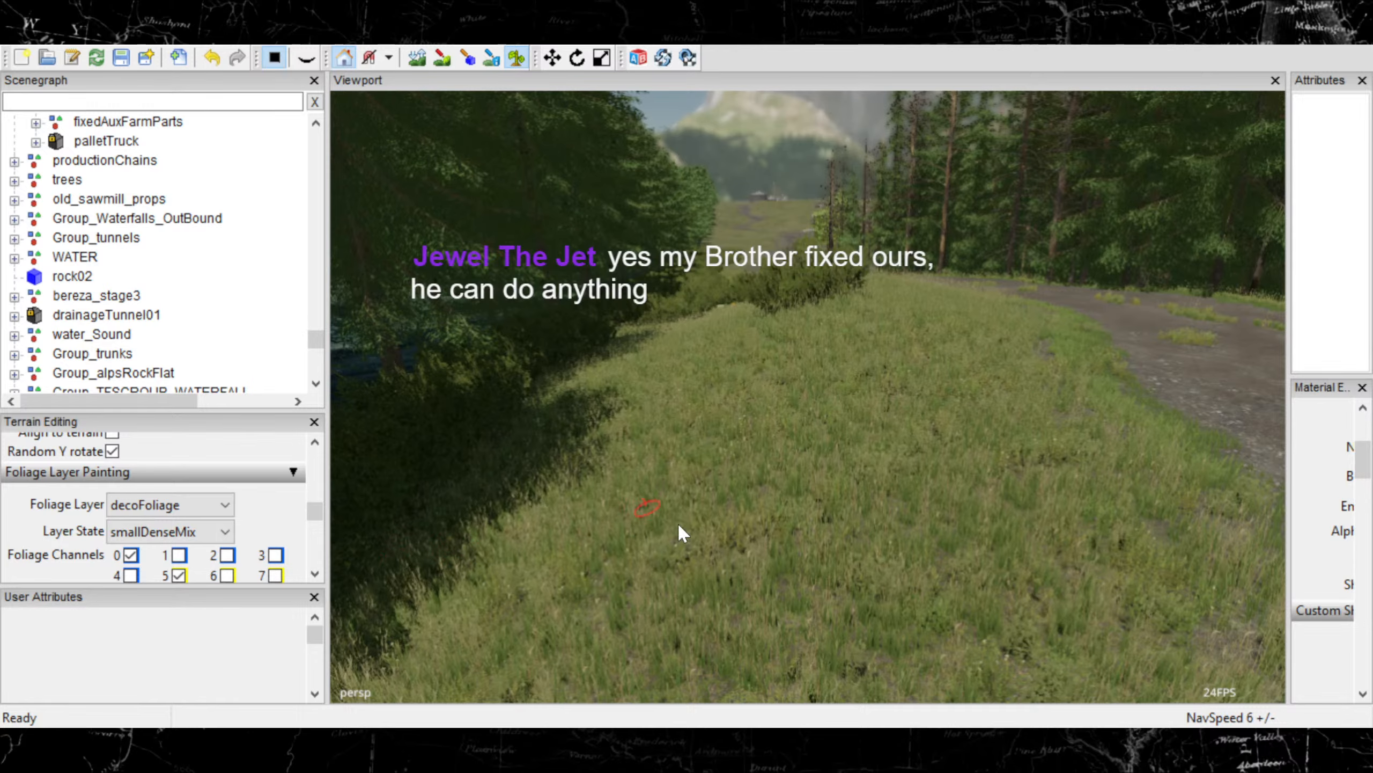
scroll(678, 522, up, 5)
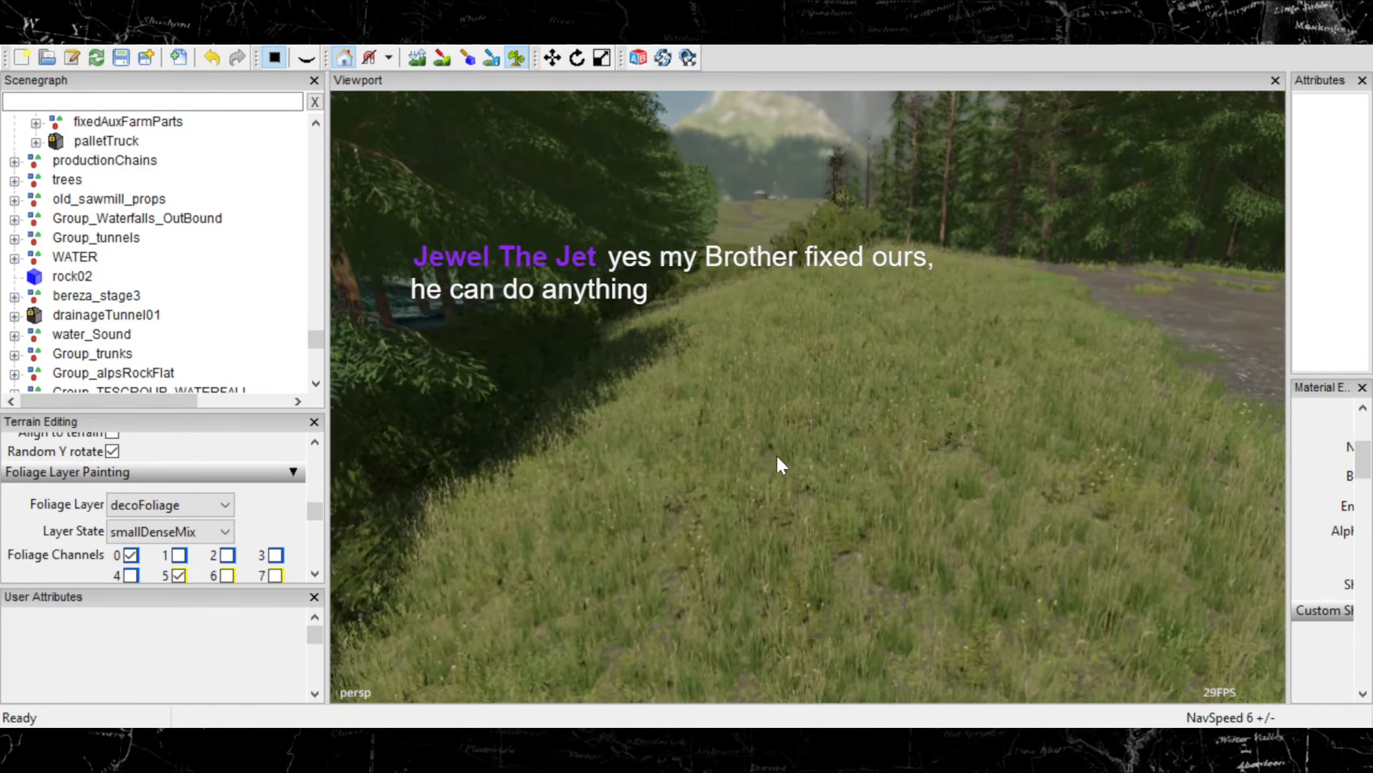
scroll(777, 460, up, 6)
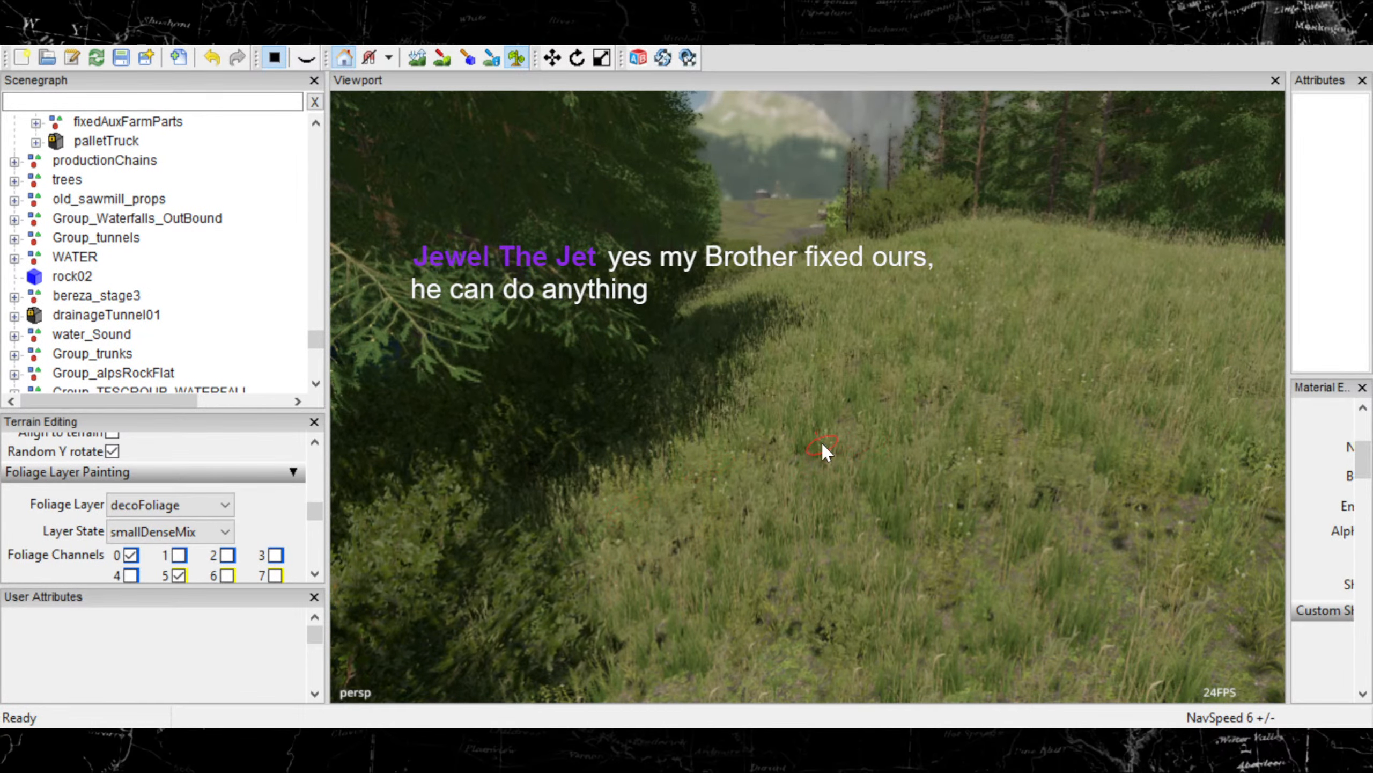
scroll(859, 507, up, 5)
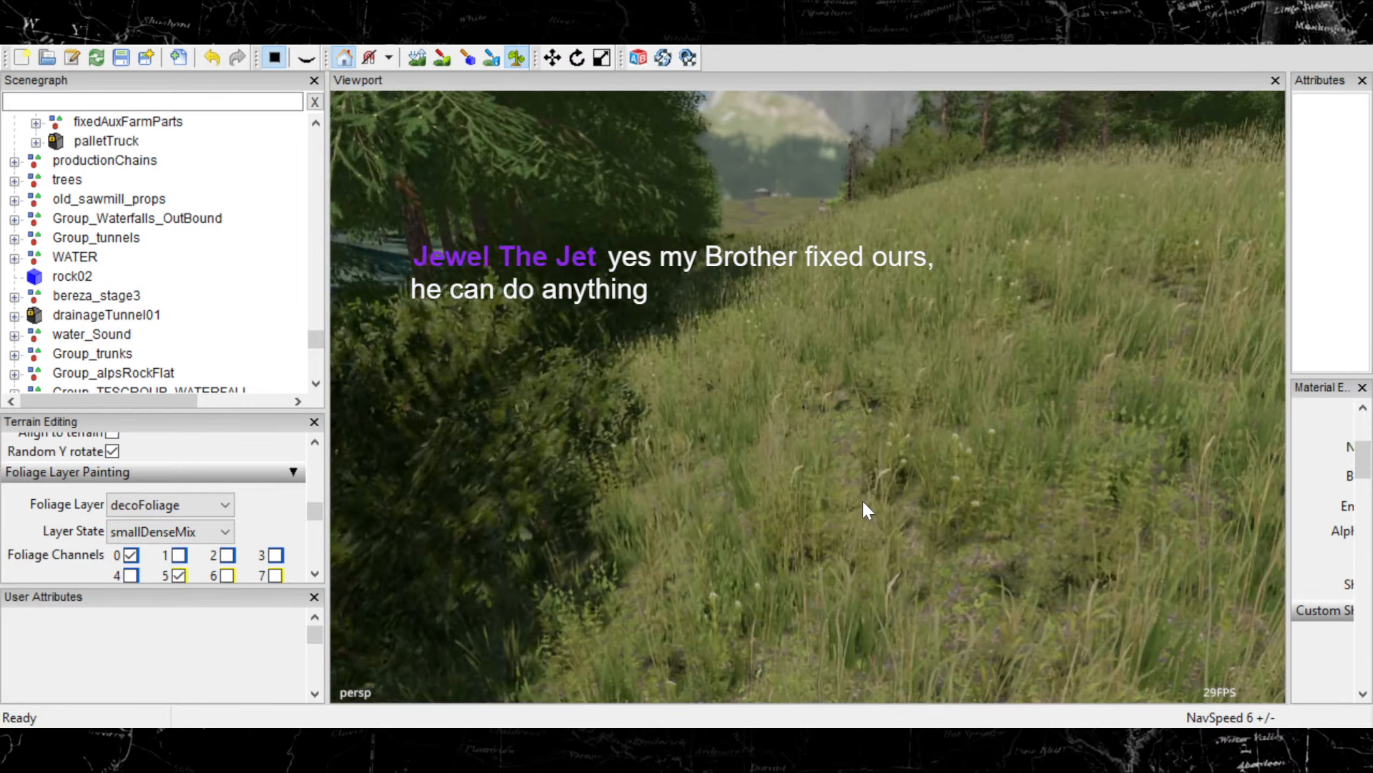
scroll(861, 503, up, 5)
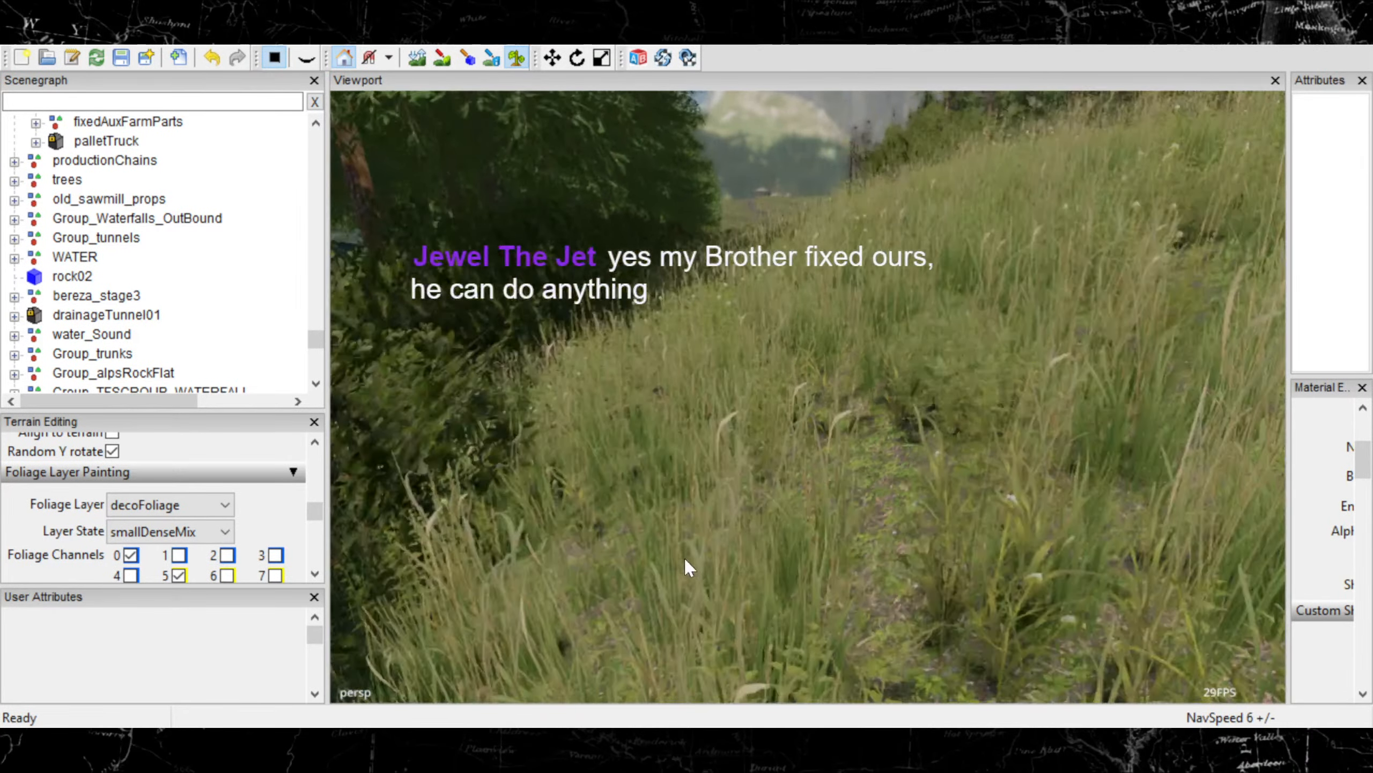
scroll(839, 481, down, 3)
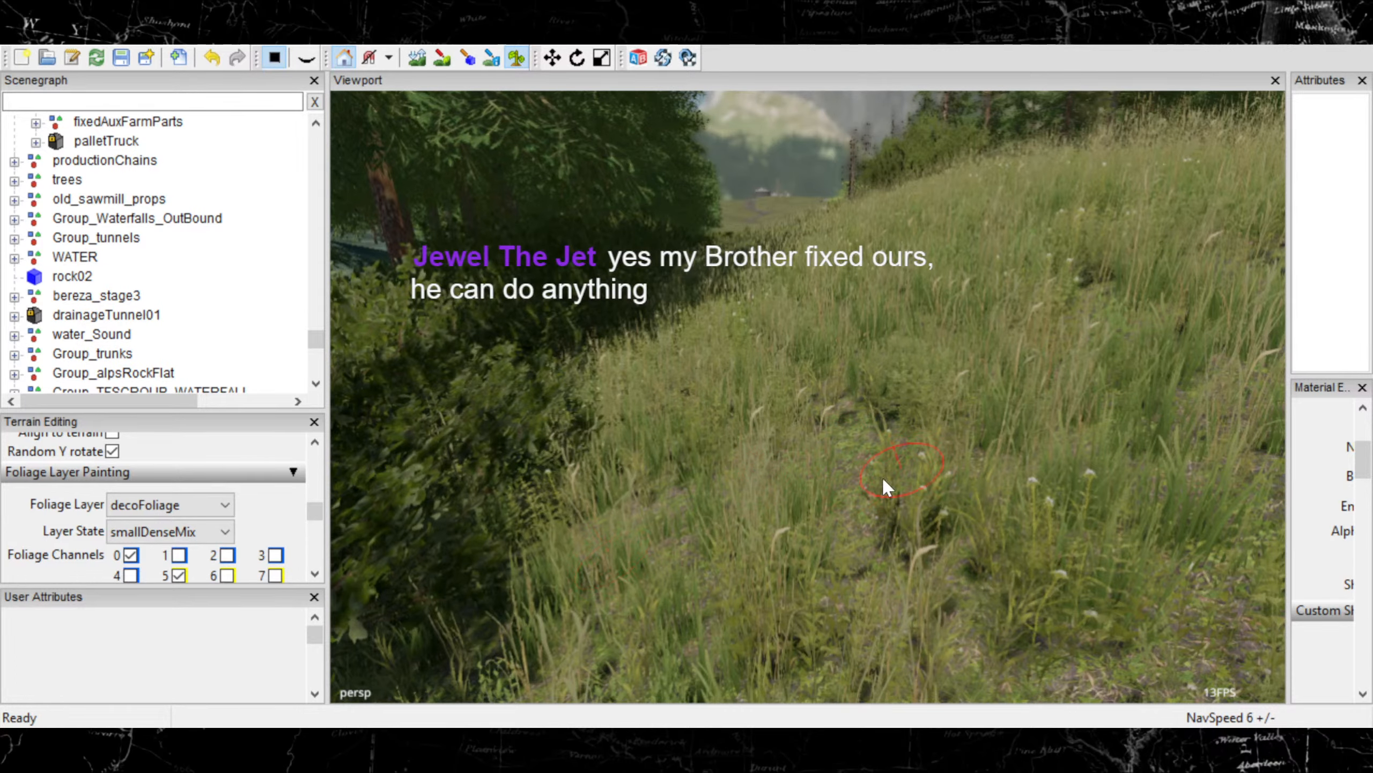
scroll(882, 432, up, 1)
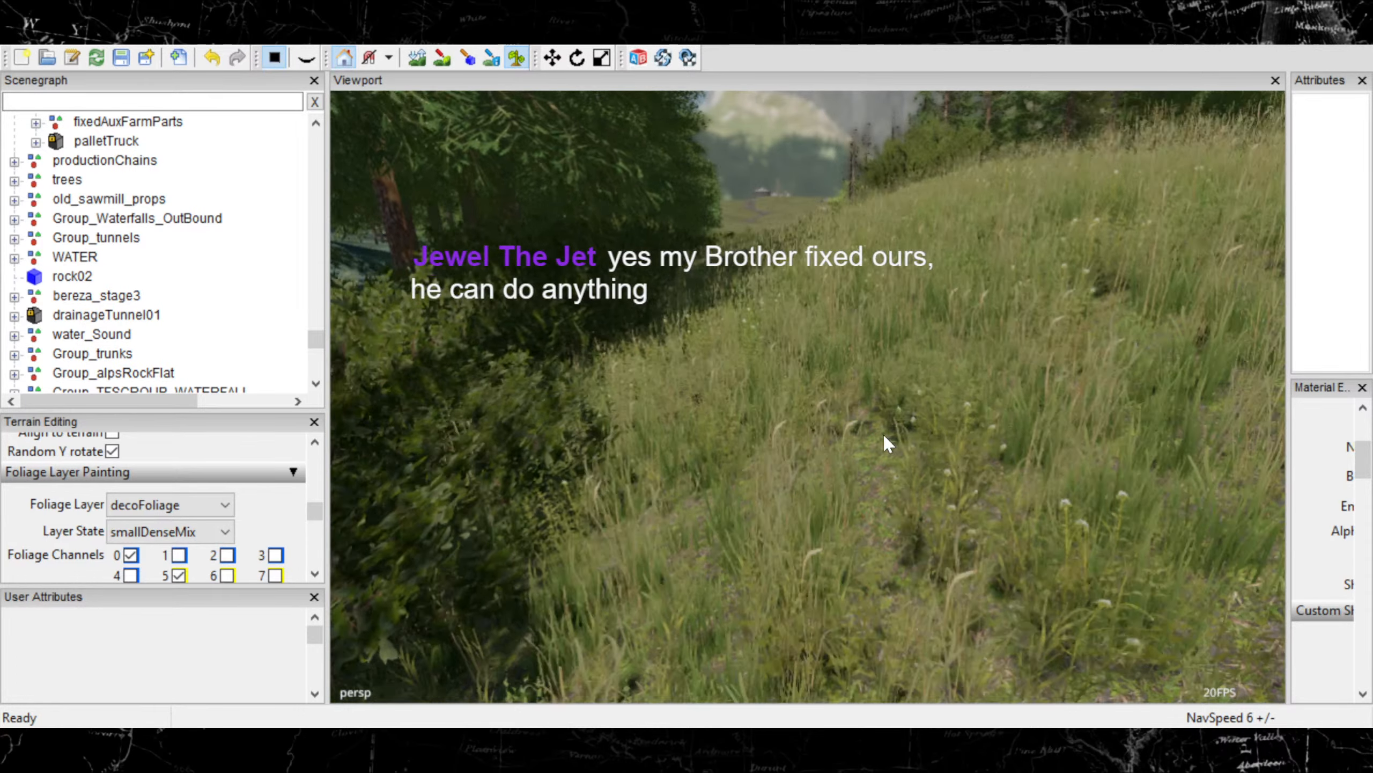
scroll(884, 436, down, 2)
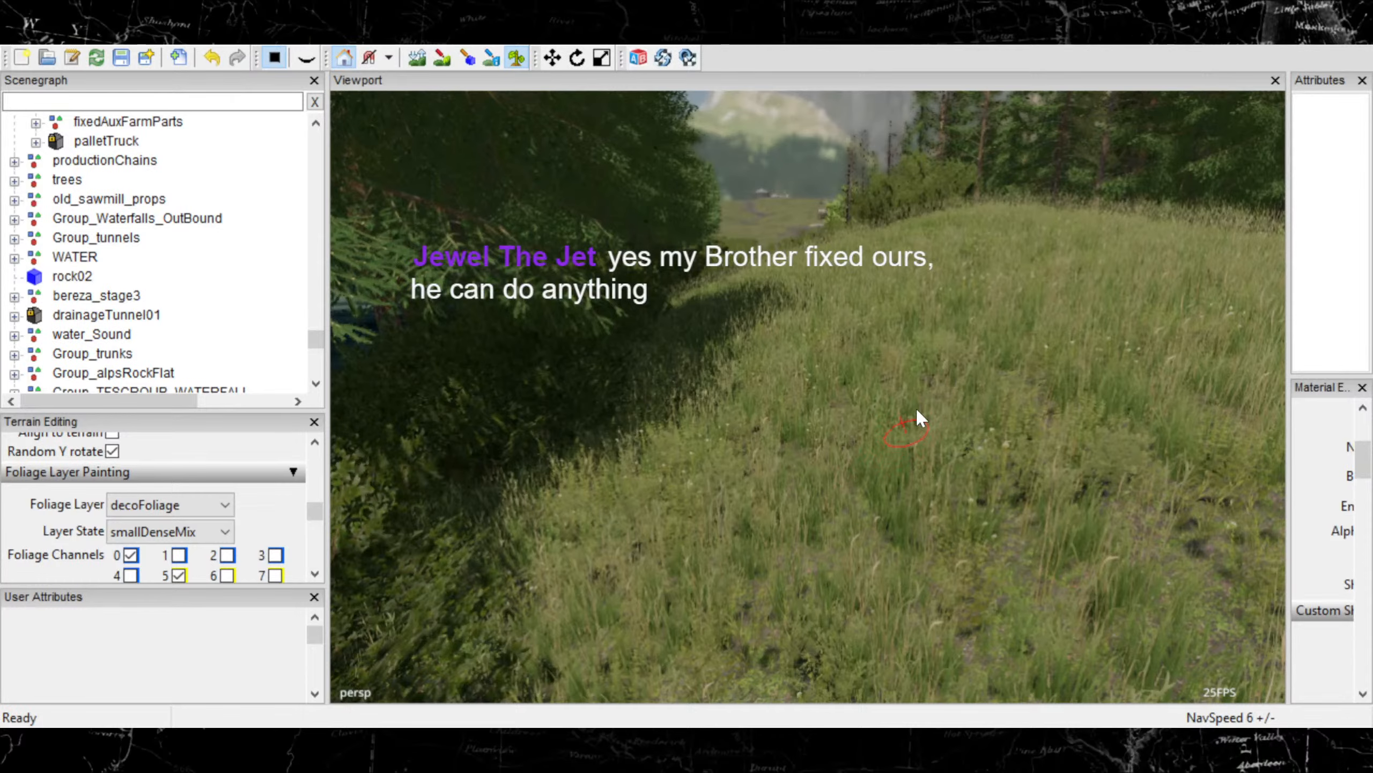
scroll(885, 470, down, 3)
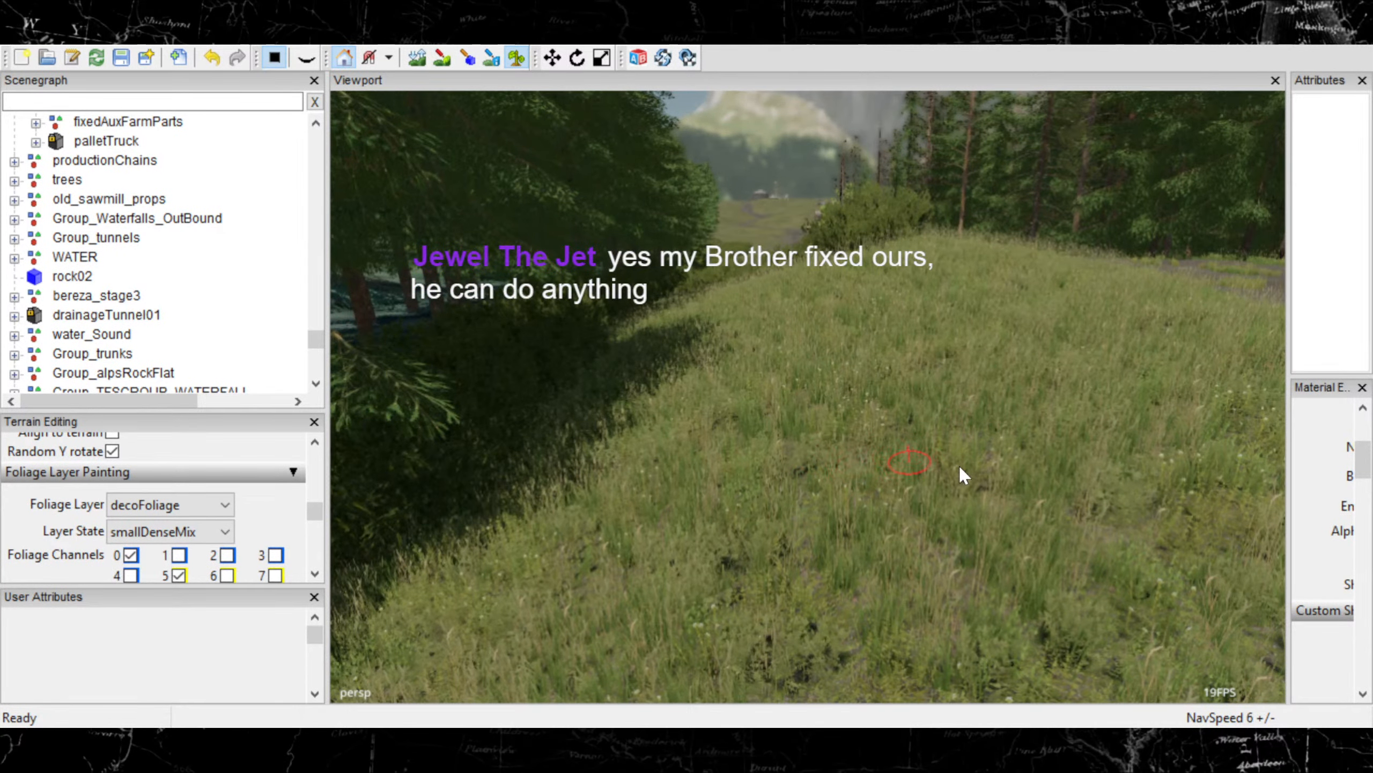
Examine the riverside verge at ground level, from the shaded bush edge across to the stony roadside
alt+middle_drag(985, 449, 862, 509)
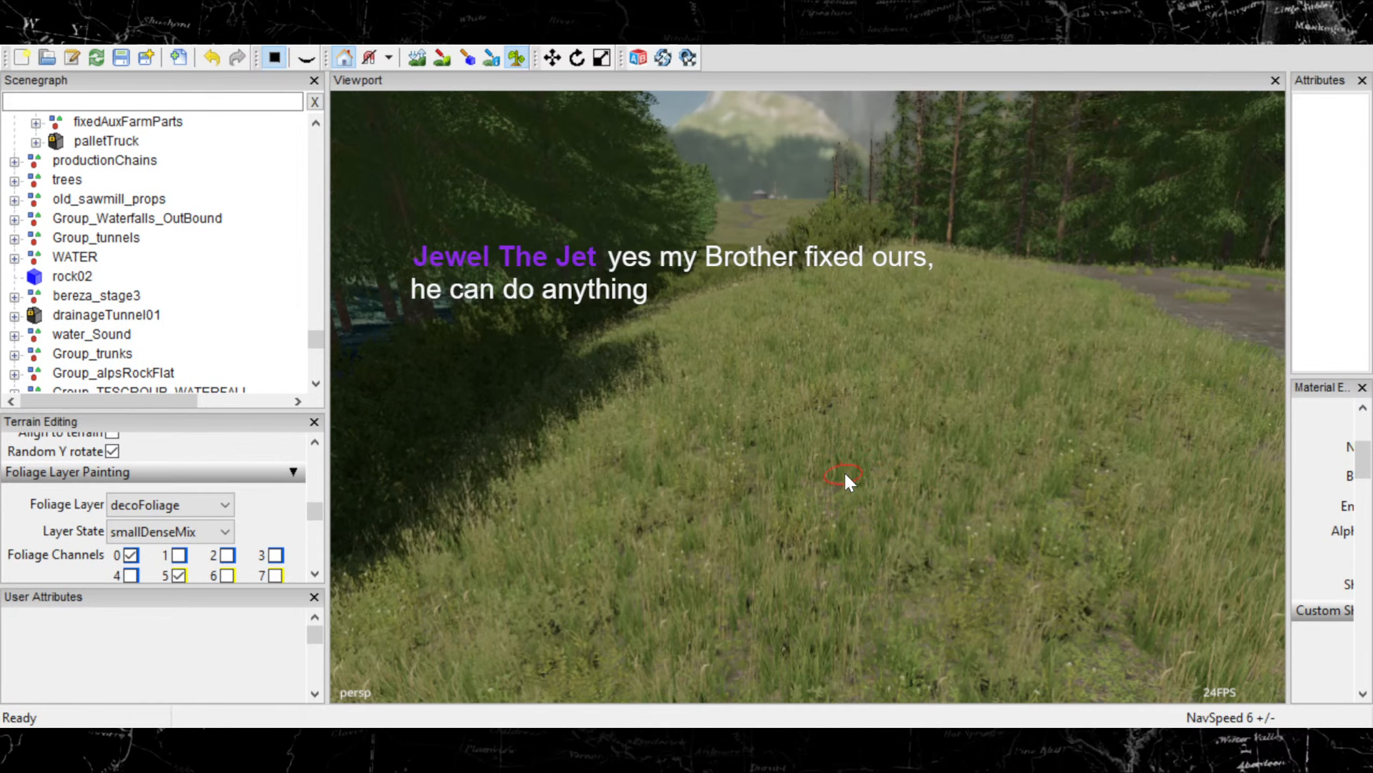
mouse_move(845, 474)
alt+right_down()
mouse_move(946, 451)
mouse_move(931, 453)
alt+right_up()
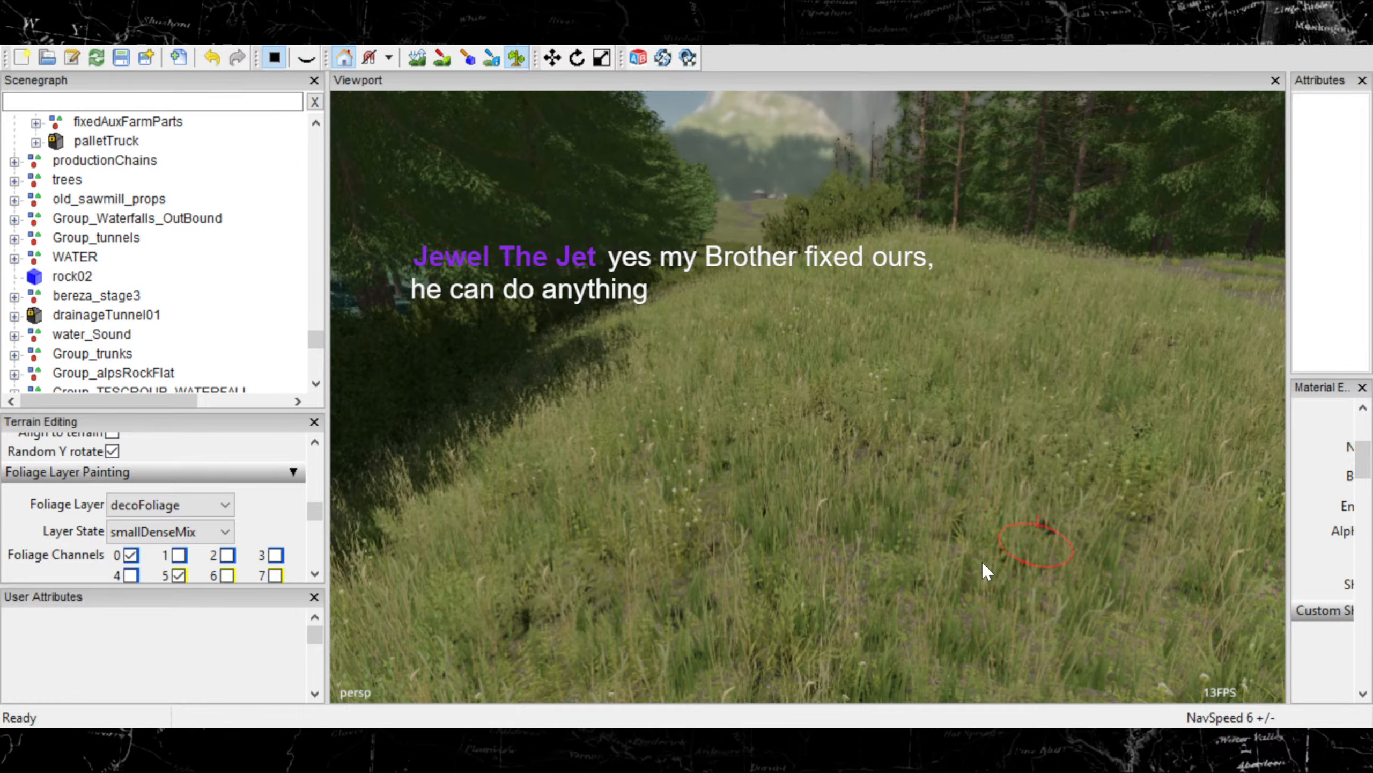
mouse_move(1007, 564)
alt+middle_down()
mouse_move(609, 645)
mouse_move(429, 656)
mouse_move(939, 567)
mouse_move(841, 533)
mouse_move(882, 515)
alt+middle_up()
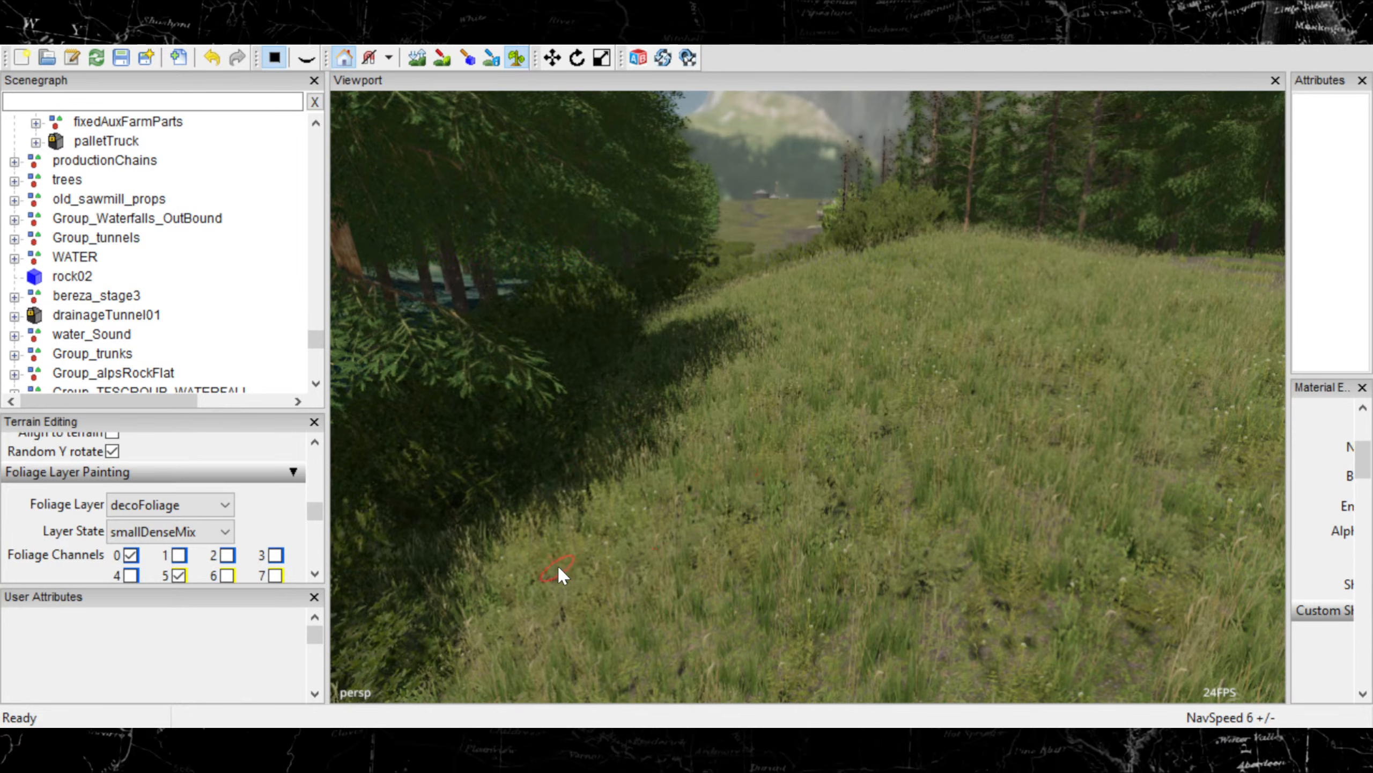
right_drag(643, 582, 558, 573)
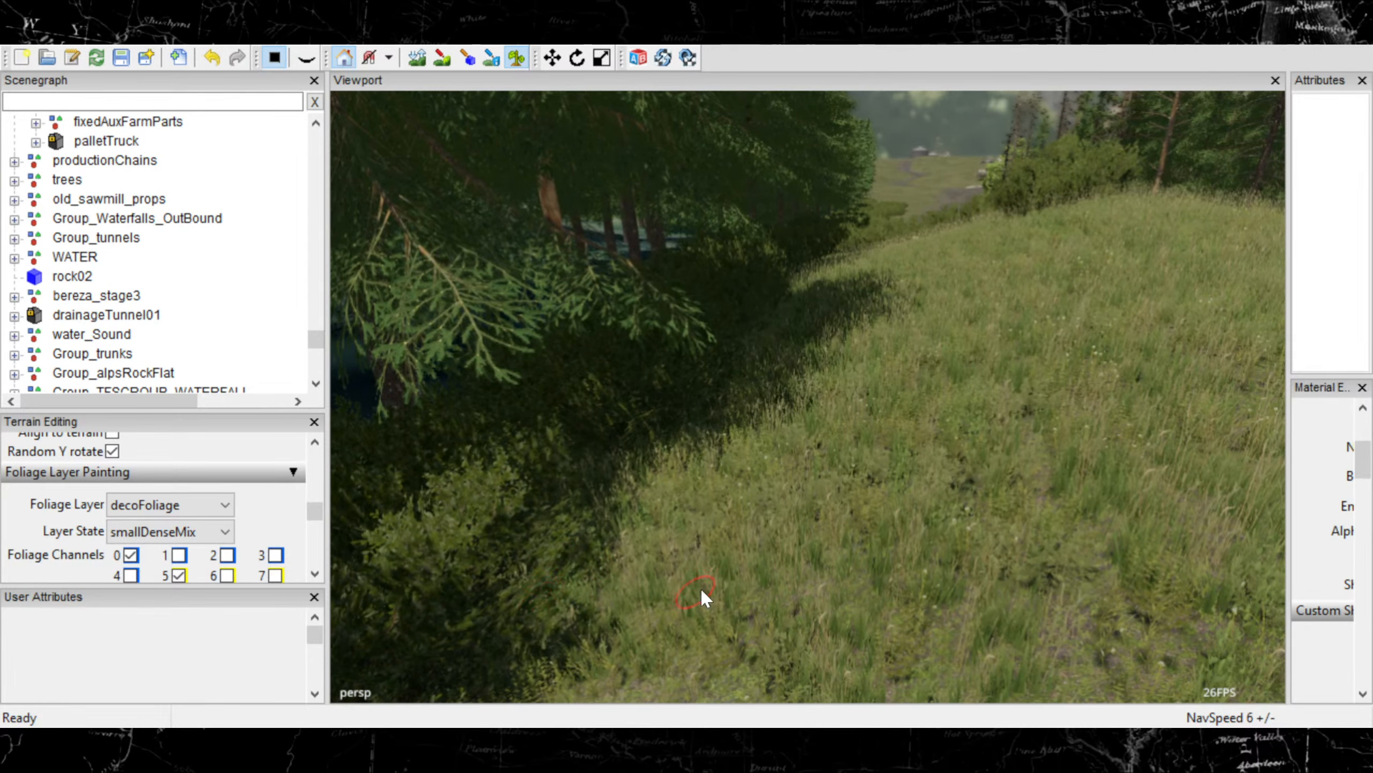
mouse_move(854, 614)
right_down()
mouse_move(803, 582)
mouse_move(852, 561)
mouse_move(742, 582)
mouse_move(781, 490)
mouse_move(730, 329)
mouse_move(547, 428)
right_up()
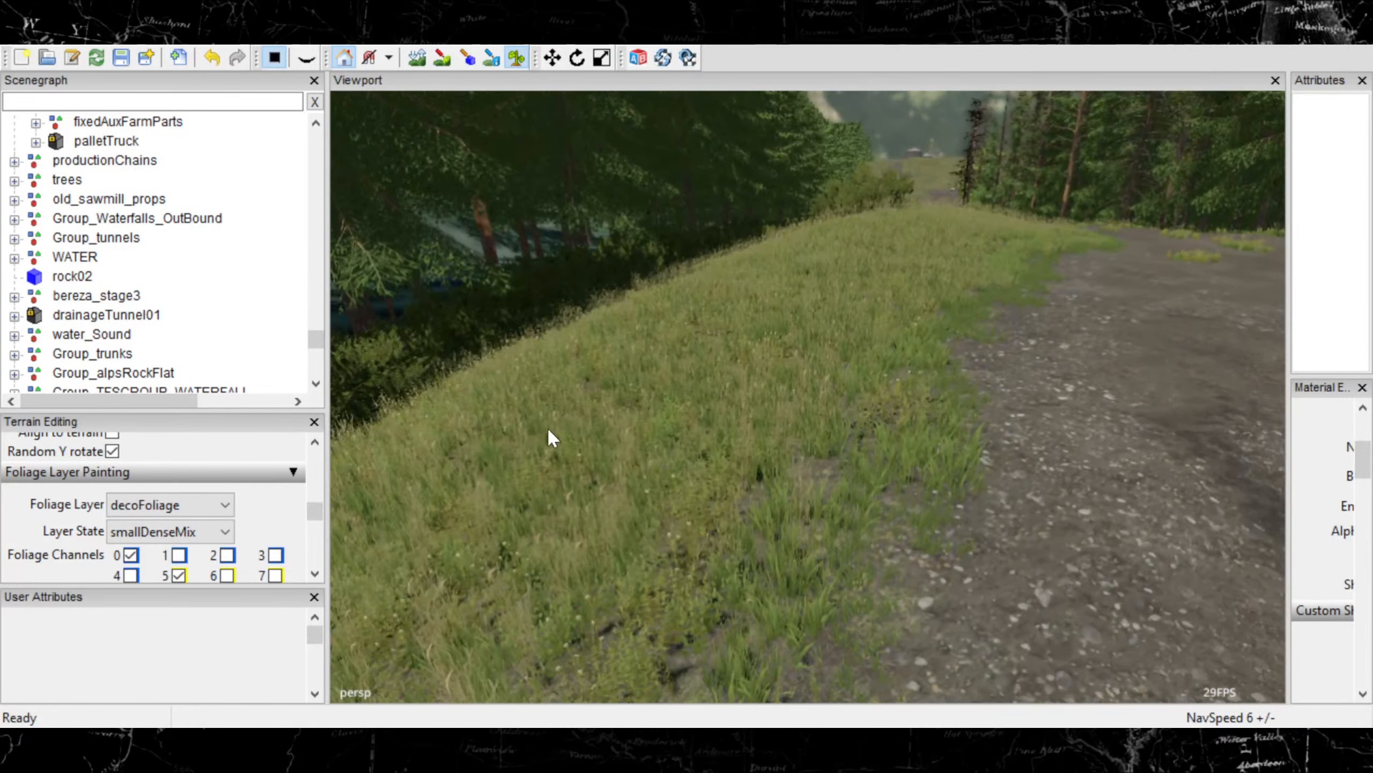
mouse_move(773, 447)
right_down()
mouse_move(809, 409)
mouse_move(717, 436)
mouse_move(791, 402)
mouse_move(886, 404)
right_up()
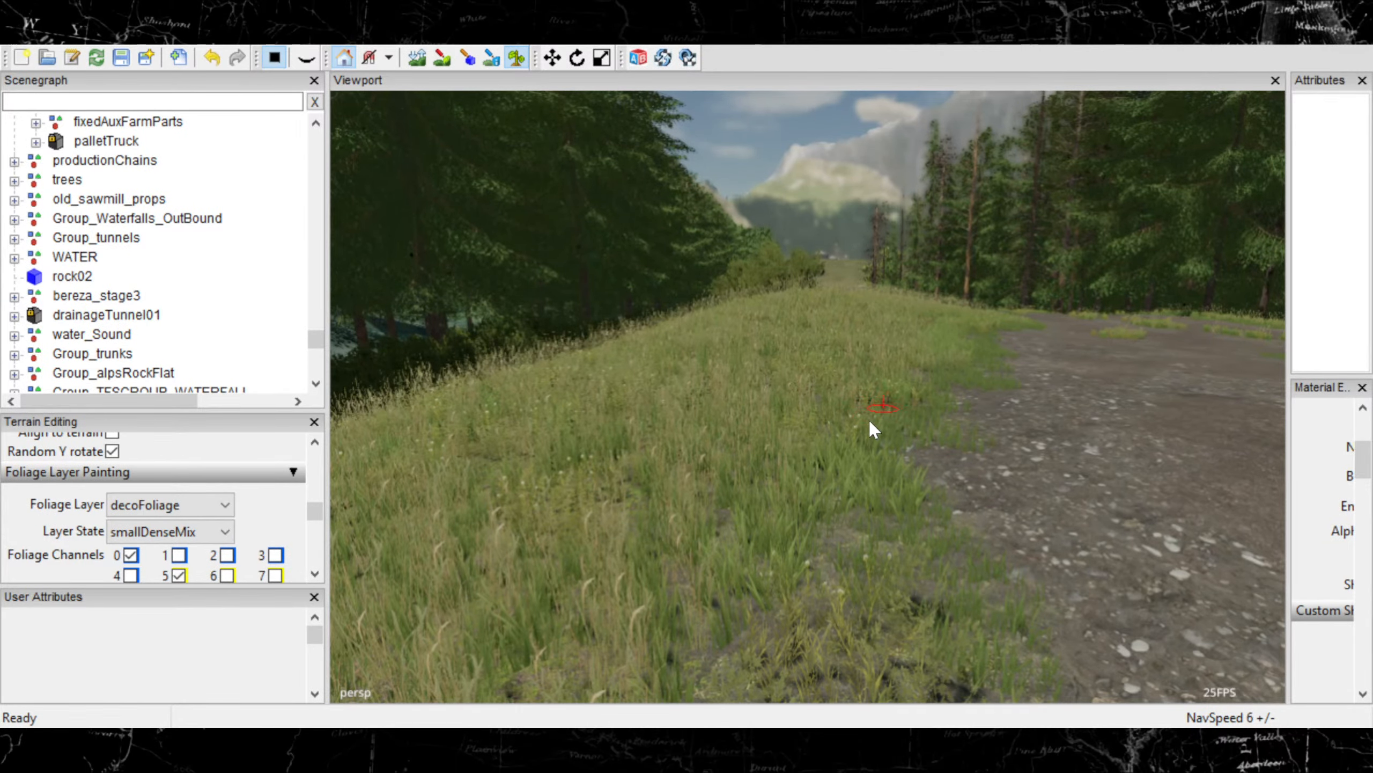
right_drag(822, 448, 842, 410)
mouse_move(779, 497)
right_down()
mouse_move(688, 509)
mouse_move(737, 478)
right_up()
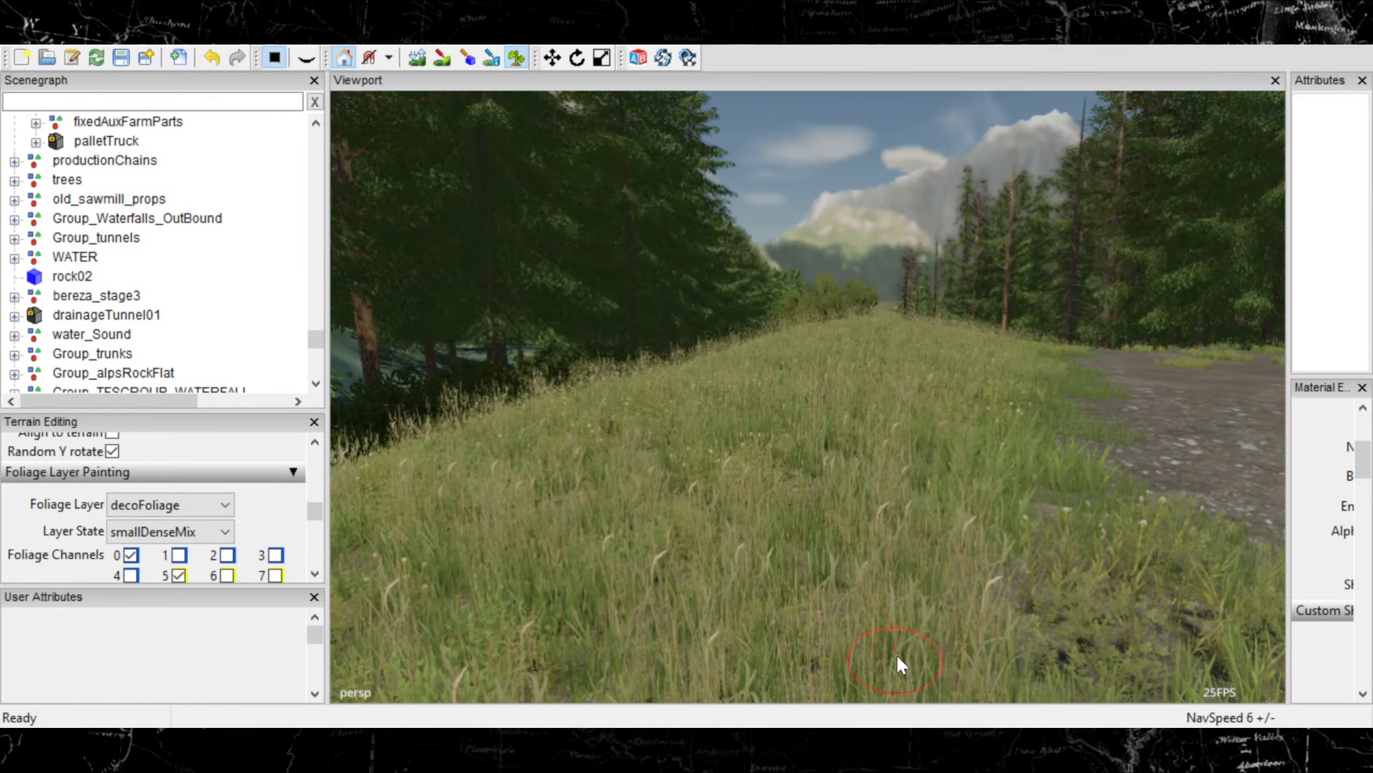
mouse_move(1027, 562)
right_down()
mouse_move(849, 596)
mouse_move(897, 561)
mouse_move(822, 569)
mouse_move(797, 595)
mouse_move(830, 581)
mouse_move(922, 595)
mouse_move(876, 614)
mouse_move(833, 567)
right_up()
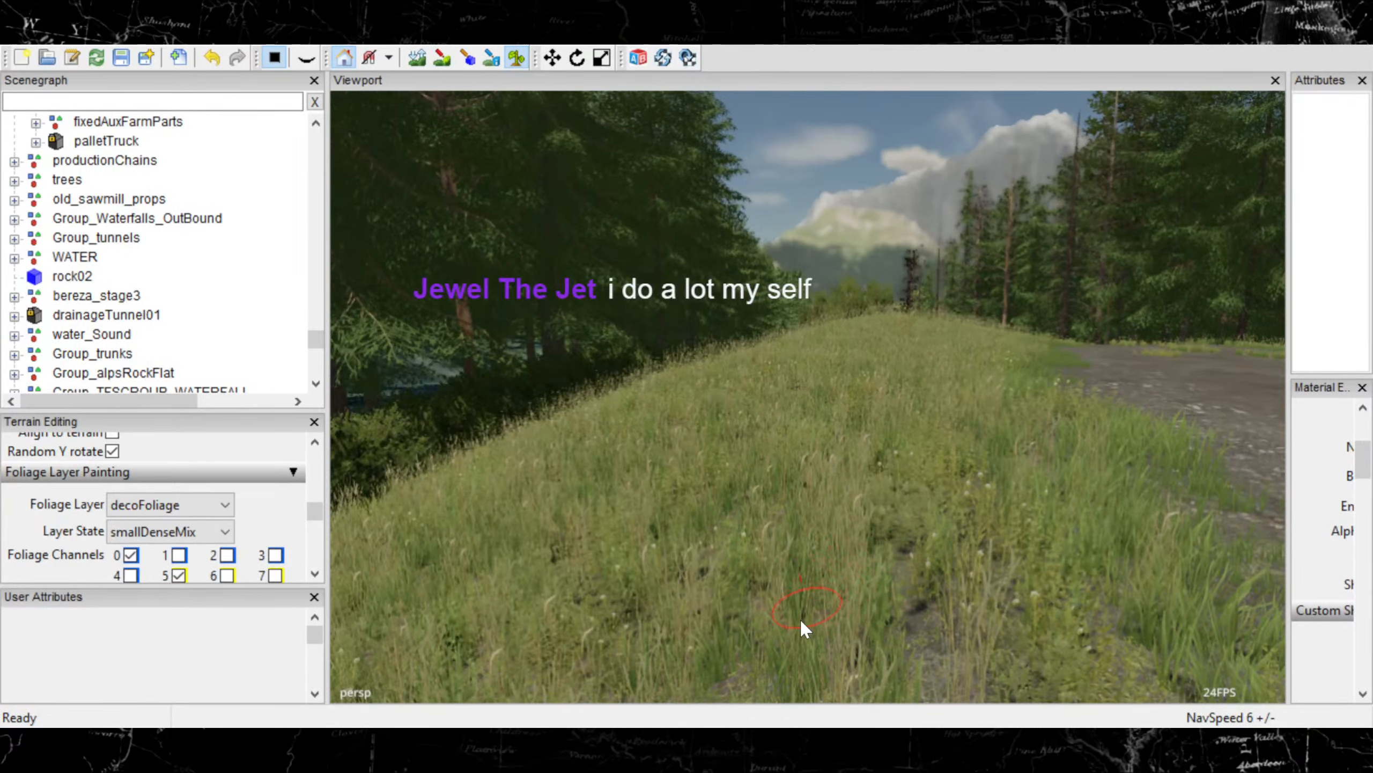
mouse_move(926, 601)
right_down()
mouse_move(618, 646)
mouse_move(751, 601)
mouse_move(794, 602)
mouse_move(846, 535)
mouse_move(812, 627)
mouse_move(818, 548)
mouse_move(850, 527)
mouse_move(849, 499)
mouse_move(933, 462)
mouse_move(917, 456)
mouse_move(942, 517)
right_up()
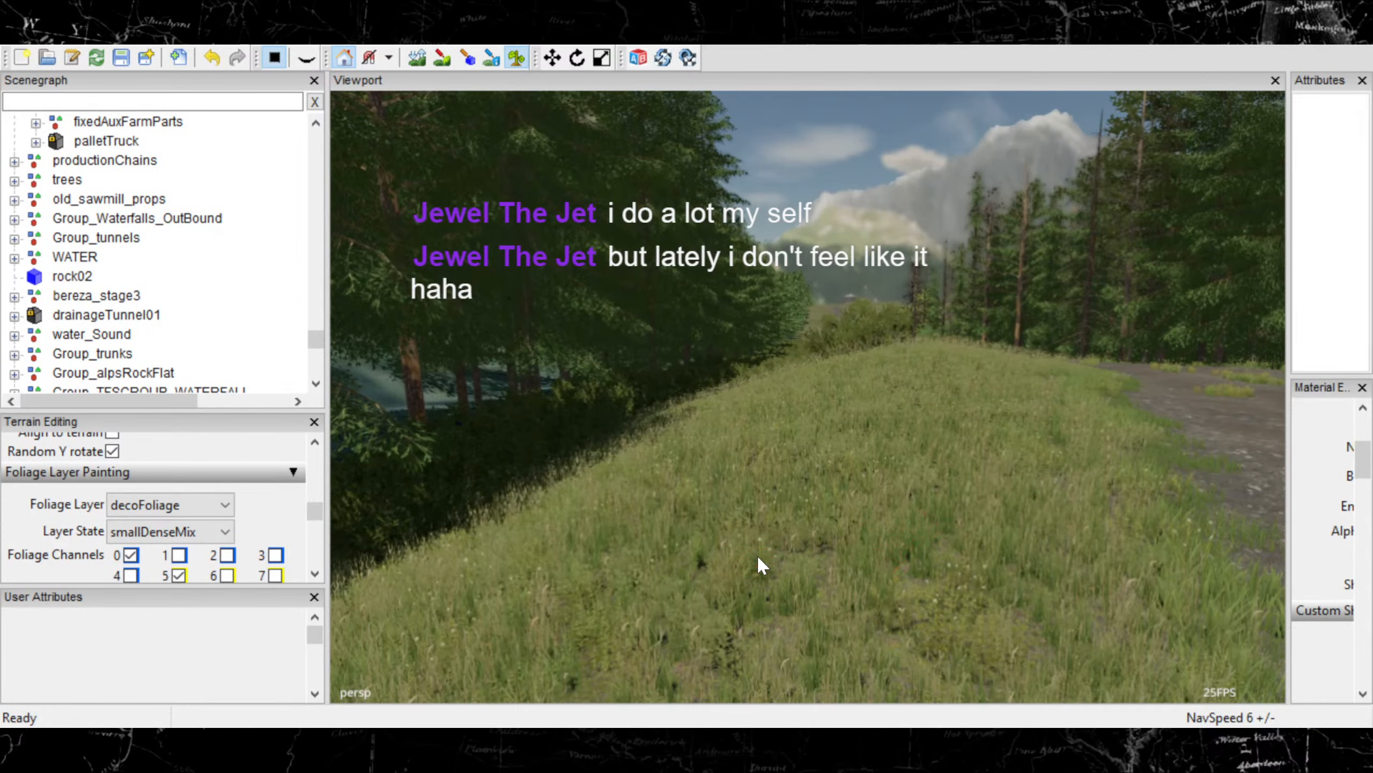
right_drag(757, 554, 985, 525)
alt+drag(918, 515, 1111, 531)
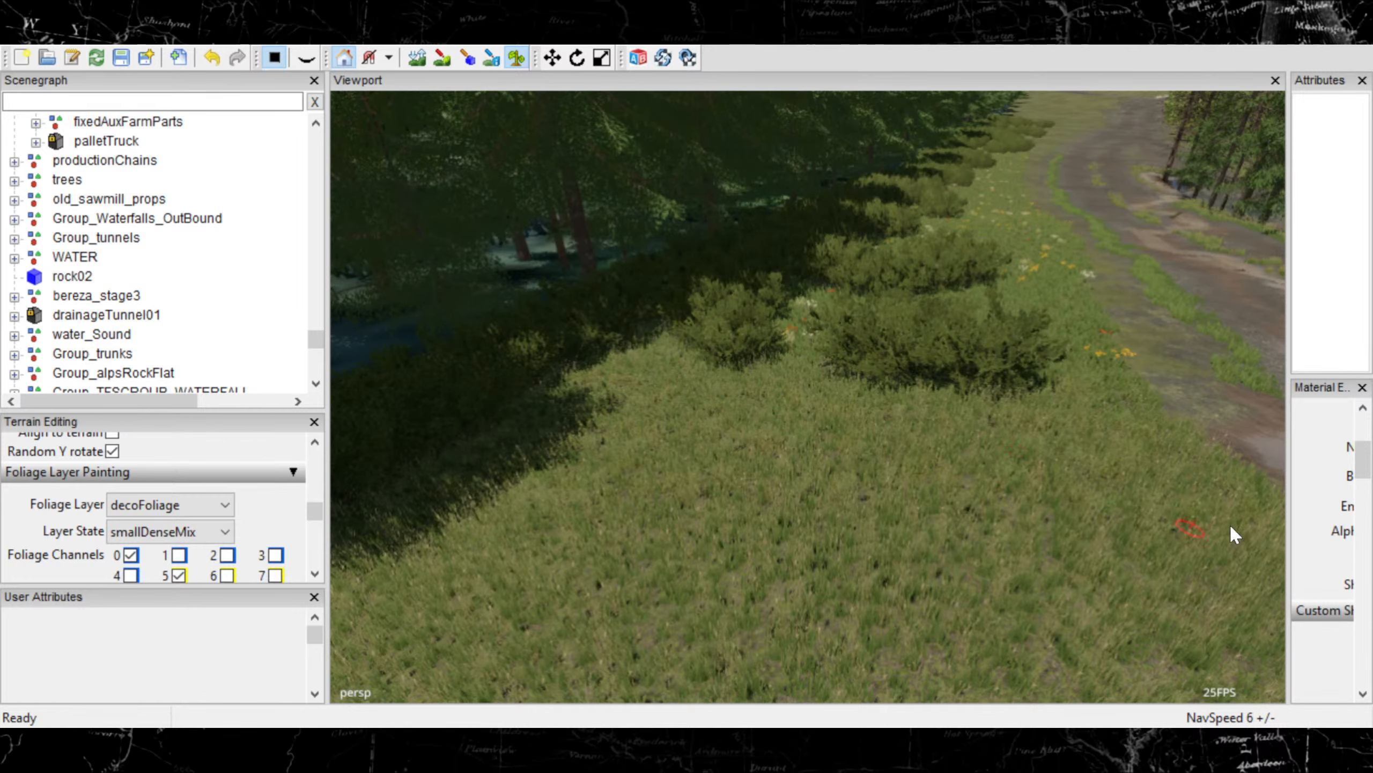
Check the grass around the bush and the bare patches along the verge near the fallen log
scroll(1042, 545, down, 3)
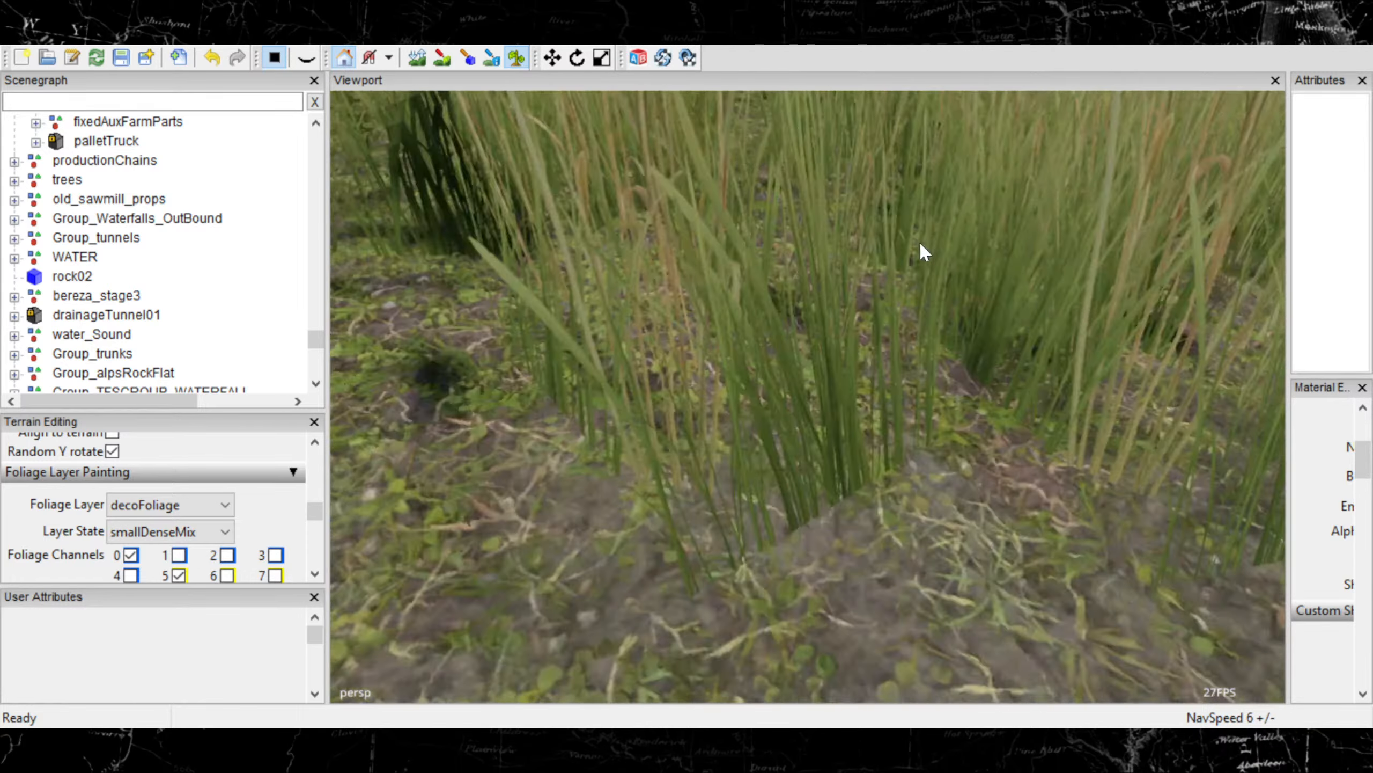
scroll(903, 303, down, 10)
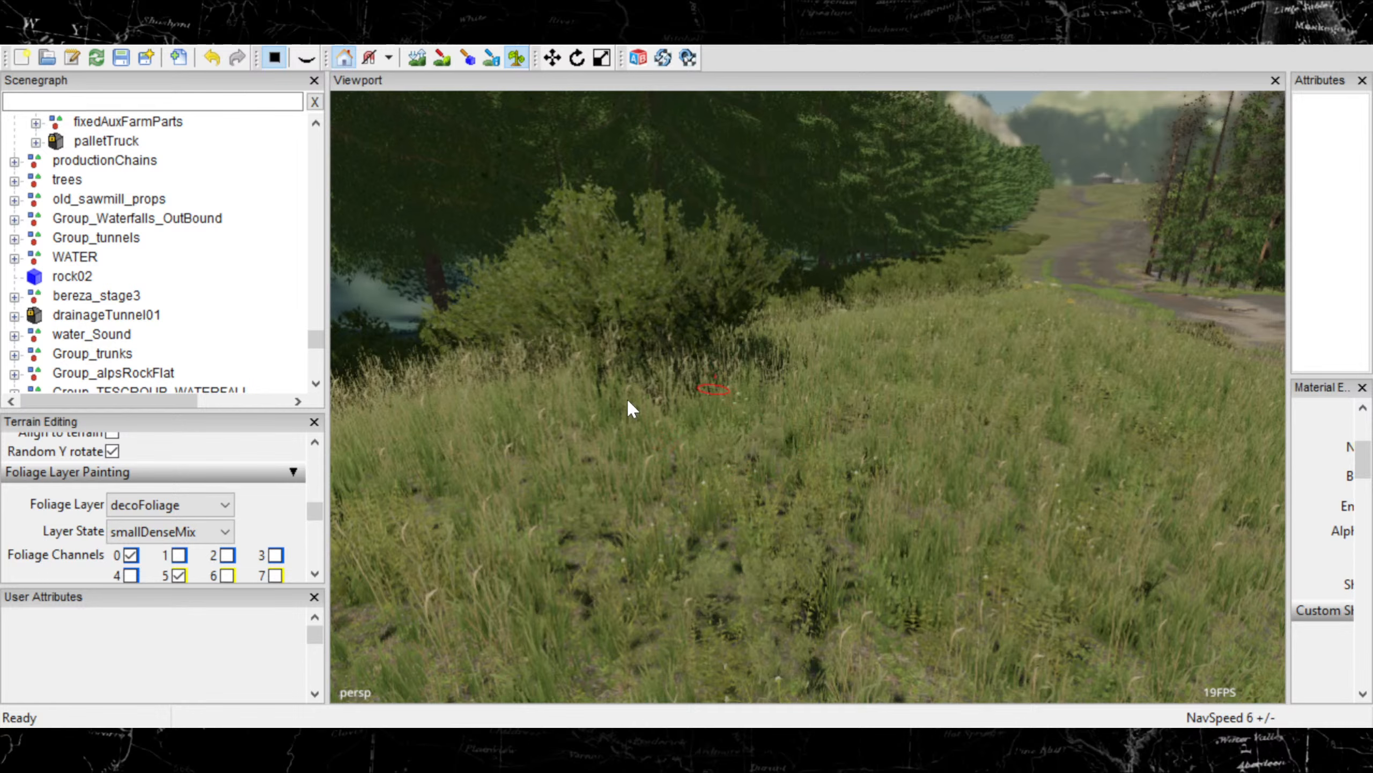
scroll(913, 488, down, 3)
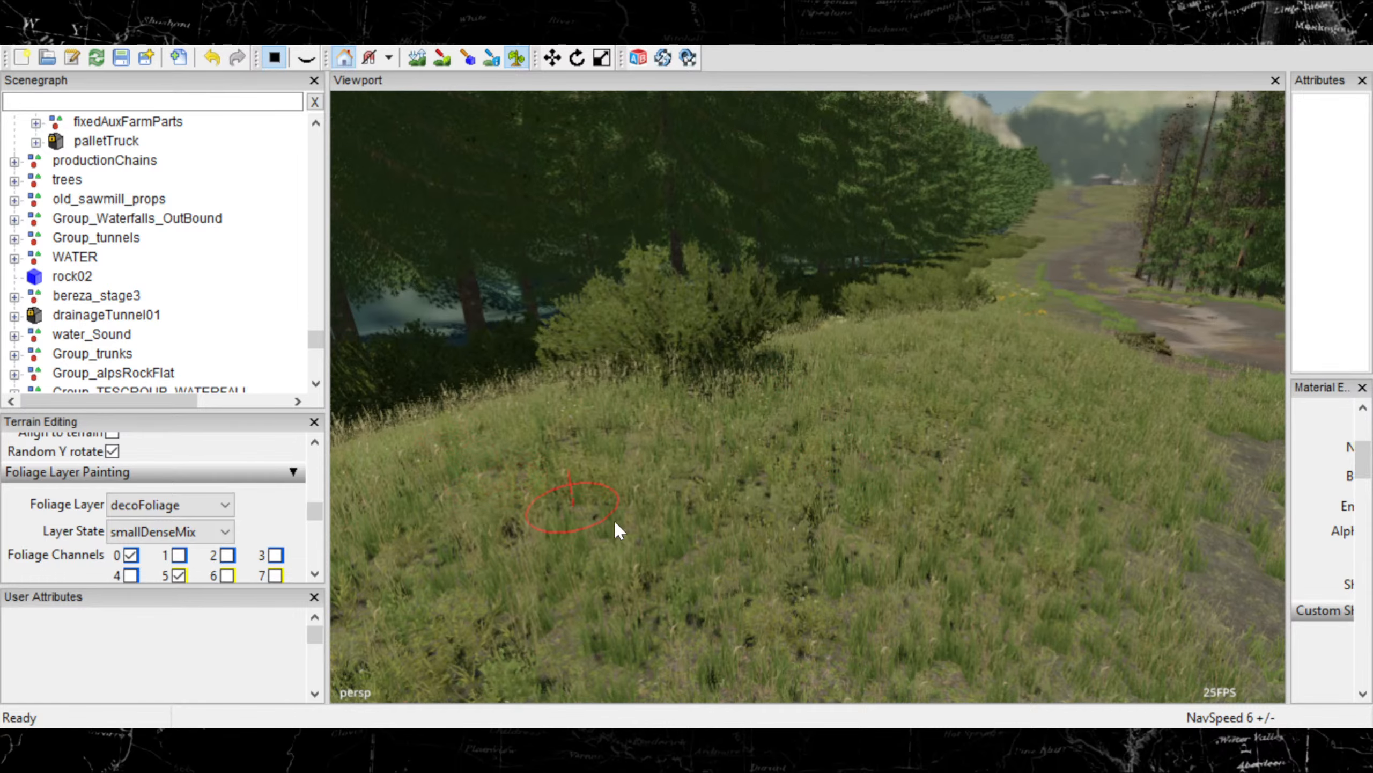
alt+middle_drag(1043, 511, 878, 488)
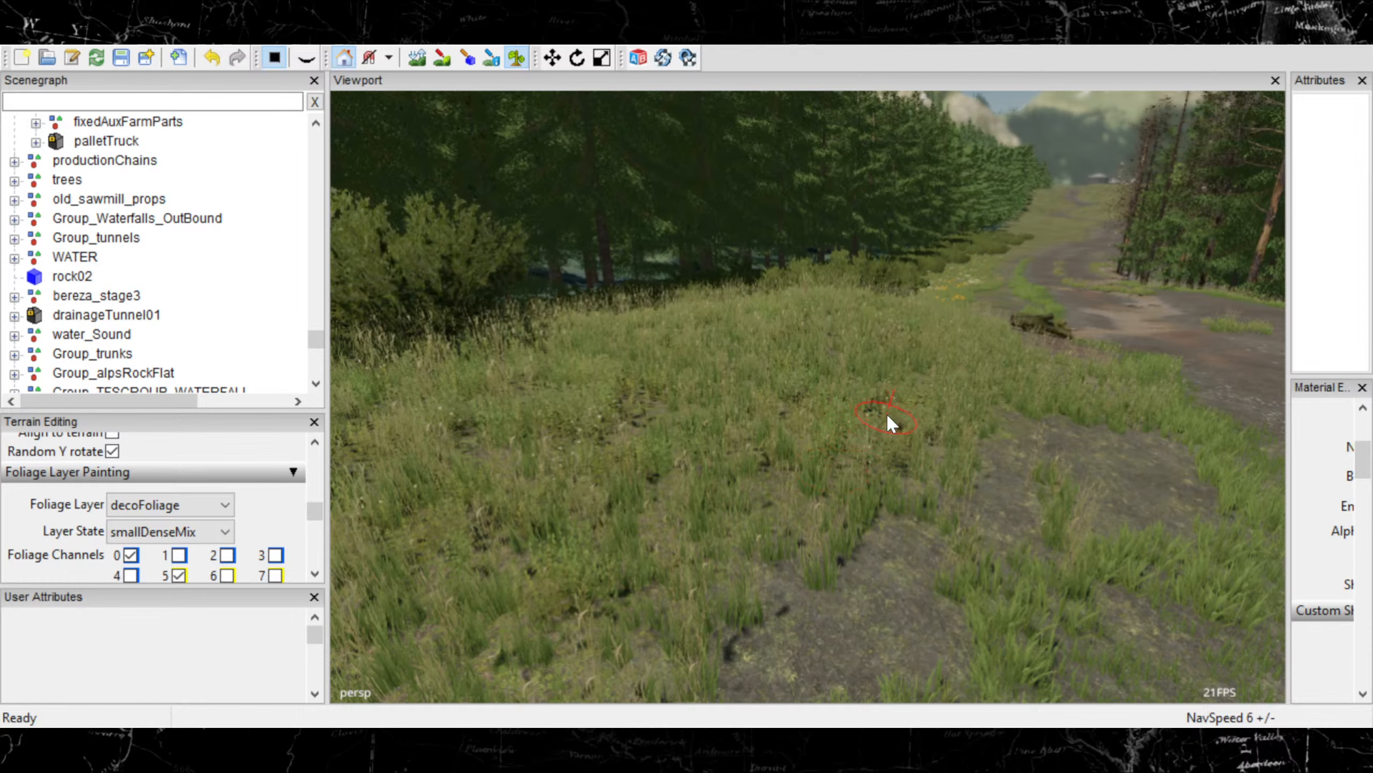
mouse_move(911, 421)
alt+middle_down()
mouse_move(815, 485)
mouse_move(754, 552)
mouse_move(714, 538)
alt+middle_up()
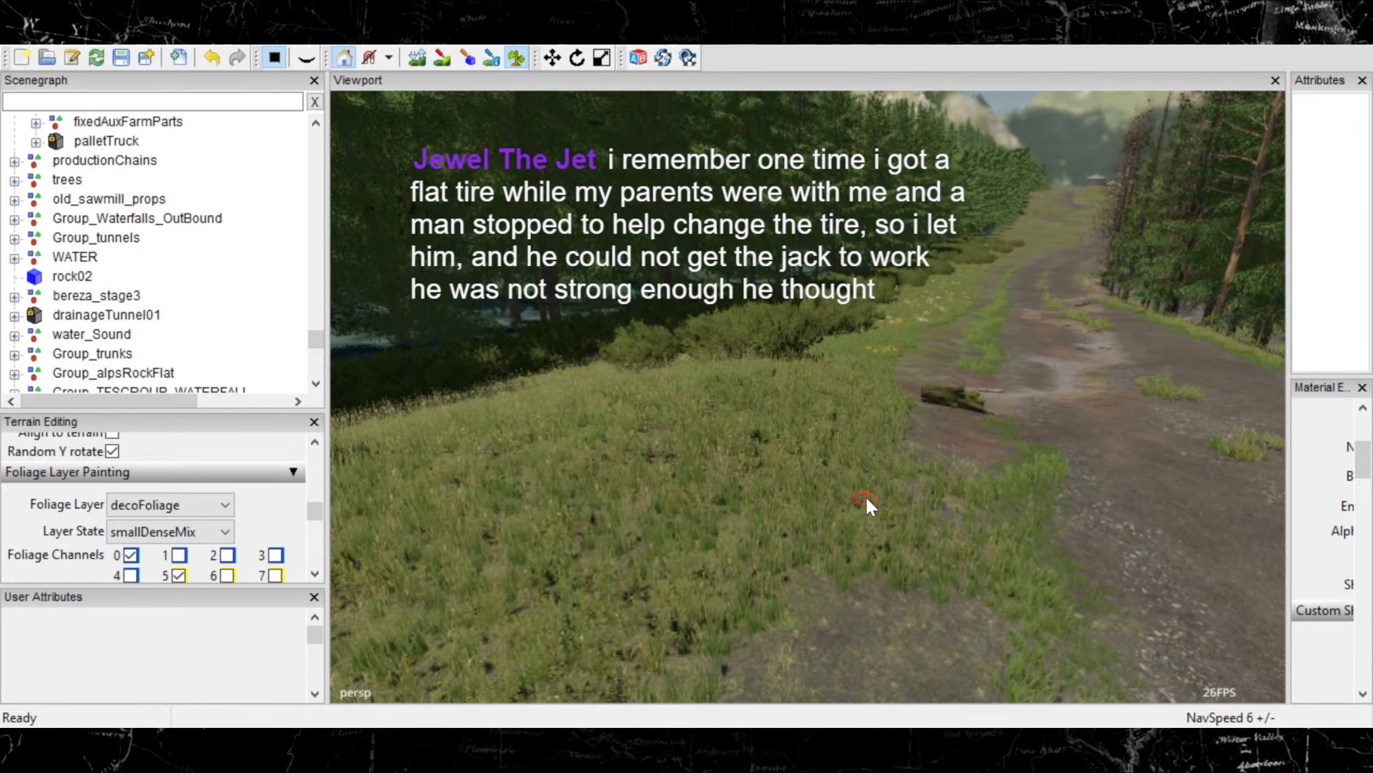
alt+right_drag(723, 589, 902, 496)
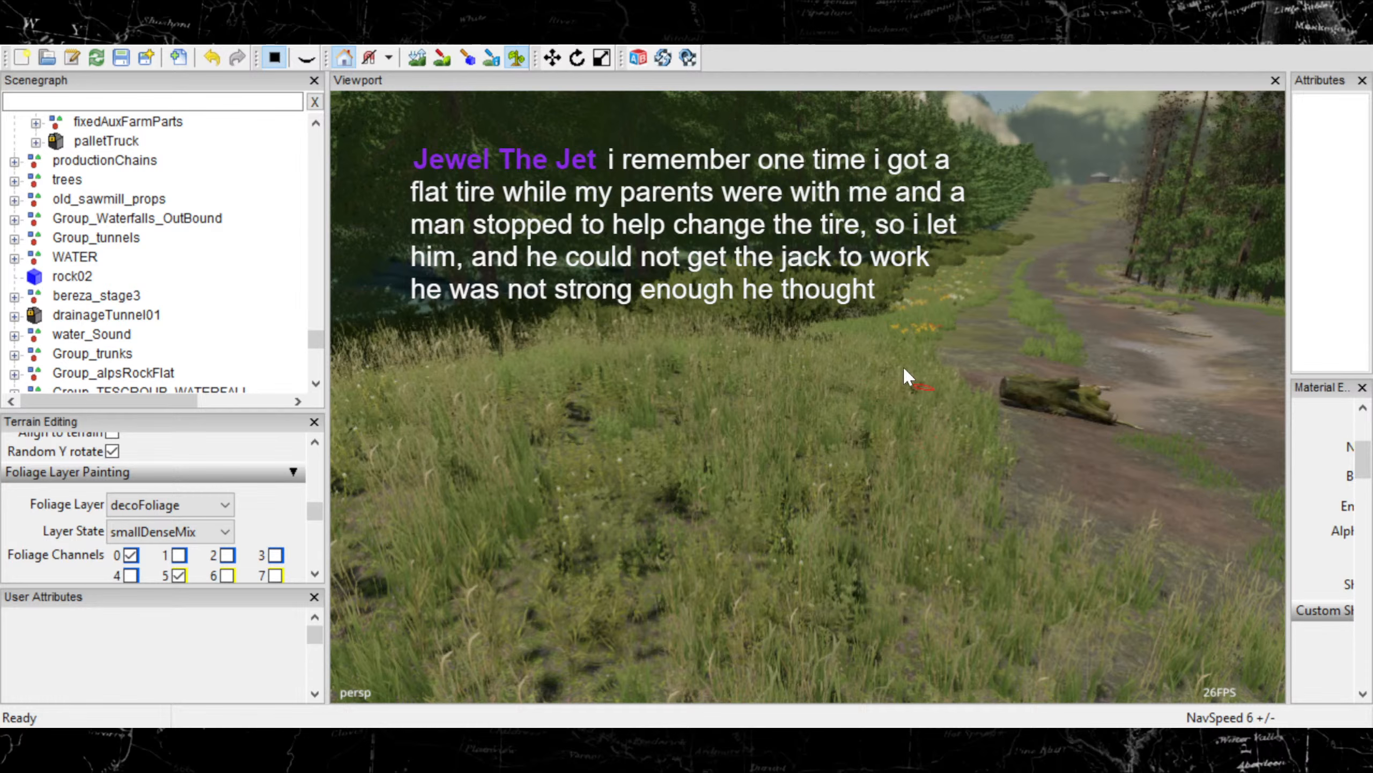
mouse_move(882, 368)
alt+right_down()
mouse_move(750, 548)
mouse_move(779, 530)
alt+right_up()
alt+middle_drag(780, 530, 703, 440)
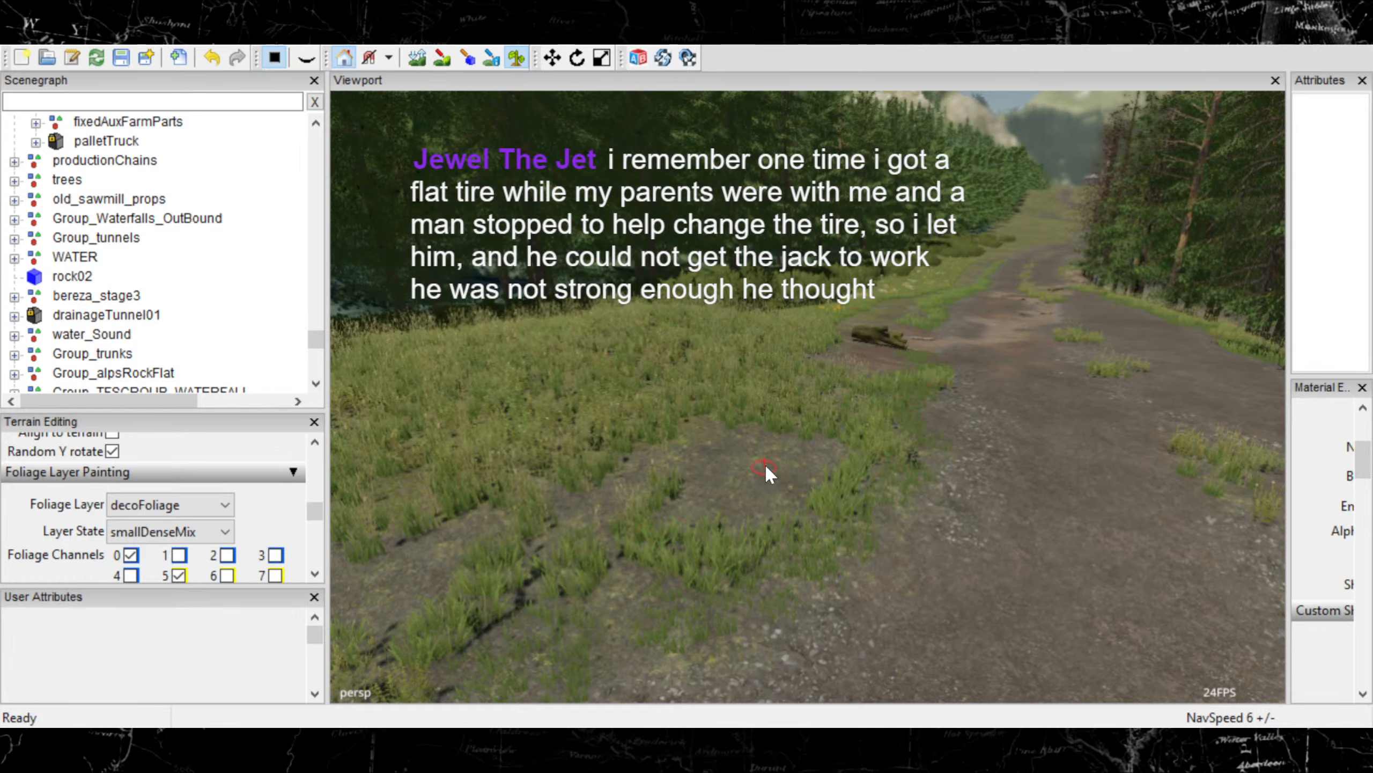
mouse_move(747, 458)
mouse_down()
mouse_move(683, 447)
mouse_move(851, 426)
mouse_up()
scroll(852, 426, down, 6)
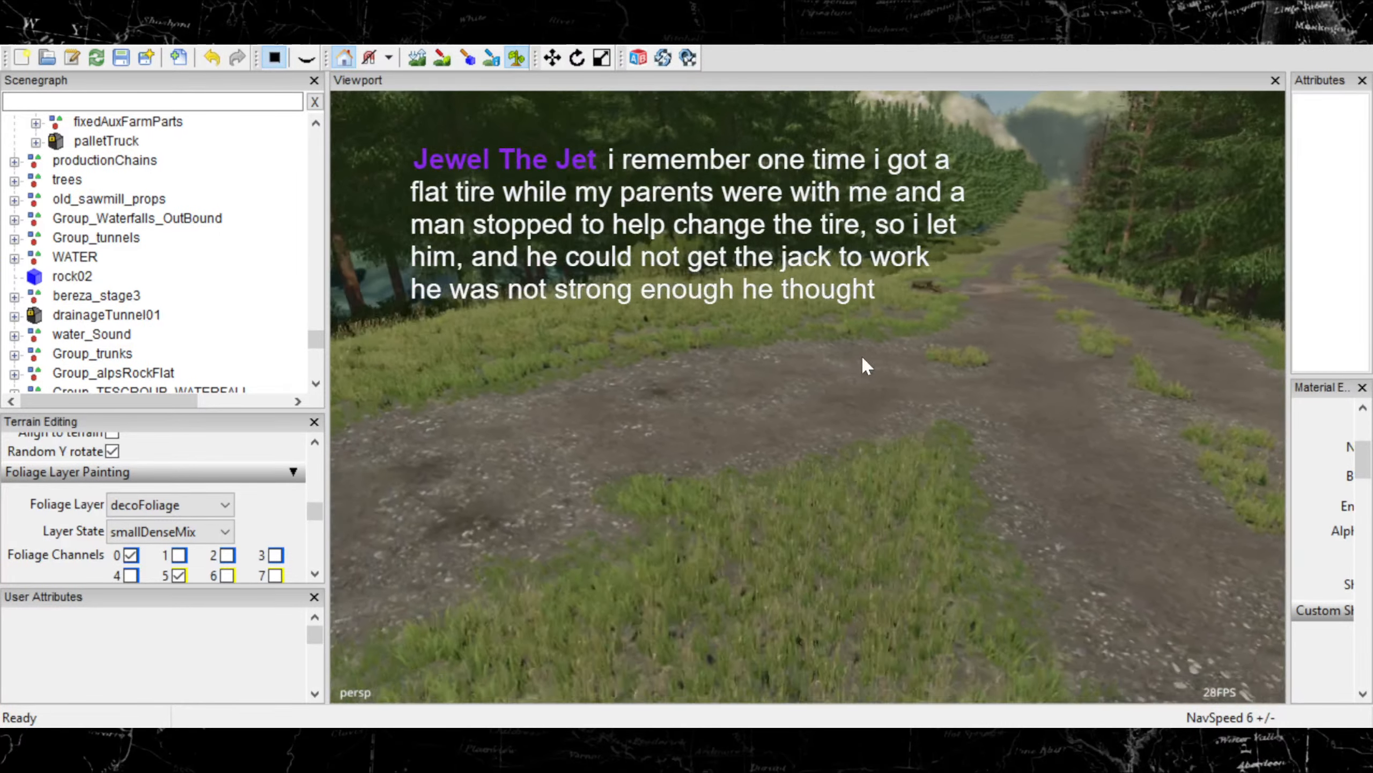
alt+middle_drag(861, 354, 950, 320)
scroll(933, 413, up, 5)
alt+middle_drag(906, 414, 1049, 363)
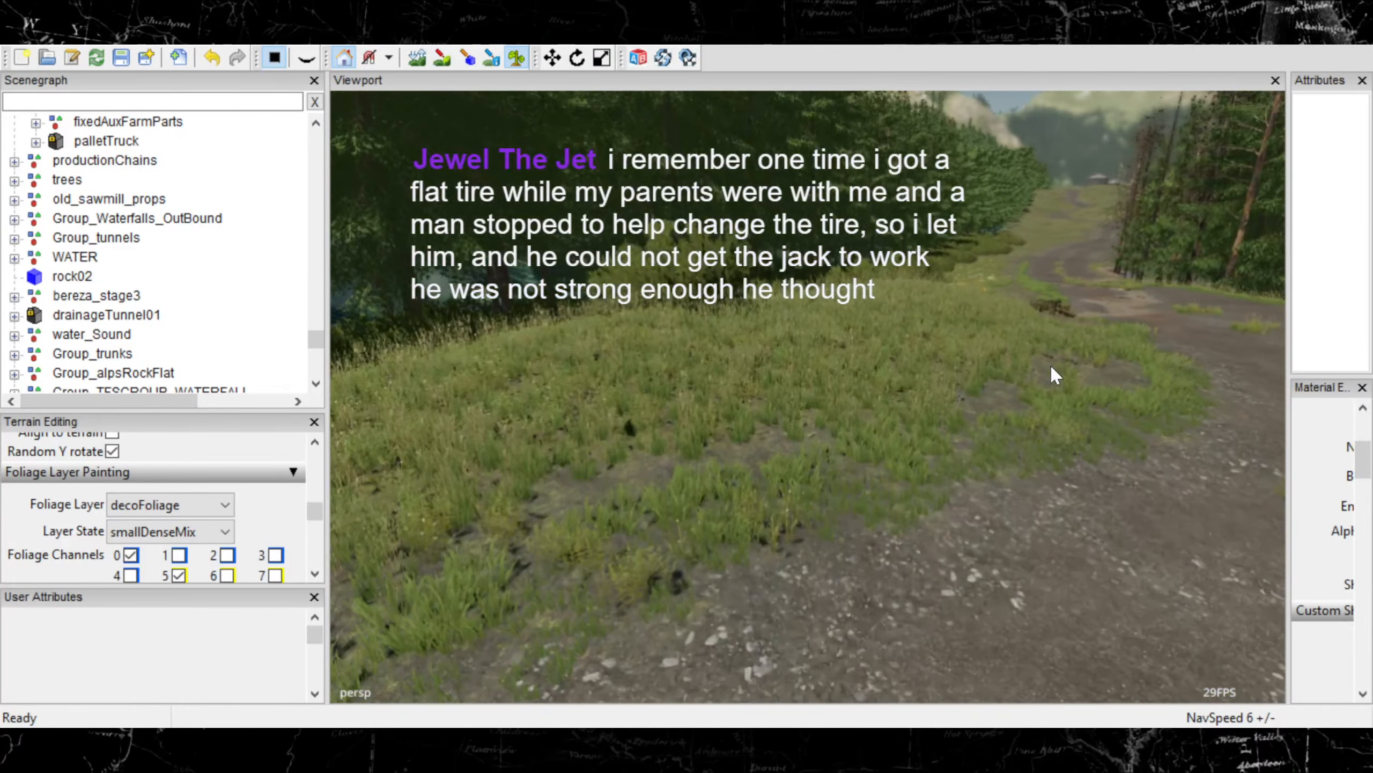
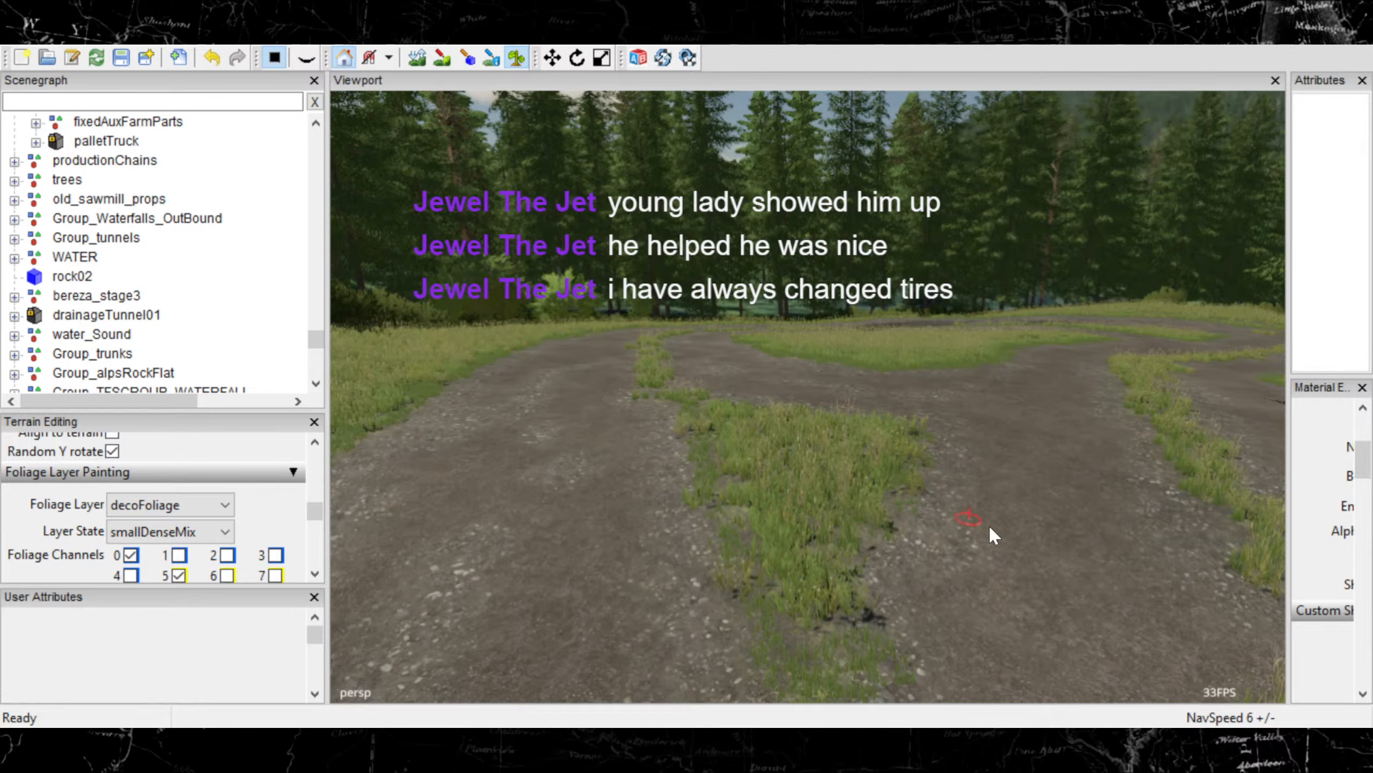
Paint smallDenseMix grass into the thin, broken start of the centre strip between the gravel wheel tracks
mouse_move(990, 527)
alt+right_down()
mouse_move(48, 525)
mouse_move(882, 433)
mouse_move(223, 553)
mouse_move(582, 454)
mouse_move(944, 481)
alt+right_up()
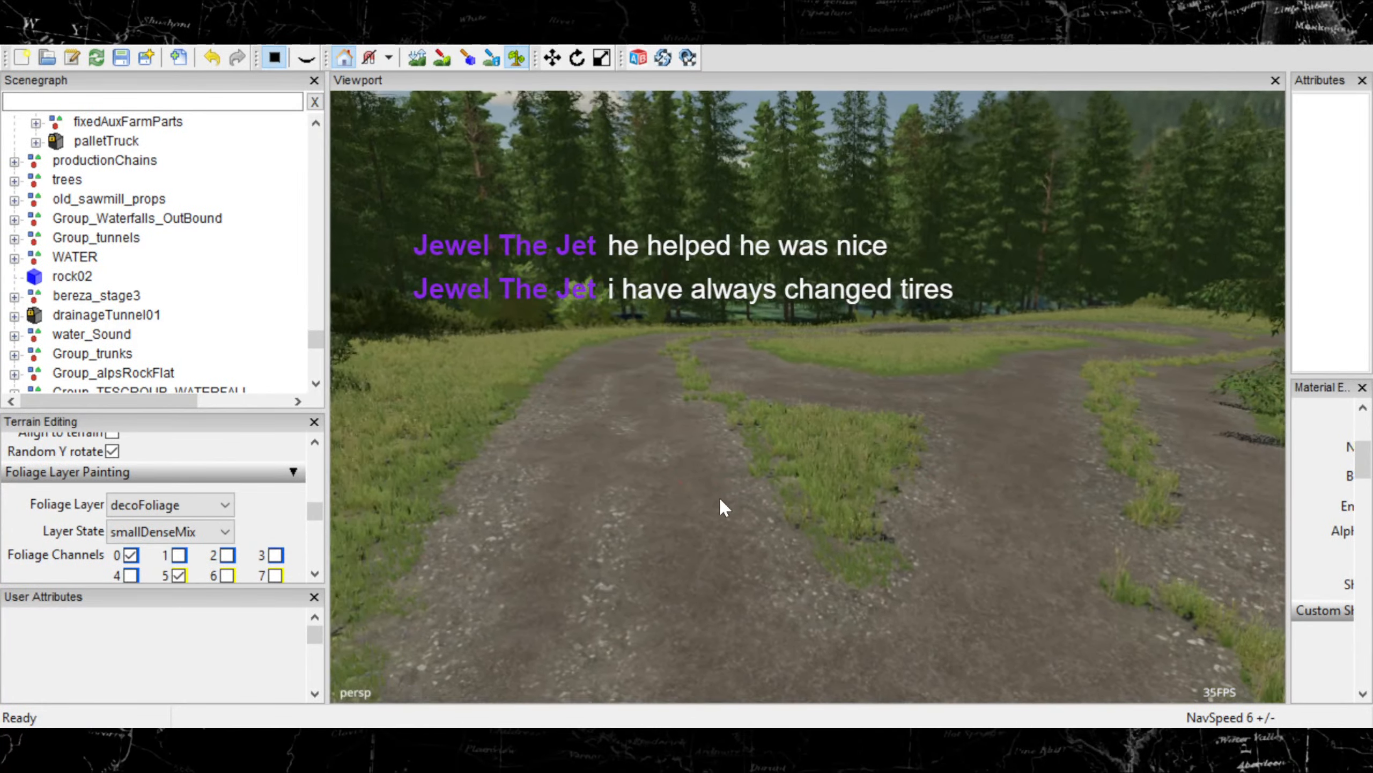
mouse_move(720, 499)
alt+right_down()
mouse_move(765, 519)
mouse_move(695, 549)
mouse_move(961, 506)
mouse_move(925, 548)
alt+right_up()
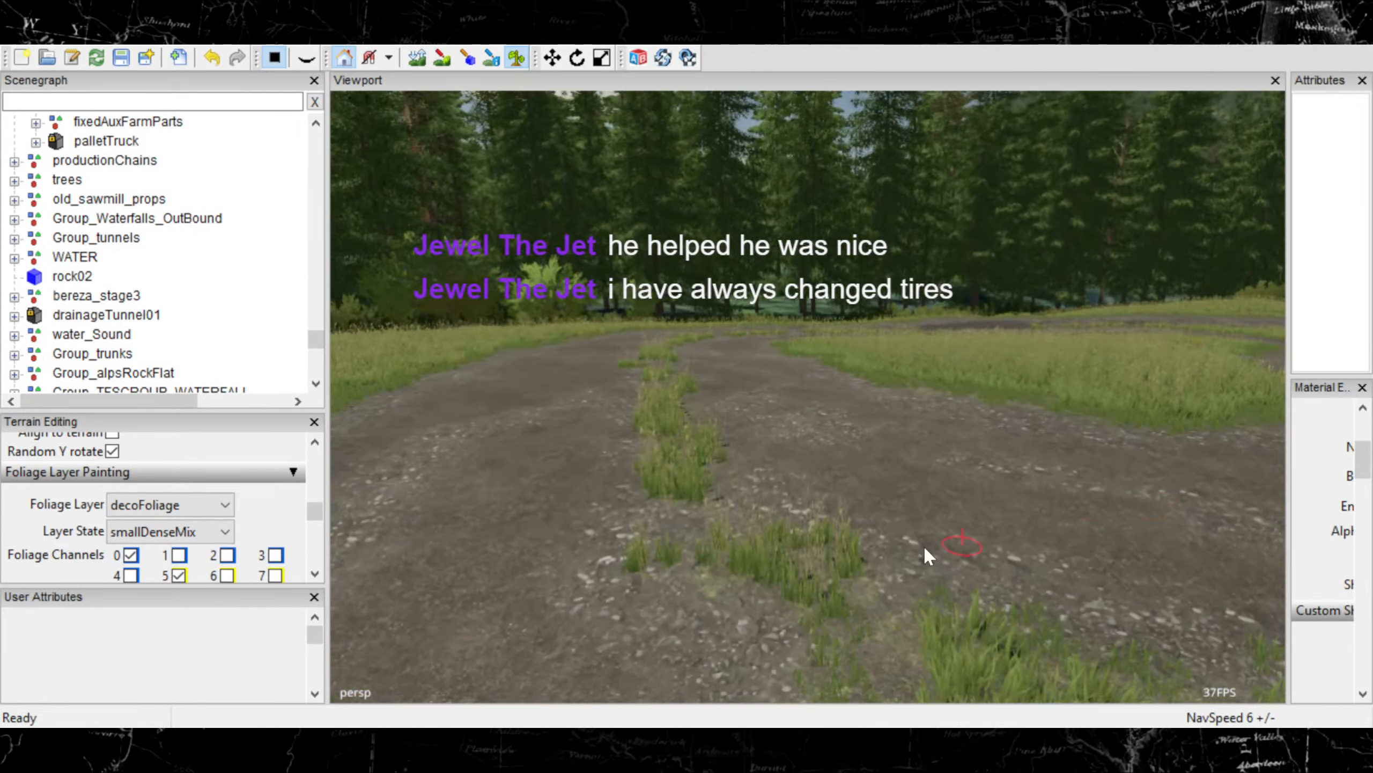
alt+middle_drag(925, 548, 930, 514)
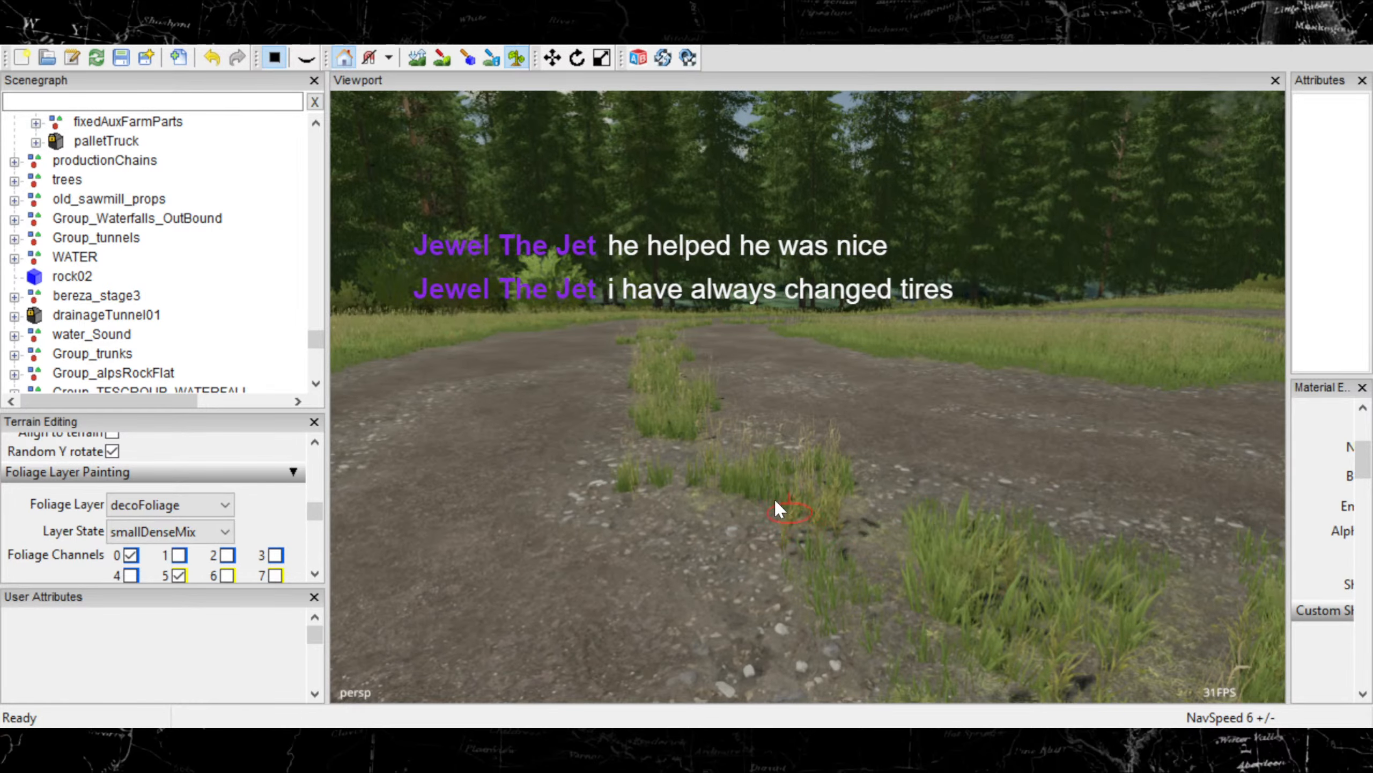
mouse_move(677, 490)
mouse_down()
mouse_move(699, 454)
mouse_move(637, 454)
mouse_move(745, 466)
mouse_up()
mouse_move(740, 457)
alt+right_down()
mouse_move(771, 528)
mouse_move(837, 500)
alt+right_up()
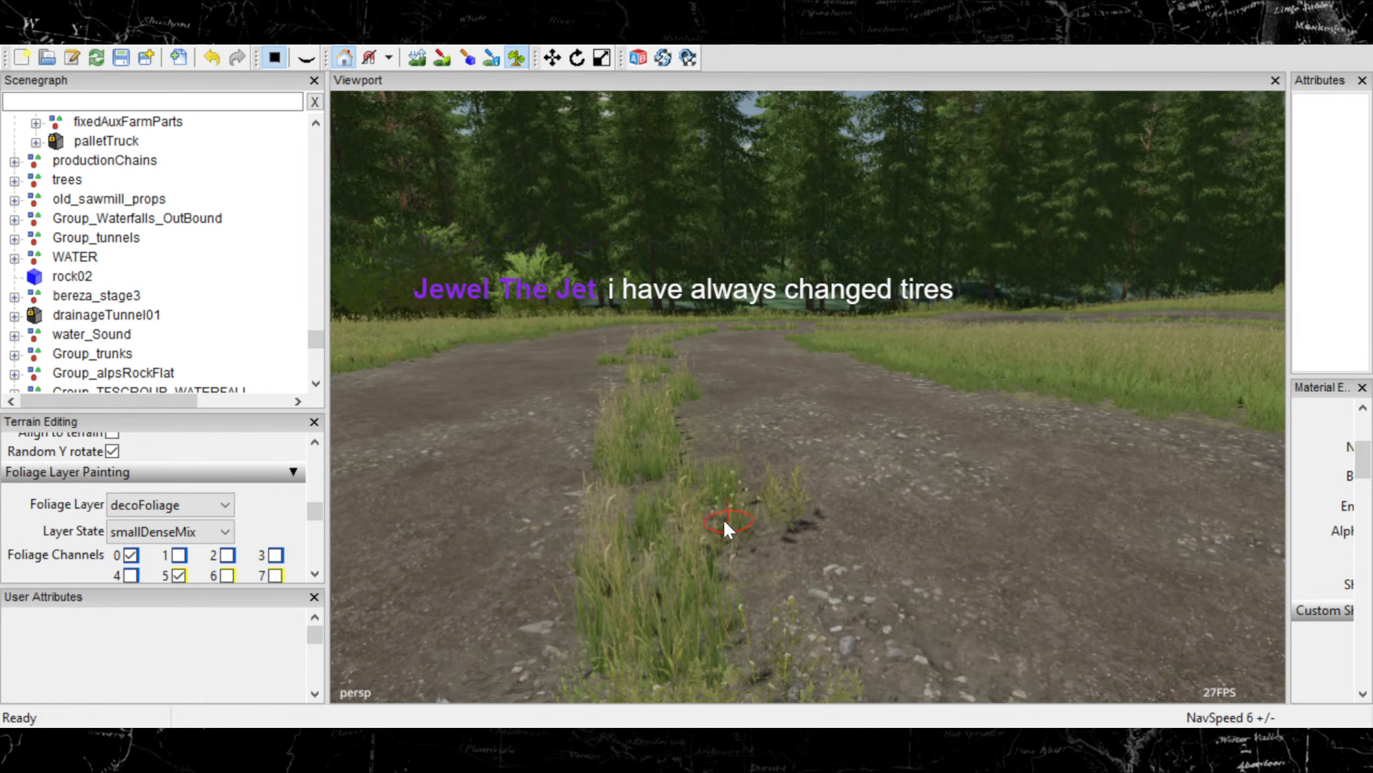
Thicken the narrow centre strip with smallDenseMix at its near end and add a tuft along its far edge
mouse_move(644, 521)
alt+right_down()
mouse_move(723, 517)
mouse_move(725, 570)
mouse_move(747, 563)
alt+right_up()
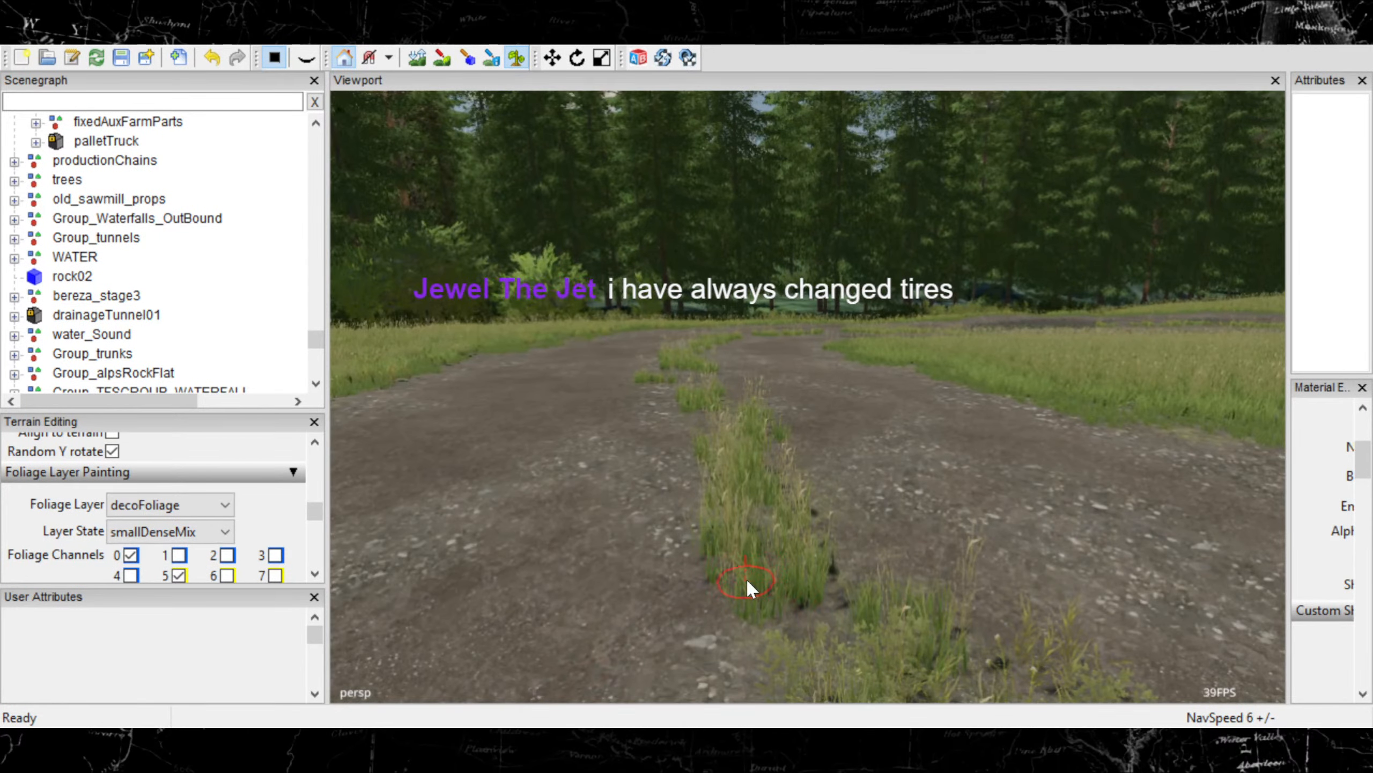
click(747, 578)
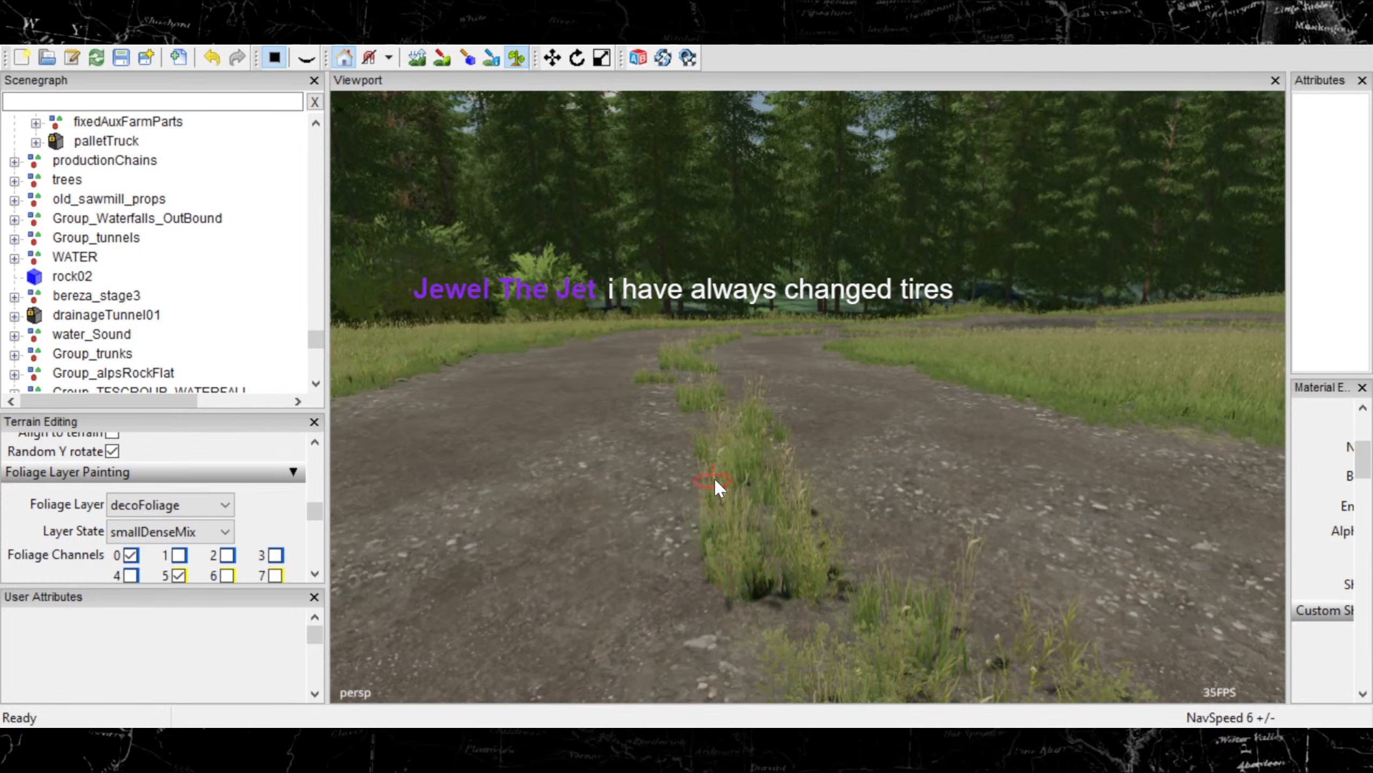
click(779, 435)
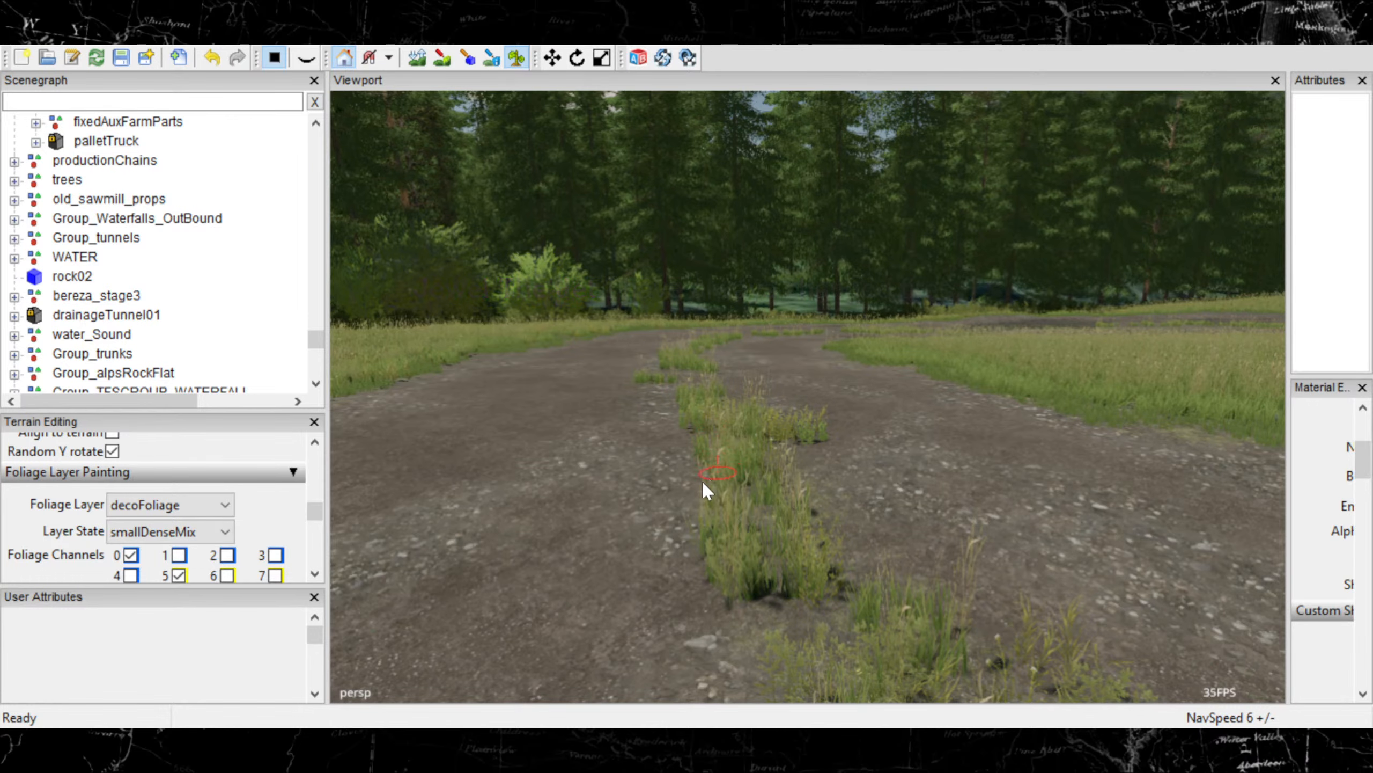
Widen the small isolated tuft in the centre strip and fill out the longer clump beyond it with smallDenseMix
mouse_move(702, 481)
alt+middle_down()
mouse_move(728, 490)
mouse_move(745, 548)
alt+middle_up()
alt+right_drag(745, 548, 874, 506)
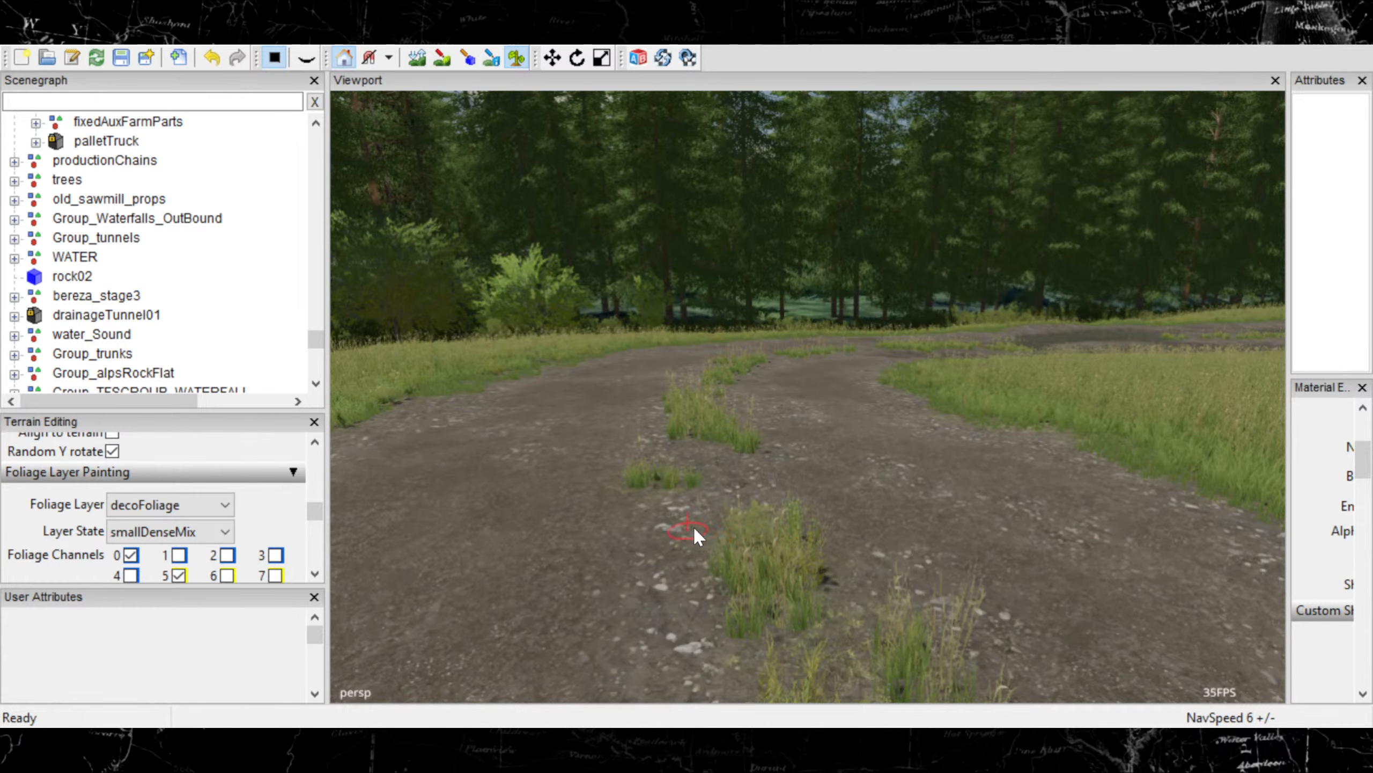
mouse_move(695, 530)
alt+right_down()
mouse_move(736, 561)
mouse_move(803, 577)
alt+right_up()
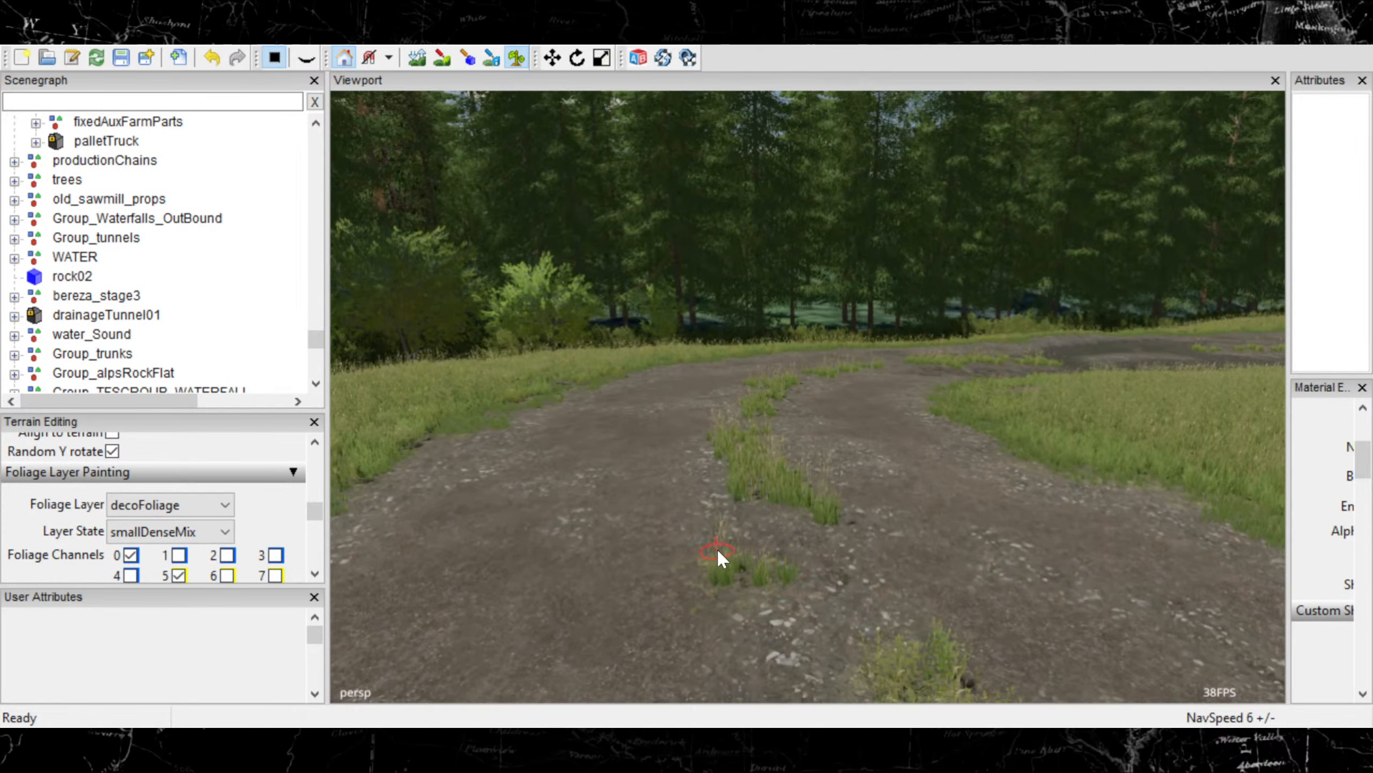
drag(722, 552, 706, 553)
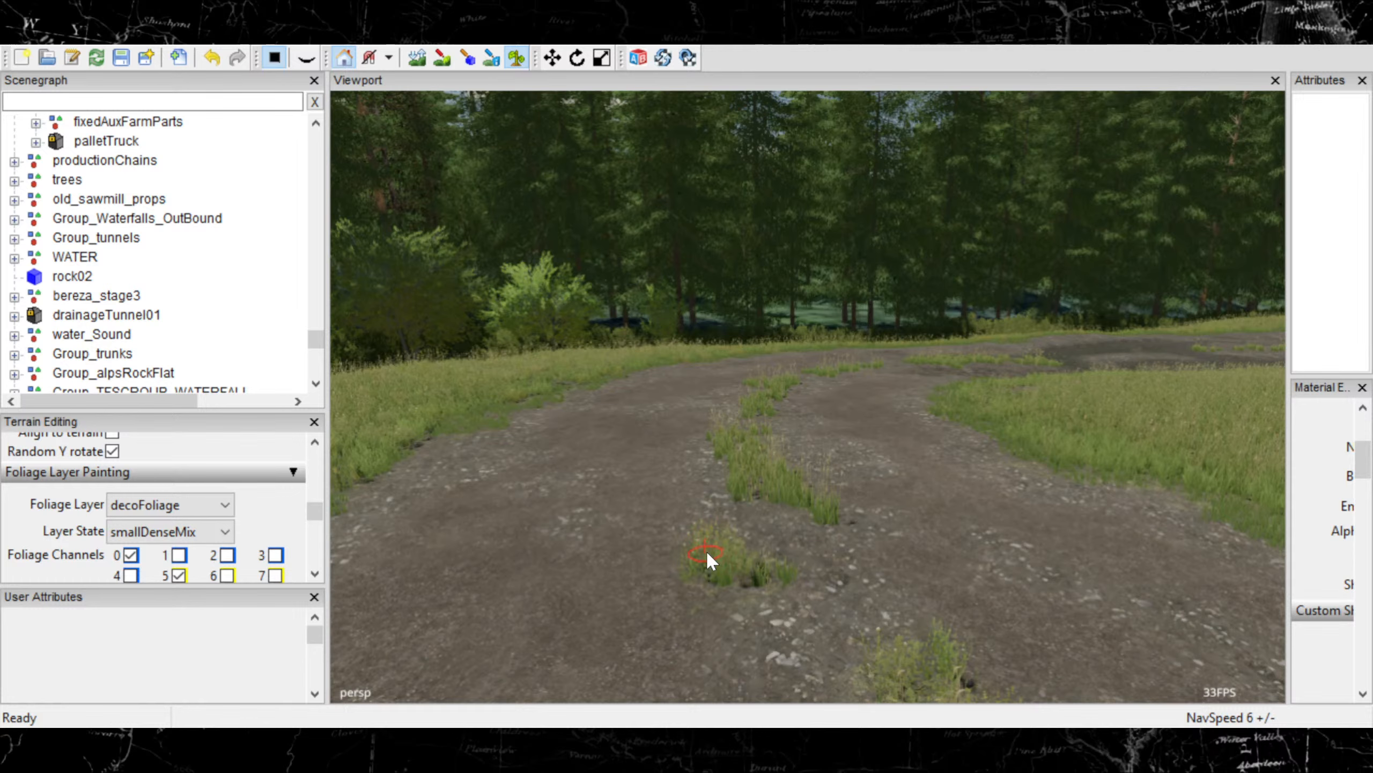
alt+right_drag(751, 558, 821, 542)
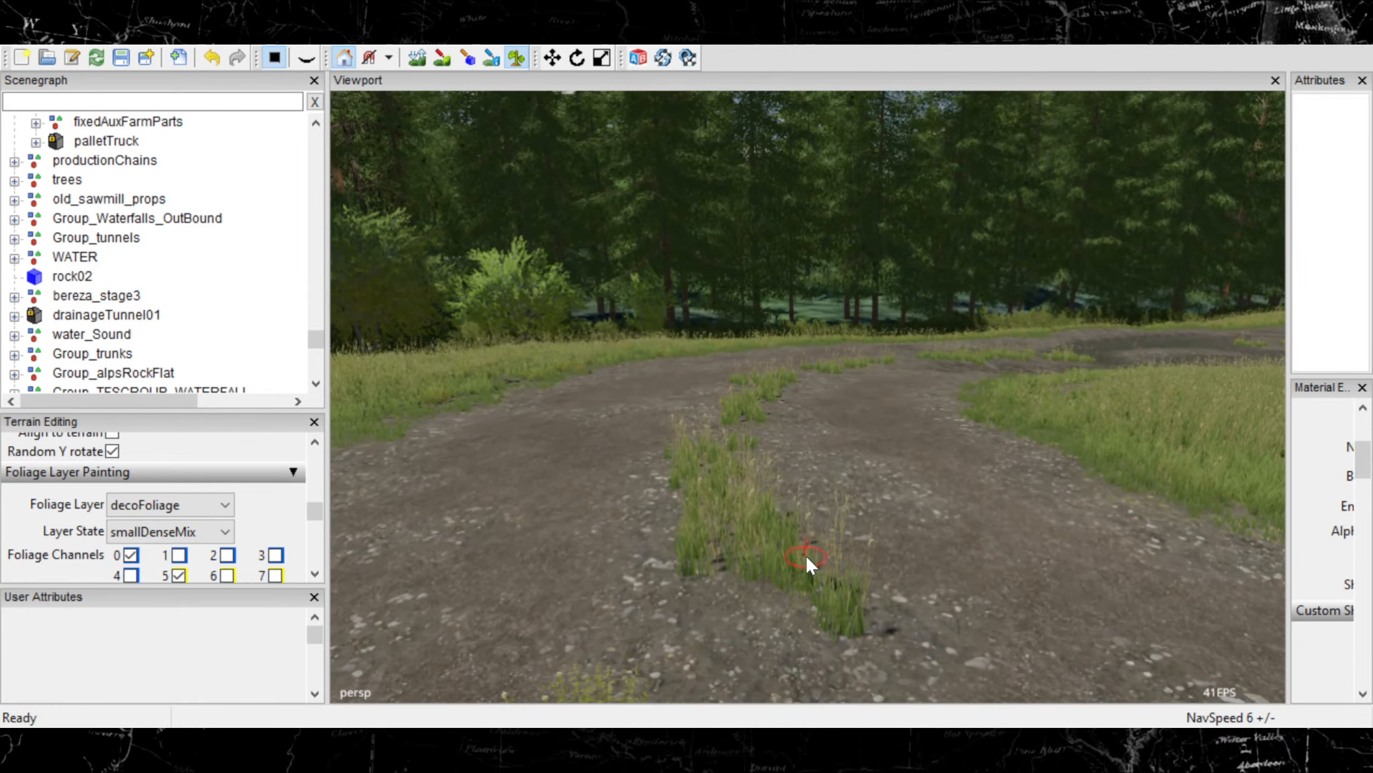
drag(807, 559, 832, 558)
drag(715, 539, 701, 547)
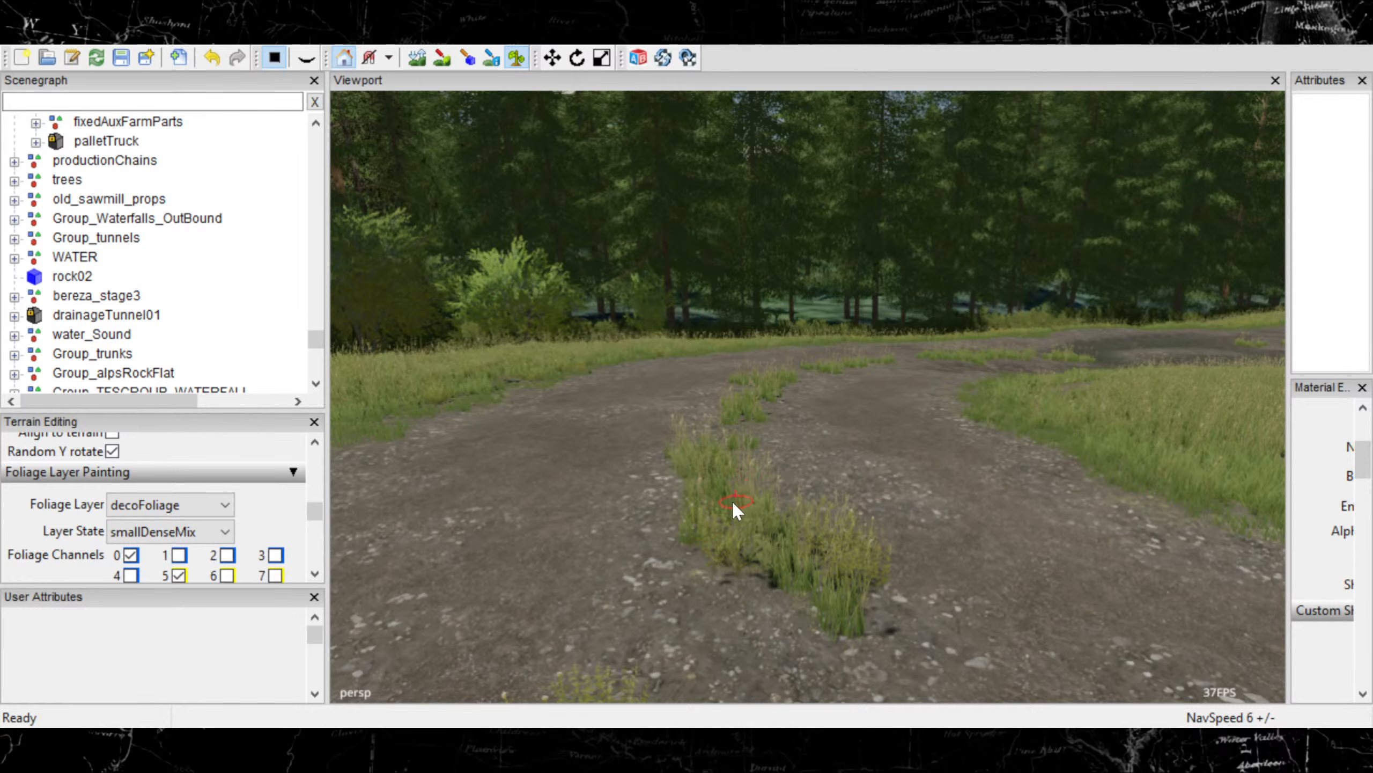
Add smallDenseMix grass to the next two clumps of the centre strip on the approach to the bend
alt+middle_drag(732, 500, 745, 559)
alt+right_drag(746, 559, 848, 524)
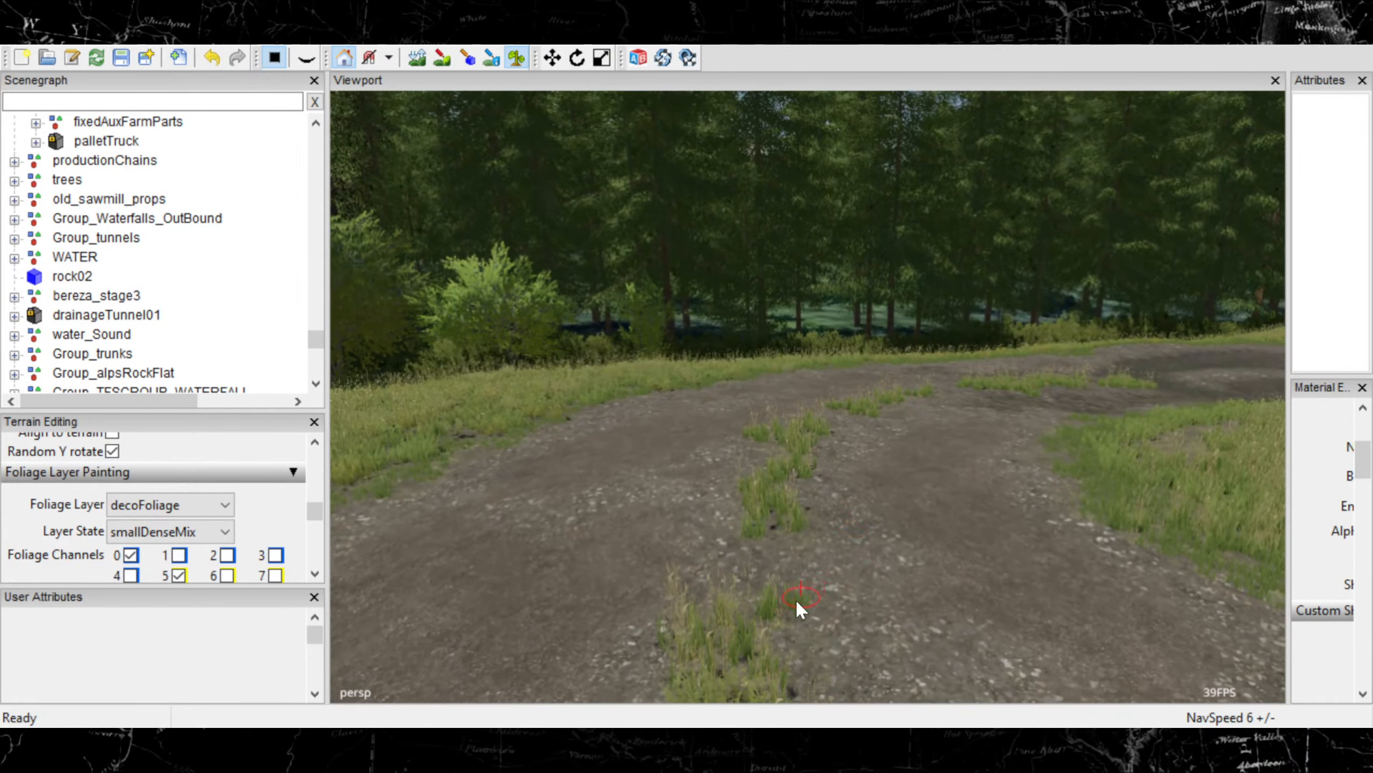
drag(735, 583, 724, 593)
mouse_move(798, 525)
mouse_down()
mouse_move(807, 537)
mouse_move(794, 508)
mouse_up()
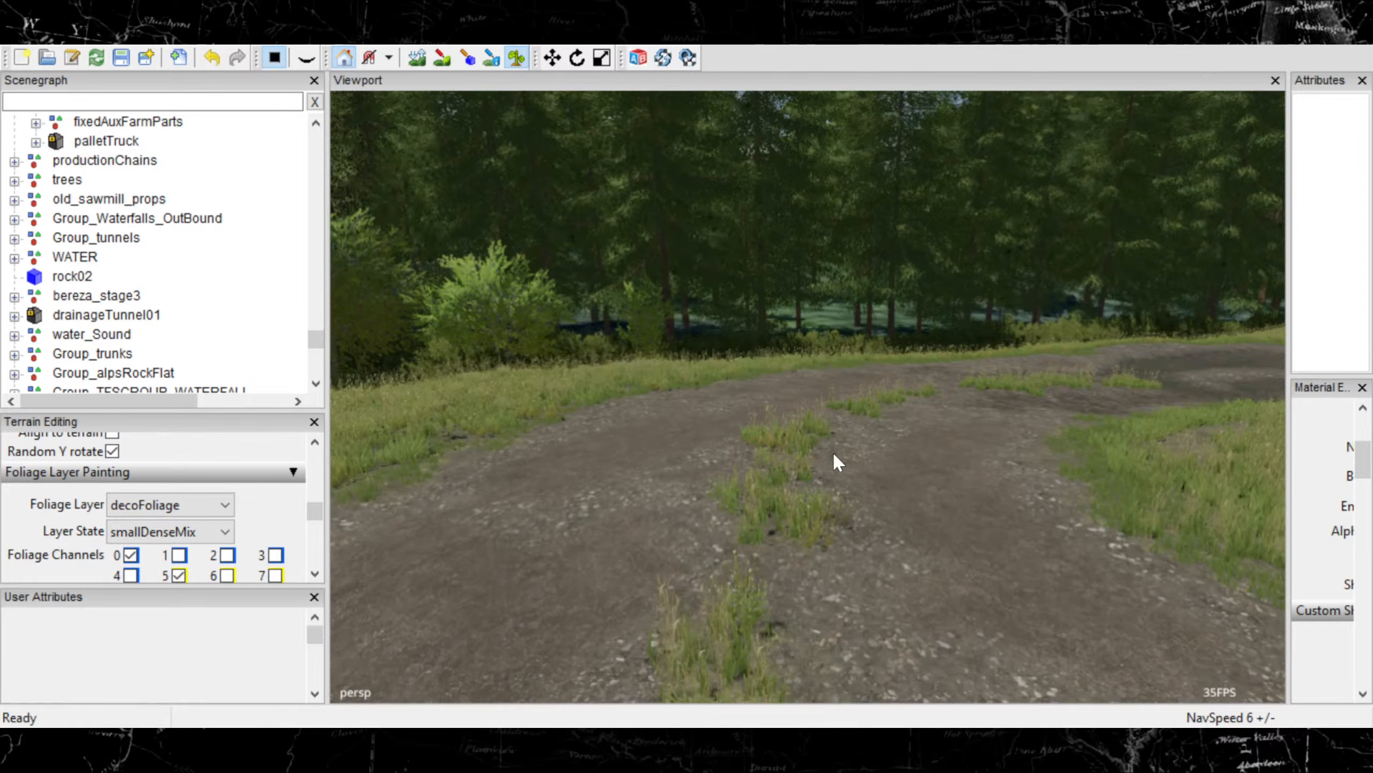
Fill the gaps at the base of the centre-strip clump in the bend beside the river with smallDenseMix
scroll(834, 453, up, 5)
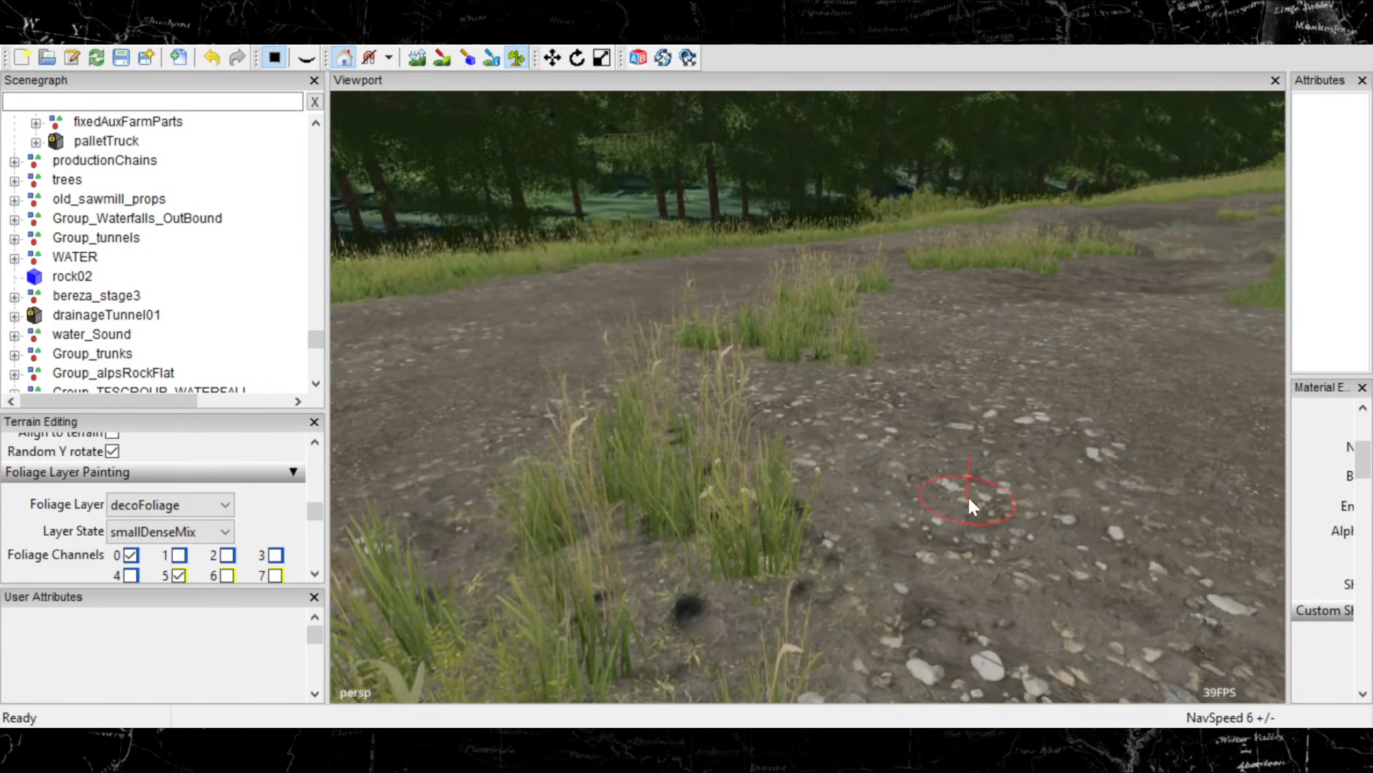
scroll(968, 496, down, 5)
scroll(856, 472, up, 5)
scroll(882, 526, down, 4)
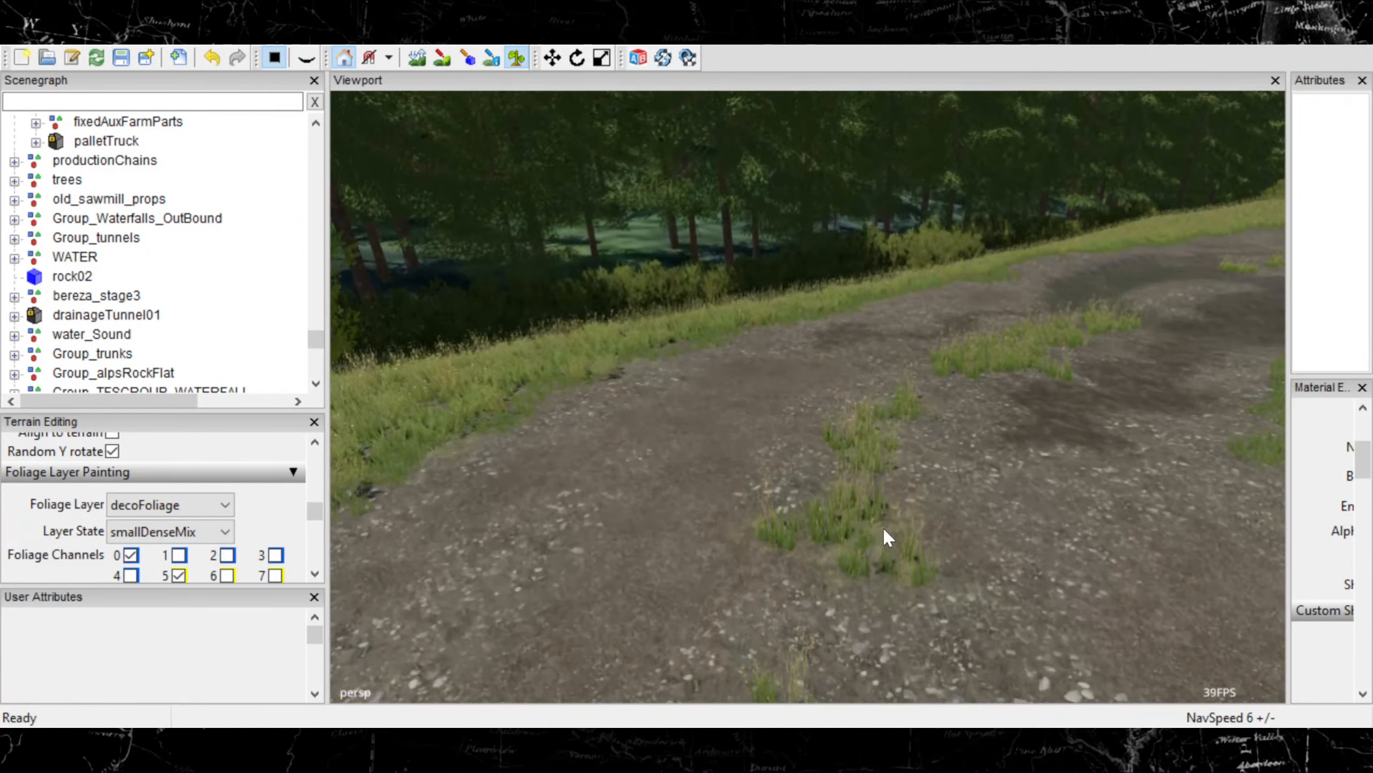
drag(818, 556, 814, 562)
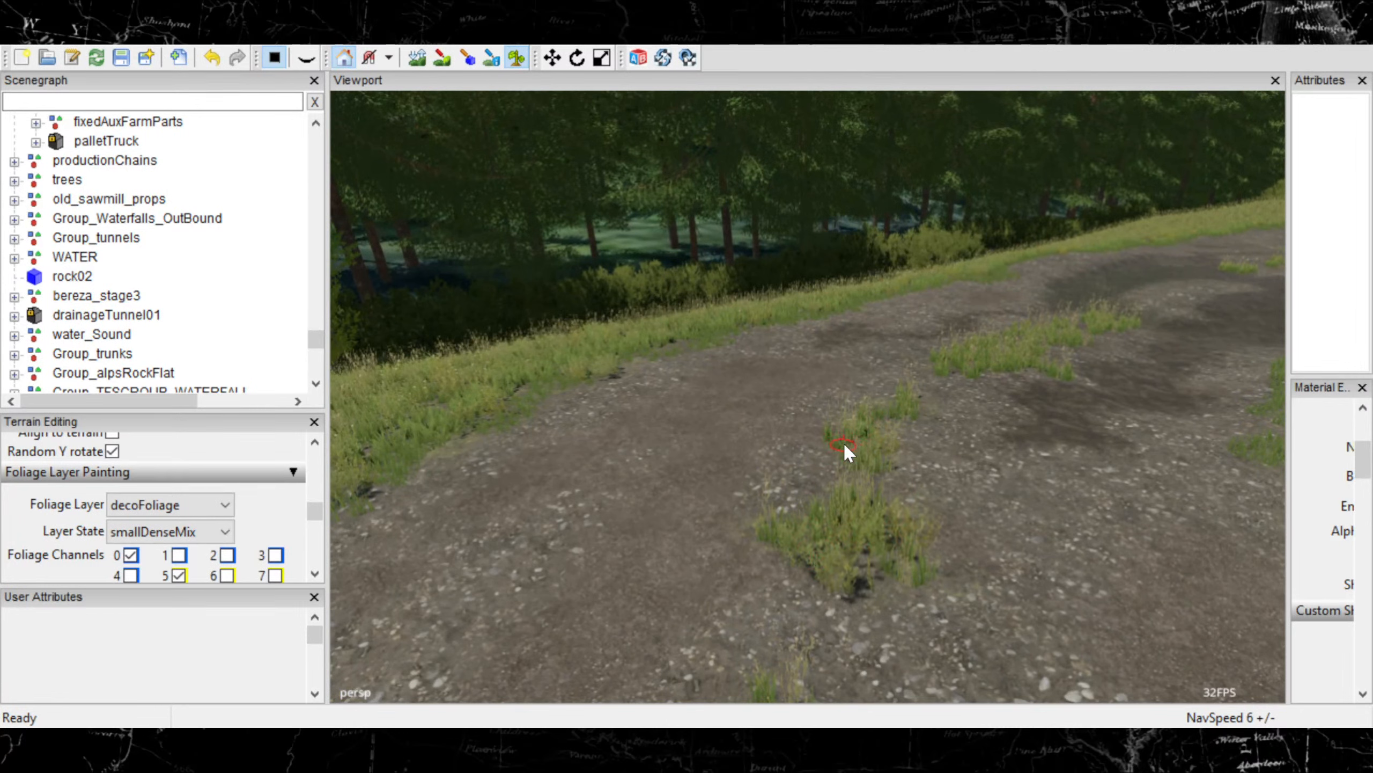
Blend smallDenseMix into the elongated grass patch between the dark muddy wheel ruts past the bend
scroll(824, 445, up, 2)
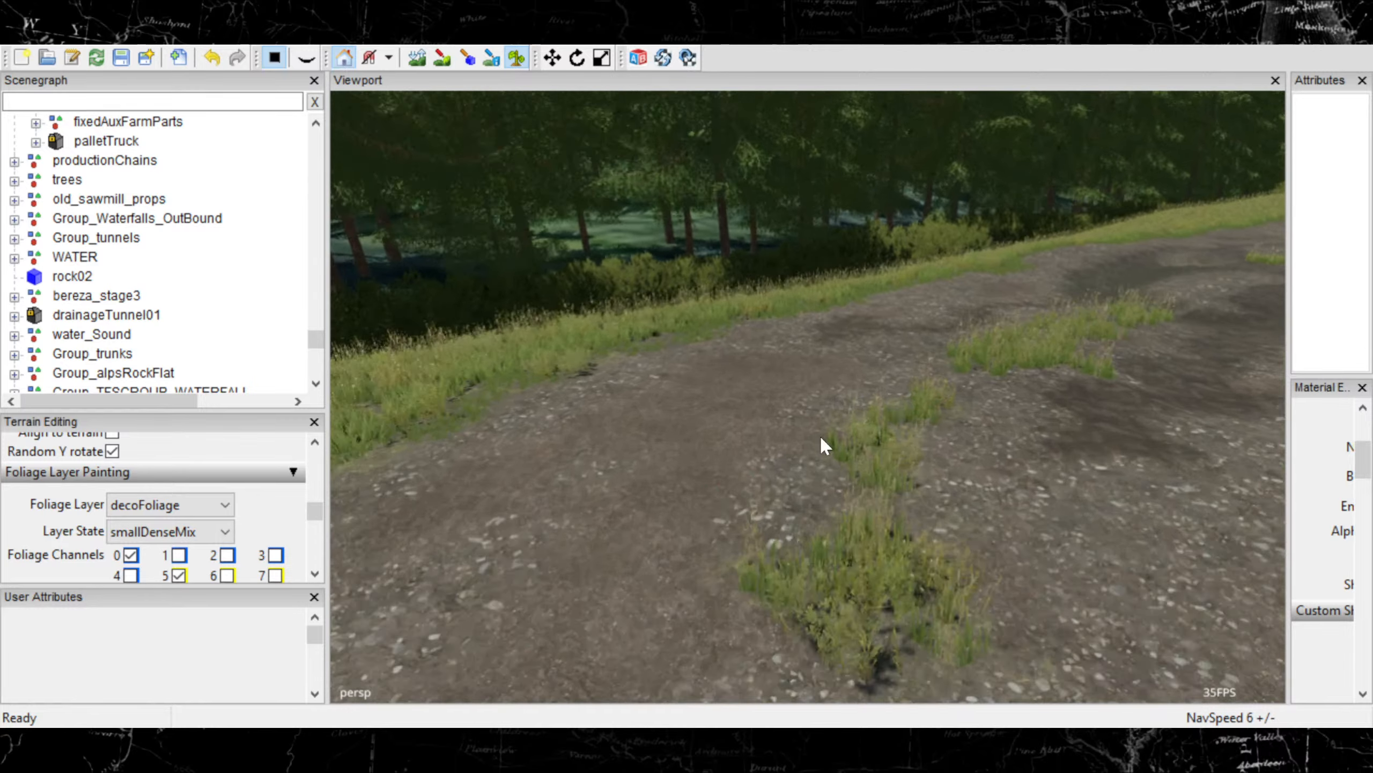
alt+drag(819, 435, 867, 464)
scroll(949, 548, up, 2)
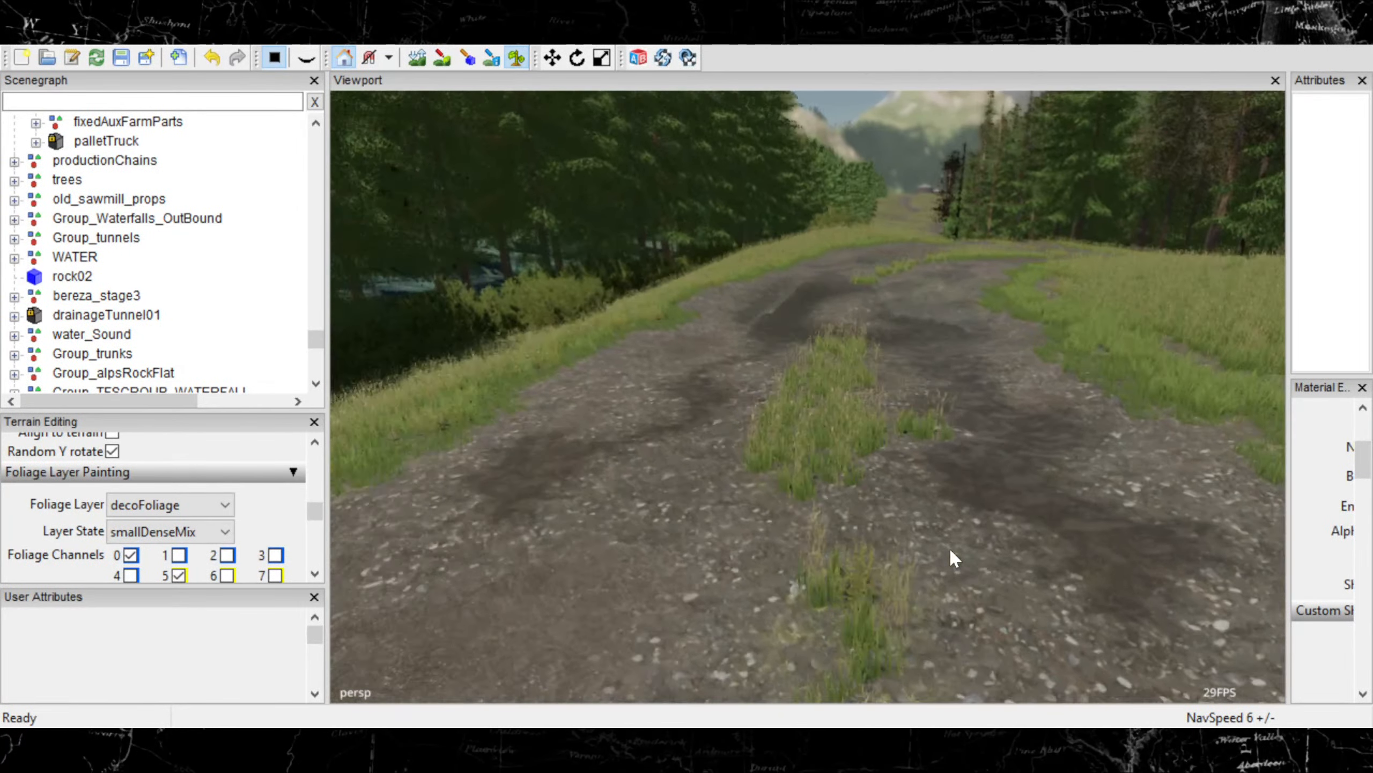
alt+drag(950, 549, 878, 536)
scroll(824, 565, up, 2)
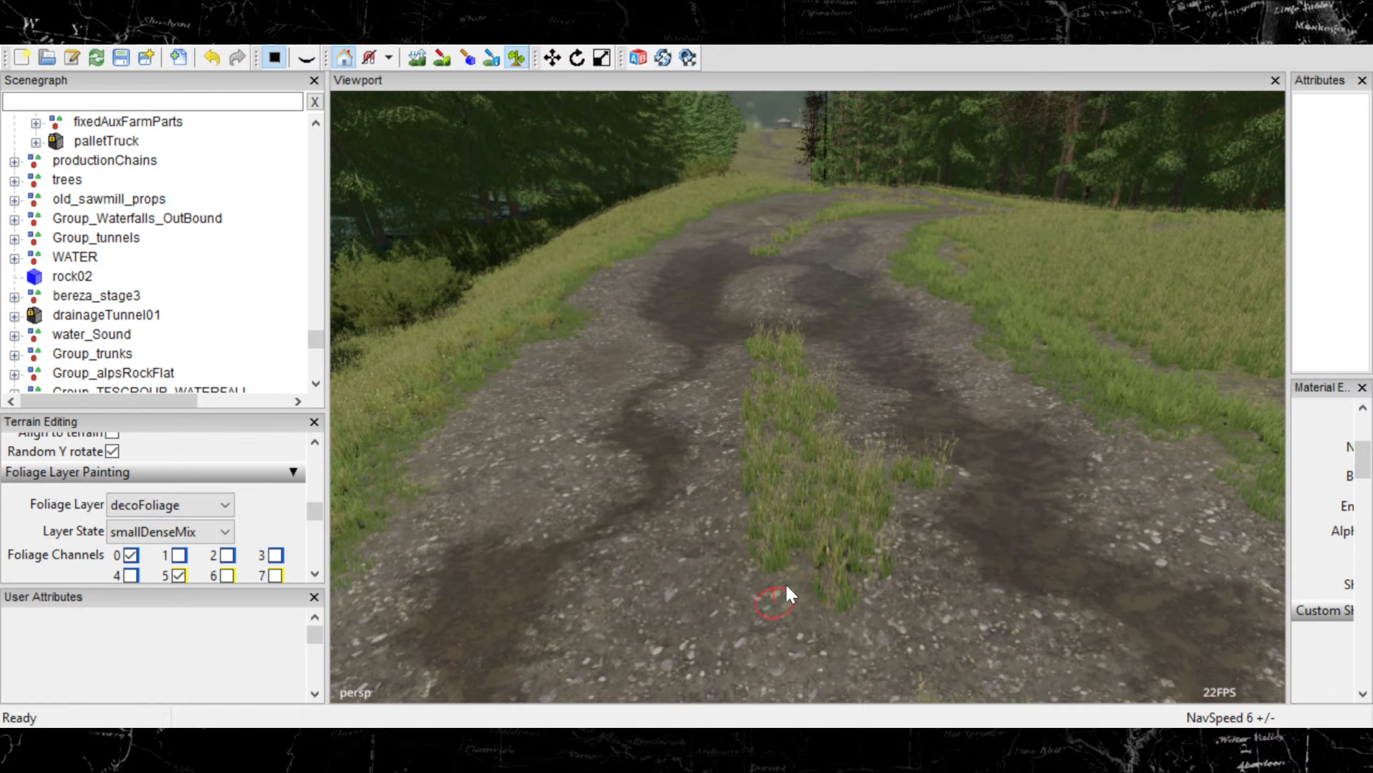
drag(822, 594, 813, 541)
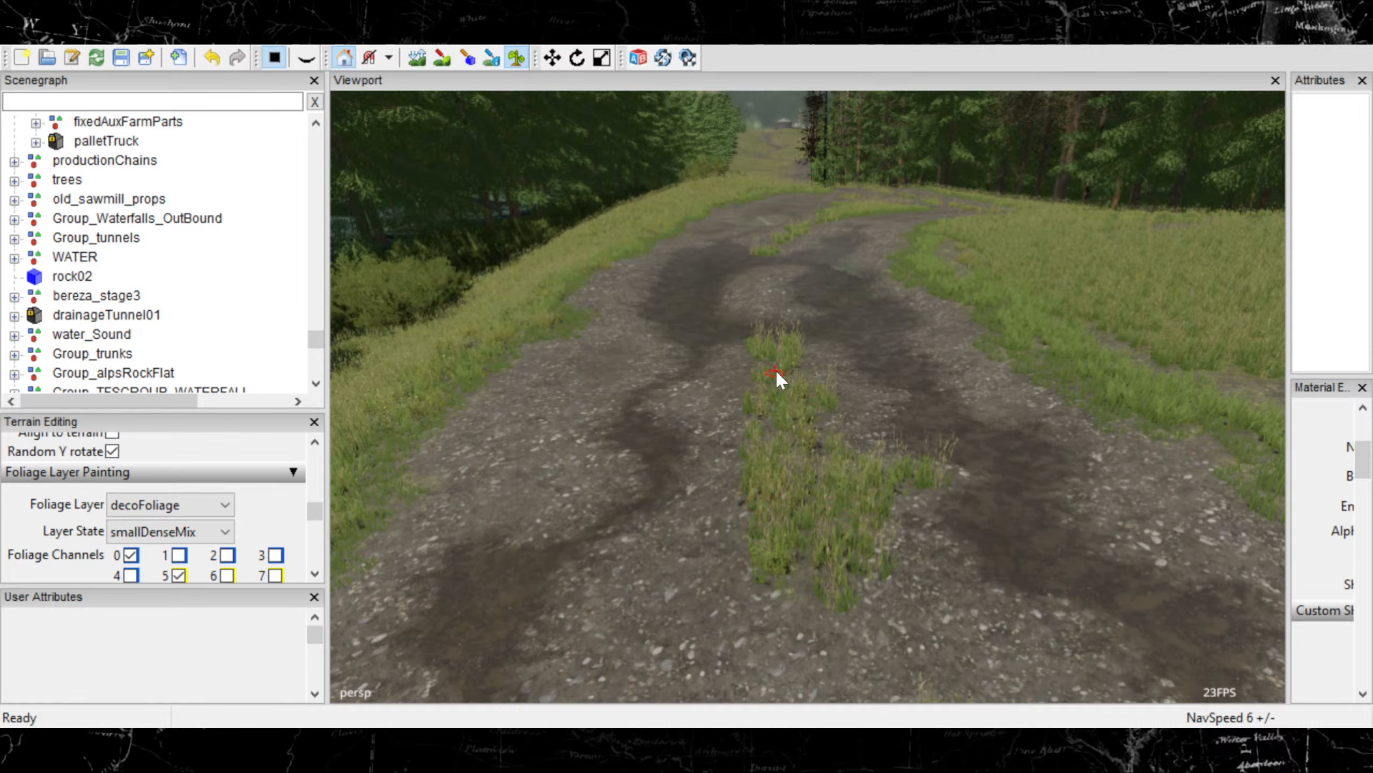
Paint smallDenseMix over the isolated clump at the edge of the muddy ground and the tufts just behind it
scroll(772, 385, up, 5)
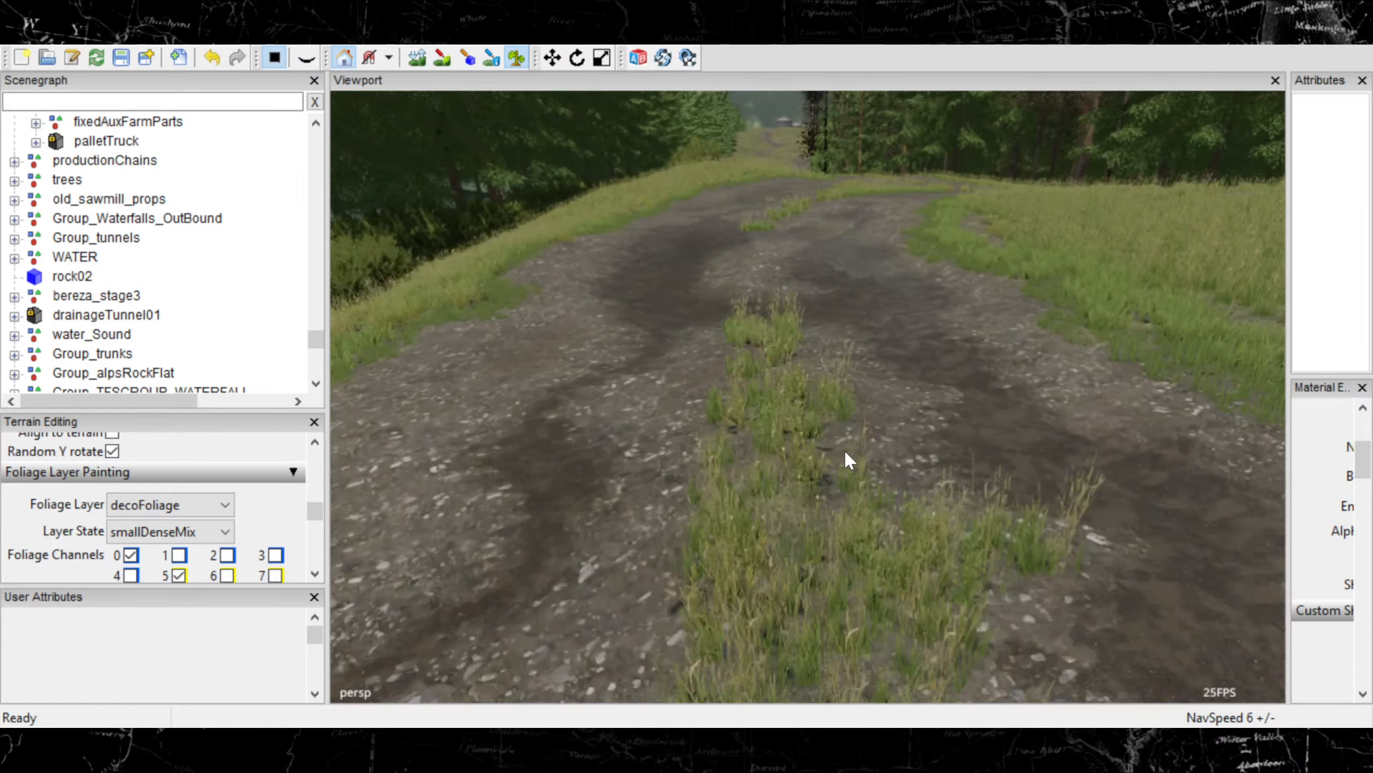
scroll(856, 437, up, 5)
scroll(706, 567, down, 4)
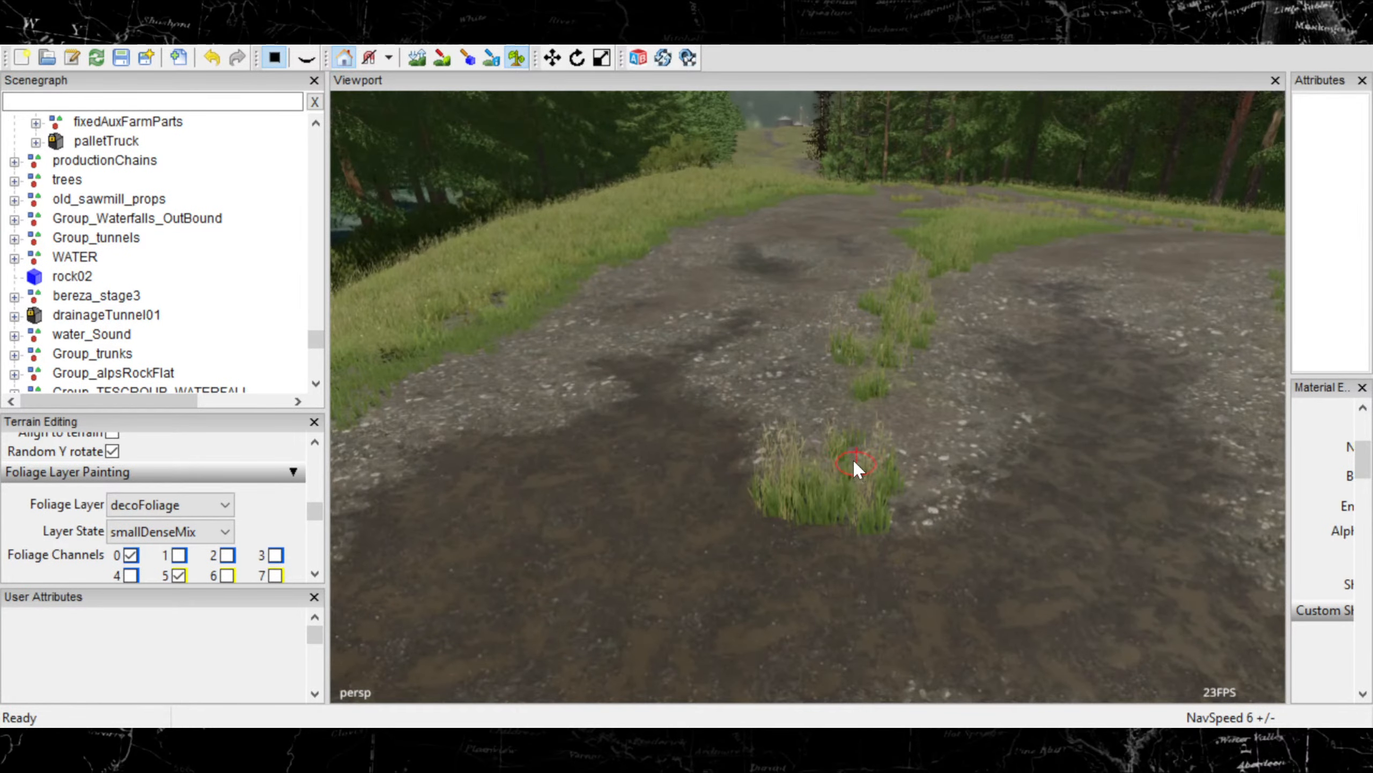
mouse_move(853, 464)
mouse_down()
mouse_move(784, 460)
mouse_move(784, 474)
mouse_up()
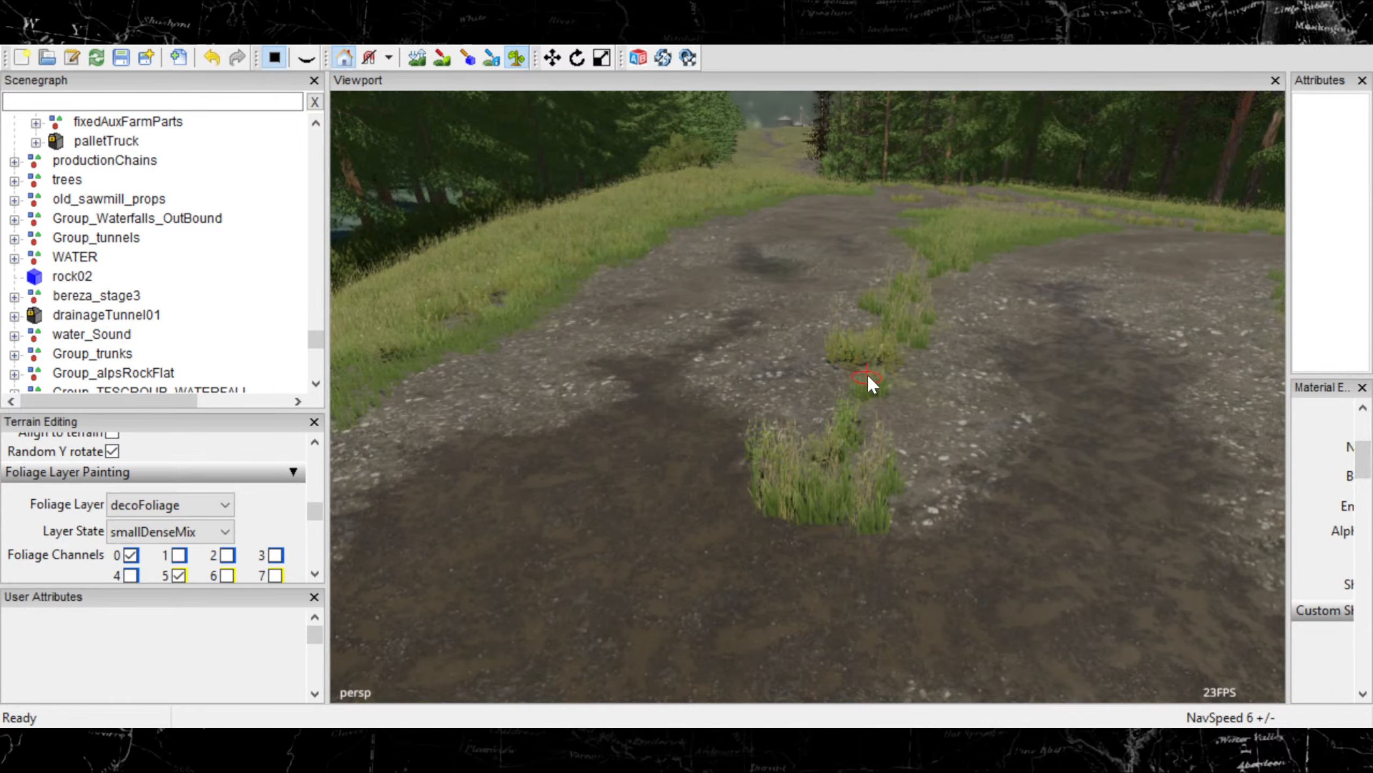
Add smallDenseMix tufts along the grass strip that leads into the wedge-shaped road island
scroll(867, 380, up, 4)
alt+drag(962, 439, 847, 438)
scroll(847, 438, up, 2)
click(844, 433)
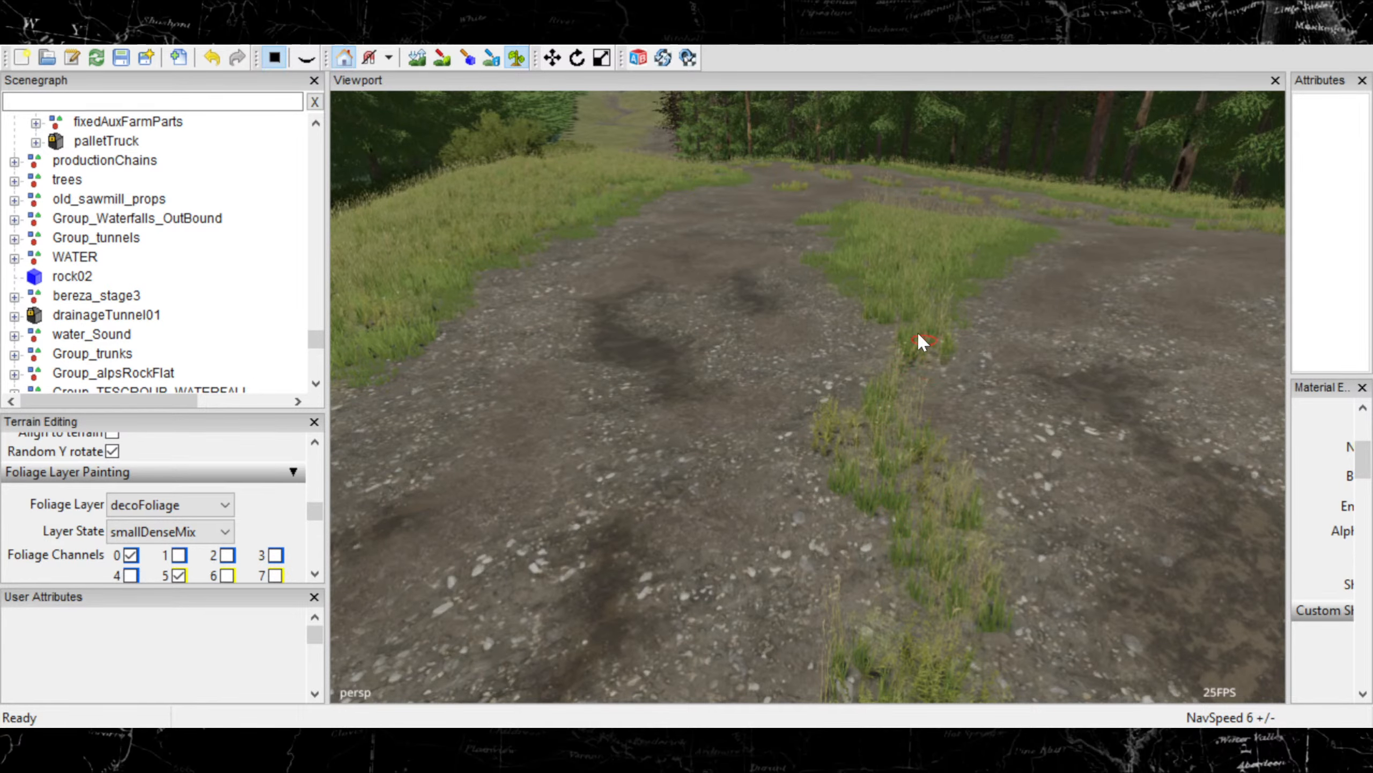
Mix smallDenseMix grass into the near part and middle of the wedge-shaped road island
alt+right_drag(732, 408, 961, 350)
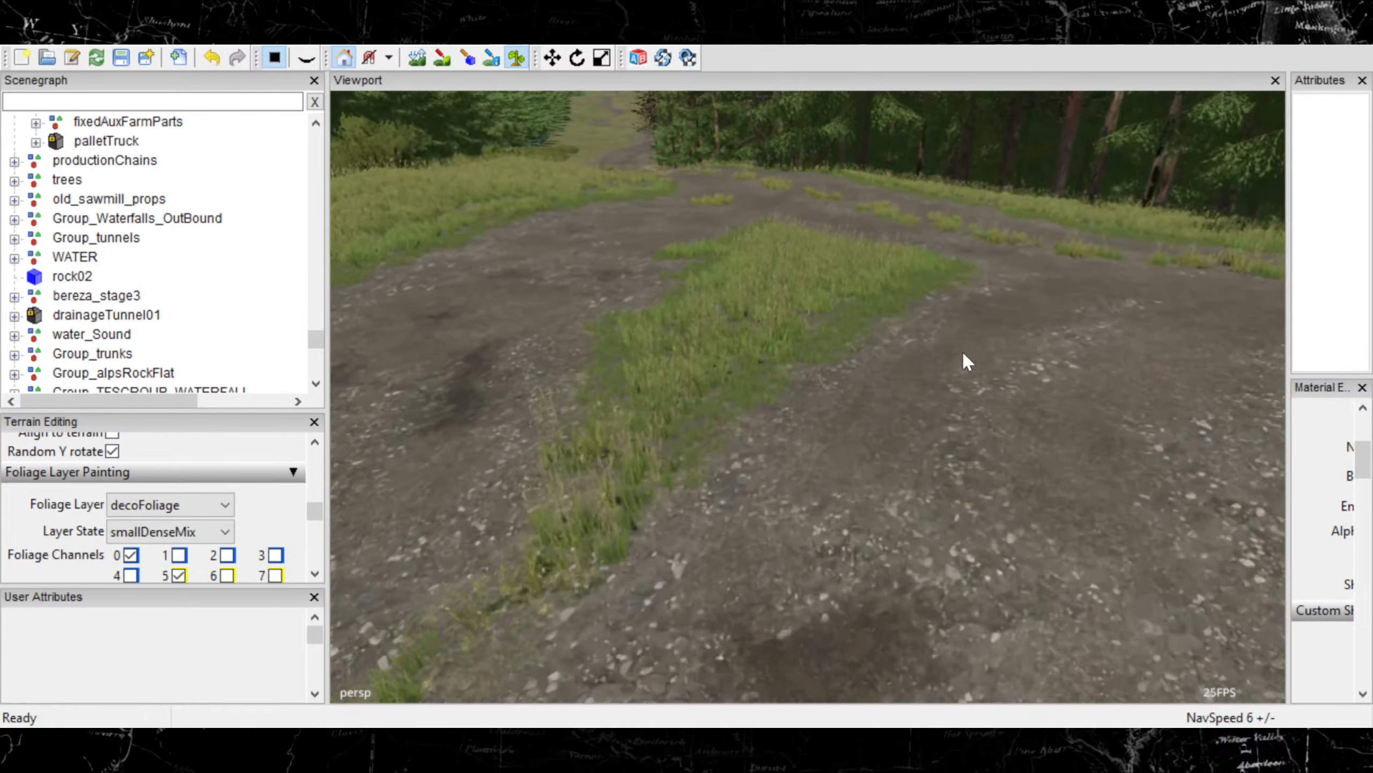
alt+middle_drag(961, 350, 676, 468)
alt+right_drag(676, 468, 631, 260)
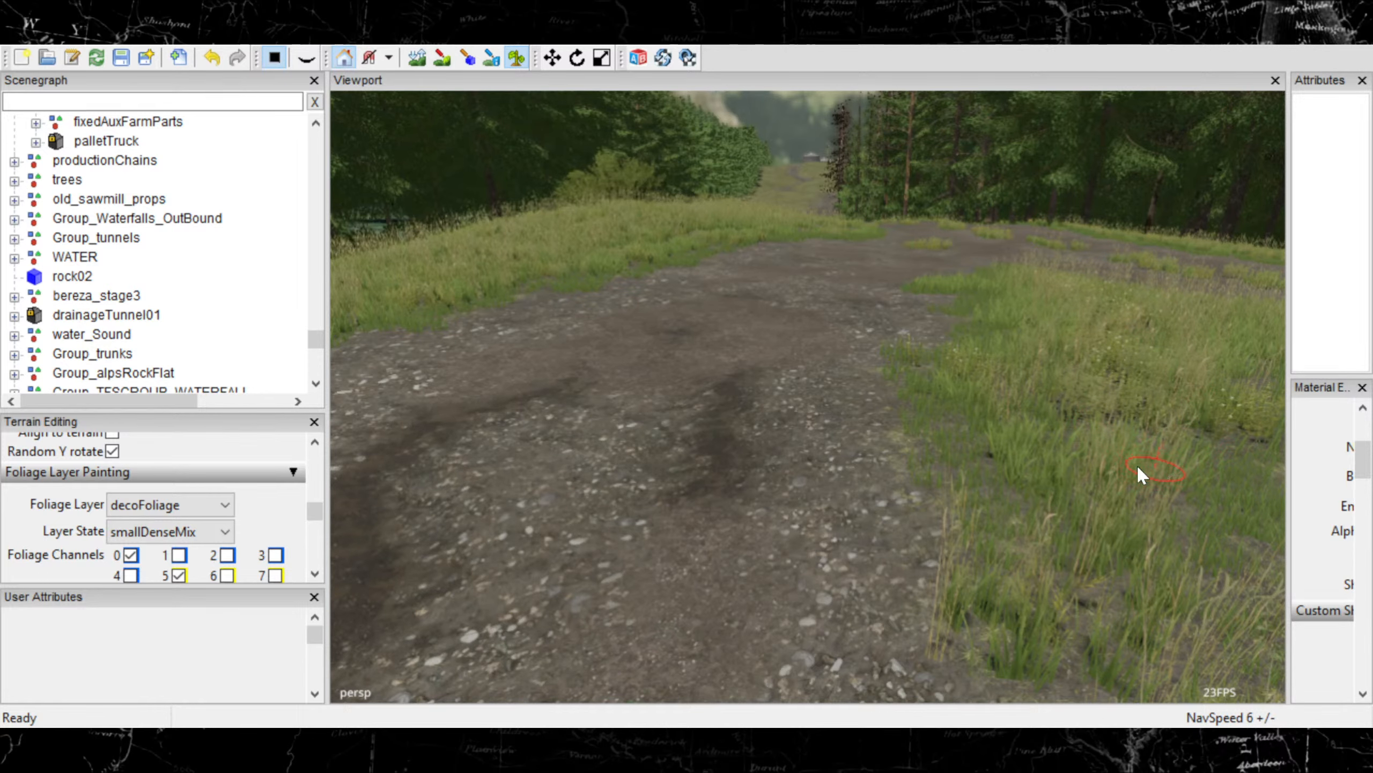
mouse_move(1139, 468)
alt+mouse_down()
mouse_move(1162, 485)
mouse_move(1195, 474)
alt+mouse_up()
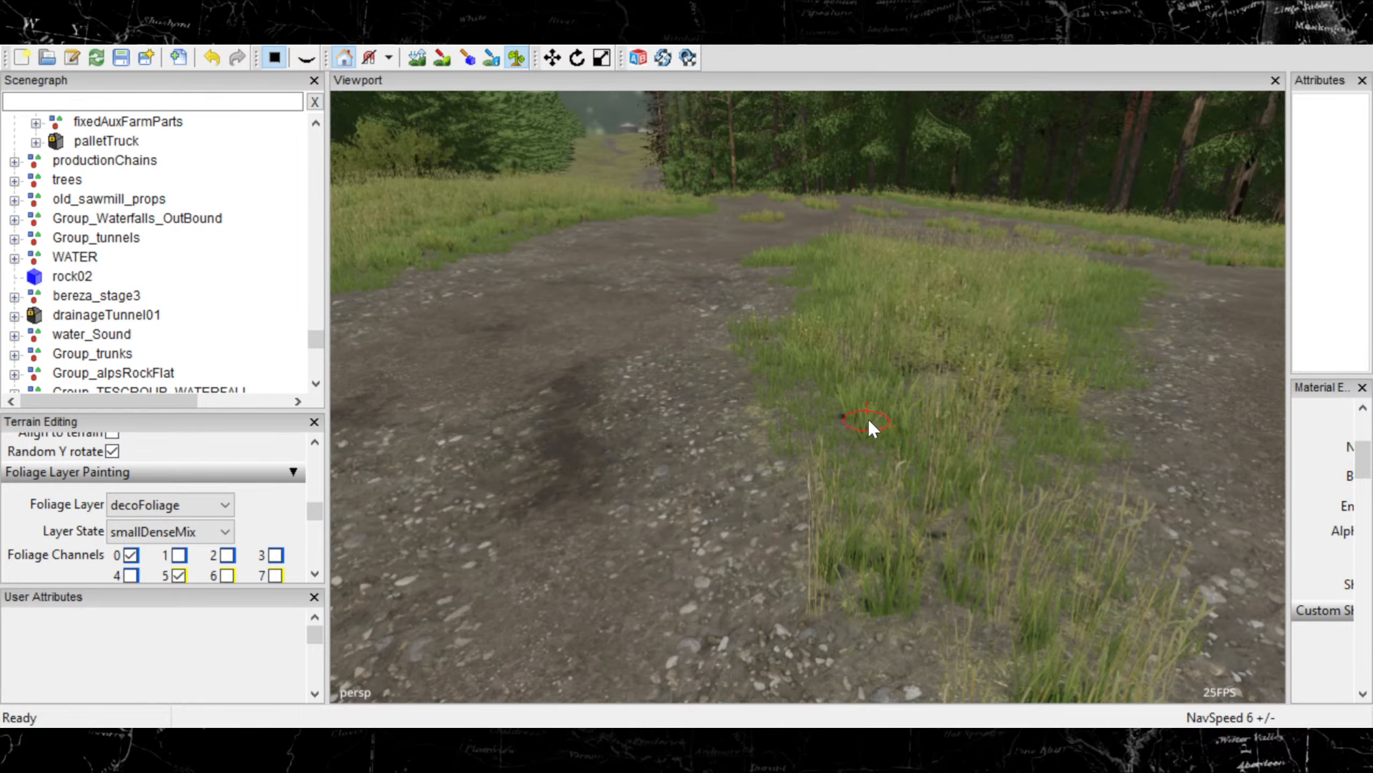
alt+middle_drag(914, 383, 827, 507)
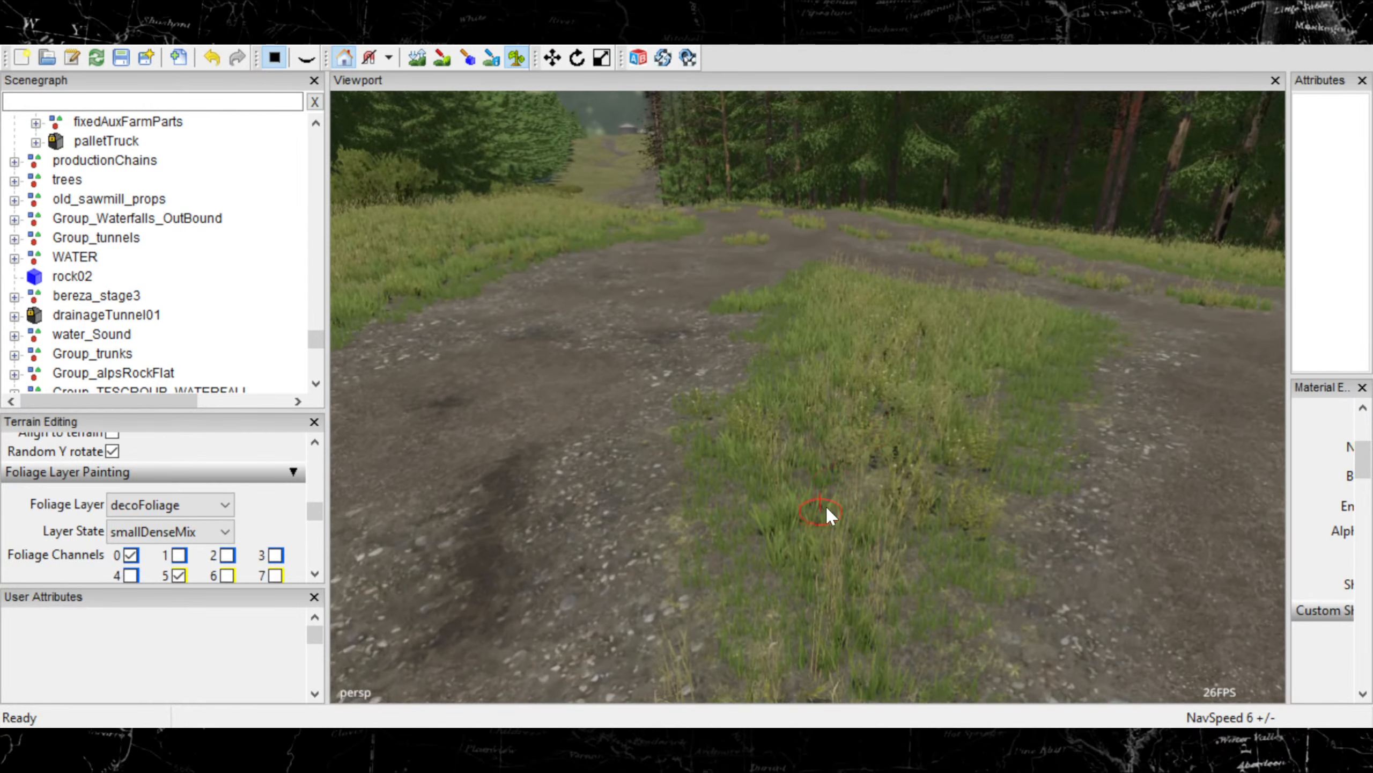
scroll(826, 505, up, 1)
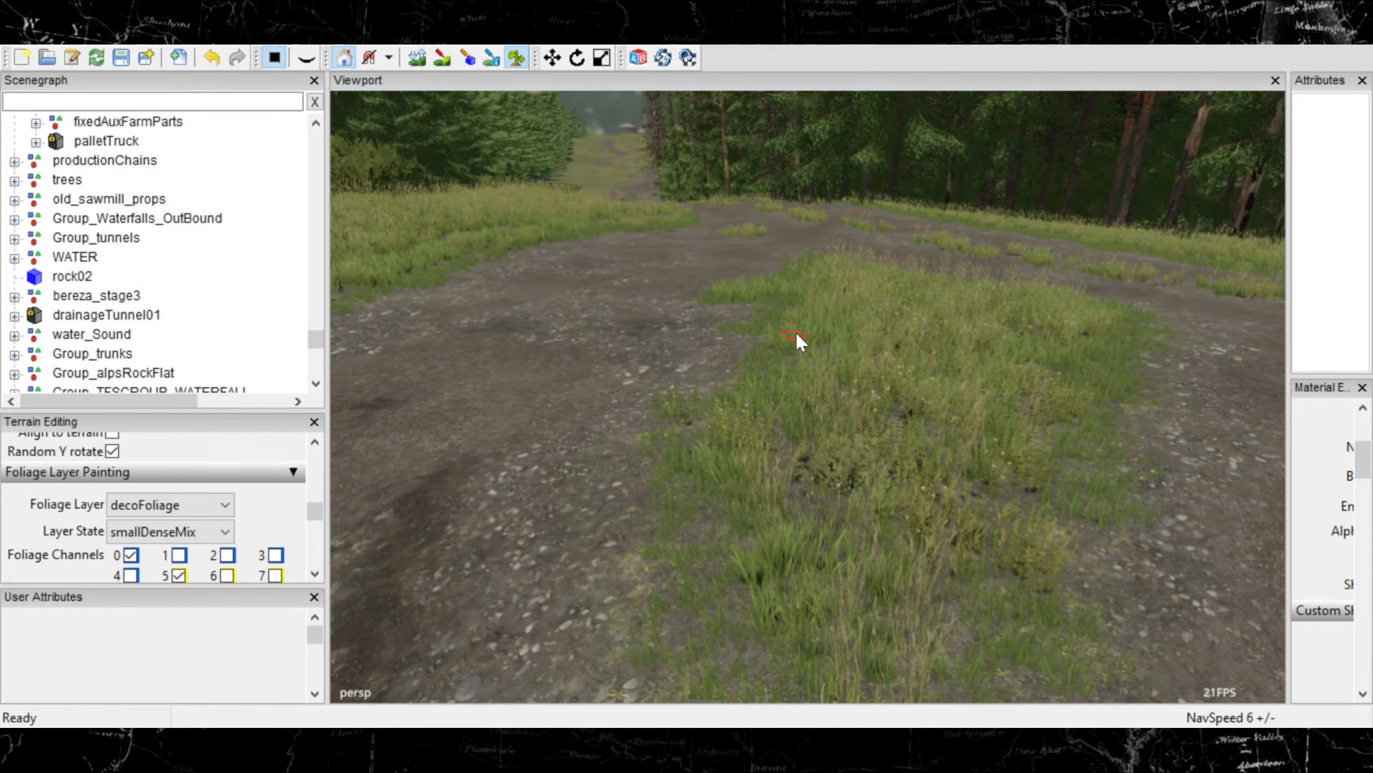
Blend smallDenseMix across the broad end of the road island and out to its edge along the forest-side track
mouse_move(912, 367)
alt+middle_down()
mouse_move(873, 485)
mouse_move(906, 446)
alt+middle_up()
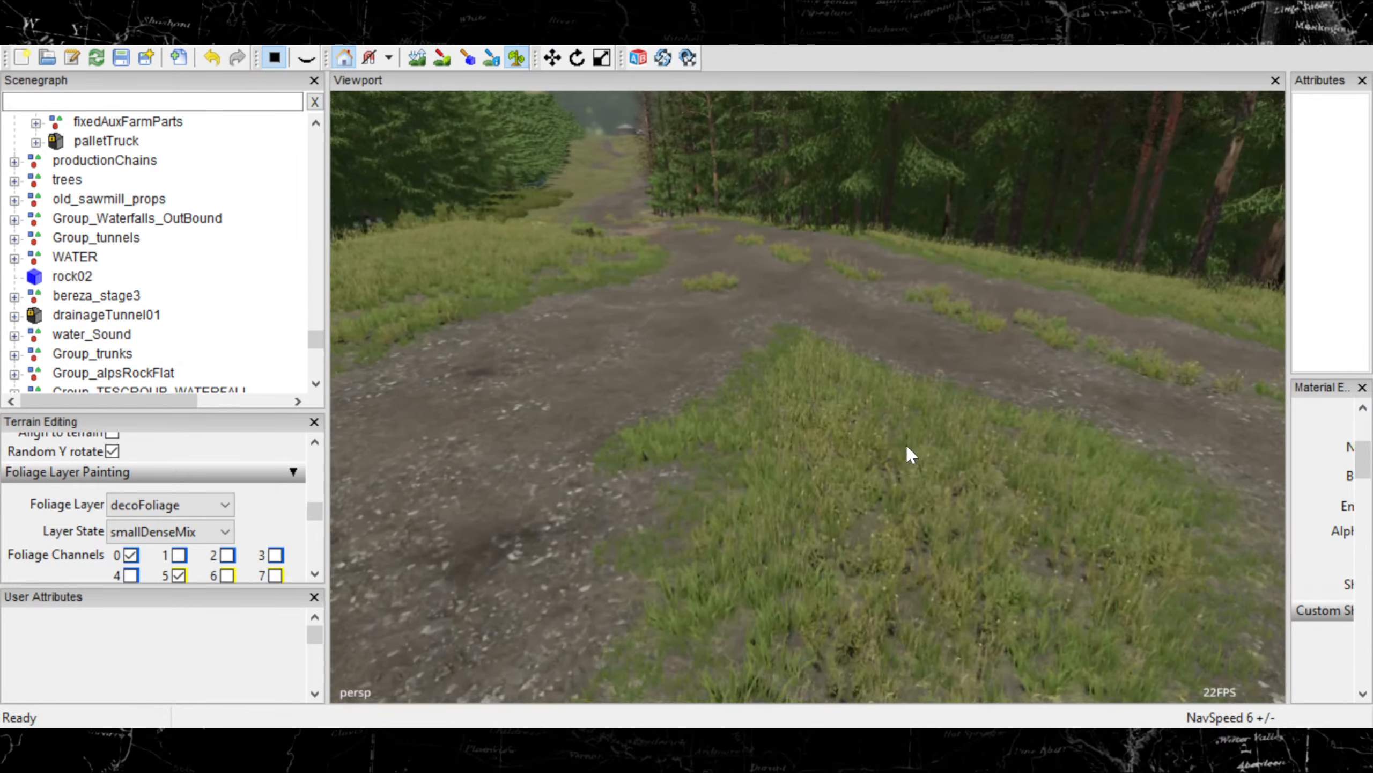
scroll(907, 446, up, 1)
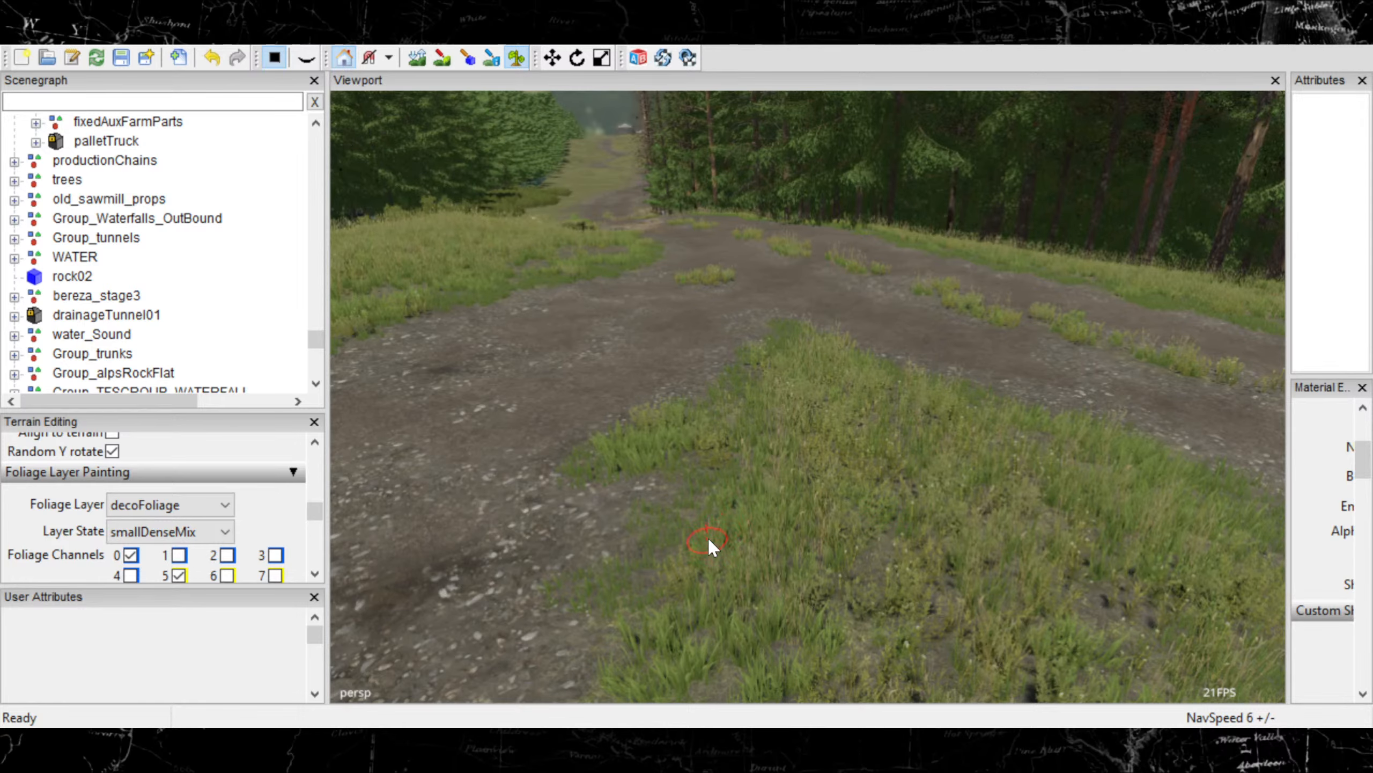
mouse_move(961, 548)
alt+right_down()
mouse_move(564, 622)
mouse_move(704, 578)
mouse_move(863, 576)
alt+right_up()
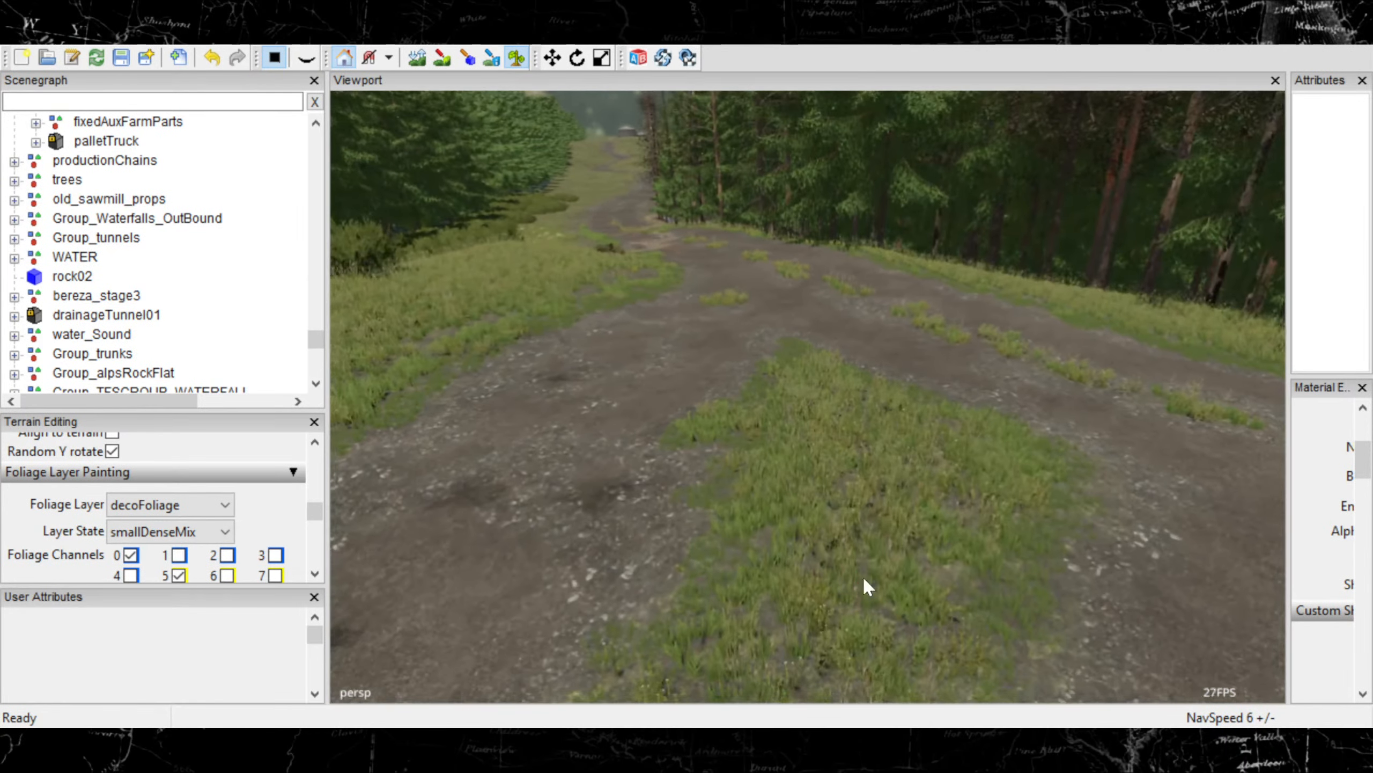
click(1028, 592)
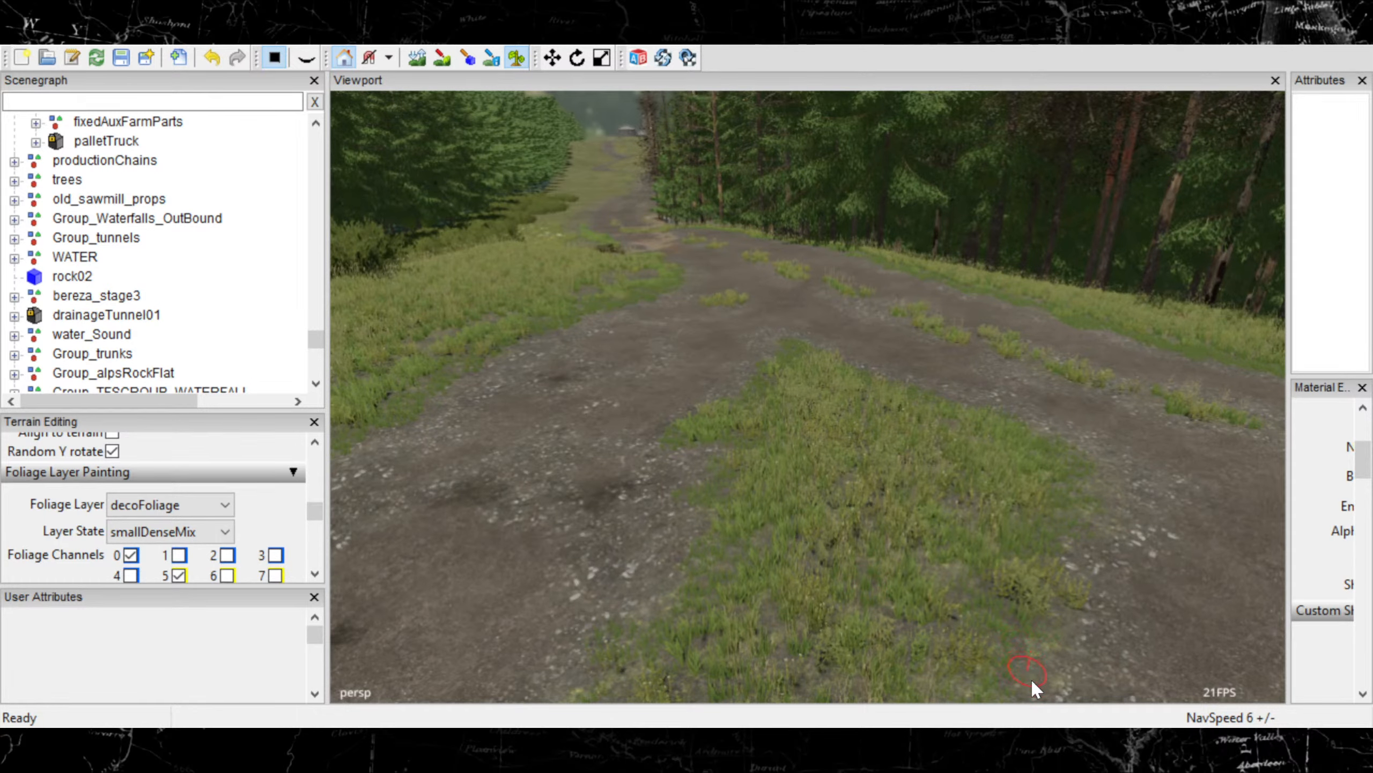
click(1030, 676)
mouse_move(1039, 496)
alt+middle_down()
mouse_move(889, 576)
mouse_move(871, 518)
mouse_move(753, 407)
alt+middle_up()
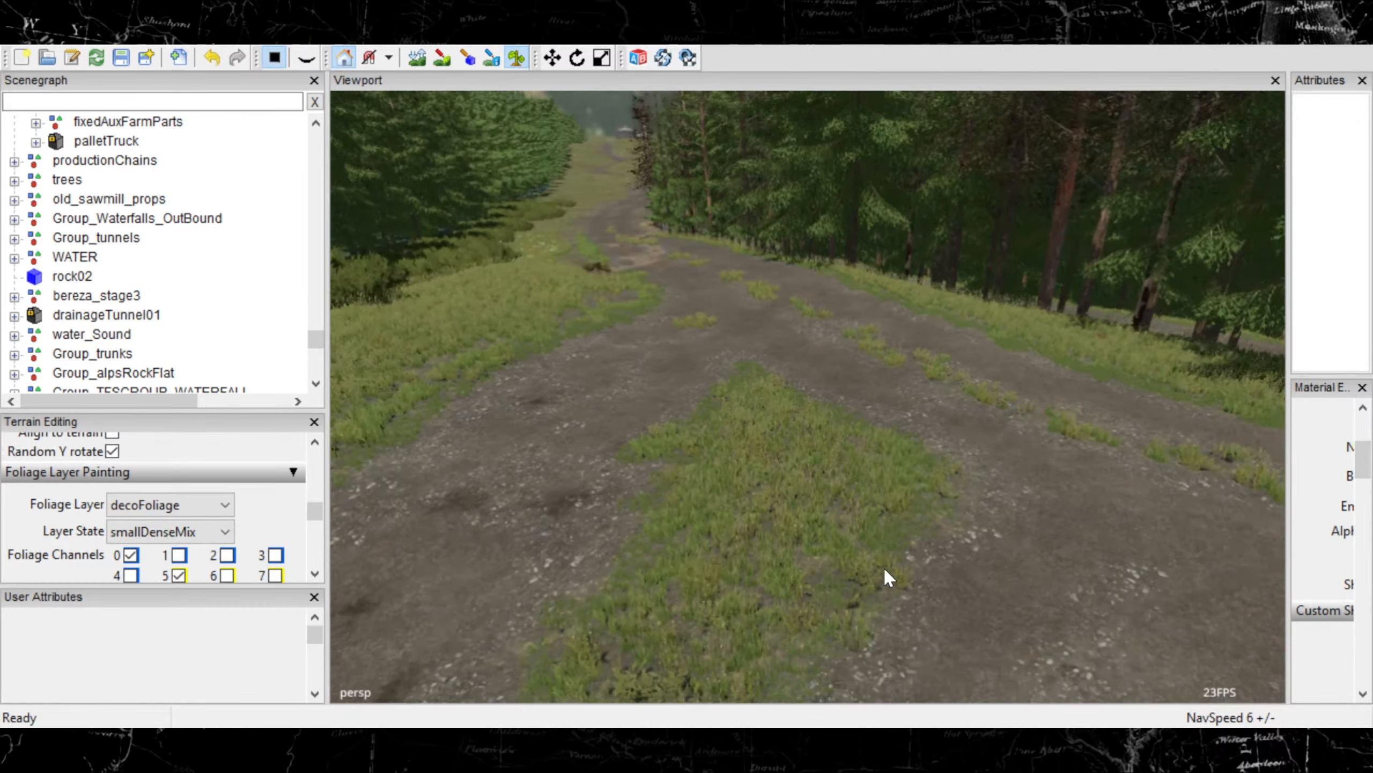
Dab smallDenseMix onto the thin line of grass tufts that borders the gravel track near the road island
alt+drag(842, 432, 688, 382)
alt+right_drag(688, 382, 833, 423)
mouse_move(833, 423)
alt+mouse_down()
mouse_move(639, 494)
mouse_move(565, 505)
mouse_move(562, 478)
alt+mouse_up()
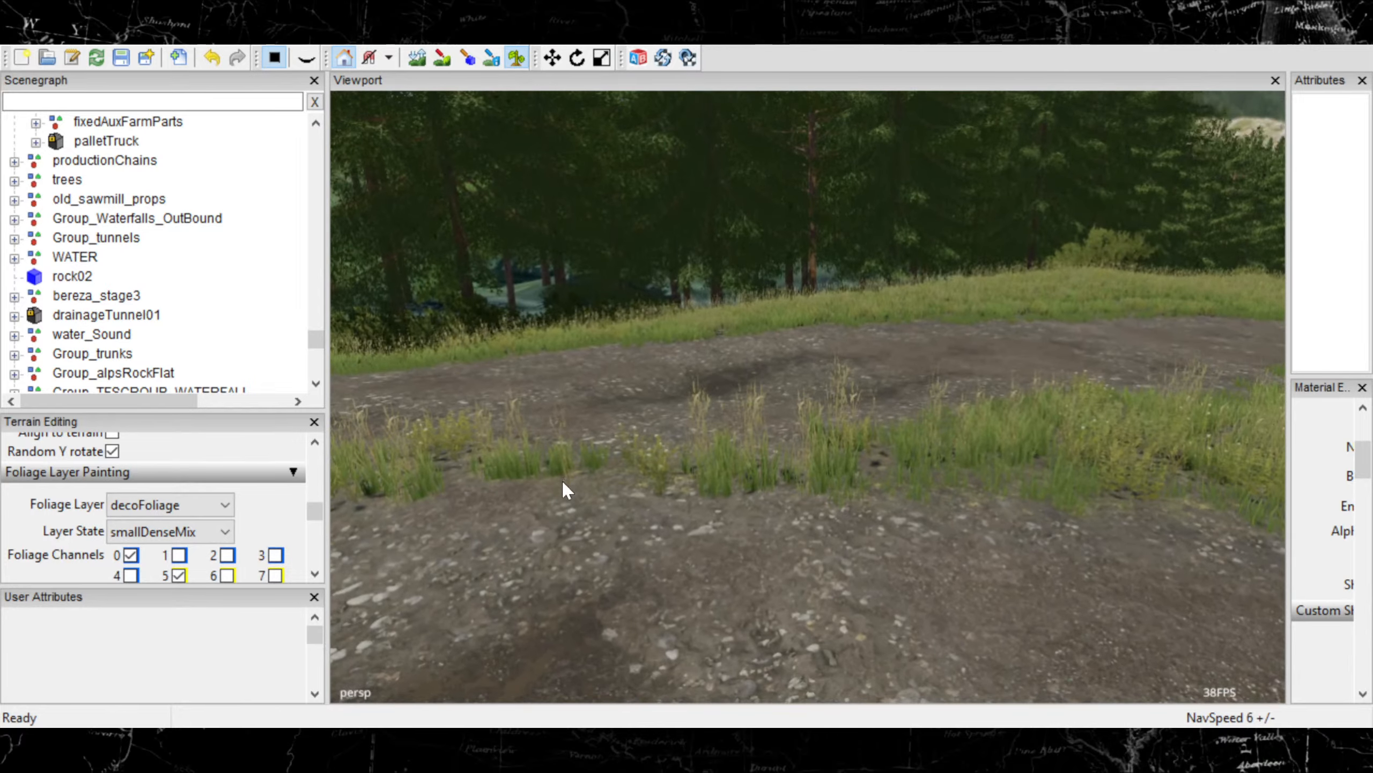
click(717, 493)
Mix smallDenseMix plants into the patchy grass verge and along its ragged edge beside the gravel road
alt+drag(719, 492, 700, 457)
alt+right_drag(699, 457, 506, 546)
alt+middle_drag(1013, 548, 897, 536)
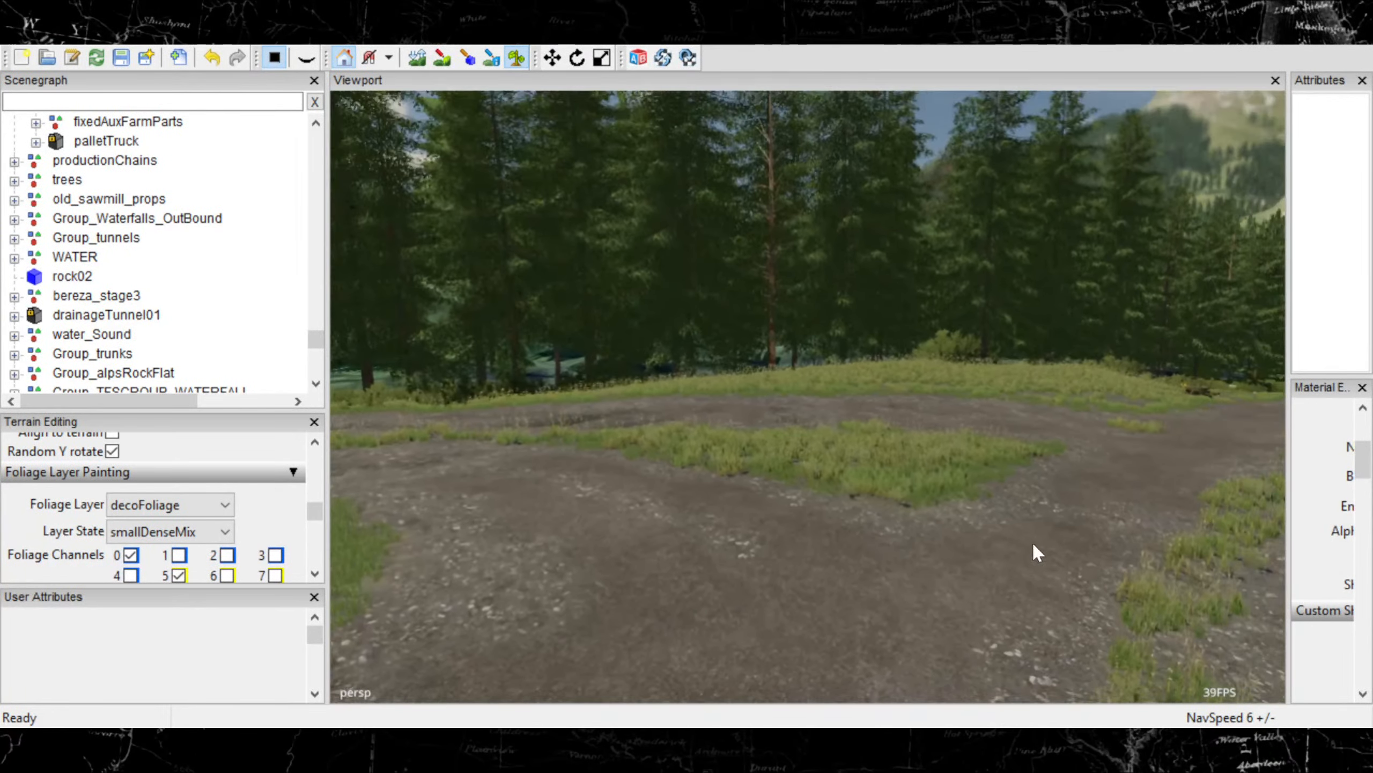
mouse_move(1032, 541)
alt+mouse_down()
mouse_move(1165, 530)
mouse_move(819, 524)
mouse_move(858, 541)
mouse_move(968, 544)
mouse_move(1119, 510)
mouse_move(1073, 490)
mouse_move(932, 490)
mouse_move(894, 527)
mouse_move(934, 577)
mouse_move(874, 591)
mouse_move(1292, 538)
mouse_move(989, 540)
mouse_move(1125, 564)
alt+mouse_up()
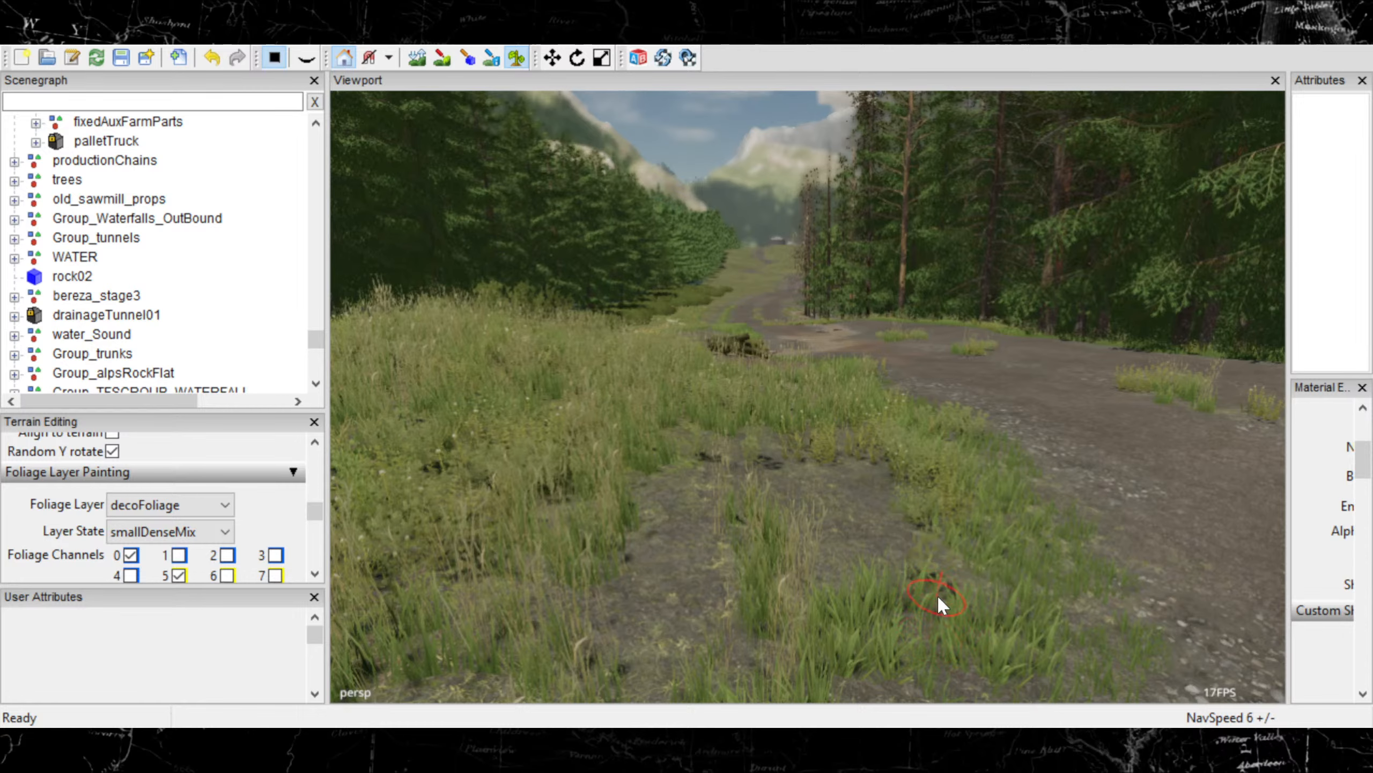
mouse_move(994, 578)
alt+middle_down()
mouse_move(810, 513)
mouse_move(648, 481)
alt+middle_up()
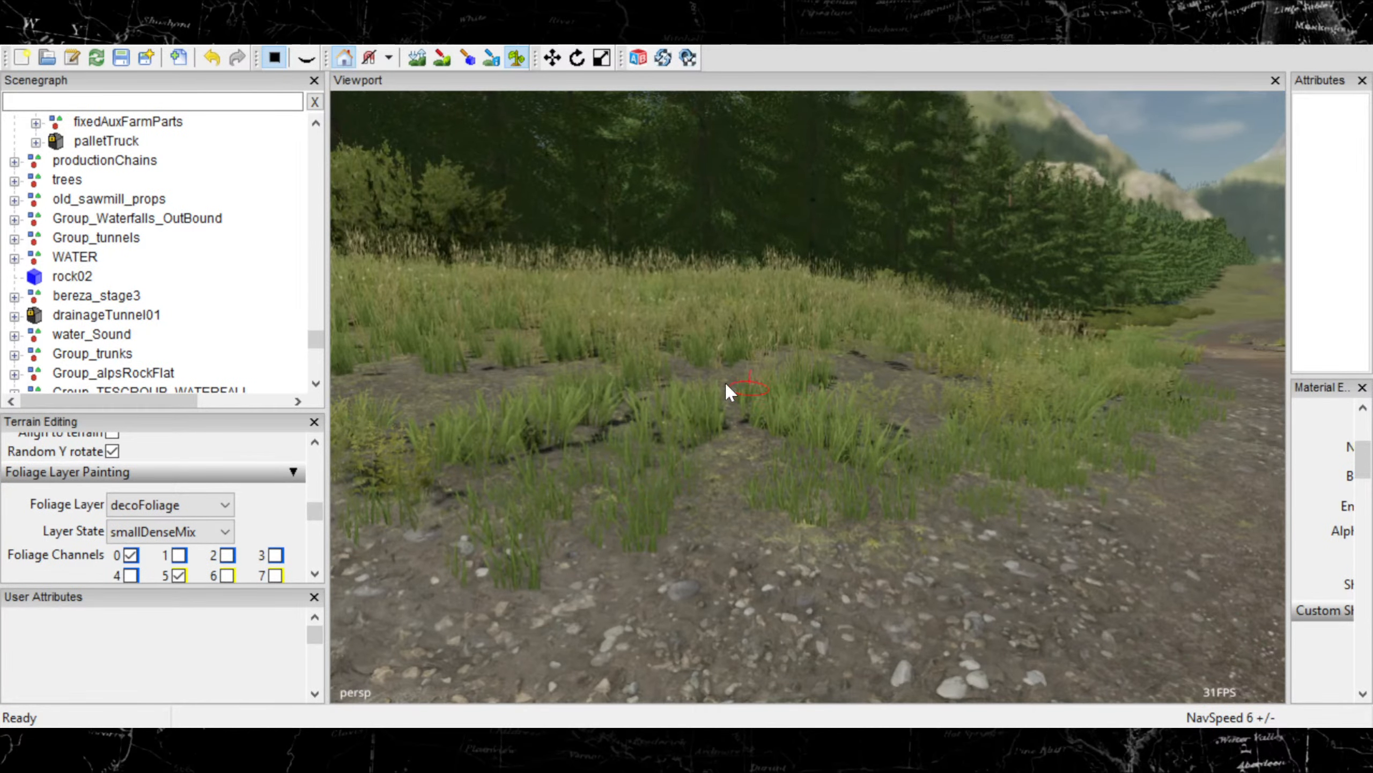
mouse_move(618, 413)
alt+middle_down()
mouse_move(762, 442)
mouse_move(719, 425)
alt+middle_up()
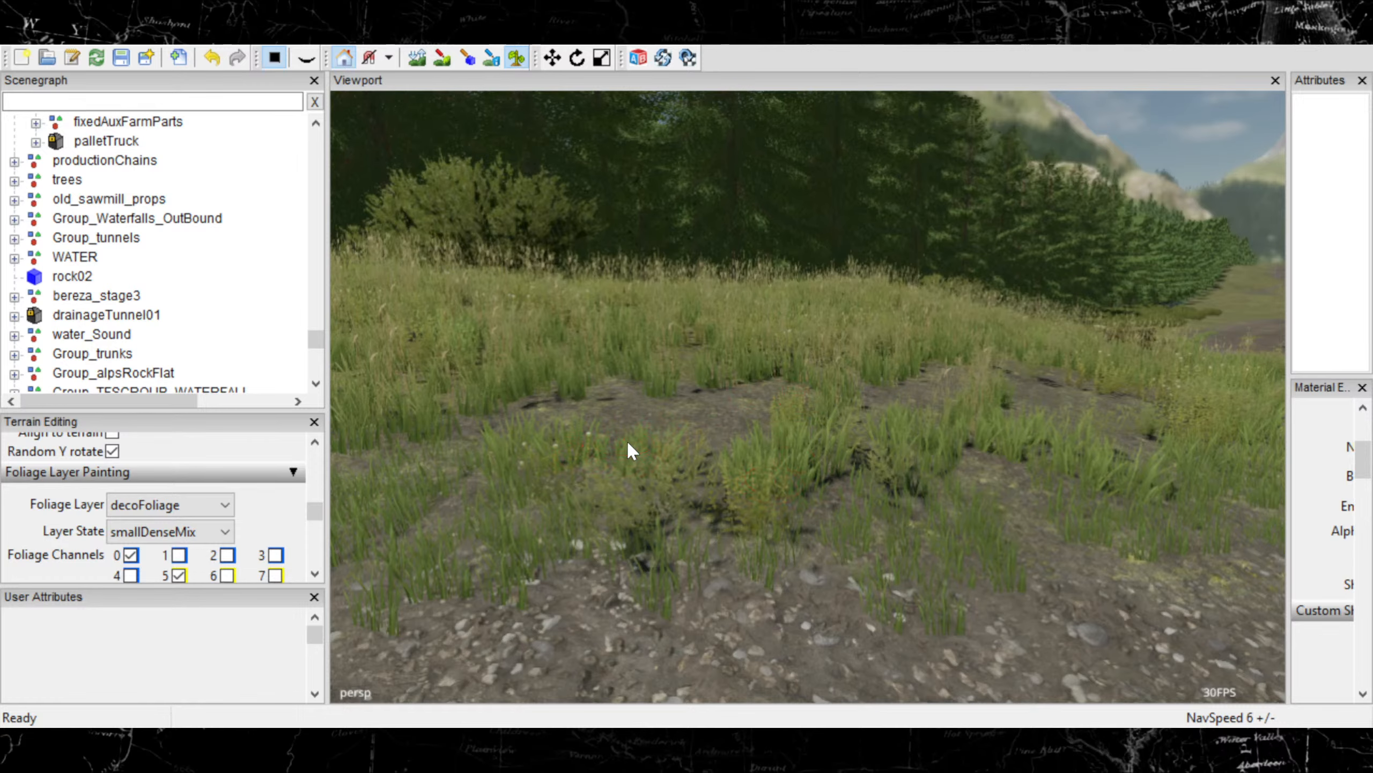
alt+middle_drag(627, 440, 965, 475)
mouse_move(965, 474)
alt+right_down()
mouse_move(865, 477)
mouse_move(811, 461)
alt+right_up()
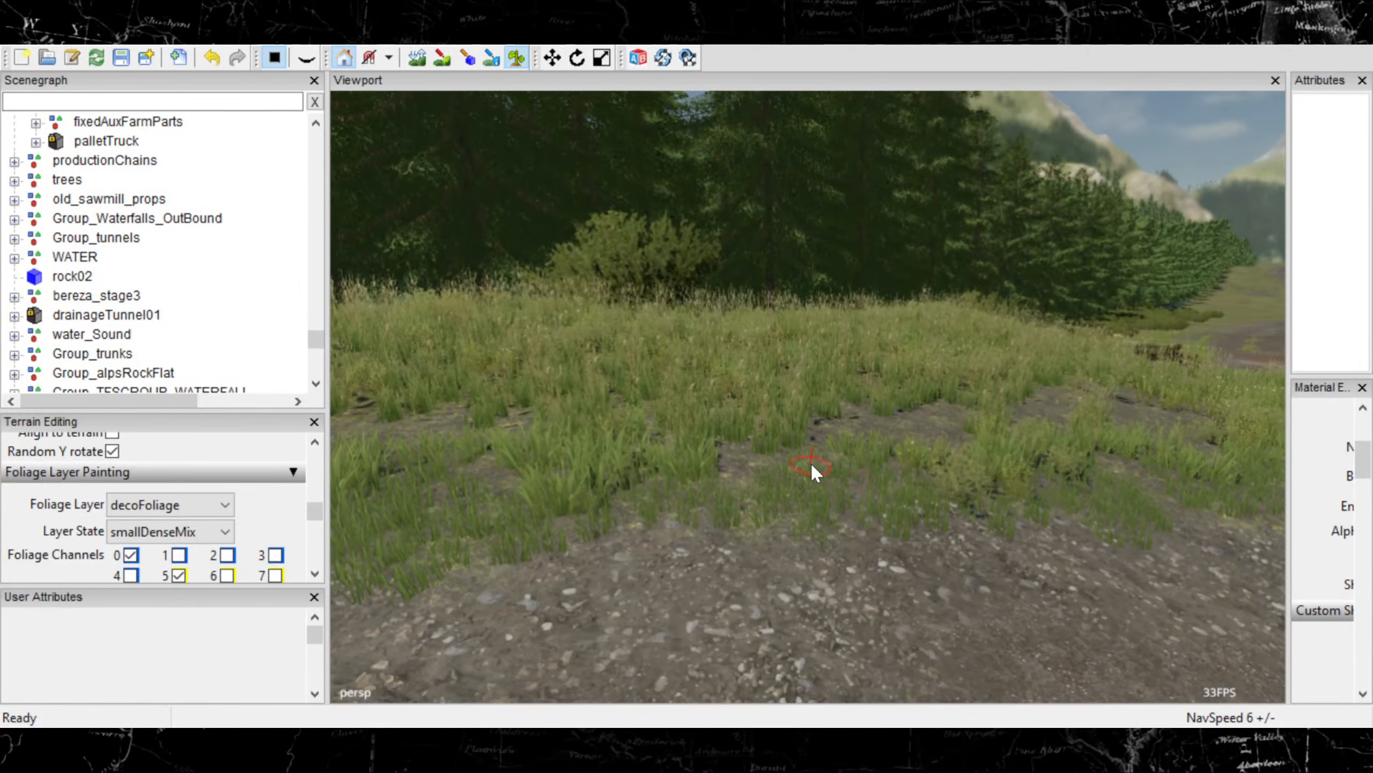
Paint smallDenseMix over the near end of the large road island, around its bare soil patches
alt+right_drag(1176, 399, 847, 434)
alt+drag(846, 432, 983, 469)
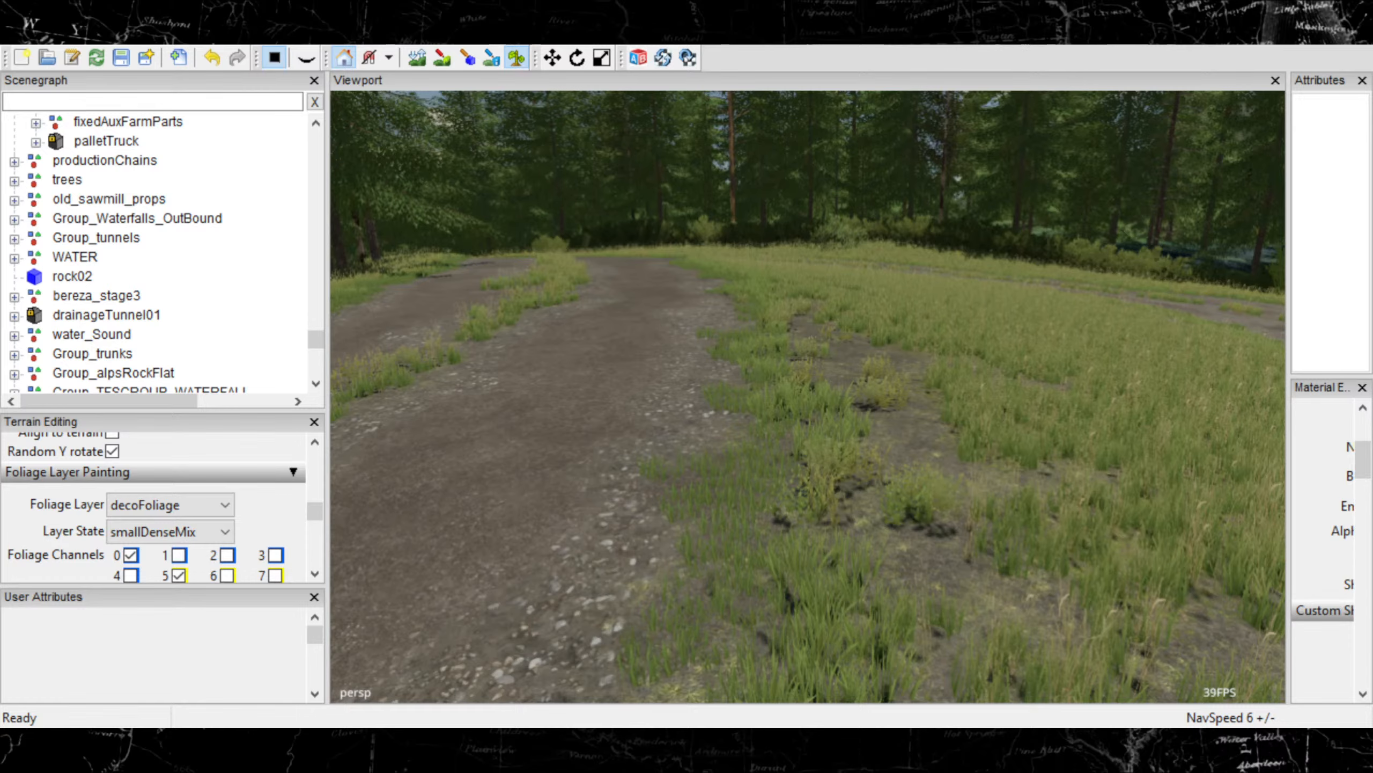
key(w)
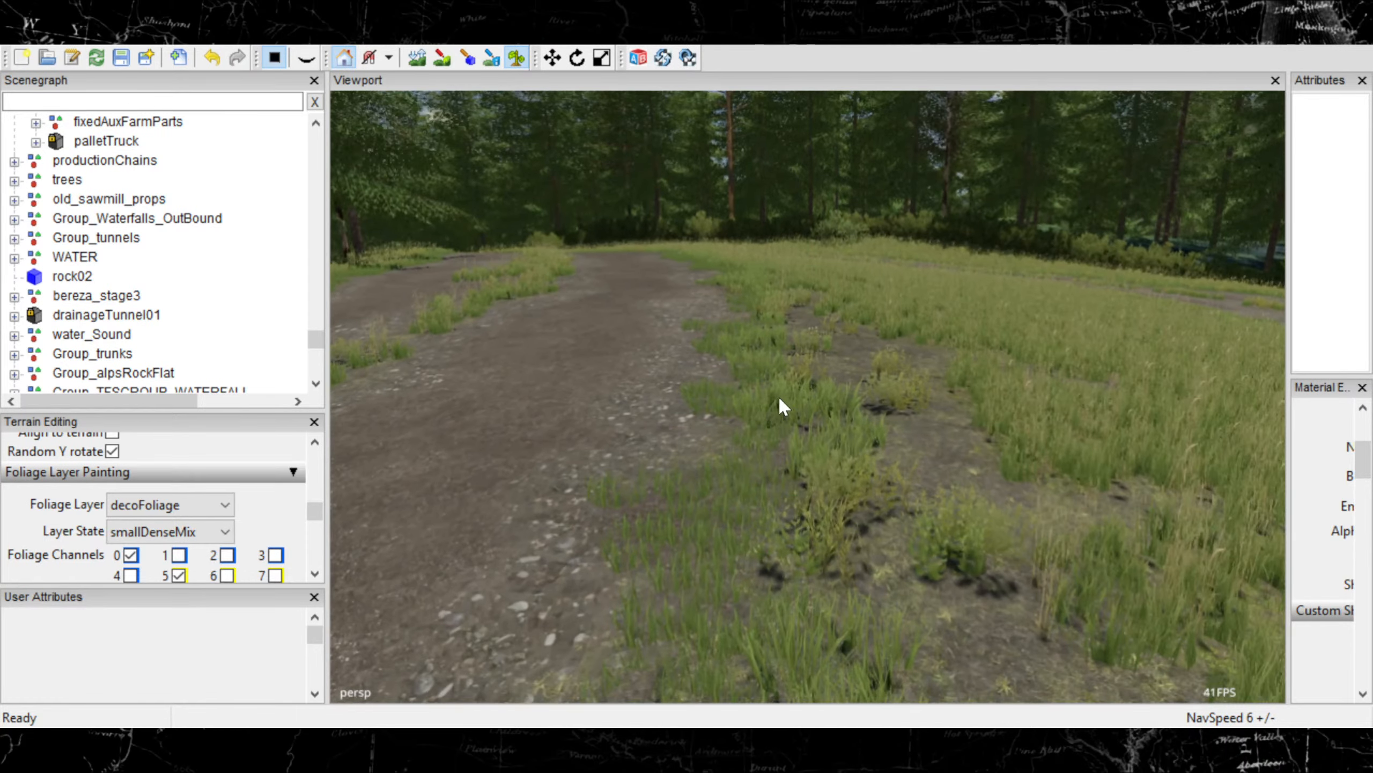
alt+right_drag(779, 398, 546, 457)
mouse_move(930, 459)
alt+middle_down()
mouse_move(852, 444)
mouse_move(748, 464)
alt+middle_up()
alt+right_drag(749, 464, 821, 436)
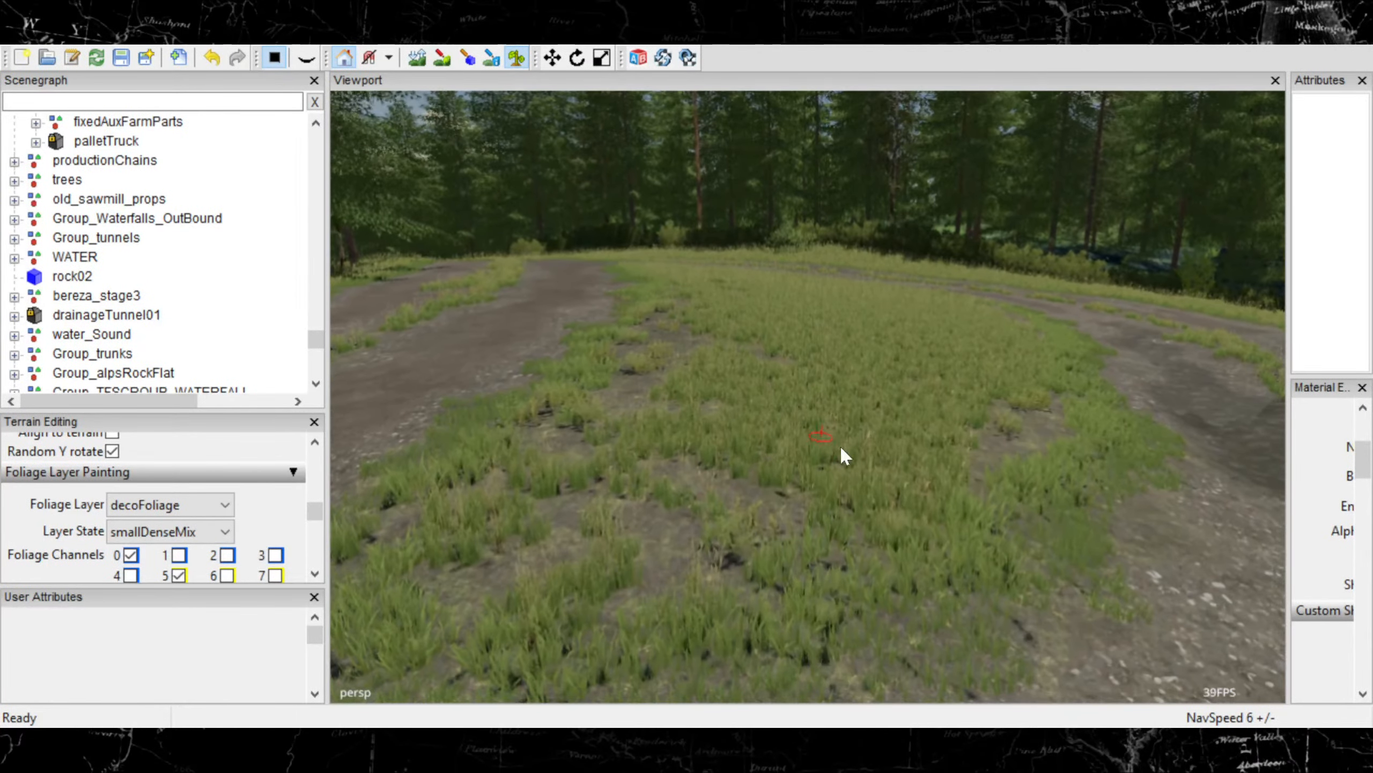
alt+middle_drag(928, 457, 872, 441)
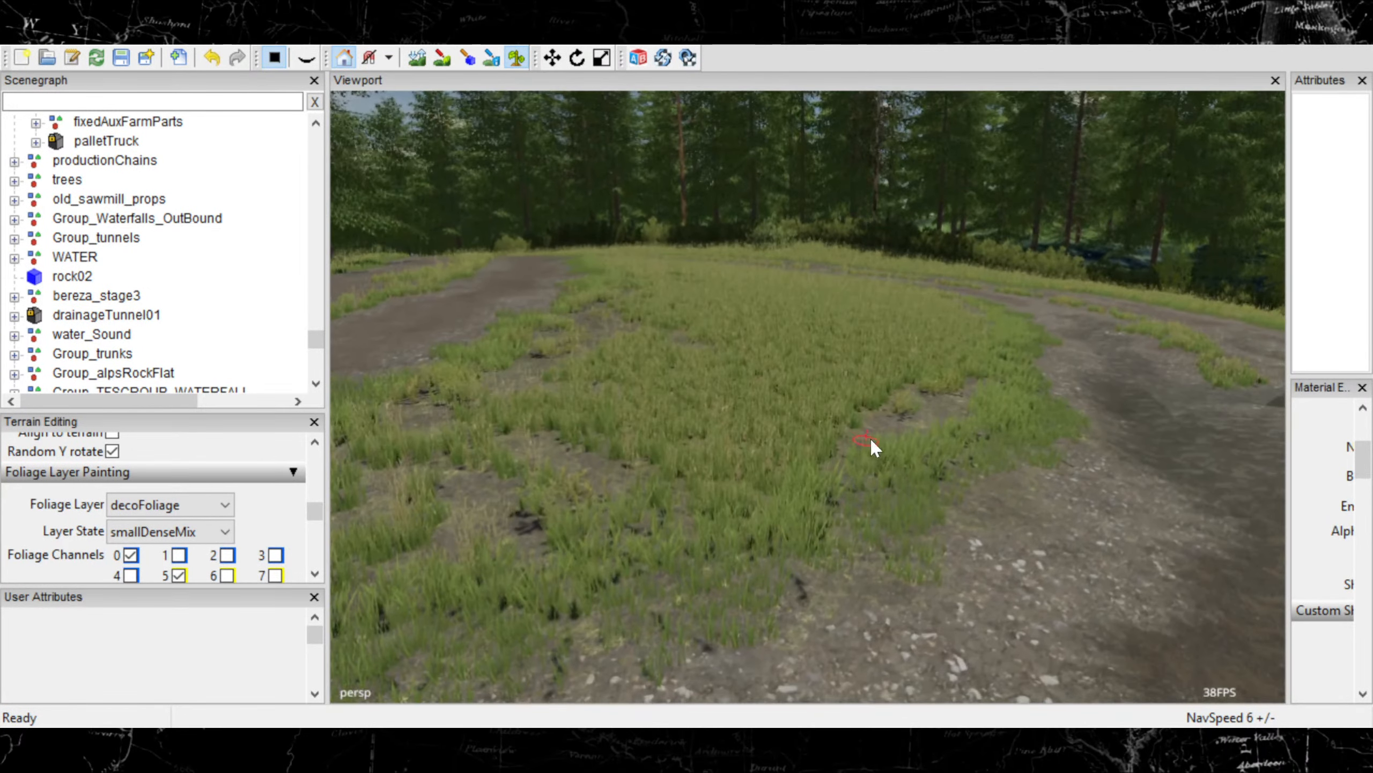
mouse_move(871, 440)
alt+right_down()
mouse_move(888, 466)
mouse_move(920, 436)
alt+right_up()
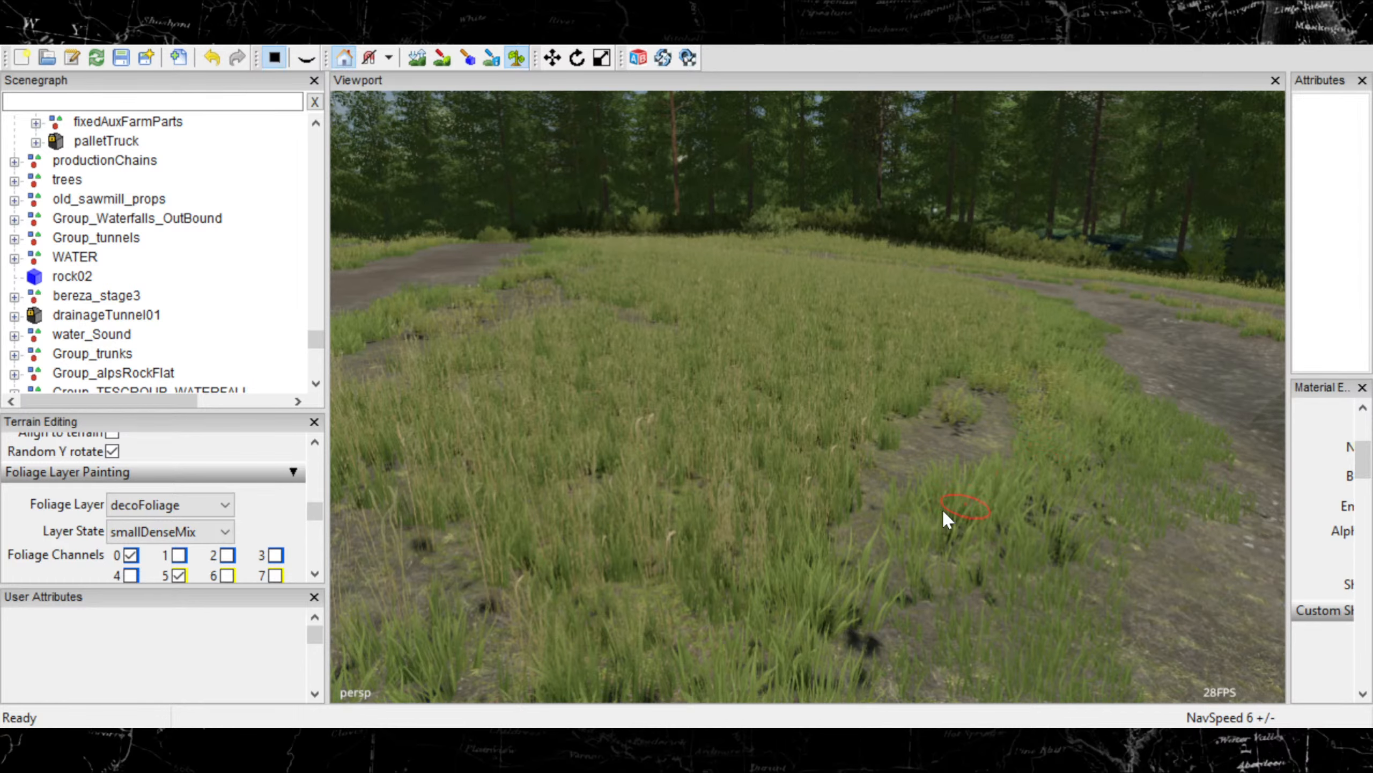
mouse_move(943, 511)
mouse_down()
mouse_move(861, 550)
mouse_move(794, 552)
mouse_move(775, 505)
mouse_up()
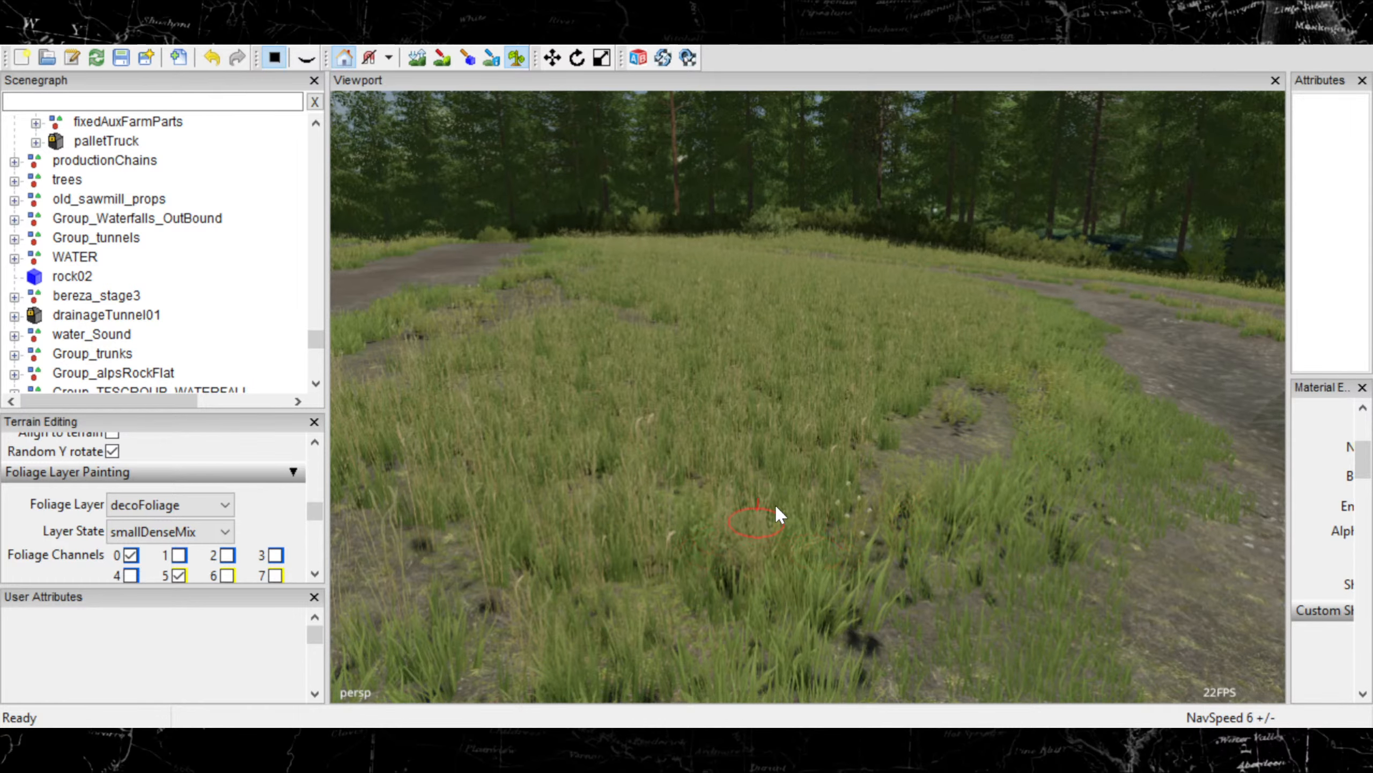
Add more smallDenseMix between the bare patches and the gravel-side edge of the large road island
scroll(815, 449, up, 3)
scroll(813, 449, down, 4)
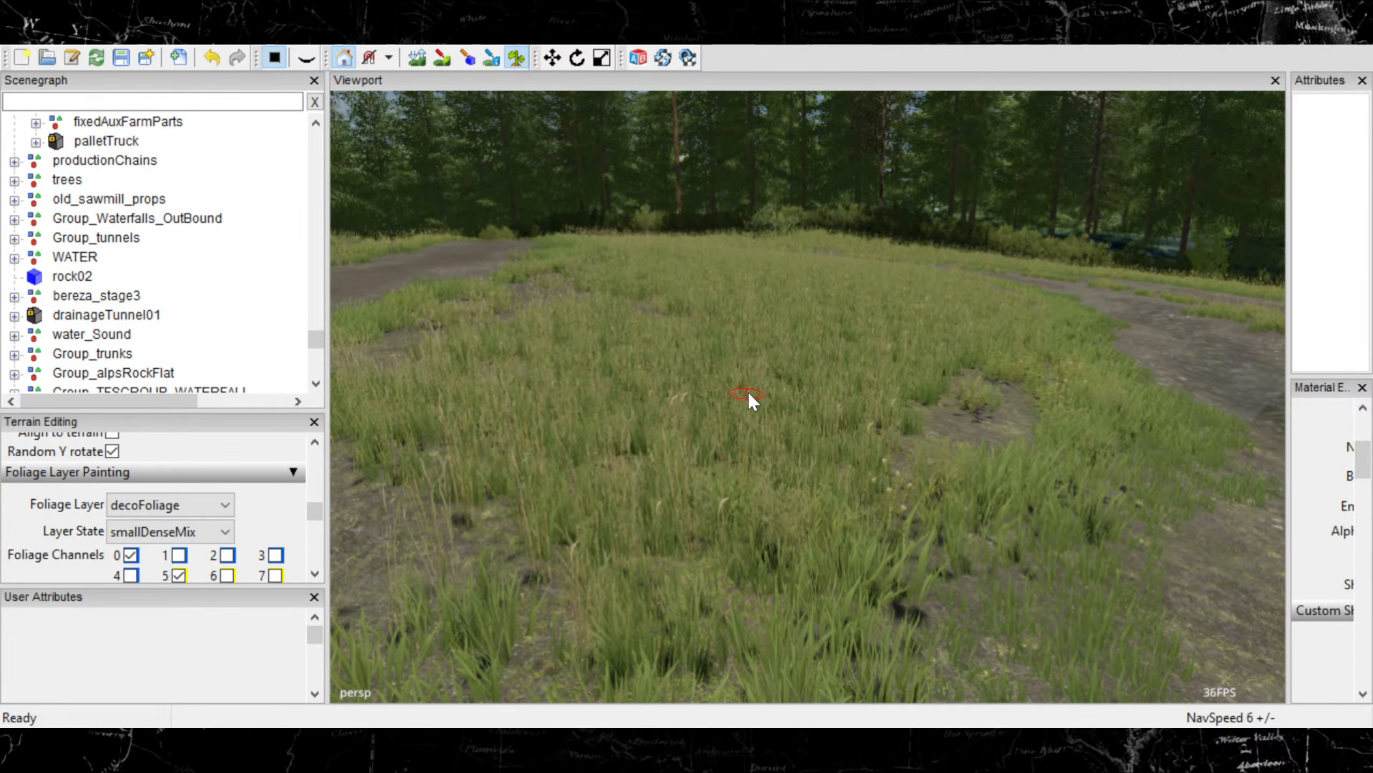
scroll(785, 377, up, 4)
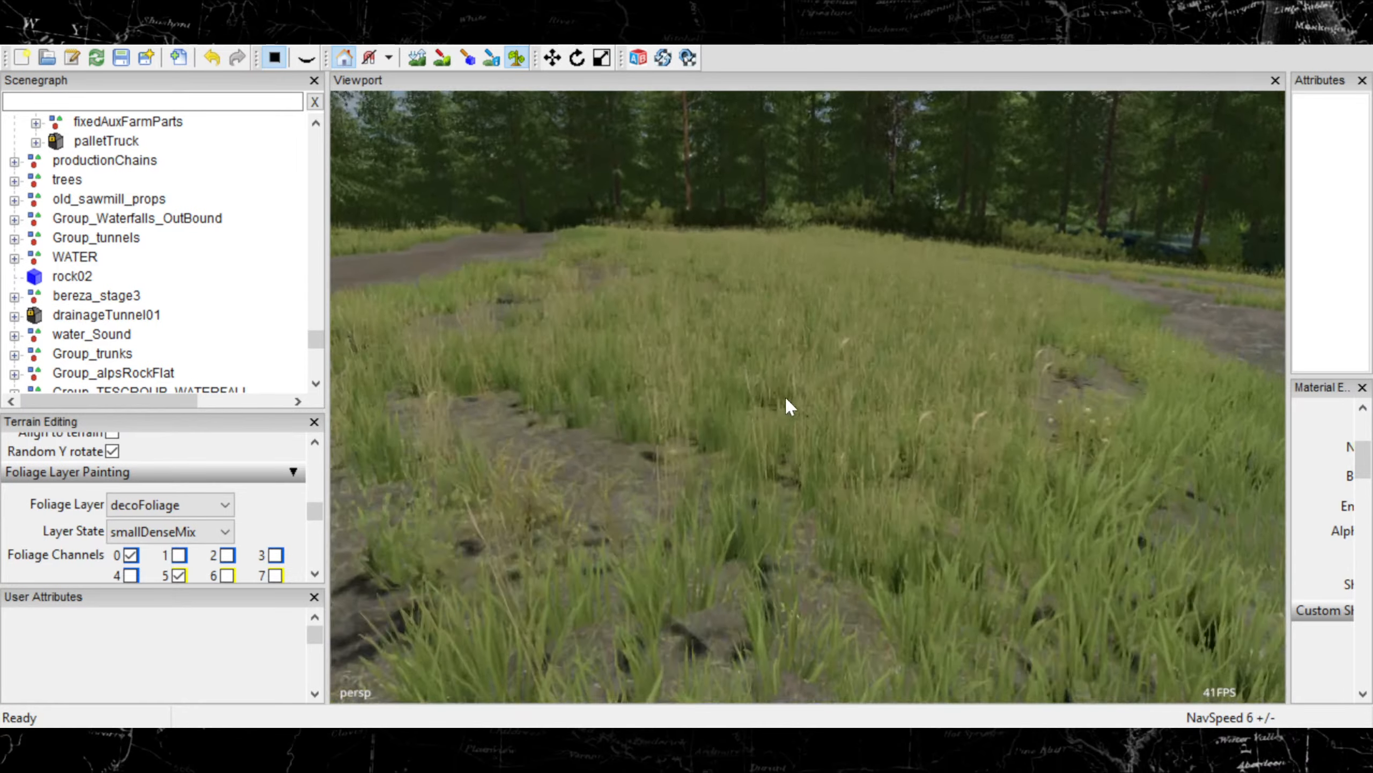
scroll(788, 403, down, 4)
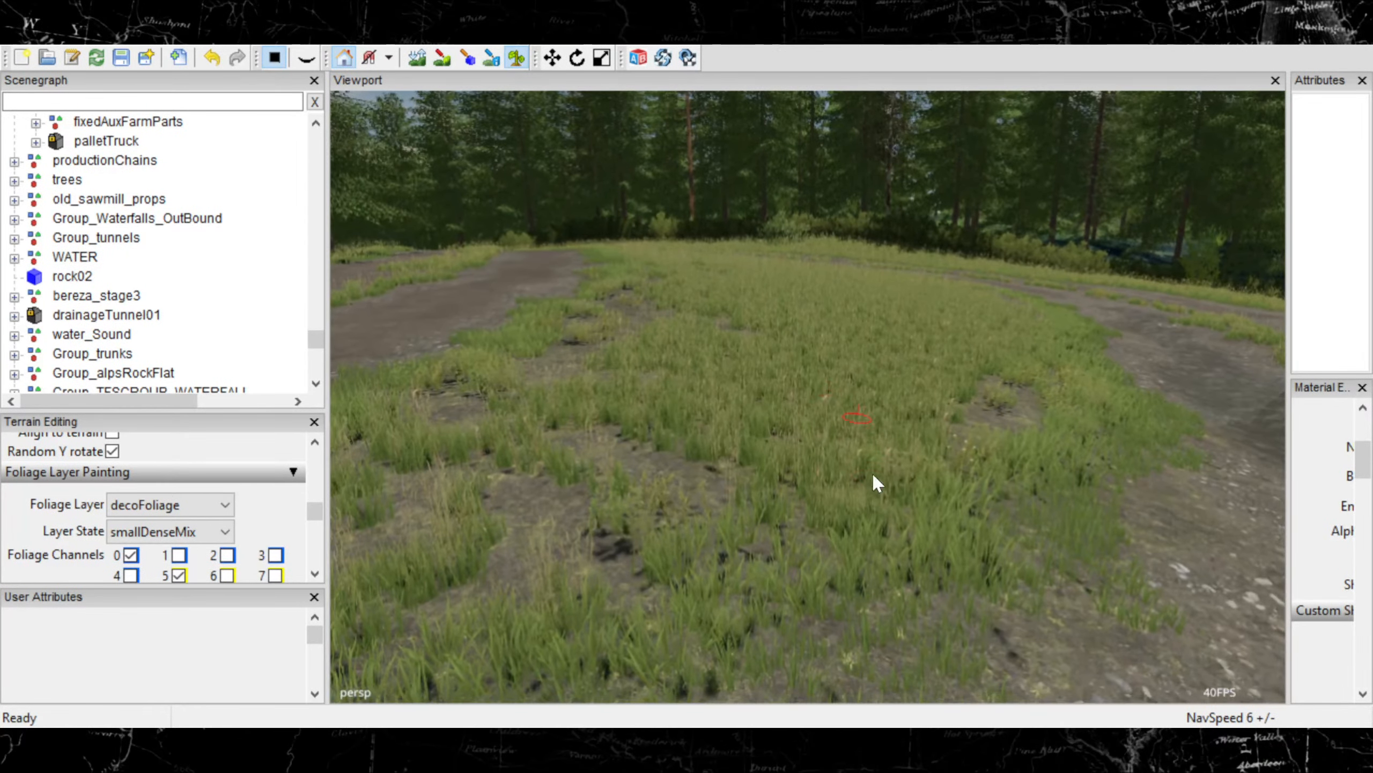
click(902, 531)
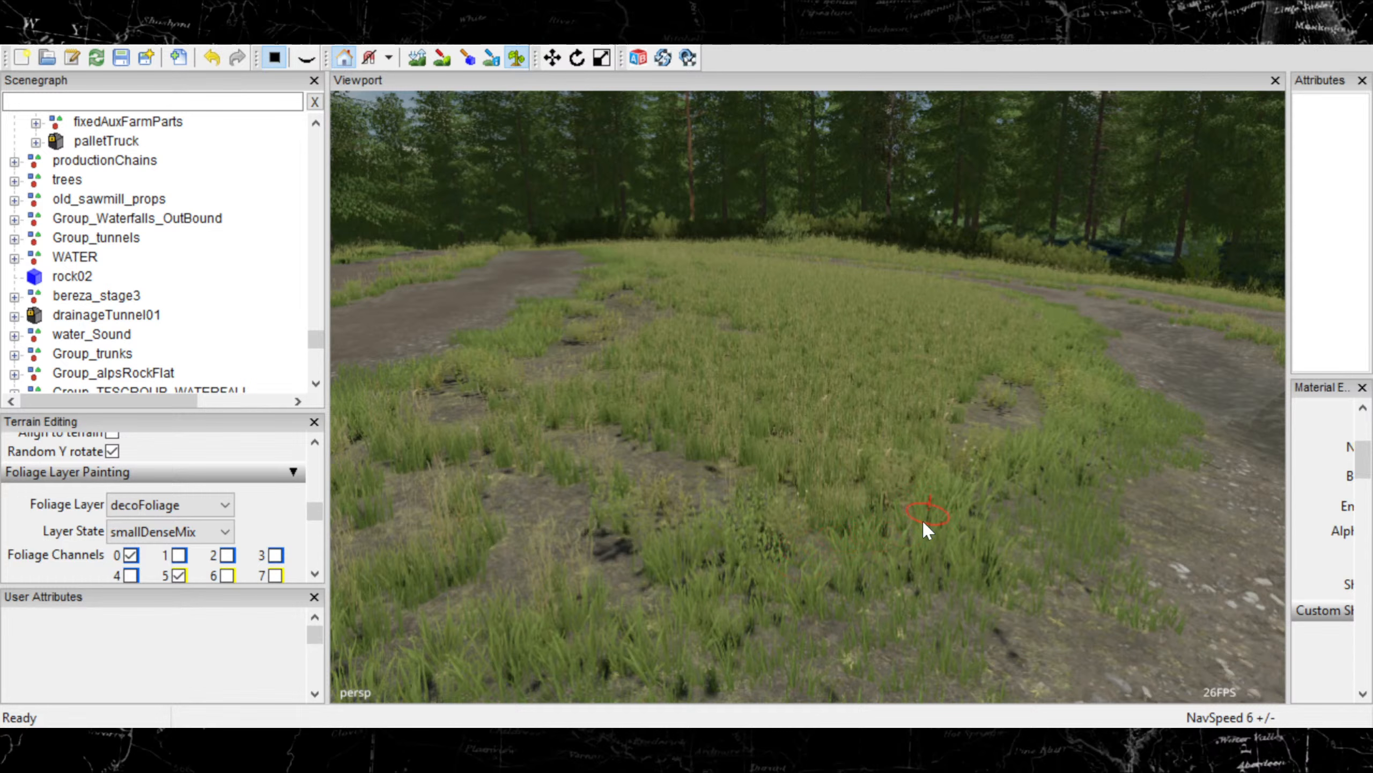
click(1054, 536)
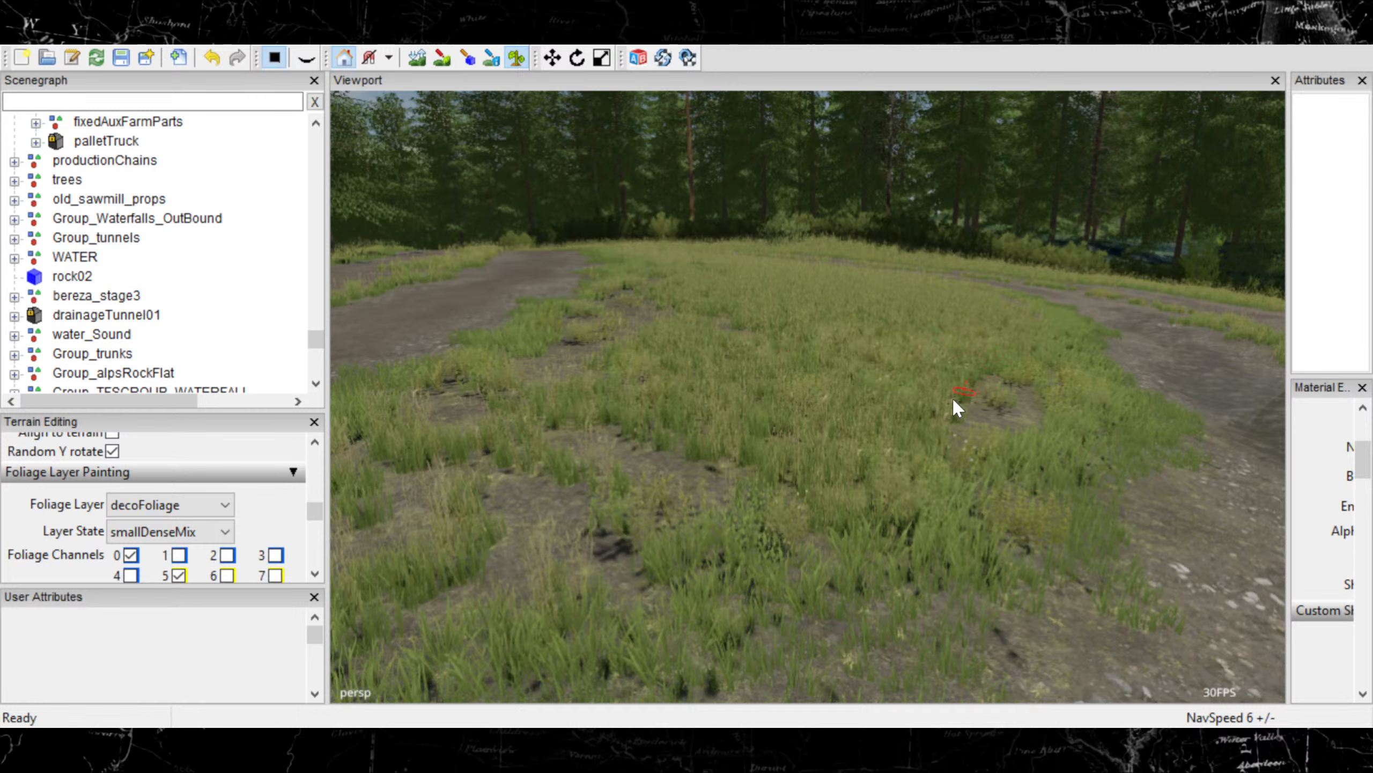
Blend smallDenseMix through the middle of the large road island and along its edge beside the wet track
scroll(714, 405, up, 2)
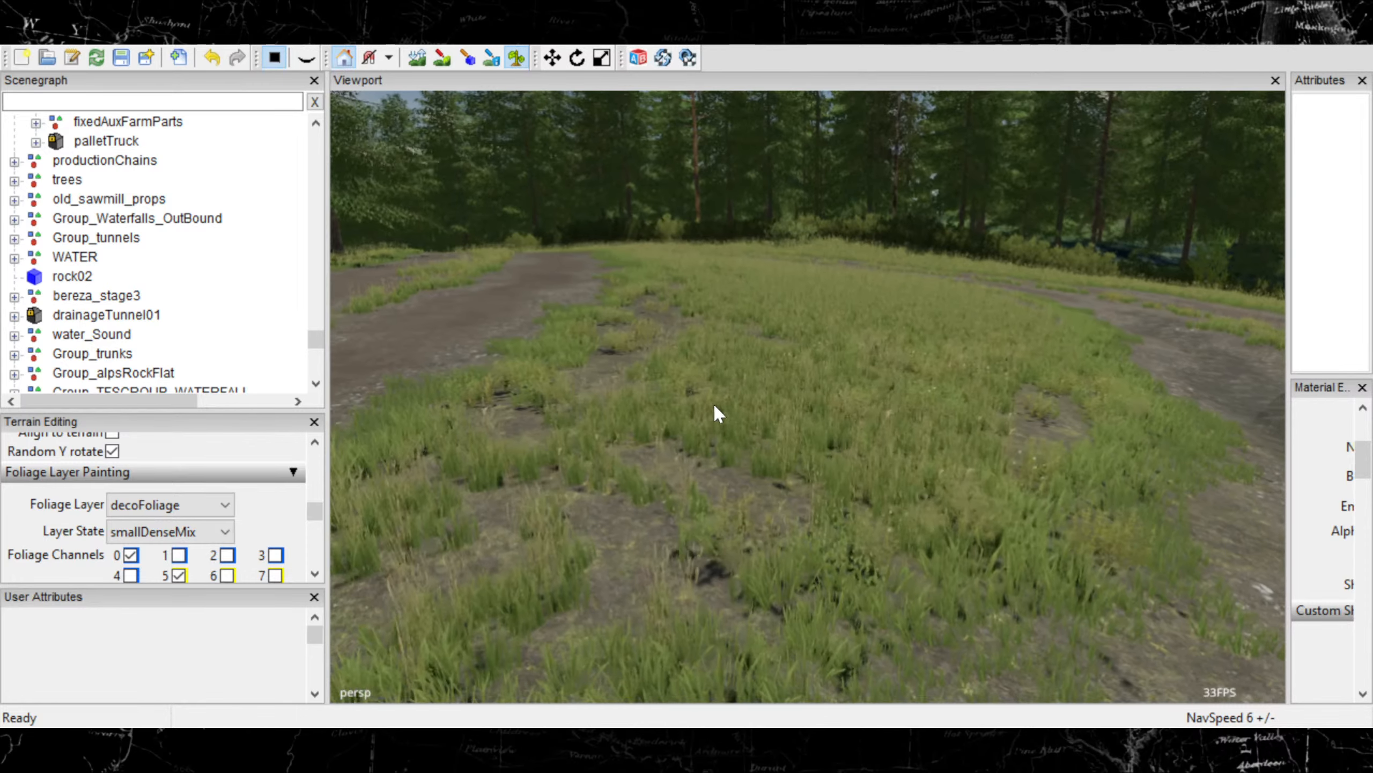
scroll(697, 449, down, 3)
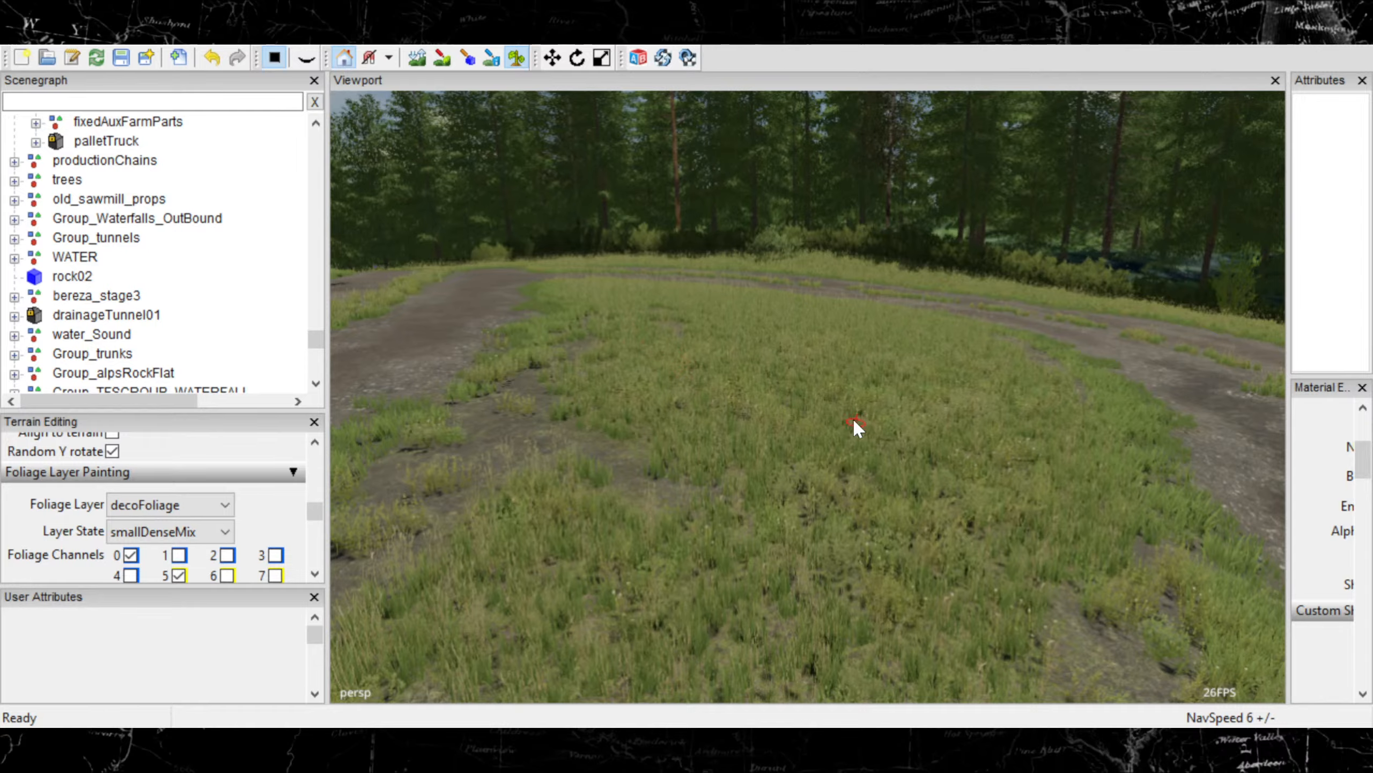
scroll(852, 416, up, 6)
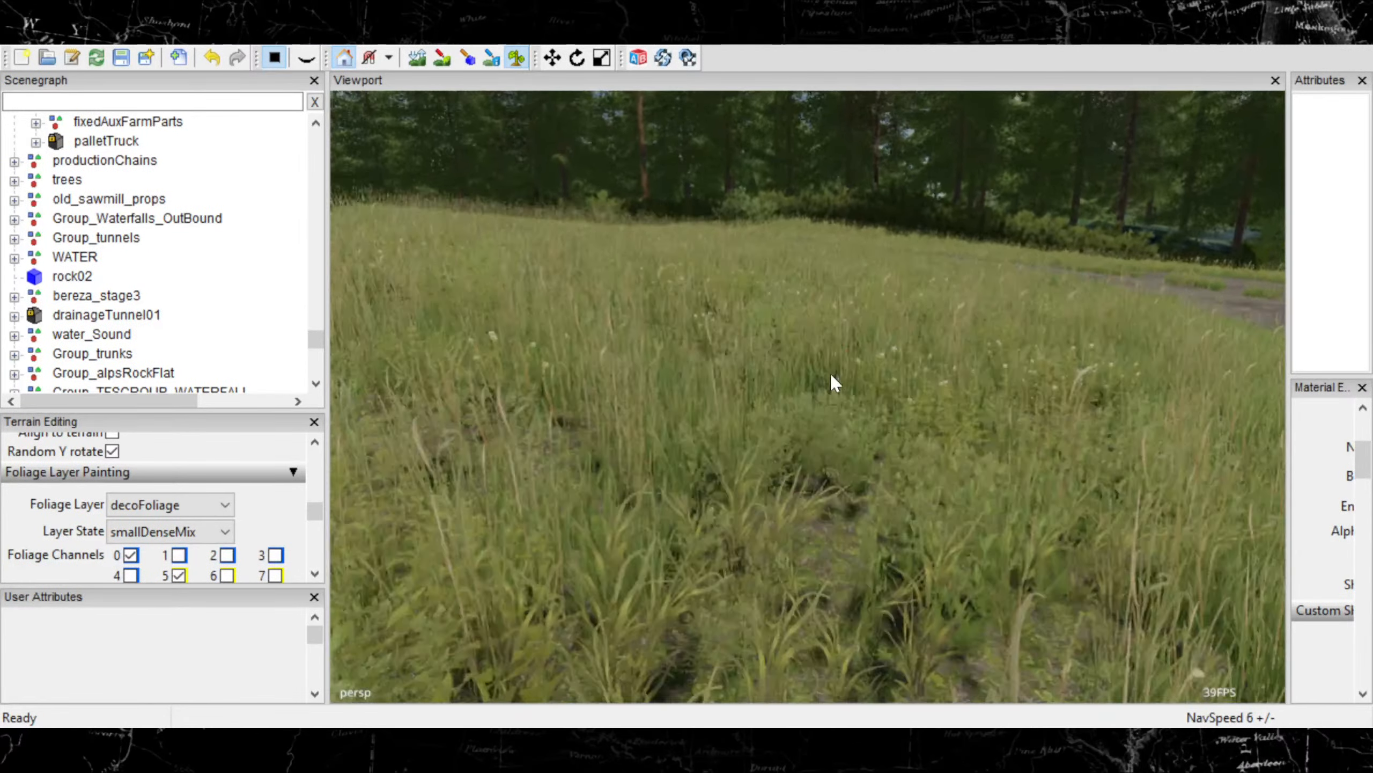
scroll(724, 450, down, 8)
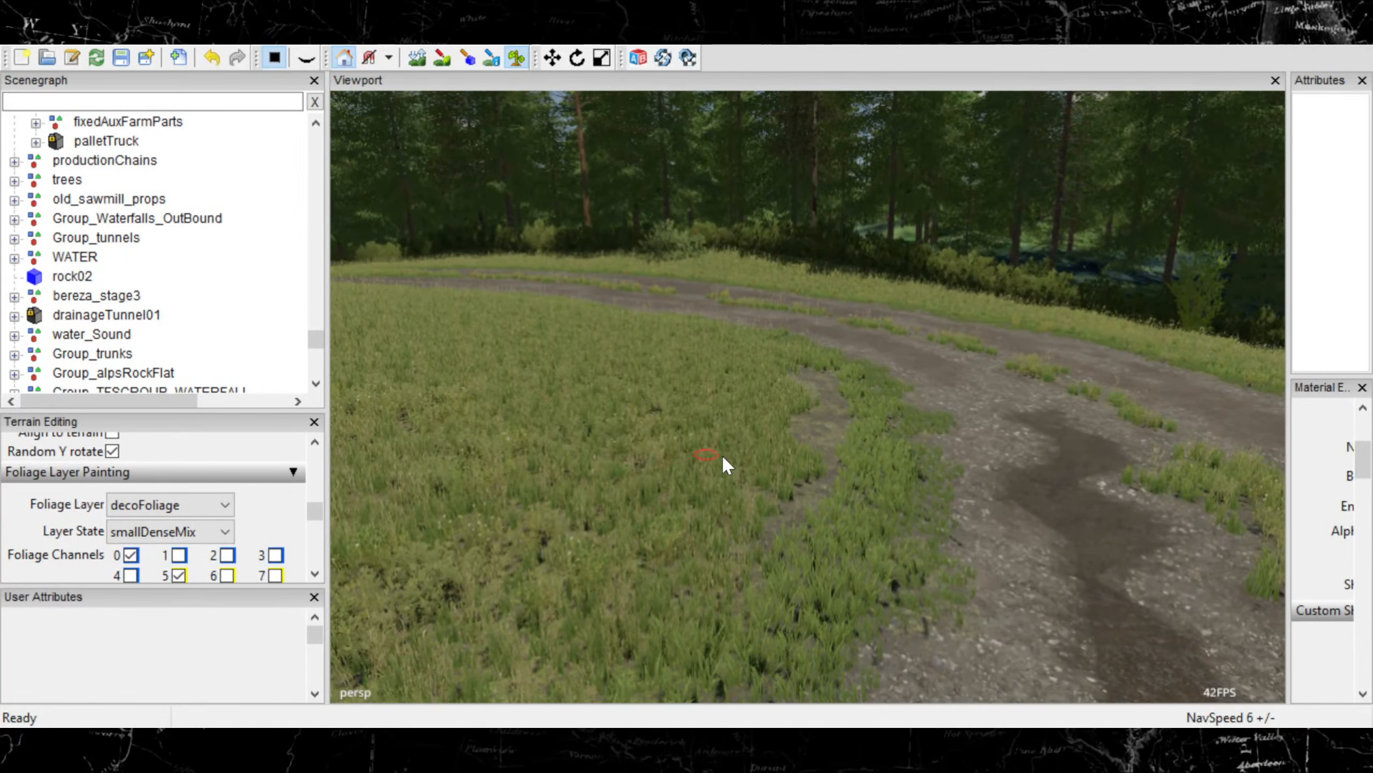
right_drag(724, 457, 757, 518)
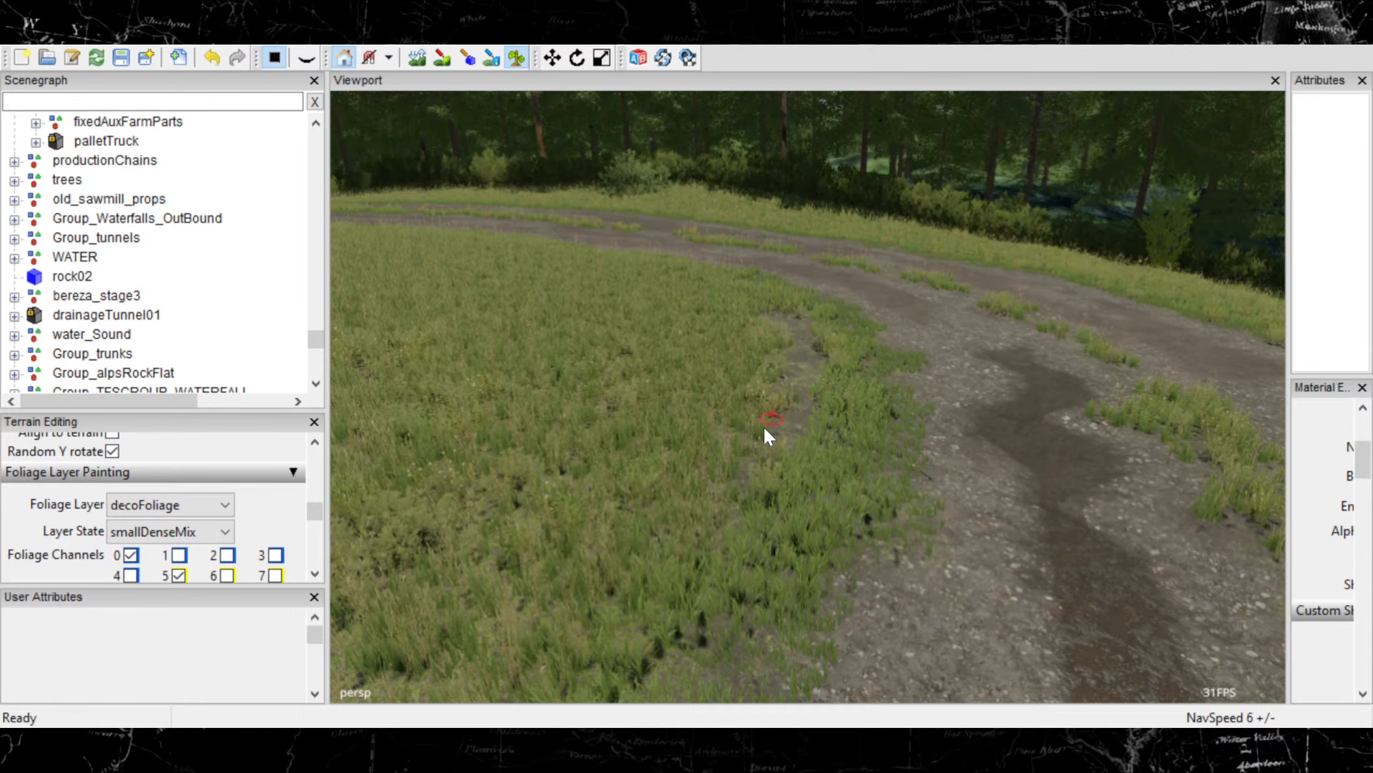
right_drag(830, 426, 785, 422)
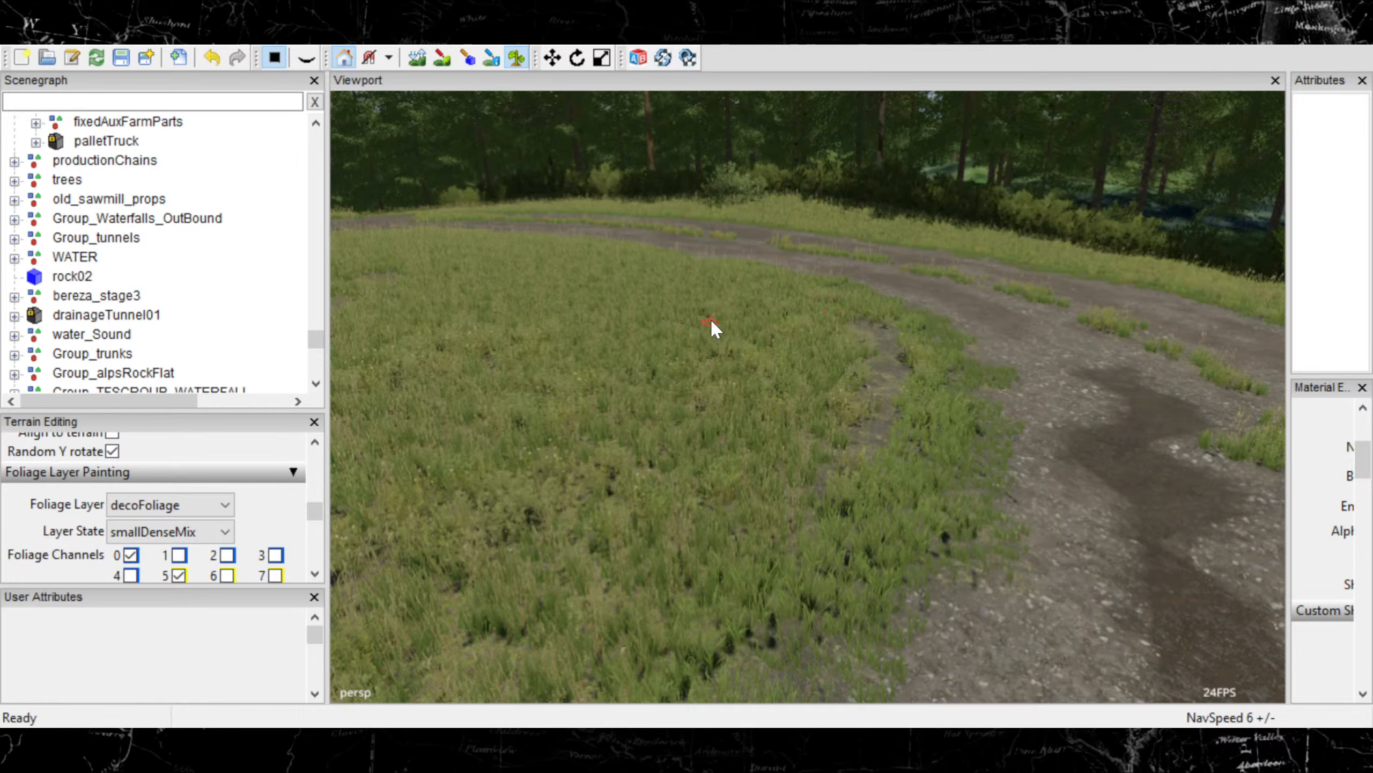
Spread smallDenseMix across the far half of the large road island, up to the bend of the tracks
alt+drag(710, 434, 547, 409)
scroll(702, 417, up, 4)
scroll(800, 470, up, 2)
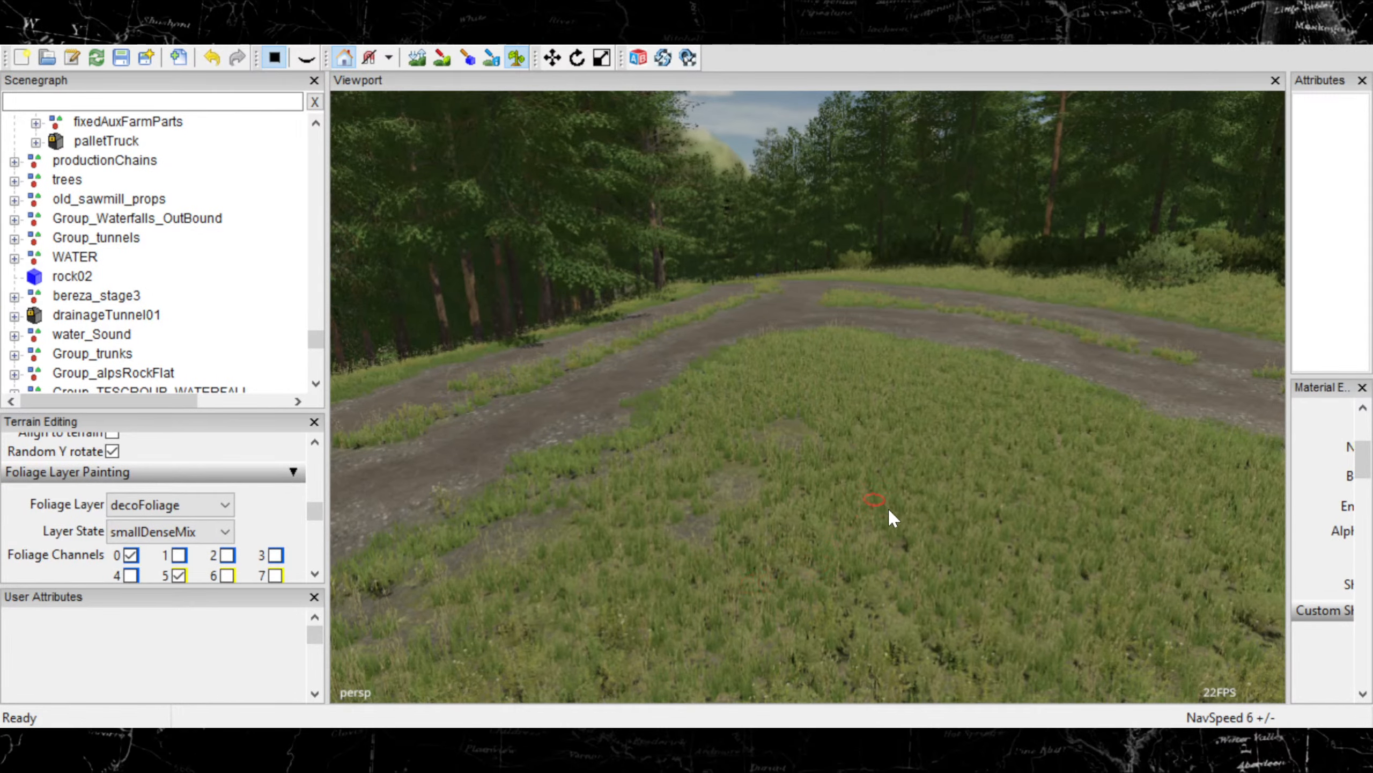
scroll(965, 569, up, 2)
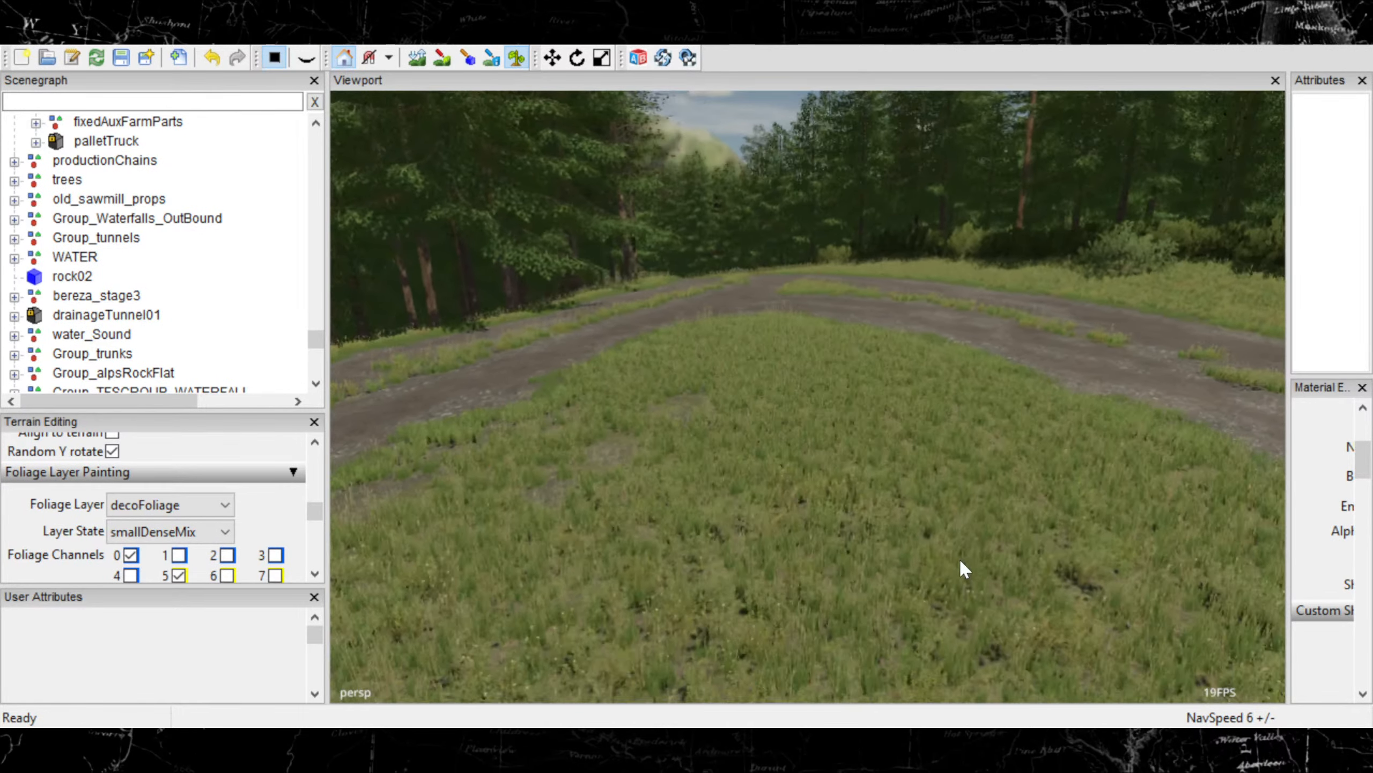
alt+middle_drag(961, 561, 849, 538)
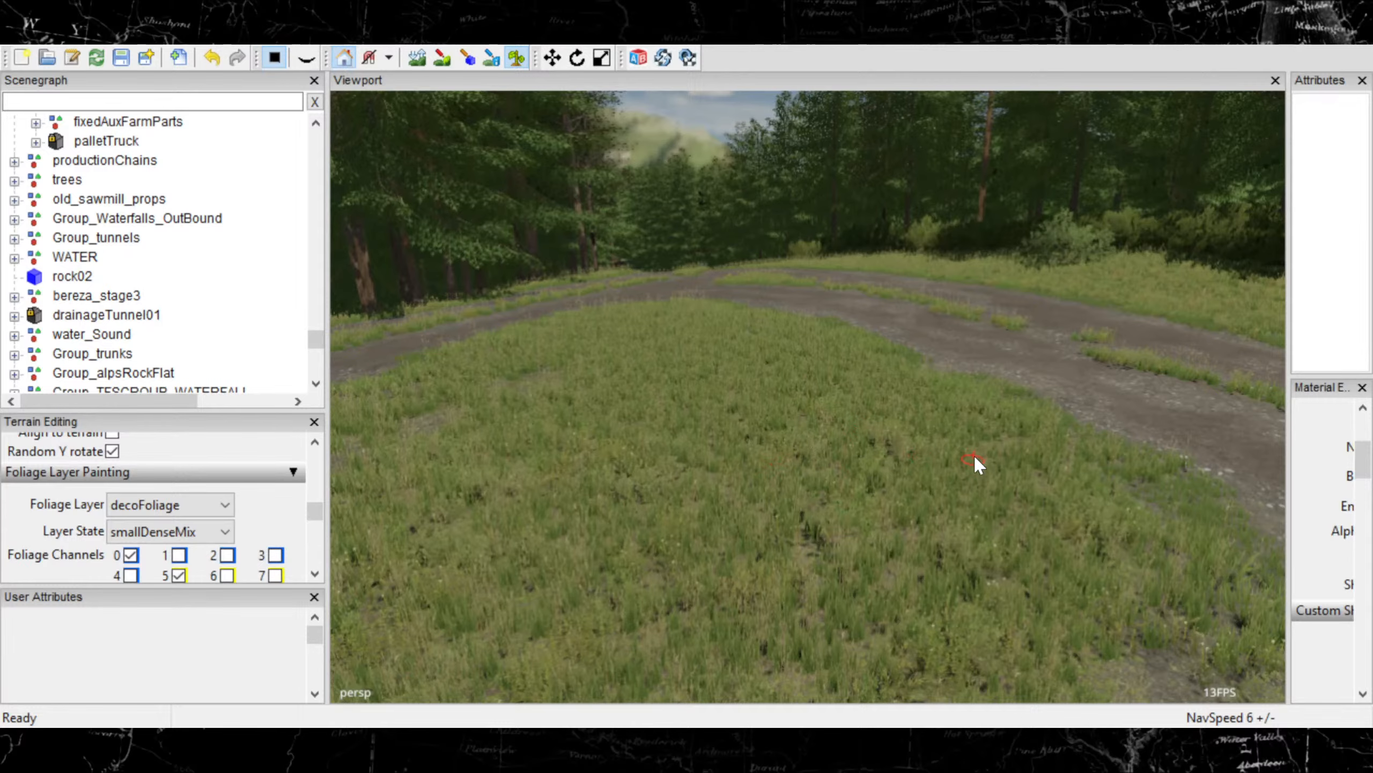
mouse_move(944, 417)
alt+middle_down()
mouse_move(874, 445)
mouse_move(852, 469)
alt+middle_up()
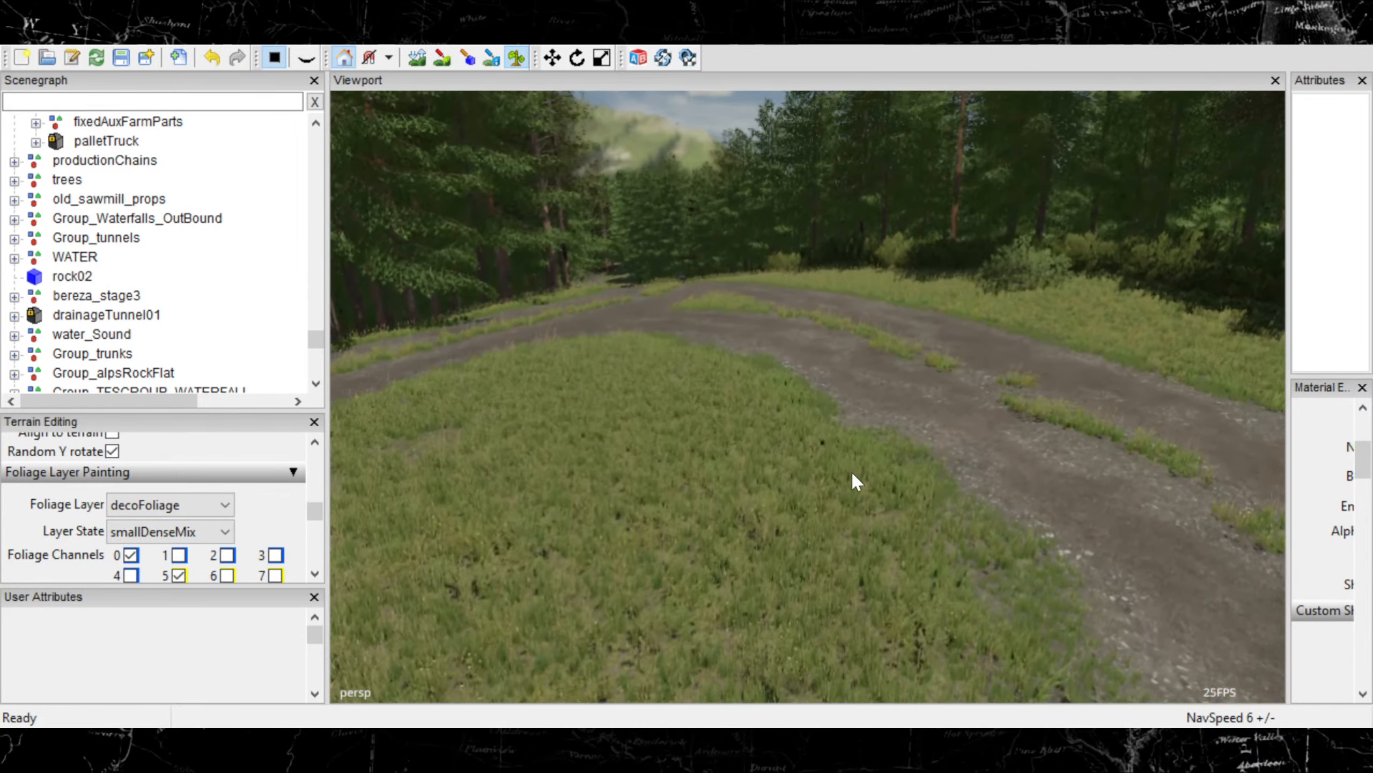
mouse_move(852, 470)
alt+right_down()
mouse_move(856, 486)
mouse_move(882, 481)
alt+right_up()
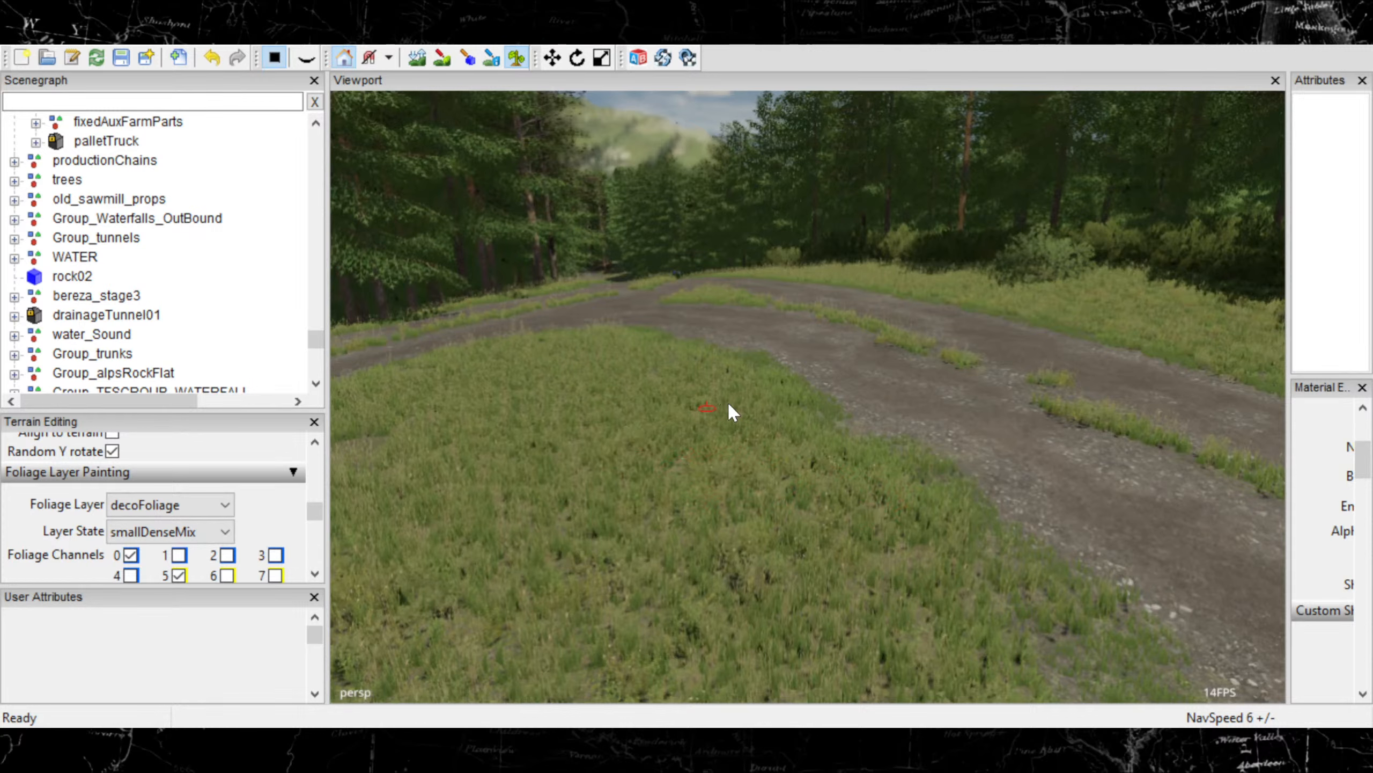
mouse_move(769, 414)
alt+mouse_down()
mouse_move(834, 479)
mouse_move(794, 479)
alt+mouse_up()
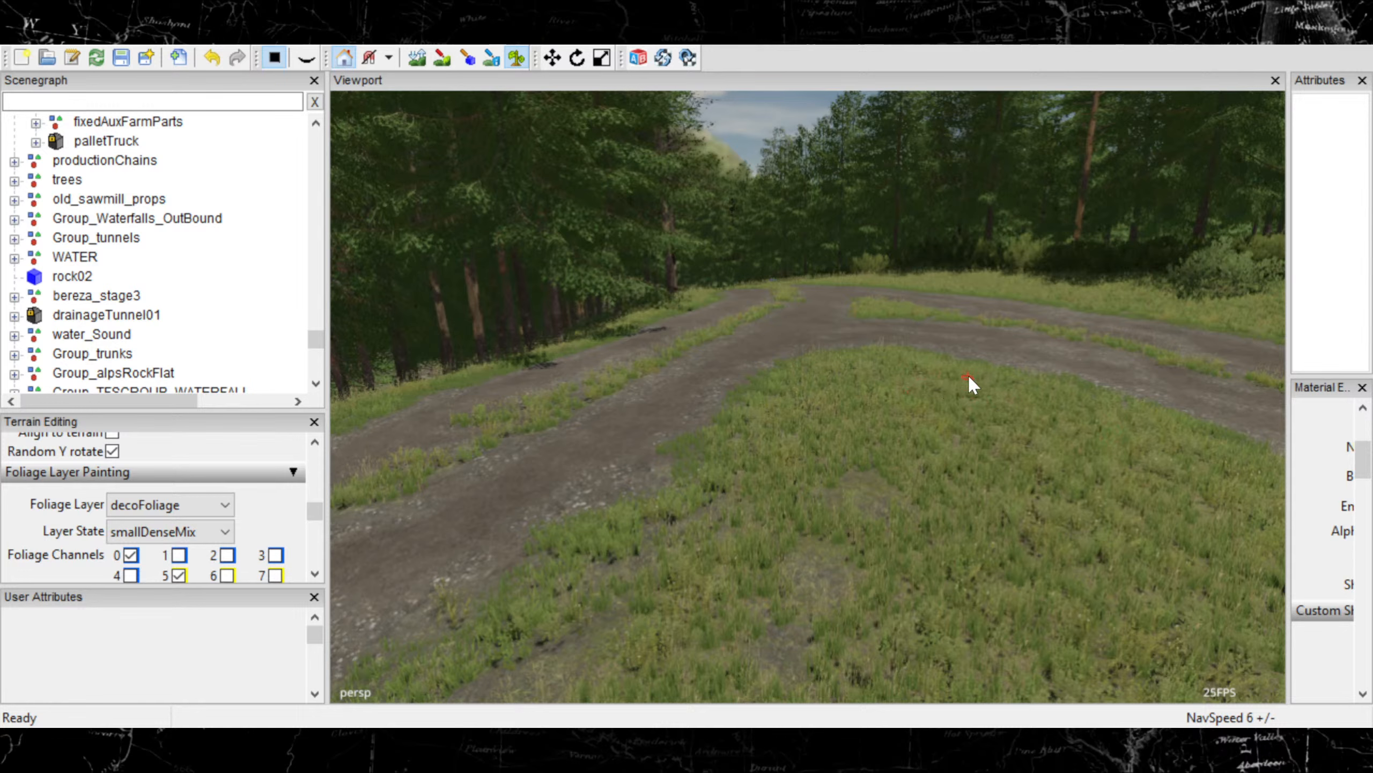
Examine the mixed grass on the verge by the bushes, the centre strip and the road island up close
mouse_move(1032, 436)
alt+middle_down()
mouse_move(890, 463)
mouse_move(809, 369)
mouse_move(642, 330)
mouse_move(1012, 374)
mouse_move(1011, 387)
mouse_move(865, 423)
mouse_move(791, 461)
mouse_move(821, 423)
mouse_move(929, 368)
mouse_move(784, 438)
mouse_move(849, 386)
mouse_move(523, 499)
mouse_move(802, 339)
alt+middle_up()
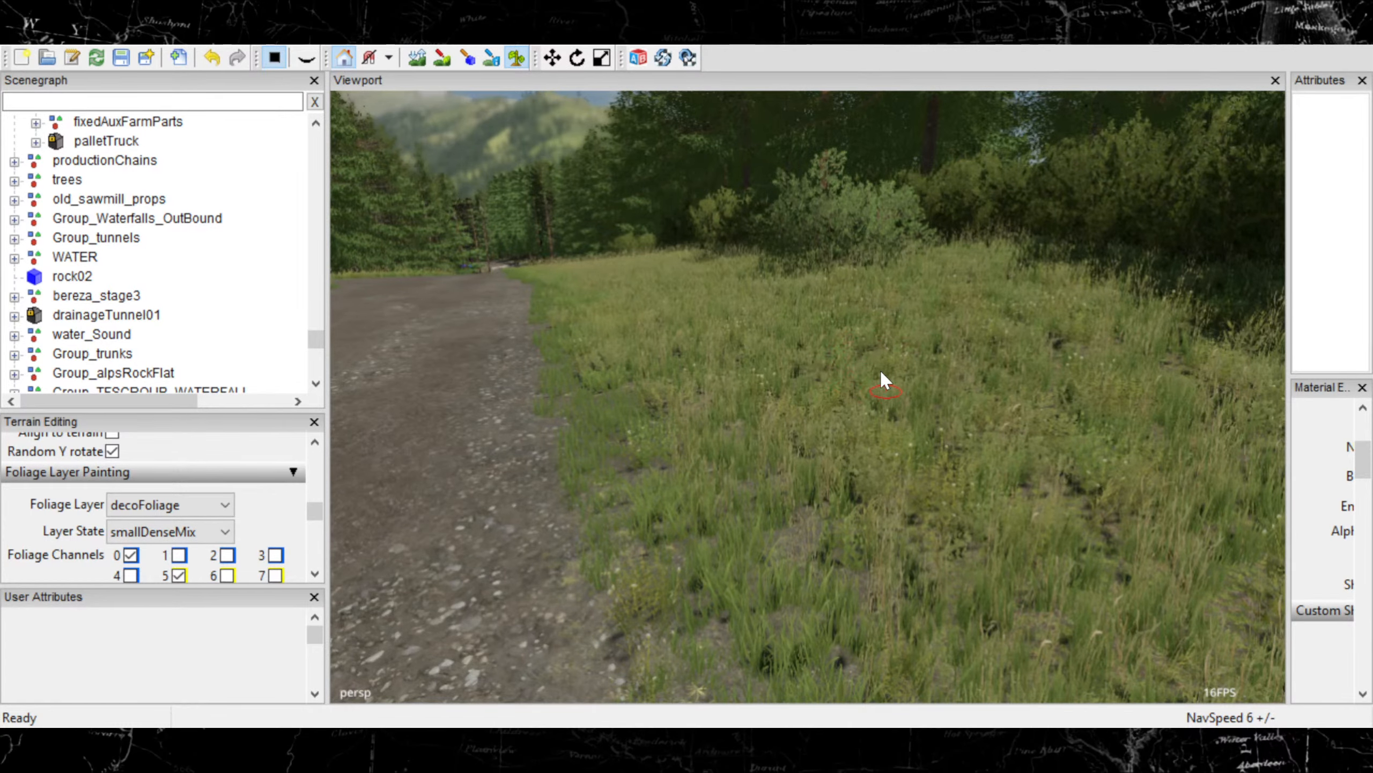
alt+middle_drag(883, 374, 879, 336)
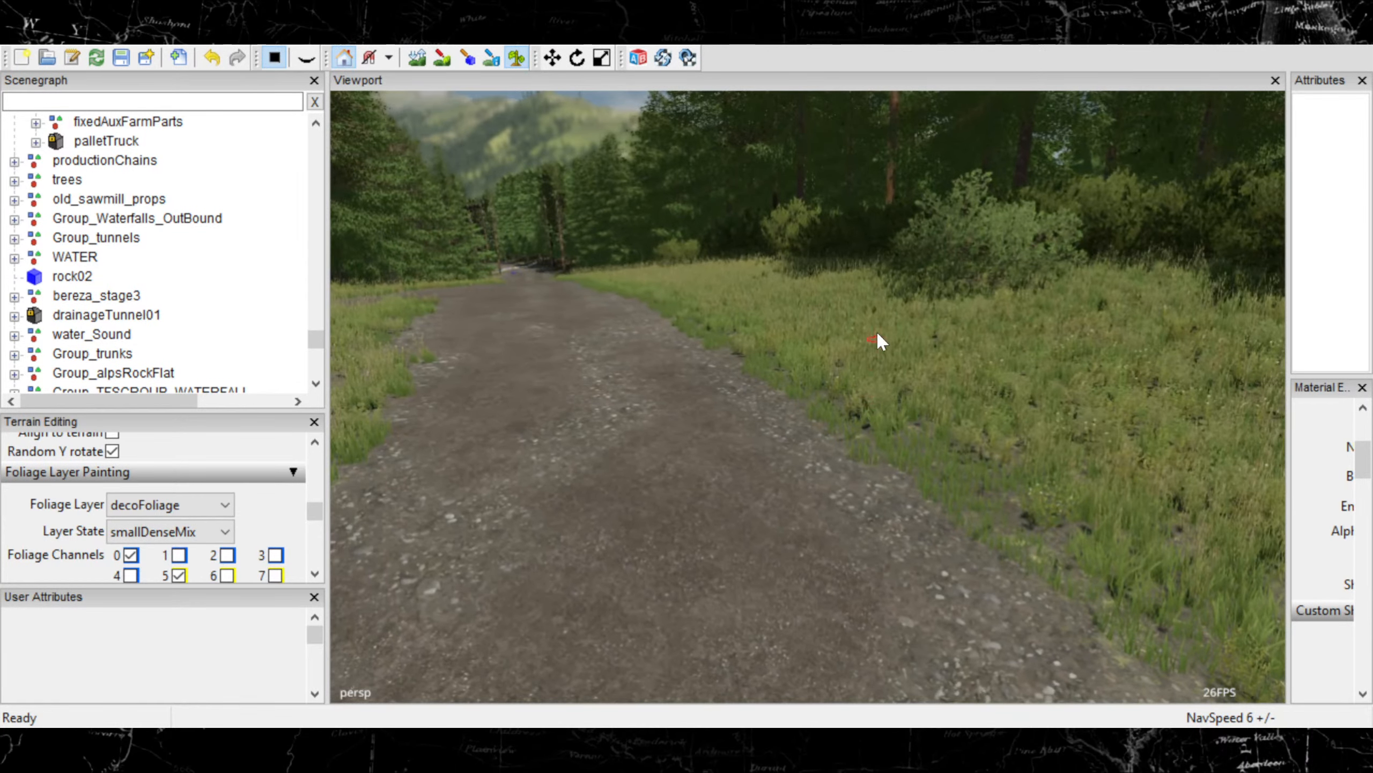
alt+middle_drag(745, 343, 1143, 327)
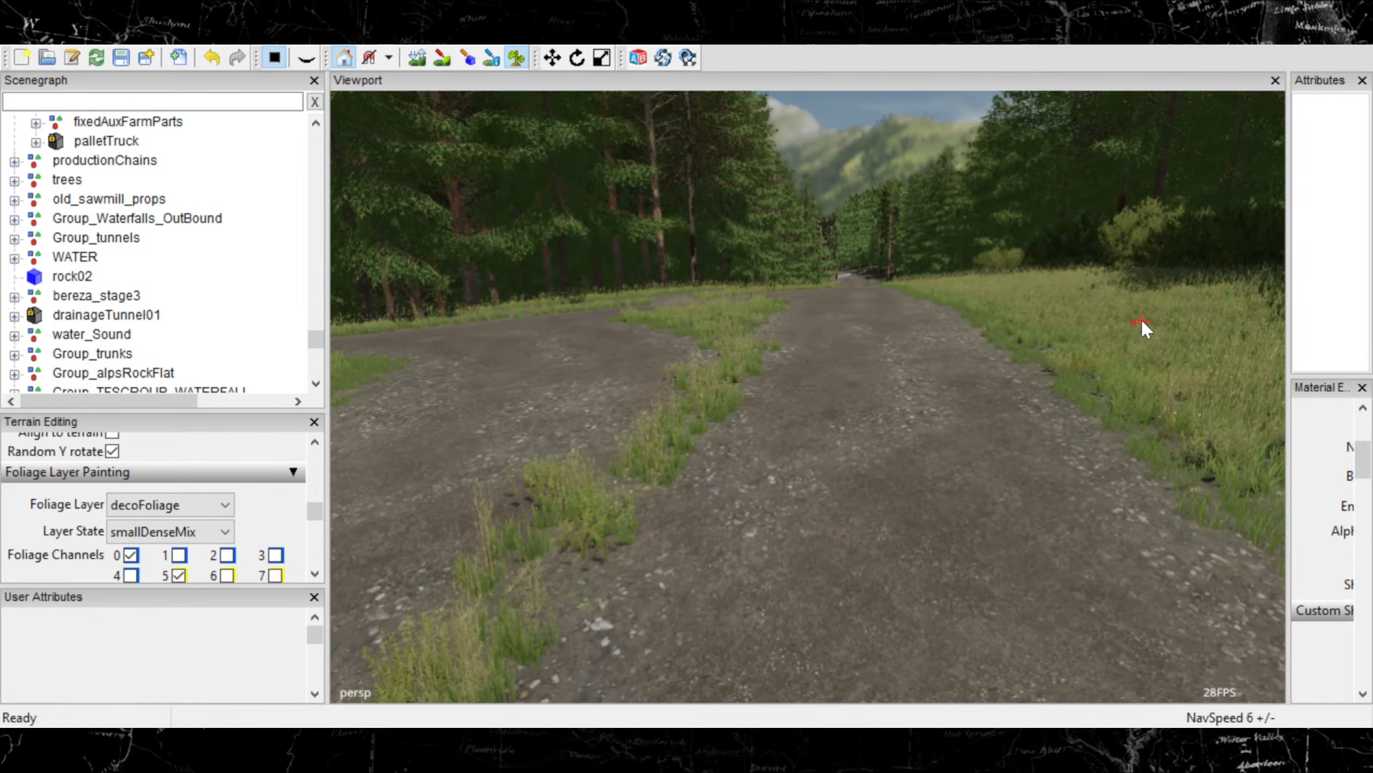
mouse_move(509, 274)
alt+middle_down()
mouse_move(701, 242)
mouse_move(751, 328)
mouse_move(640, 424)
mouse_move(783, 323)
mouse_move(686, 433)
alt+middle_up()
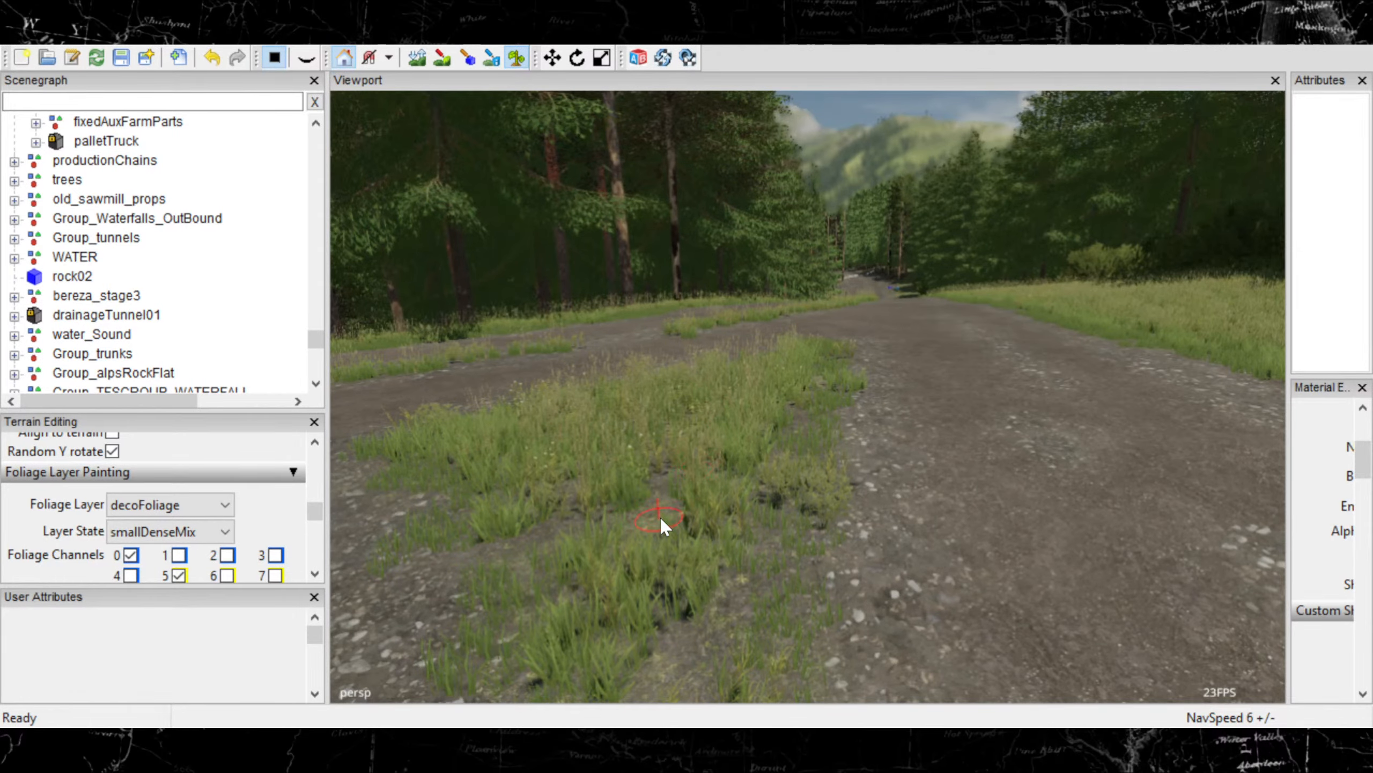
mouse_move(807, 521)
alt+middle_down()
mouse_move(522, 590)
mouse_move(929, 466)
mouse_move(910, 439)
mouse_move(666, 376)
mouse_move(705, 377)
mouse_move(714, 430)
mouse_move(674, 470)
alt+middle_up()
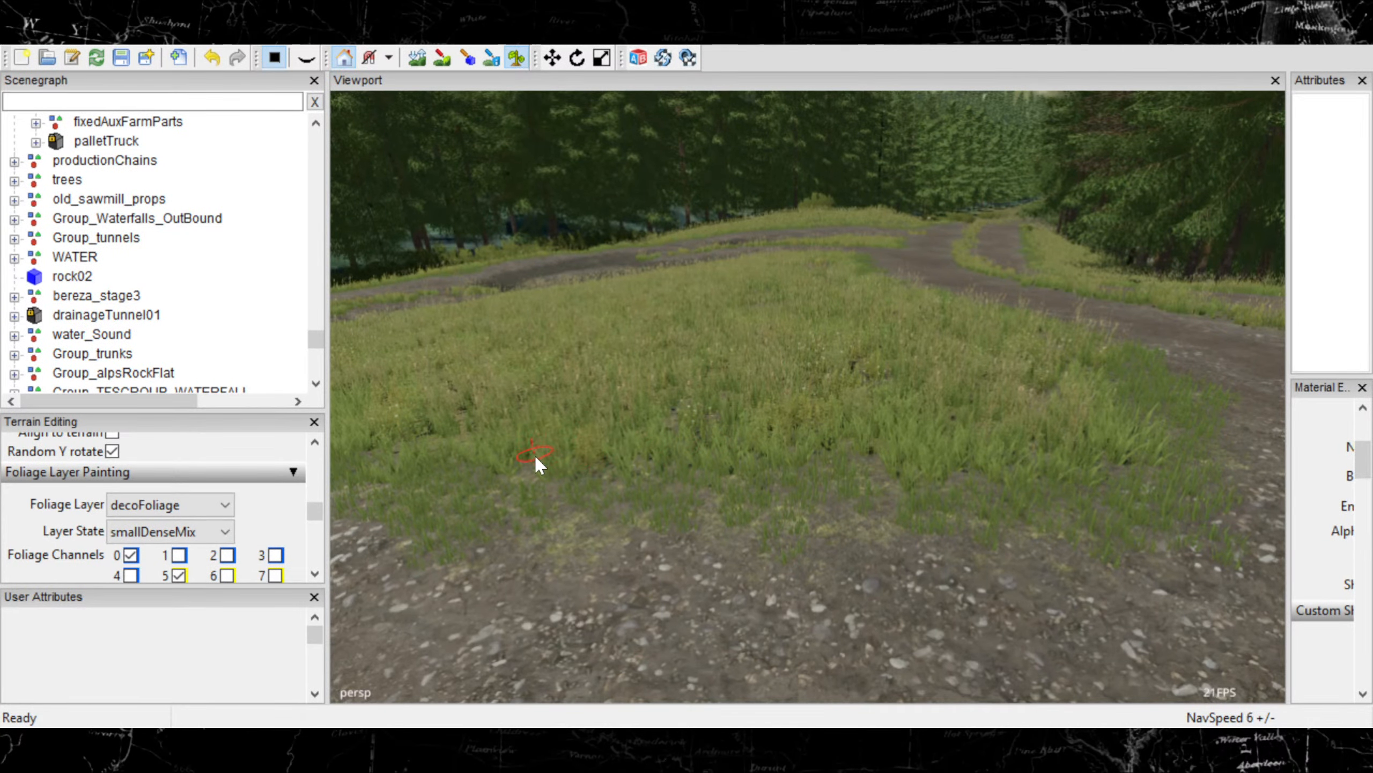
alt+middle_drag(535, 454, 791, 393)
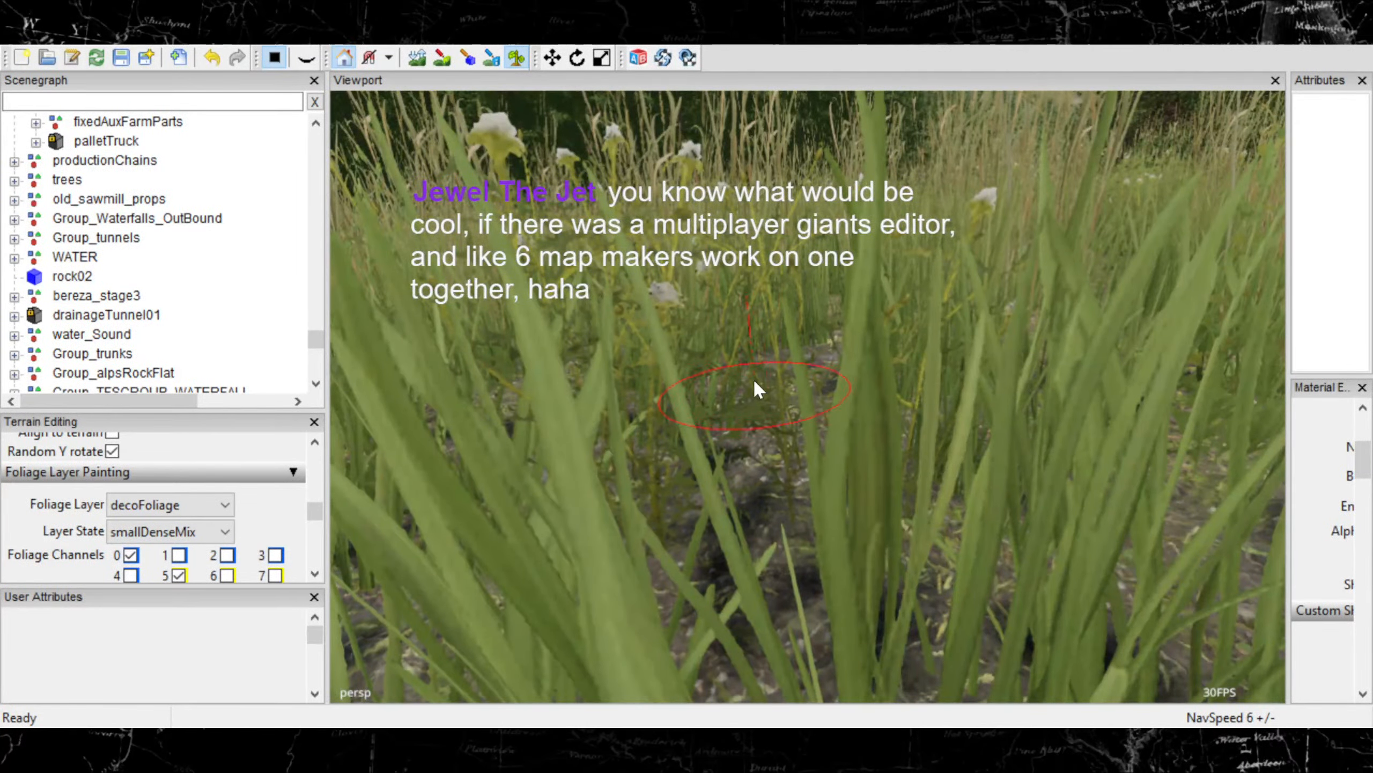
Examine the flowering plants, tall grass blades and bare soil on the large road island from close up and further back
alt+drag(754, 381, 714, 270)
scroll(717, 277, up, 2)
alt+drag(706, 327, 724, 458)
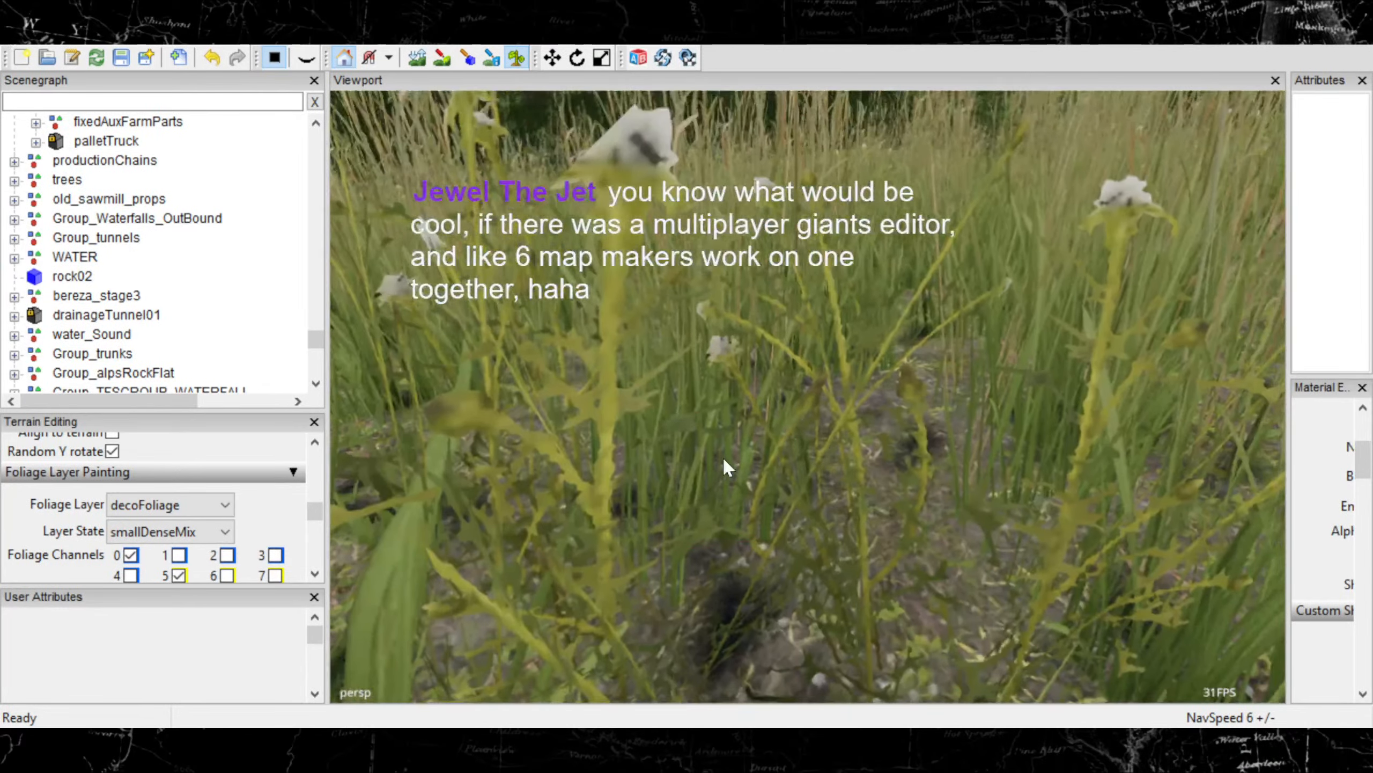
scroll(723, 456, down, 5)
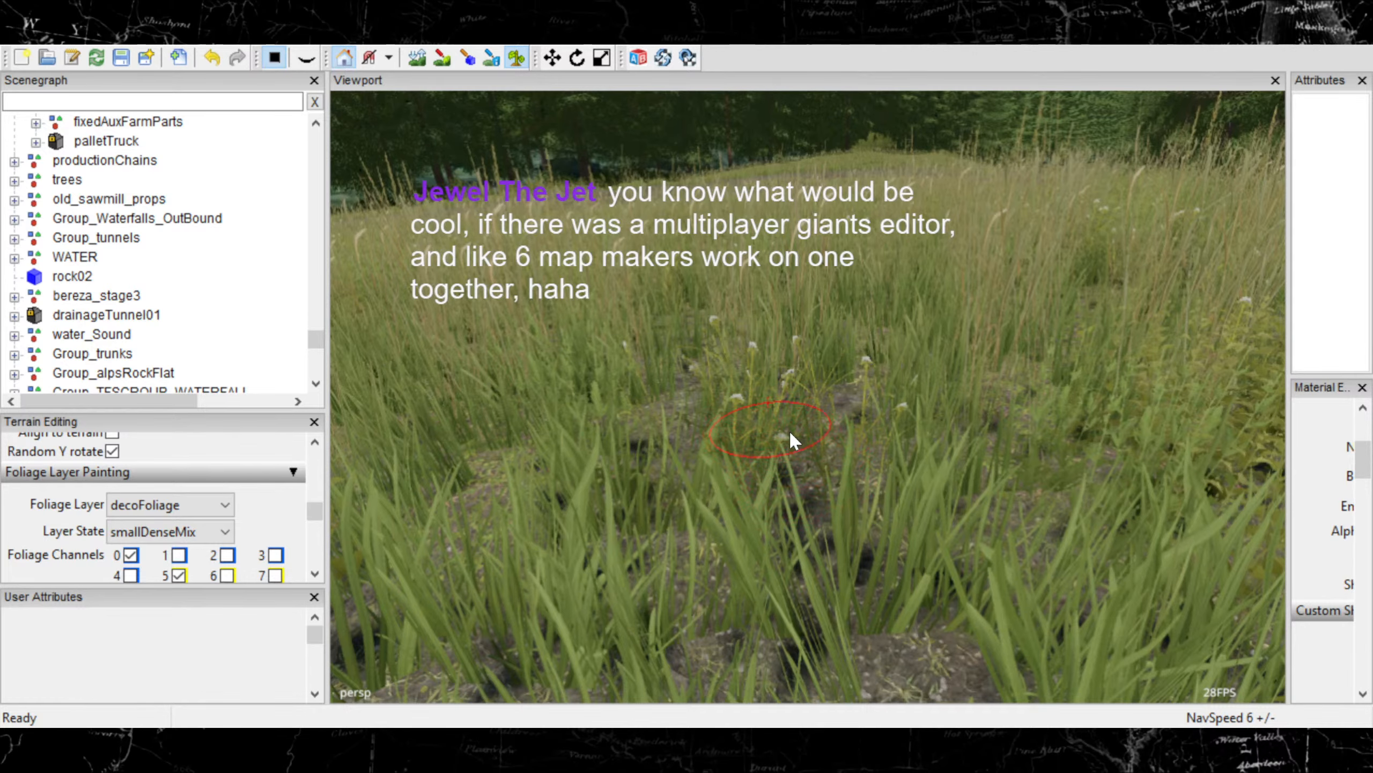
scroll(789, 429, down, 4)
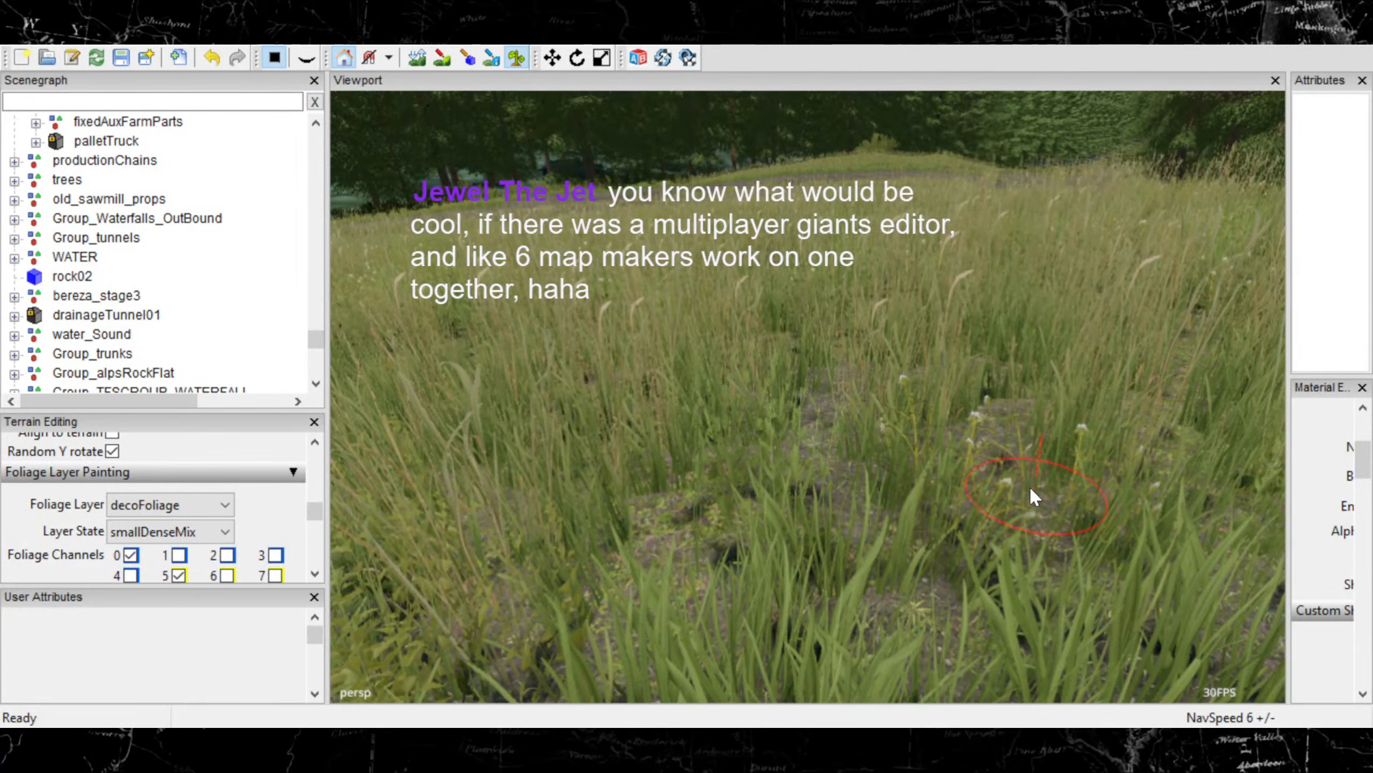
scroll(906, 478, down, 4)
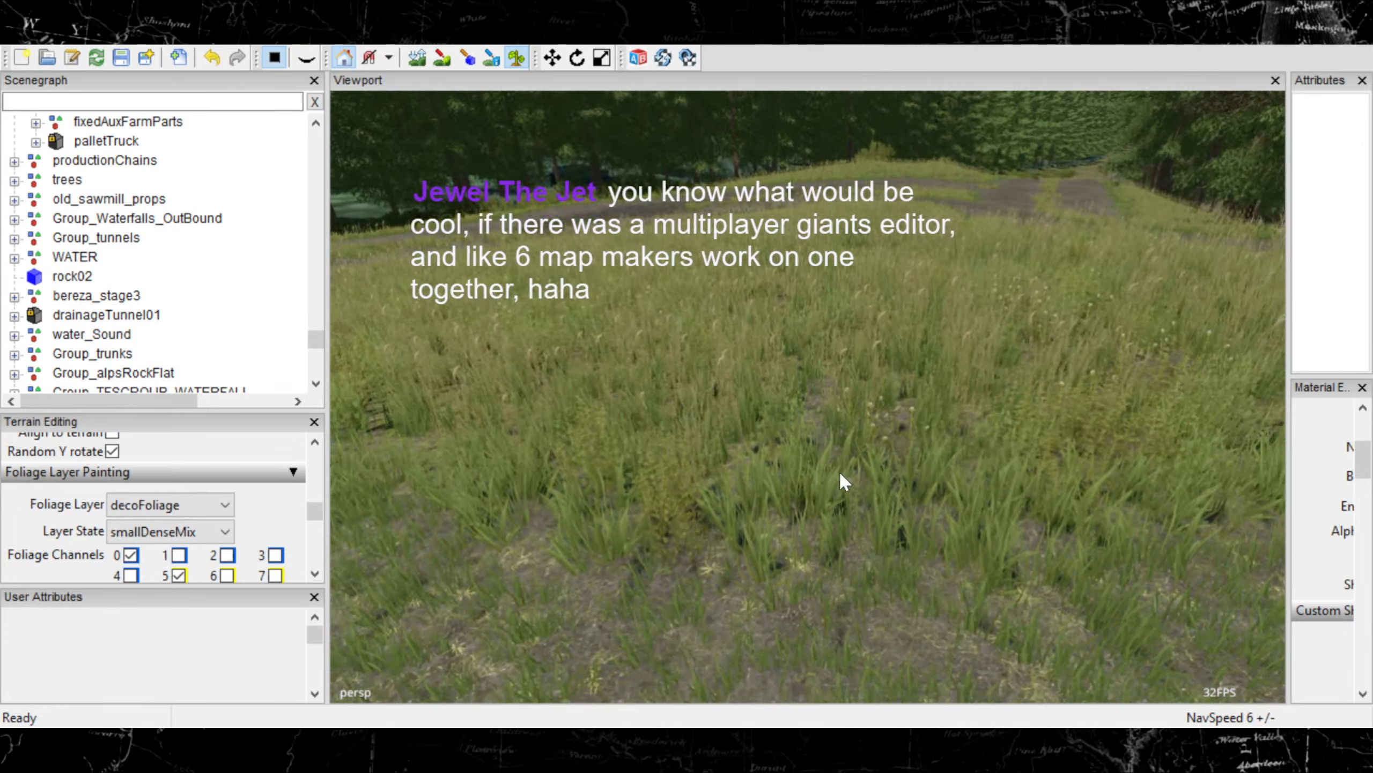
scroll(844, 481, up, 5)
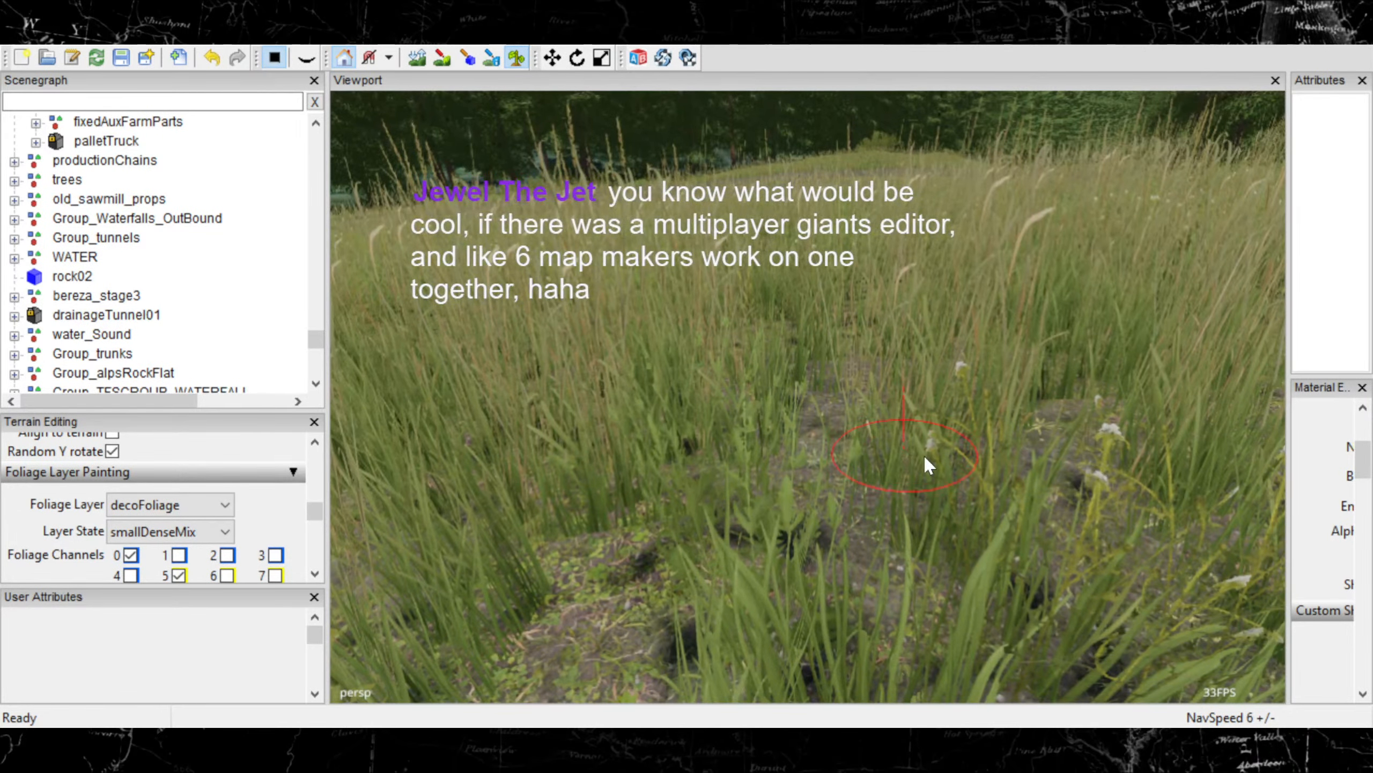
scroll(1027, 512, down, 4)
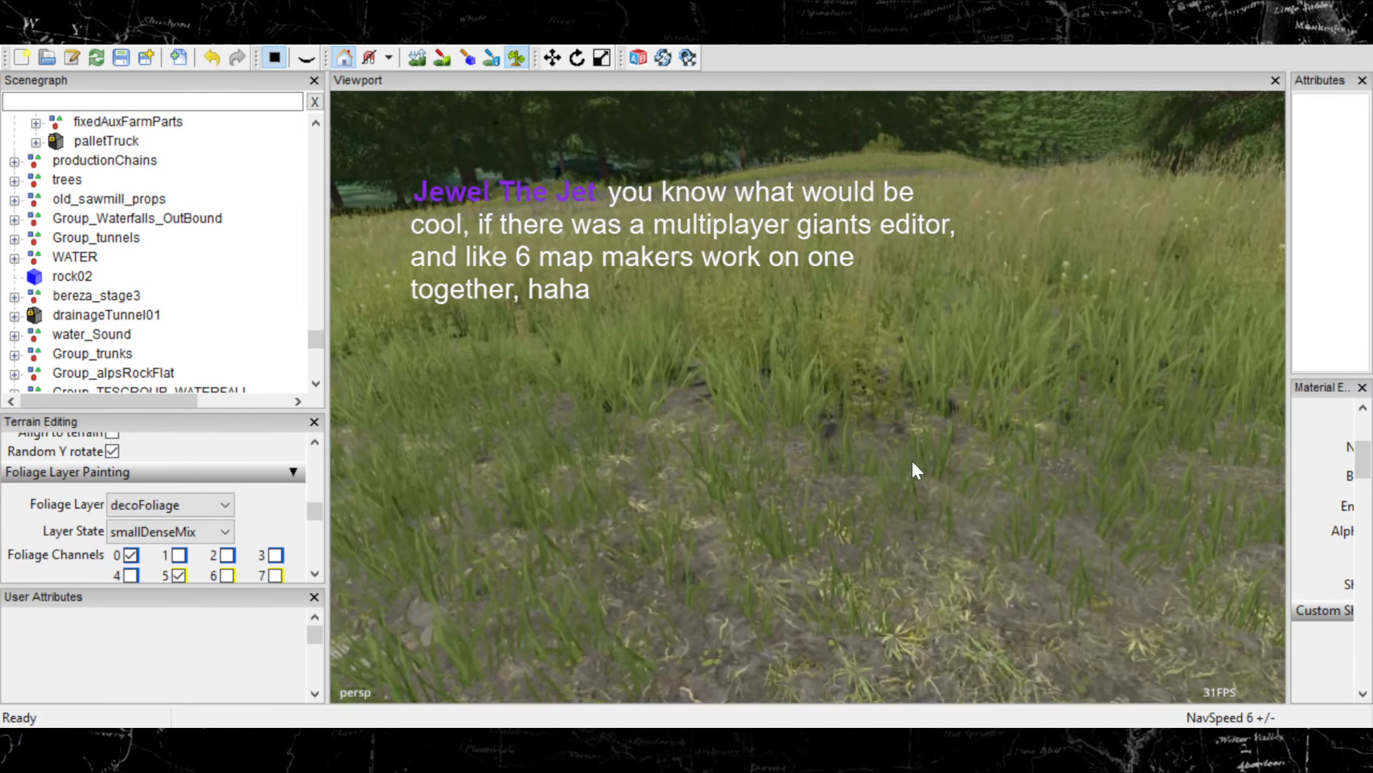
Paint a small patch of smallDenseMix on the large road island's grass edge beside the gravel track
scroll(902, 444, down, 5)
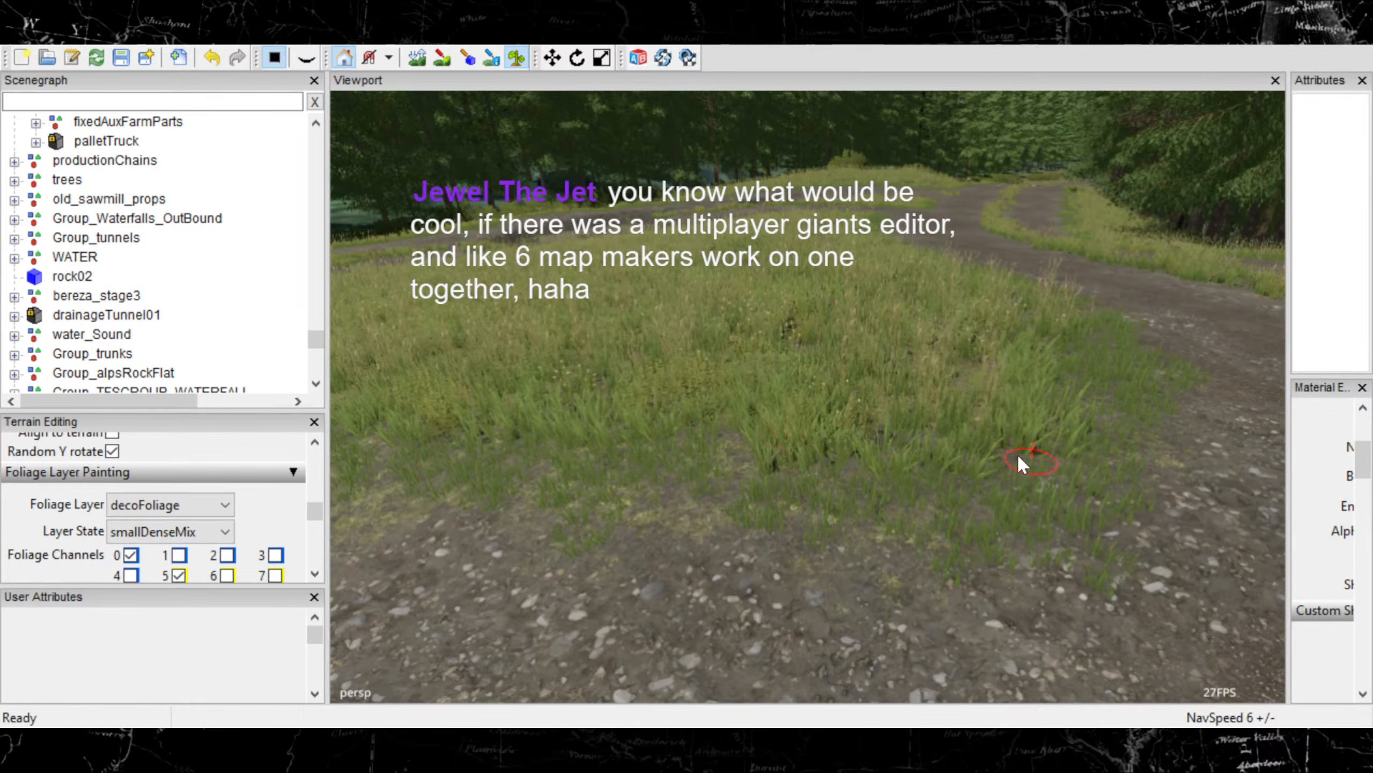
alt+middle_drag(1018, 455, 976, 442)
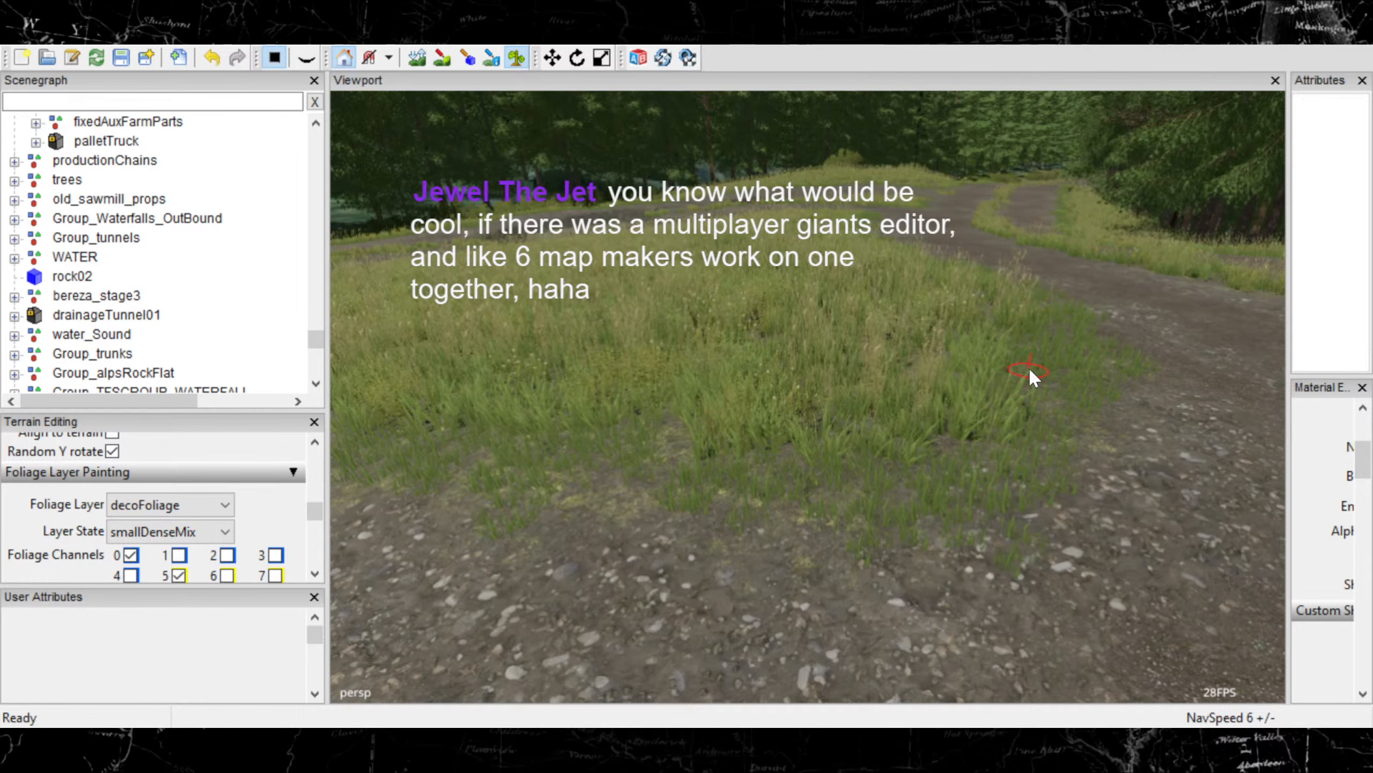
click(1043, 370)
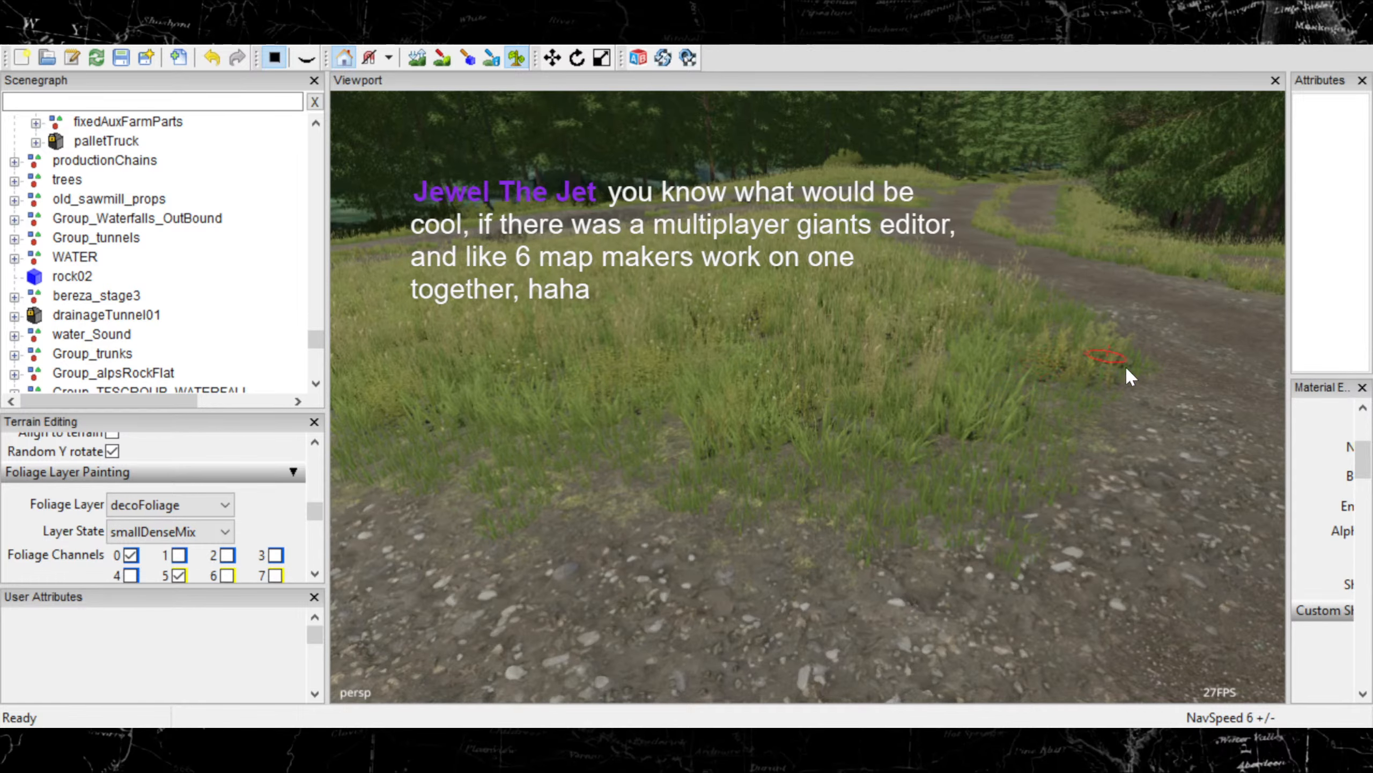
Inspect the grass clumps and bare patches within the road island from ground level and from above
alt+right_drag(1124, 365, 230, 406)
mouse_move(749, 391)
alt+right_down()
mouse_move(1197, 326)
mouse_move(1349, 335)
alt+right_up()
alt+right_drag(812, 368, 1243, 330)
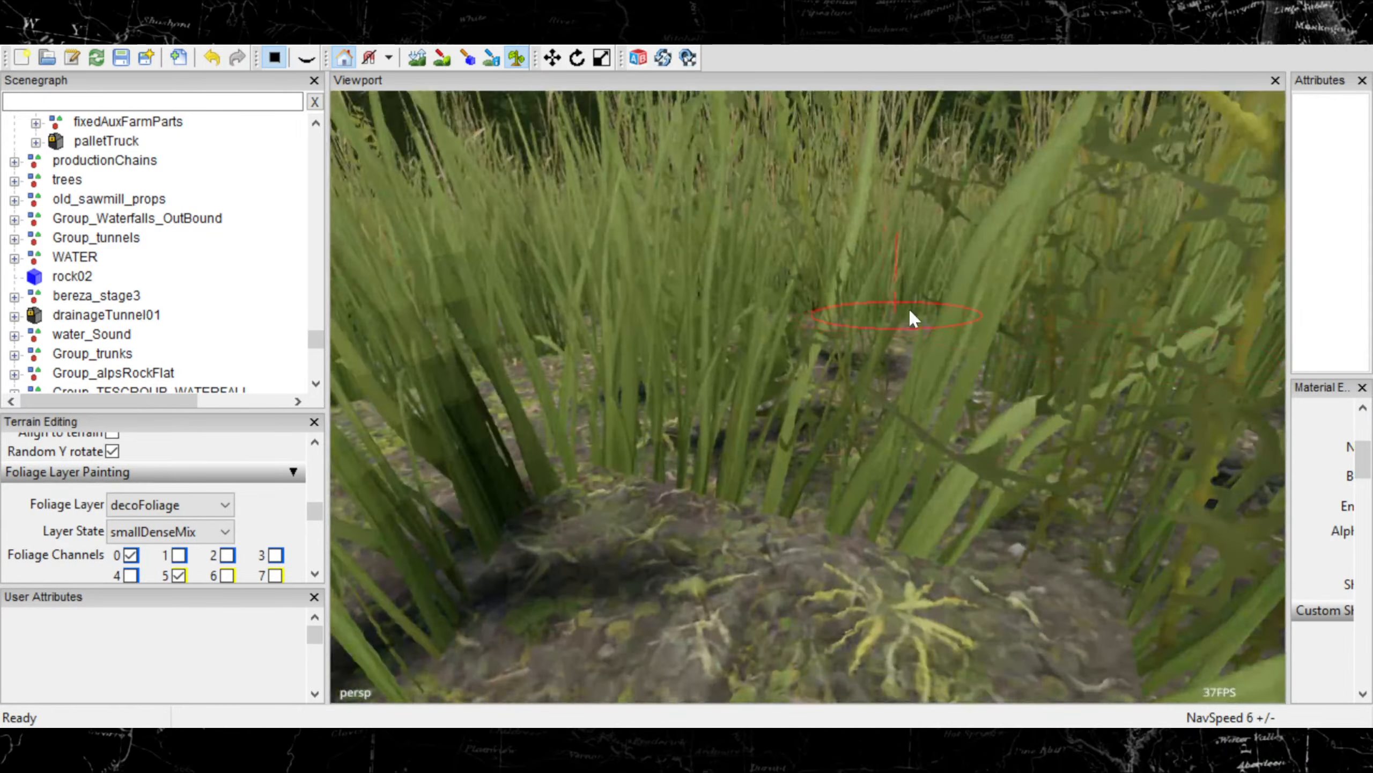
alt+right_drag(1004, 298, 1041, 395)
mouse_move(852, 377)
alt+right_down()
mouse_move(946, 330)
mouse_move(955, 366)
mouse_move(837, 498)
mouse_move(725, 554)
mouse_move(384, 469)
mouse_move(806, 438)
mouse_move(1036, 392)
mouse_move(928, 441)
alt+right_up()
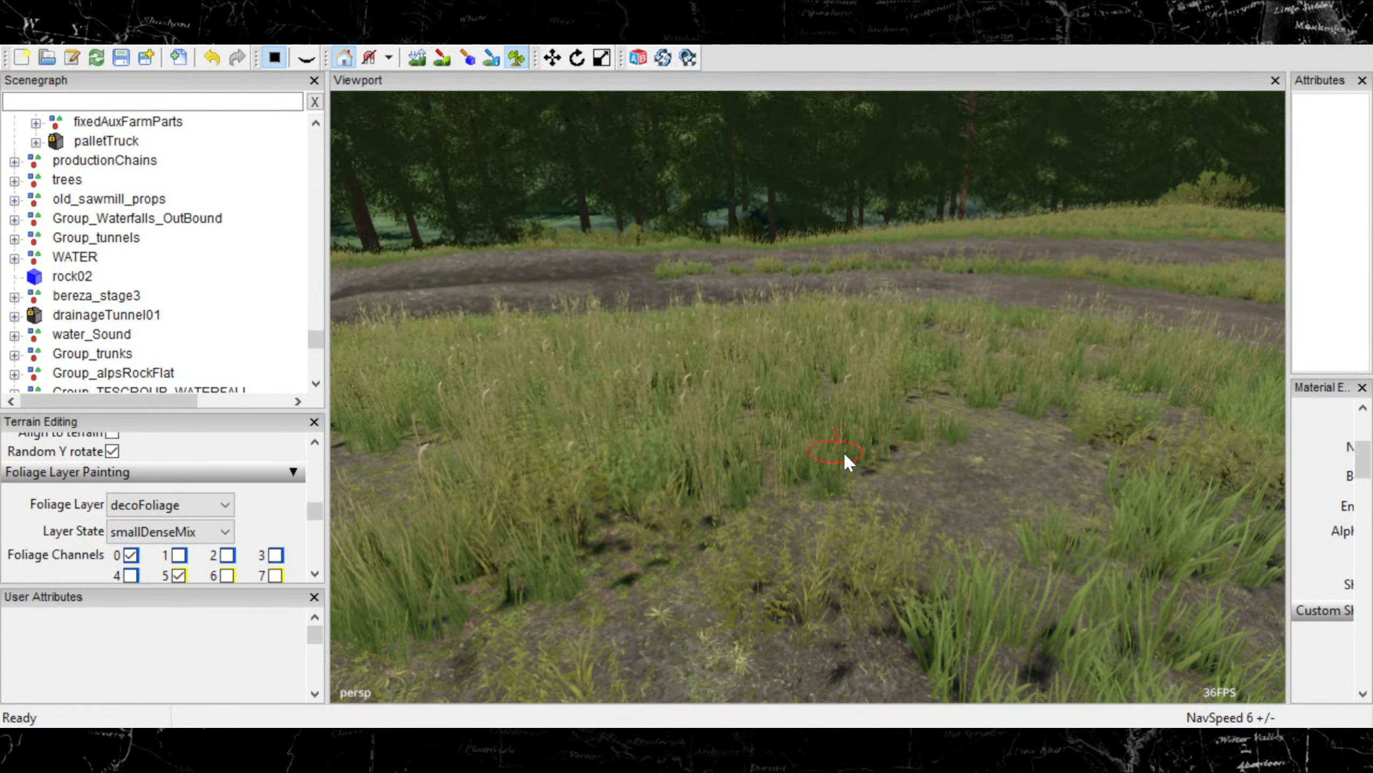